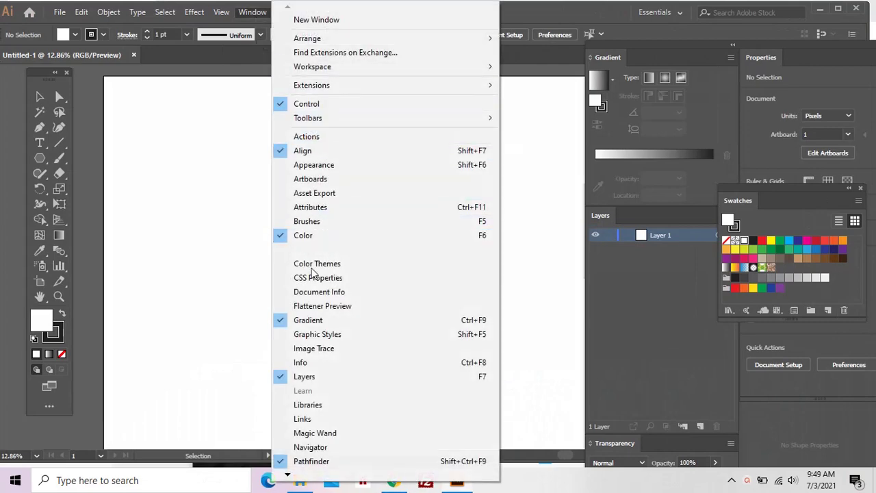
Open the Pathfinder panel from the Window menu and float it over the canvas
left_click(306, 460)
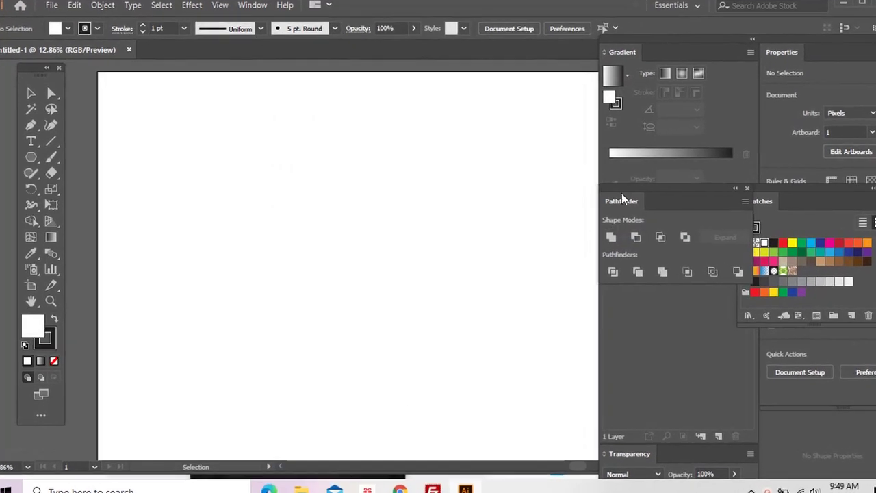
left_click_drag(586, 190, 201, 111)
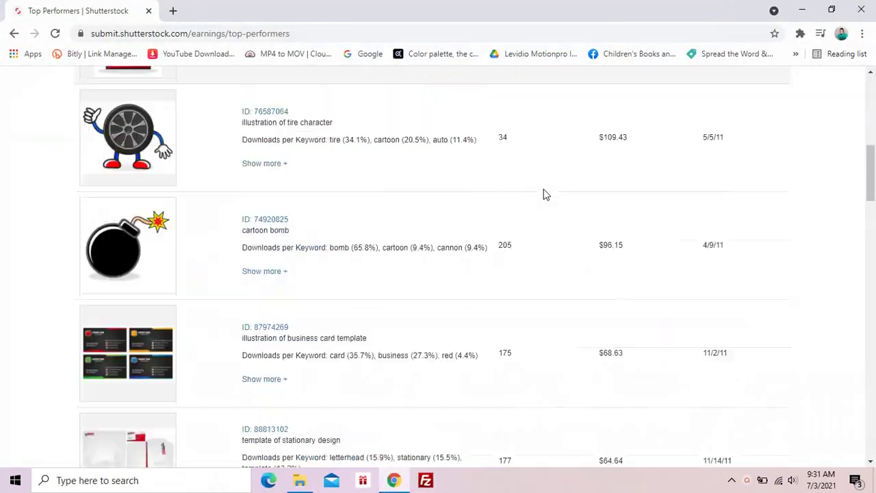
Scroll down the Shutterstock Top Performers list to the screwdriver icon row
scroll(543, 193, "down", 3)
scroll(543, 194, "down", 3)
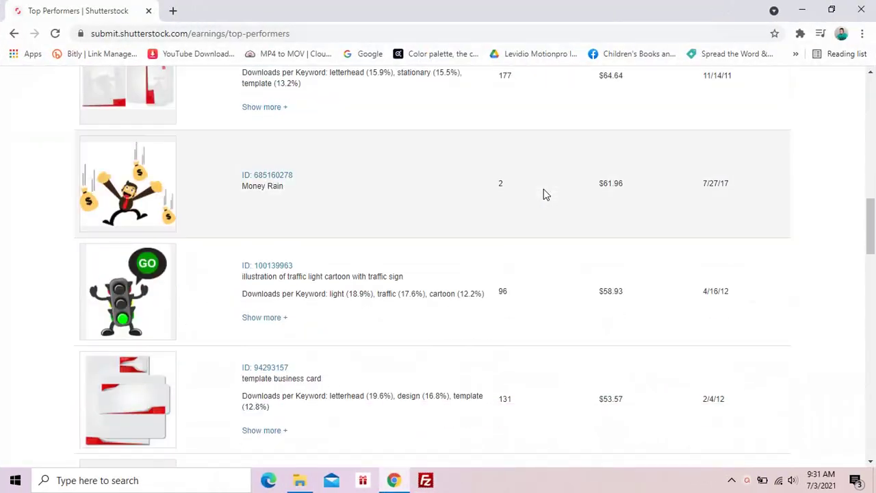
scroll(544, 194, "down", 4)
scroll(543, 194, "down", 5)
scroll(543, 193, "down", 4)
scroll(544, 194, "down", 3)
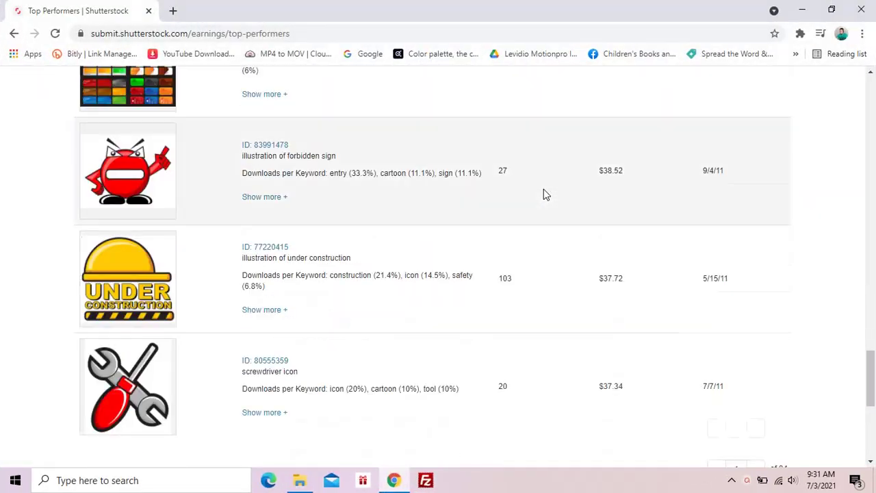
scroll(544, 194, "down", 3)
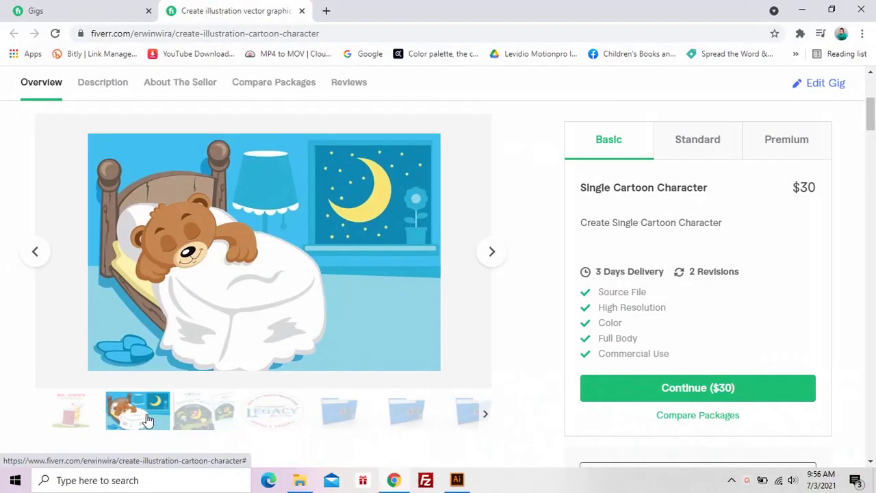
Browse the cartoon-character gig's sample images, including the Fairytale sample
left_click(212, 414)
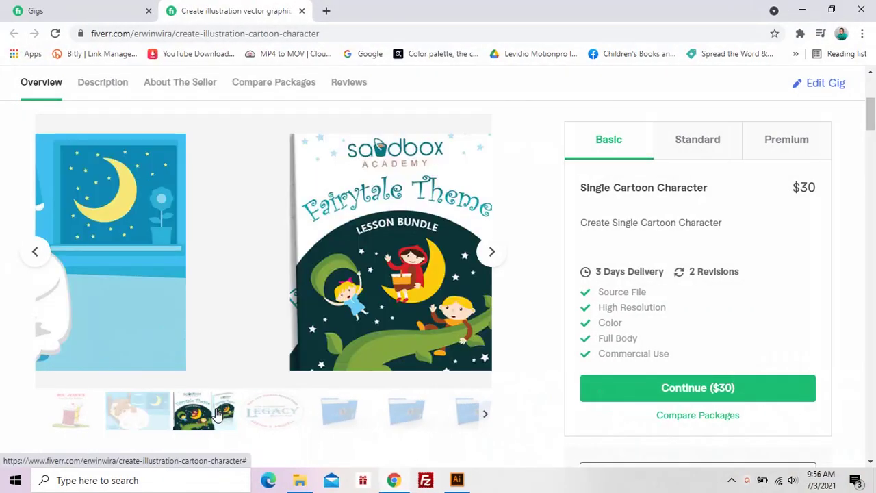
left_click(488, 416)
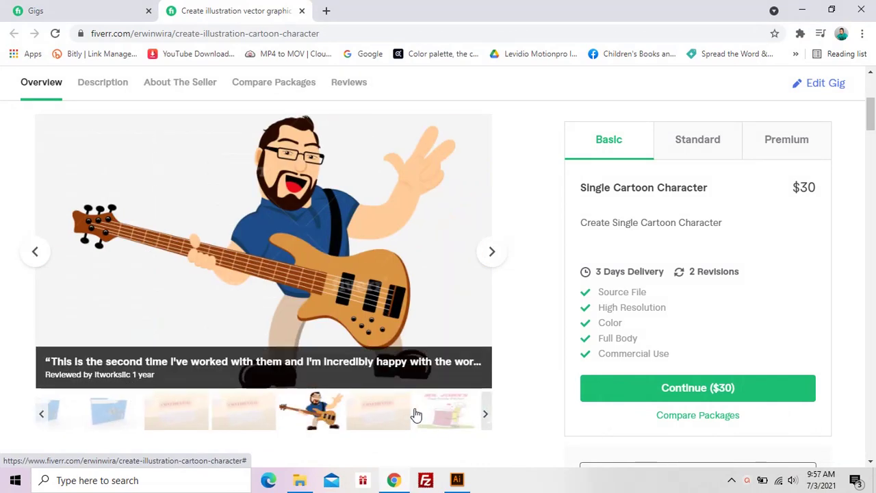
left_click(448, 415)
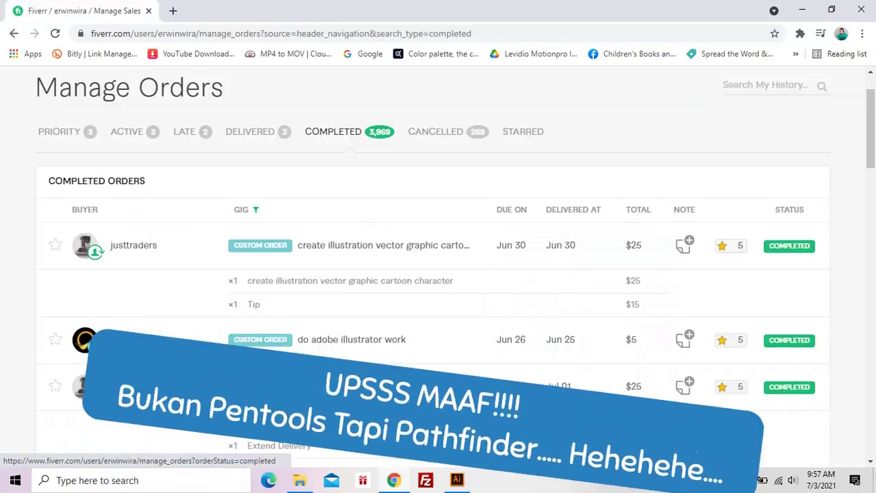
Scroll down the completed orders list to the mid-June orders
scroll(393, 216, "down", 3)
scroll(395, 212, "down", 3)
scroll(394, 212, "down", 2)
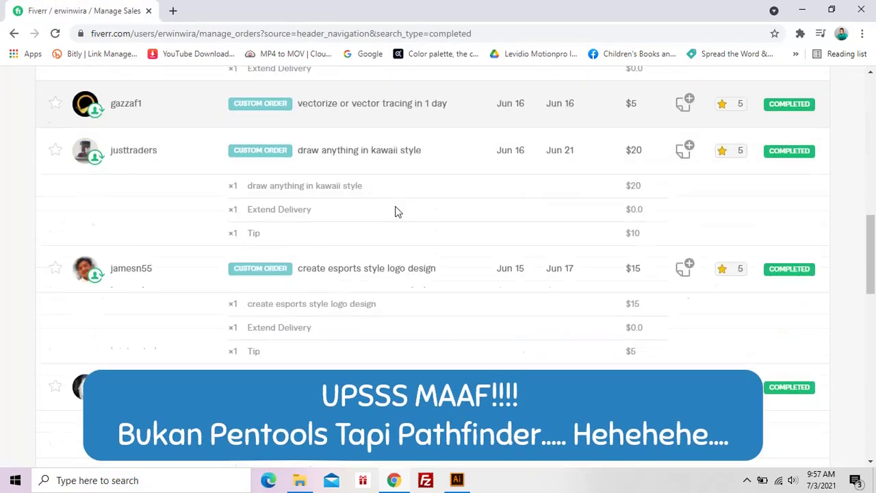
scroll(395, 212, "down", 3)
scroll(394, 212, "down", 2)
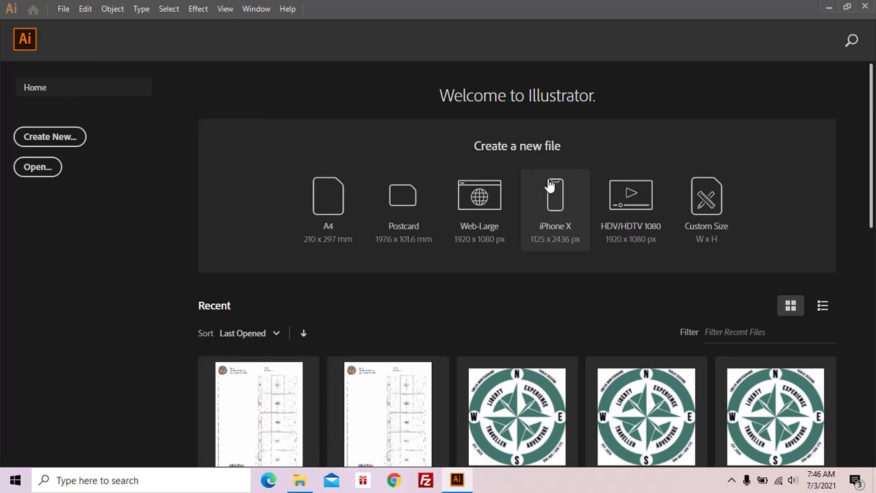
Create the Untitled-1 document at 4000 × 4000 px, RGB, 300 ppi
left_click(62, 10)
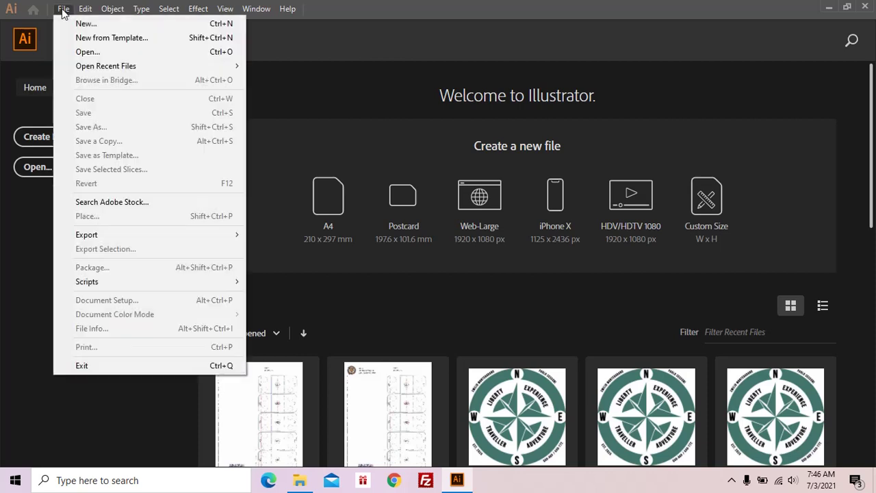
left_click(77, 25)
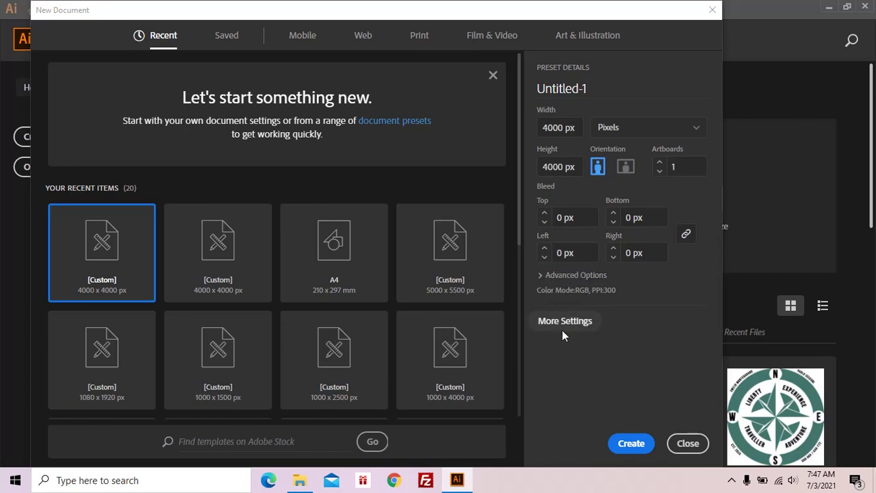
left_click(542, 274)
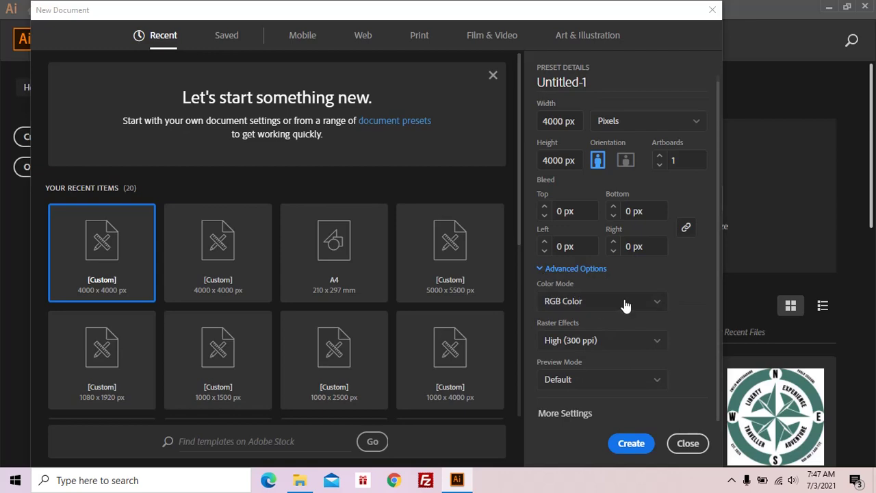
left_click(630, 445)
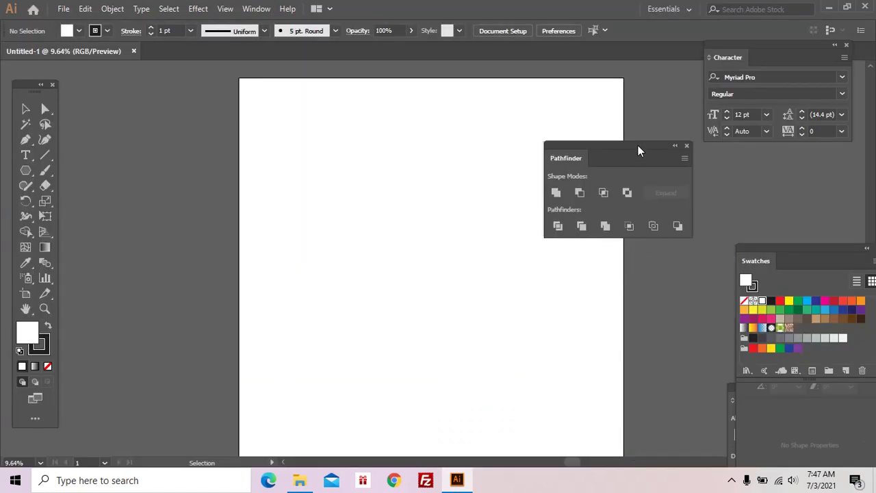
Reopen the Pathfinder panel and dock it off the artboard beside the Character panel
mouse_move(637, 150)
left_mouse_down()
mouse_move(490, 164)
mouse_move(455, 186)
left_mouse_up()
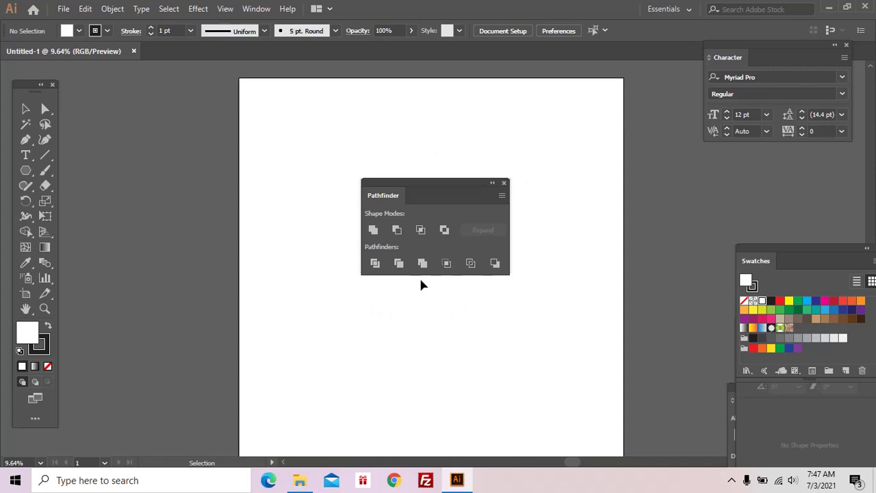
left_click_drag(429, 186, 421, 185)
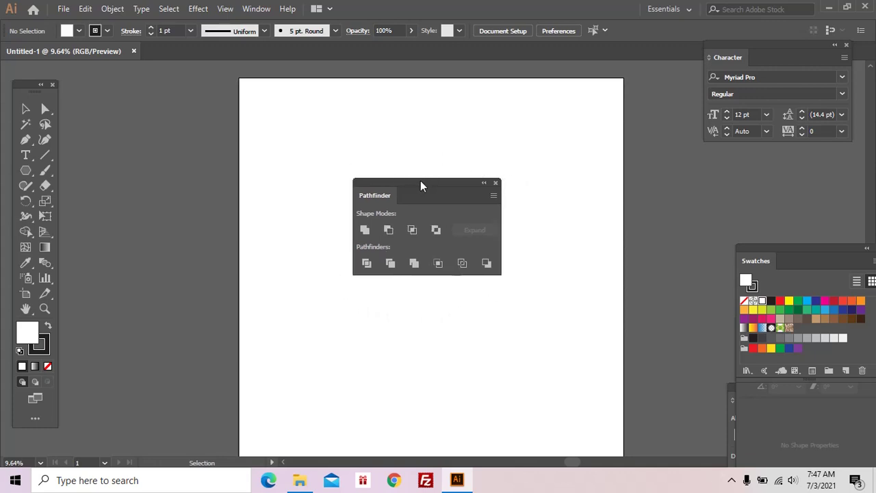
left_click(255, 8)
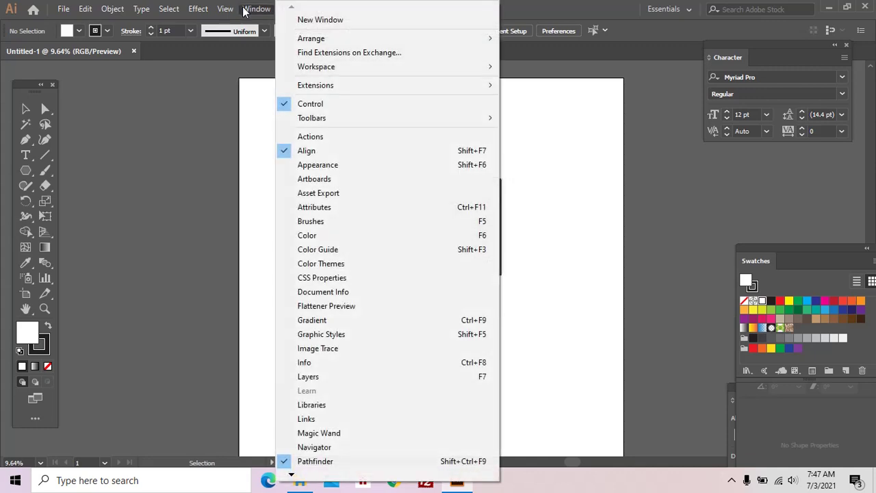
left_click(322, 460)
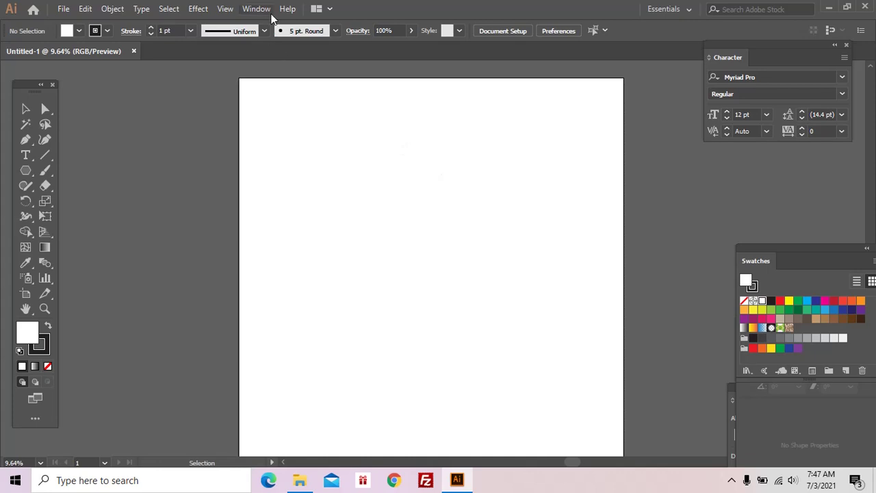
left_click(270, 11)
left_click(316, 460)
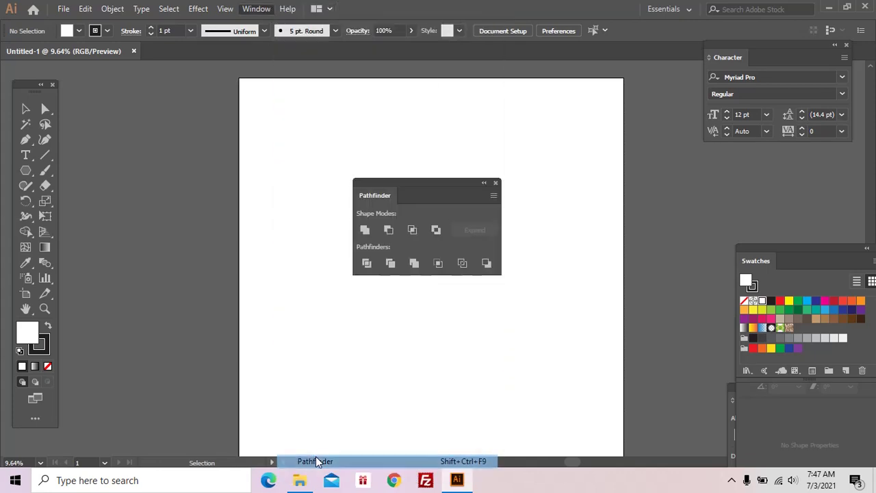
mouse_move(414, 184)
left_mouse_down()
mouse_move(557, 182)
mouse_move(688, 160)
left_mouse_up()
Pan the artboard up-left and select the Line Segment tool
key("space")
mouse_move(577, 198)
left_mouse_down()
mouse_move(551, 196)
mouse_move(560, 187)
left_mouse_up()
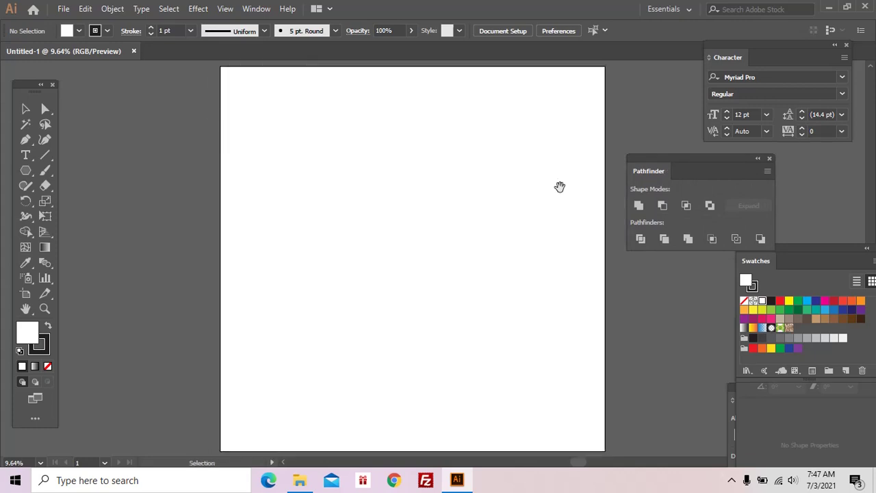
left_click(51, 157)
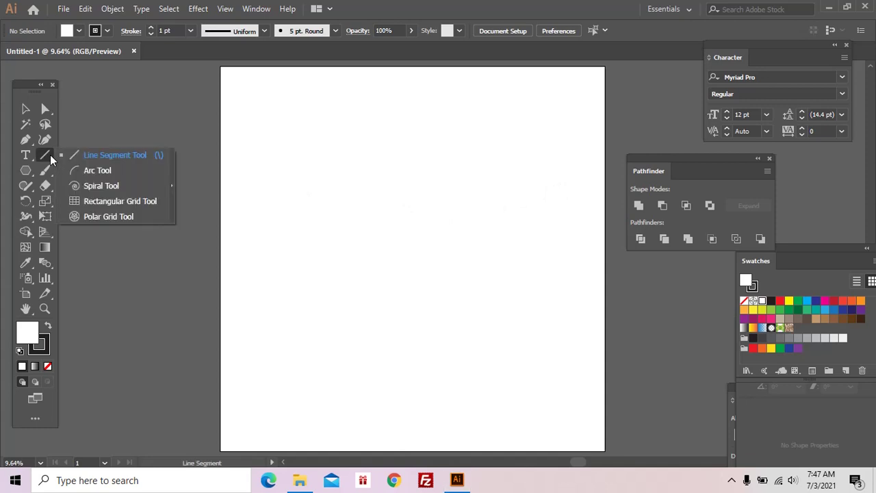
left_click(37, 107)
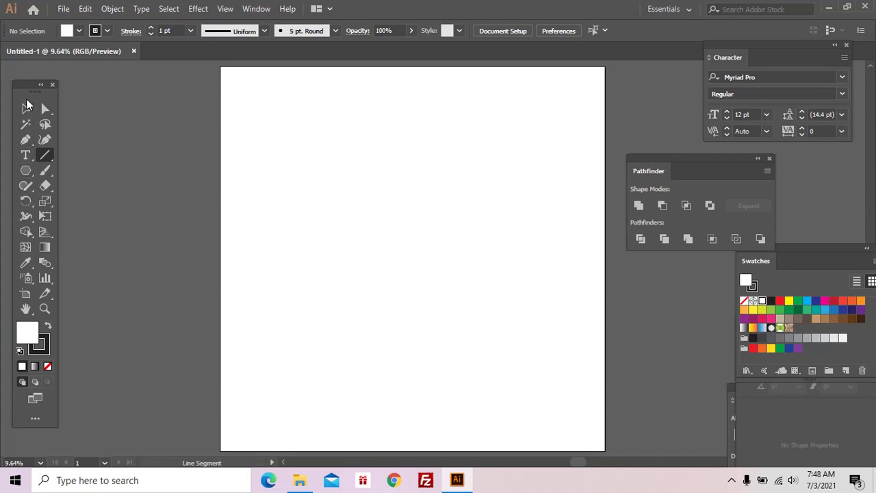
Draw a hexagon, a circle and a square left to right along the artboard's top
left_click_drag(29, 87, 43, 75)
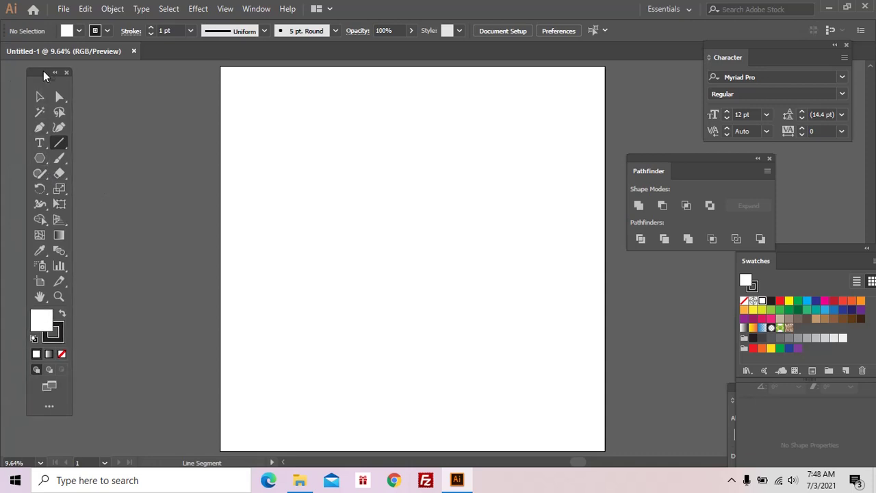
left_click_drag(39, 158, 70, 163)
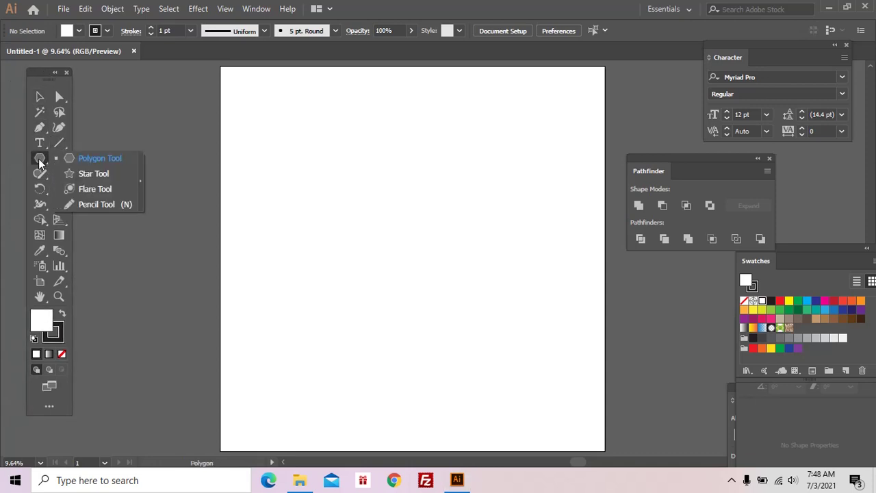
left_click_drag(284, 120, 309, 158)
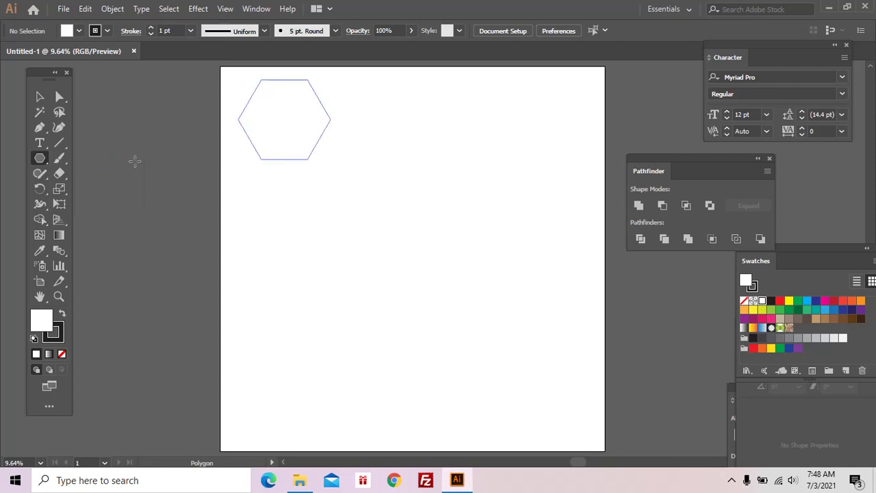
left_click_drag(60, 158, 102, 204)
mouse_move(376, 103)
left_mouse_down()
mouse_move(415, 154)
mouse_move(428, 153)
left_mouse_up()
left_click_drag(59, 158, 94, 190)
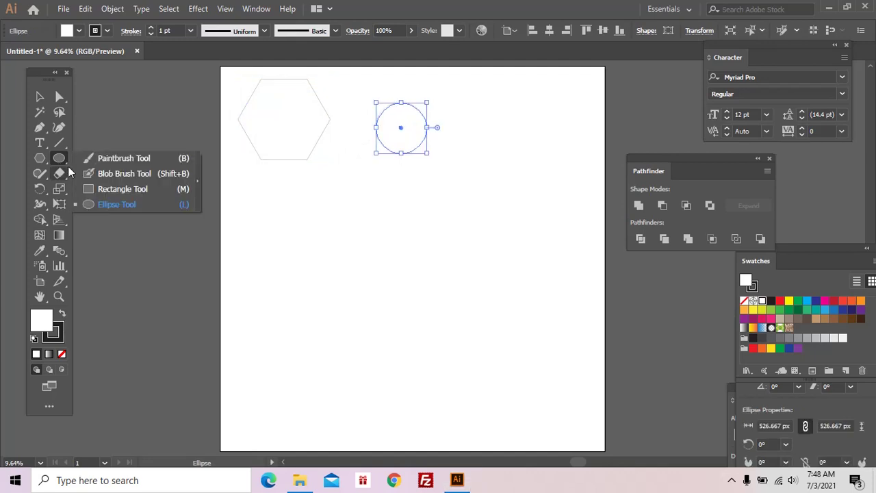
left_click_drag(465, 103, 520, 157)
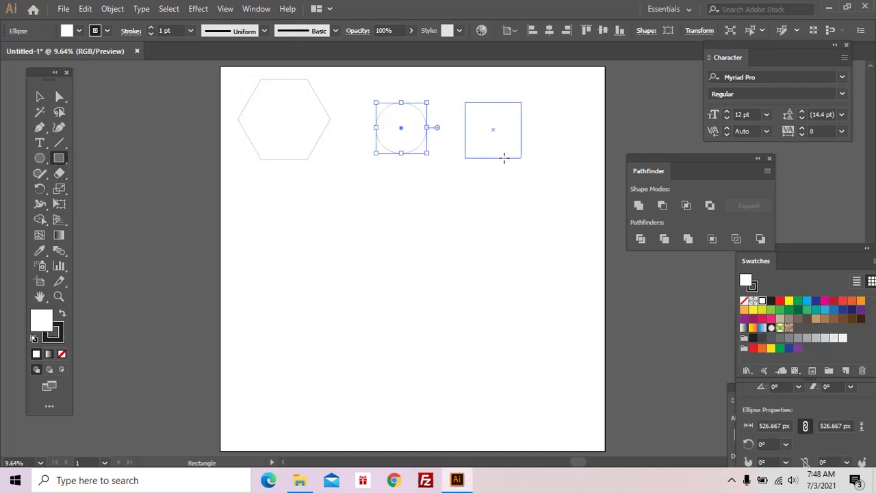
Marquee-select the hexagon, circle and square together
left_click(467, 183, "ctrl")
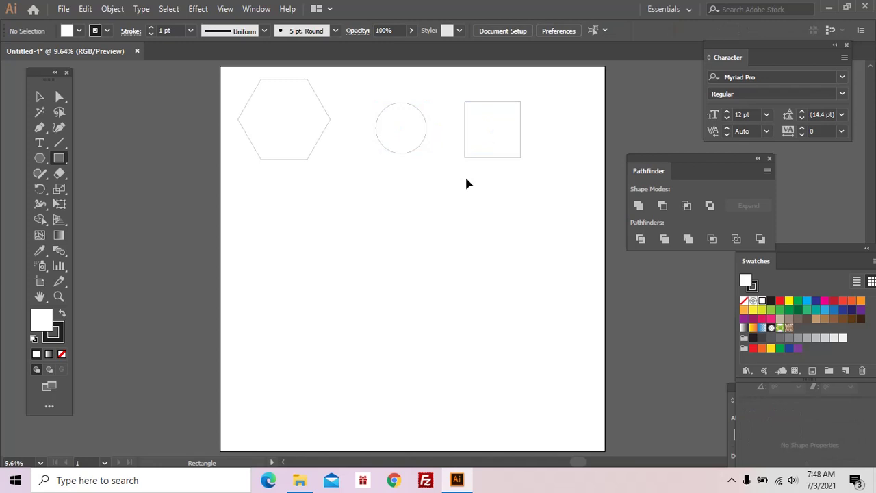
key("v")
left_click_drag(266, 217, 529, 105)
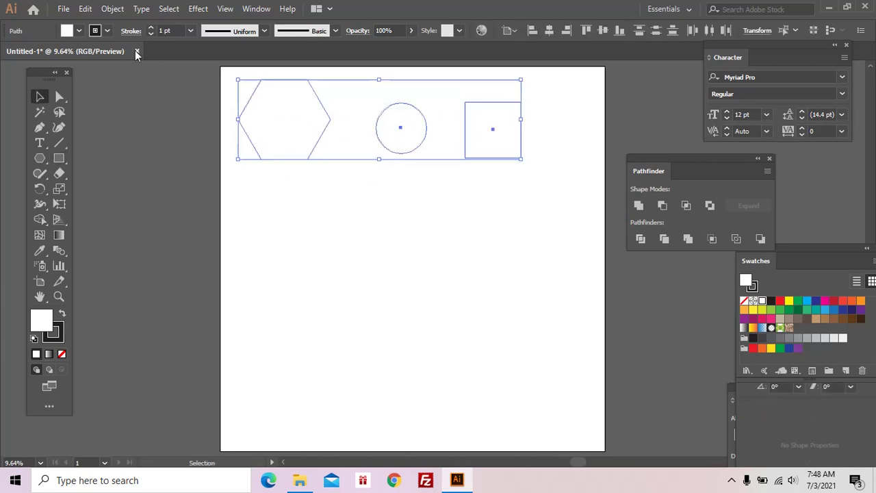
Set the three shapes' stroke weight to 20 pt and nudge them down-right
left_click(192, 31)
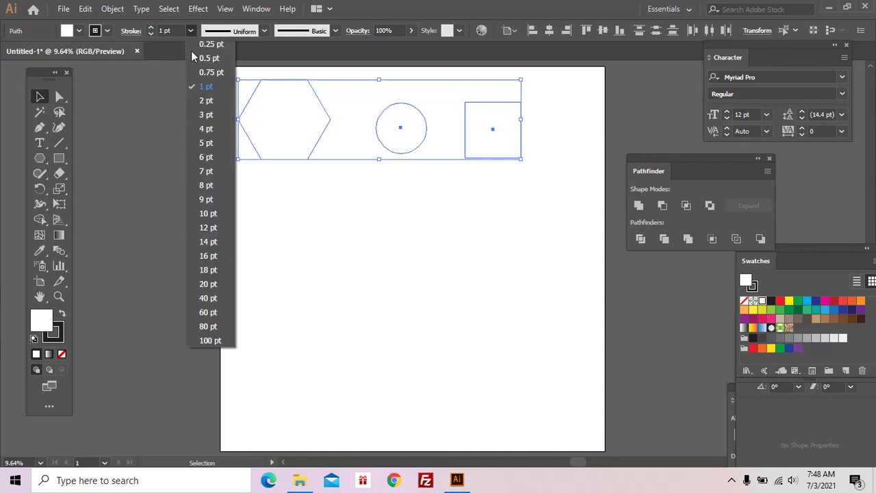
left_click(216, 218)
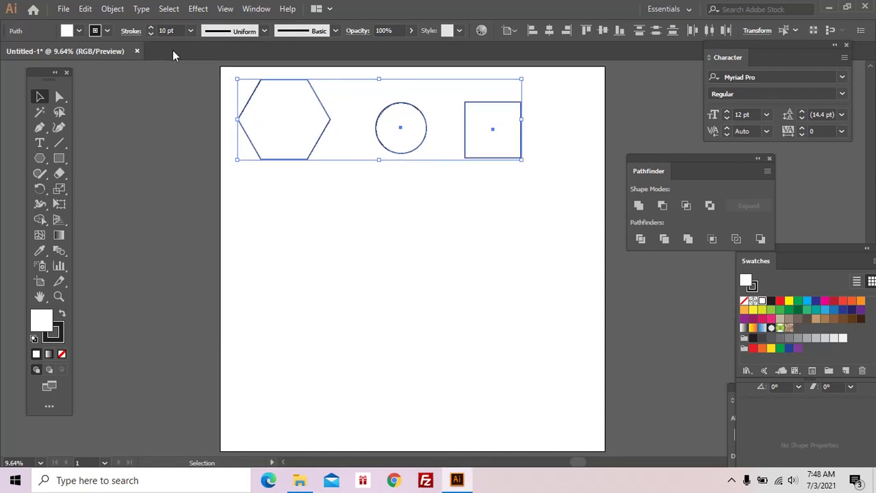
left_click(189, 31)
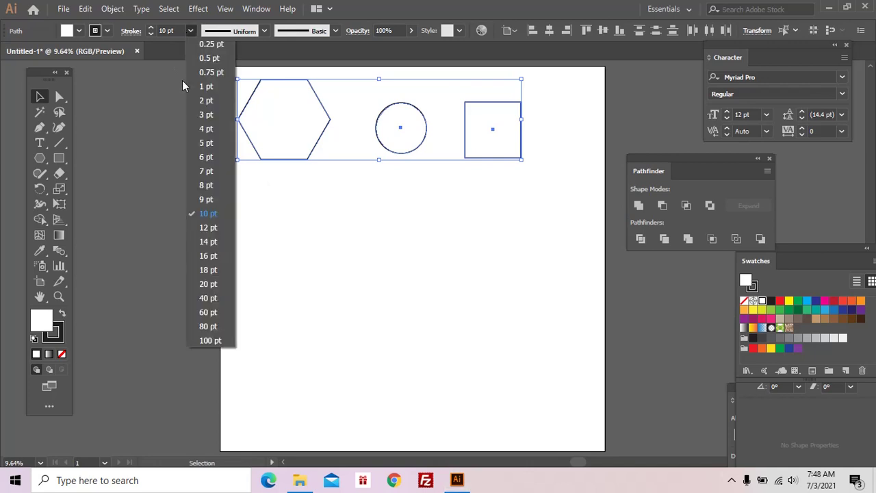
left_click(206, 284)
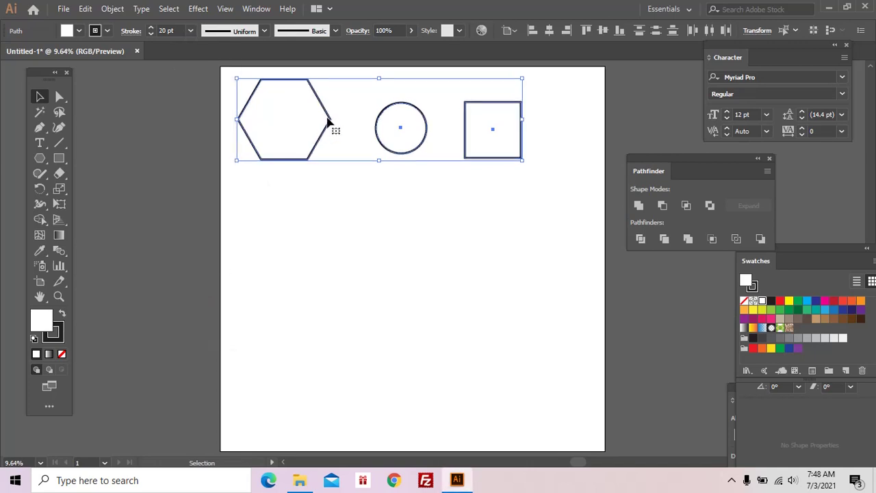
left_click_drag(328, 123, 339, 154)
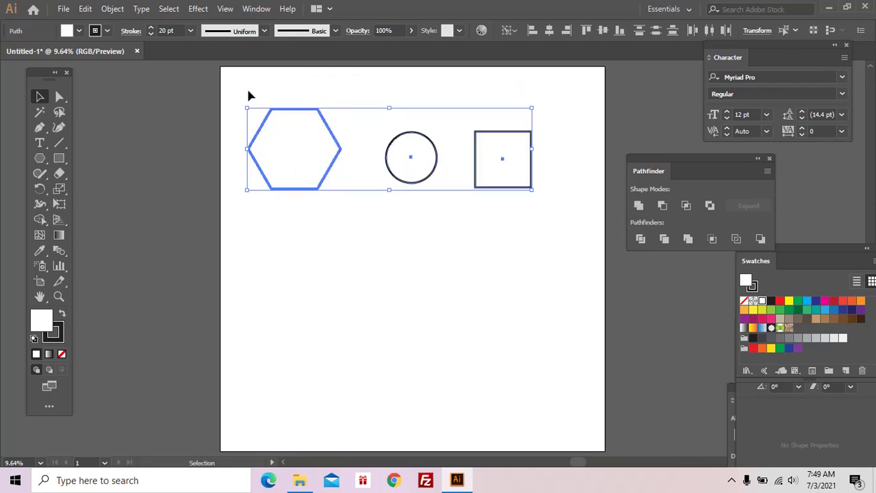
Fill the hexagon, circle and square with bright red F92B2B
left_click_drag(248, 91, 489, 201)
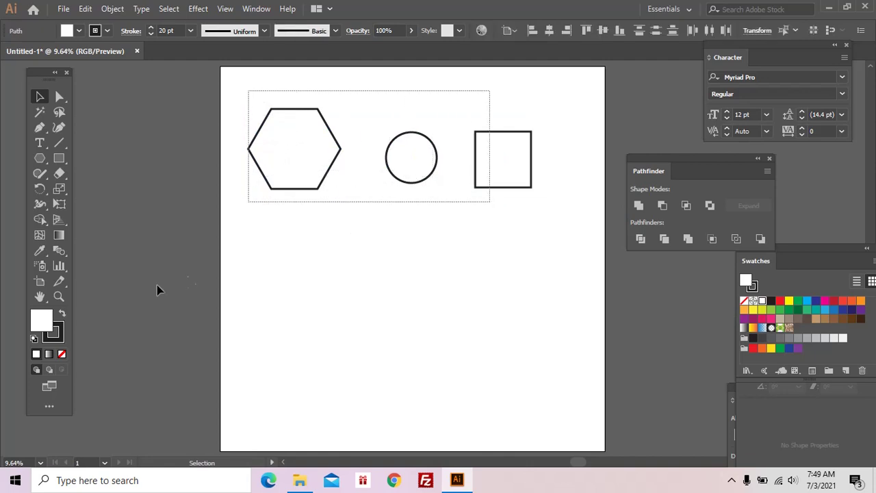
double_click(45, 323)
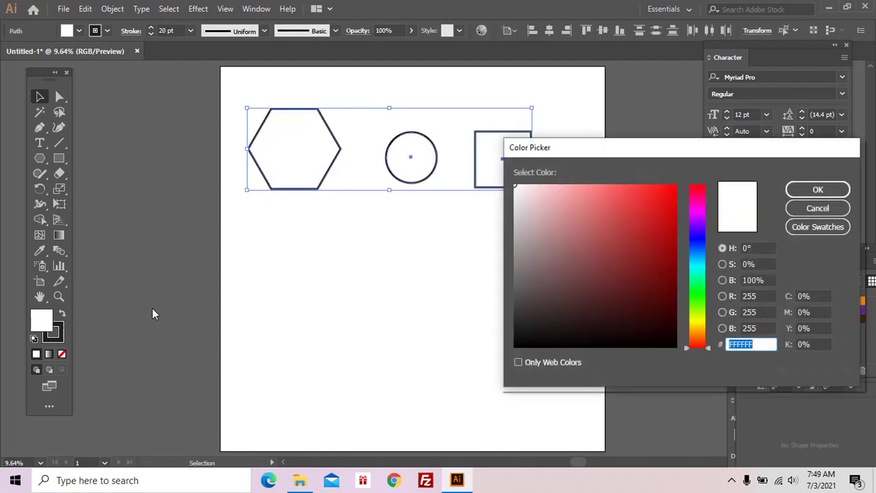
left_click(650, 187)
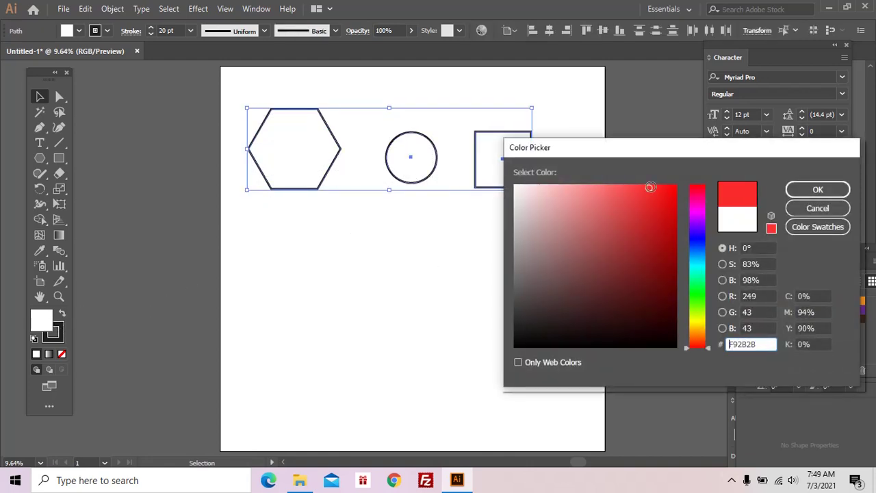
left_click(818, 189)
left_click(460, 279)
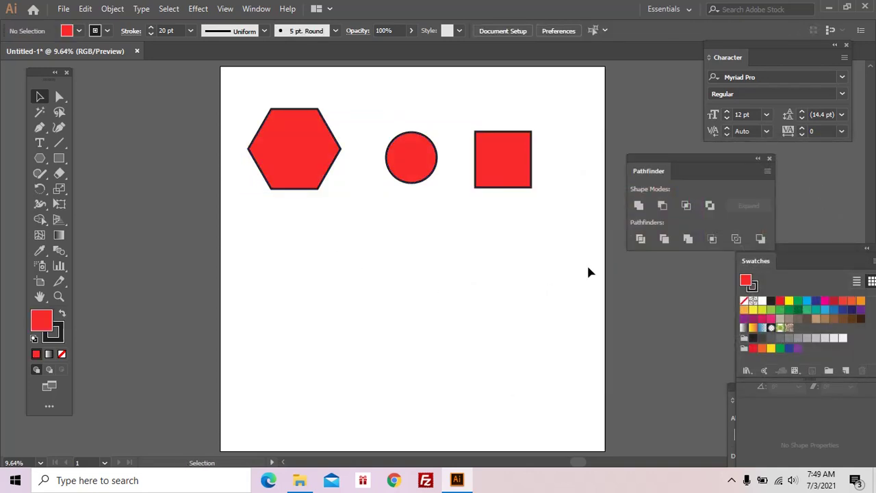
Move the Pathfinder panel aside and drag the red square below the other shapes
left_click_drag(686, 160, 663, 159)
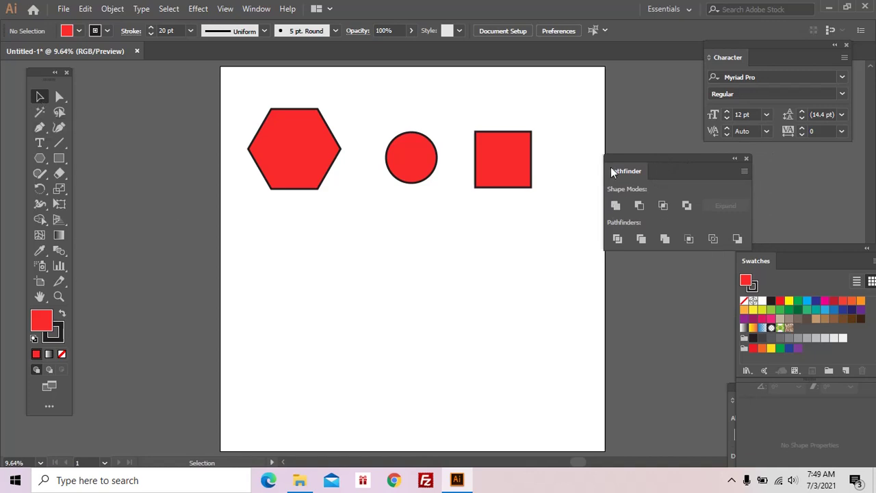
mouse_move(663, 158)
left_mouse_down()
mouse_move(529, 224)
mouse_move(423, 229)
left_mouse_up()
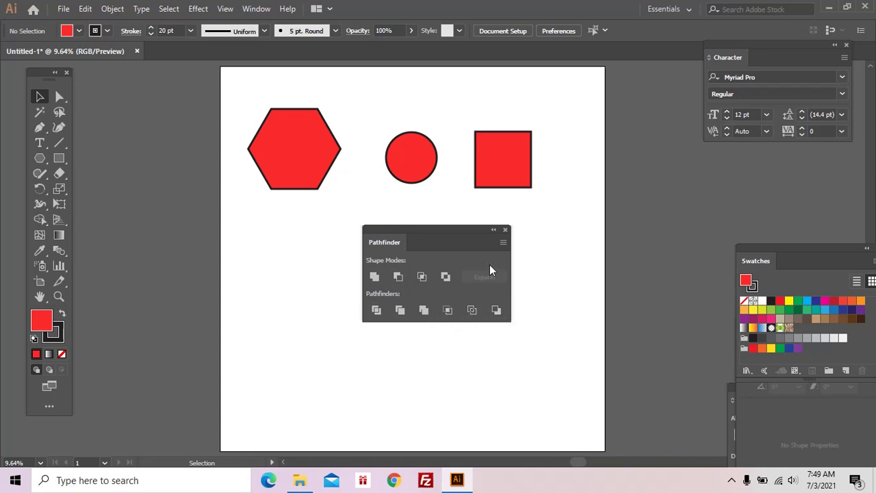
left_click_drag(477, 233, 474, 230)
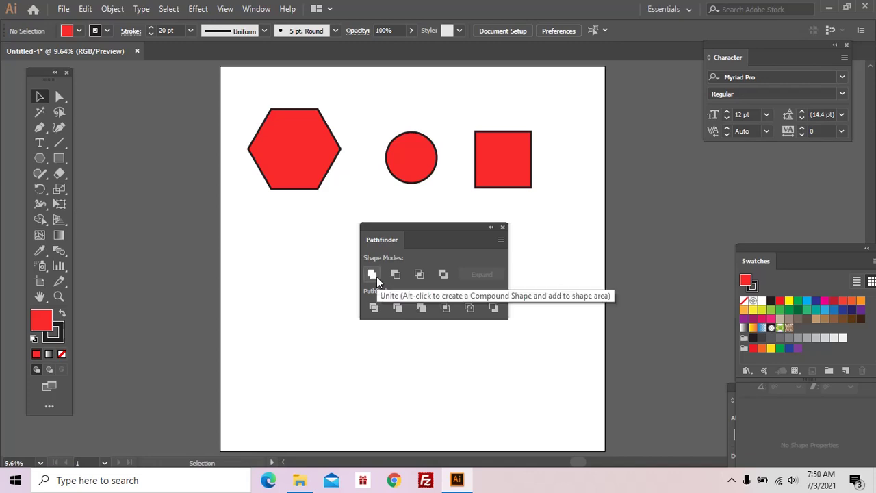
mouse_move(468, 230)
left_mouse_down()
mouse_move(566, 253)
mouse_move(652, 241)
left_mouse_up()
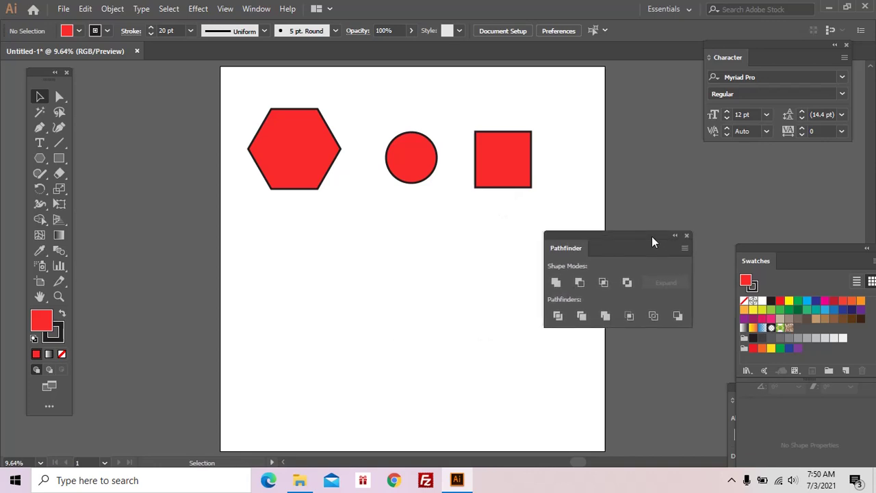
left_click_drag(492, 182, 318, 305)
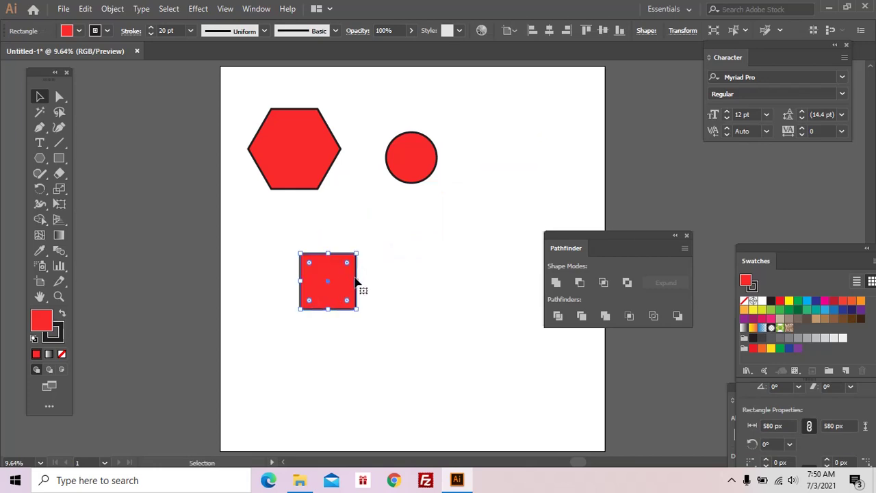
Stretch the square into a wide rectangle and fully round its corners into a pill
left_click_drag(356, 282, 449, 282)
key("a")
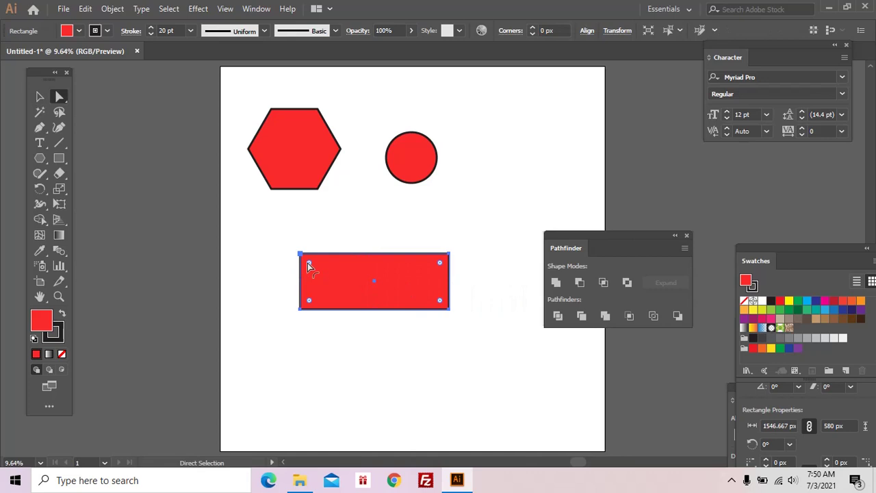
left_click_drag(309, 266, 319, 277)
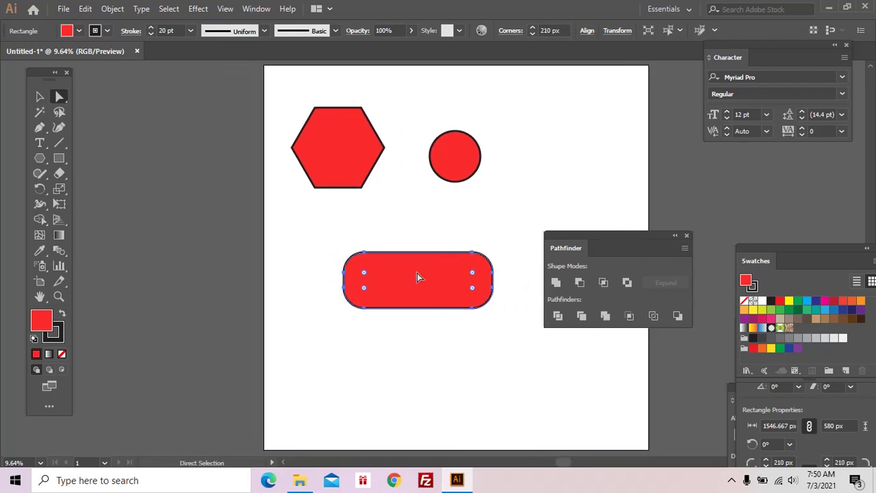
key("ctrl+shift+a")
Draw a thin, fully rounded vertical bar just left of the pill
left_click_drag(405, 276, 431, 277)
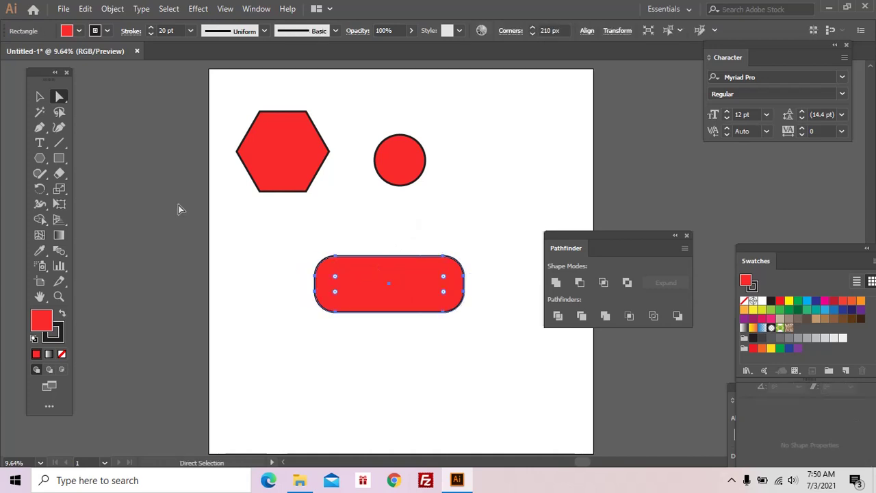
key("m")
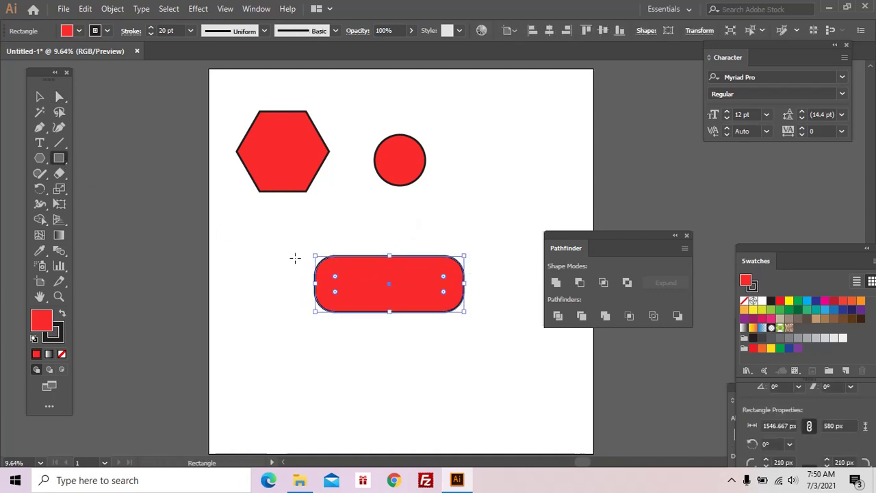
left_click_drag(296, 255, 308, 312)
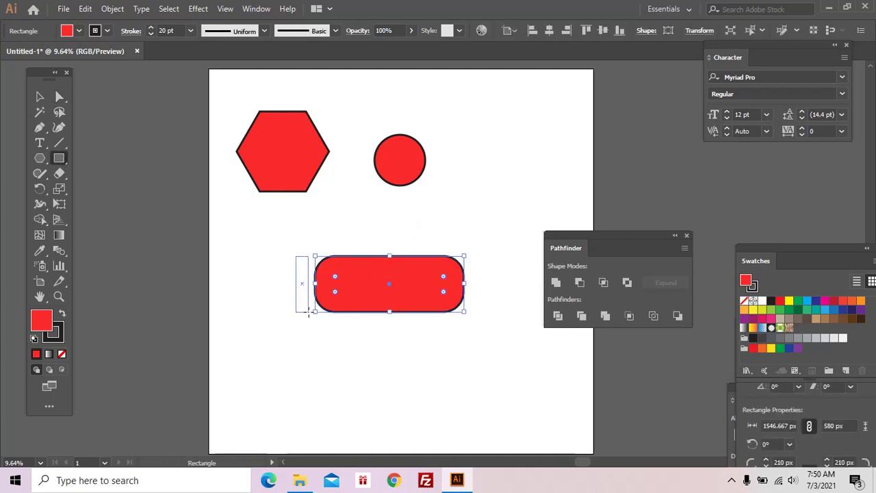
key("a")
left_click_drag(305, 260, 302, 263)
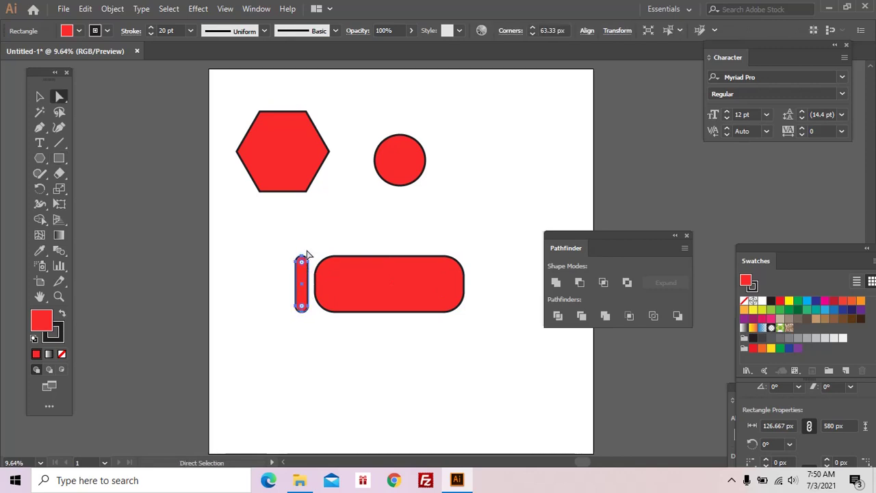
key("v")
left_click(286, 244)
left_click_drag(266, 237, 482, 345)
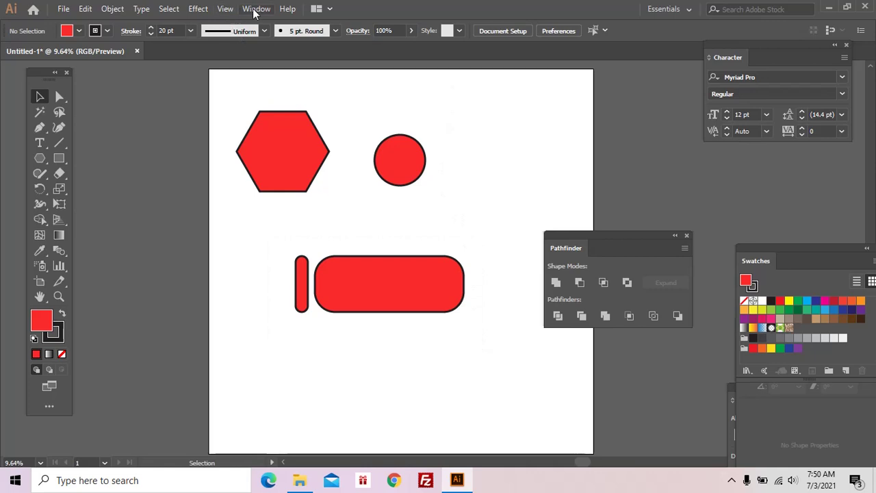
Vertically centre the bar and pill, then slide the bar against the pill
left_click_drag(299, 252, 483, 329)
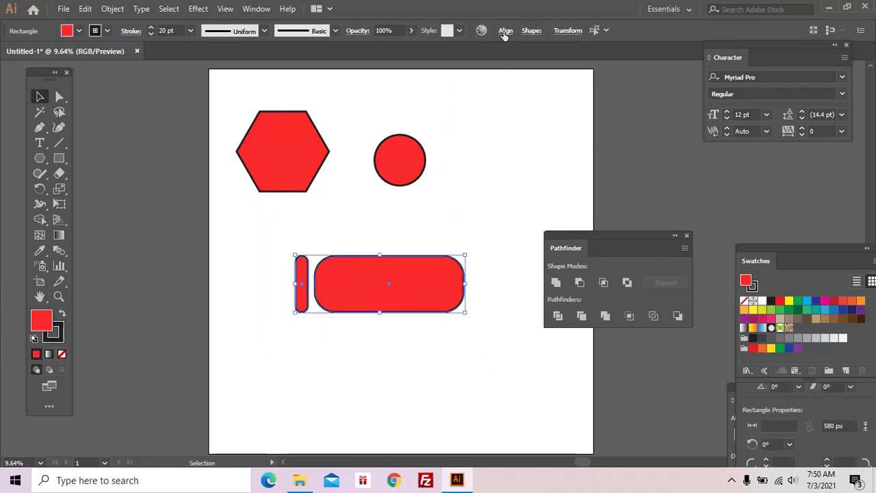
left_click(505, 31)
left_click(478, 67)
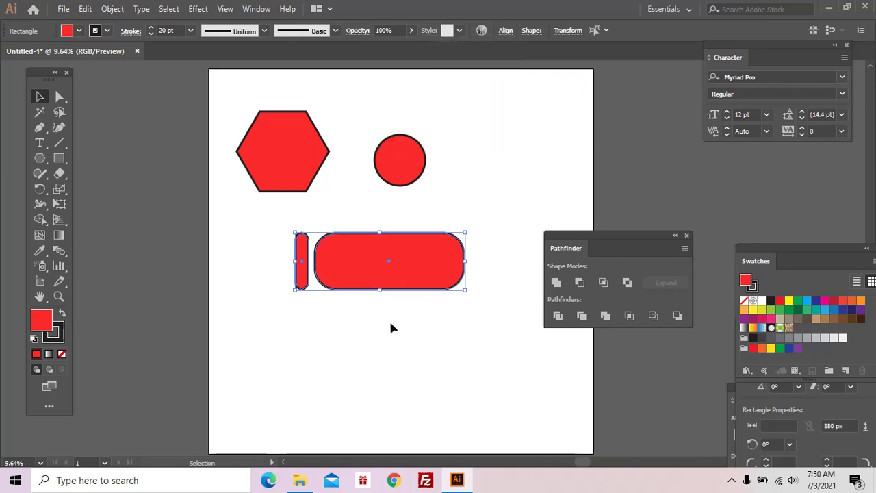
left_click(444, 308)
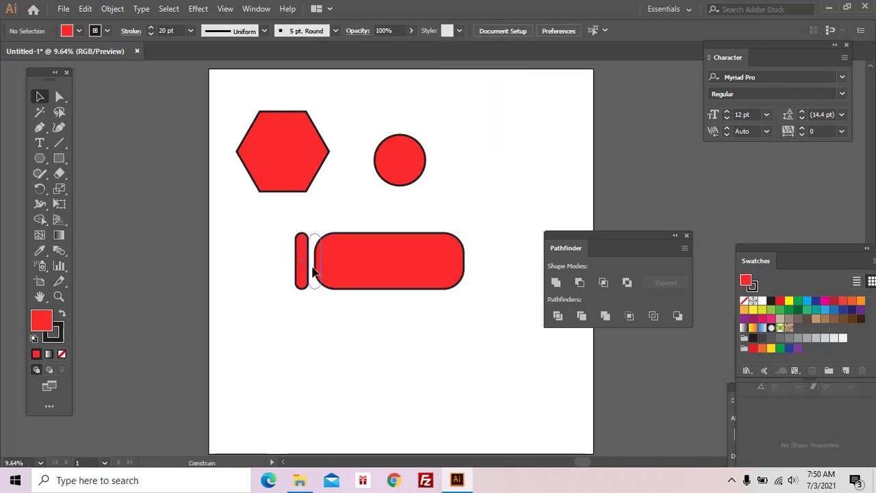
left_click_drag(299, 271, 310, 273)
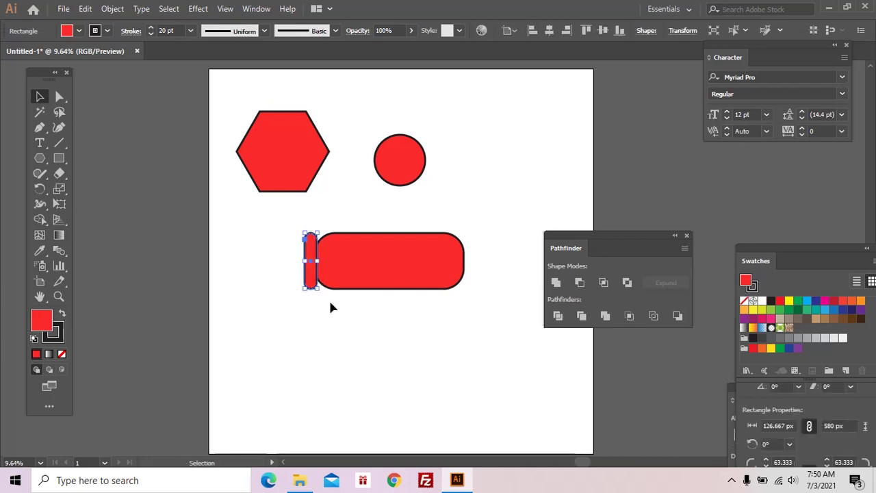
left_click(327, 301)
Unite the bar and pill into a single handle shape with Pathfinder
mouse_move(312, 308)
left_mouse_down()
mouse_move(390, 225)
mouse_move(470, 238)
left_mouse_up()
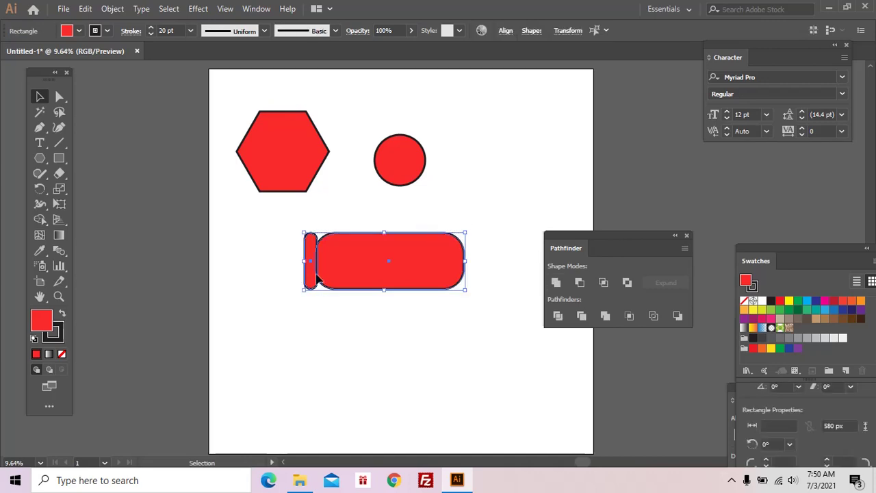
left_click(370, 322)
double_click(353, 267)
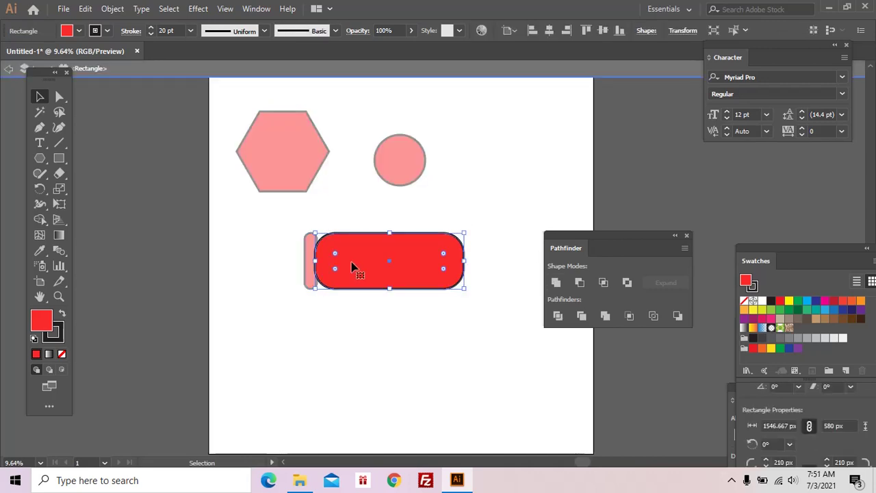
left_click(9, 69)
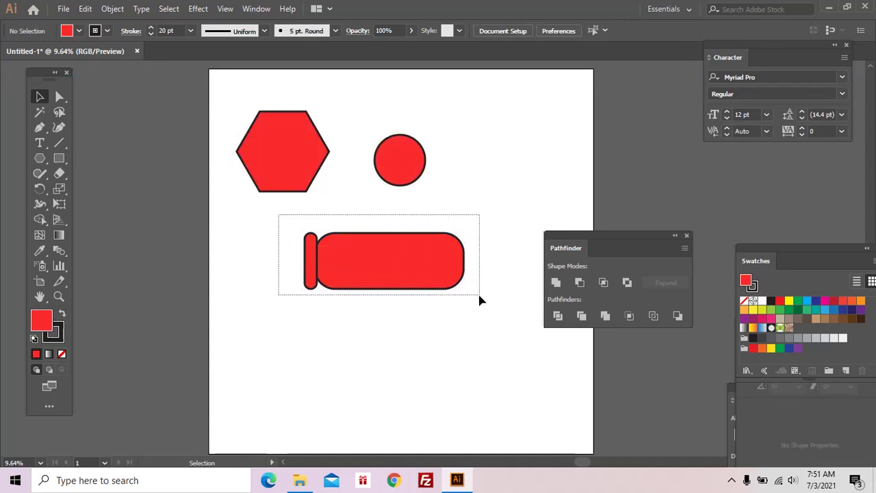
left_click_drag(289, 221, 479, 296)
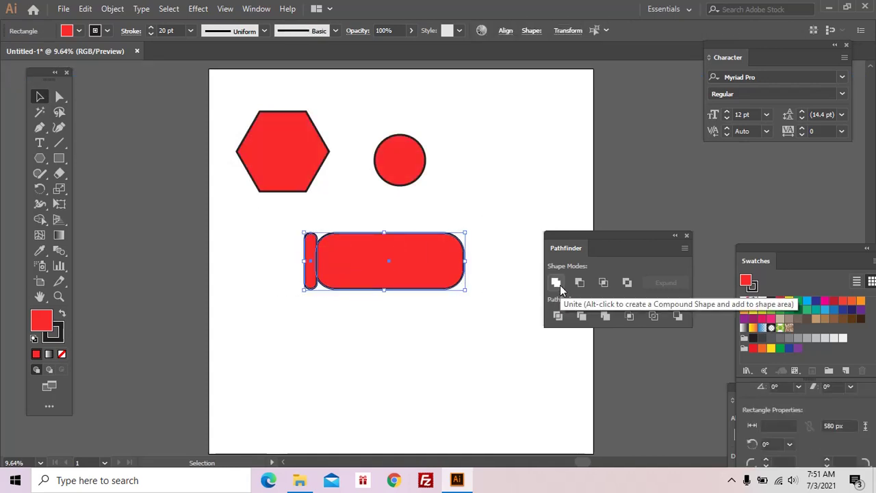
left_click(556, 282)
key("z")
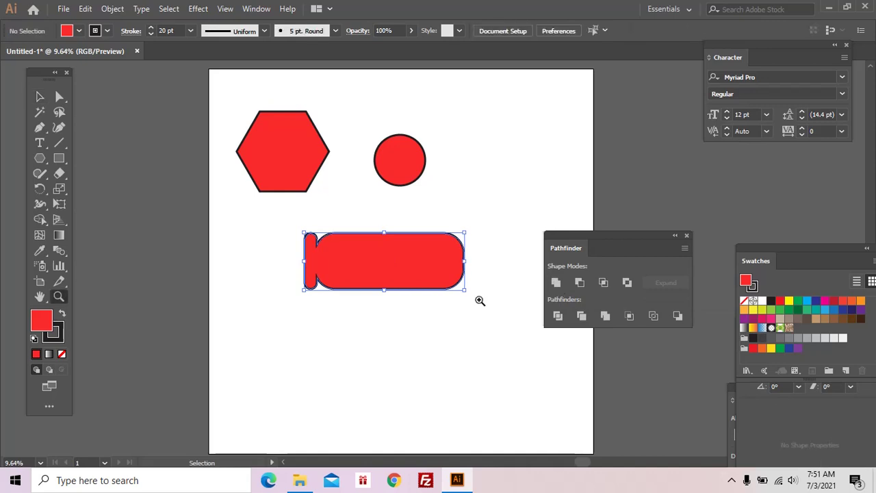
left_click_drag(479, 297, 409, 247)
key("ctrl+plus")
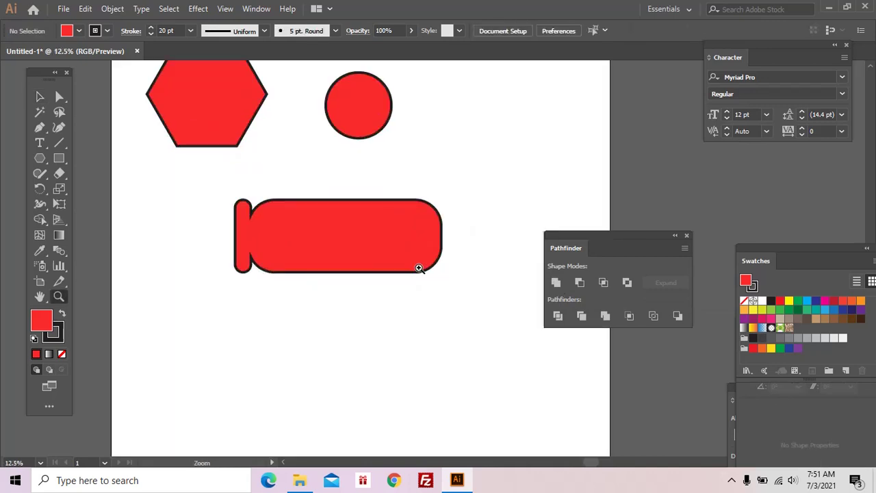
key("ctrl+plus")
key("v")
left_click(421, 263)
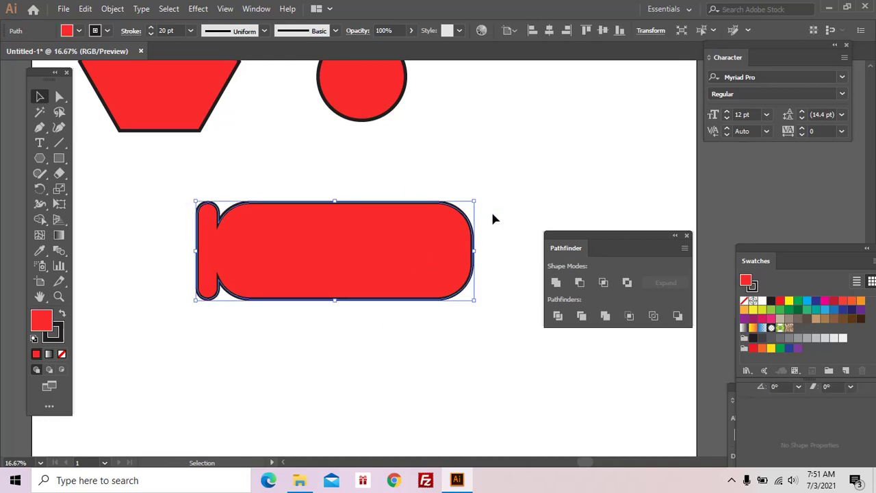
left_click(505, 294)
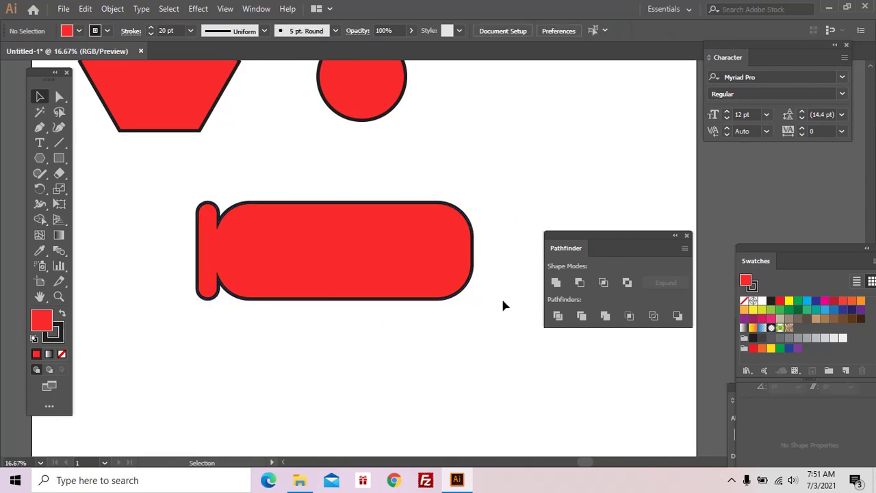
left_click(446, 293)
left_click(445, 317)
left_click_drag(428, 272, 445, 274)
key("z")
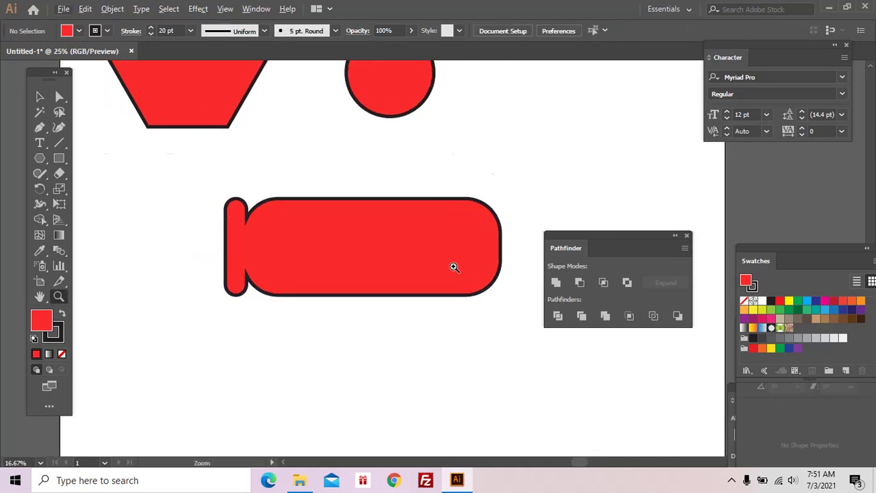
left_click(452, 266)
left_click(453, 267, "alt")
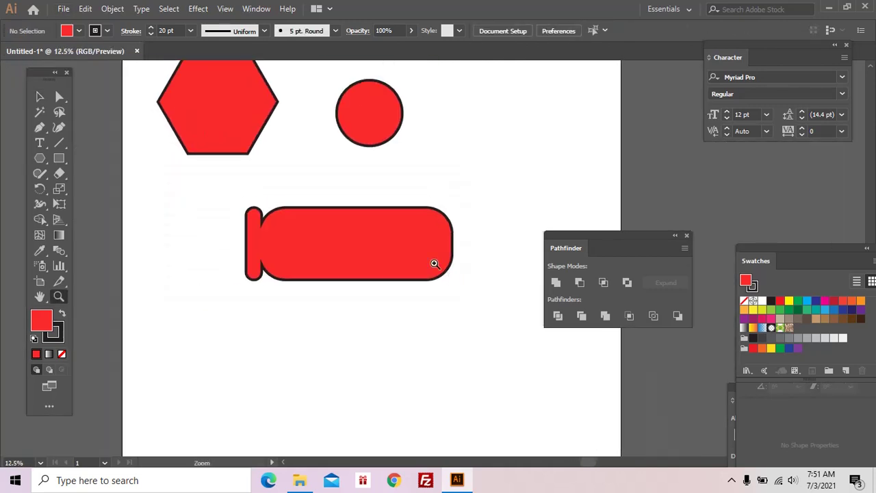
key("v")
left_click(422, 260)
left_click(555, 282)
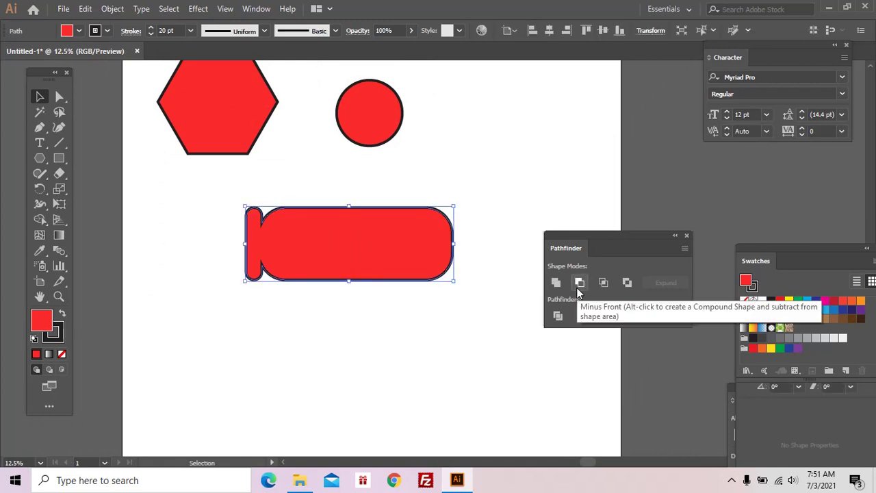
left_click(444, 315)
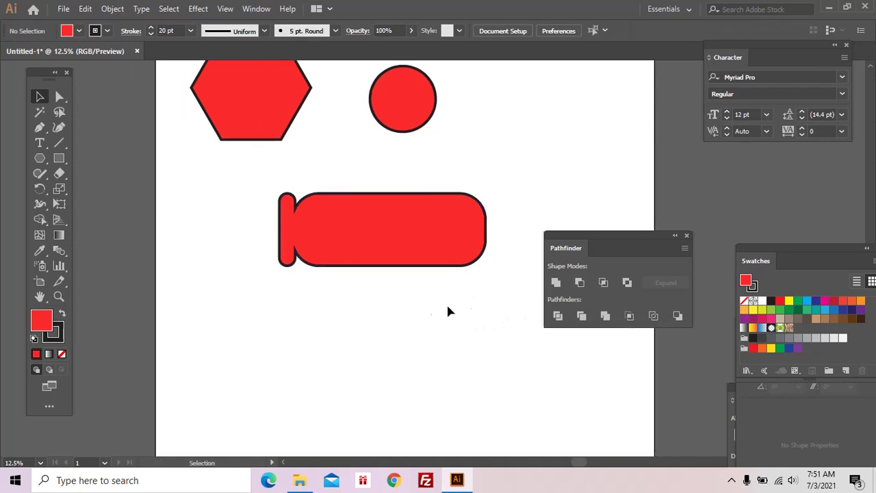
left_click(56, 160)
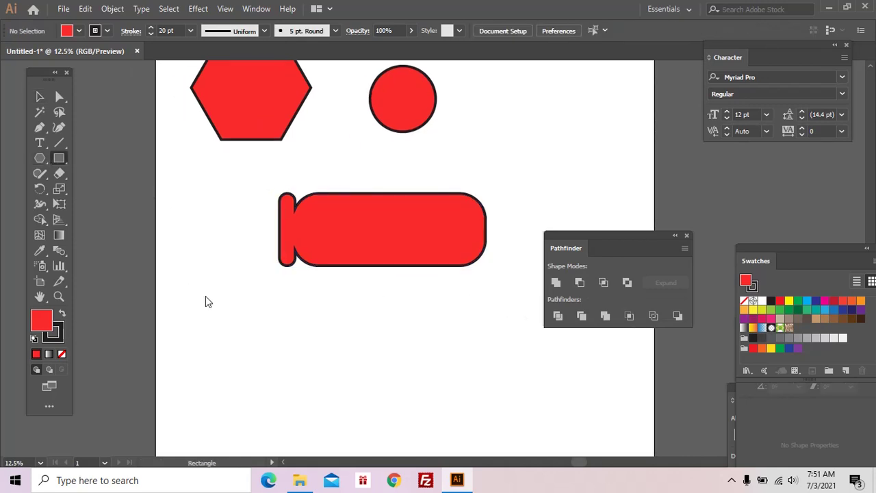
Draw a long thin rectangle below the handle and round its corners fully into a pill
left_click_drag(205, 297, 428, 324)
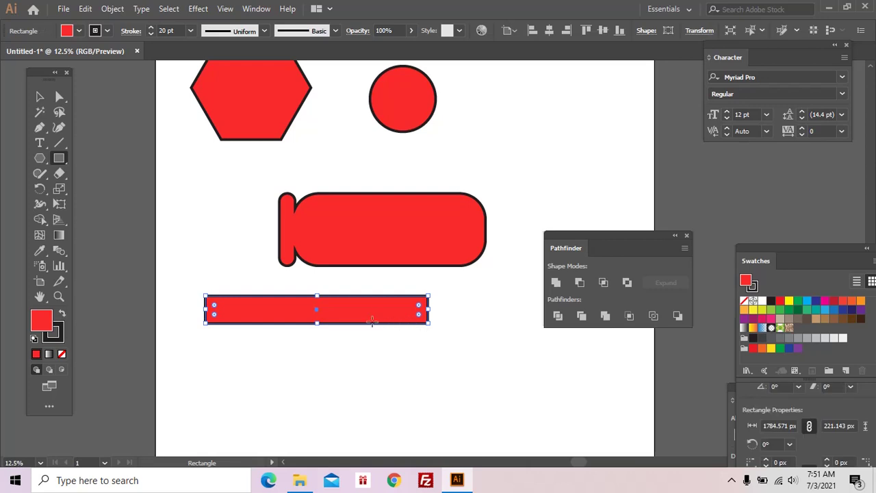
key("a")
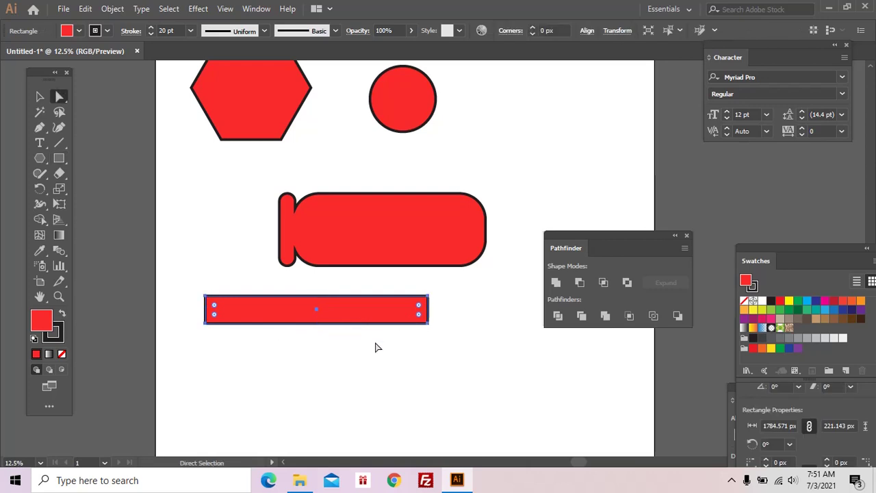
left_click(375, 352)
left_click(373, 318)
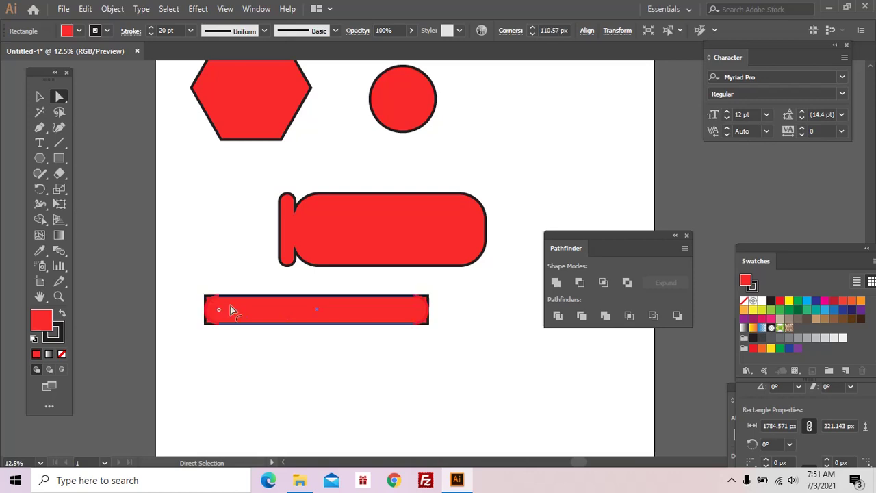
left_click_drag(216, 305, 309, 307)
Convert the pill's left end anchor into a sharp point
left_click(192, 306)
mouse_move(192, 299)
left_mouse_down()
mouse_move(212, 322)
mouse_move(185, 311)
left_mouse_up()
key("v")
left_click(301, 359)
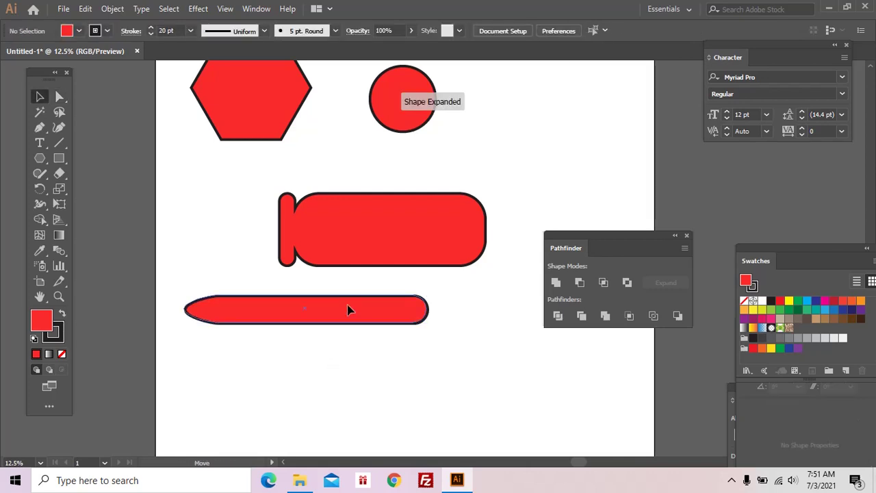
Position the pointed blade so it overlaps the handle and extends out to its left
left_click_drag(348, 310, 319, 238)
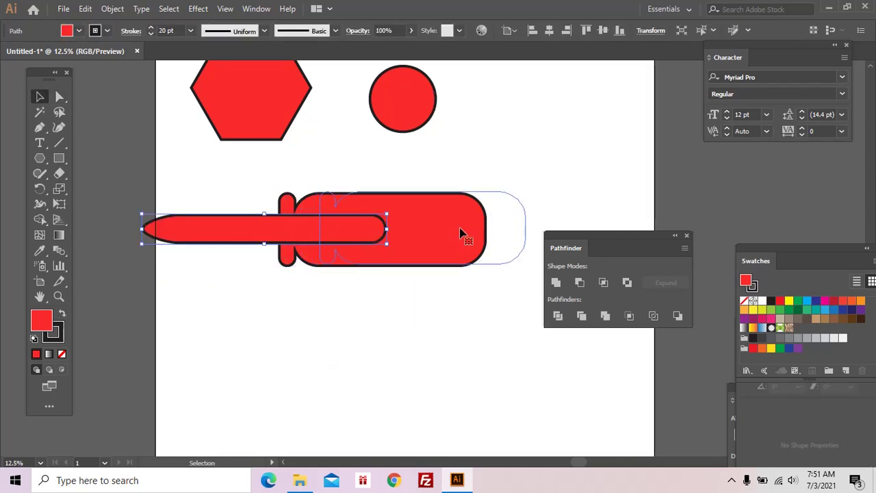
left_click_drag(462, 234, 463, 234)
left_click(399, 286)
left_click(270, 237)
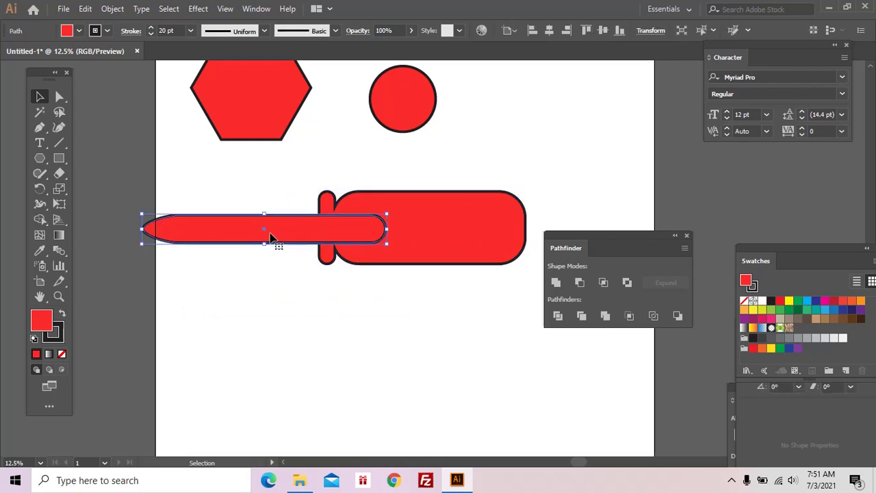
scroll(352, 295, "up", 1)
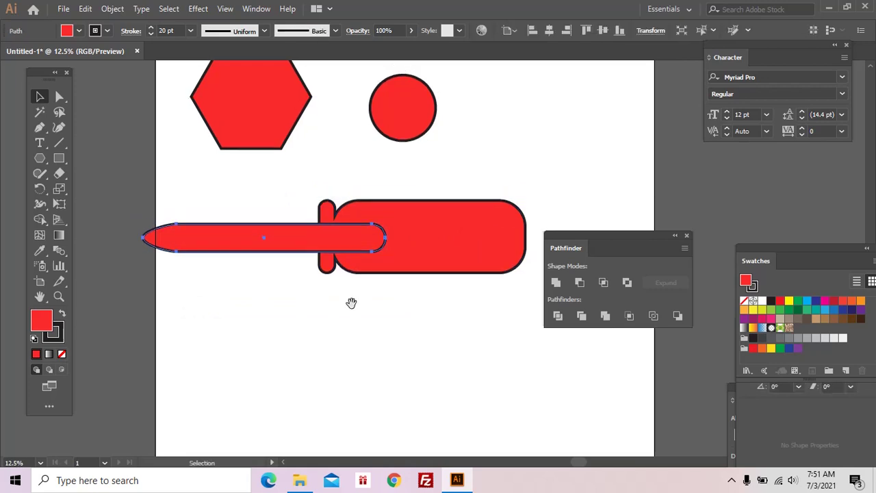
left_click(430, 240)
left_click(581, 285)
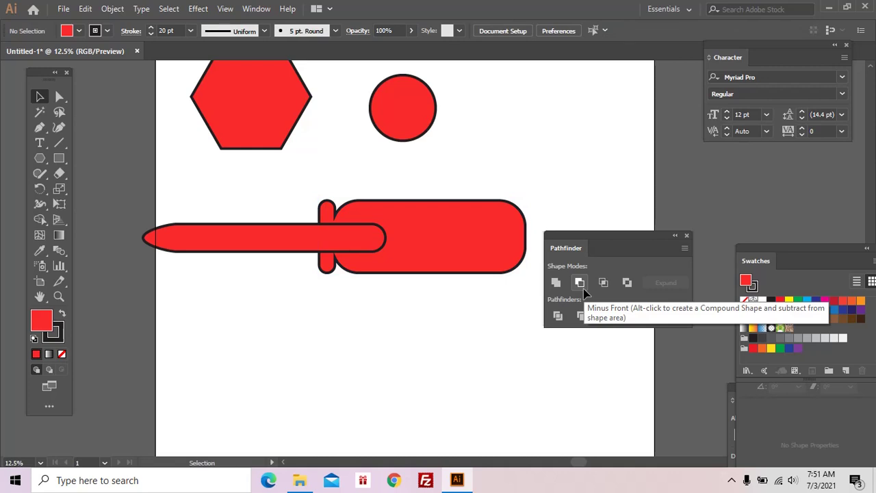
Select the red handle and browse the Window and Object menus without choosing anything
left_click(438, 253)
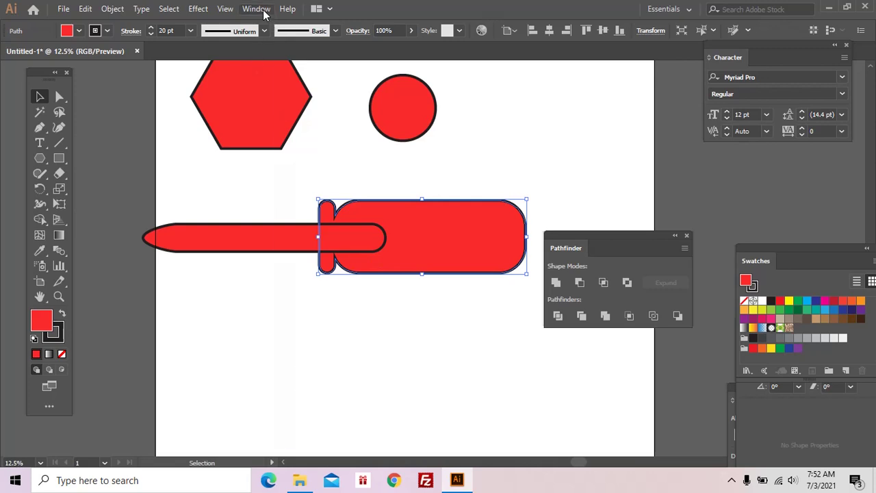
left_click(263, 9)
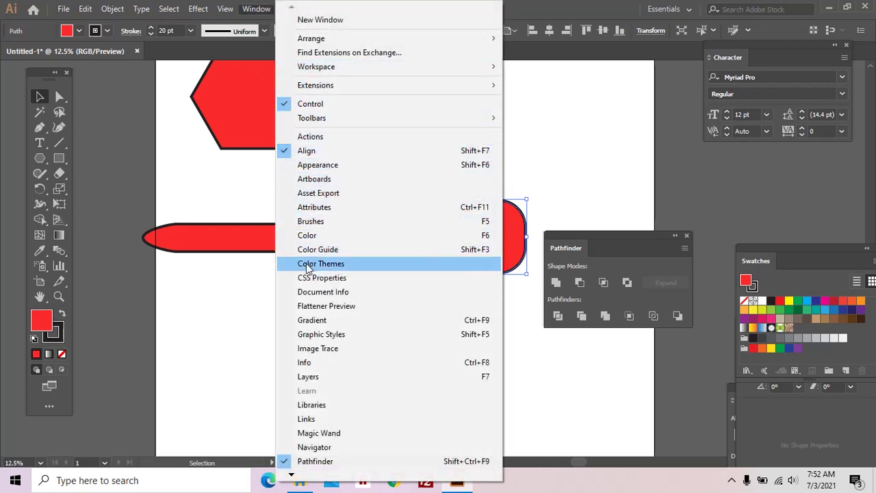
mouse_move(312, 39)
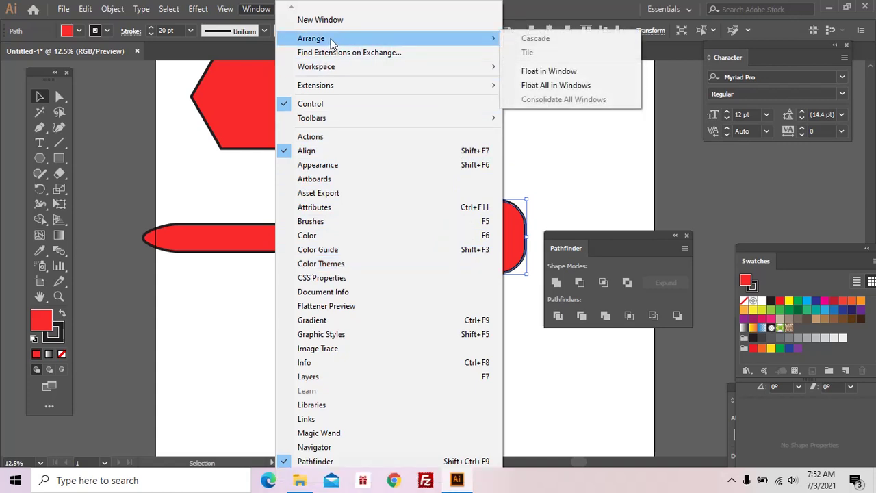
left_click(616, 181)
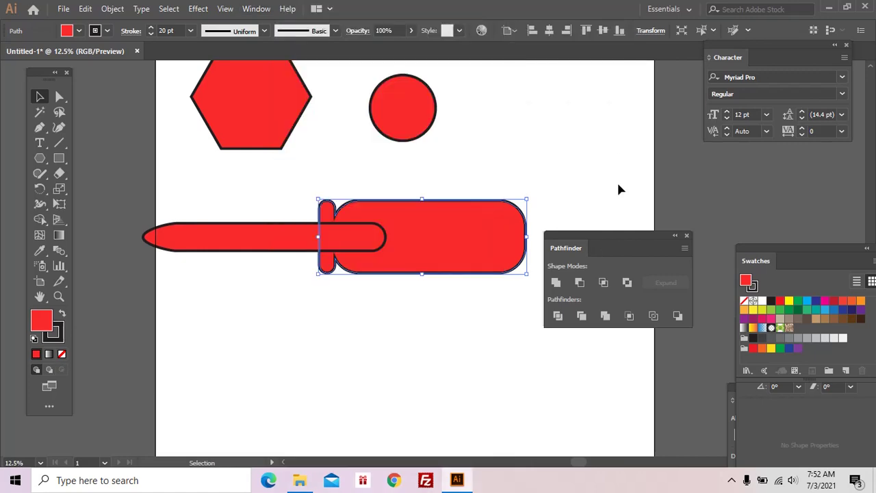
left_click(435, 238)
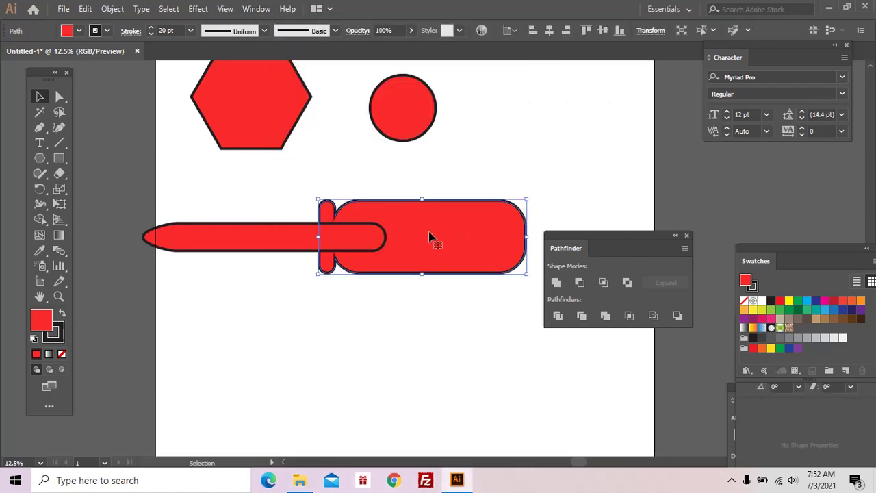
left_click(112, 9)
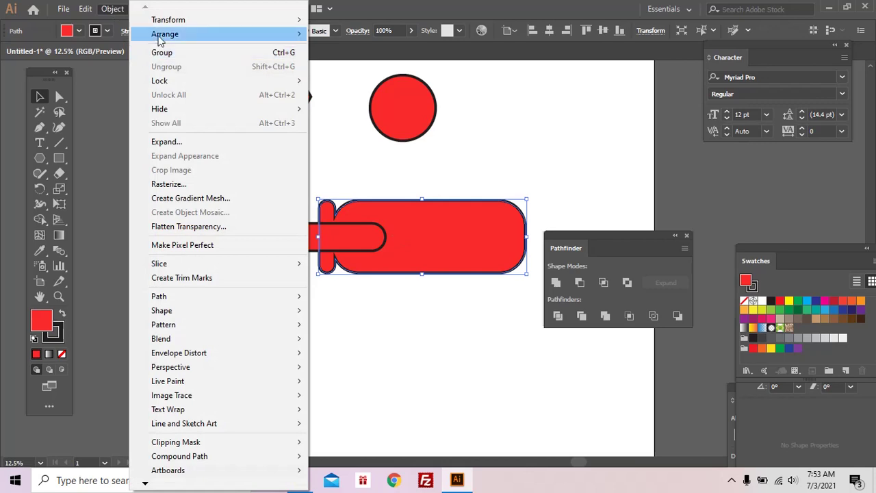
mouse_move(165, 34)
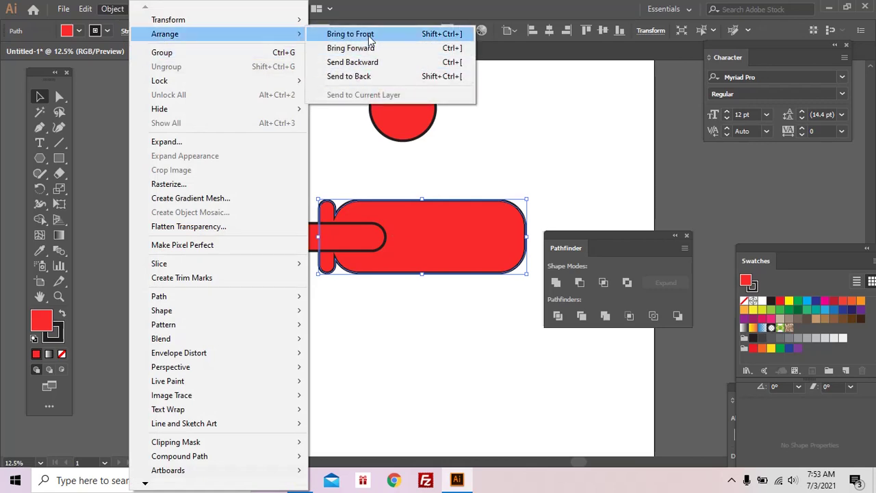
left_click(493, 161)
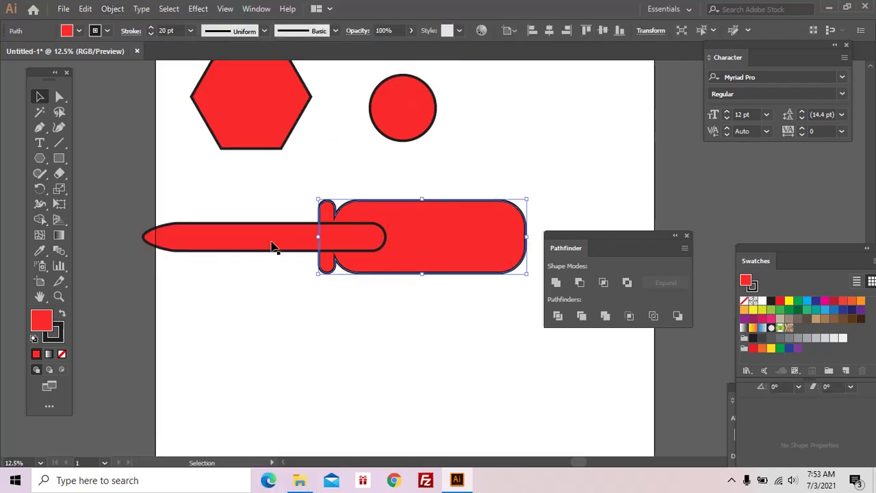
Try Arrange > Bring to Front on the handle, then send it back behind the blade
left_click(113, 8)
mouse_move(165, 33)
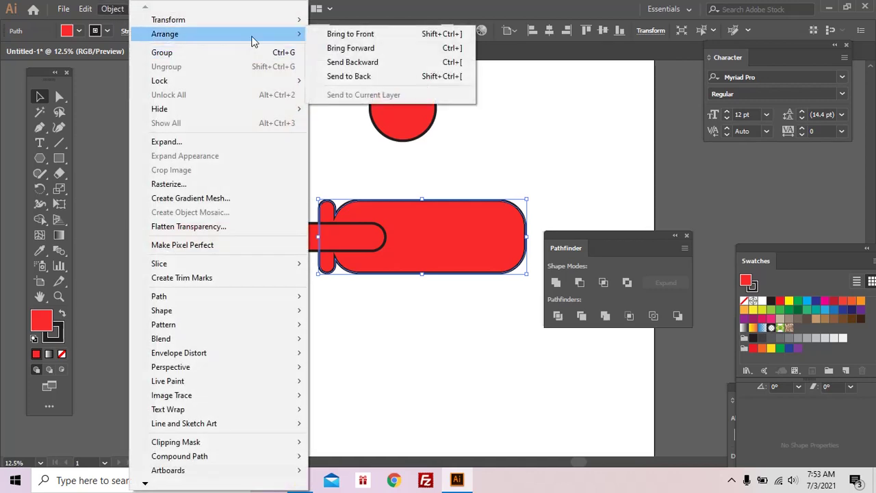
left_click(347, 34)
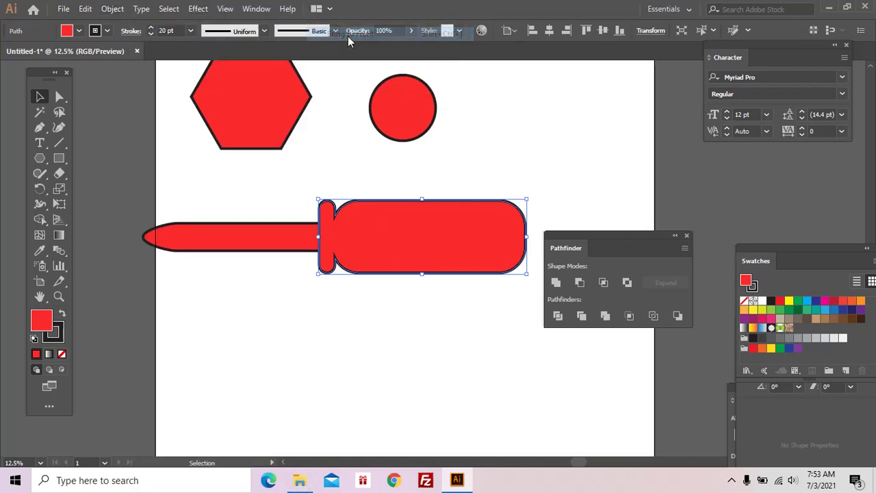
left_click(404, 221, "shift")
left_click(363, 219)
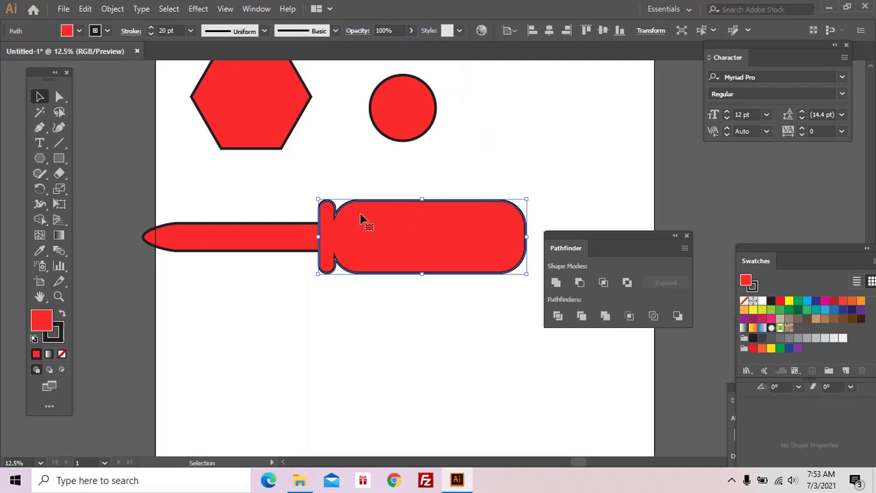
left_click(113, 8)
mouse_move(164, 33)
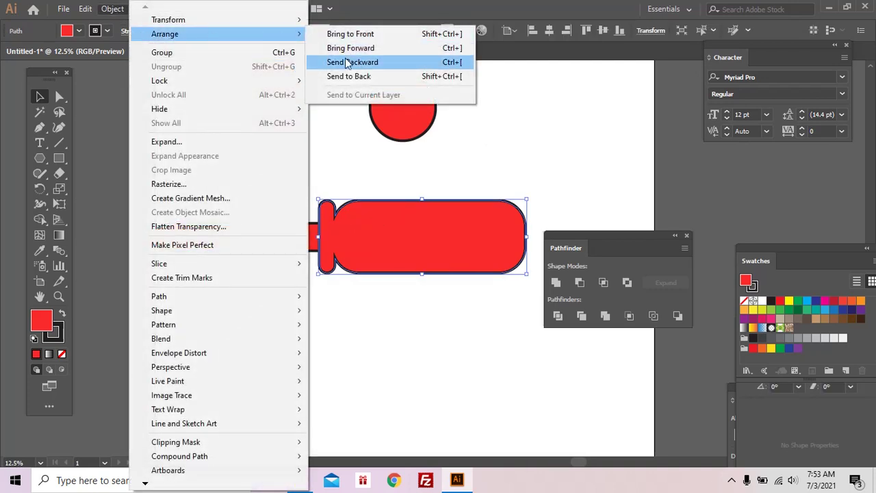
left_click(348, 76)
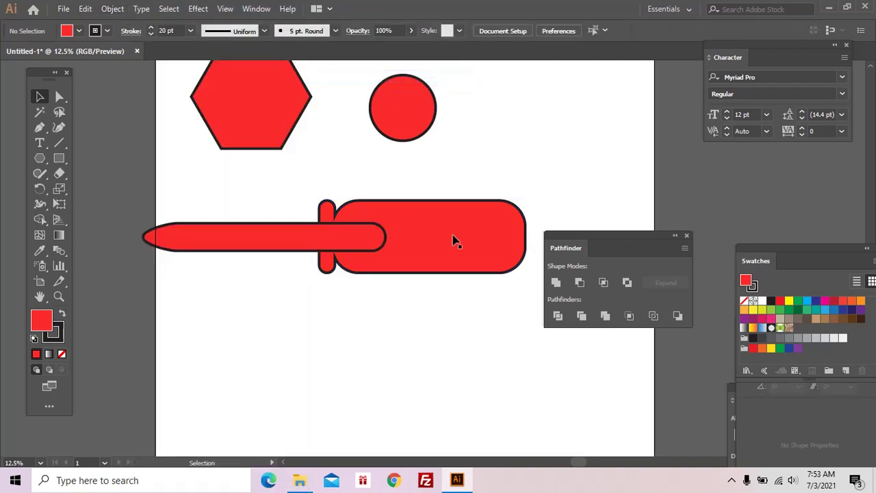
left_click(112, 9)
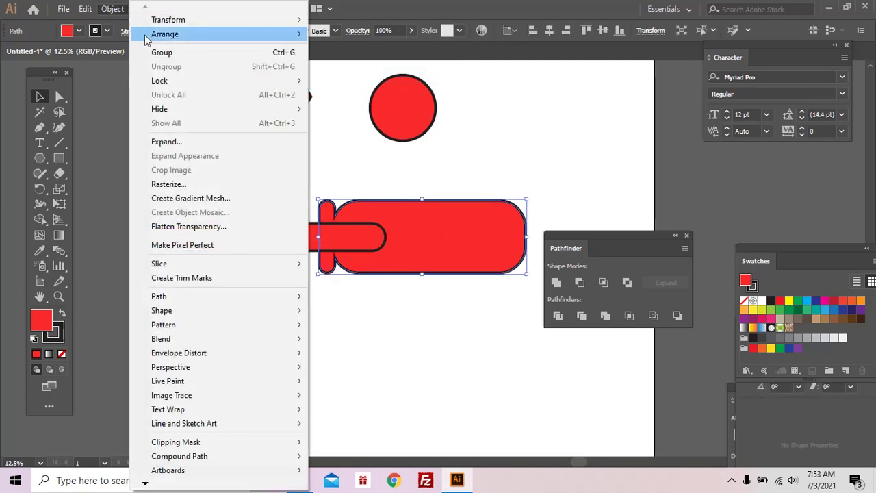
mouse_move(165, 34)
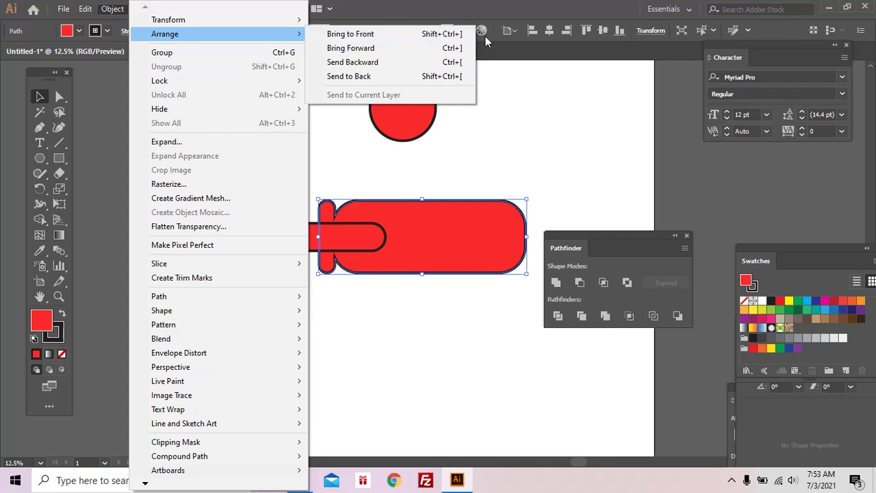
left_click(512, 109)
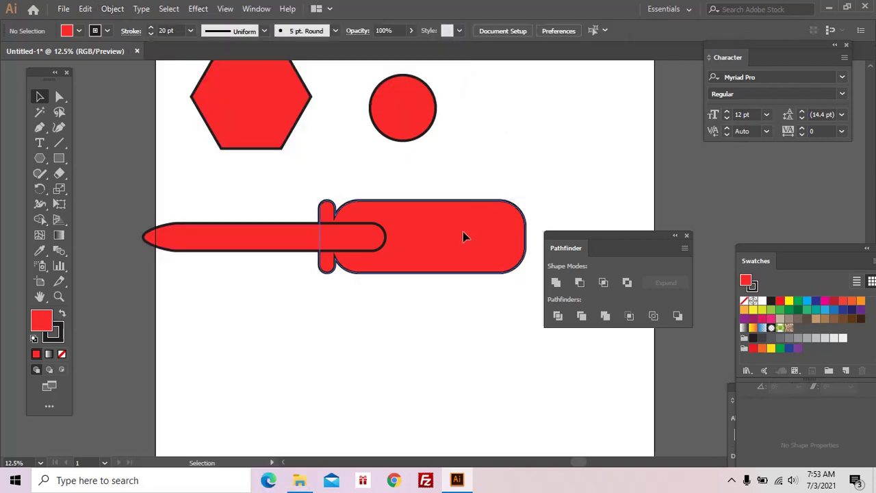
Toggle the handle's stacking order with the Ctrl+Shift+] and Ctrl+Shift+[ shortcuts
left_click(464, 237)
key("ctrl")
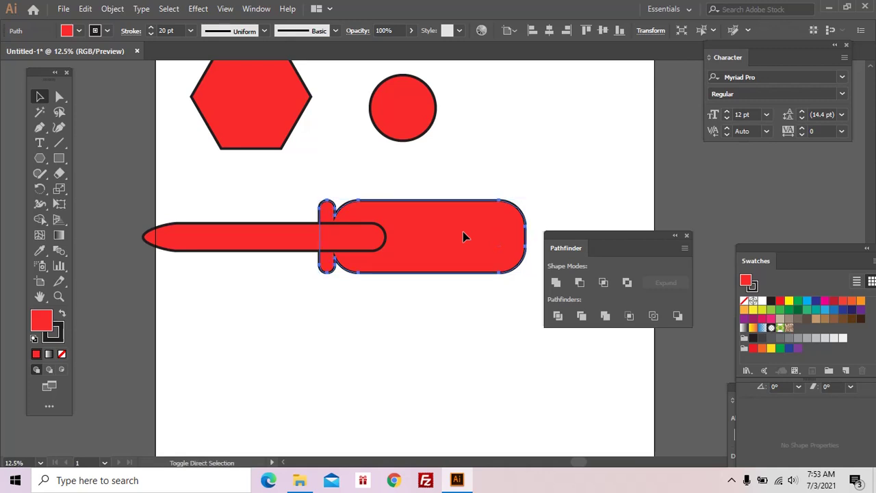
key("ctrl+shift+bracketright")
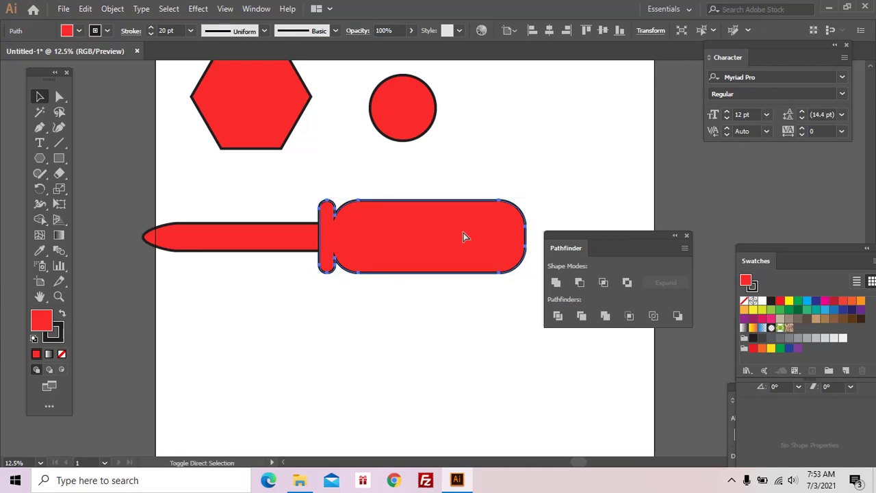
left_click(463, 237)
key("ctrl")
key("ctrl+shift+bracketleft")
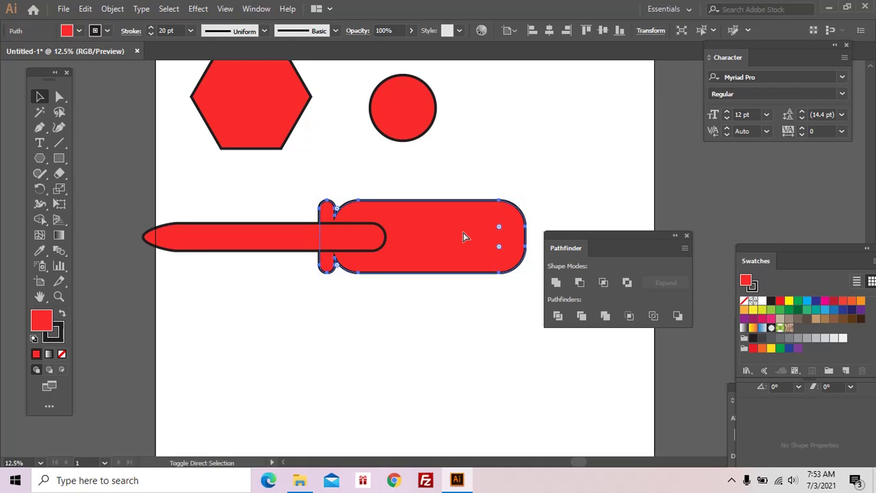
left_click(112, 8)
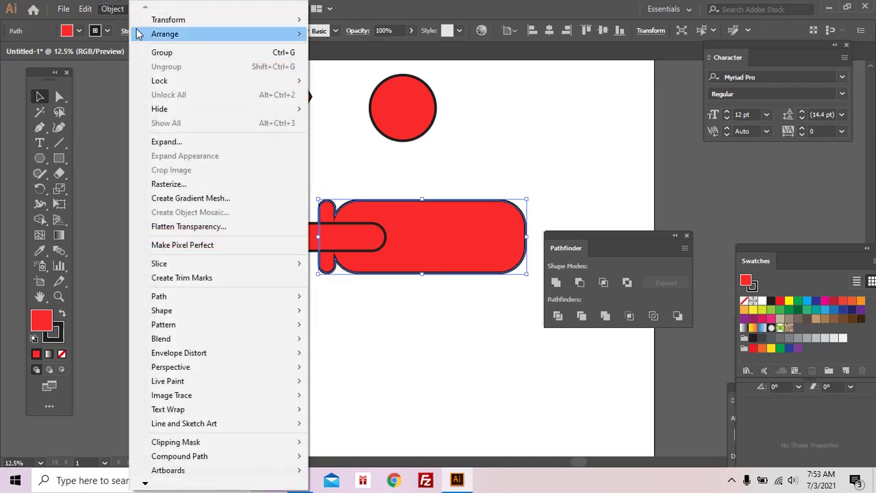
mouse_move(165, 34)
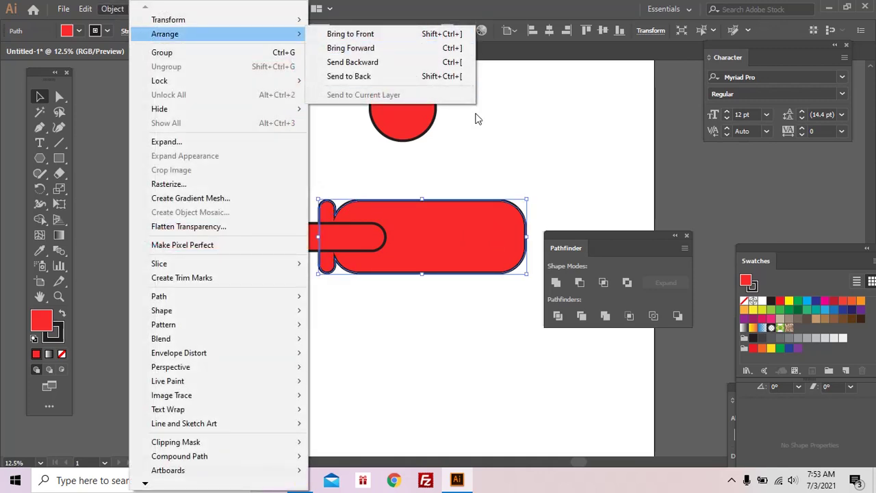
left_click(496, 143)
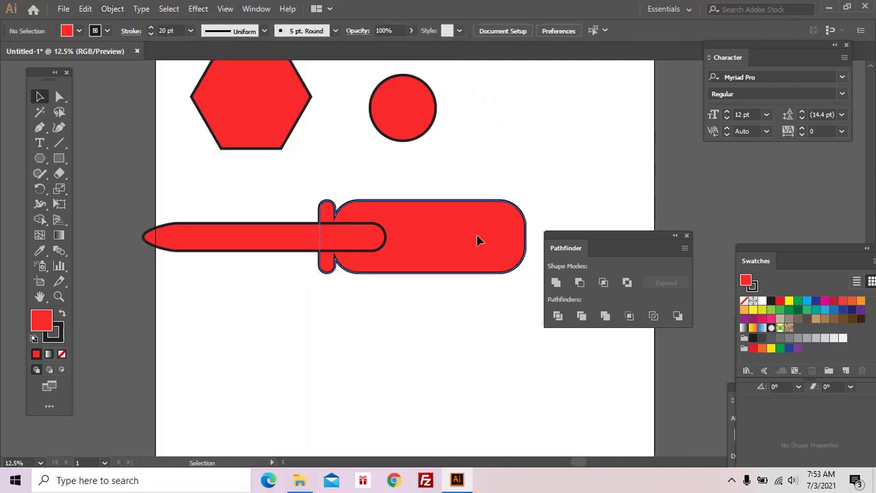
Reselect the handle and bring it in front of the shaft with Ctrl+Shift+]
left_click(477, 237)
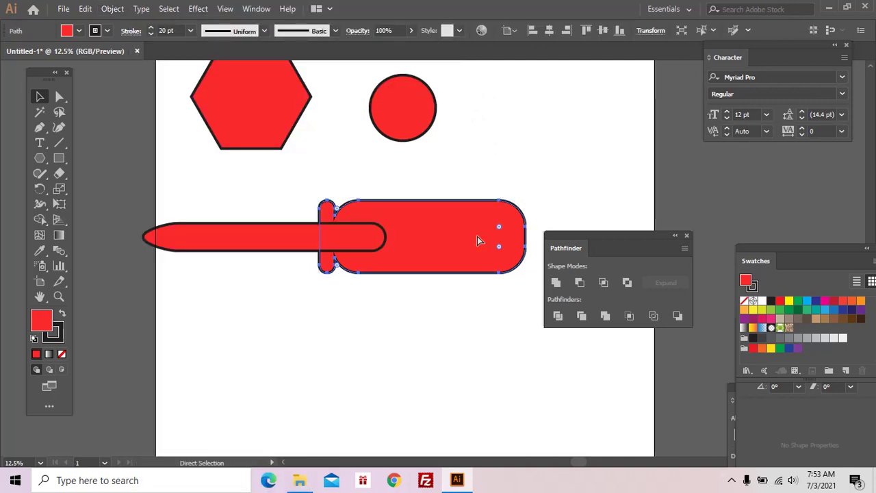
key("ctrl+shift+a")
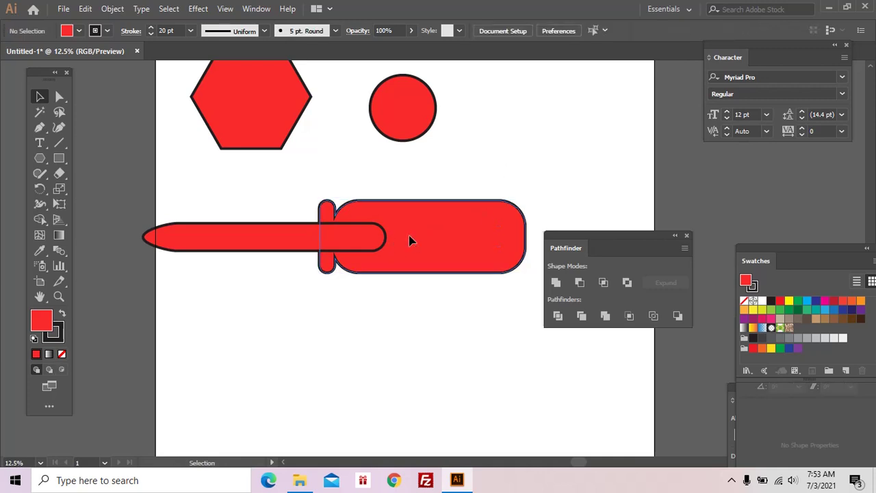
left_click(410, 237)
key("ctrl+shift+bracketright")
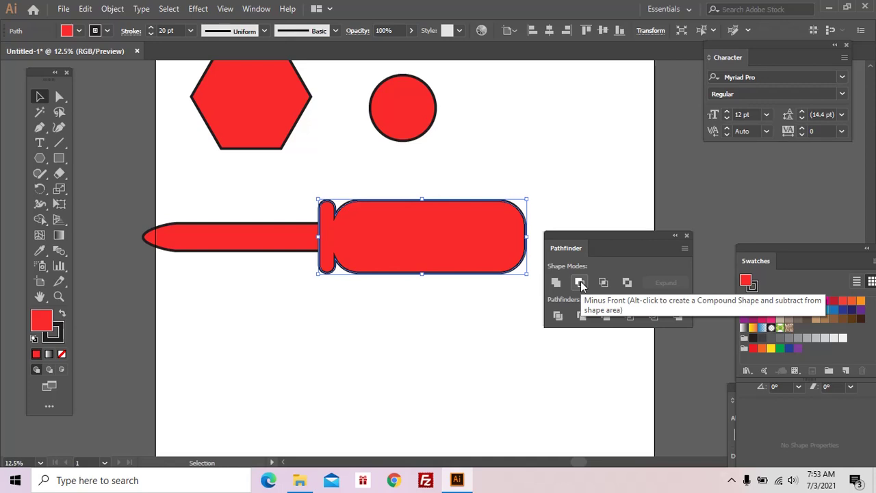
Copy the handle below, then use Pathfinder Minus Front to trim the shaft with the original handle
left_click_drag(460, 251, 460, 371)
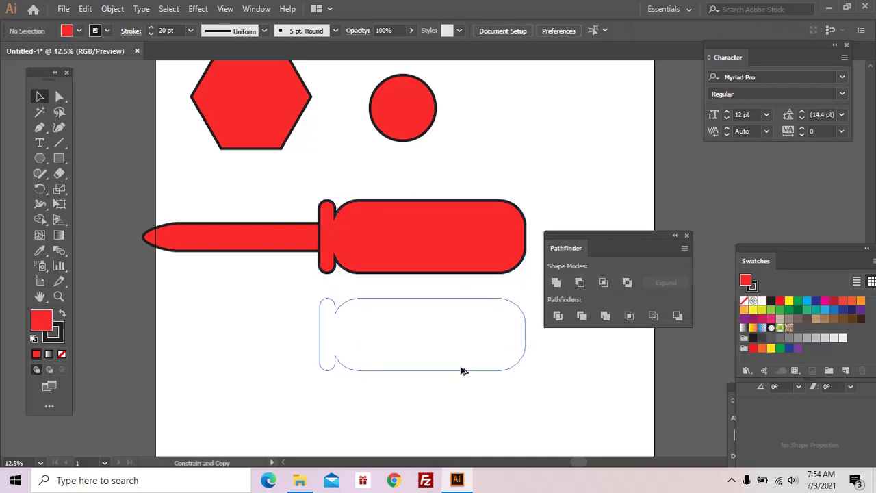
left_click(213, 237)
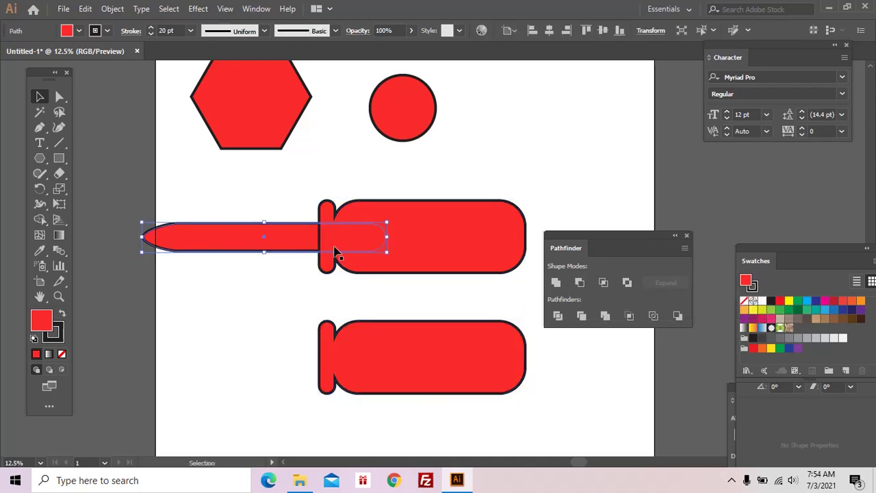
left_click(439, 244, "shift")
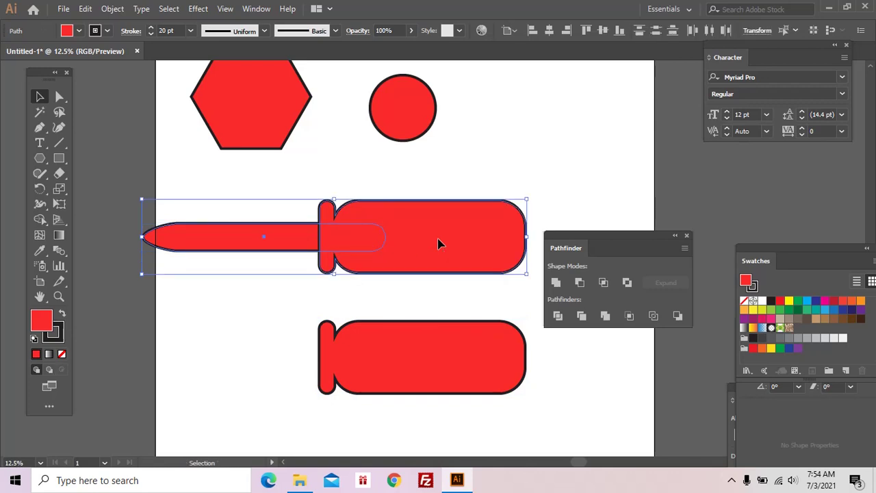
left_click(256, 9)
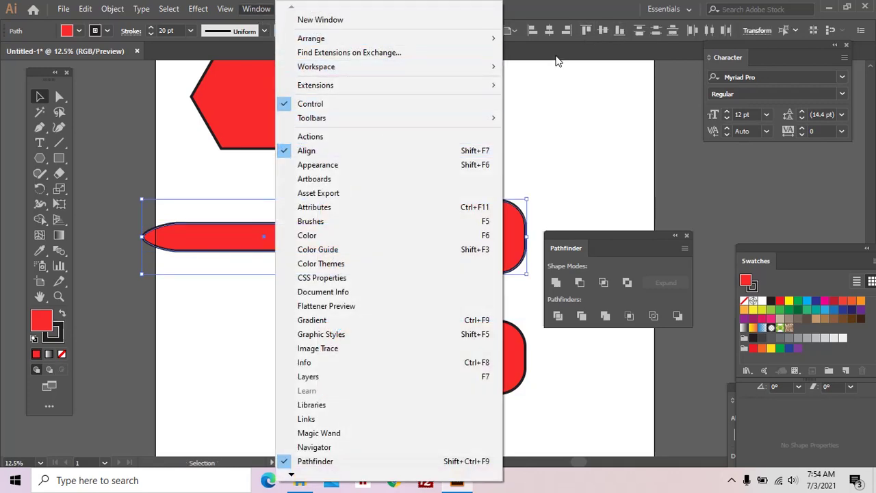
left_click(596, 30)
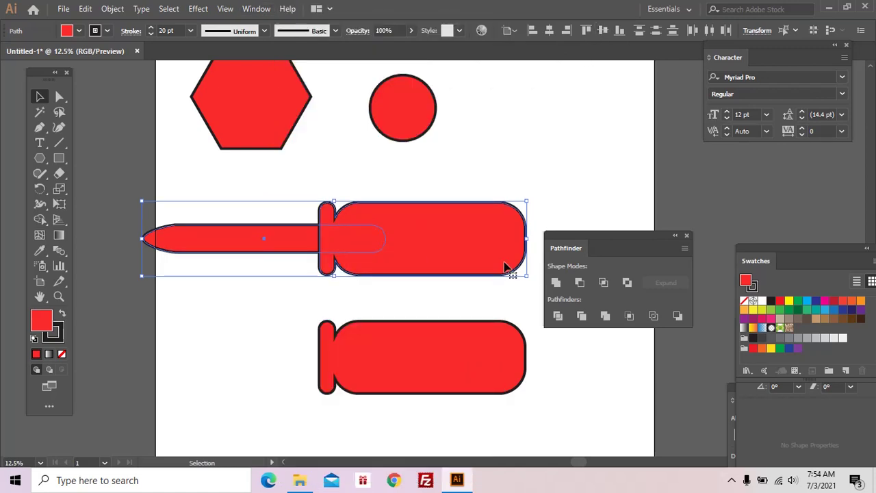
left_click(579, 283)
left_click(356, 242)
Bring the handle copy back onto the shaft's end and align their vertical centres
mouse_move(309, 241)
left_mouse_down()
mouse_move(295, 344)
mouse_move(295, 222)
mouse_move(297, 254)
left_mouse_up()
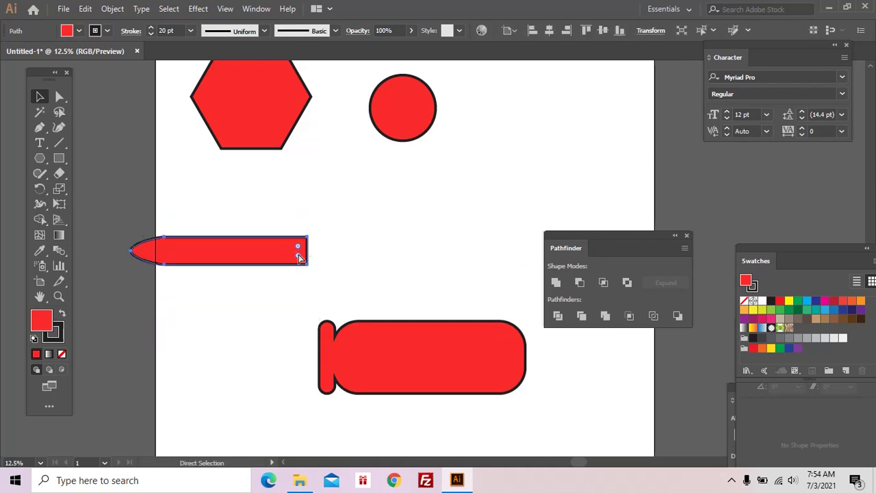
mouse_move(369, 351)
left_mouse_down()
mouse_move(370, 269)
mouse_move(367, 287)
left_mouse_up()
left_click_drag(279, 196, 386, 286)
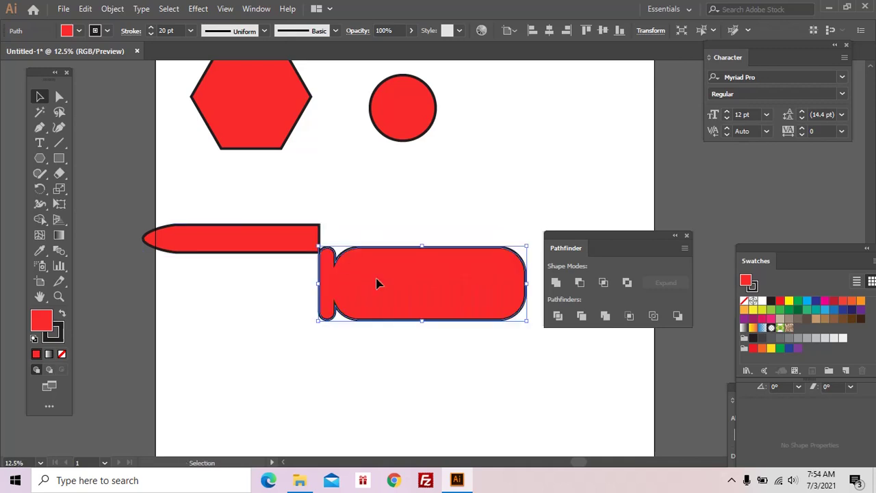
left_click(602, 30)
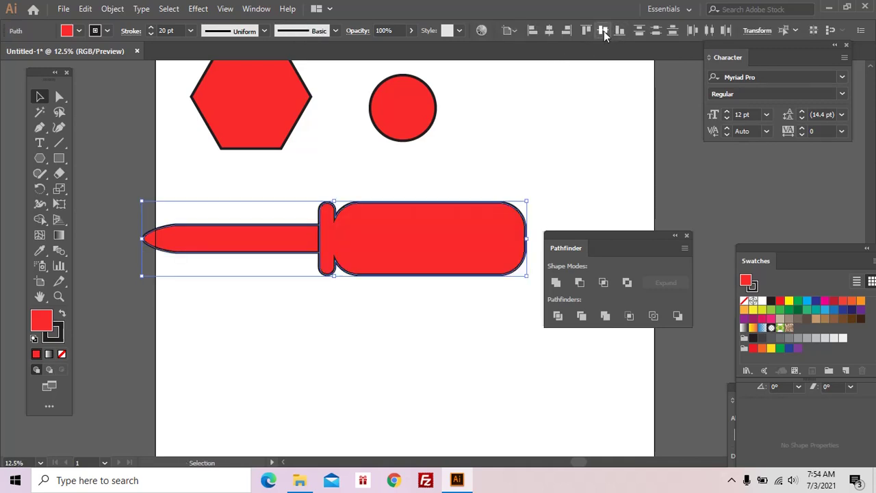
Scale the whole screwdriver down slightly and nudge it up and left
left_click(356, 195)
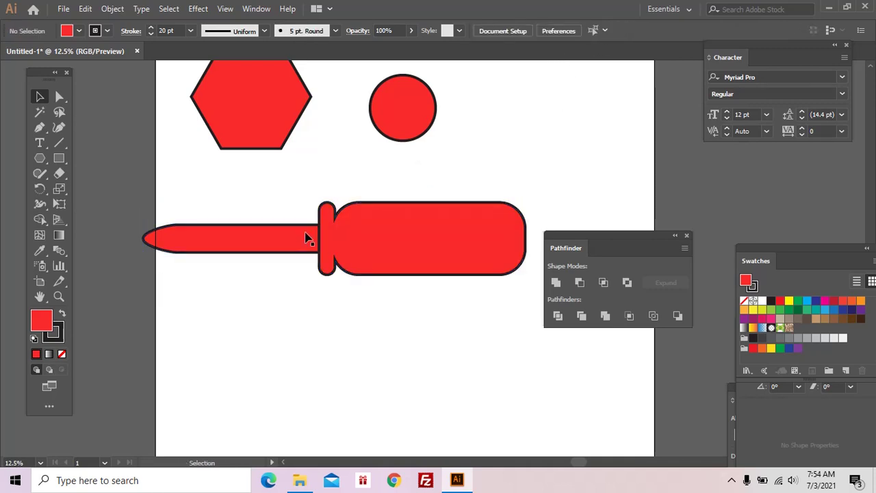
left_click(375, 239)
left_click_drag(142, 202, 199, 212)
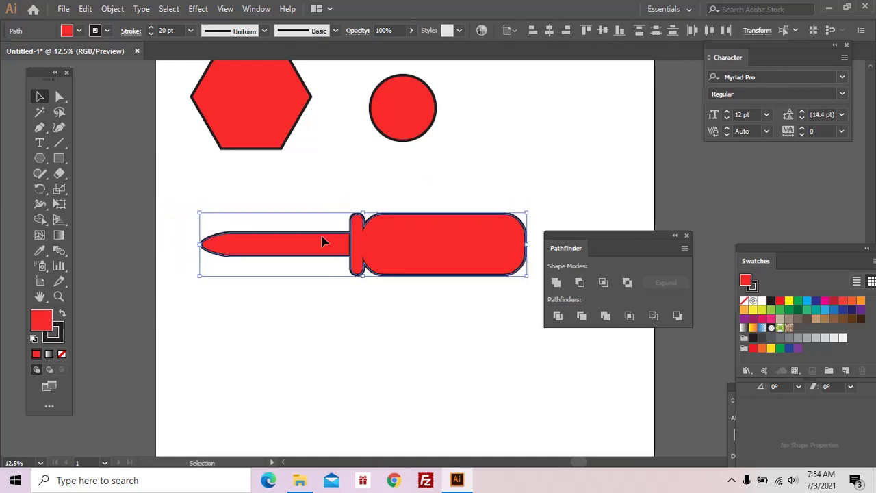
left_click_drag(366, 239, 361, 235)
left_click(414, 186)
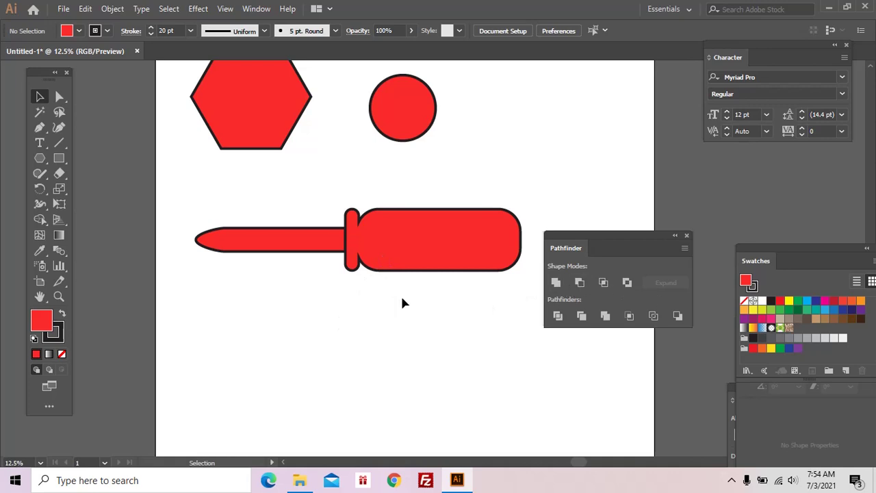
left_click_drag(286, 214, 396, 280)
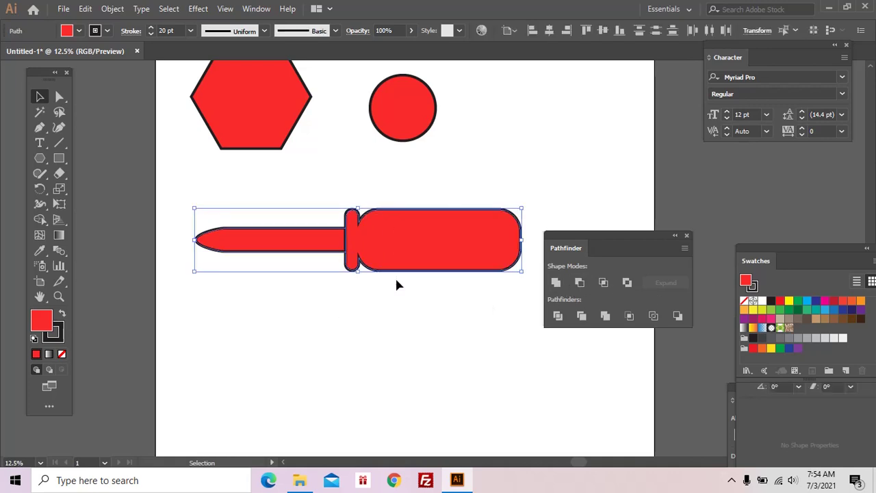
left_click(396, 280)
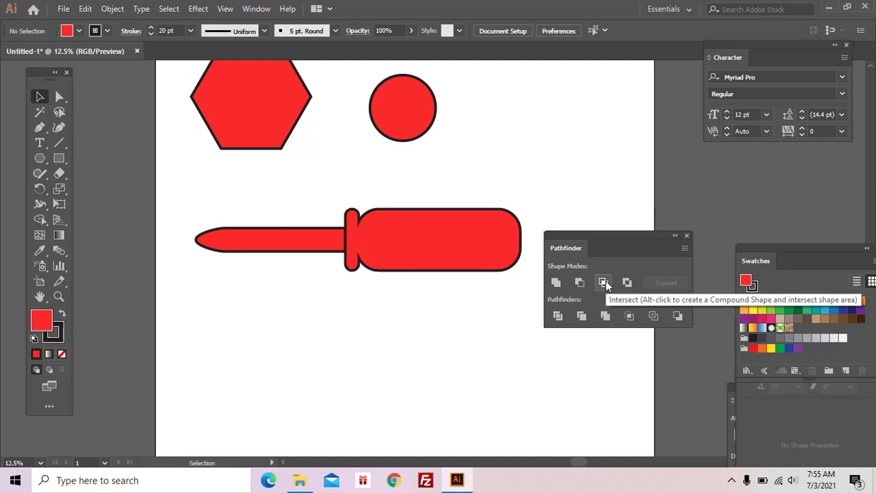
Set the red handle's stroke to None so it shows as a solid red fill
left_click(445, 244)
left_click(56, 333)
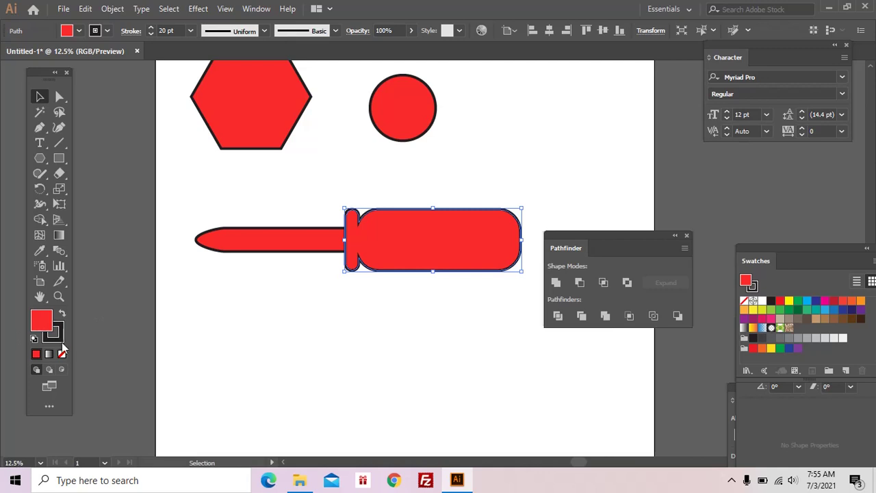
left_click(61, 353)
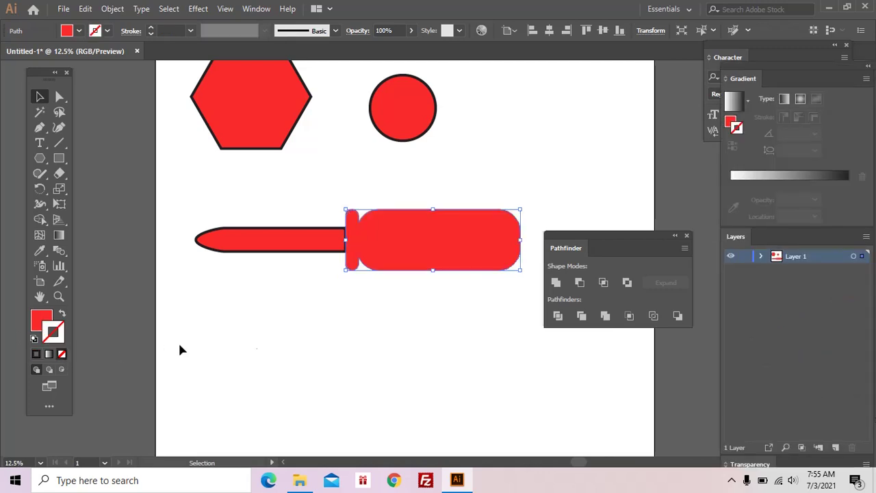
key("a")
left_click(101, 284)
Give the blade a #8E8A8A grey fill and set its stroke to None
left_click(336, 239)
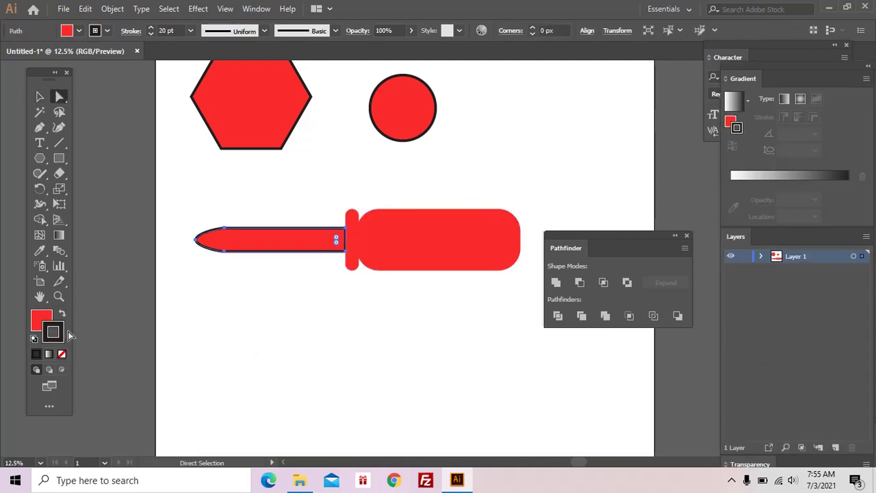
double_click(35, 322)
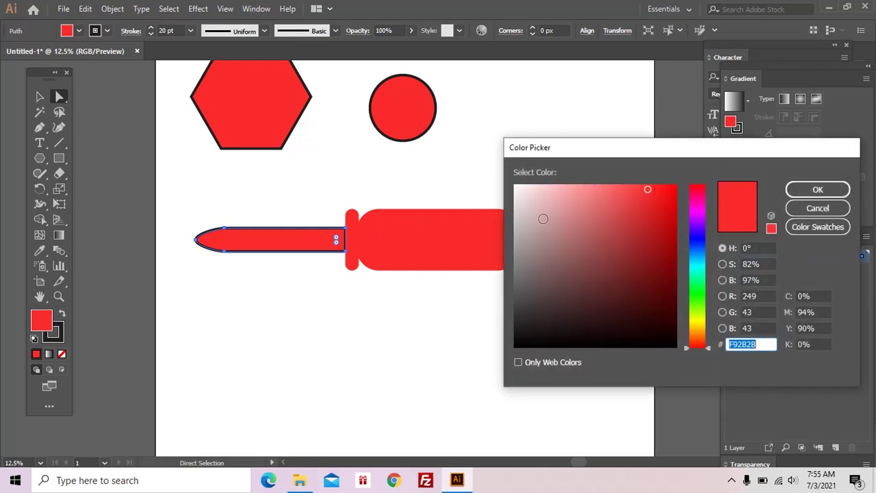
left_click(519, 255)
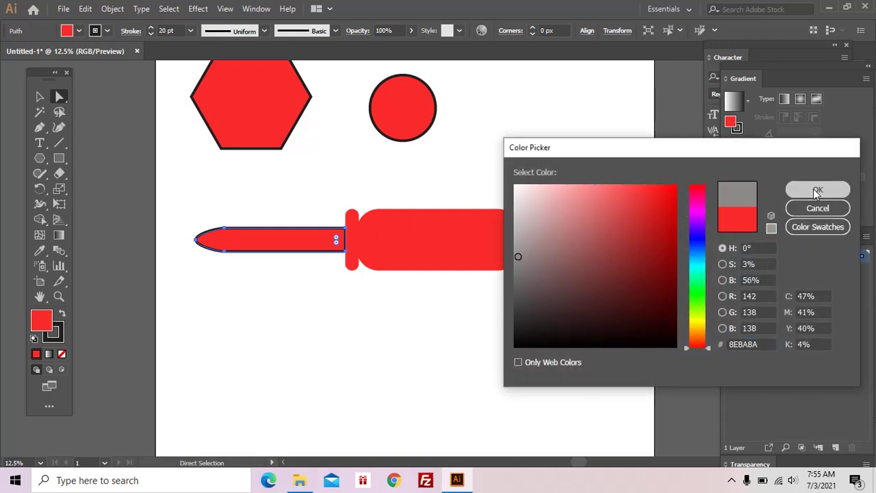
left_click(818, 190)
left_click(60, 334)
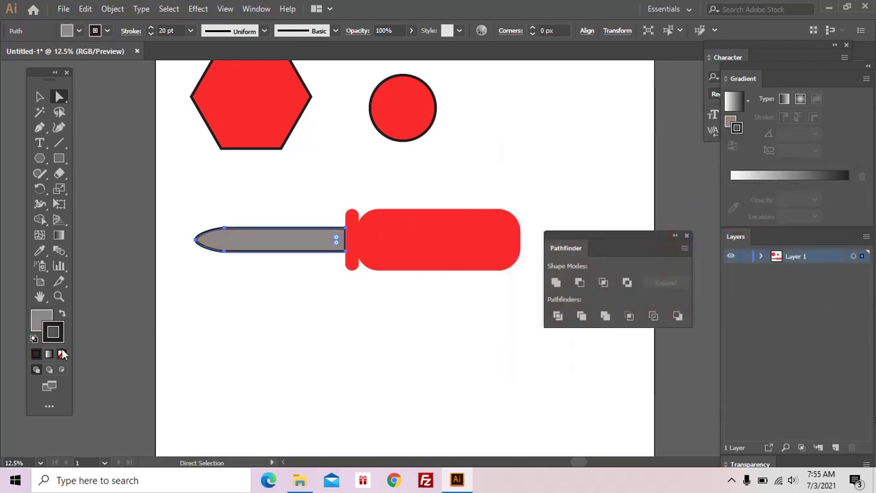
left_click(62, 353)
left_click(230, 319)
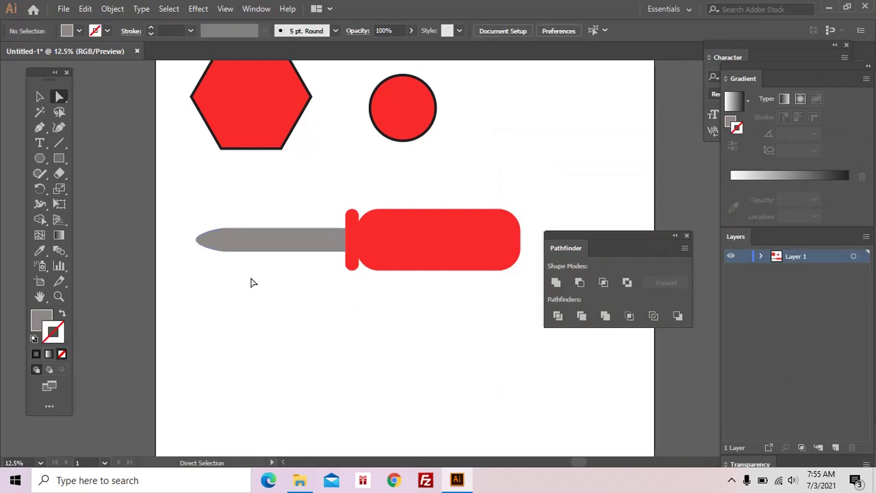
Select the blade and handle together, then clear the selection
left_click_drag(500, 238, 485, 249)
key("v")
left_click(399, 266)
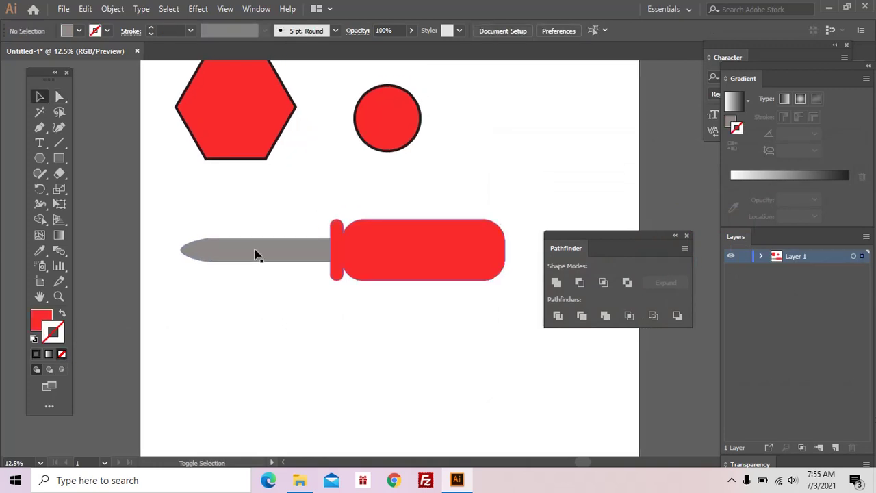
left_click_drag(254, 254, 274, 253)
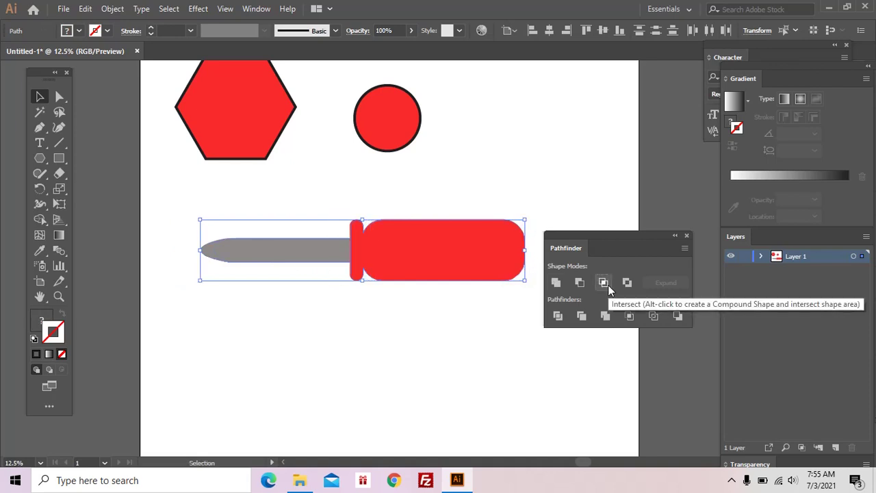
key("a")
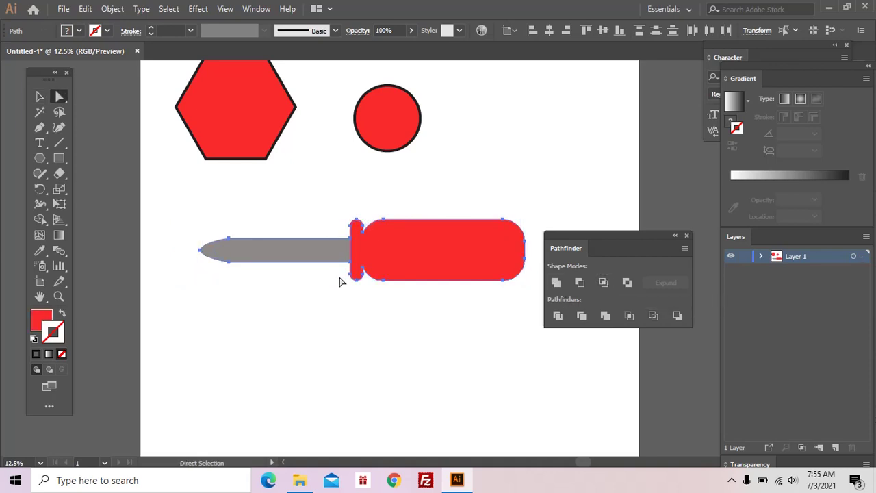
key("ctrl+shift+a")
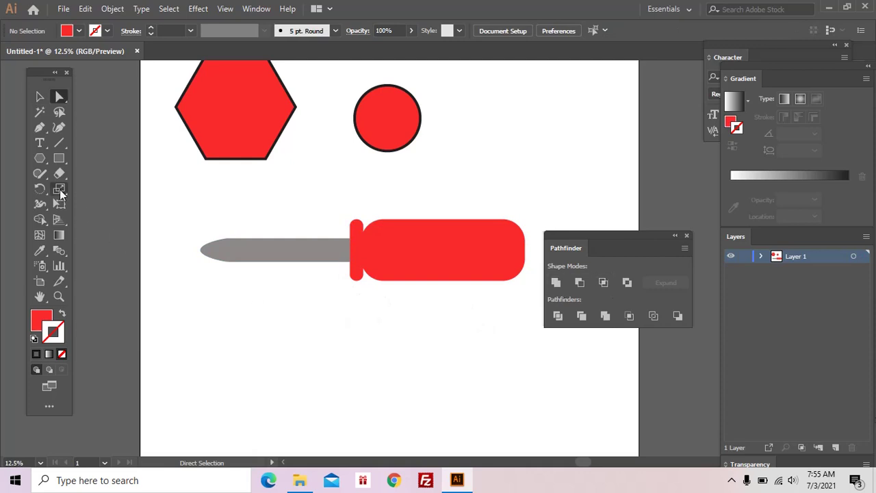
Alt-drag a copy of the red circle below the screwdriver and select both lower circles
mouse_move(377, 130)
left_mouse_down()
mouse_move(287, 357)
mouse_move(338, 355)
left_mouse_up()
key("v")
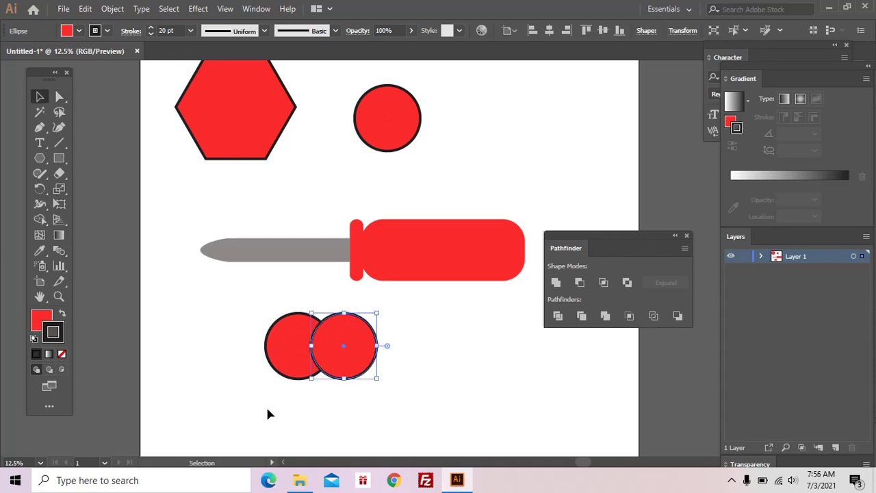
left_click(374, 400)
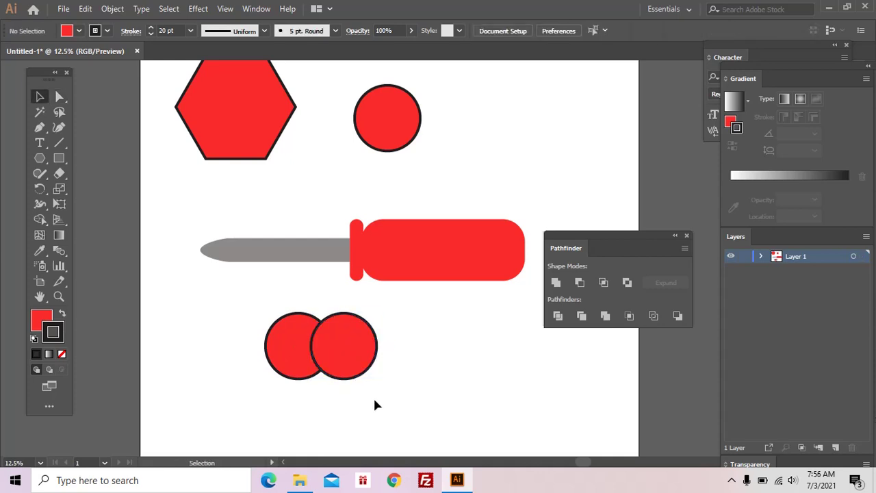
left_click_drag(375, 400, 259, 303)
Intersect the two lower circles into a lens shape, then delete that lens
left_click_drag(301, 296, 347, 382)
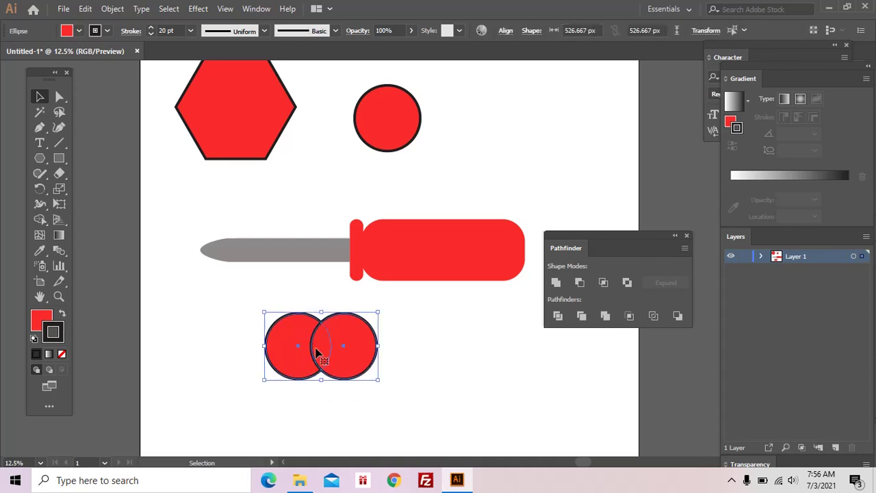
left_click(602, 283)
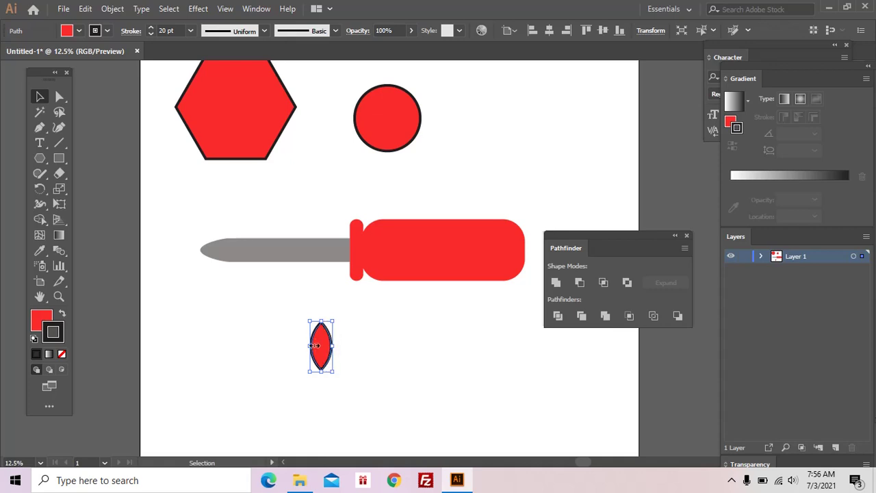
left_click(351, 331)
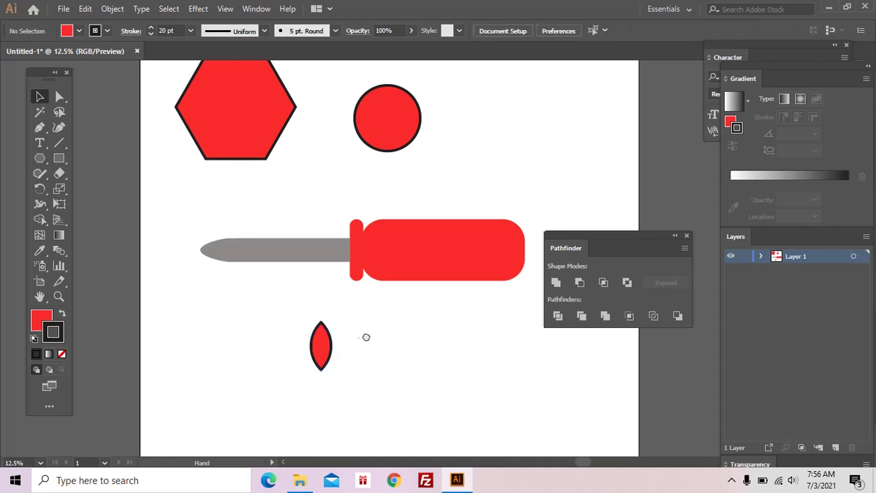
key("a")
left_click(304, 349)
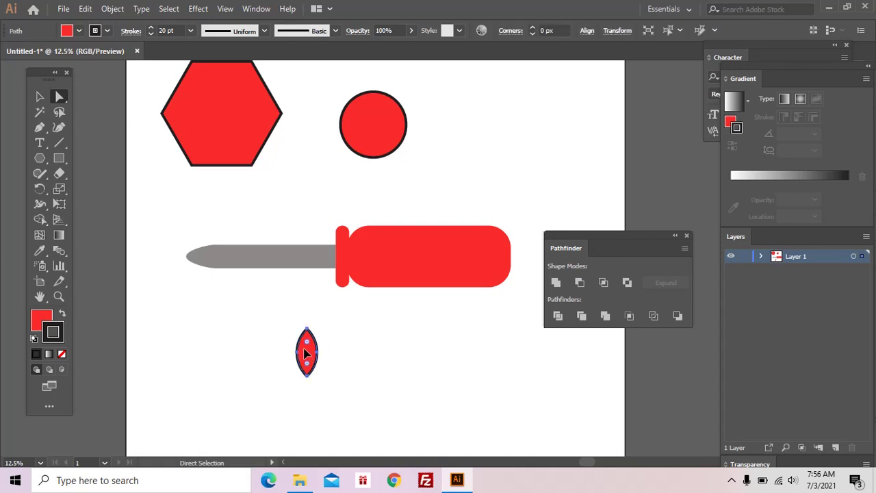
key("Delete")
left_click_drag(304, 349, 304, 351)
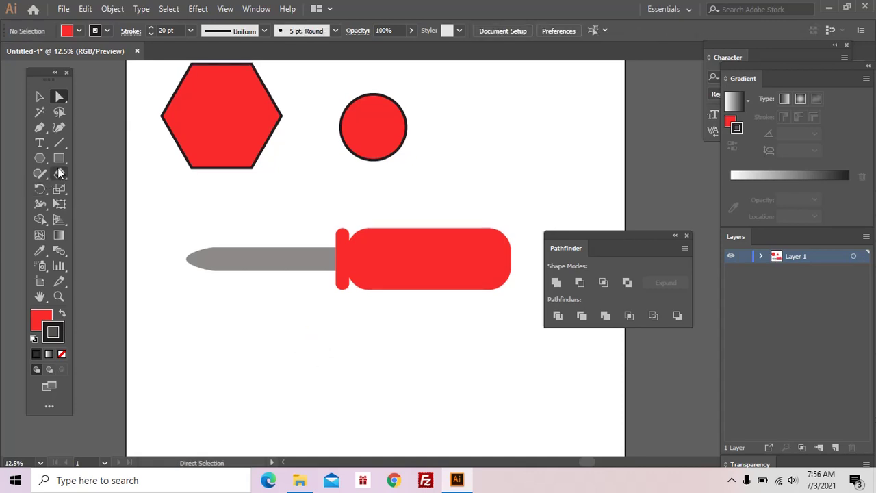
Draw a small trial rectangle near the blade tip, zoom in, then delete it
key("m")
left_click_drag(169, 253, 219, 272)
key("a")
key("ctrl+equal")
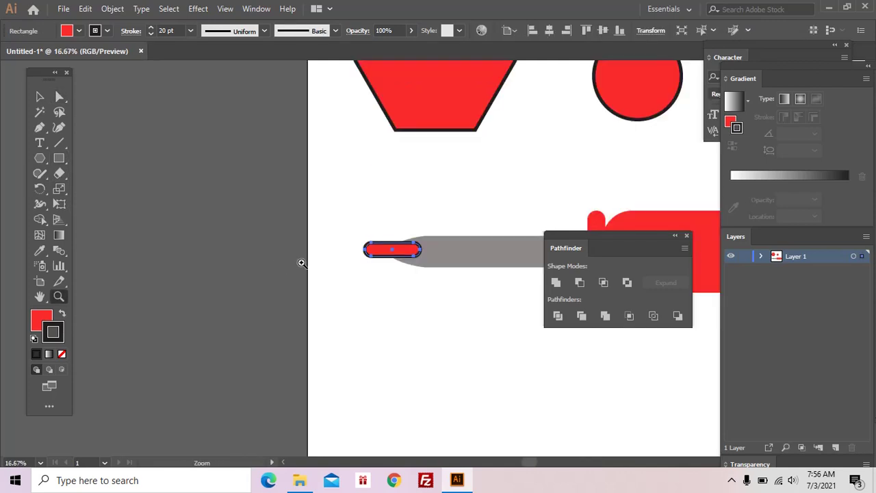
left_click_drag(388, 258, 285, 270)
key("v")
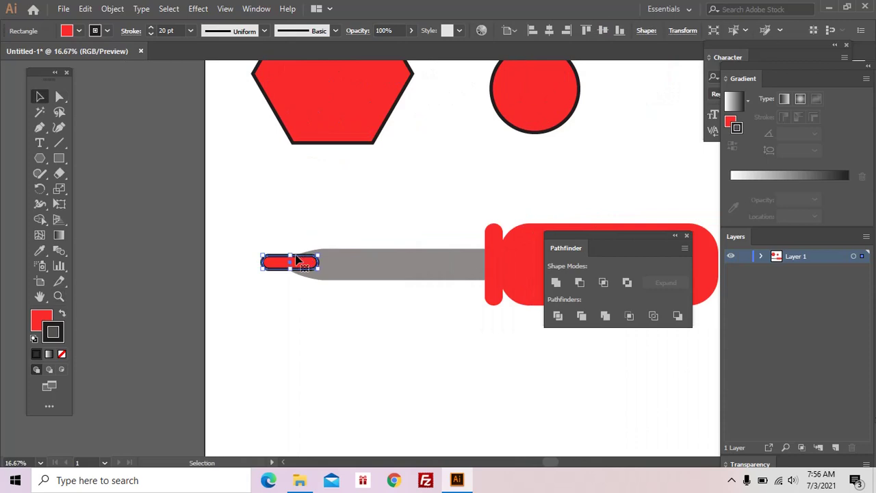
left_click(295, 263)
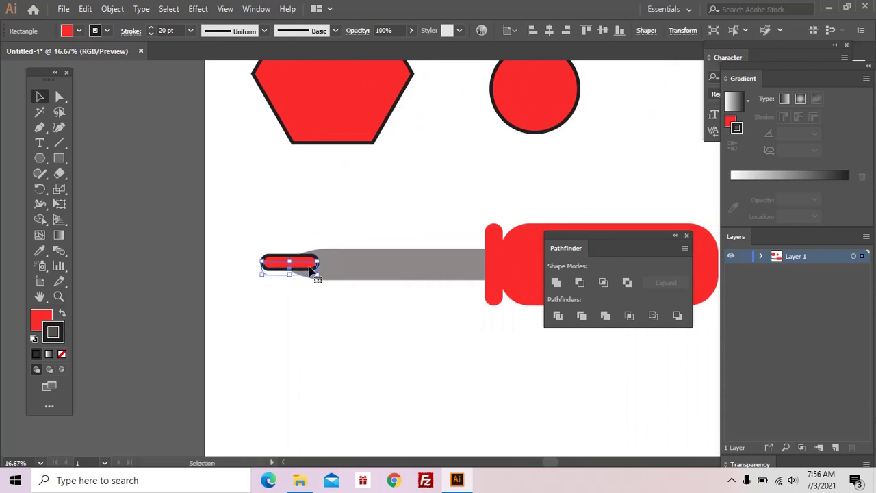
left_click_drag(296, 274, 309, 272)
key("Delete")
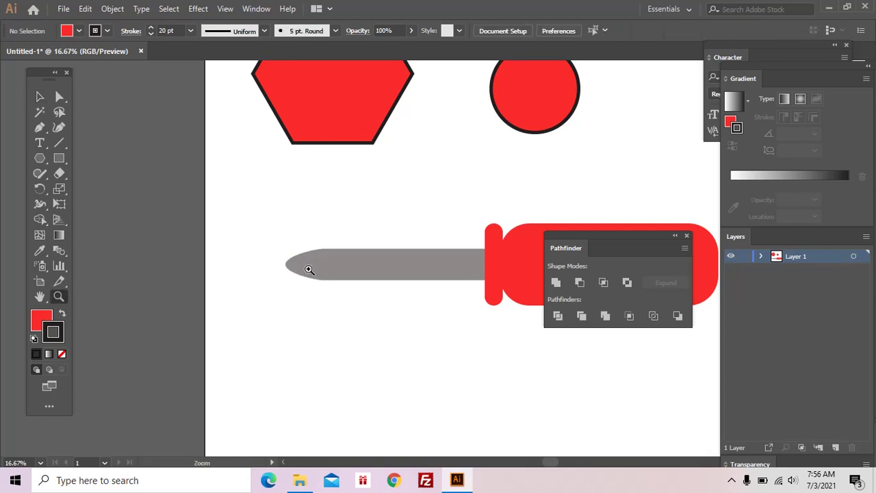
Draw a thin bar across the blade tip, round its ends fully, and move it onto the point
left_click(358, 271)
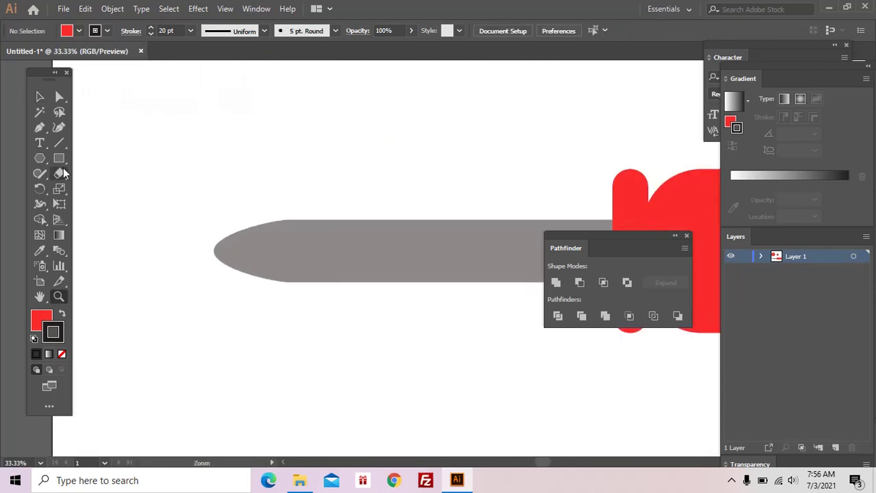
left_click(65, 158)
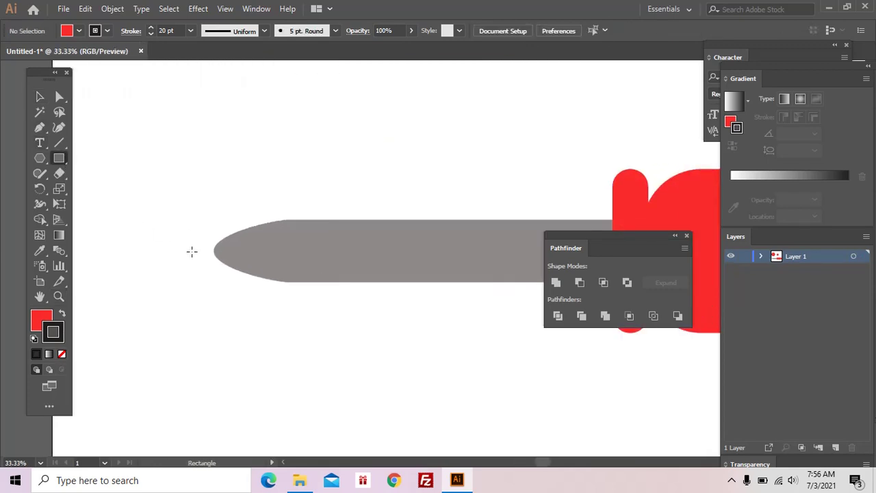
mouse_move(176, 244)
left_mouse_down()
mouse_move(311, 261)
mouse_move(250, 317)
left_mouse_up()
key("a")
left_click(251, 317)
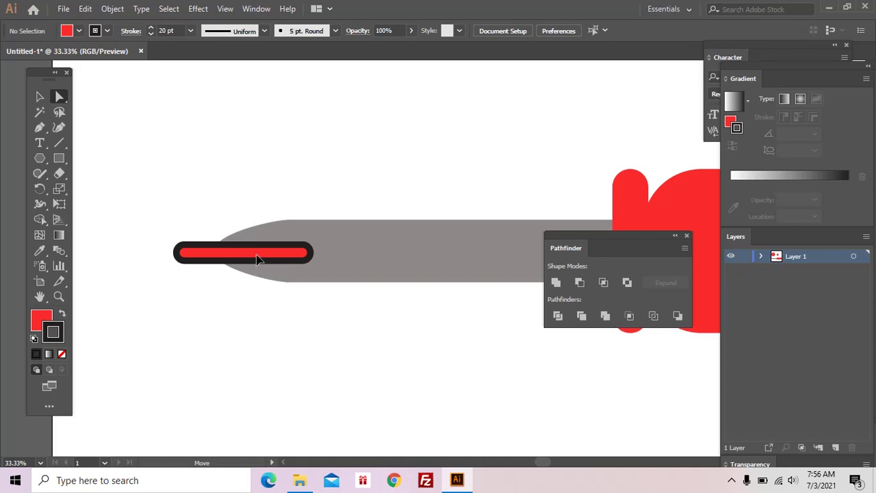
left_click_drag(256, 258, 246, 256)
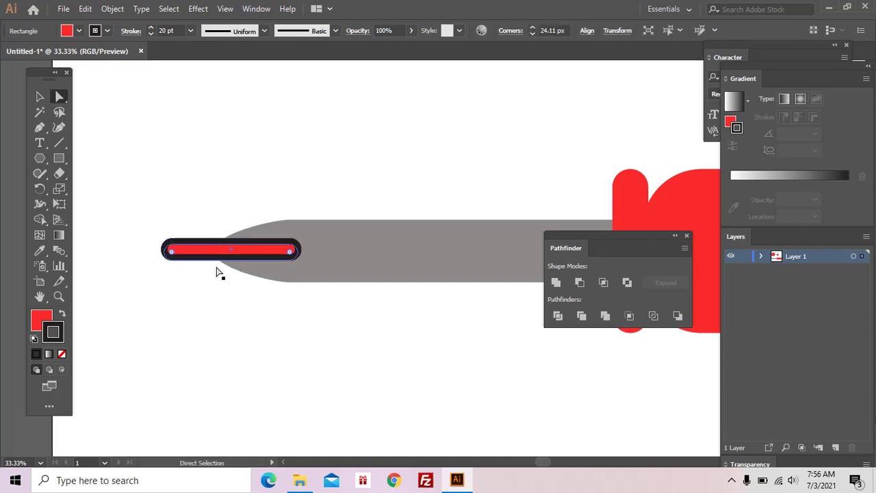
key("z")
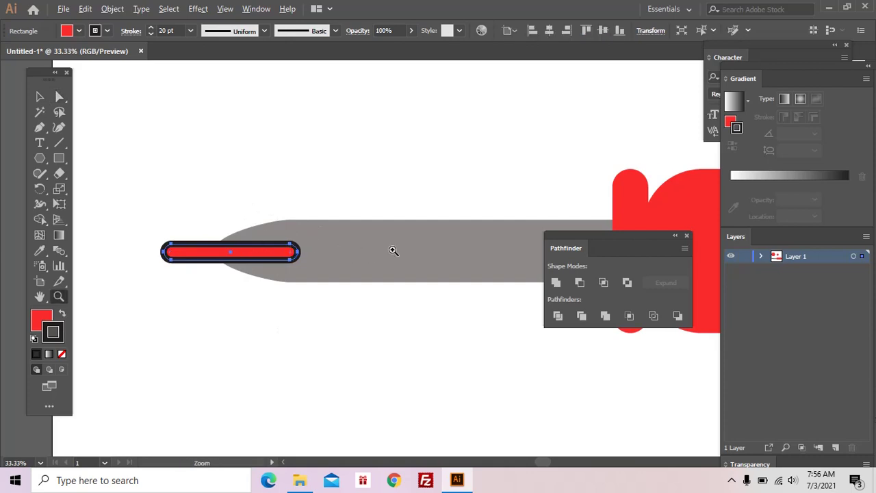
left_click_drag(392, 252, 291, 283)
Alt-drag a copy of the grey blade and red bar below the original
key("v")
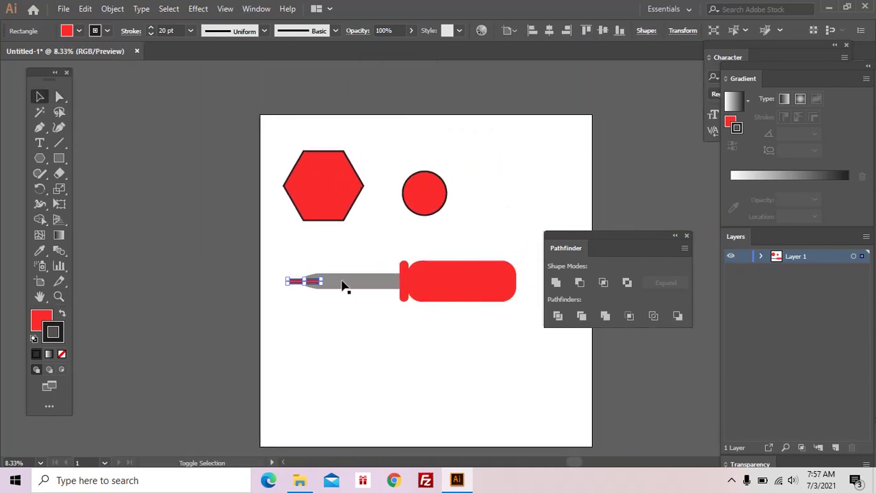
left_click_drag(347, 302, 347, 299)
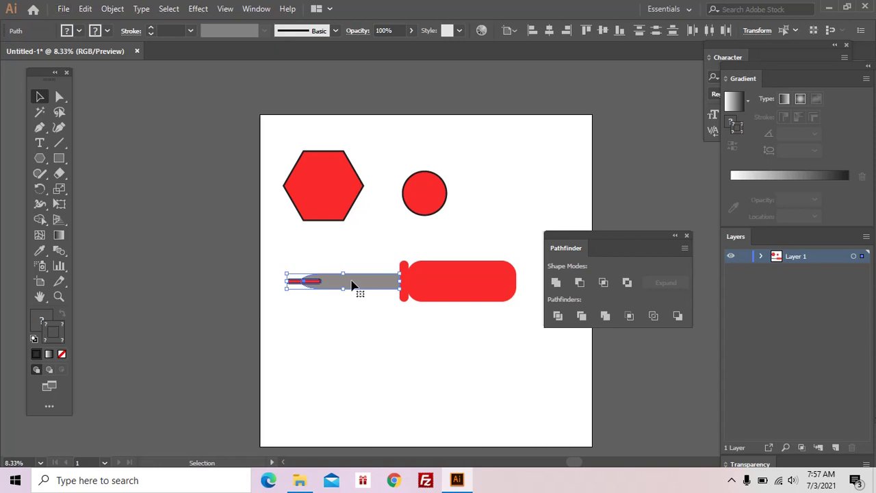
mouse_move(298, 252)
left_mouse_down()
mouse_move(328, 288)
mouse_move(357, 302)
mouse_move(365, 328)
left_mouse_up()
key("z")
left_click(414, 290)
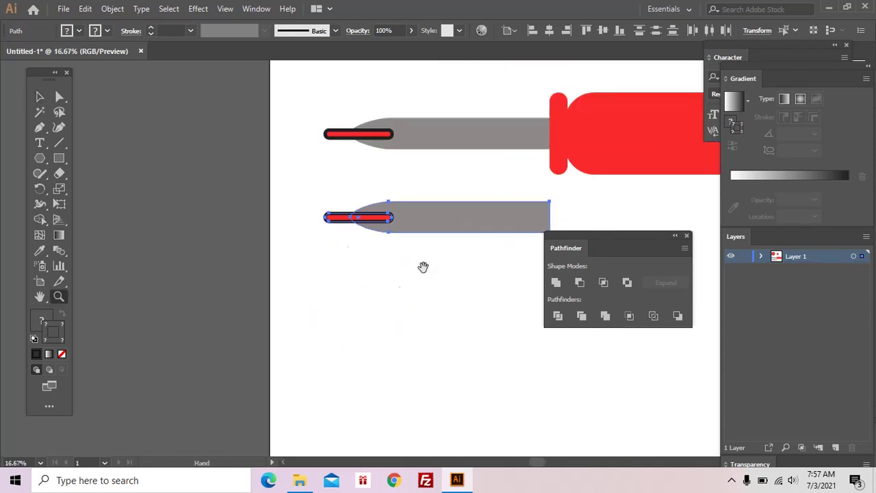
key("a")
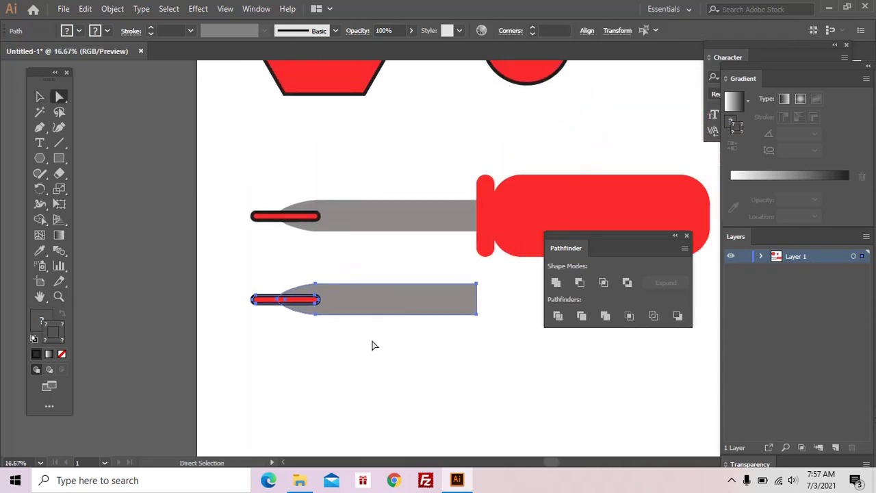
left_click(373, 347)
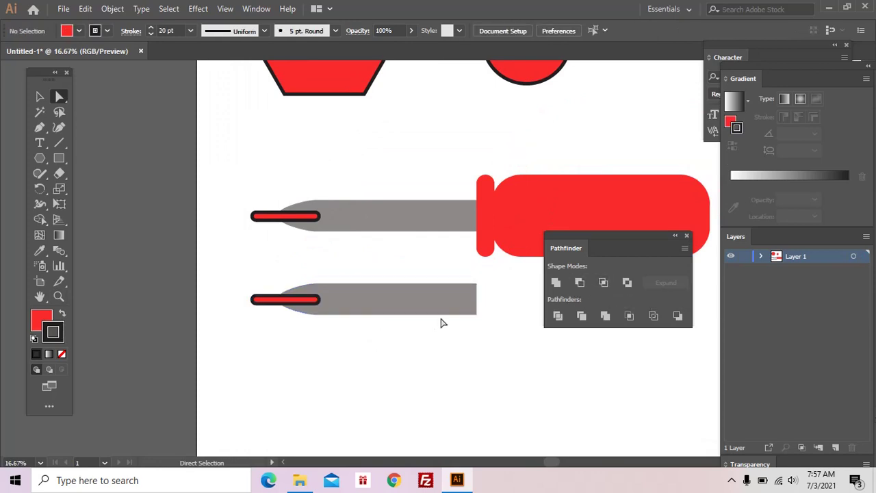
Try intersecting the lower copy and moving its bar, undoing both attempts
key("v")
left_click_drag(282, 259, 364, 328)
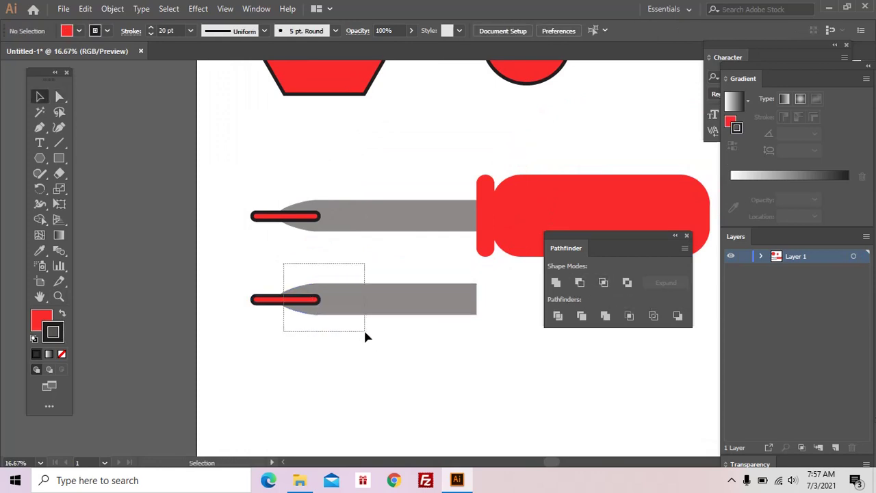
left_click(603, 282)
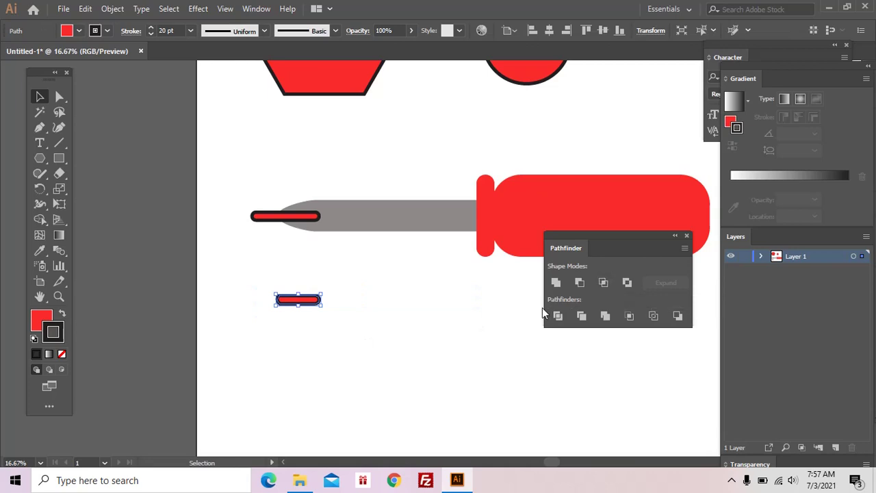
key("ctrl+z")
key("a")
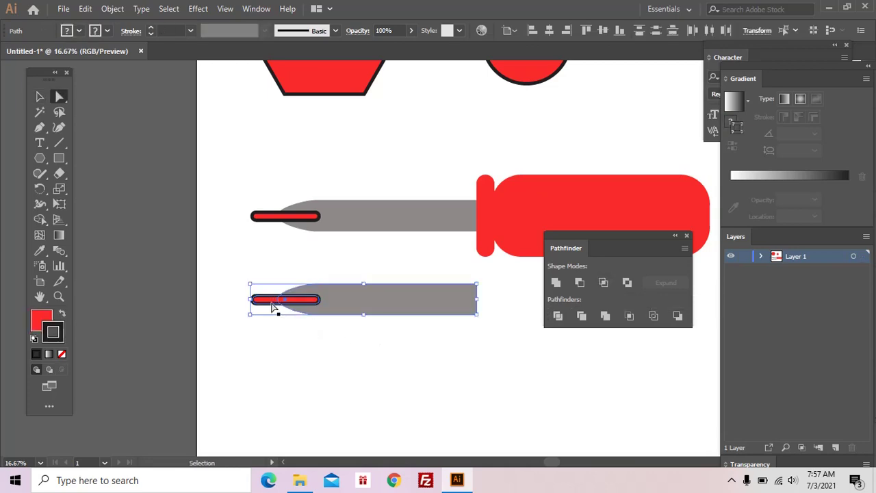
left_click_drag(272, 305, 271, 328)
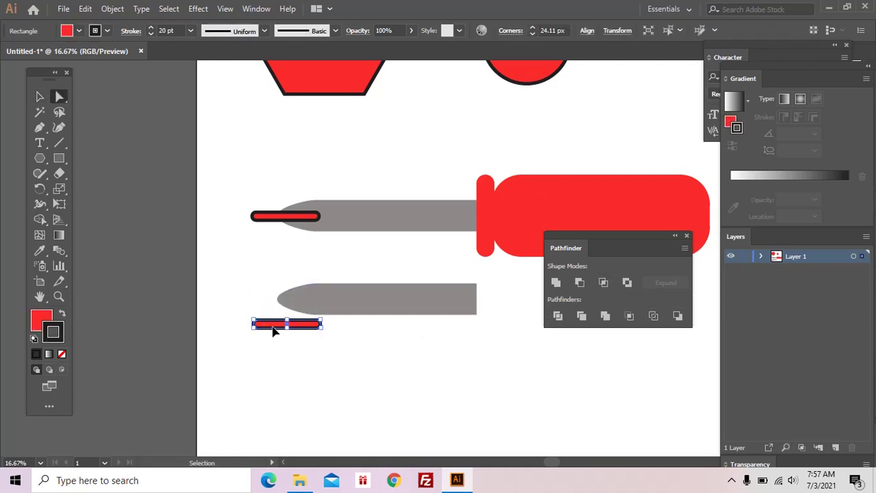
key("ctrl+z")
Remove the lower copy's outlines and intersect the bar with the blade, leaving a trimmed tip
key("v")
left_click(356, 301, "shift")
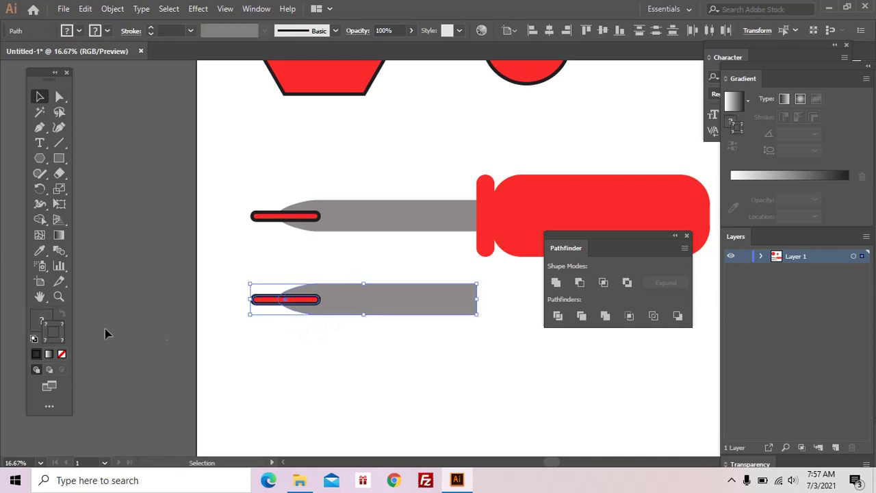
left_click(62, 354)
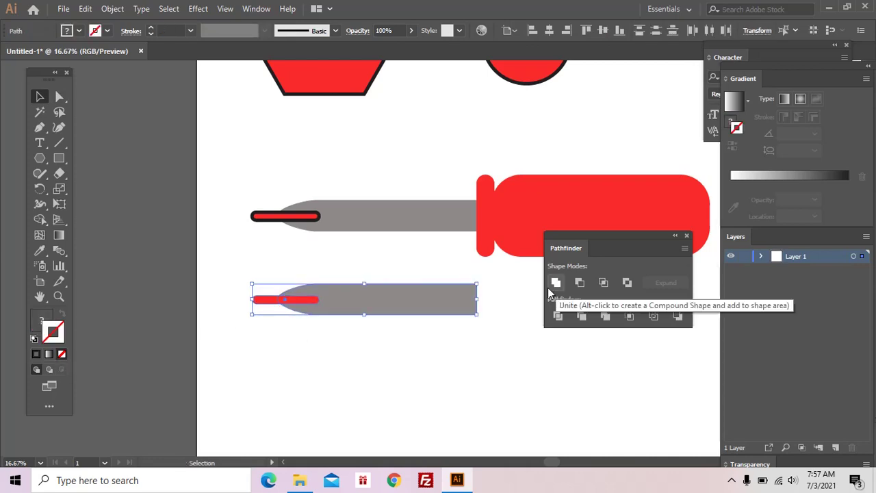
left_click(608, 282)
Delete the outlined bar on the upper blade and move the trimmed red tip onto its point
key("a")
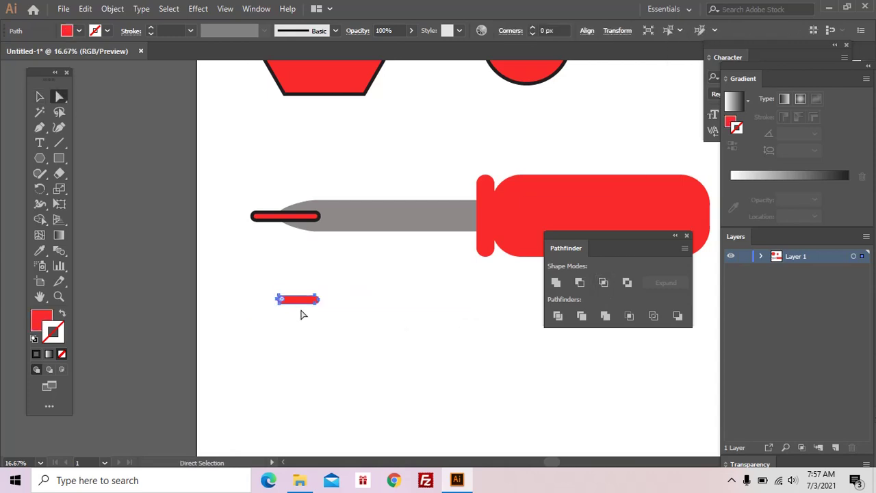
left_click(310, 219)
key("Delete")
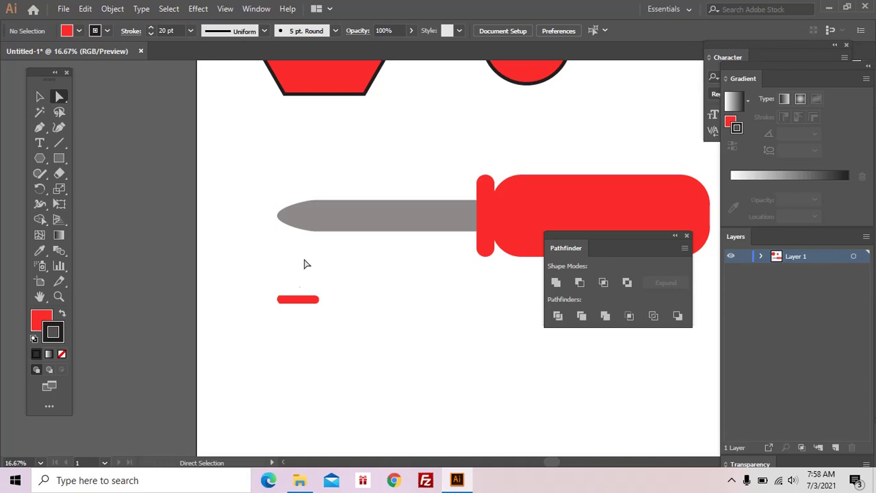
left_click_drag(300, 303, 305, 219)
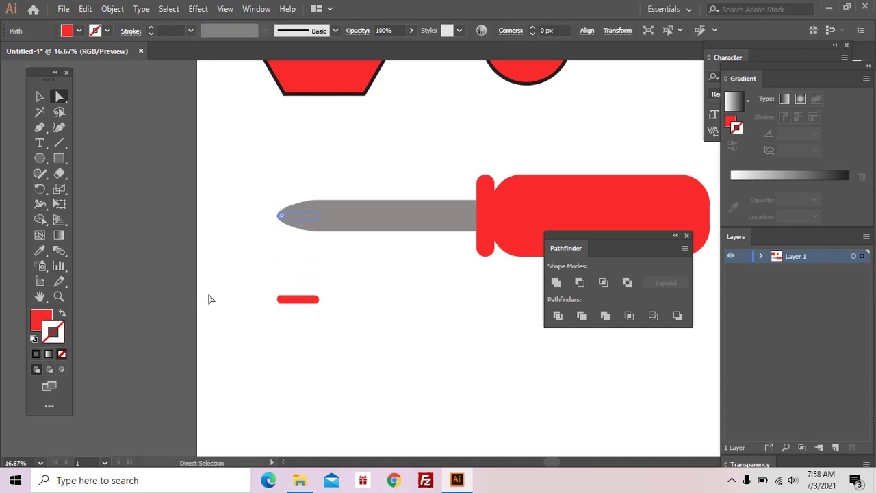
Recolour the blade tip with a dark grey fill from the Color Picker
double_click(43, 319)
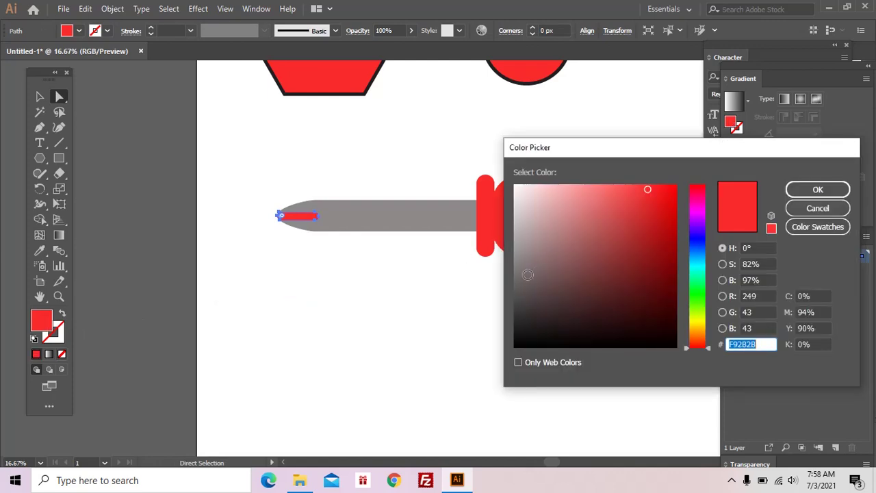
left_click(520, 293)
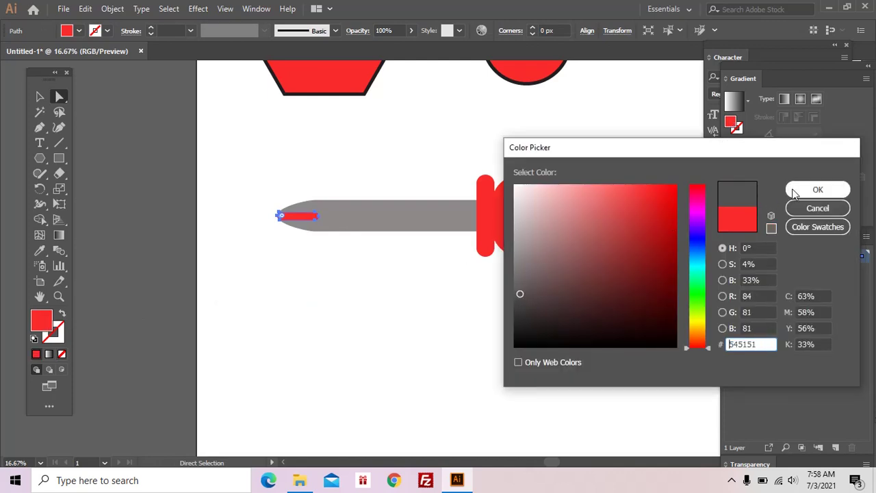
left_click(815, 190)
left_click(446, 274)
scroll(411, 277, "right", 2)
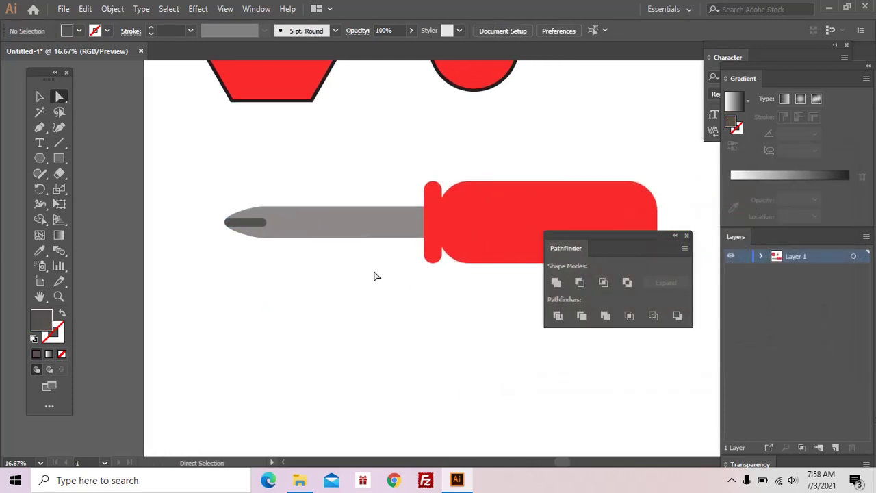
Sample the blade's light grey onto the small bar, then give it a darker grey
left_click(261, 226)
key("i")
left_click(308, 226)
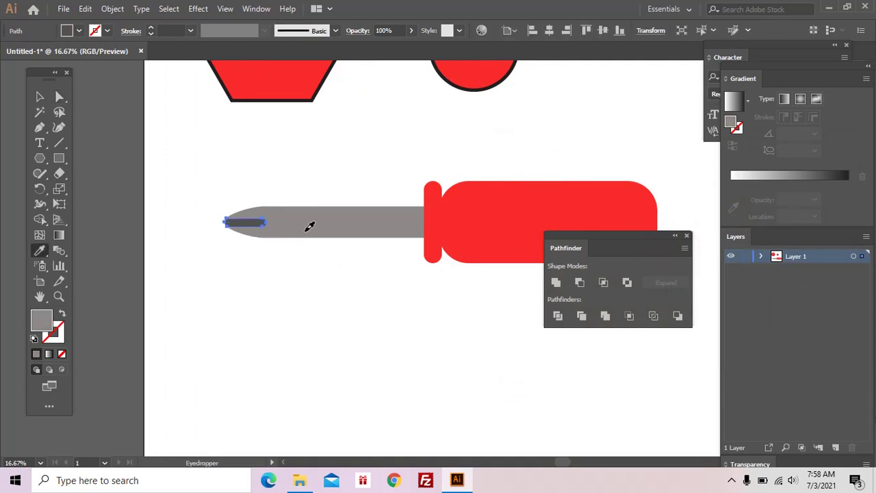
double_click(42, 321)
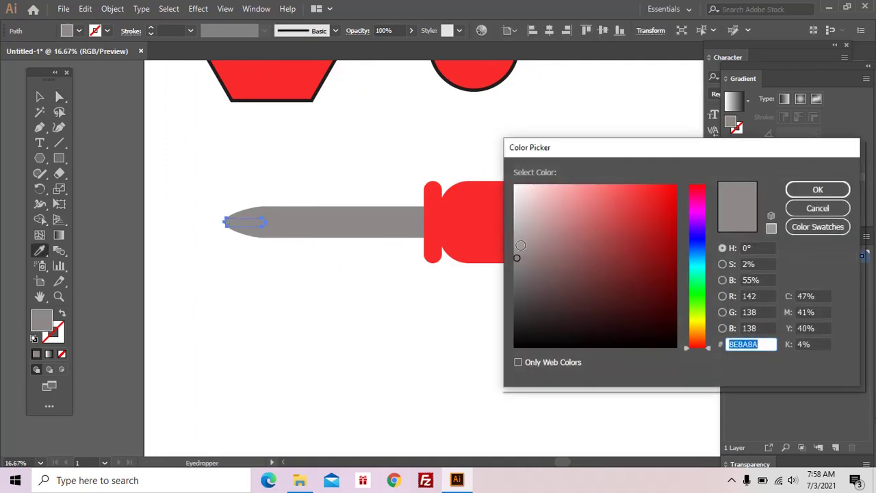
left_click(518, 268)
left_click(793, 193)
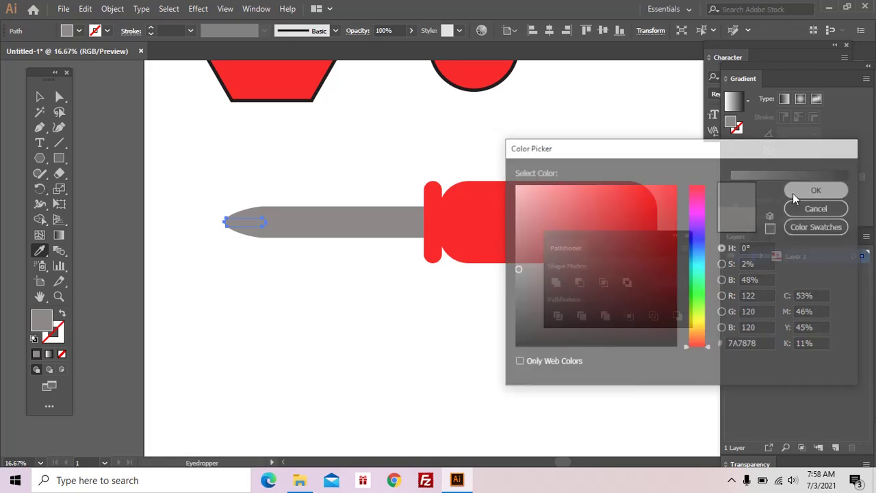
left_click(483, 278, "ctrl")
Darken the small blade bar to grey 636363 and recentre the screwdriver in view
key("a")
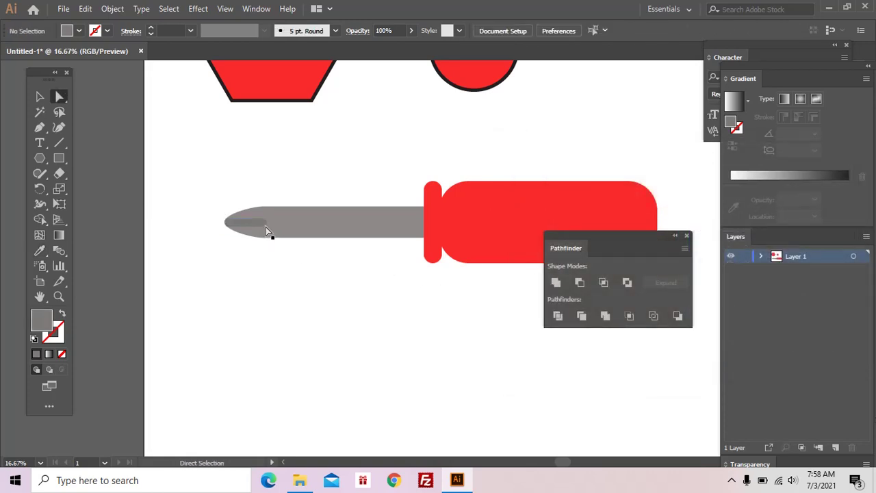
double_click(46, 327)
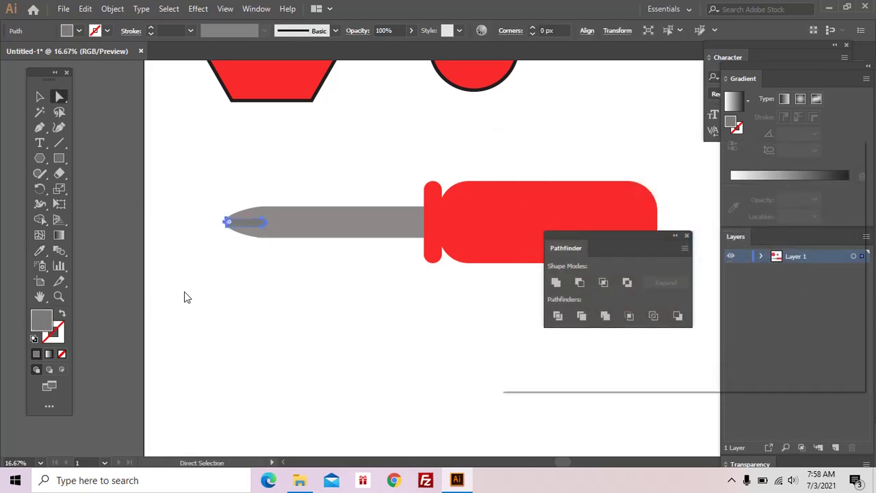
left_click(516, 282)
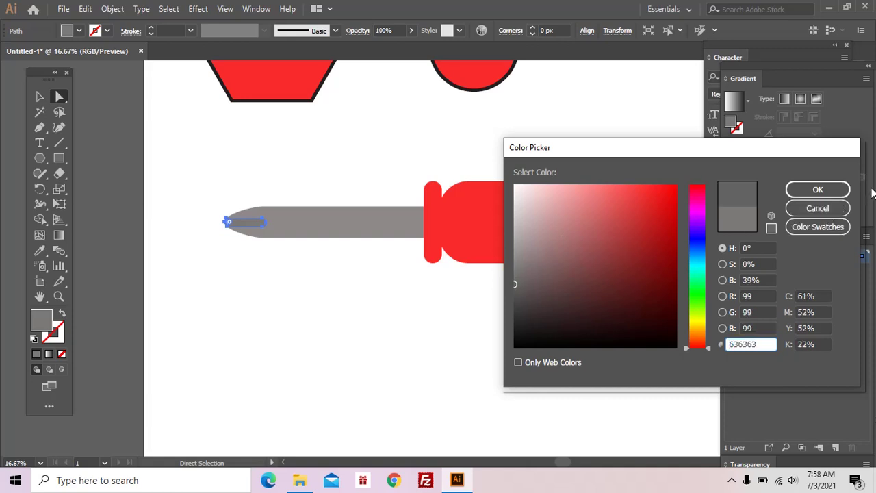
left_click(818, 190)
left_click(419, 288)
mouse_move(419, 288)
left_mouse_down()
mouse_move(349, 293)
mouse_move(366, 285)
left_mouse_up()
key("z")
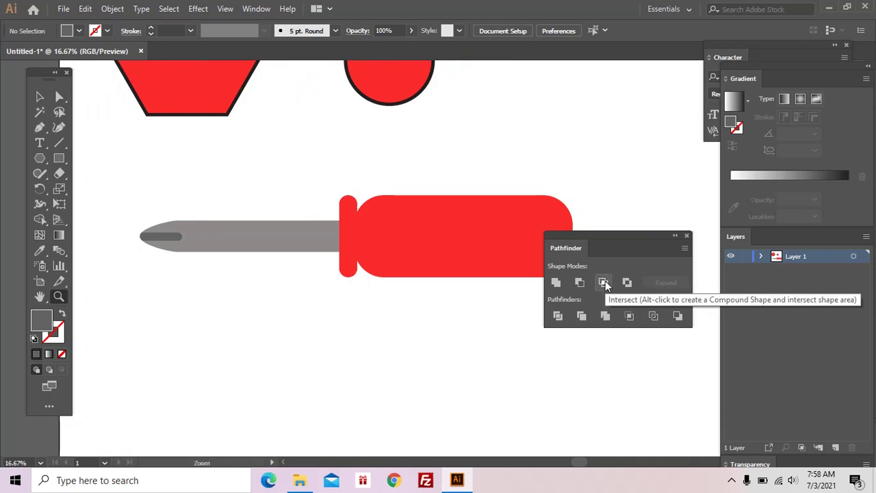
Draw a tall narrow rectangle beside the handle and round its ends into a dark-grey pill
left_click_drag(411, 317, 363, 299)
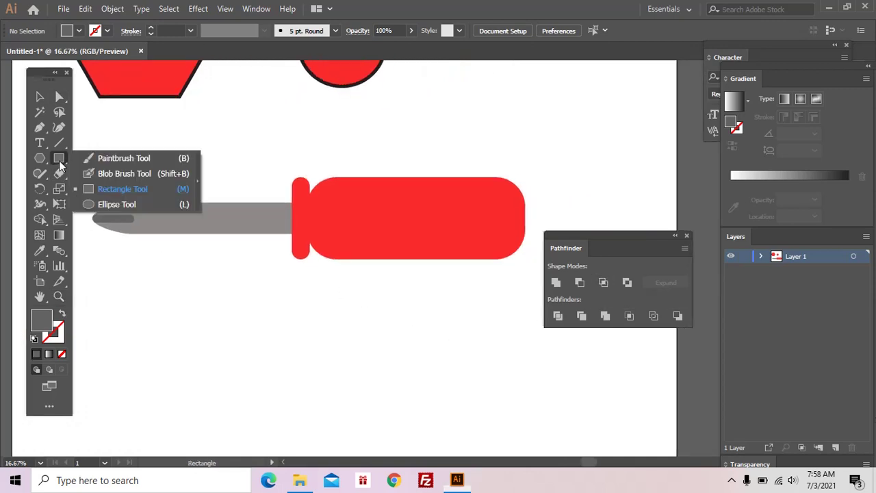
left_click_drag(58, 167, 106, 188)
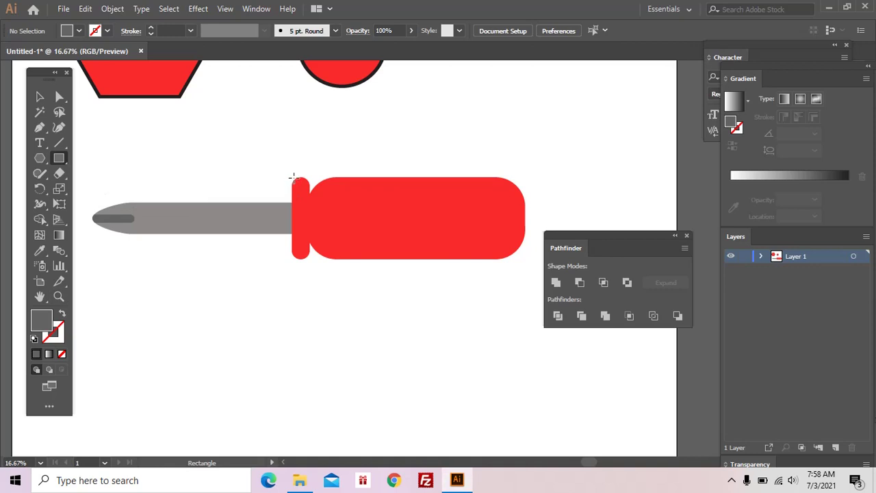
left_click_drag(310, 217, 311, 255)
key("a")
left_click_drag(301, 187, 299, 295)
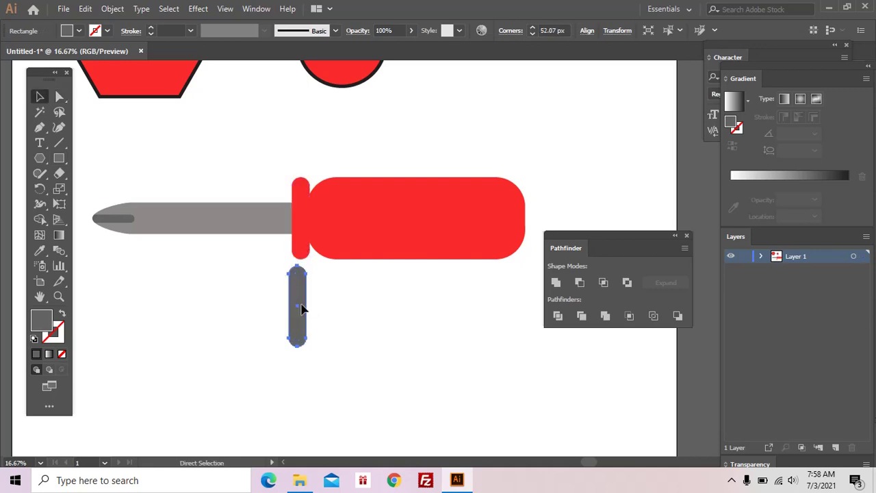
key("ctrl+shift+a")
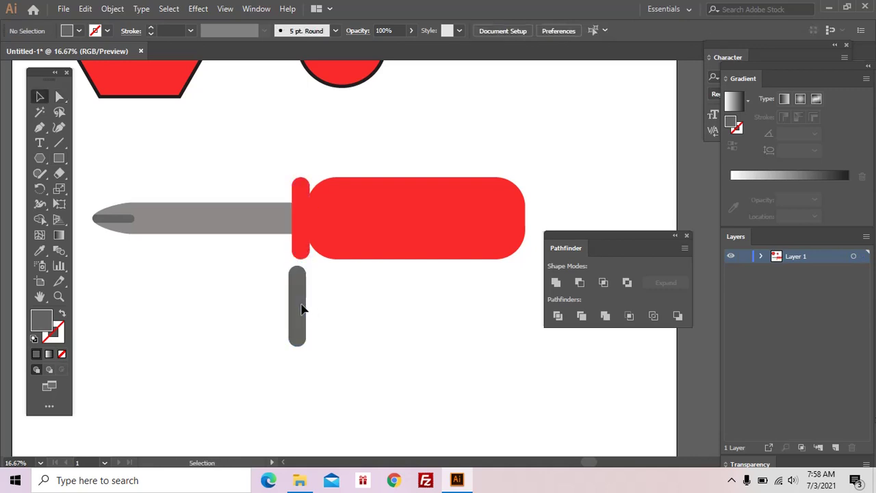
Place a copy of the grey pill on the red handle and fill it darker red
left_click_drag(302, 309, 368, 333)
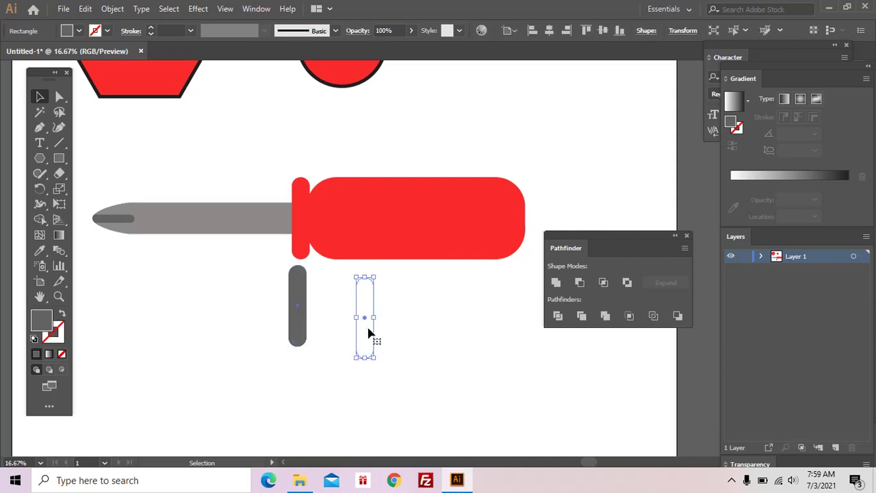
mouse_move(256, 319)
left_mouse_down()
mouse_move(385, 250)
mouse_move(416, 248)
left_mouse_up()
key("i")
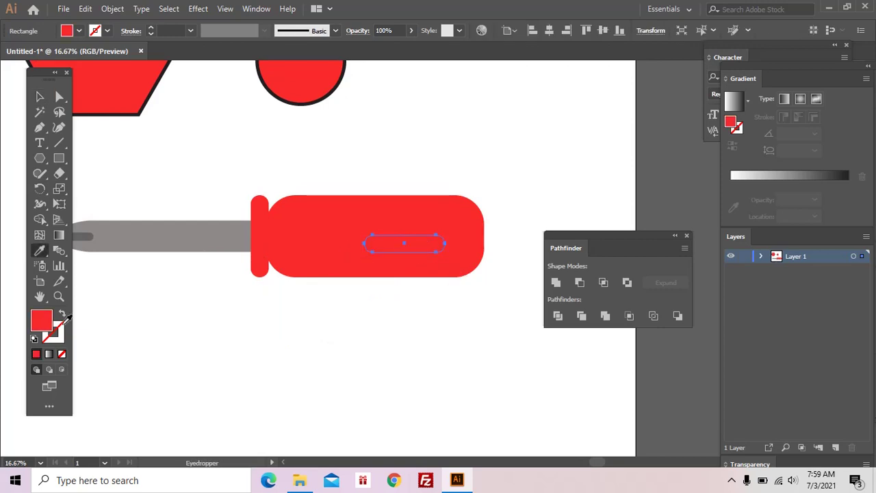
double_click(43, 320)
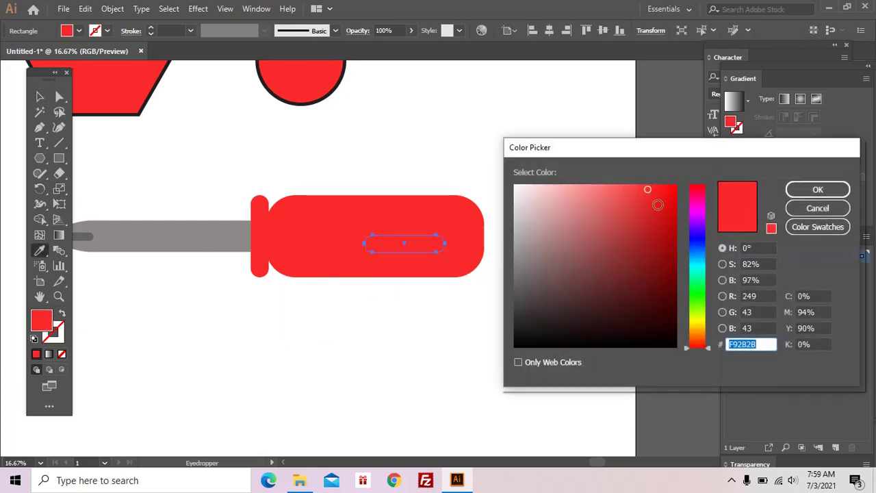
left_click(660, 198)
left_click(805, 194)
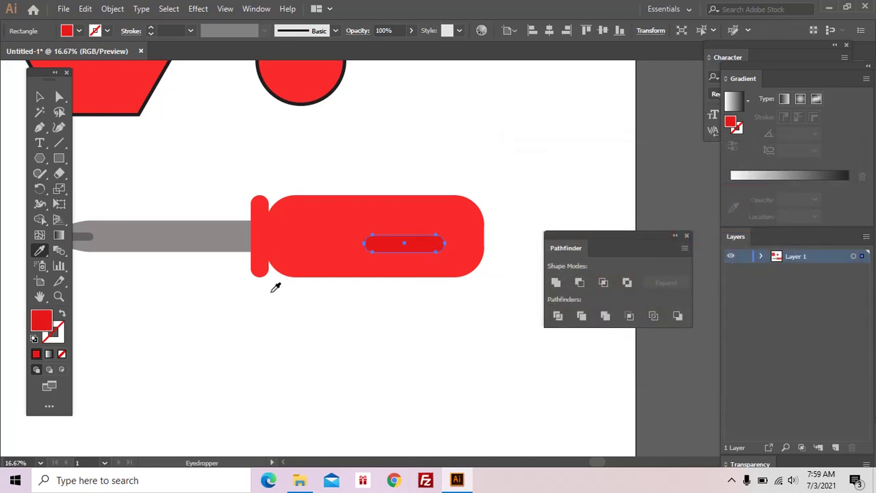
Deepen the pill to a darker red and stretch it across the handle past its right end
double_click(43, 320)
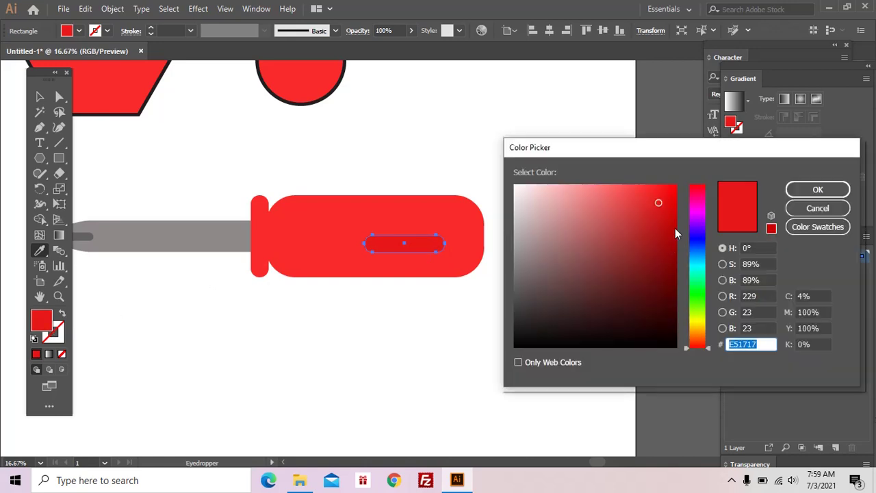
left_click(662, 220)
left_click(794, 194)
left_click_drag(448, 317, 405, 322)
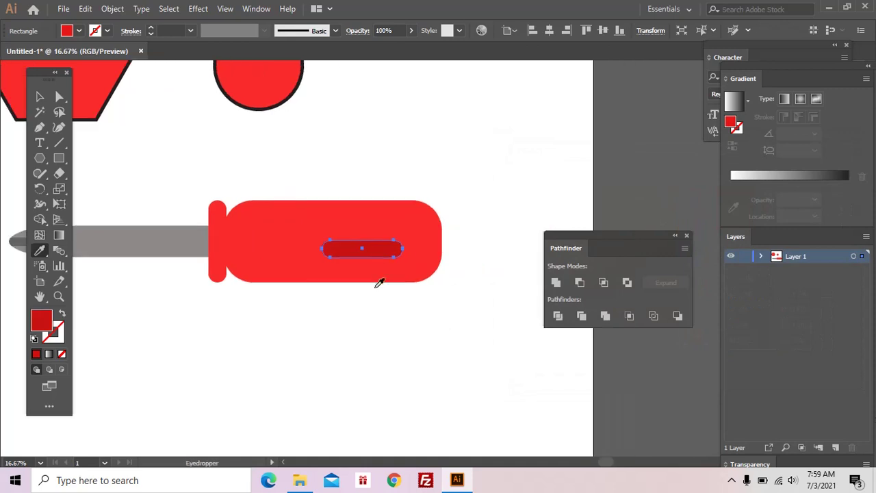
key("v")
left_click_drag(404, 249, 493, 249)
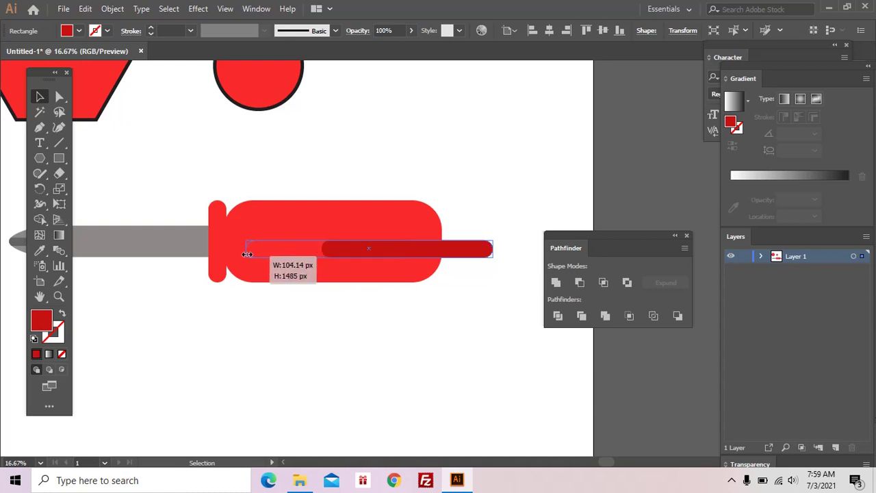
left_click_drag(322, 248, 245, 249)
mouse_move(385, 253)
left_mouse_down()
mouse_move(386, 239)
mouse_move(424, 376)
left_mouse_up()
Intersect the handle copy with the long pill, delete the original, and move the trimmed groove into the handle
left_click(411, 230, "shift")
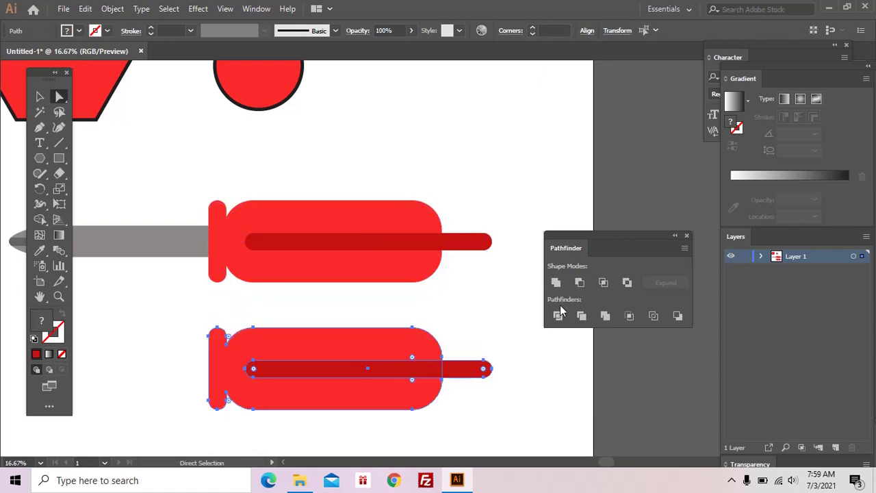
left_click(602, 282)
left_click(459, 288)
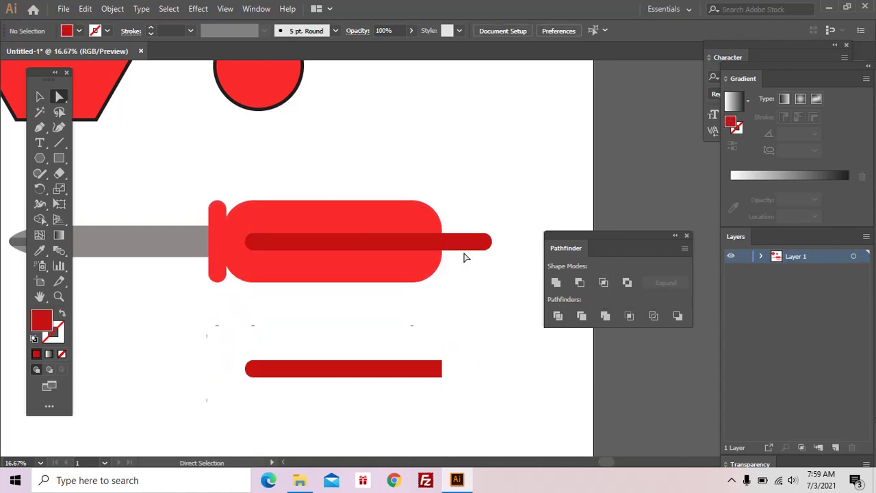
left_click(465, 248)
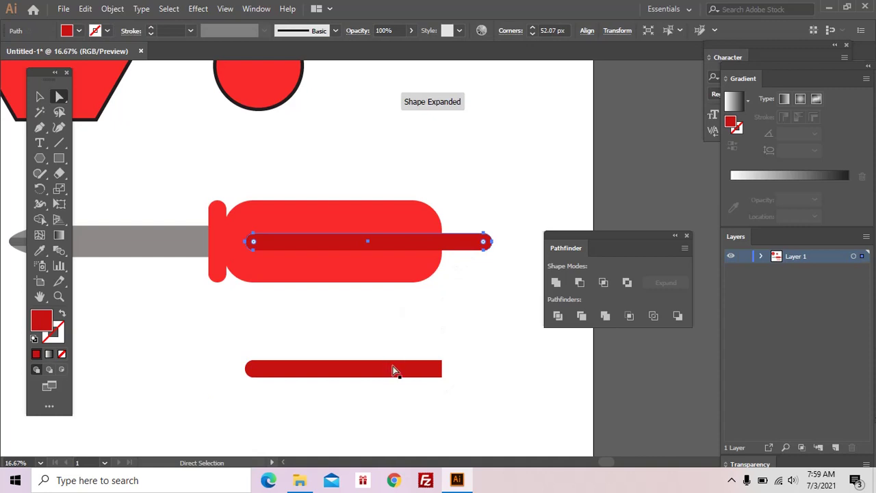
key("Delete")
left_click_drag(400, 369, 405, 245)
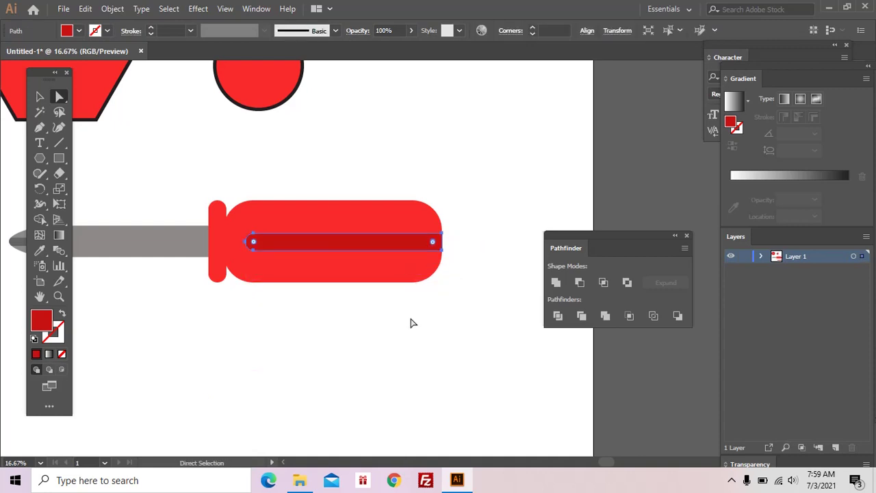
left_click(411, 322)
Unite the red handle shapes into a single path
left_click_drag(373, 327, 407, 330)
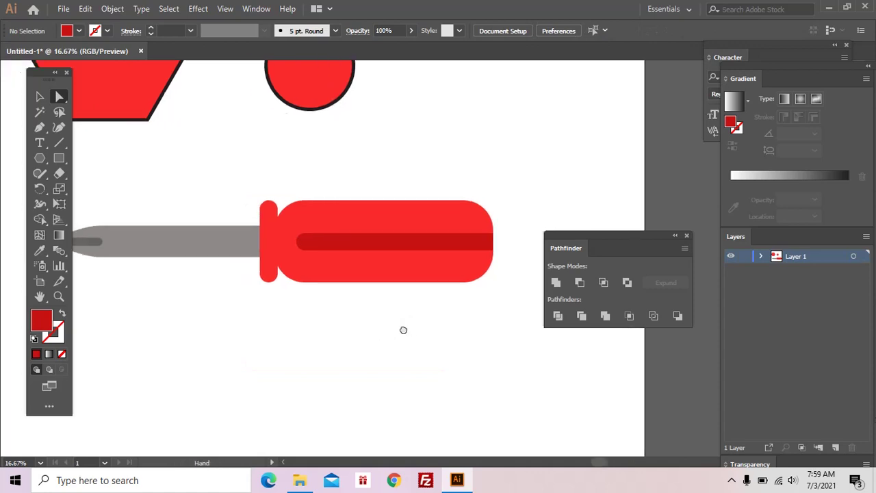
key("z")
left_click(420, 309, "alt")
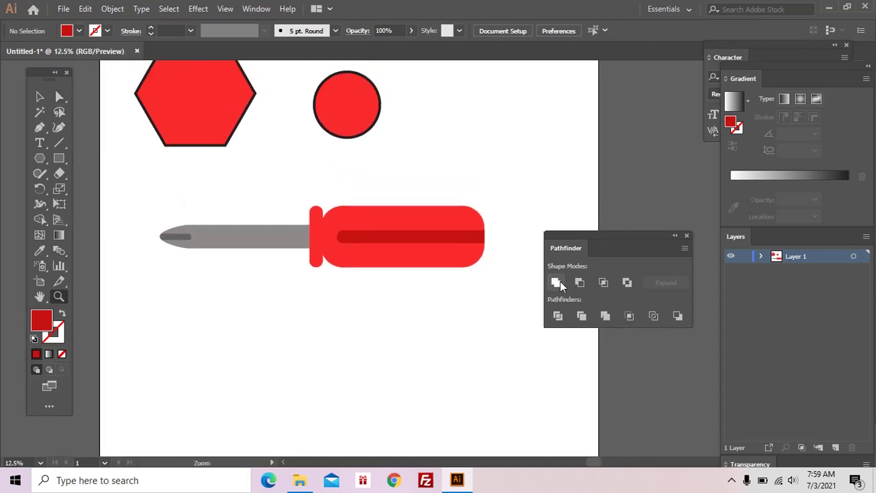
key("a")
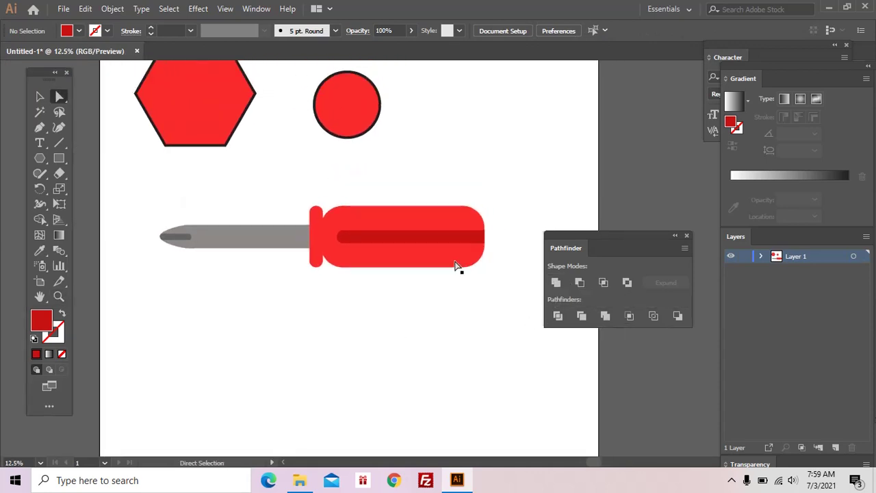
left_click(455, 264)
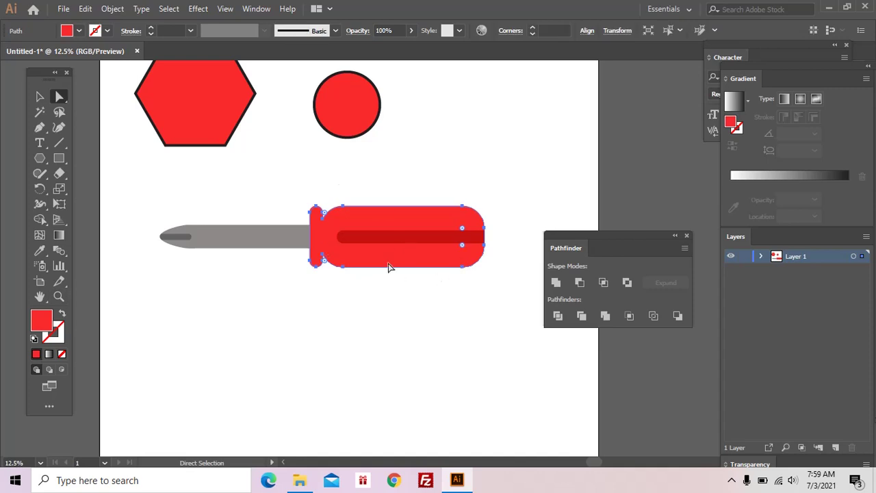
left_click(555, 282)
left_click(340, 306)
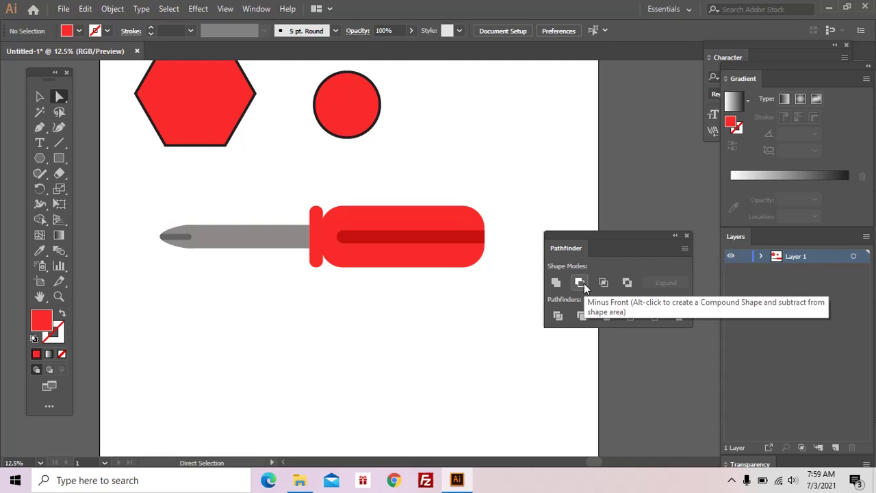
Check the blade and zoom around the screwdriver to review the trimmed groove
left_click(277, 248)
left_click(424, 274)
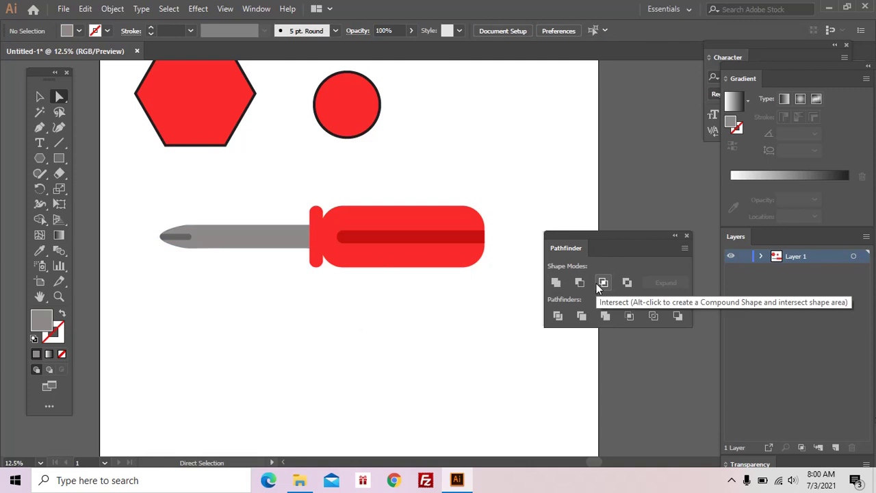
key("z")
left_click(425, 299)
left_click(425, 283)
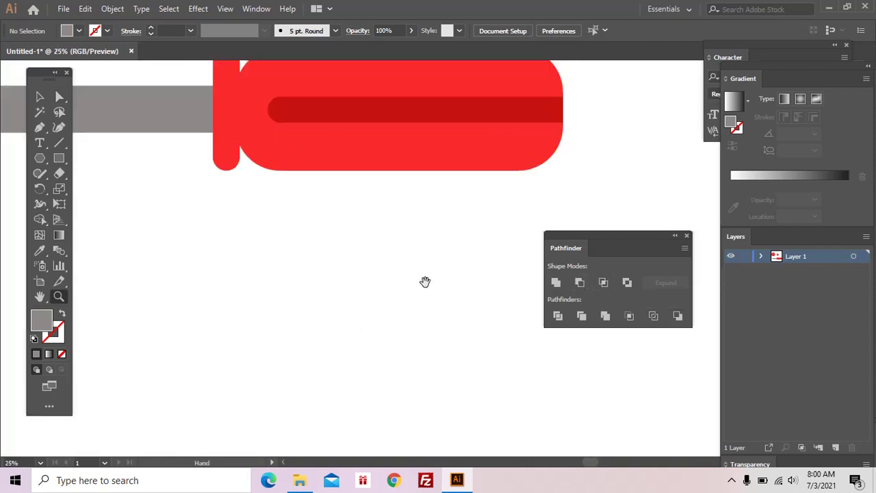
left_click(495, 333, "alt")
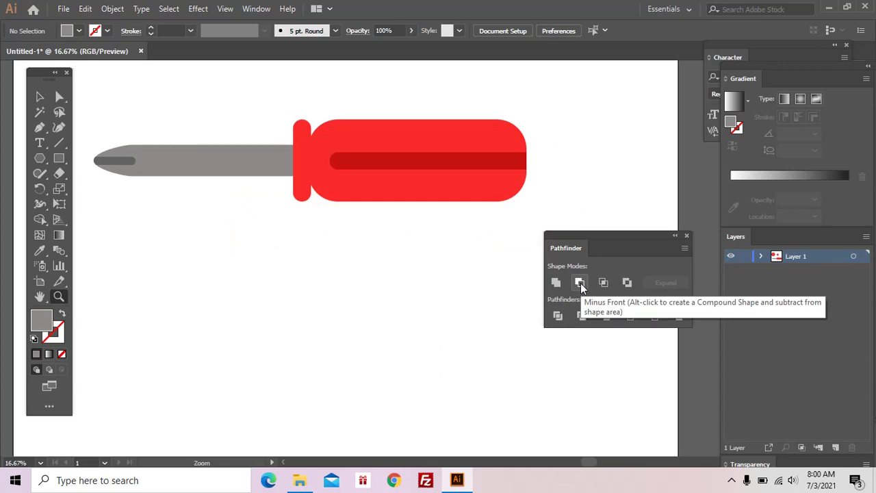
left_click(205, 276)
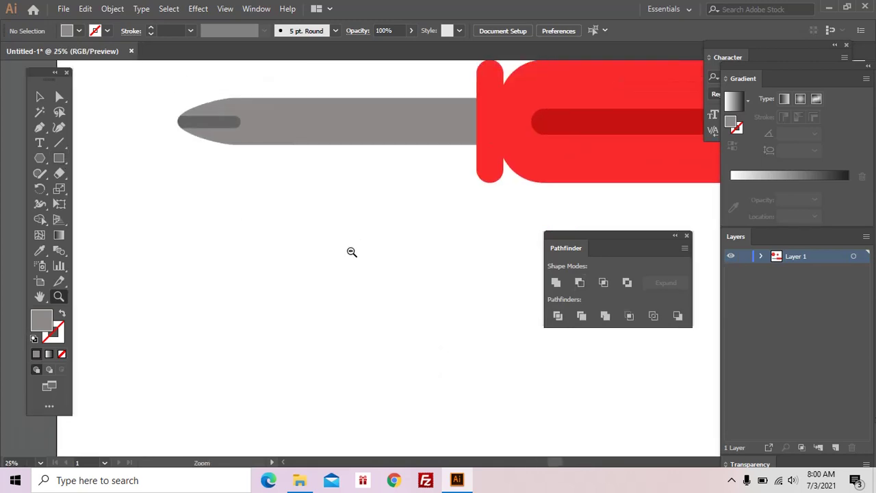
key("ctrl+minus")
key("ctrl+minus")
key("ctrl+minus")
Draw a grey rectangle below the screwdriver and zoom in on it
key("m")
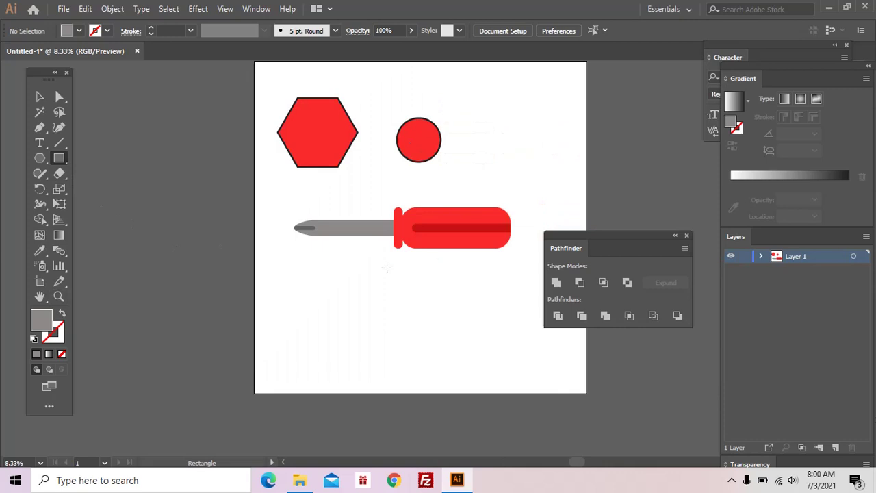
left_click_drag(398, 264, 418, 311)
key("z")
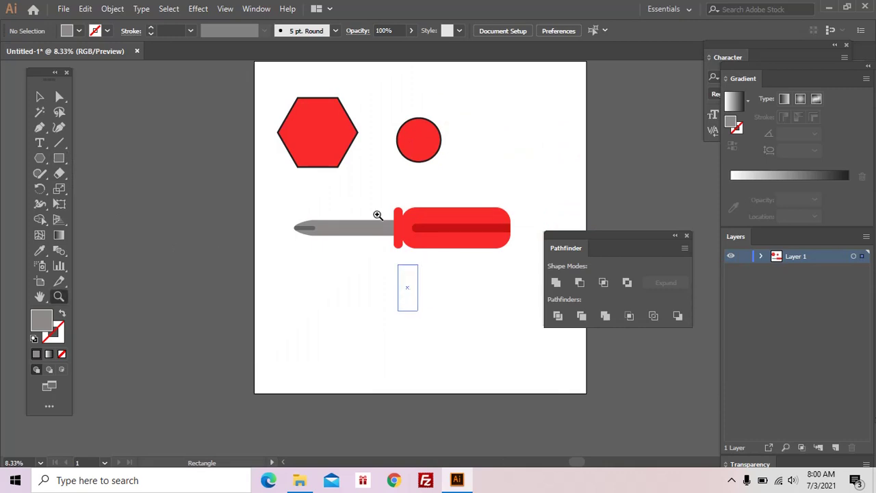
left_click_drag(377, 213, 425, 305)
key("ctrl+minus")
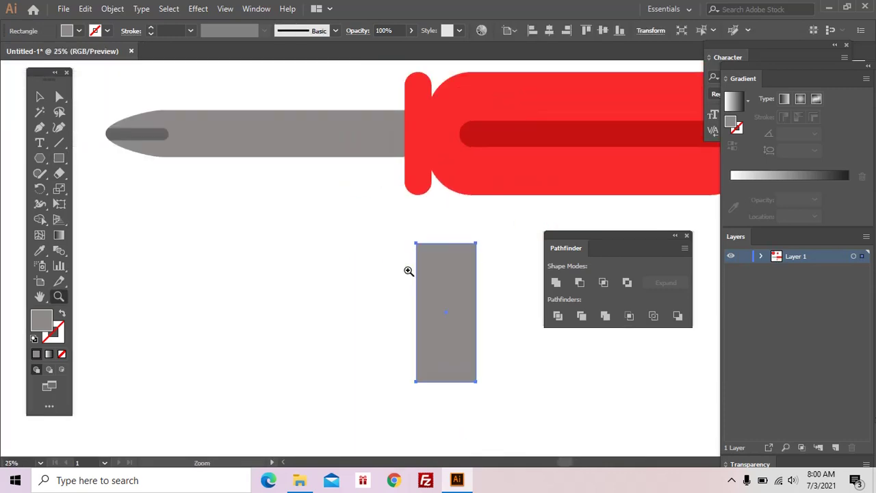
key("ctrl+minus")
key("a")
mouse_move(440, 271)
left_mouse_down()
mouse_move(423, 274)
mouse_move(440, 152)
mouse_move(427, 170)
mouse_move(435, 170)
mouse_move(428, 198)
left_mouse_up()
key("v")
Fully round the grey strip's corners, shorten it, and place it below the red handle
key("a")
key("ctrl+equal")
key("ctrl+equal")
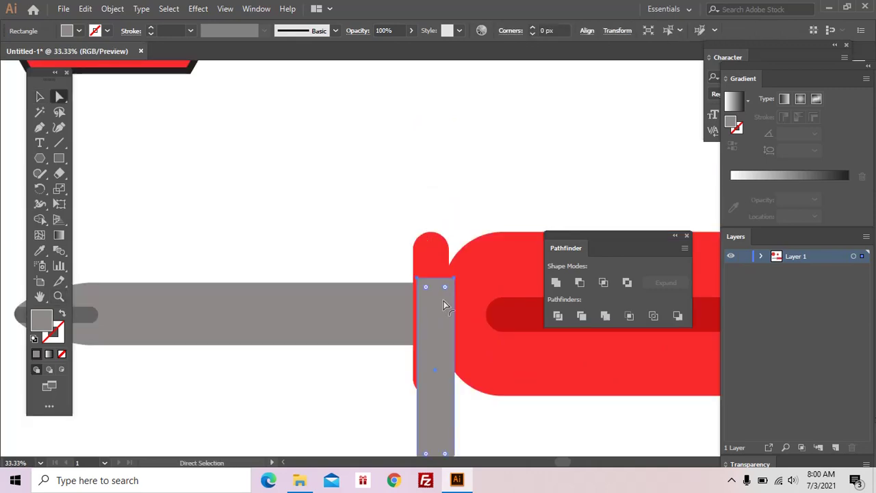
left_click_drag(445, 291, 442, 295)
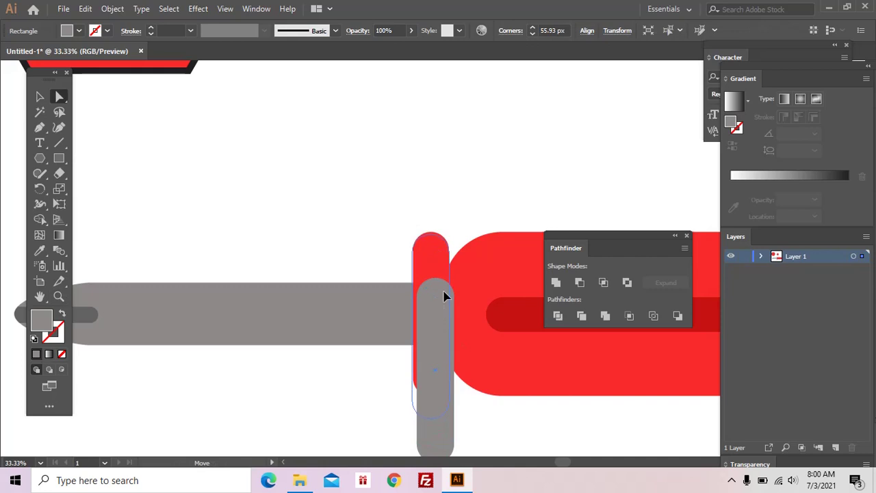
key("ctrl+z")
key("v")
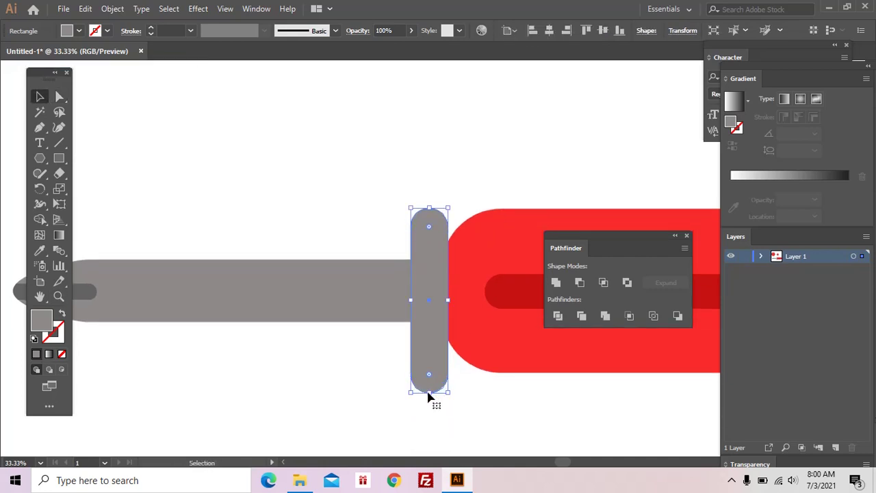
mouse_move(430, 395)
left_mouse_down()
mouse_move(431, 343)
mouse_move(430, 372)
mouse_move(333, 365)
mouse_move(339, 392)
mouse_move(341, 290)
mouse_move(343, 393)
left_mouse_up()
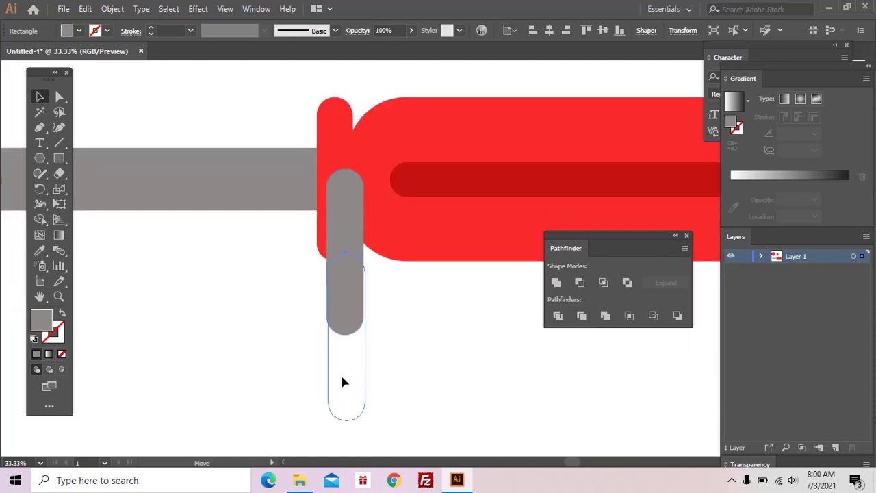
left_click(381, 365)
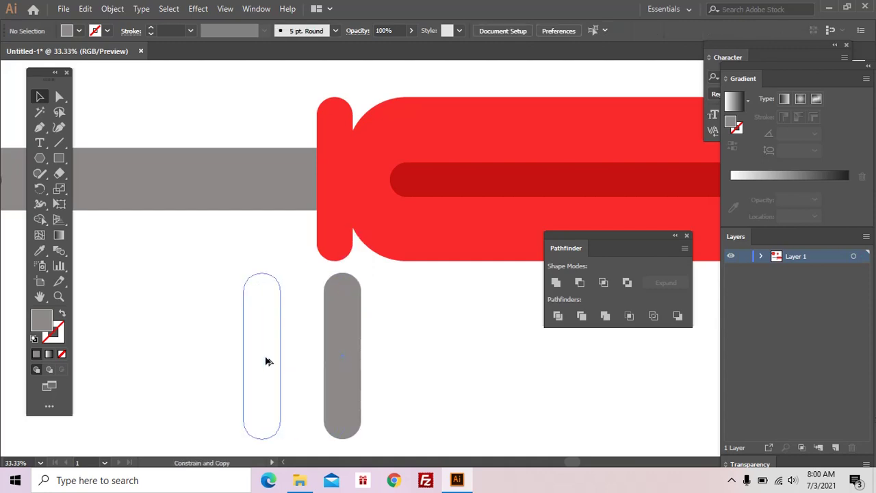
Duplicate the rounded strip with a slight offset and apply Minus Front to leave a crescent
left_click_drag(347, 363, 264, 358)
left_click_drag(264, 358, 335, 361)
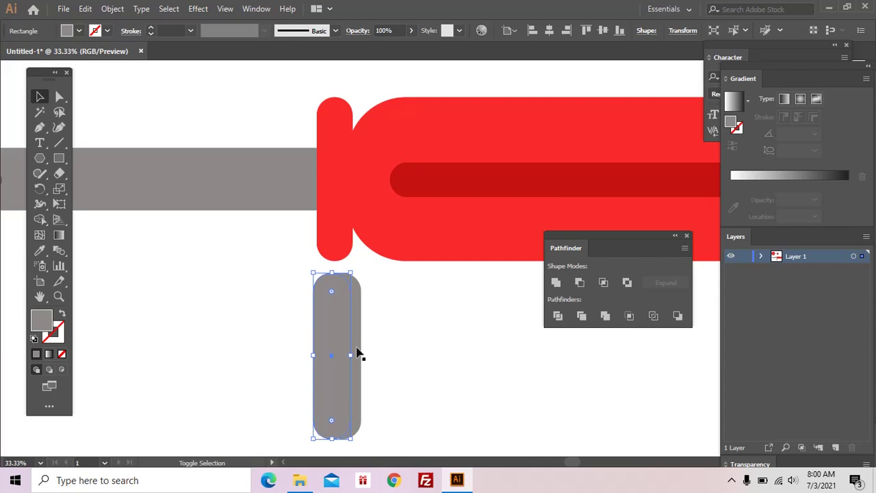
left_click(356, 351, "shift")
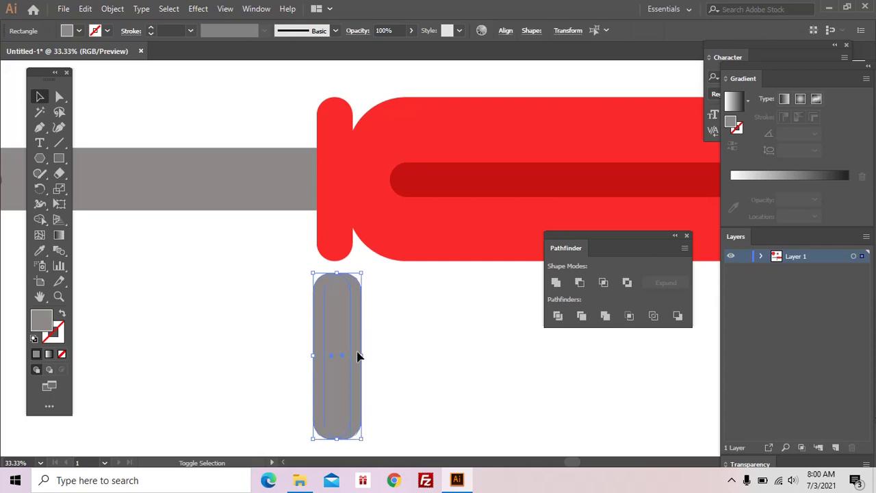
left_click(580, 283)
Give the crescent the dark-red groove colour and fit it onto the handle's left cap
key("i")
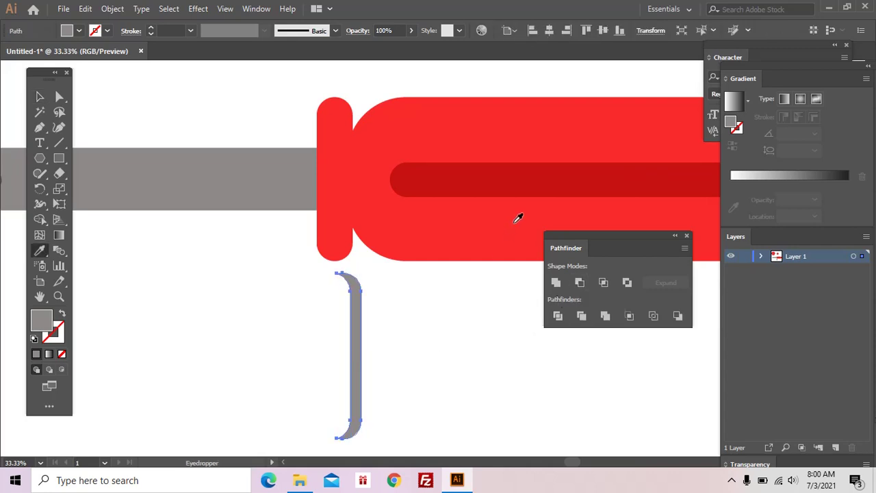
left_click(515, 186)
key("ctrl+minus")
key("v")
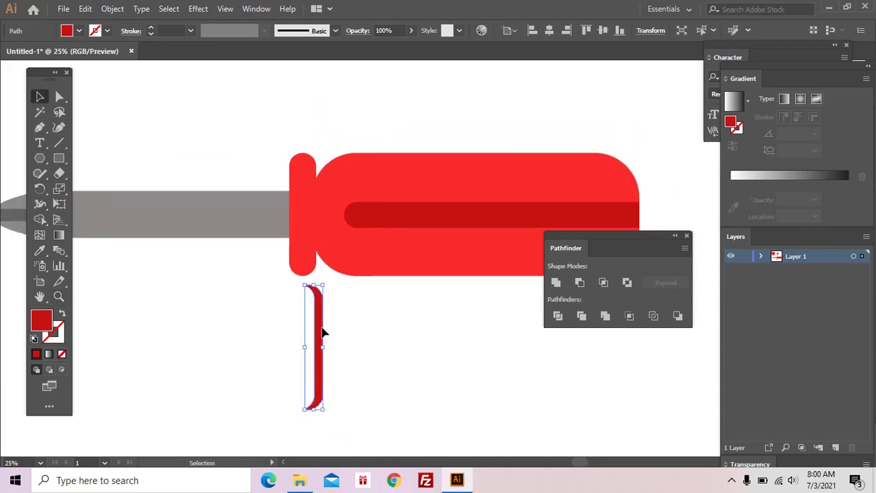
left_click_drag(322, 332, 301, 215)
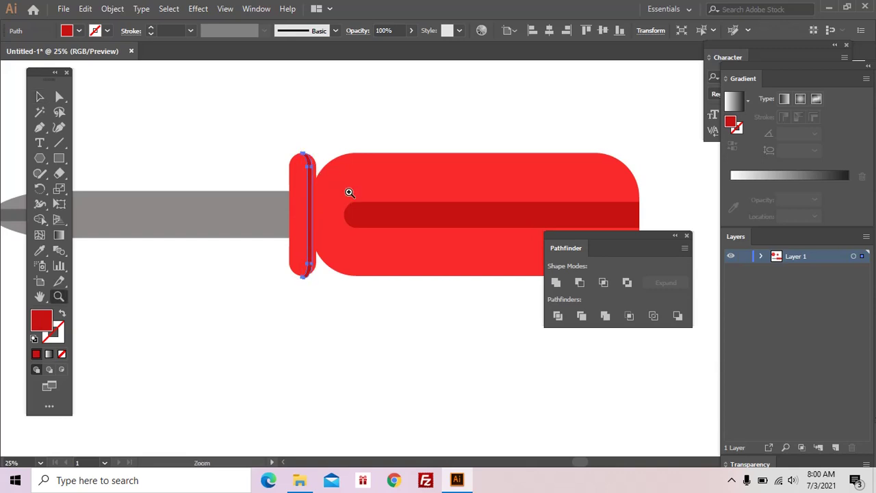
key("ctrl+plus")
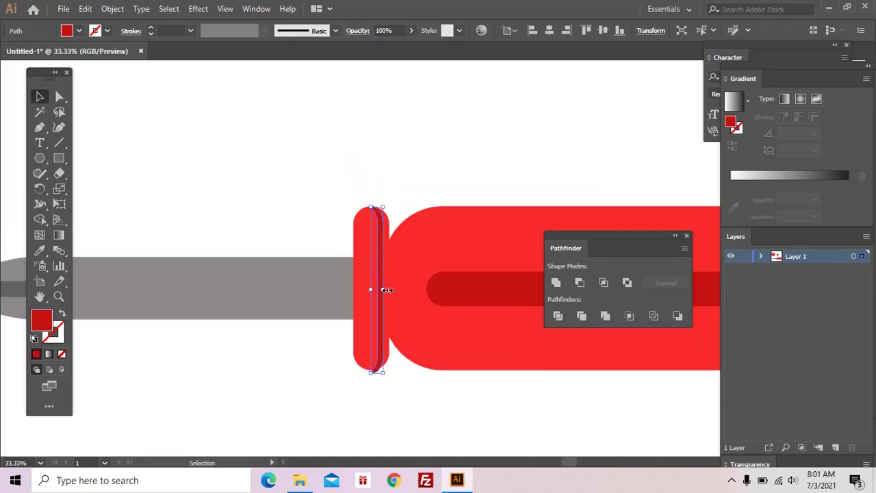
left_click_drag(387, 291, 380, 367)
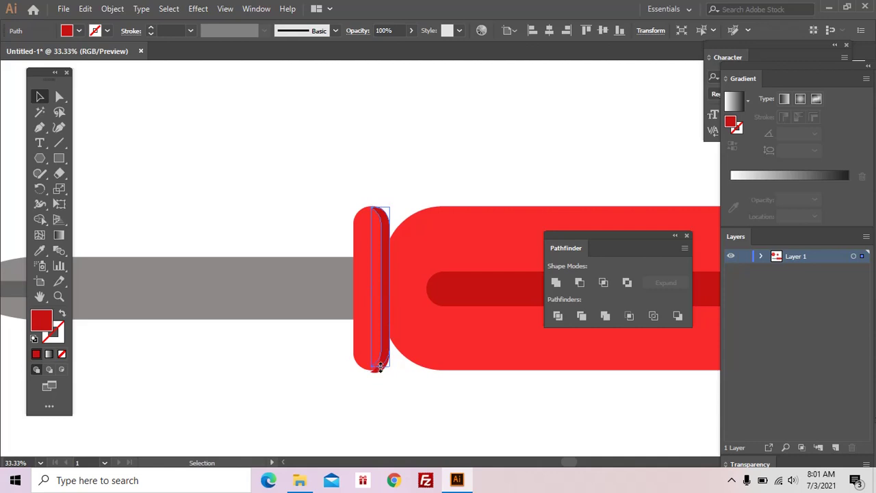
left_click_drag(380, 371, 380, 370)
left_click(402, 376)
Select the thin sliver below the handle and choose pale pink F7DADA in the Color Picker
key("z")
left_click(436, 299, "alt")
left_click(436, 299, "alt")
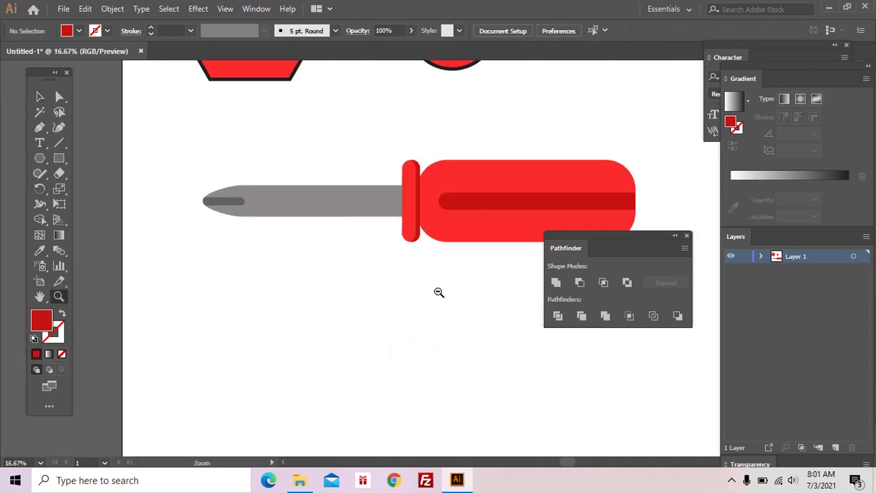
left_click(445, 284, "alt")
left_click(381, 250)
left_click(436, 245)
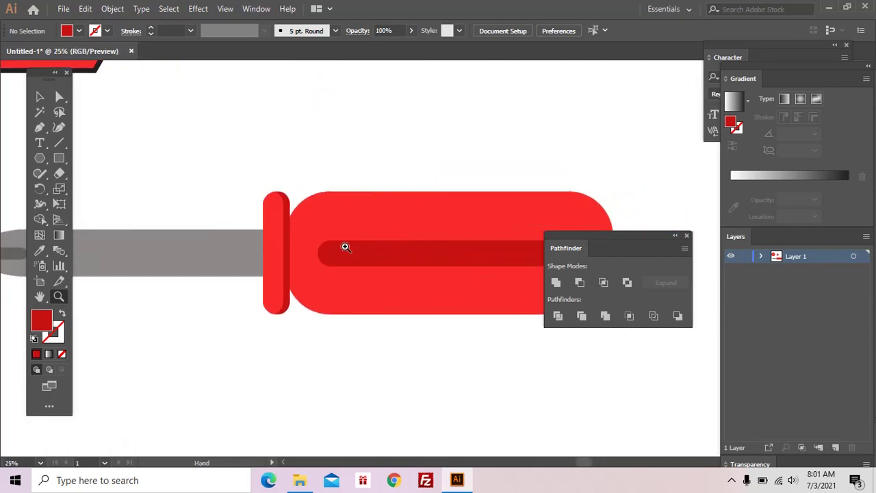
key("v")
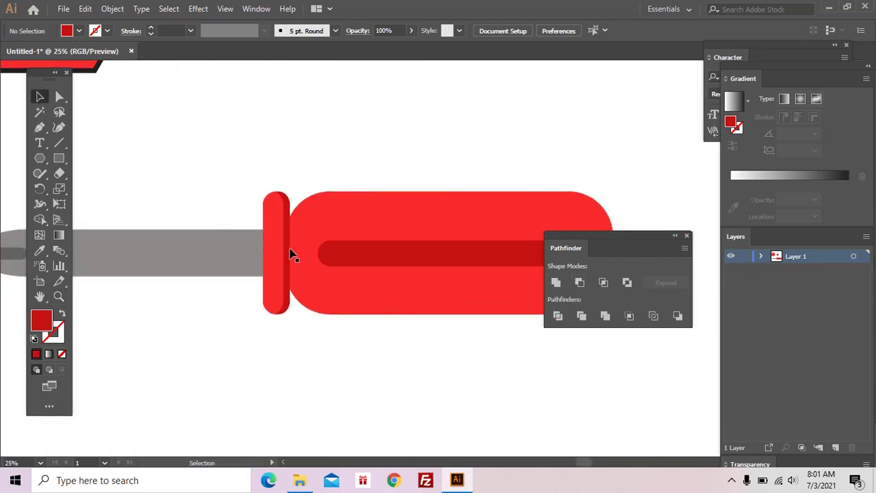
left_click(376, 316)
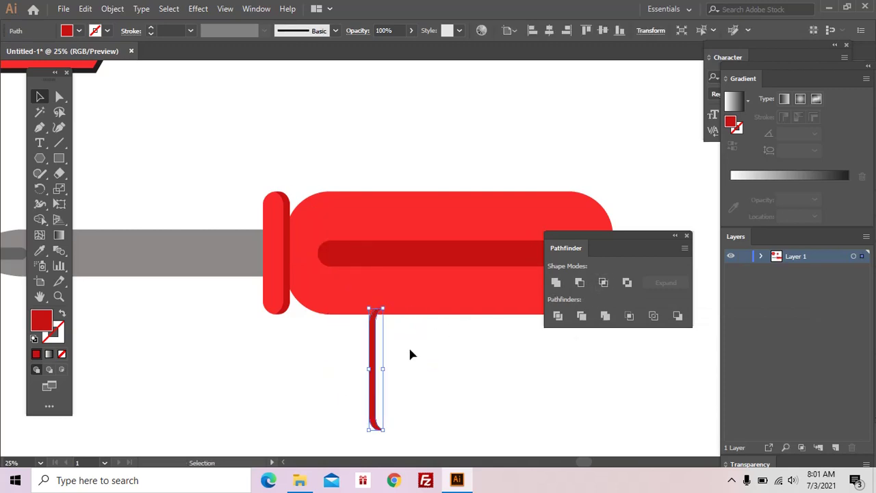
key("i")
double_click(41, 327)
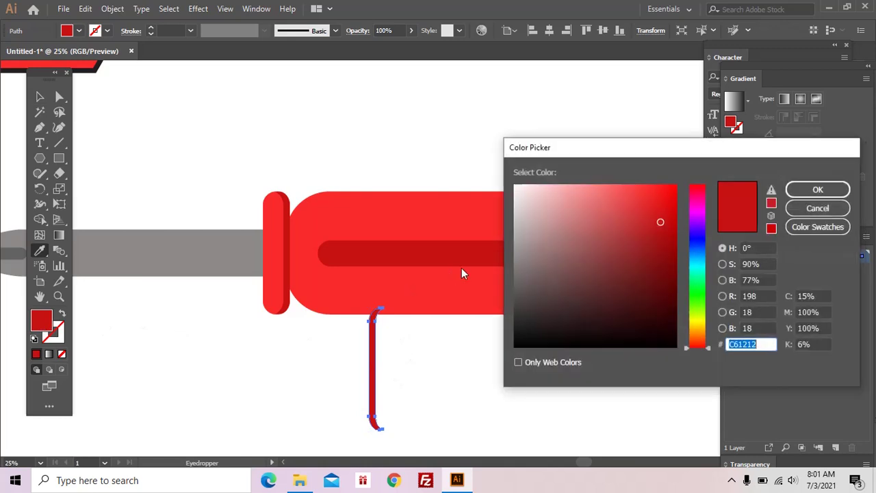
left_click(533, 189)
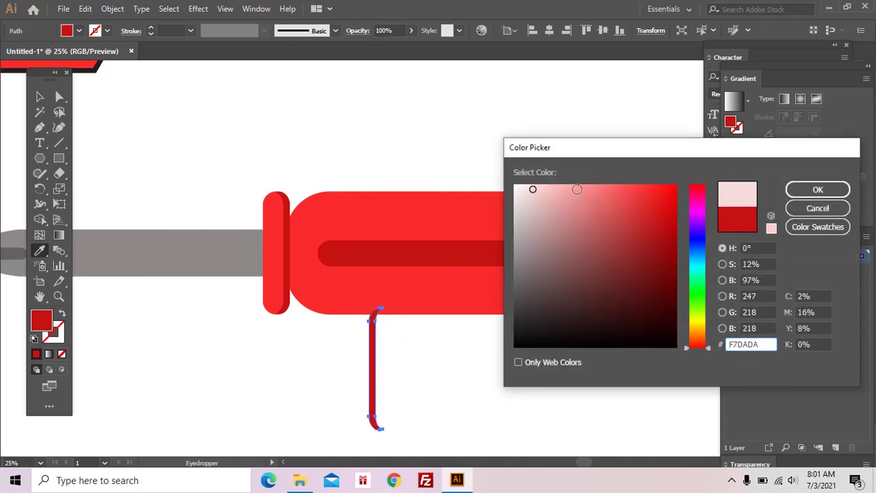
Apply the pale pink fill and move the sliver onto the handle's cap
left_click(825, 191)
key("v")
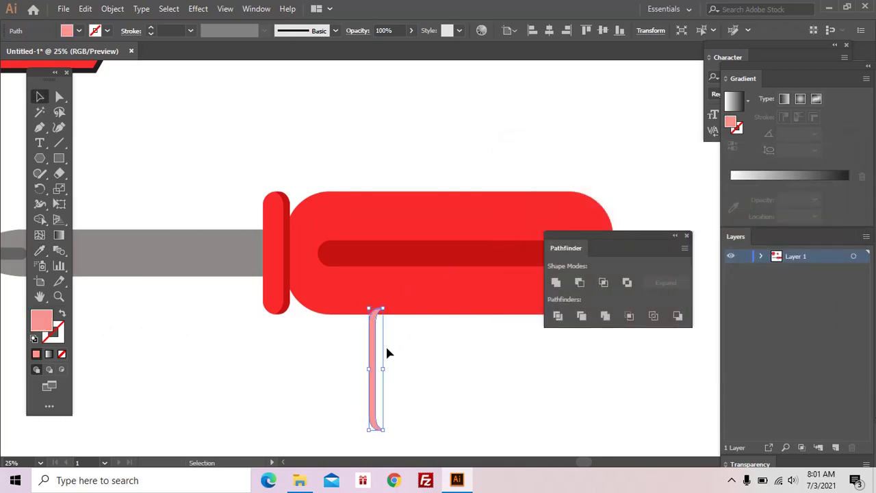
left_click(387, 353)
mouse_move(369, 353)
left_mouse_down()
mouse_move(266, 221)
mouse_move(266, 229)
left_mouse_up()
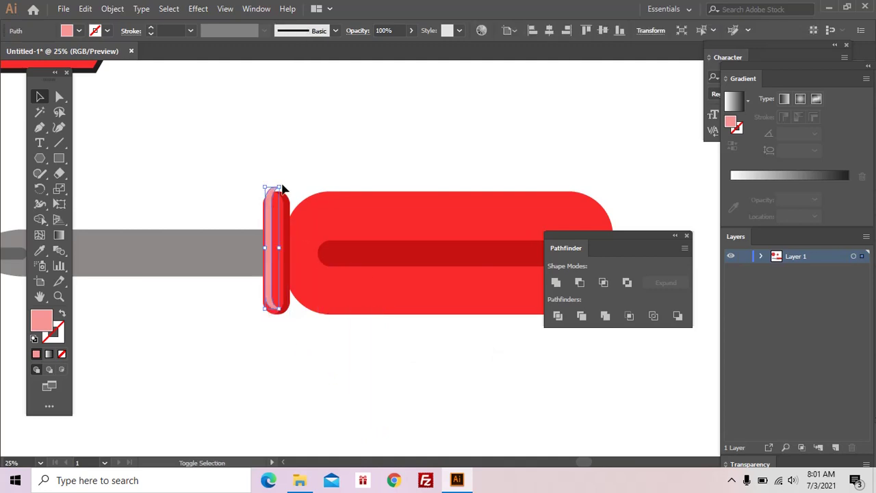
mouse_move(282, 186)
left_mouse_down()
mouse_move(278, 205)
mouse_move(279, 196)
left_mouse_up()
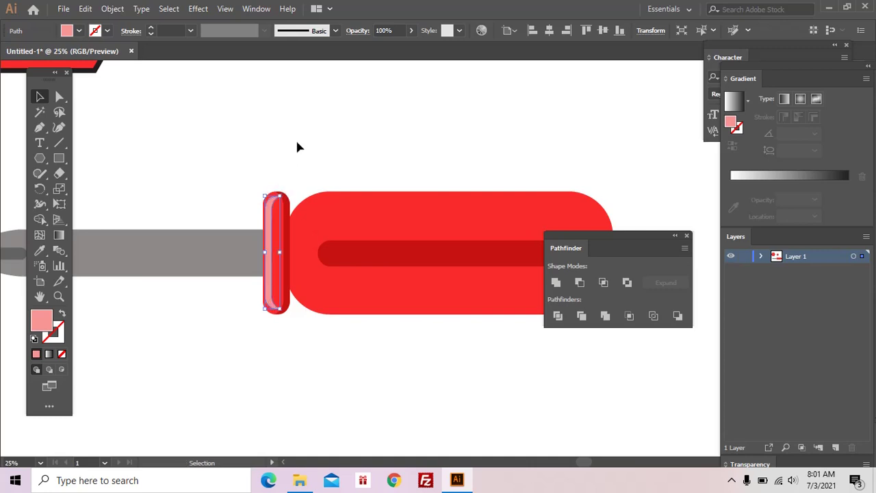
left_click(321, 370)
Stretch the pink highlight to the cap's full height and send it backward behind the dark shape
key("z")
left_click(427, 308, "alt")
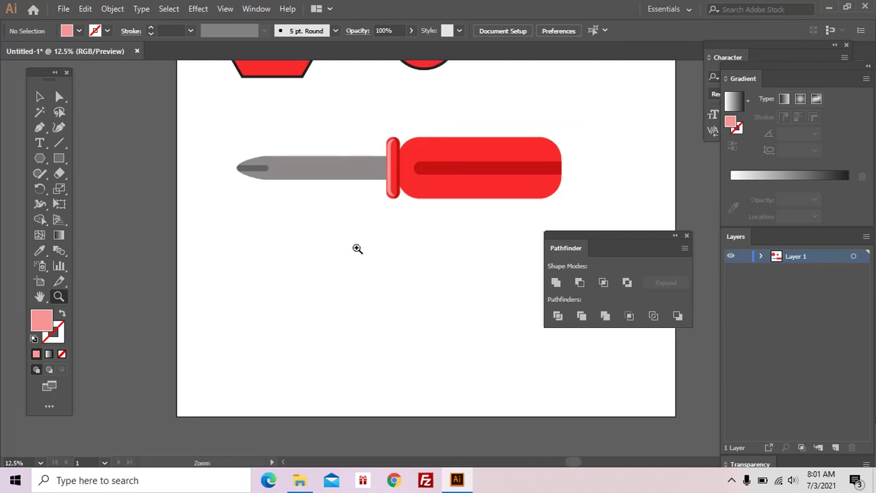
left_click_drag(360, 143, 426, 218)
key("v")
left_click(431, 220)
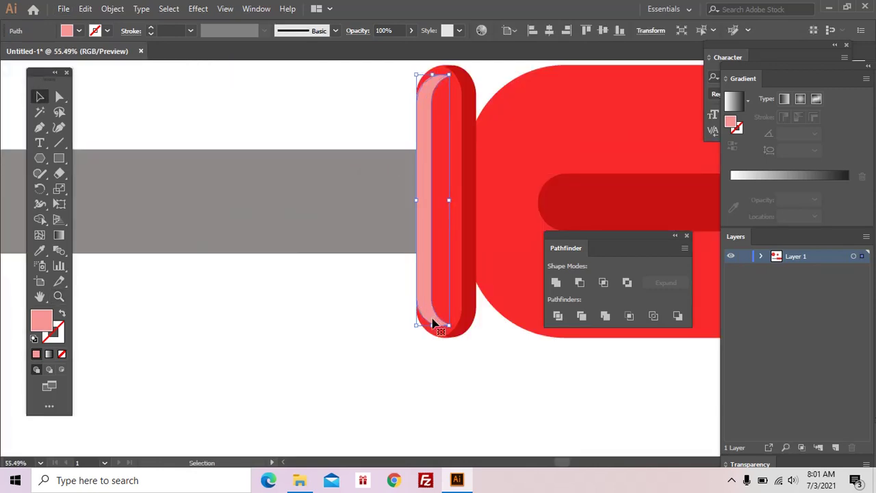
left_click_drag(432, 325, 432, 333)
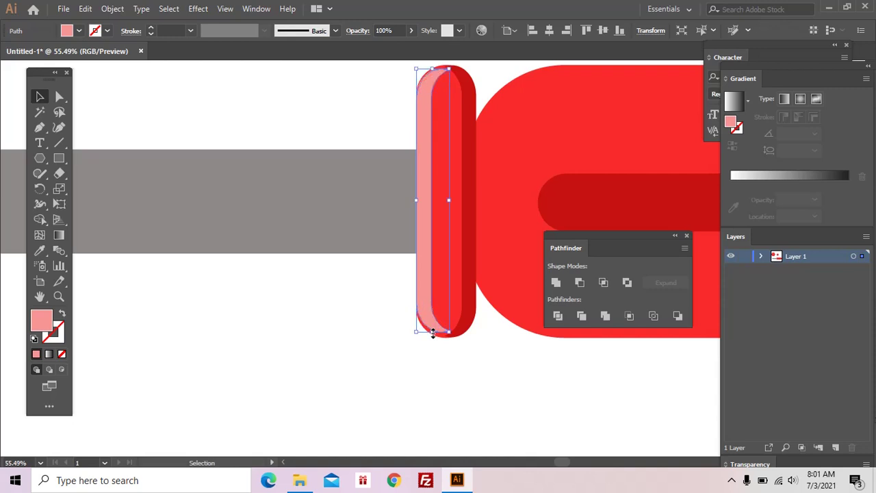
scroll(477, 213, "up", 1)
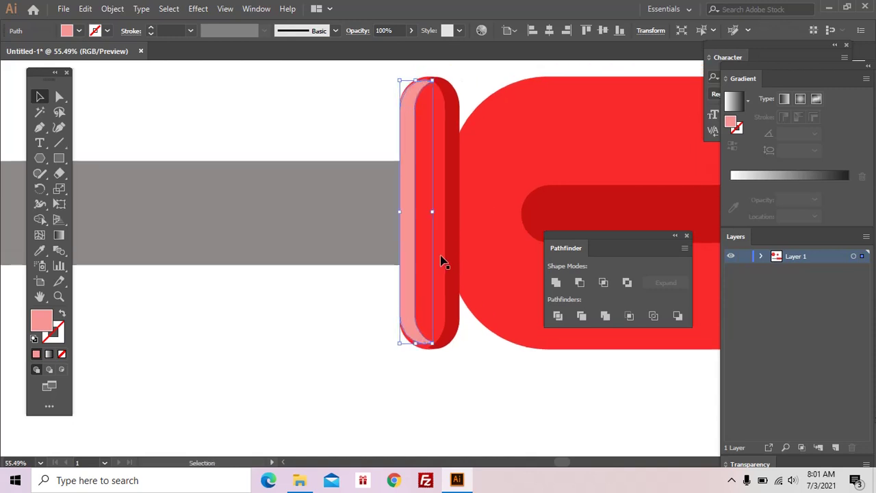
key("ctrl+bracketleft")
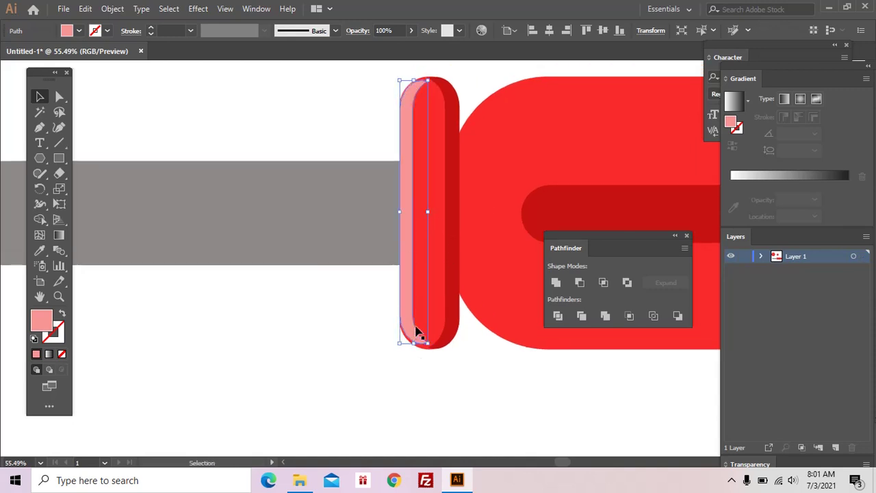
key("ctrl+shift+a")
key("z")
left_click(456, 288, "alt")
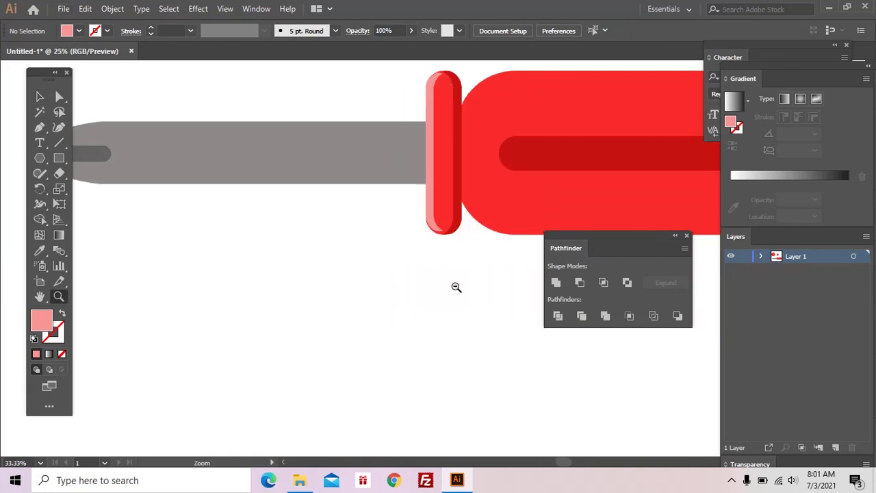
Delete the pale pink strip on the screwdriver's collar, leaving it solid red
left_click_drag(460, 255, 416, 324)
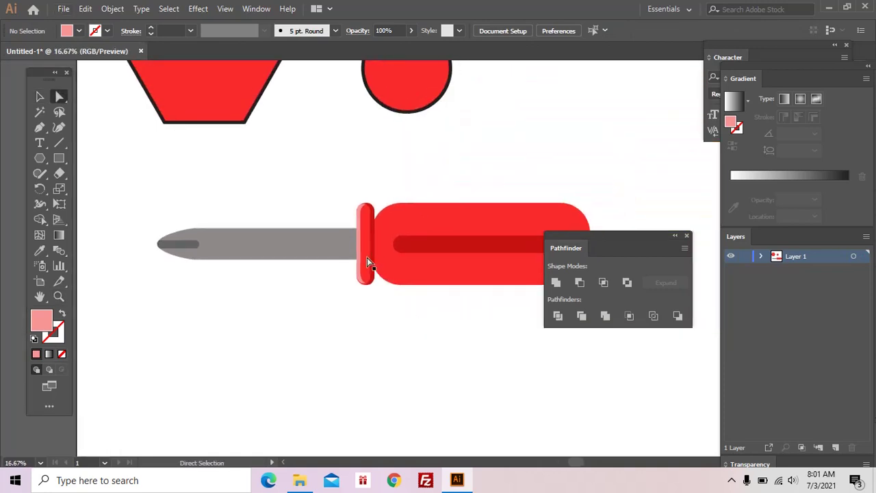
scroll(411, 318, "right", 1)
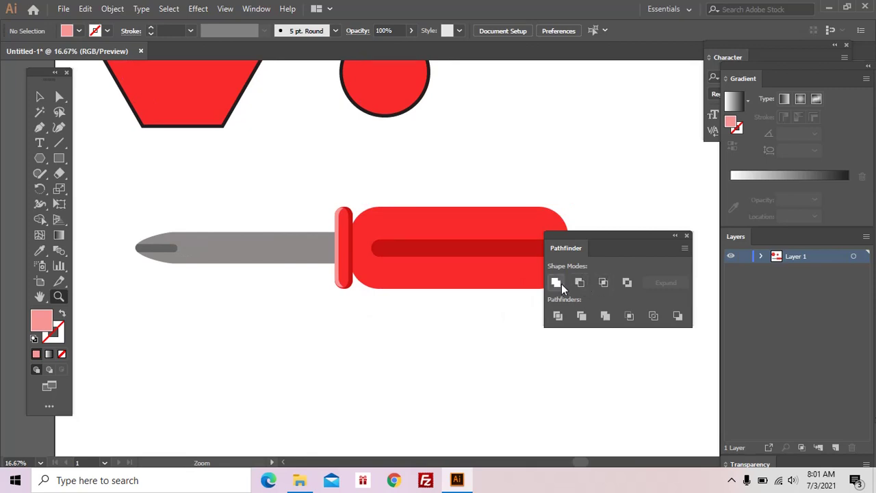
scroll(441, 295, "right", 1)
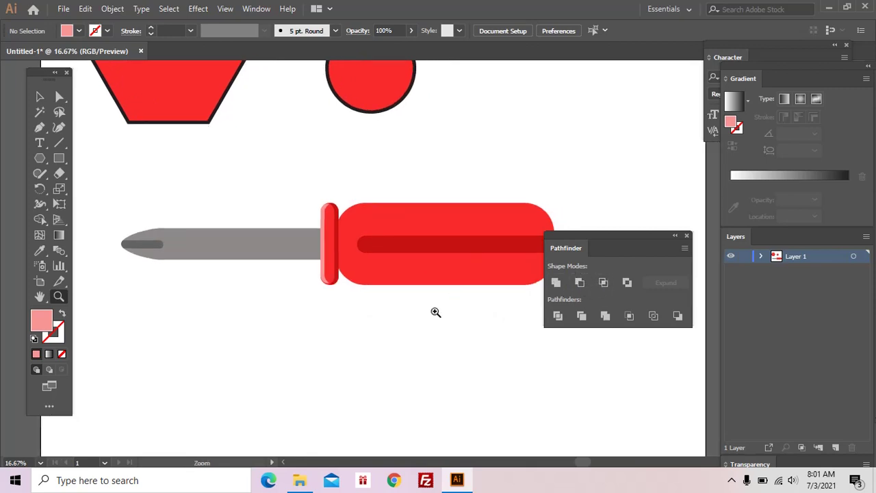
key("v")
left_click(327, 257)
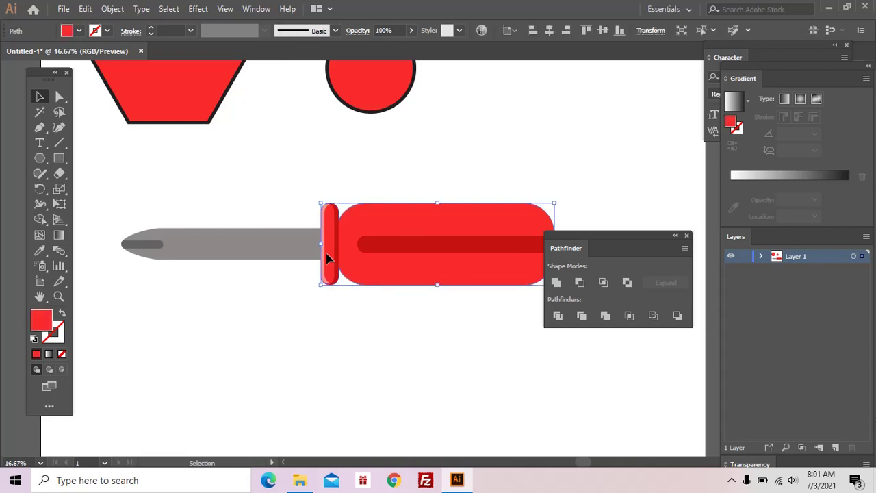
left_click(338, 342)
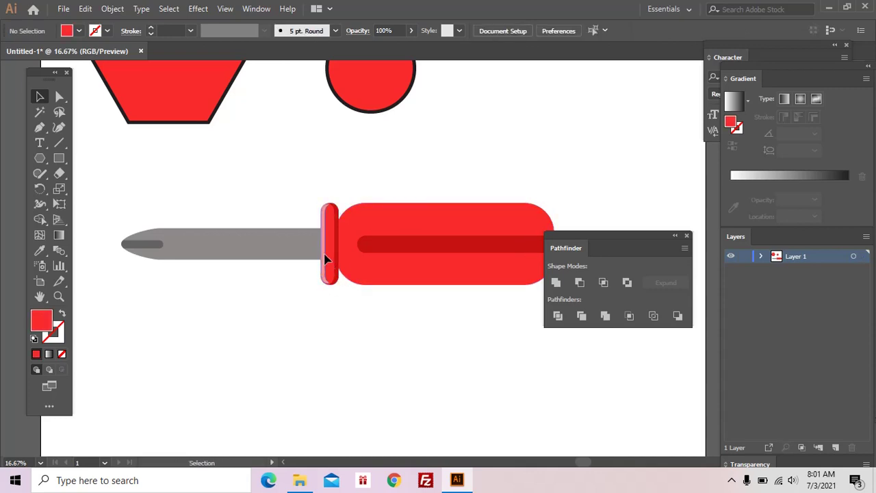
left_click(325, 259)
key("Delete")
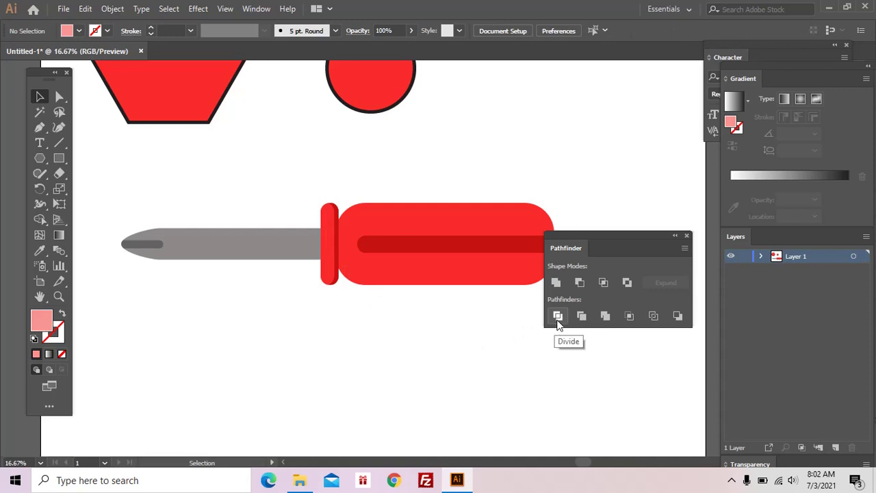
left_click_drag(497, 331, 469, 302)
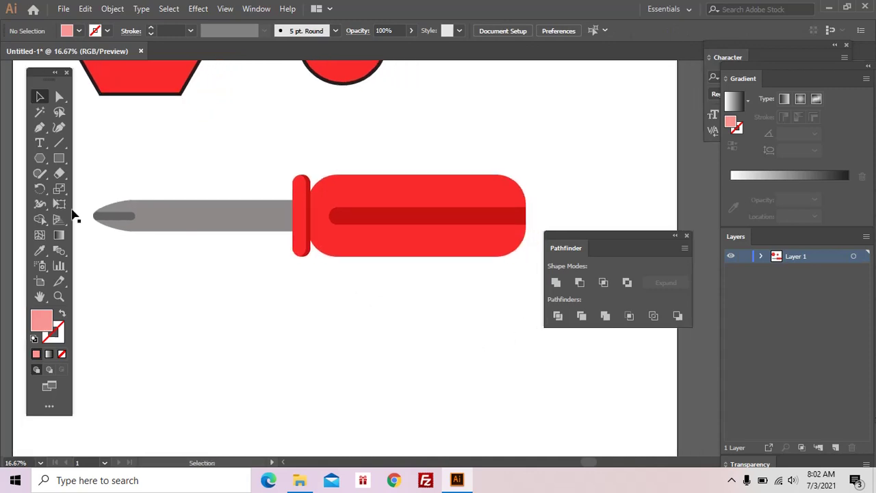
left_click(59, 158)
Draw a circle with the Ellipse tool below the screwdriver
left_click_drag(229, 299, 342, 403)
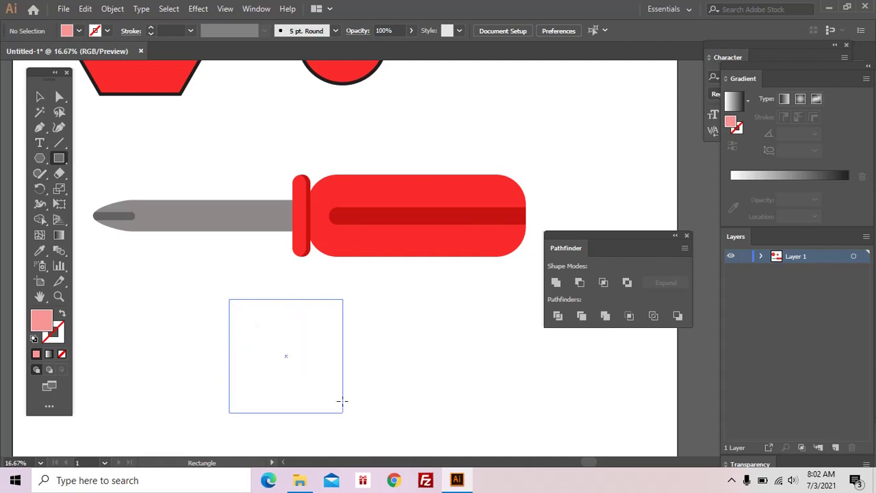
left_click_drag(60, 158, 102, 191)
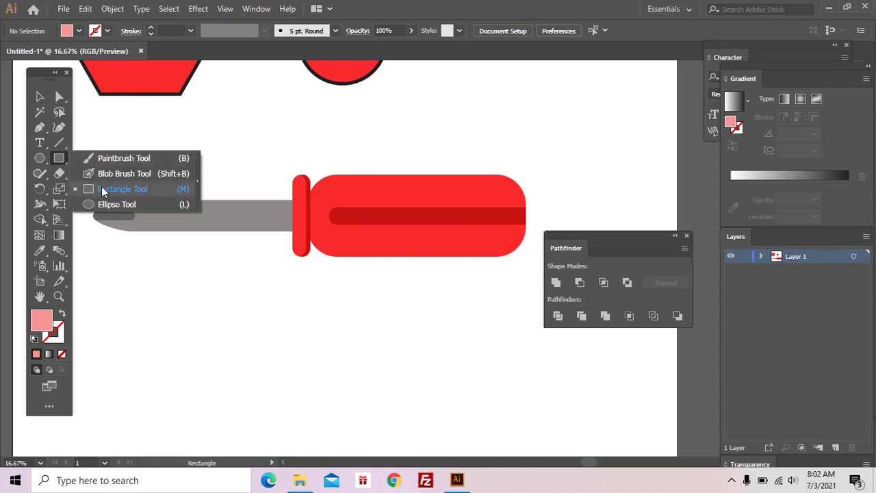
left_click(116, 204)
left_click_drag(161, 293, 286, 395)
key("h")
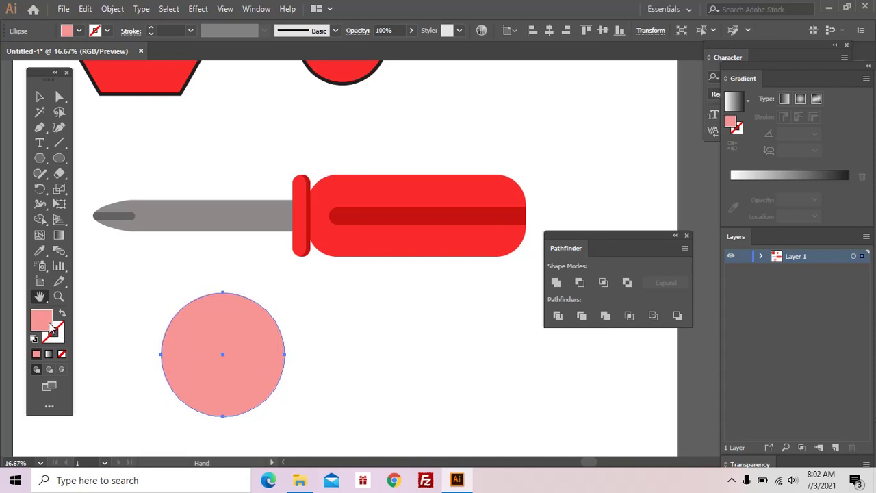
Fill the circle with bright yellow using the Color Picker
double_click(42, 320)
left_click(695, 322)
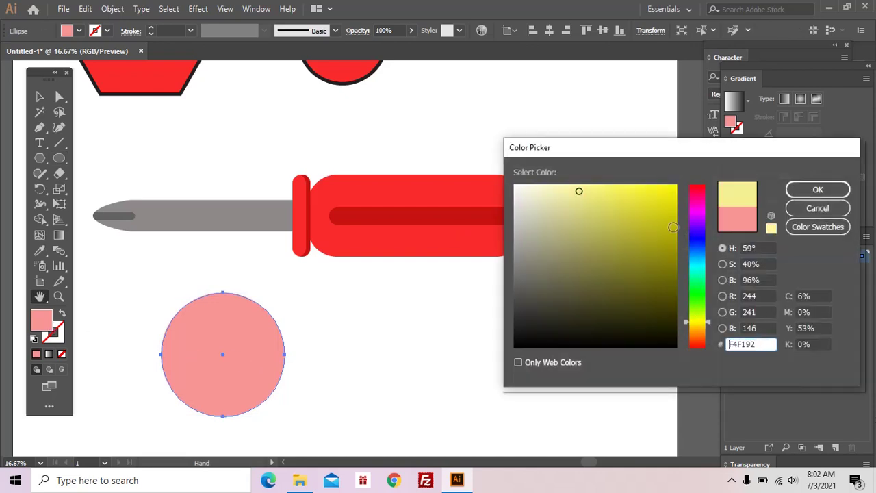
left_click(674, 191)
left_click(817, 190)
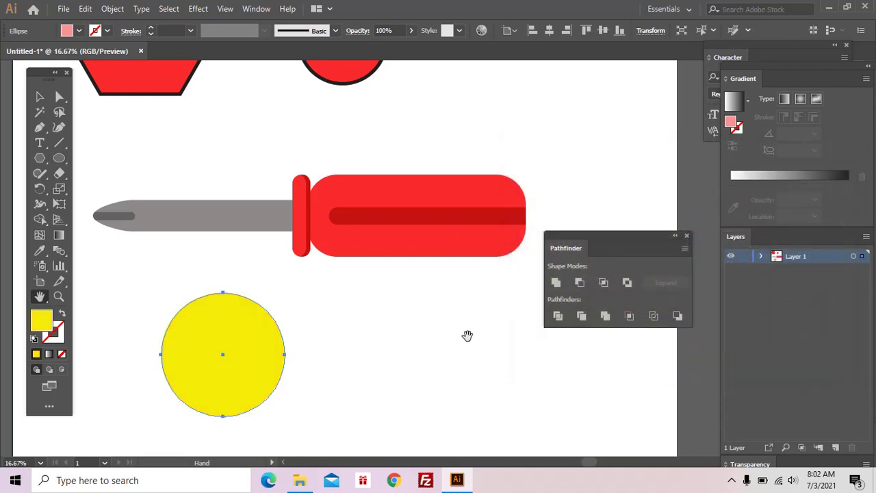
Alt-drag a copy of the yellow circle to overlap it, then select both circles
key("v")
mouse_move(204, 348)
left_mouse_down()
mouse_move(349, 336)
mouse_move(265, 319)
mouse_move(337, 342)
left_mouse_up()
left_click_drag(264, 344, 243, 319)
left_click_drag(365, 317, 177, 421)
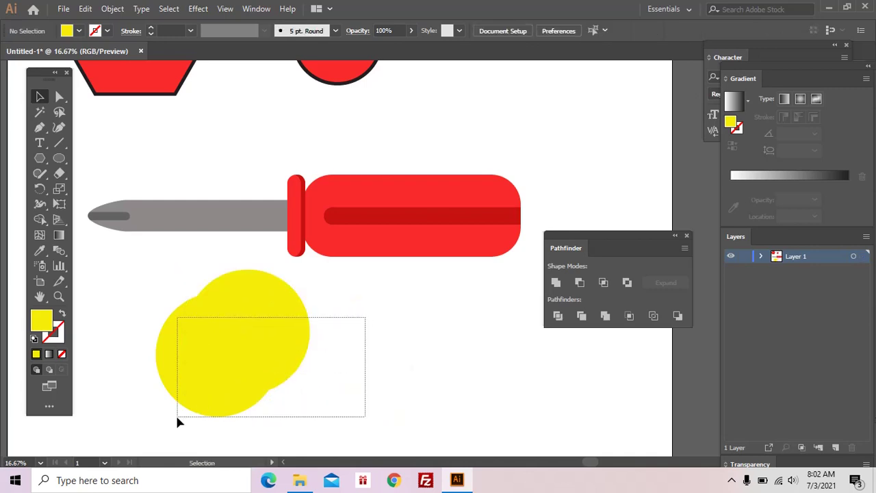
Divide the overlapping circles with Pathfinder and pull the resulting pieces apart
left_click(557, 315)
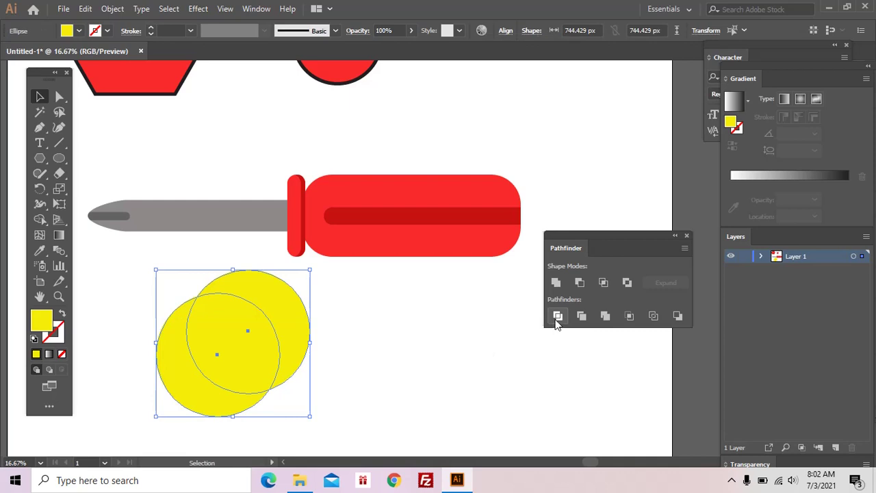
key("a")
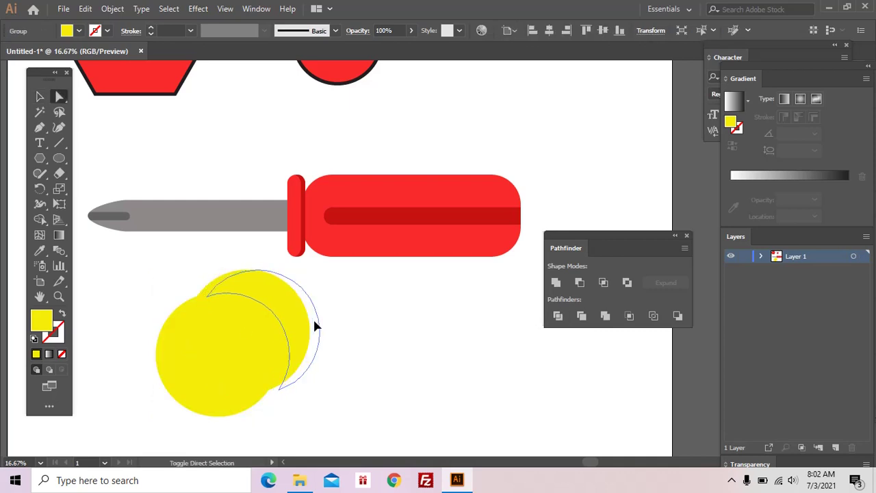
left_click_drag(300, 328, 342, 329)
left_click_drag(241, 349, 145, 291)
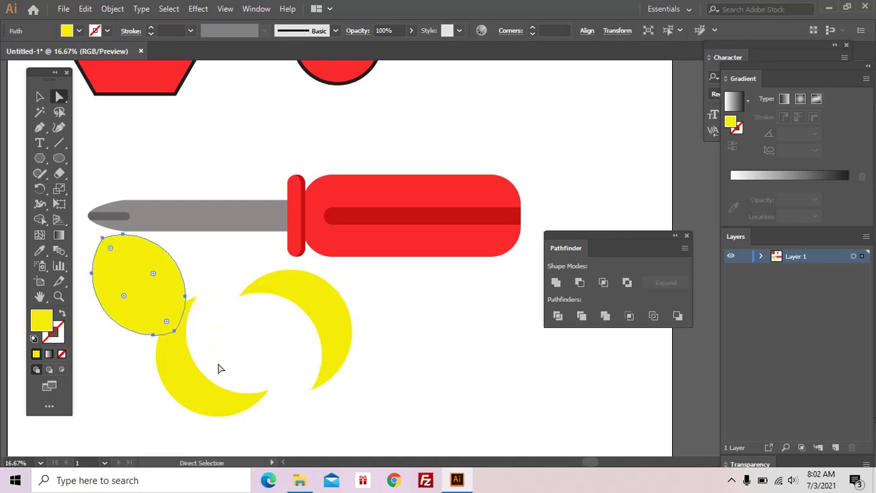
left_click_drag(200, 384, 207, 413)
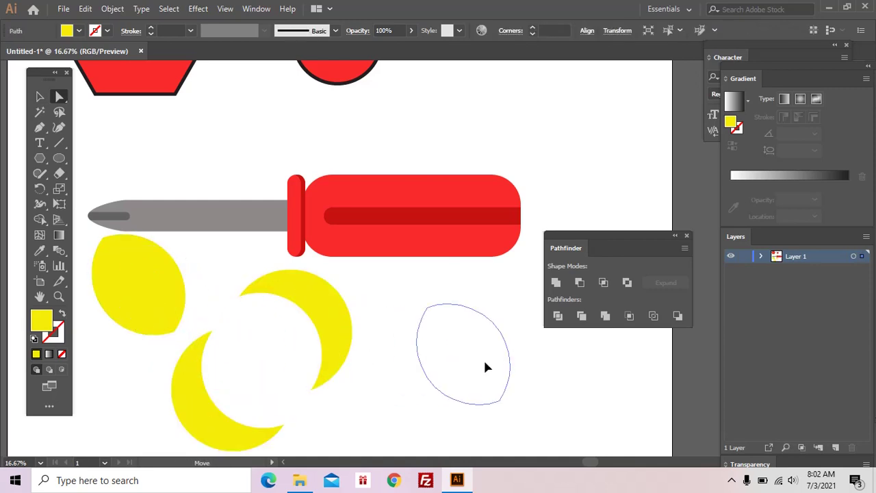
left_click_drag(154, 298, 493, 366)
Delete the extra pieces, leaving one yellow crescent positioned under the screwdriver
left_click(347, 334)
key("Delete")
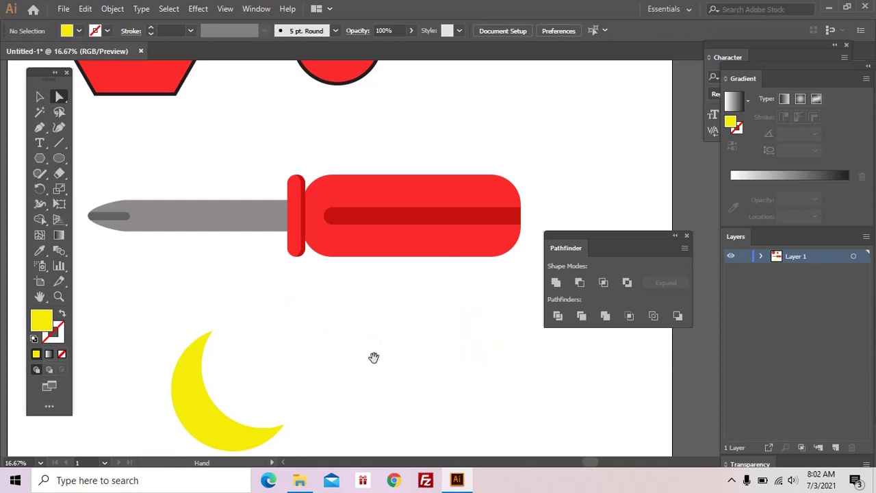
left_click_drag(307, 404, 314, 388)
left_click_drag(214, 418, 241, 373)
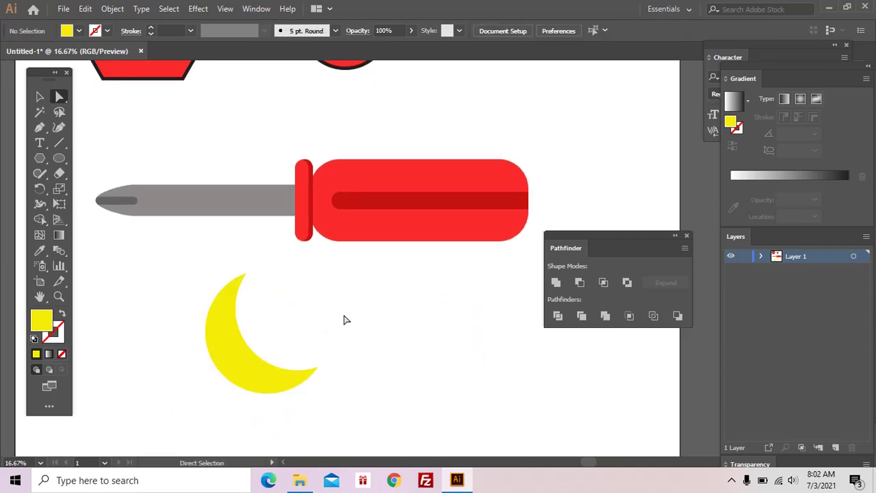
key("z")
left_click(393, 311, "alt")
Delete the red hexagon, the circle and the yellow moon
left_click_drag(413, 315, 366, 365)
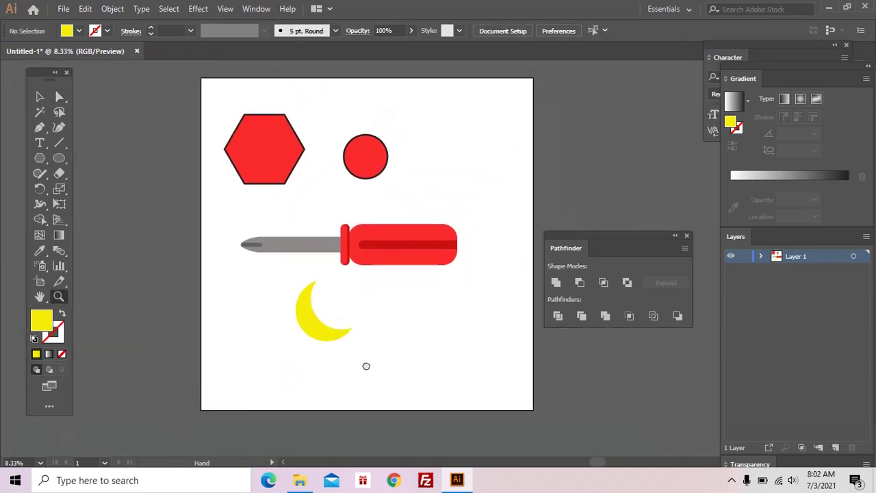
key("v")
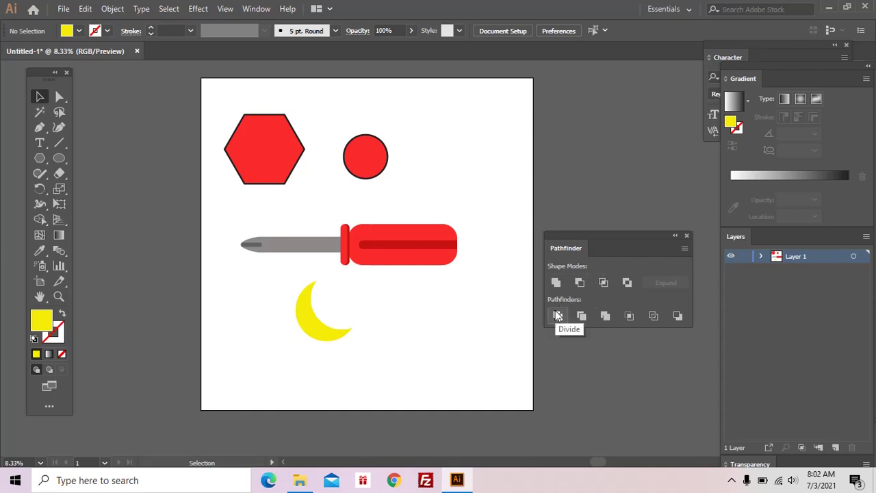
left_click_drag(468, 271, 424, 316)
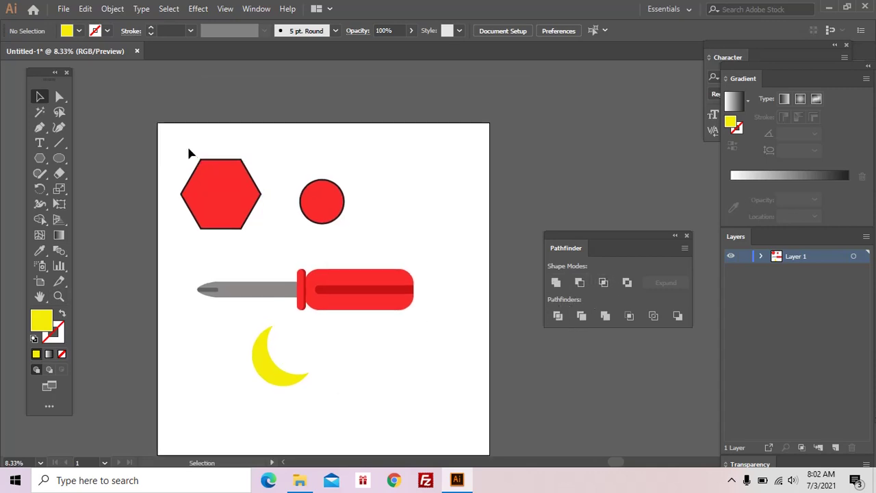
left_click_drag(188, 149, 368, 246)
key("Delete")
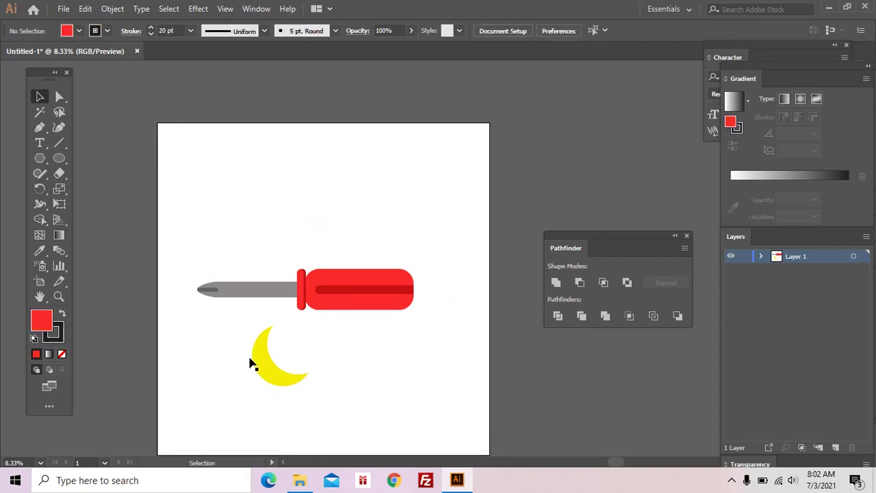
left_click_drag(241, 340, 318, 397)
key("Delete")
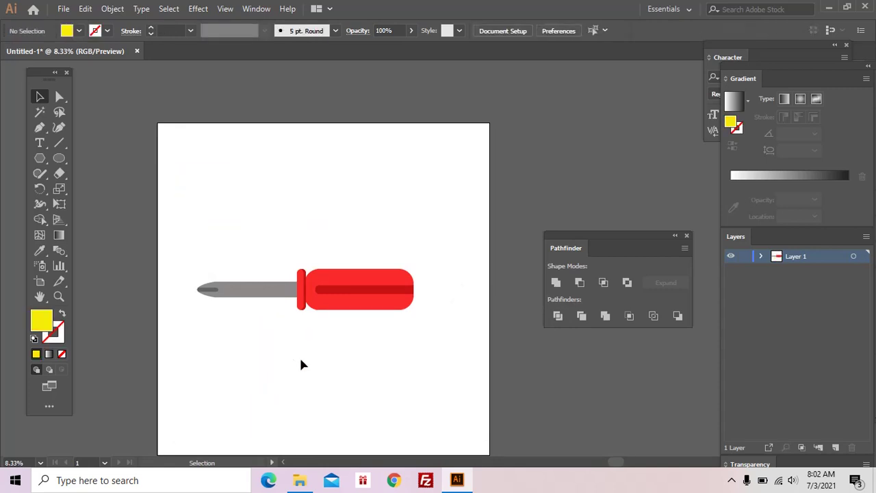
Group the screwdriver parts and move them near the top of the artboard
left_click_drag(172, 249, 438, 335)
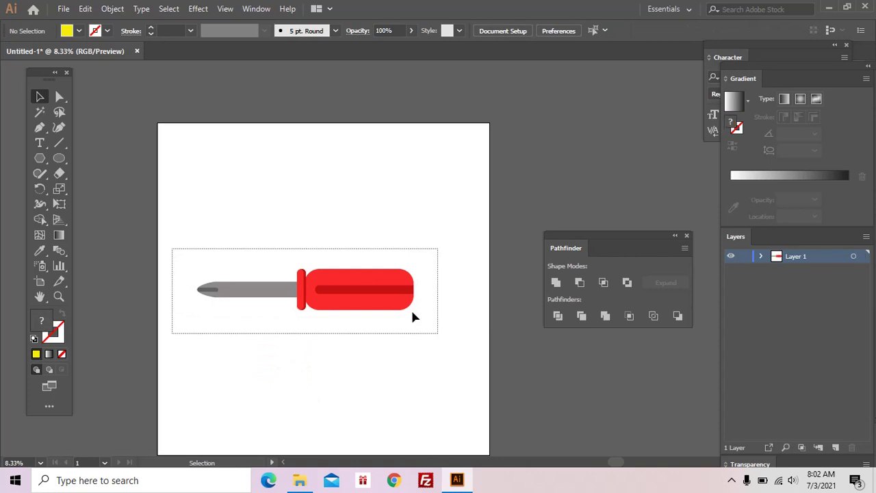
key("ctrl+shift+a")
left_click_drag(267, 295, 281, 190)
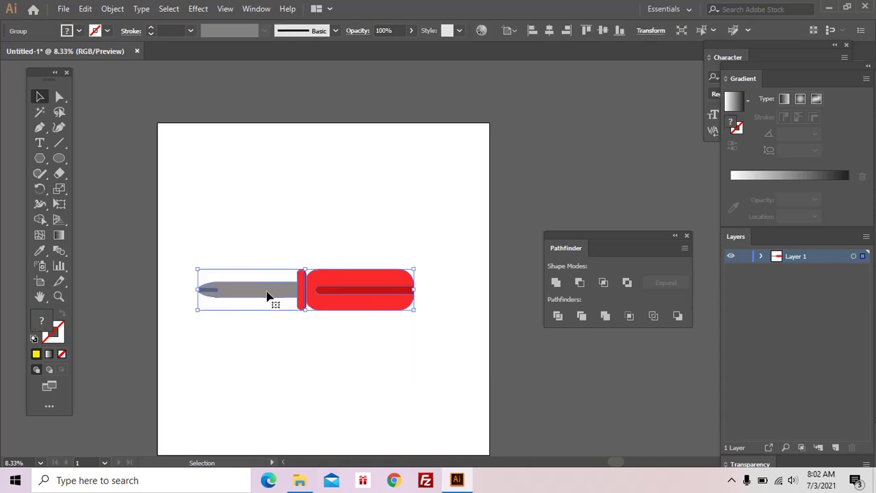
scroll(472, 279, "up", 1)
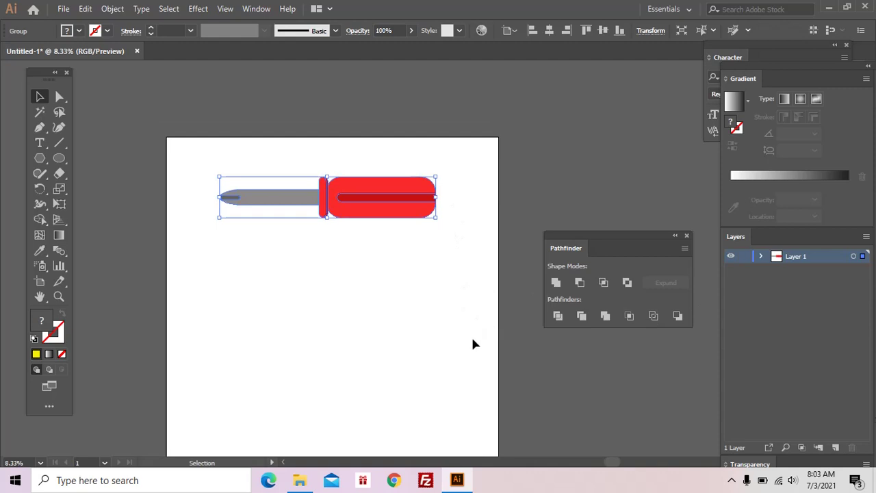
left_click_drag(472, 344, 500, 308)
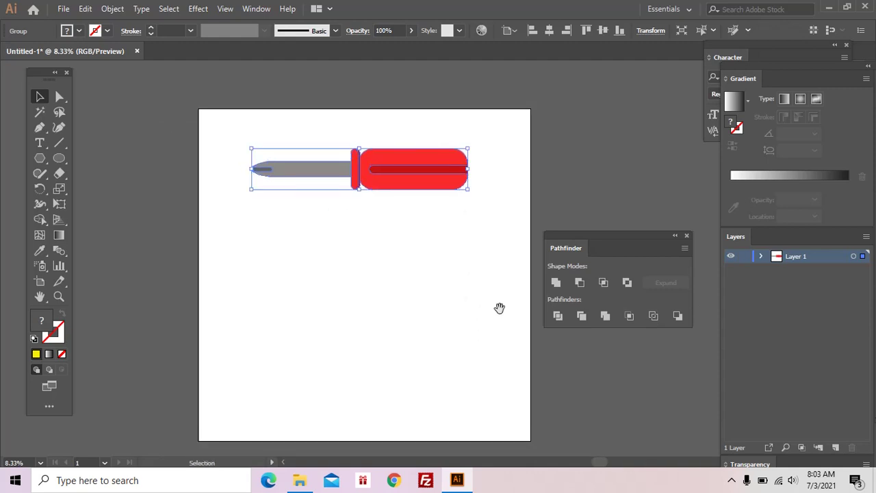
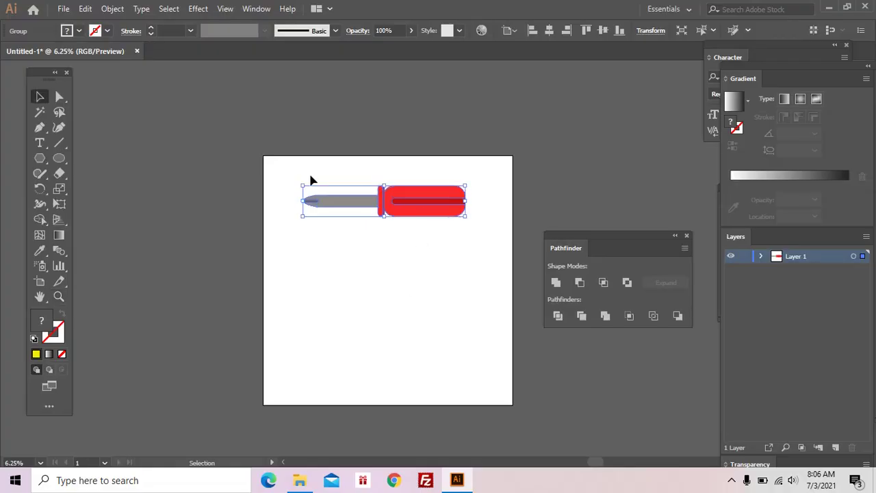
Drag the red screwdriver group up off the artboard
left_click(407, 227)
left_click_drag(414, 211, 413, 124)
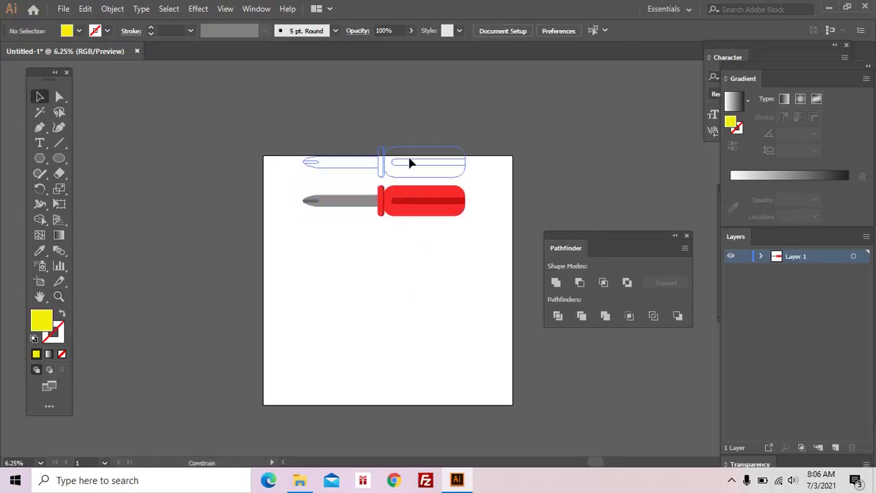
key("z")
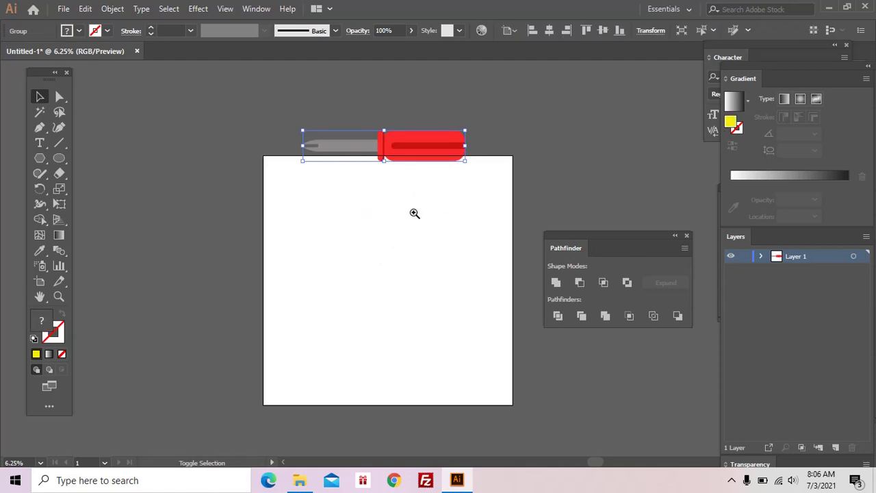
left_click(413, 212)
left_click(416, 232)
key("v")
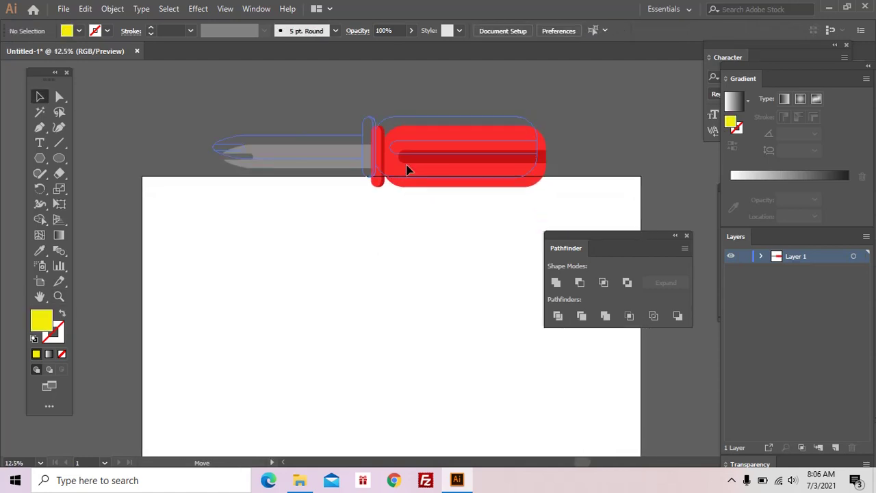
left_click_drag(409, 213, 412, 221)
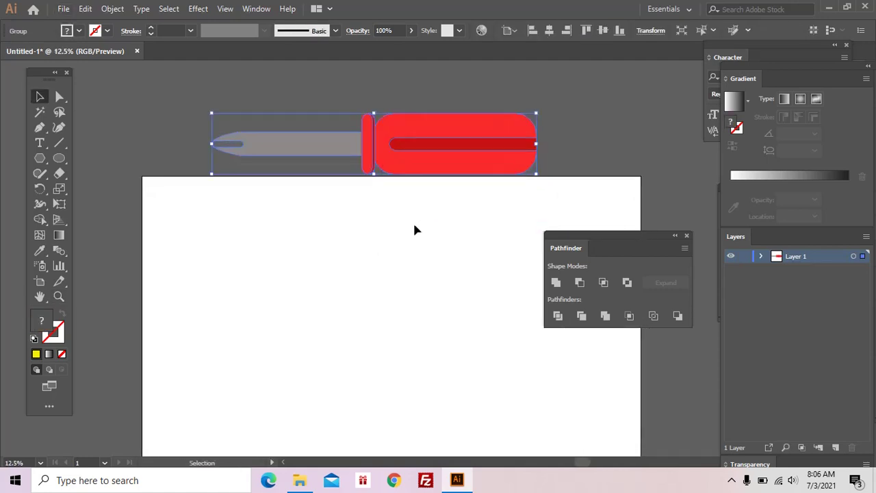
Move the floating Pathfinder panel aside and reframe the view on the artboard
key("z")
left_click(403, 252, "alt")
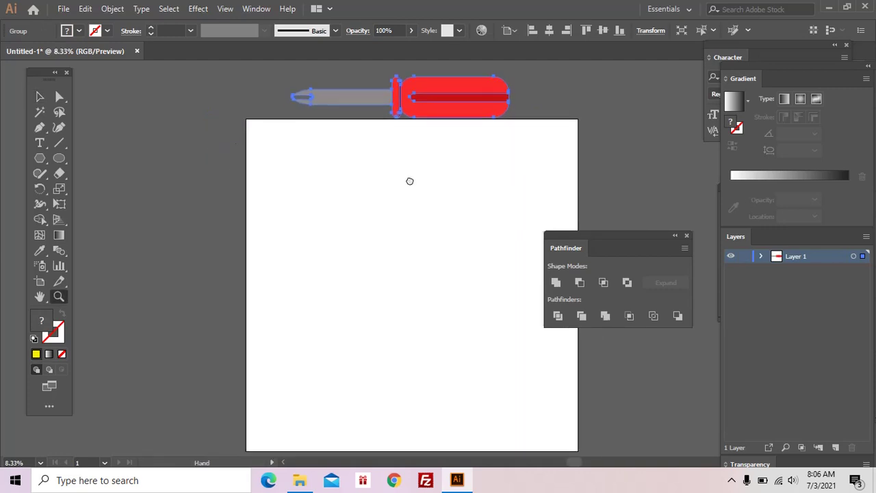
left_click_drag(568, 245, 608, 195)
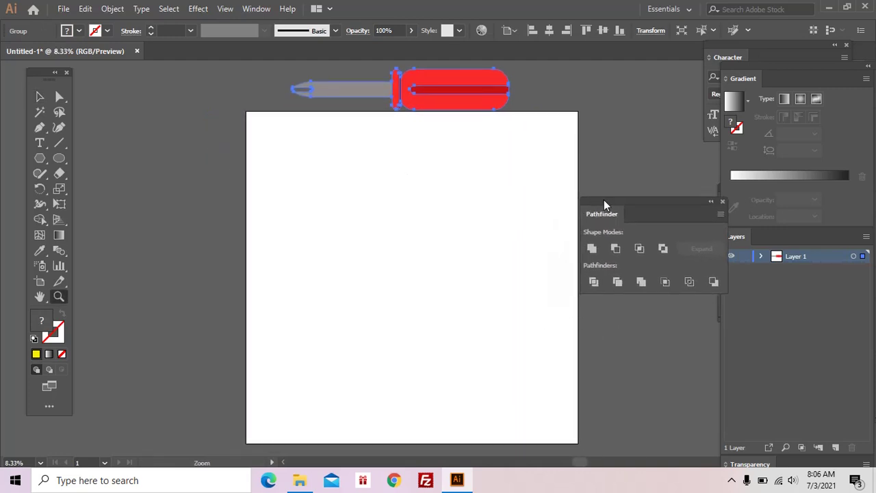
left_click_drag(472, 220, 450, 229)
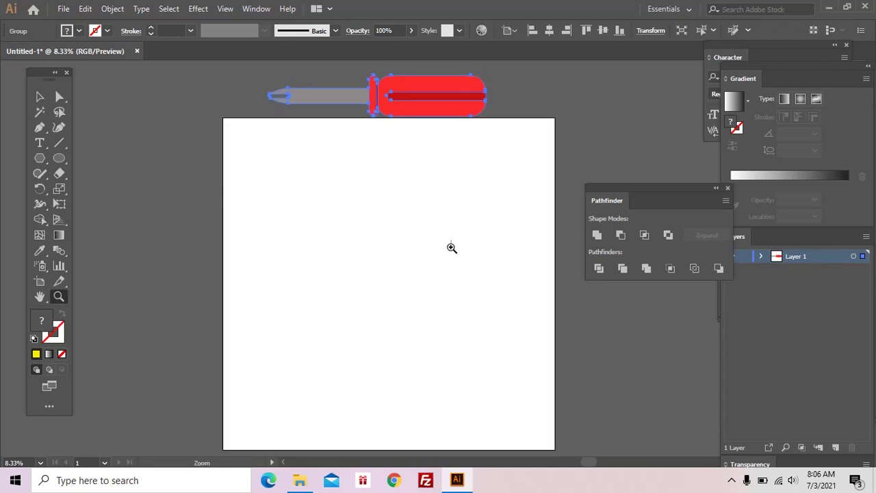
left_click(452, 246)
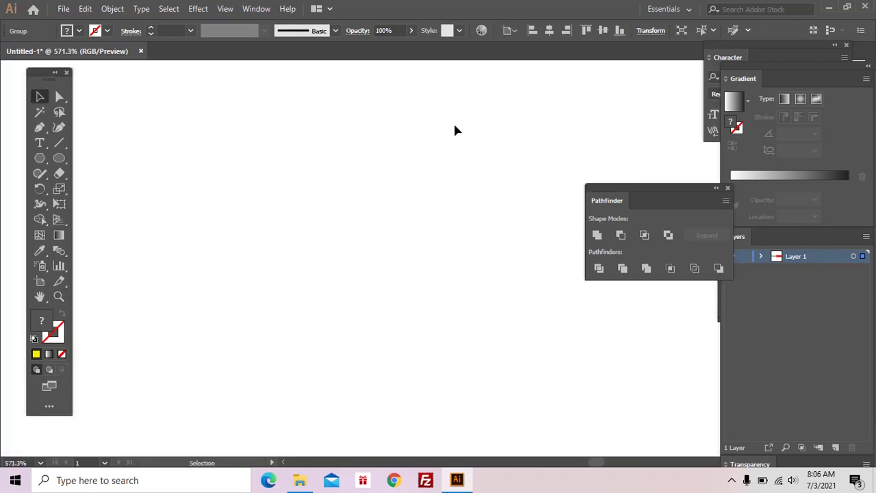
left_click(450, 218, "alt")
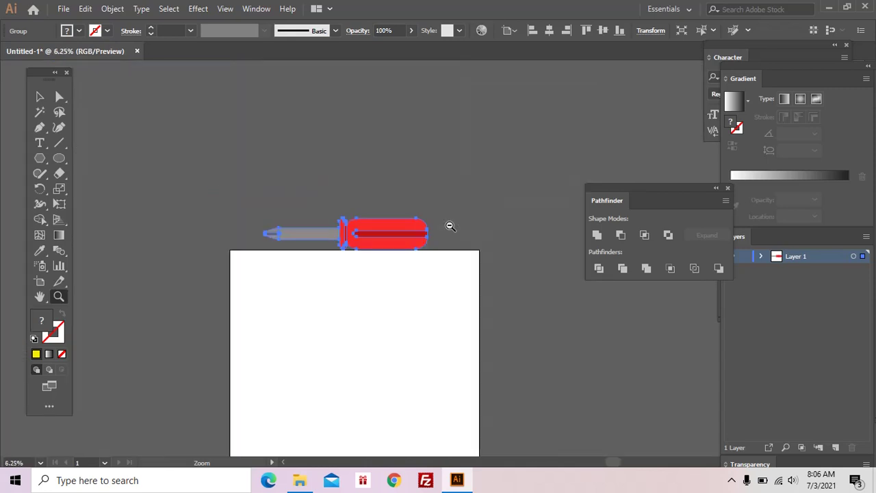
left_click_drag(447, 223, 459, 179)
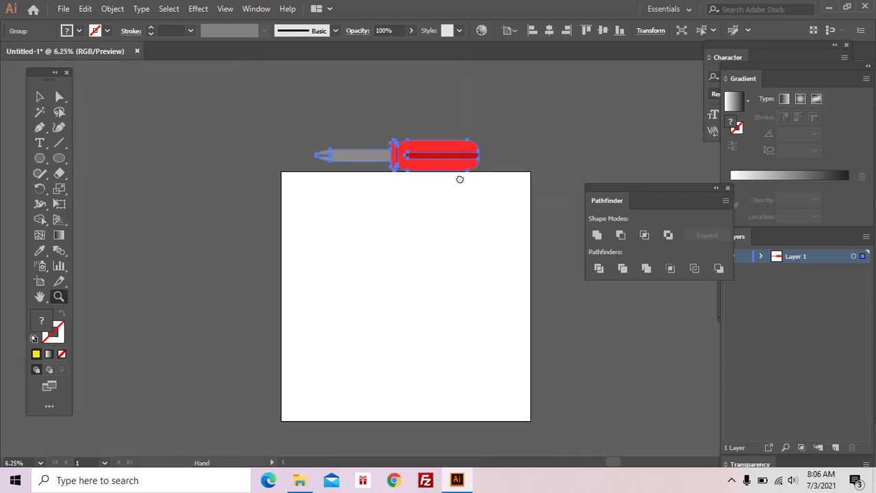
key("v")
scroll(441, 178, "down", 1)
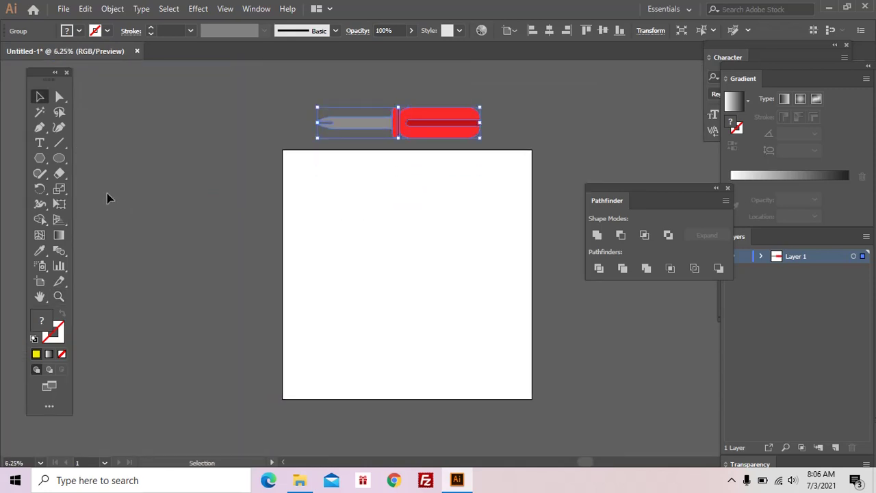
Draw a yellow rectangle near the top middle of the artboard
left_click(59, 158)
right_click(59, 159)
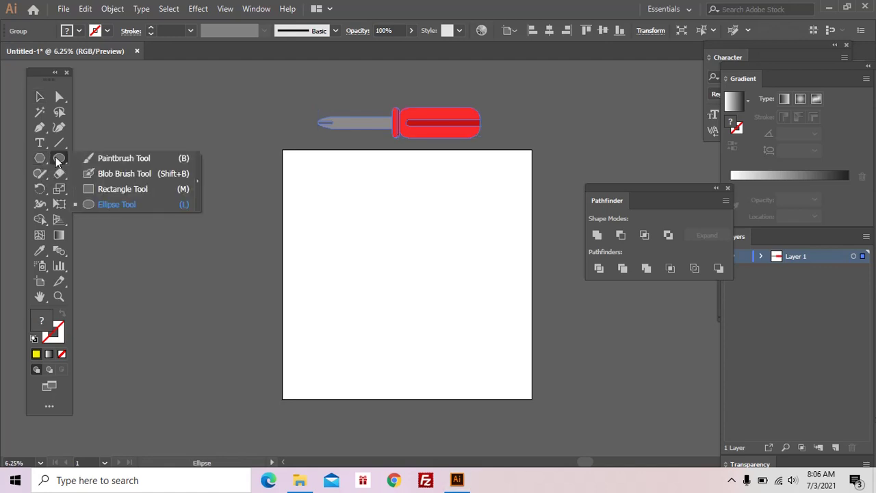
left_click(101, 192)
left_click_drag(385, 185, 448, 276)
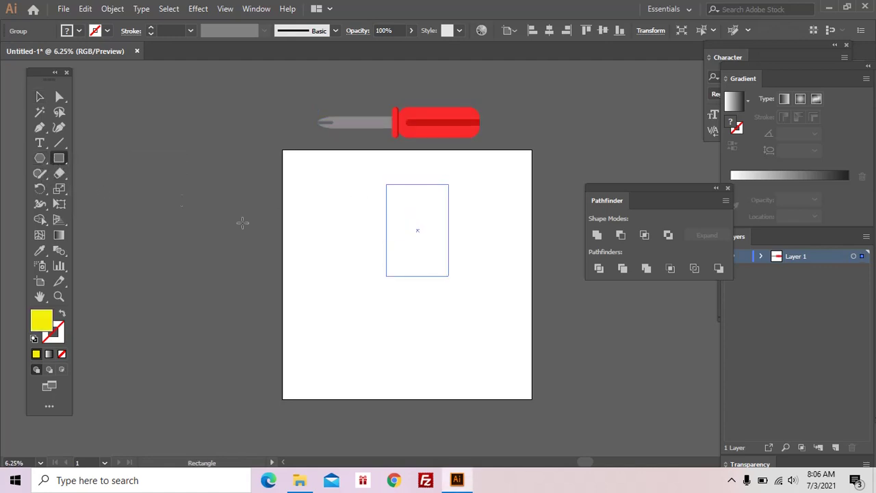
Draw a rounded rectangle to the left of the yellow rectangle
left_click(40, 158)
right_click(39, 158)
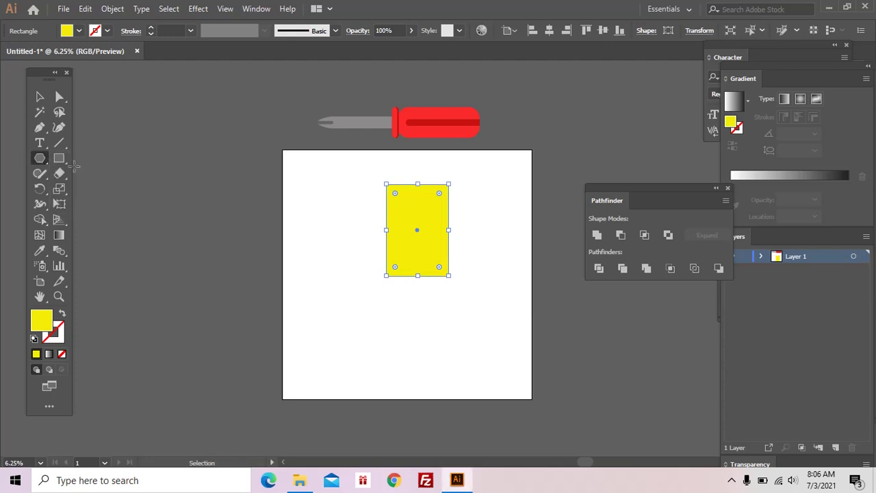
left_click(46, 177)
right_click(46, 177)
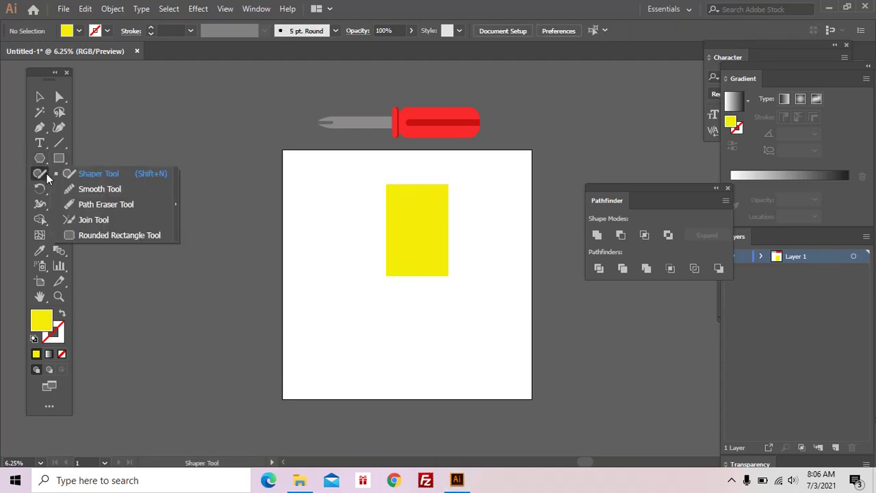
left_click(94, 236)
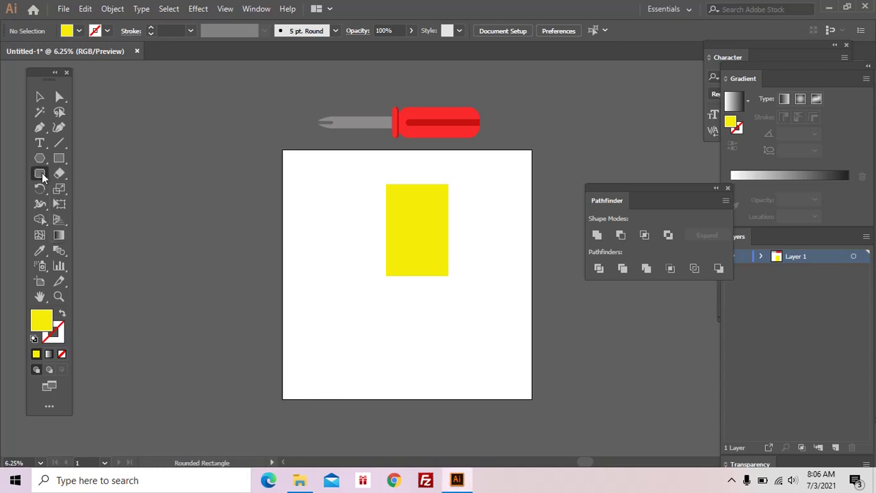
right_click(42, 172)
left_click(86, 236)
left_click_drag(324, 201, 375, 283)
Drag the live-corner widget to maximum radius (399.64 px), turning the rounded rectangle into a pill
key("z")
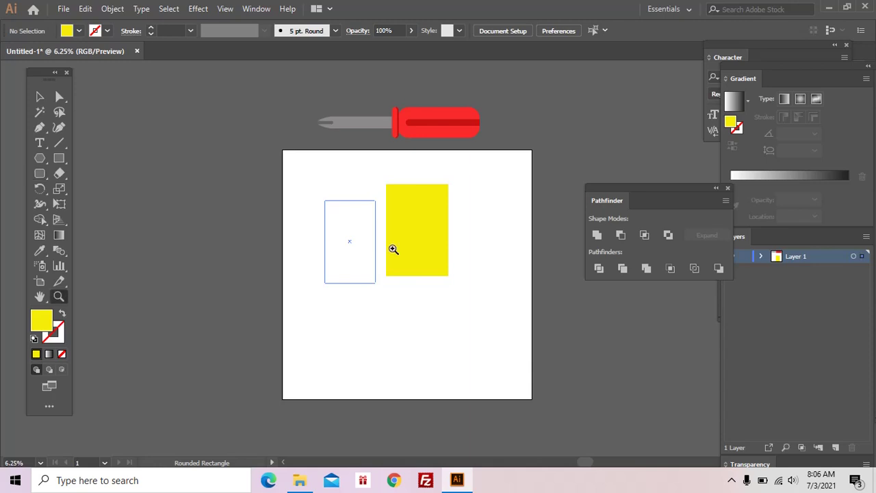
left_click(393, 248)
left_click(448, 244)
key("a")
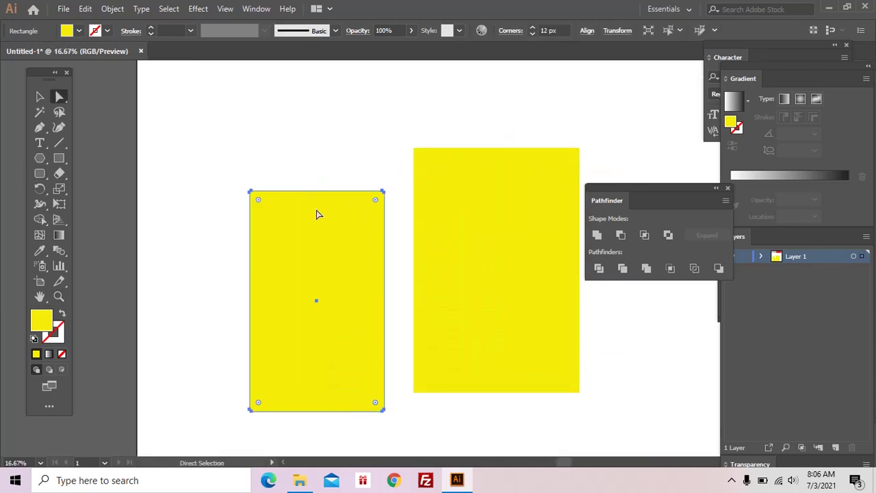
left_click_drag(263, 200, 276, 303)
Delete the plain yellow rectangle
key("ctrl+minus")
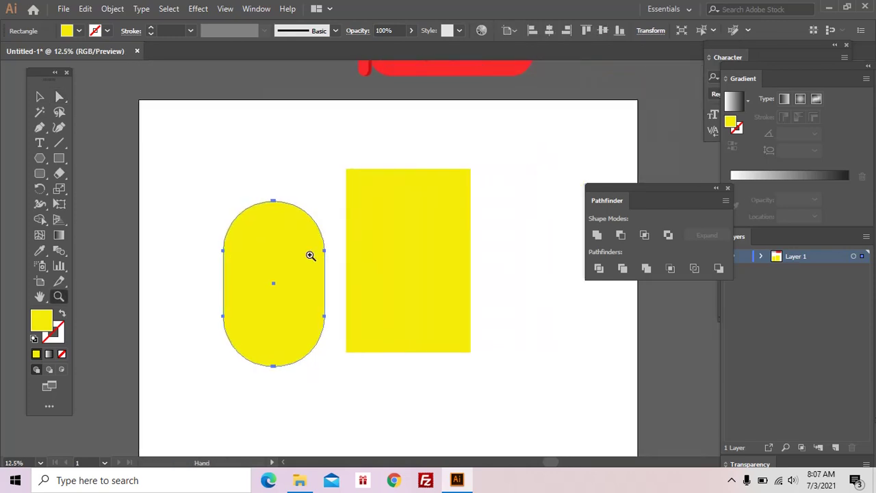
key("v")
left_click_drag(376, 240, 395, 260)
key("z")
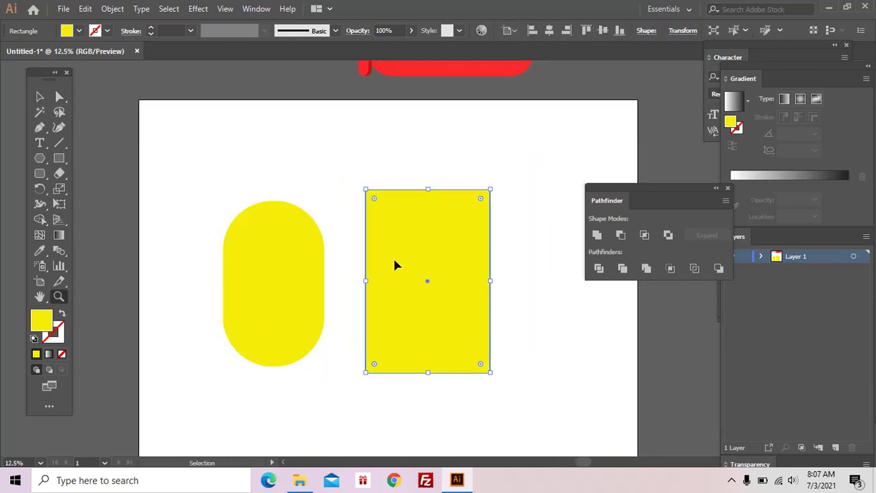
key("Delete")
key("ctrl+minus")
Move the yellow pill toward the middle of the artboard
left_click_drag(421, 254, 372, 260)
key("v")
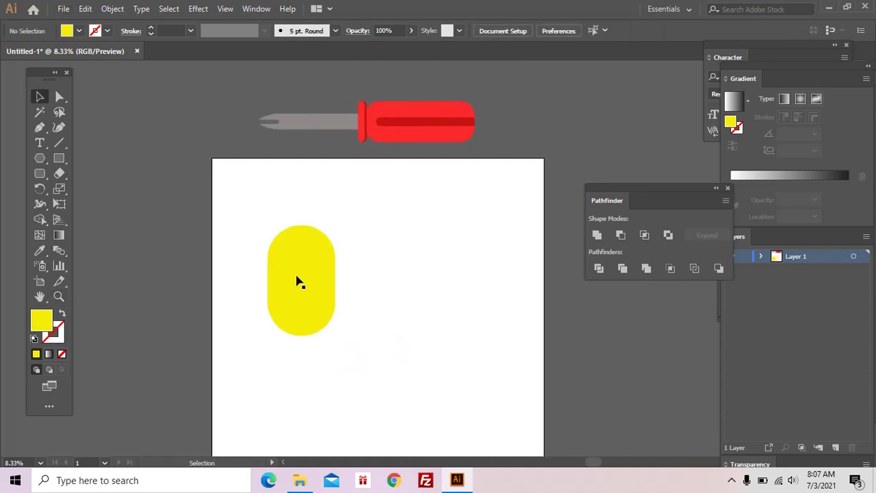
left_click_drag(297, 279, 374, 264)
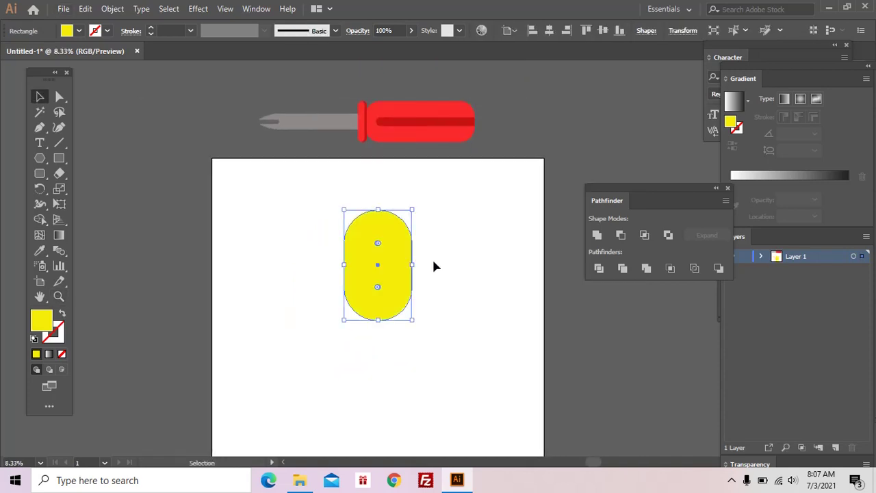
left_click(434, 283)
Inspect the pill's anchor points, then reselect the pill
key("z")
key("ctrl+plus")
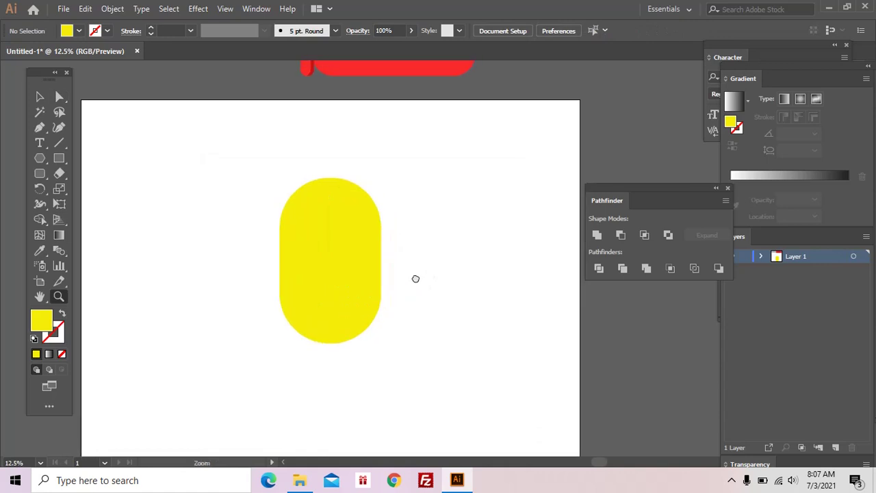
key("ctrl+minus")
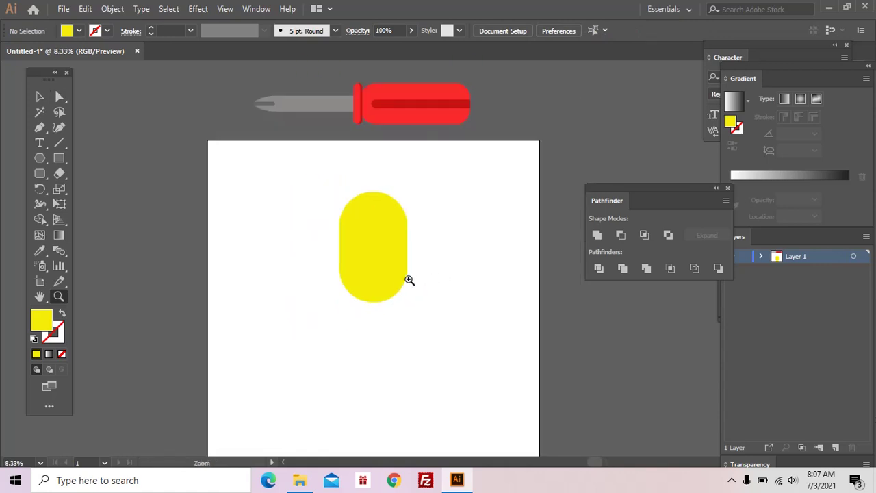
key("a")
left_click(397, 276)
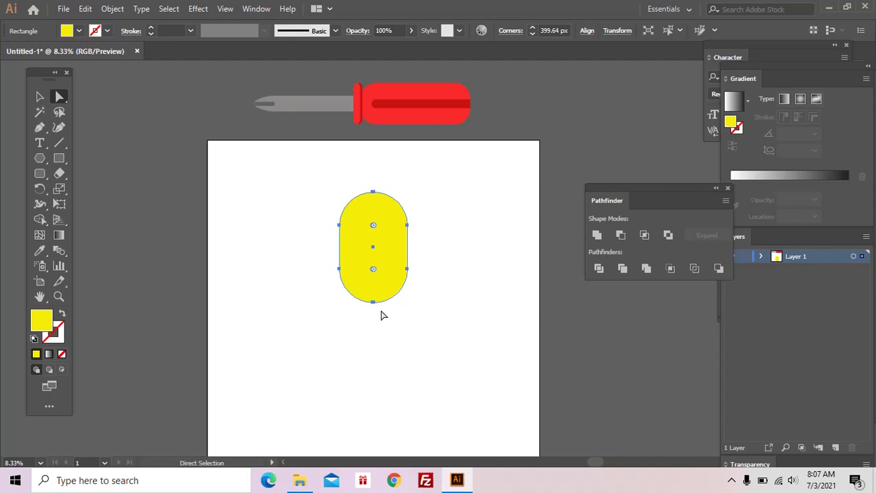
left_click(301, 315)
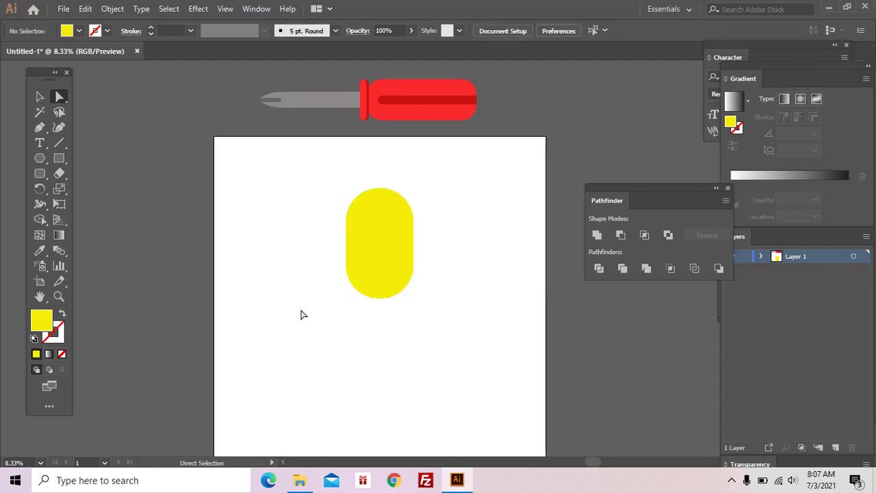
left_click(375, 260)
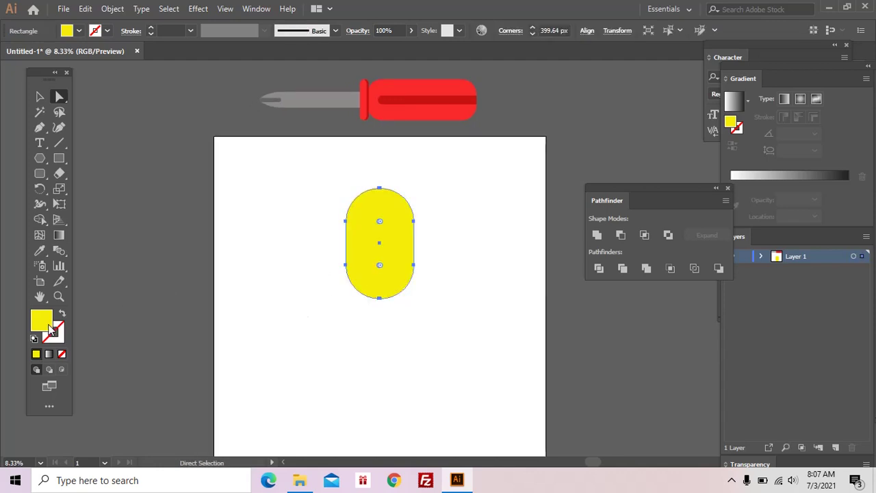
Fill the pill with black
double_click(48, 326)
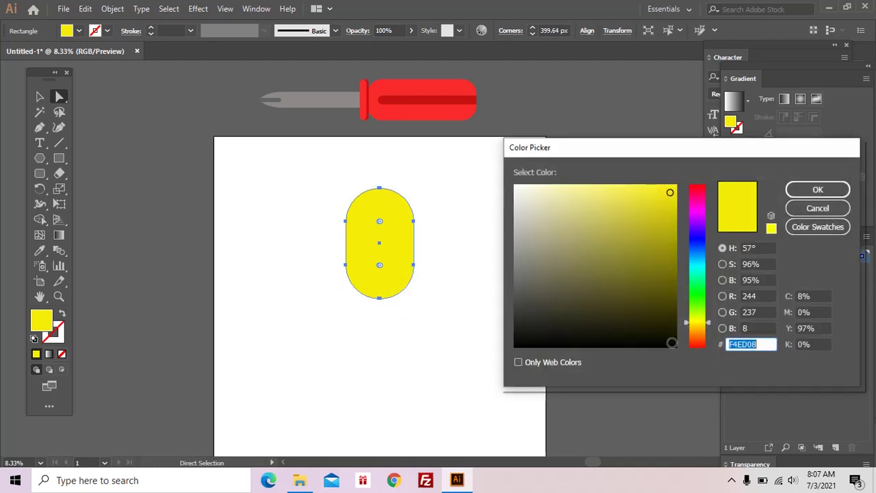
left_click(671, 343)
left_click(790, 190)
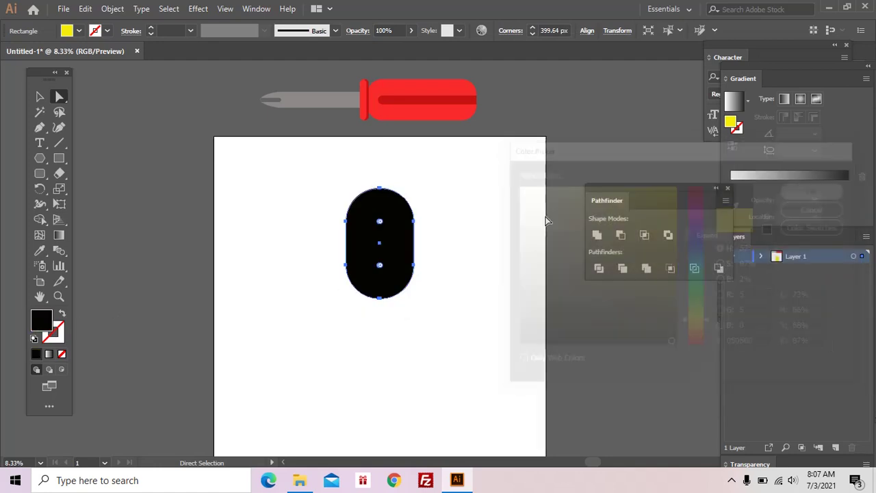
Select the black pill and its anchor points, then zoom in on the body
left_click(387, 230)
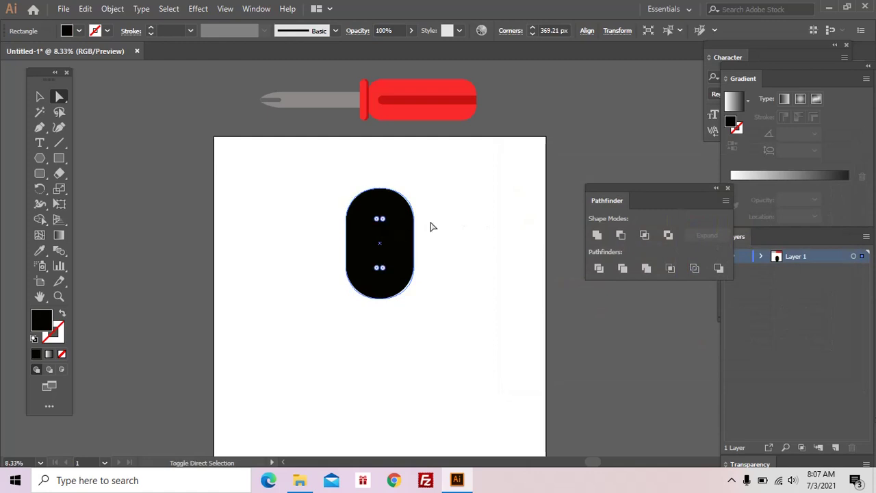
key("v")
mouse_move(314, 329)
left_mouse_down()
mouse_move(431, 263)
mouse_move(416, 276)
left_mouse_up()
key("a")
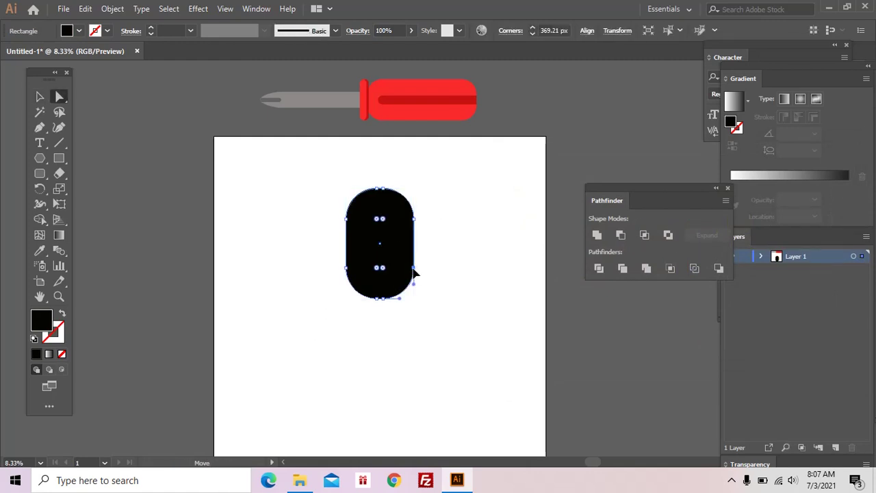
left_click(414, 269)
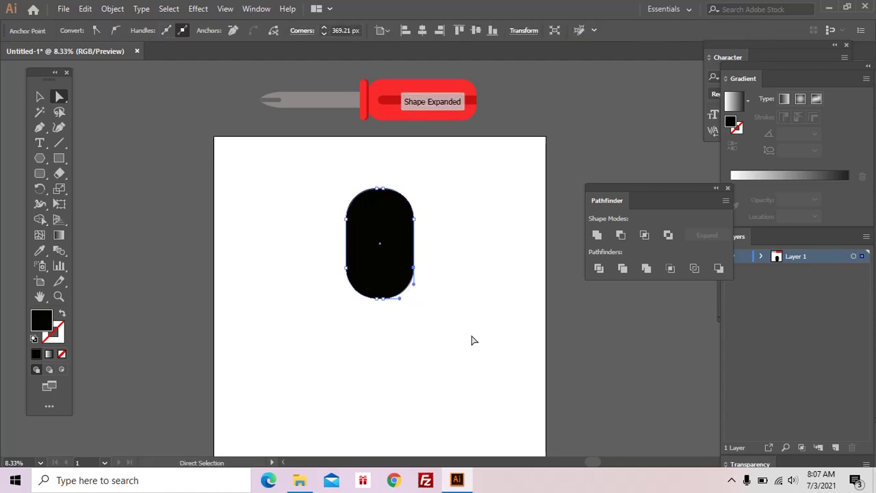
left_click(454, 299)
key("z")
left_click(451, 261)
left_click_drag(474, 349, 491, 323)
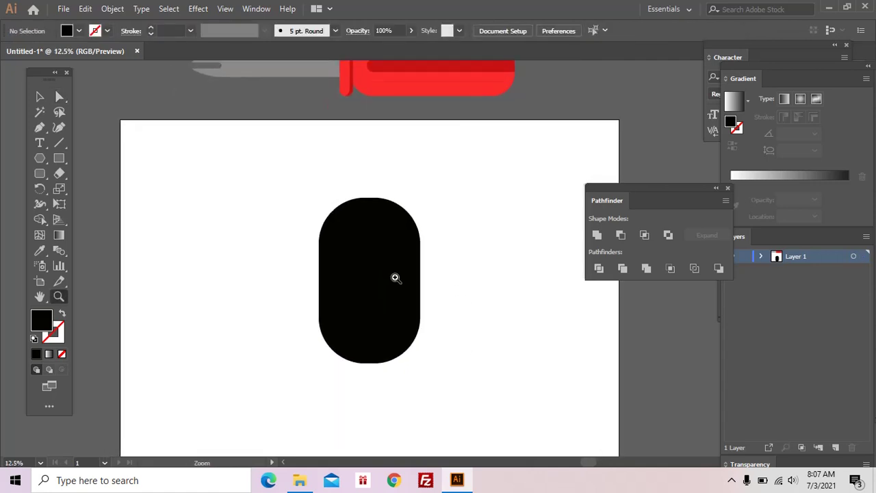
Drag the black pill body slightly to the left
key("v")
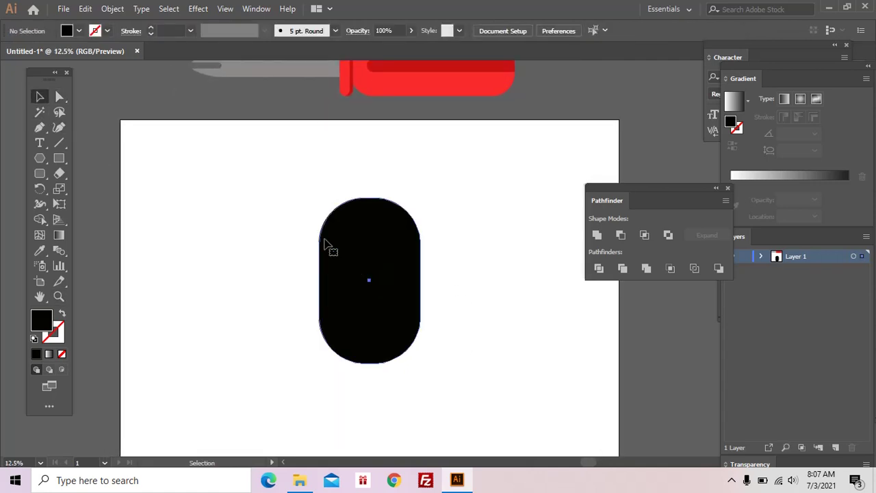
left_click(326, 245)
mouse_move(368, 260)
left_mouse_down()
mouse_move(317, 255)
mouse_move(351, 231)
left_mouse_up()
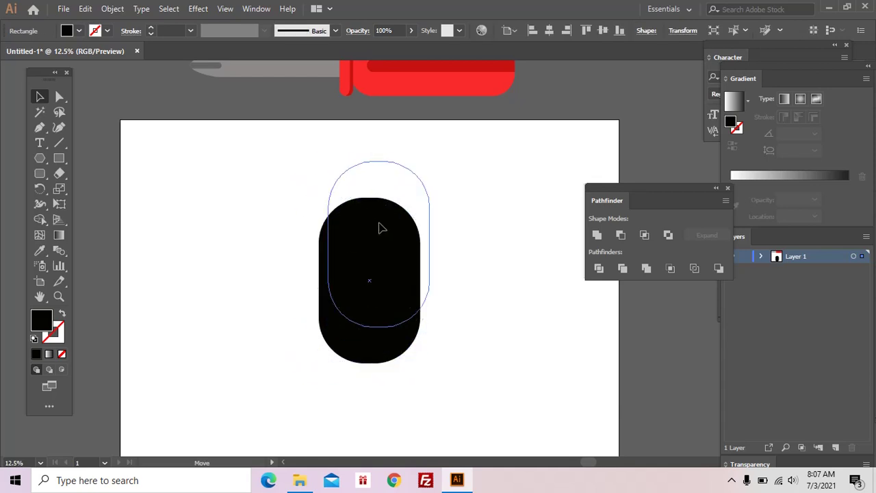
left_click_drag(354, 233, 365, 254)
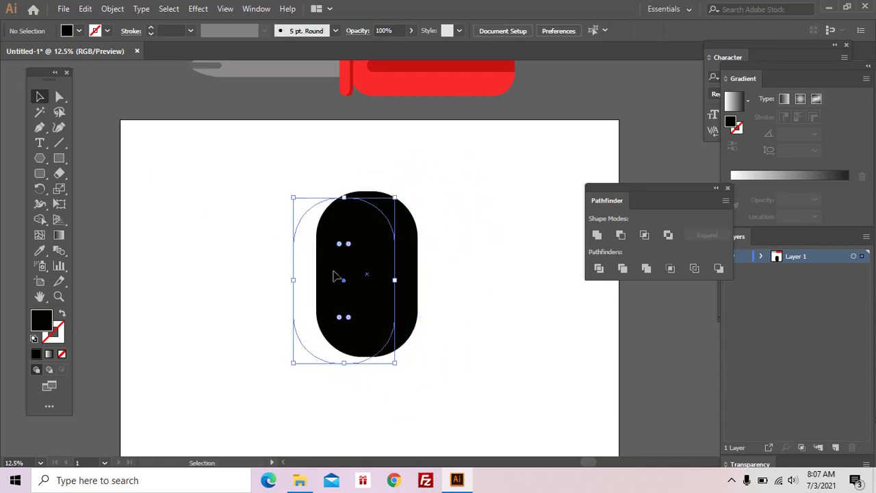
left_click_drag(356, 268, 336, 274)
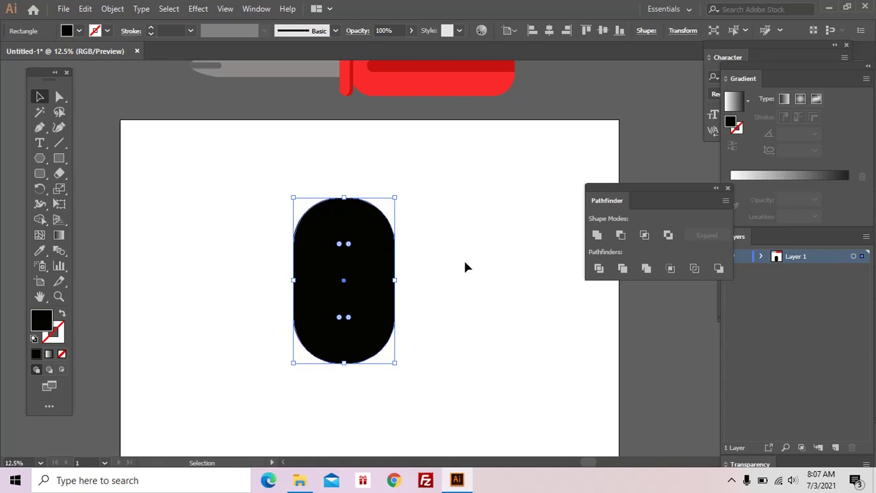
left_click(399, 273)
mouse_move(364, 280)
left_mouse_down()
mouse_move(386, 269)
mouse_move(383, 277)
mouse_move(370, 255)
left_mouse_up()
Marquee the pill's bottom anchors and drag them up to shorten the black body
key("a")
left_click(279, 315)
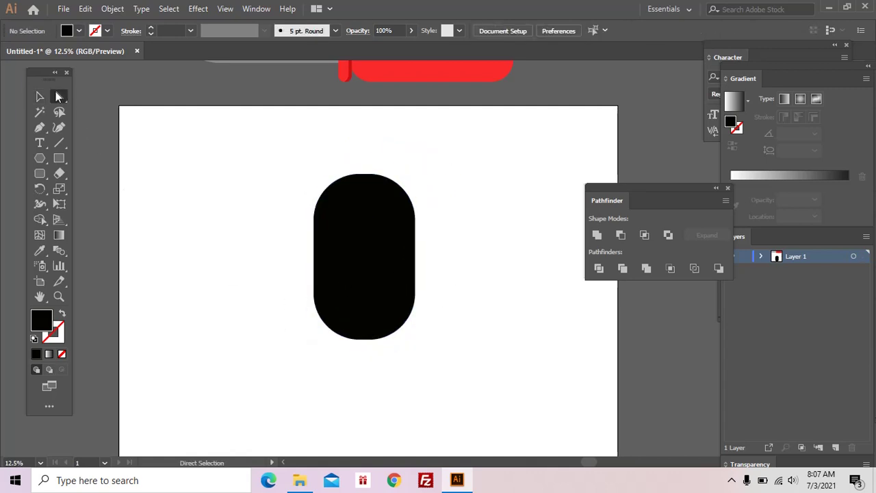
left_click_drag(55, 95, 97, 96)
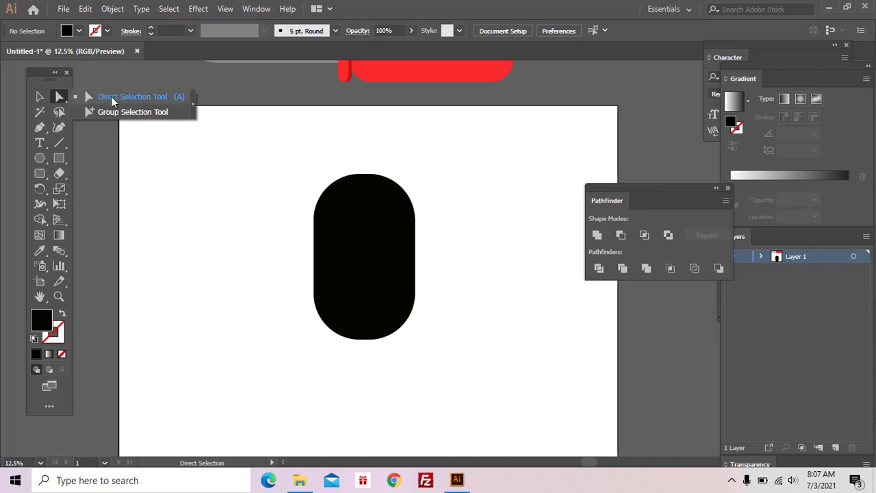
left_click(282, 320)
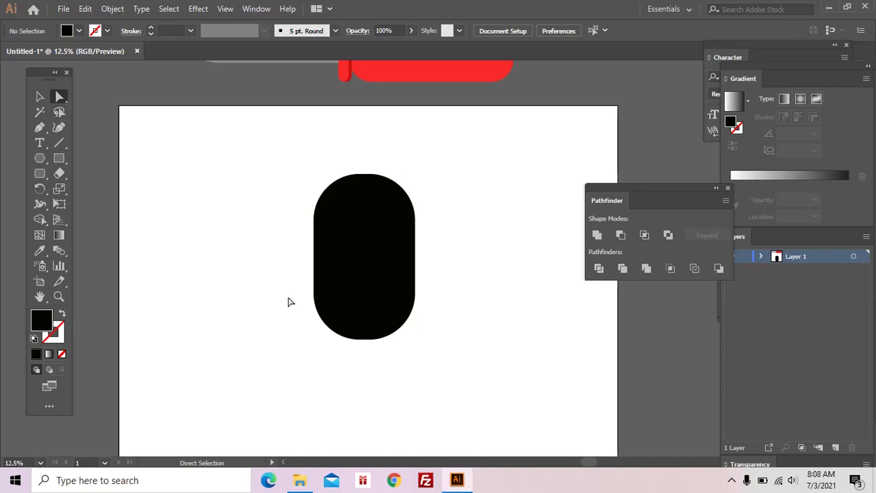
mouse_move(293, 272)
left_mouse_down()
mouse_move(401, 374)
mouse_move(428, 379)
mouse_move(417, 312)
mouse_move(414, 319)
mouse_move(454, 313)
mouse_move(356, 316)
mouse_move(411, 322)
left_mouse_up()
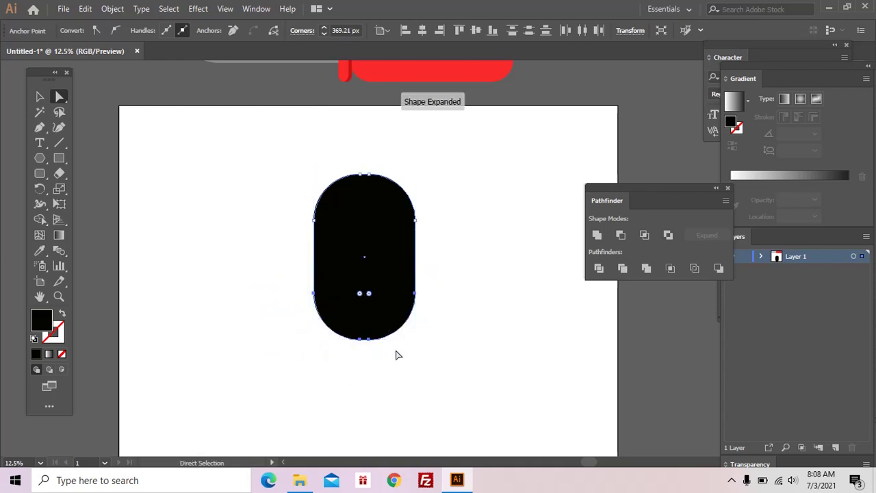
mouse_move(301, 374)
left_mouse_down()
mouse_move(421, 296)
mouse_move(417, 285)
left_mouse_up()
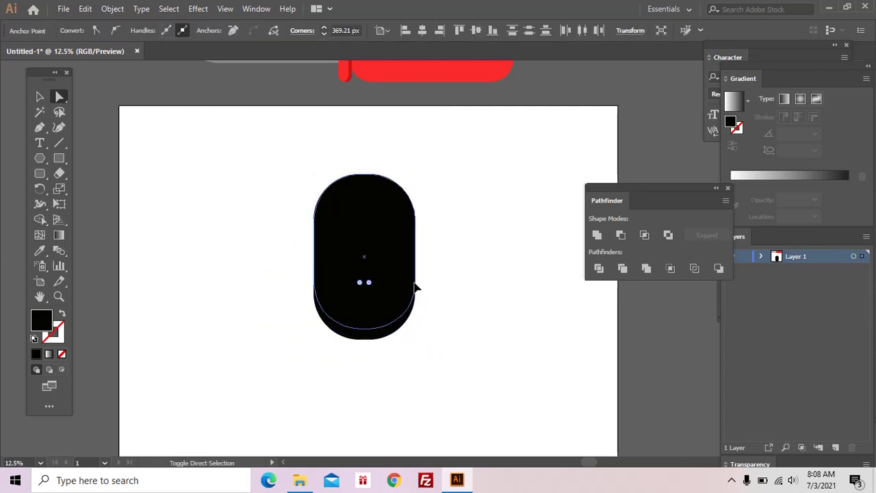
key("ctrl+shift+a")
left_click(434, 274)
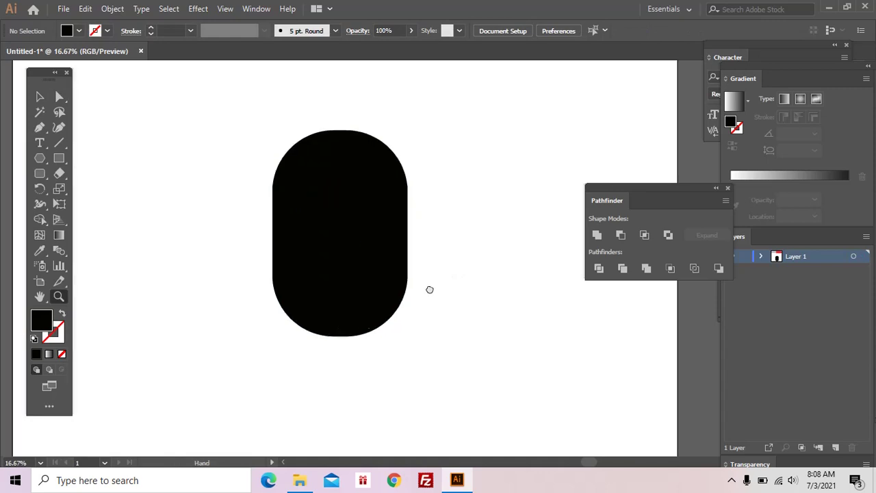
left_click(388, 299)
left_click(443, 267)
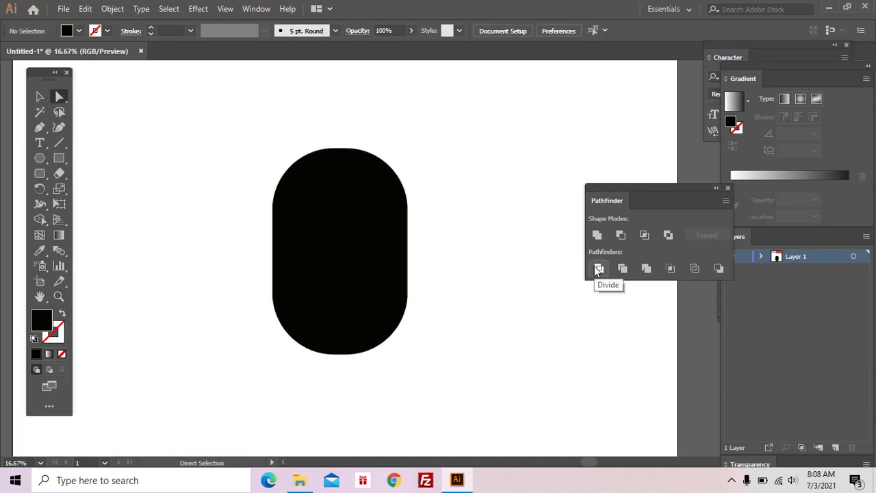
left_click(59, 158)
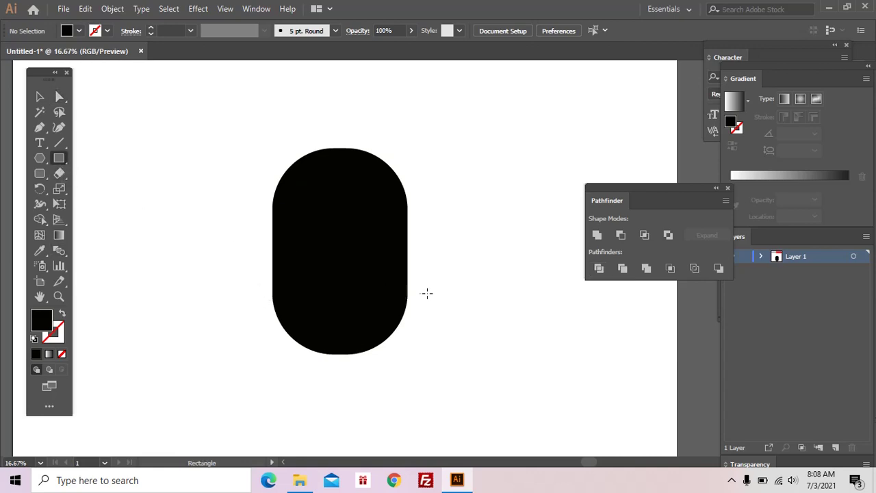
Set the fill to dark grey #515150 and draw a thin bar across the pill's left edge
double_click(46, 323)
left_click(516, 295)
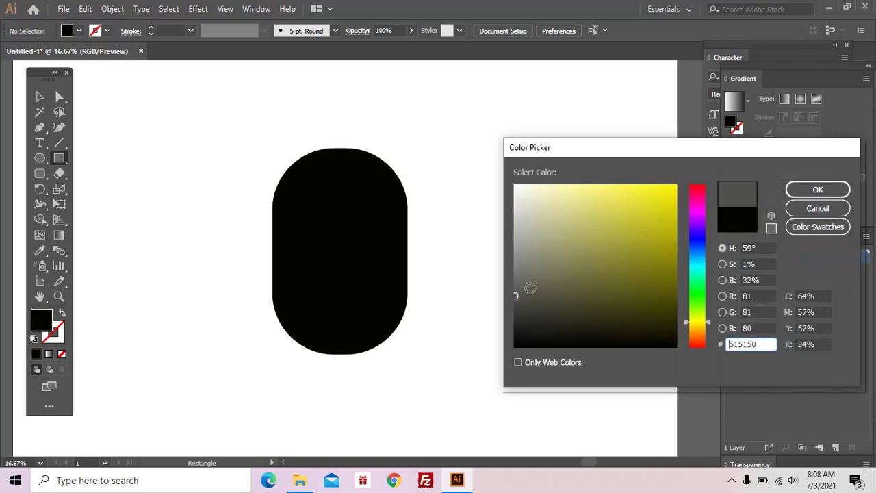
left_click(798, 190)
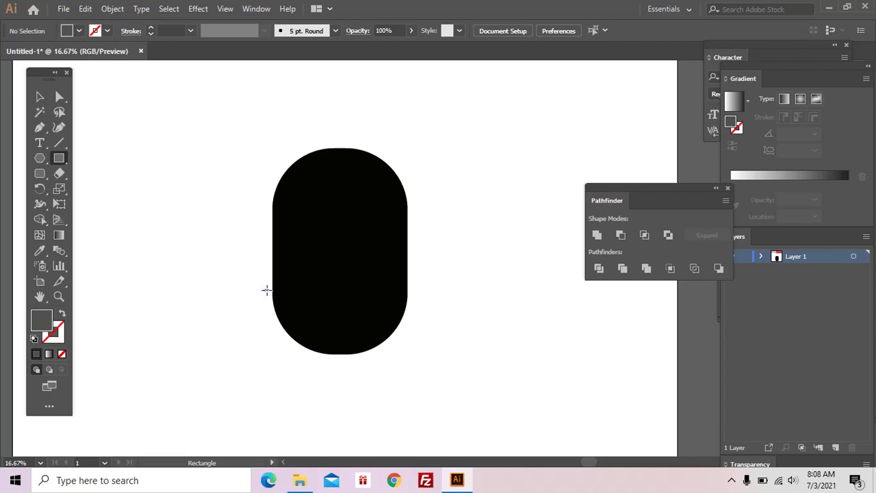
left_click_drag(267, 291, 316, 299)
key("z")
mouse_move(313, 299)
left_mouse_down()
mouse_move(433, 287)
mouse_move(360, 307)
mouse_move(444, 307)
left_mouse_up()
left_click(342, 301)
key("v")
Group the three grey belt bars and nudge the group slightly left
left_click(356, 301, "shift")
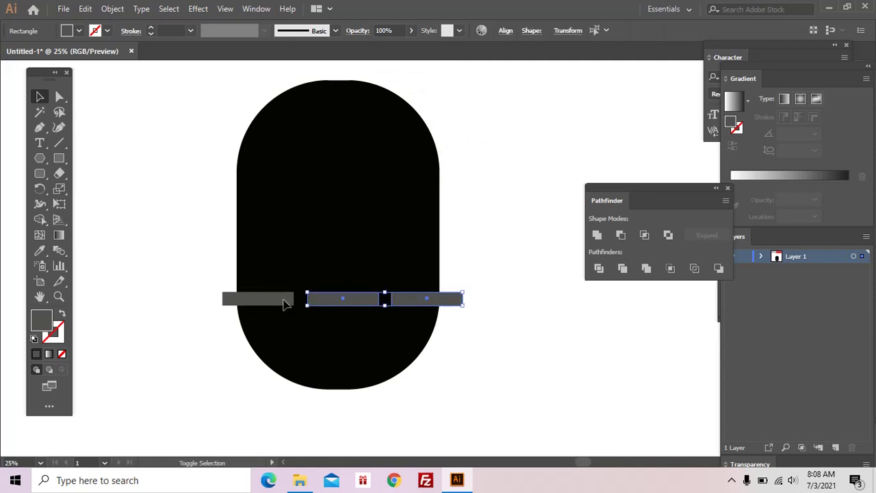
left_click(285, 301, "shift")
key("ctrl+g")
left_click_drag(324, 306, 319, 306)
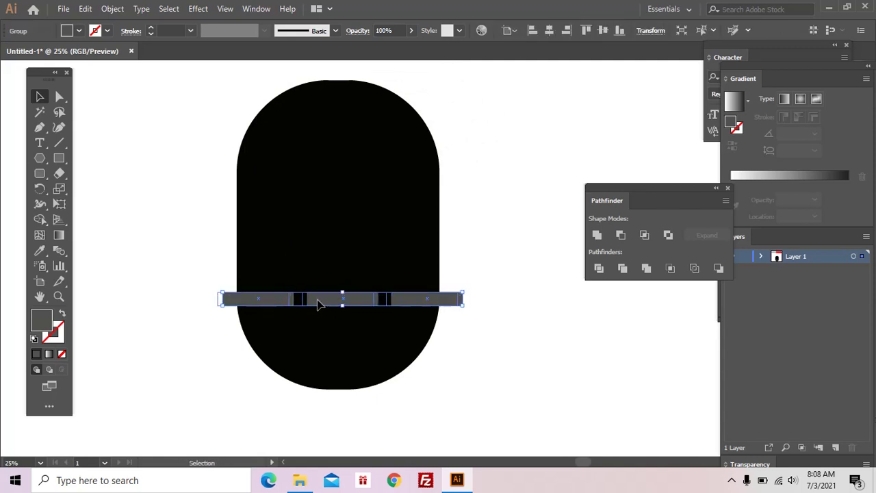
Alt-drag a copy of the pill with its belt bars to the right
left_click_drag(202, 180, 465, 371)
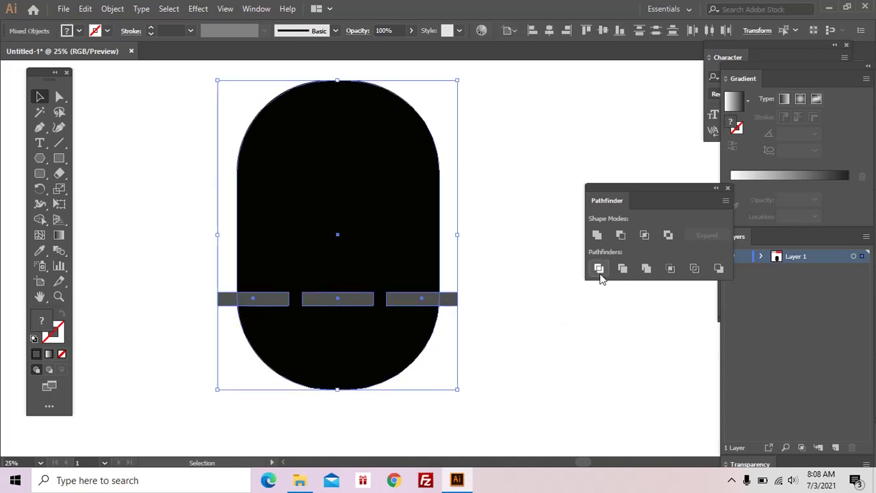
left_click(553, 312)
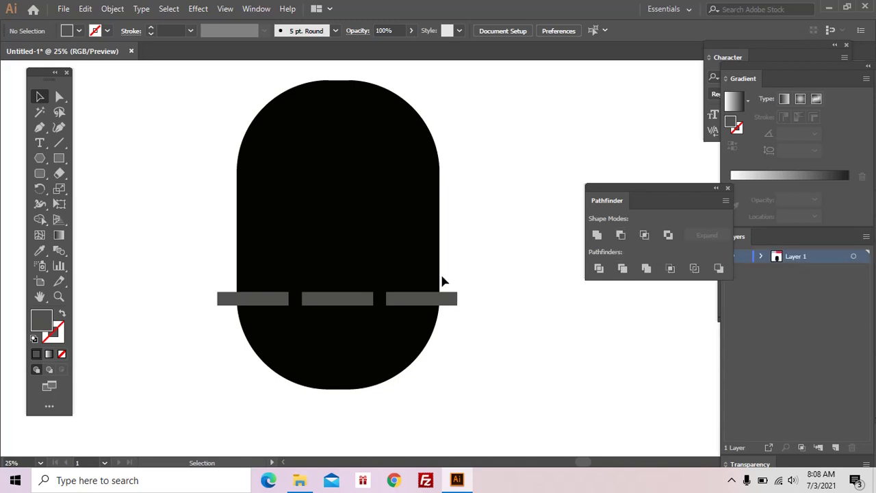
key("ctrl+minus")
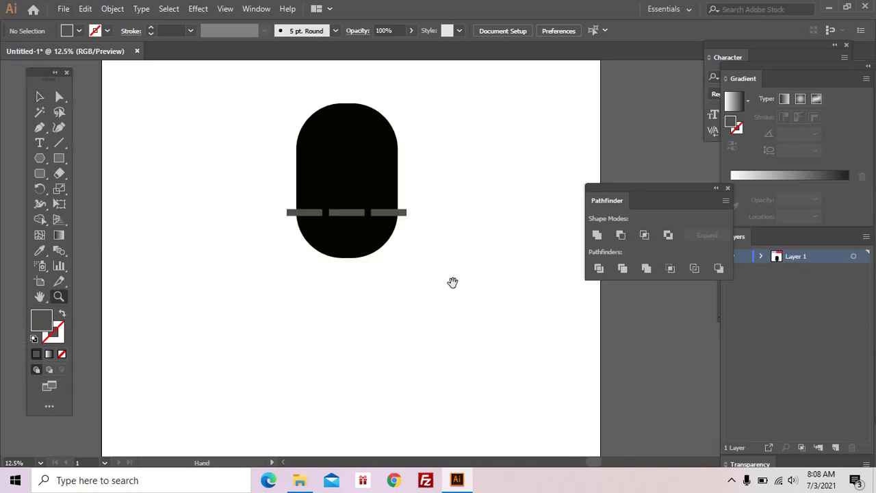
left_click_drag(453, 283, 384, 332)
key("v")
left_click_drag(180, 141, 396, 316)
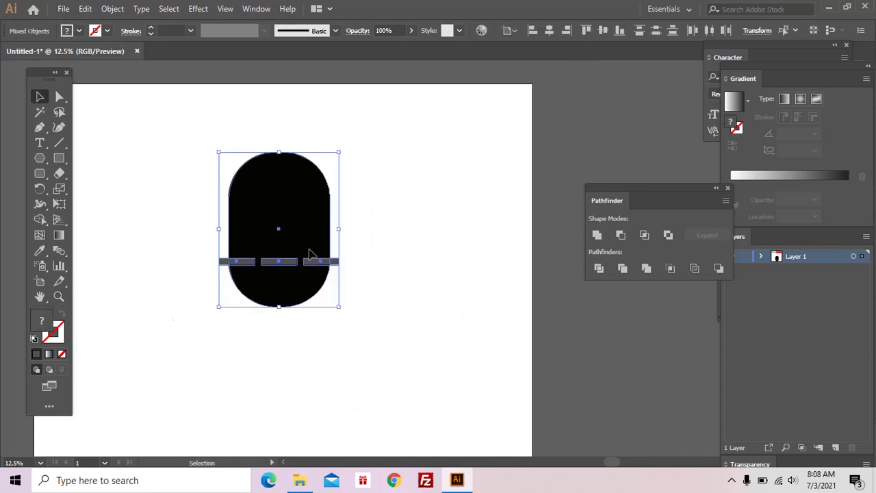
left_click_drag(309, 254, 452, 315)
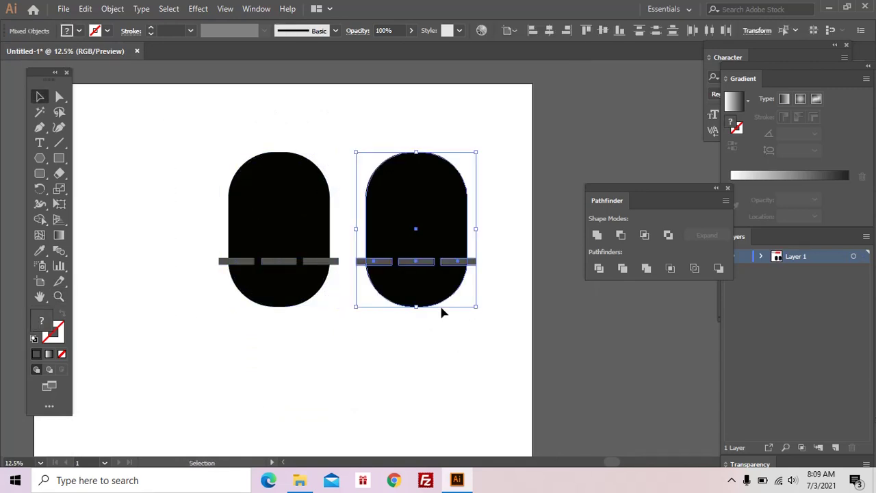
Zoom into the duplicate pill and select its body, undoing an accidental move
key("z")
left_click(432, 293)
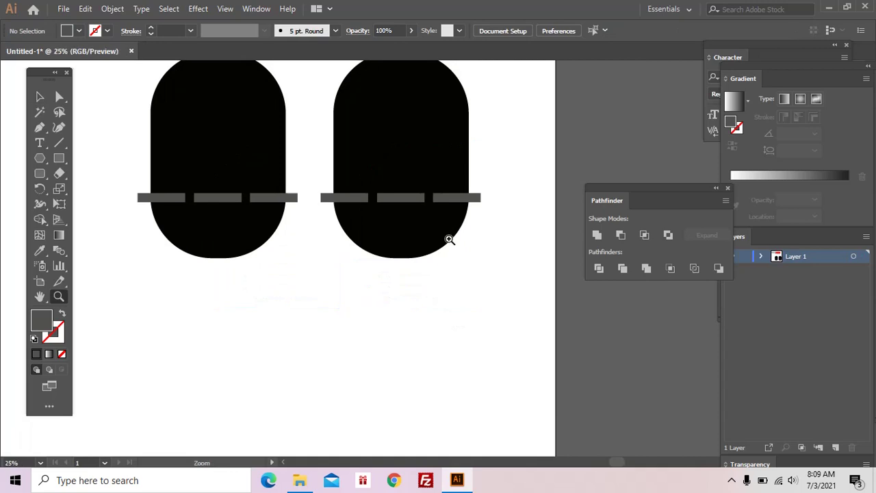
left_click(449, 239)
key("v")
left_click(430, 229)
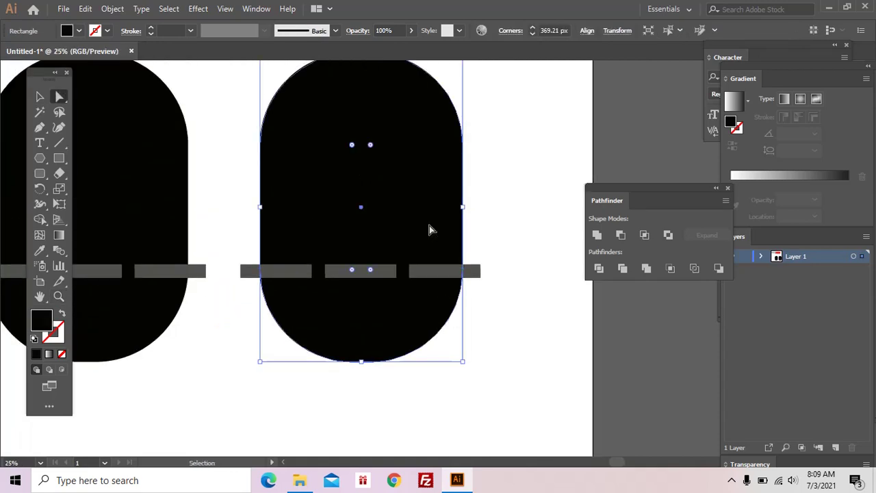
key("a")
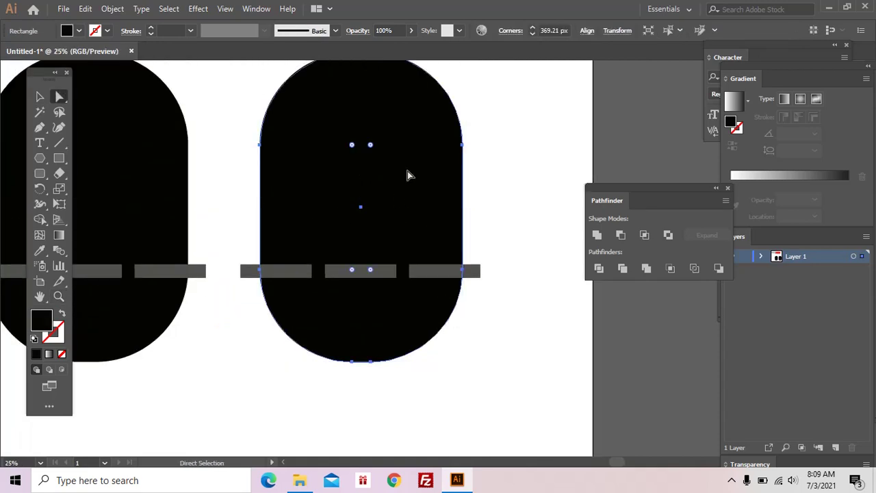
left_click_drag(407, 204, 411, 242)
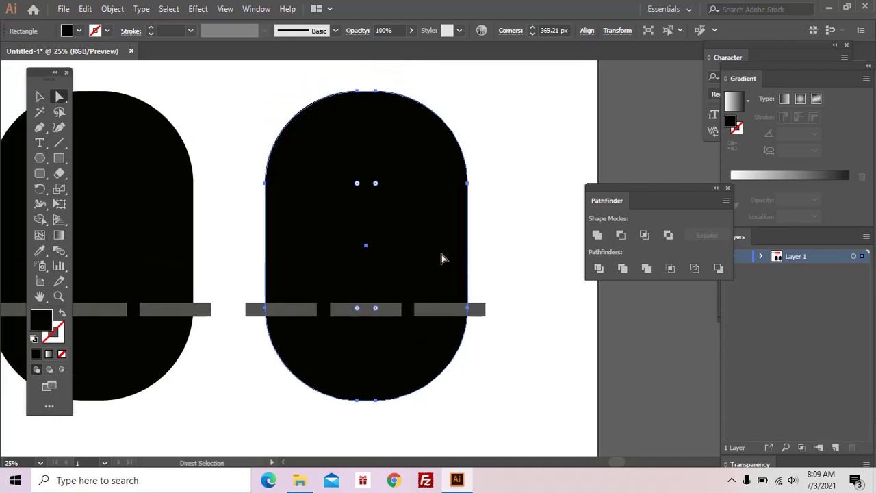
left_click_drag(440, 260, 385, 239)
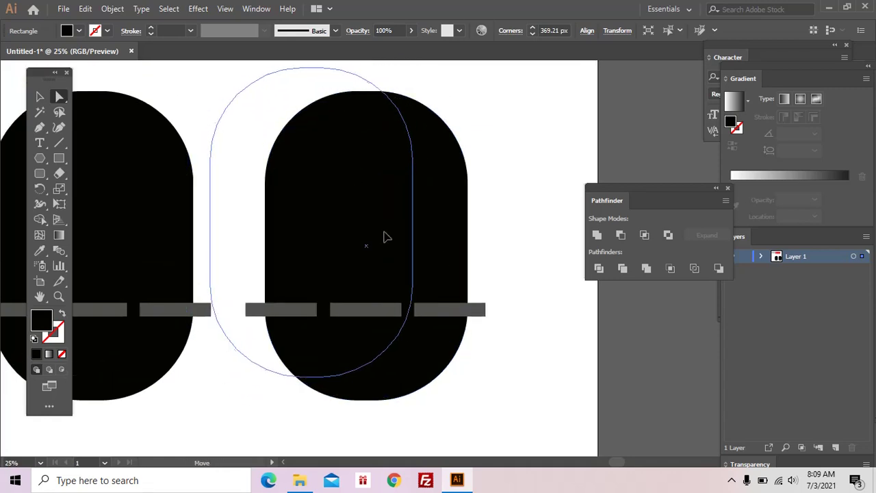
key("ctrl+z")
left_click(514, 224)
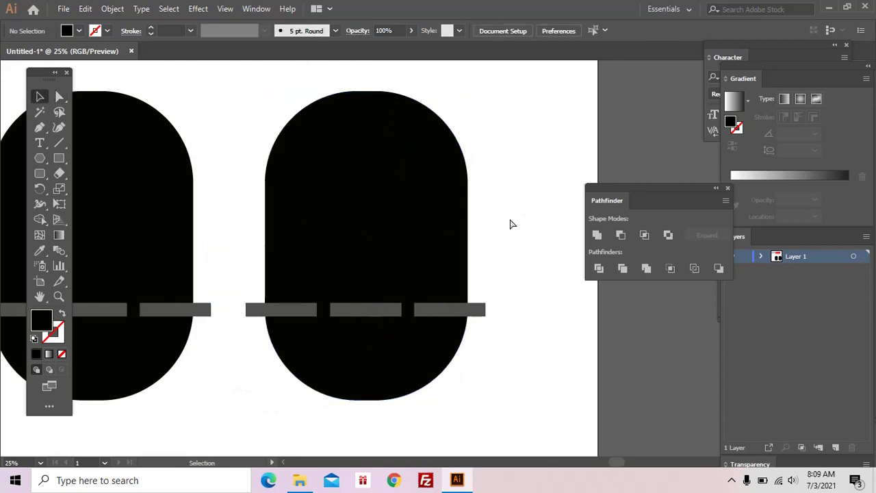
Intersect the body copy with the right grey bar to trim it to the outline
left_click(424, 240)
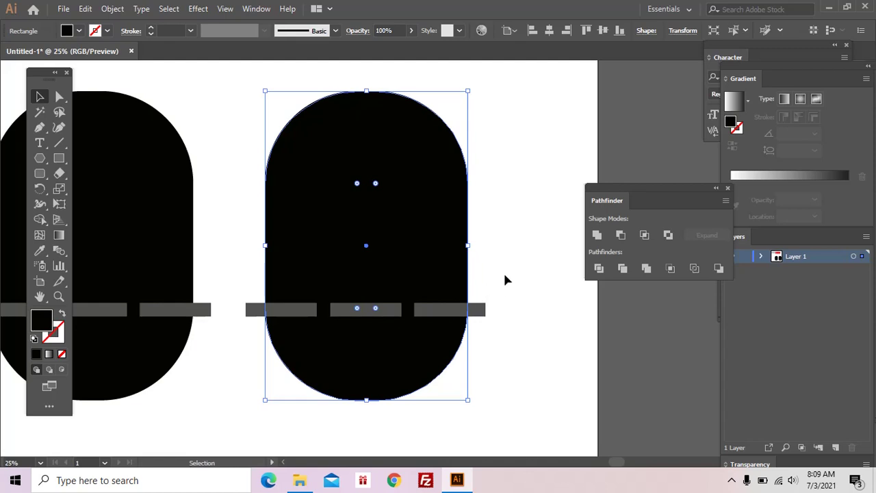
left_click(447, 317, "shift")
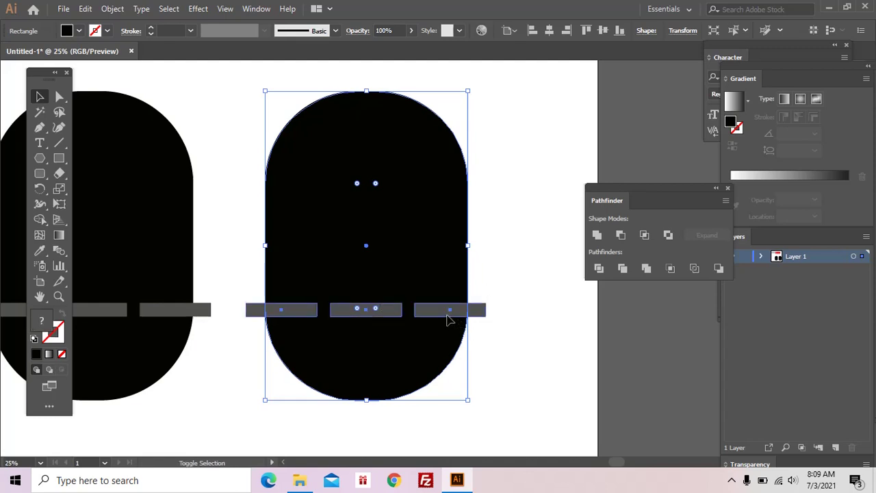
left_click(644, 236)
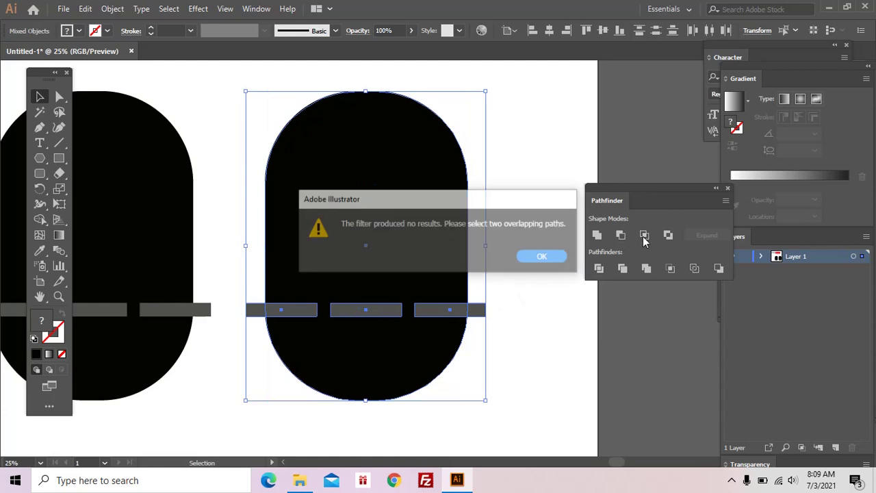
left_click(546, 259)
key("ctrl")
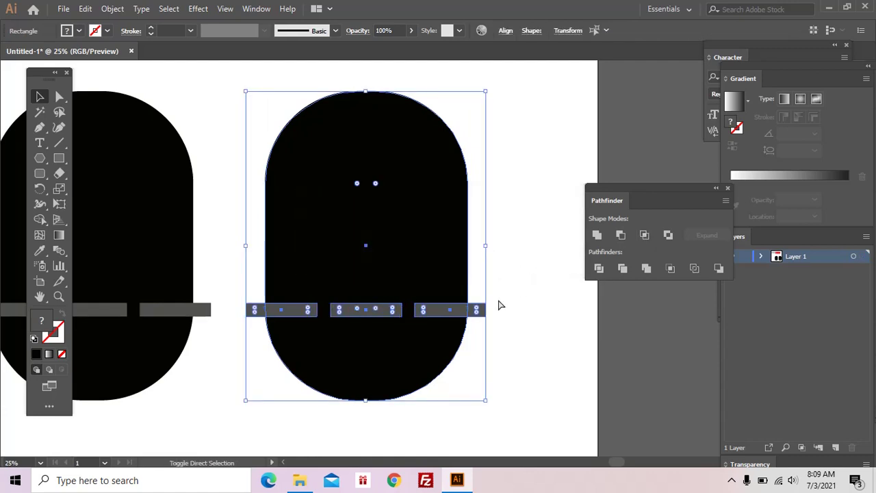
left_click(494, 327)
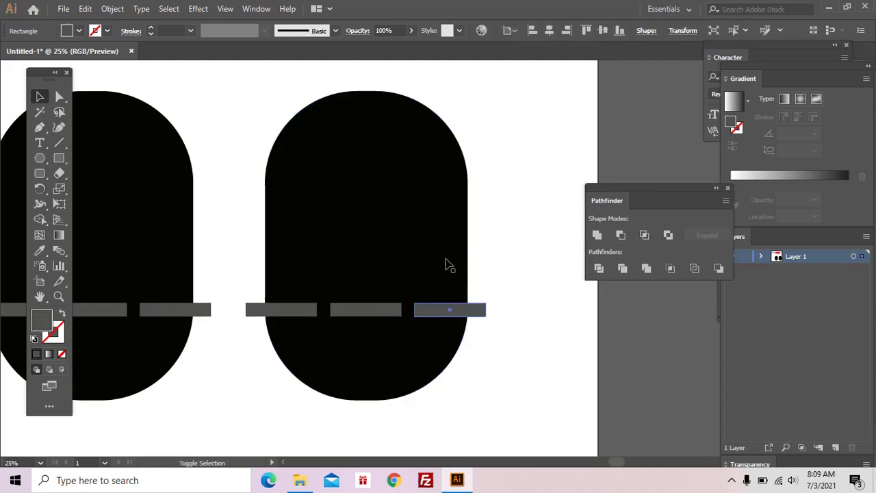
left_click(470, 240, "shift")
left_click(644, 236)
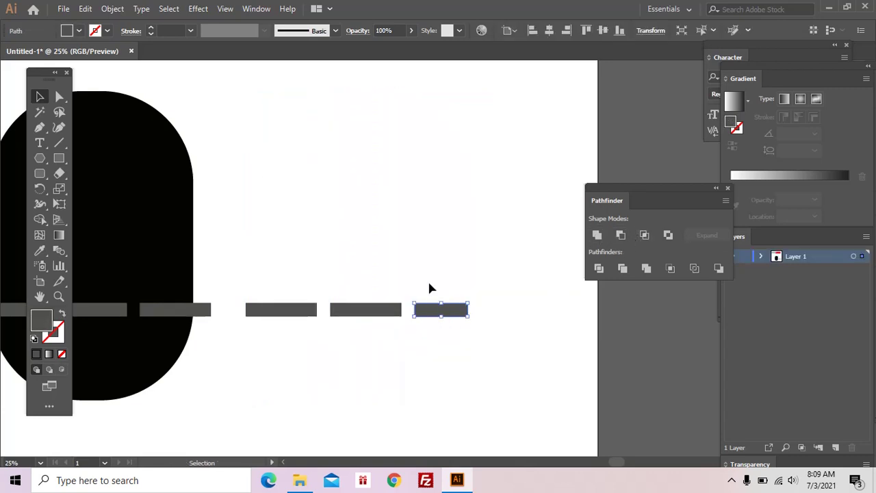
left_click(240, 331)
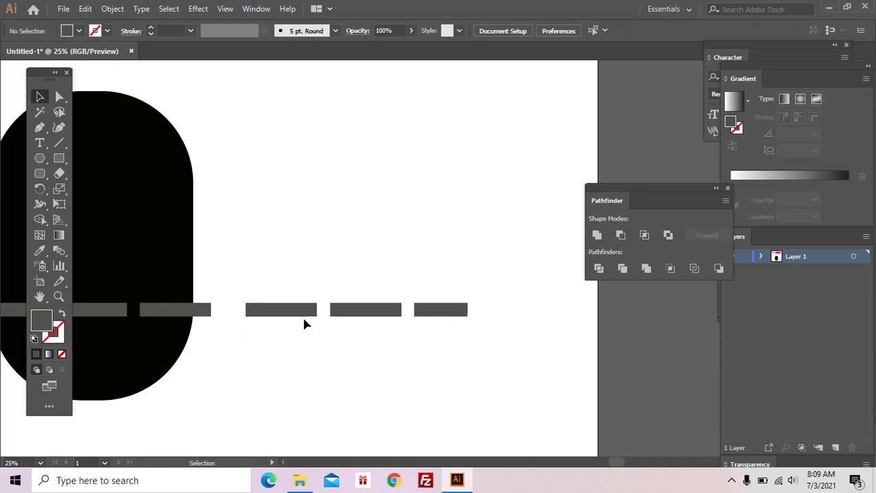
Paste a copy of the black body over the grey bars
left_click(176, 274, "ctrl")
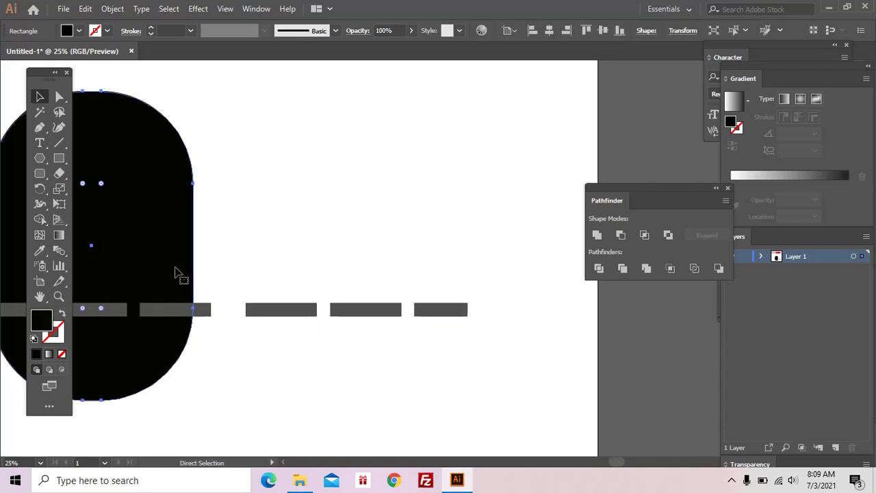
left_click(306, 265)
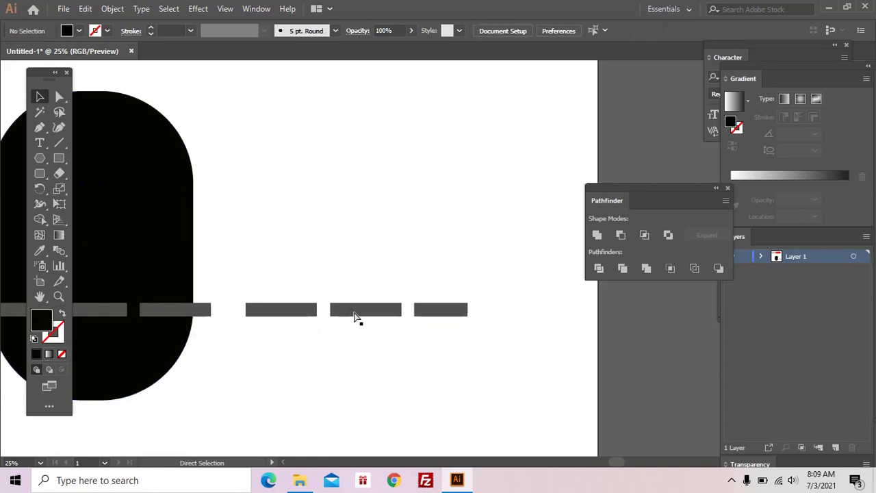
left_click(310, 312)
key("ctrl+v")
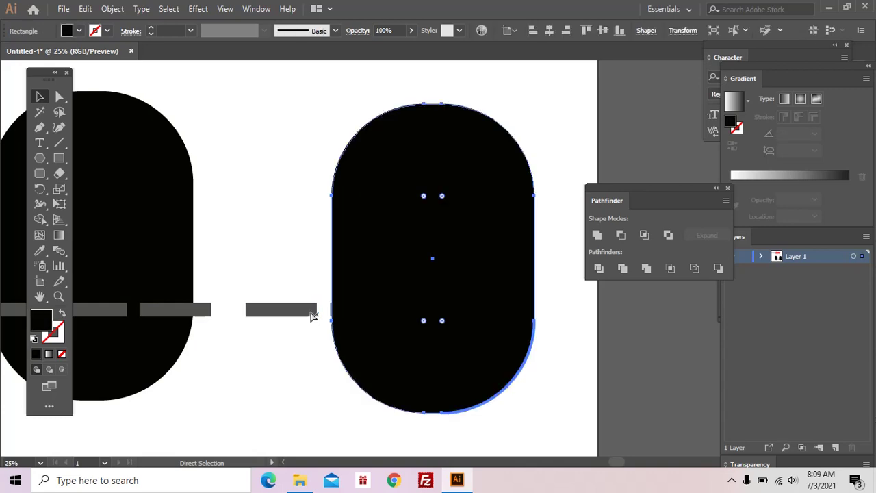
key("ctrl+z")
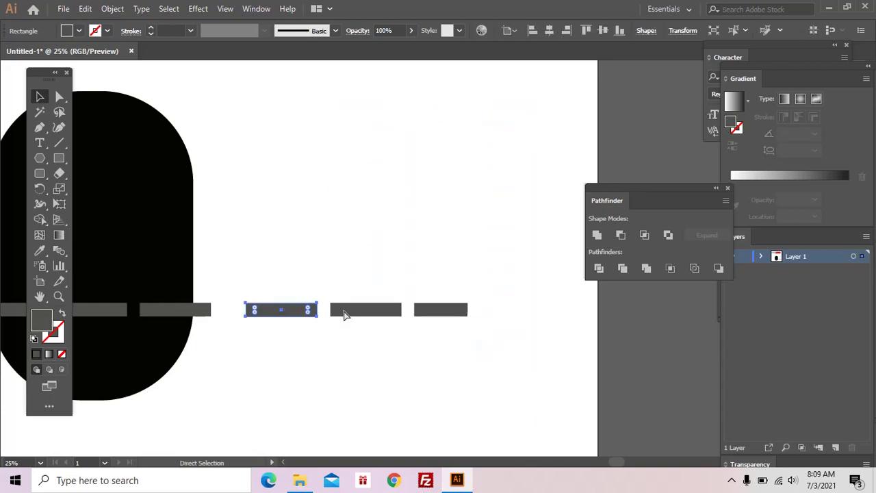
key("ctrl+shift+z")
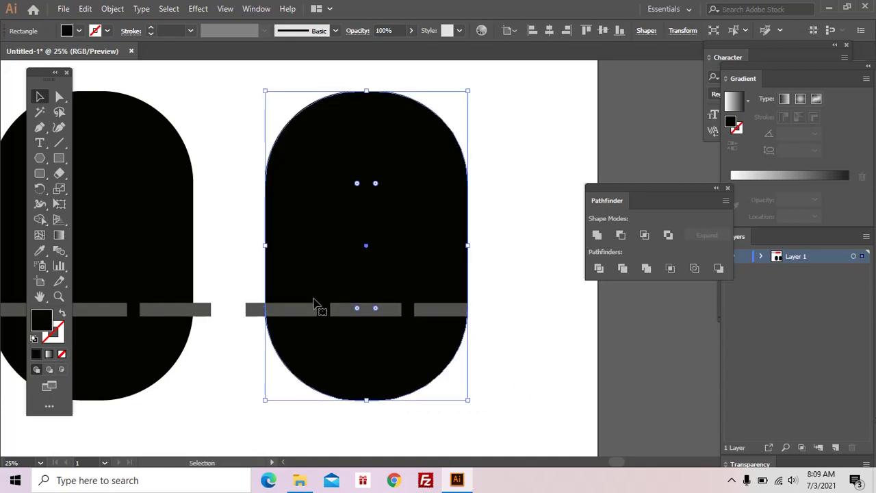
Intersect the left grey bar with the body copy to trim it
key("a")
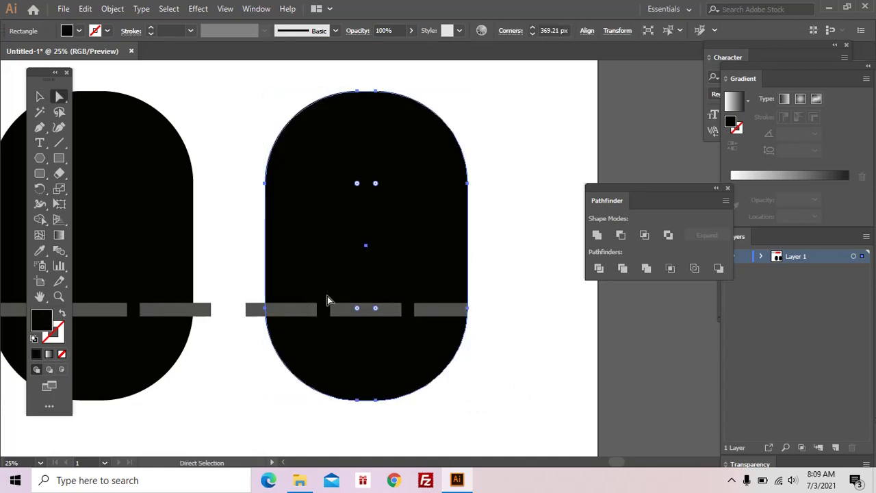
left_click(310, 312)
left_click(333, 258, "shift")
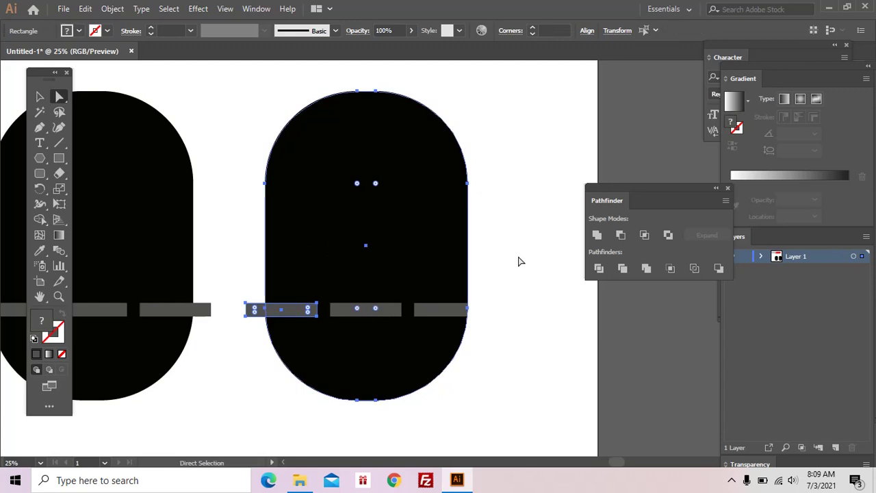
left_click(648, 239)
key("ctrl+z")
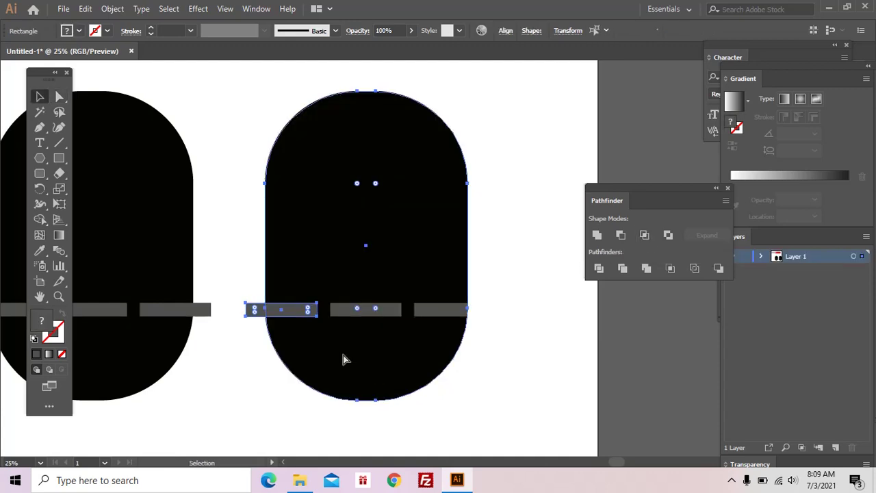
left_click(645, 237)
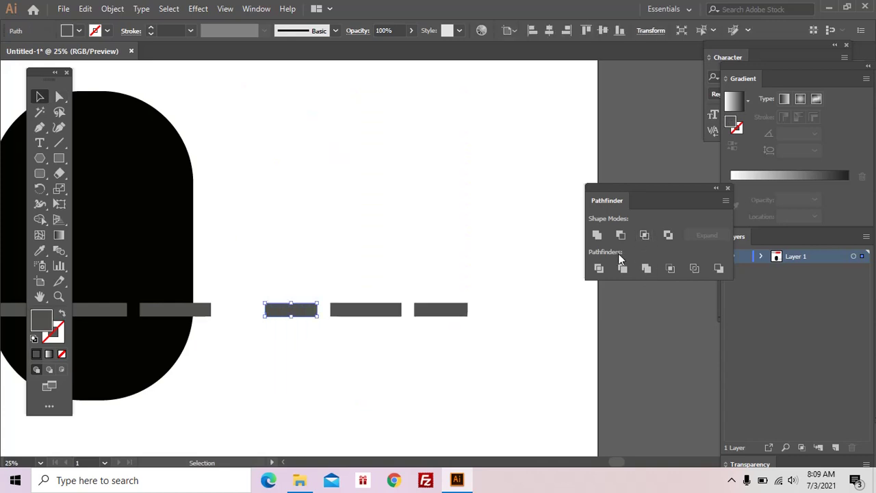
Select the trimmed bars and delete the old belt from the black body
key("v")
left_click_drag(260, 262, 463, 338)
left_click_drag(389, 338, 459, 335)
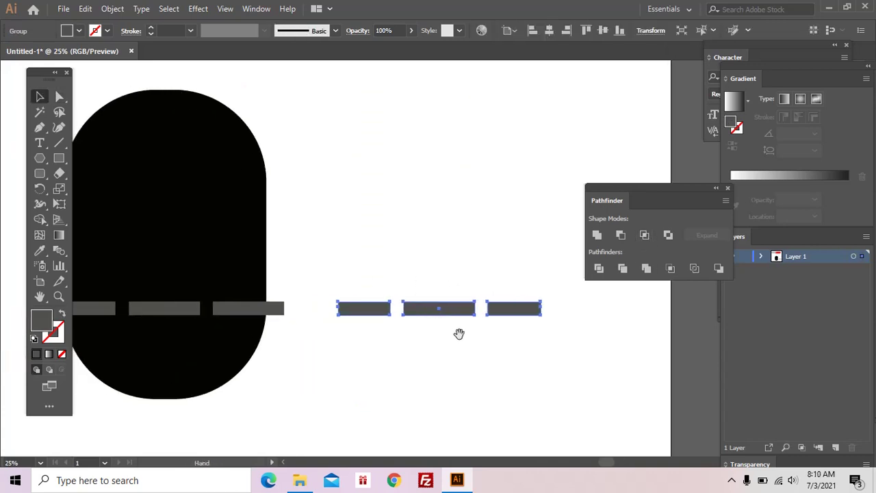
left_click_drag(226, 320, 272, 301)
left_click(236, 293)
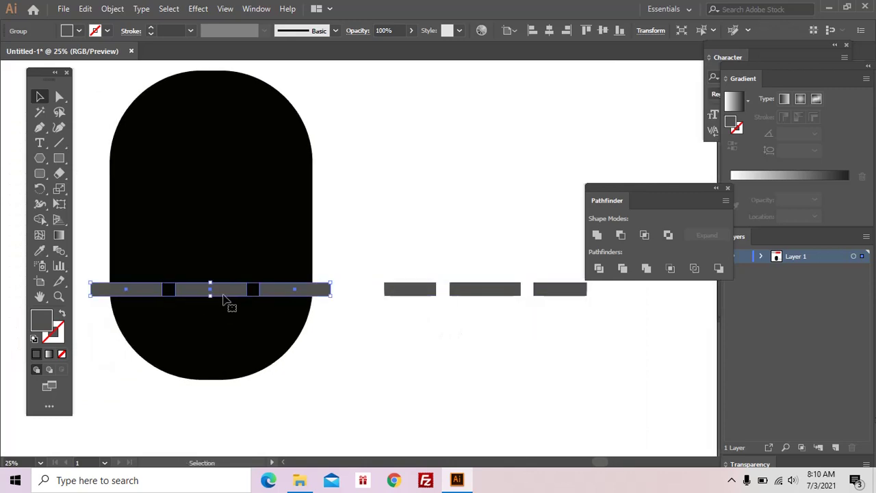
key("Delete")
Move the trimmed belt onto the black body and marquee-select both together
left_click(415, 288)
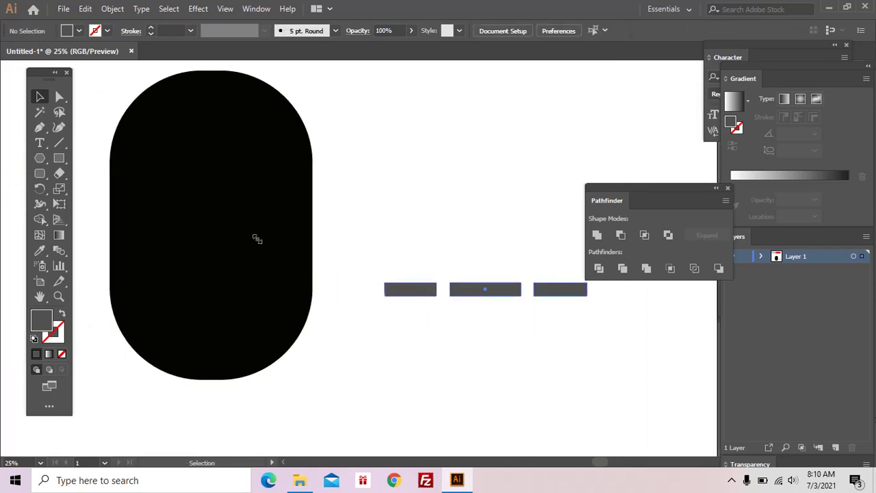
mouse_move(423, 294)
left_mouse_down()
mouse_move(154, 292)
mouse_move(171, 256)
left_mouse_up()
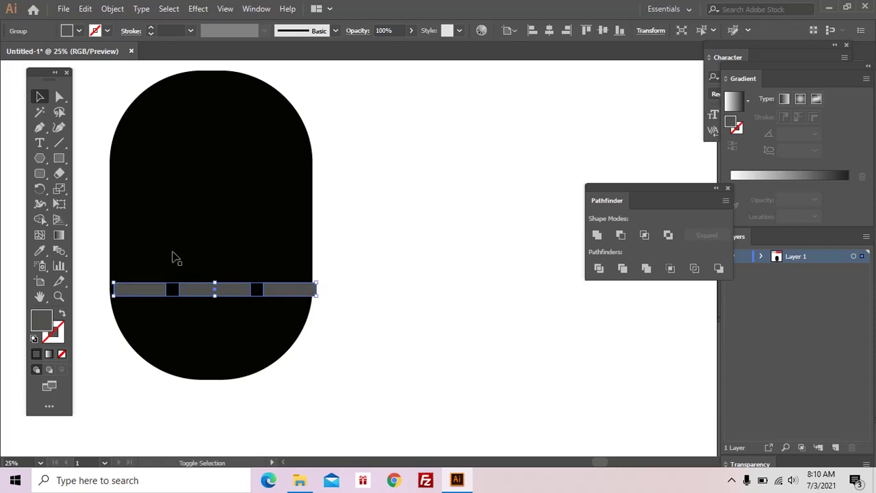
left_click(184, 427)
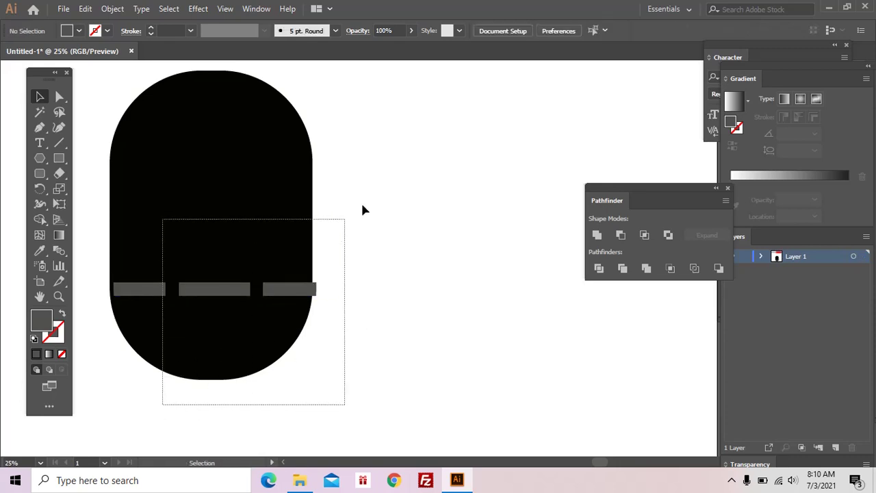
left_click_drag(171, 399, 377, 186)
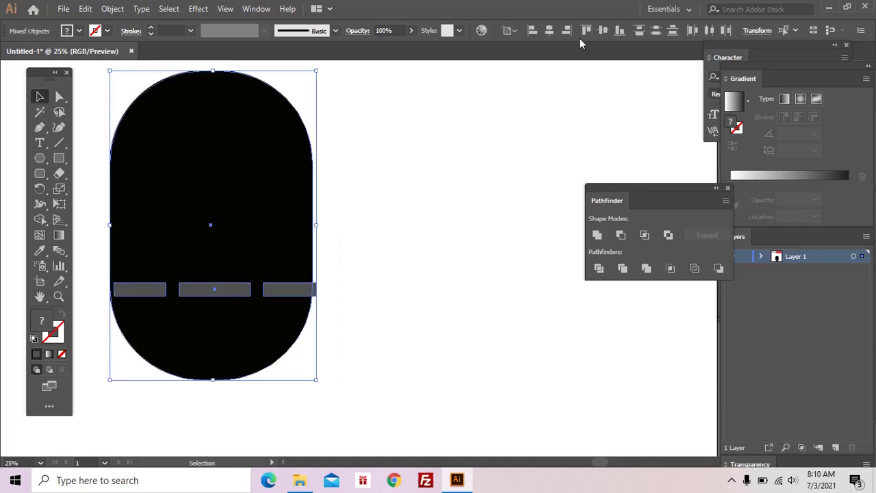
Horizontally centre the three grey belt bars on the black body so they span it edge to edge
left_click(266, 9)
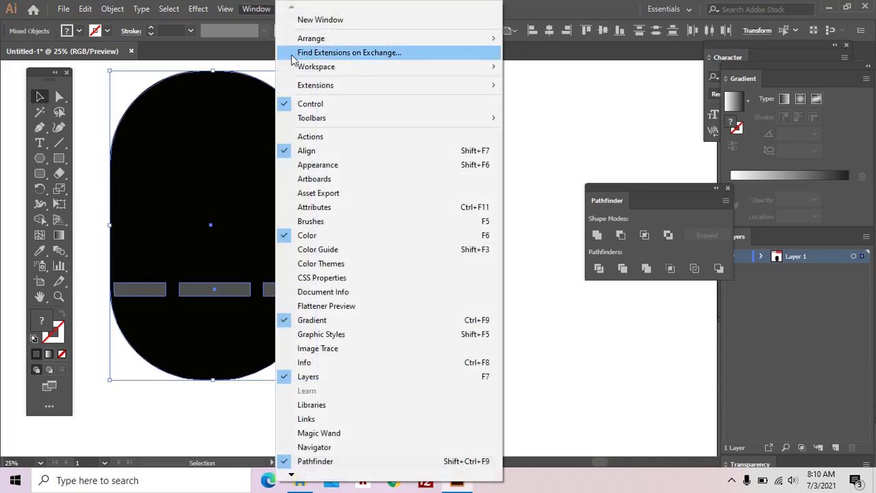
left_click(477, 236)
left_click_drag(374, 189, 181, 349)
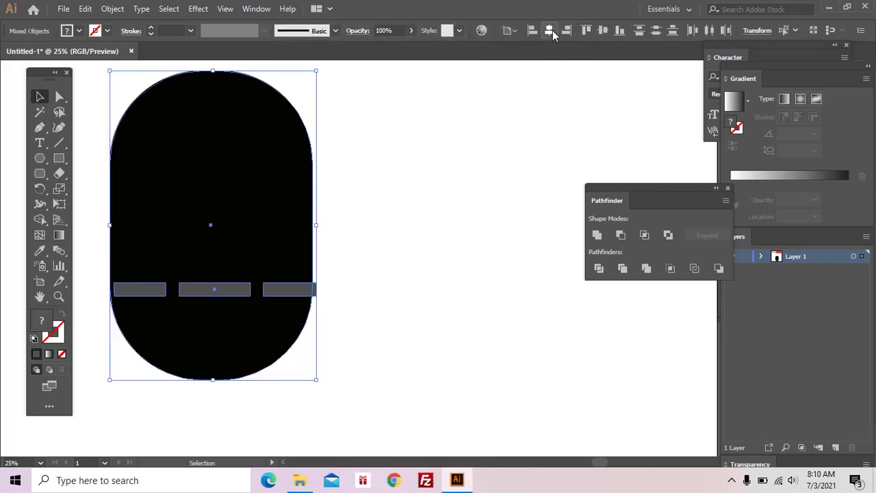
left_click(552, 30)
key("z")
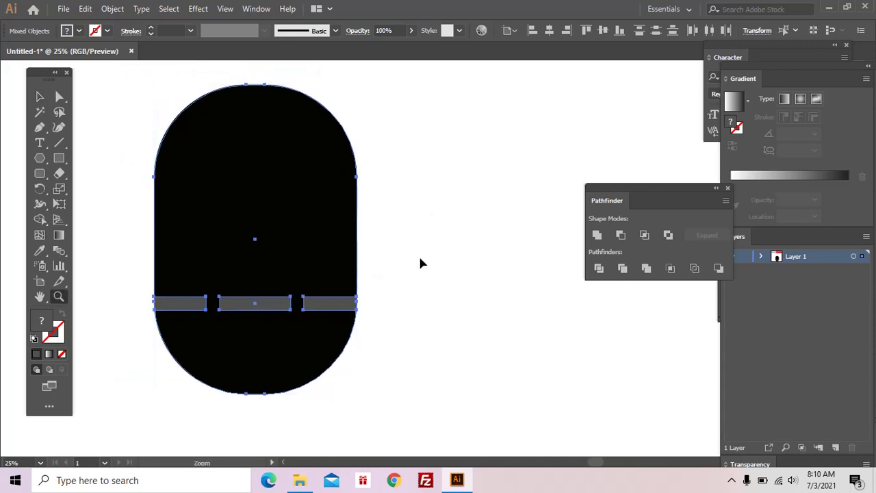
left_click(420, 257, "alt")
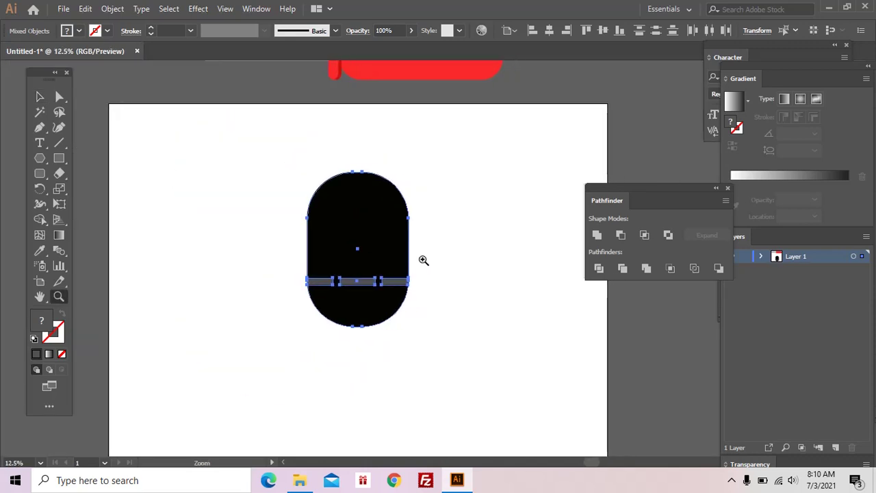
left_click(422, 258)
key("v")
left_click(394, 296)
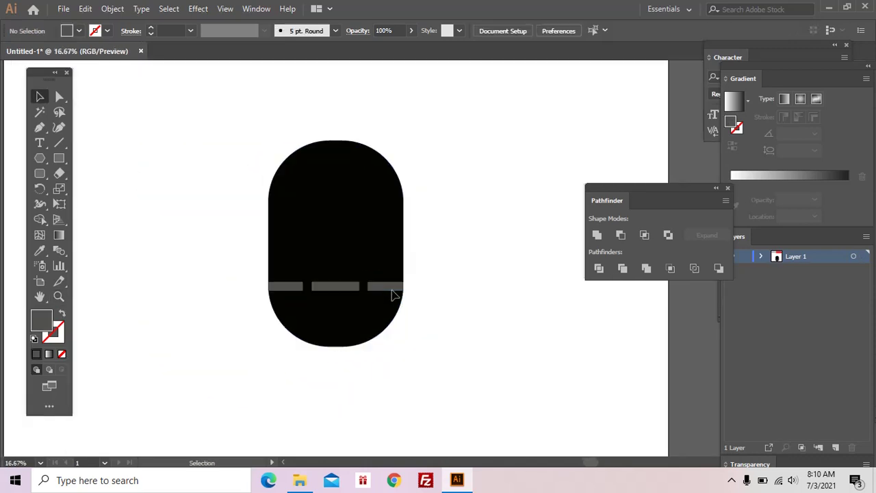
left_click(394, 287)
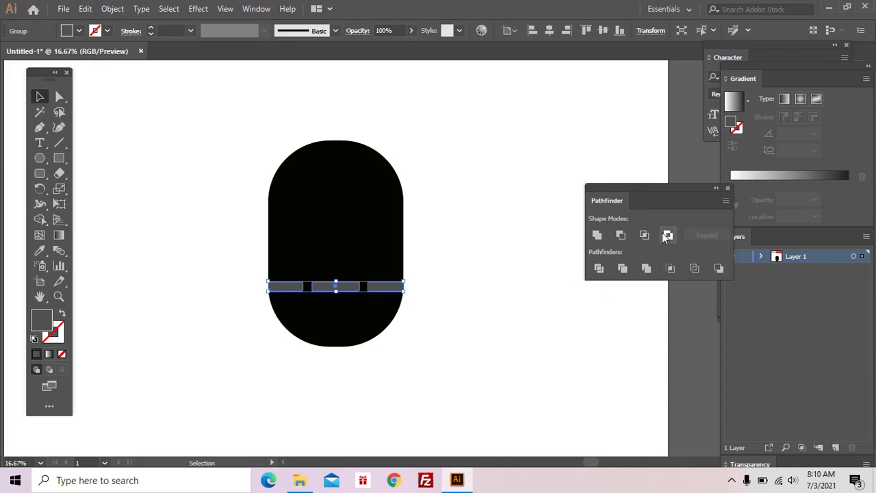
left_click(469, 254)
key("a")
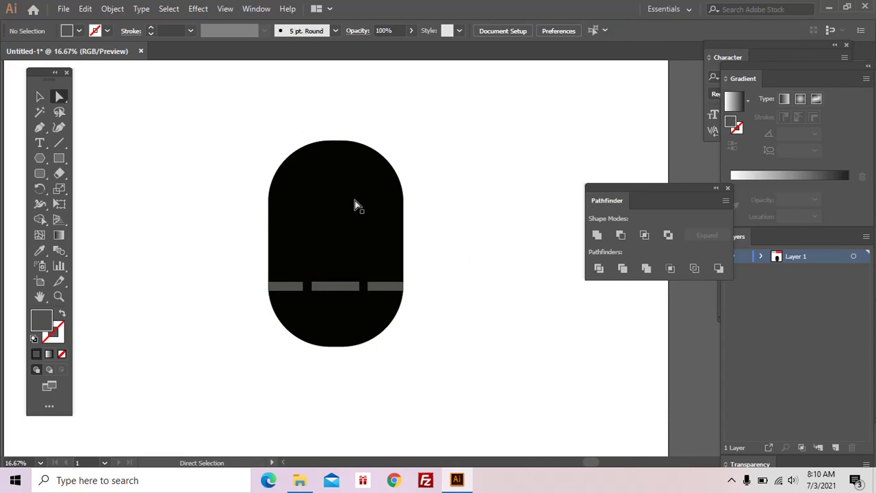
Divide the black body with a rectangle over its top half and delete the leftover pieces
left_click_drag(346, 212, 345, 217)
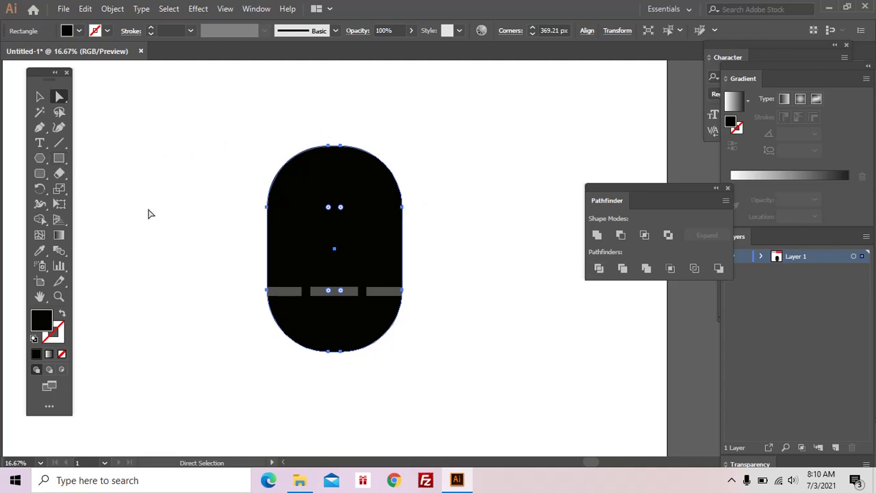
left_click(59, 158)
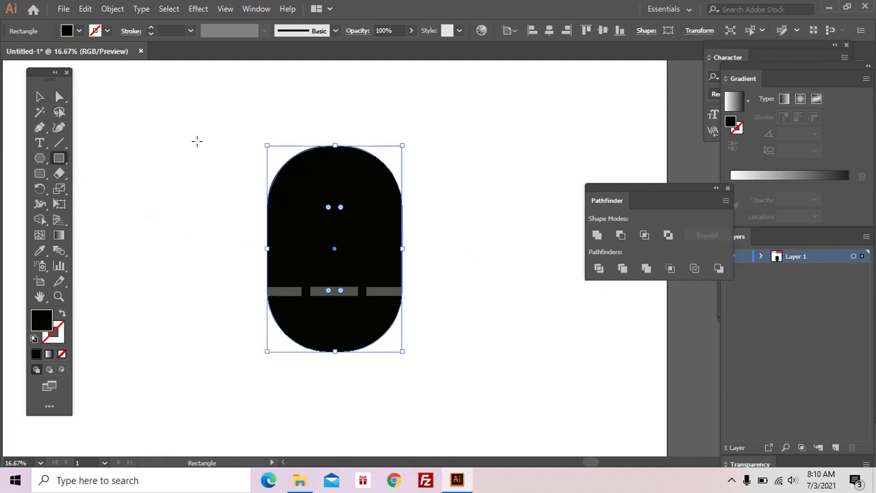
left_click_drag(248, 109, 423, 222)
key("ctrl")
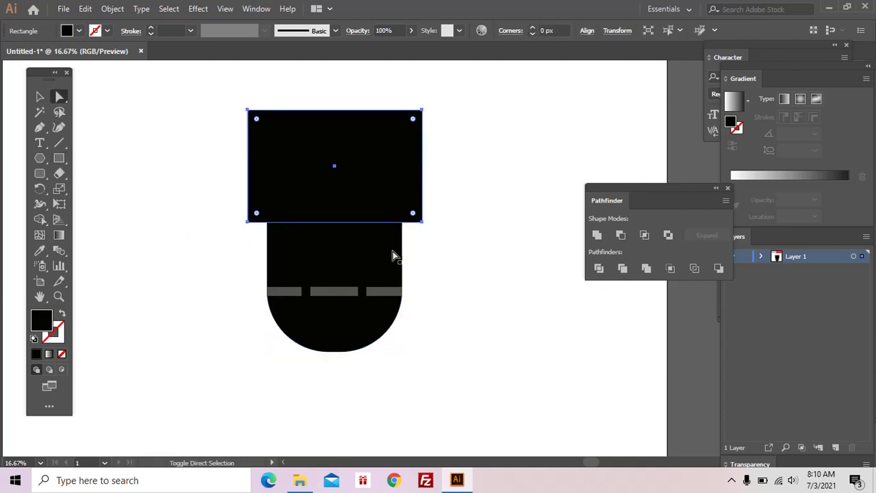
left_click(393, 256, "shift")
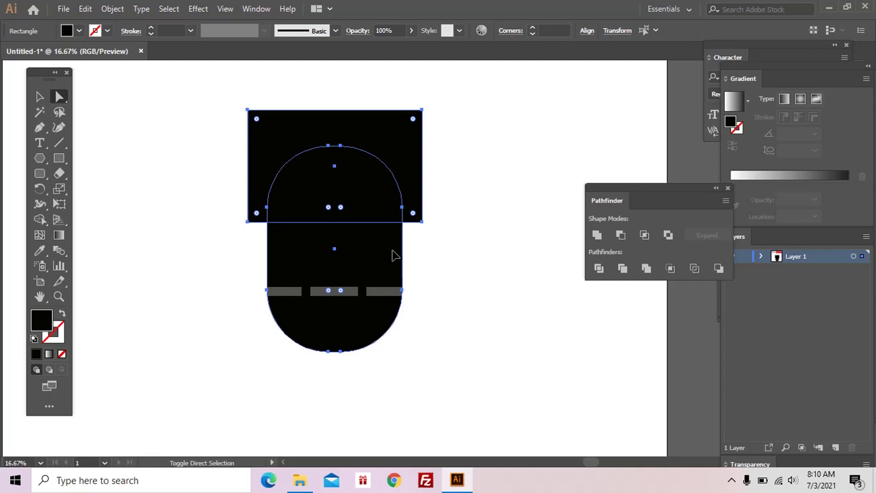
left_click(599, 269)
left_click(436, 206)
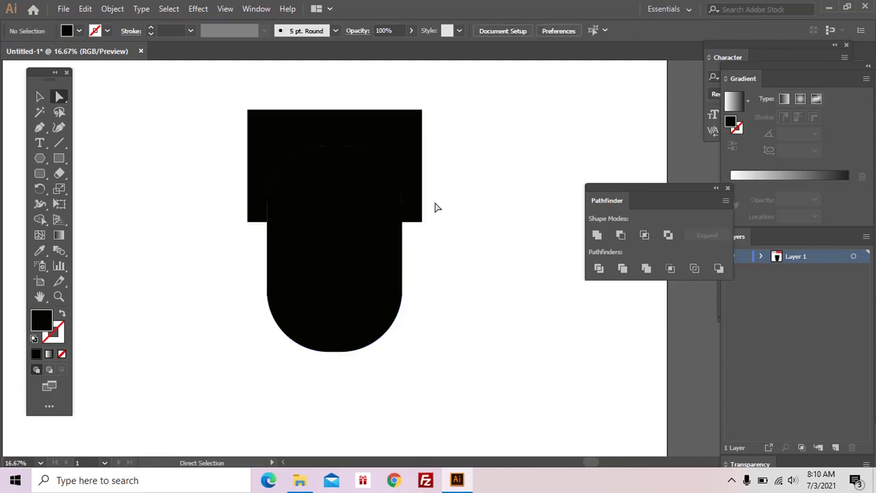
left_click(334, 194)
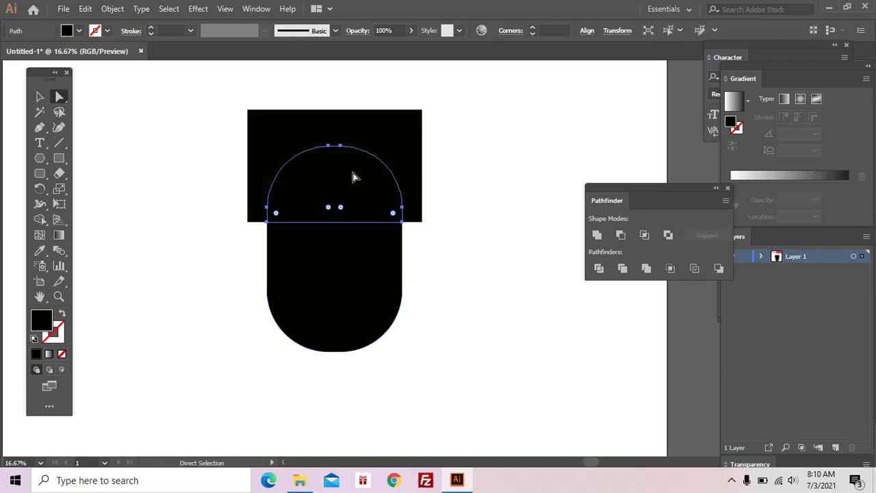
left_click_drag(353, 177, 446, 164)
key("ctrl+z")
left_click(408, 146, "shift")
key("Delete")
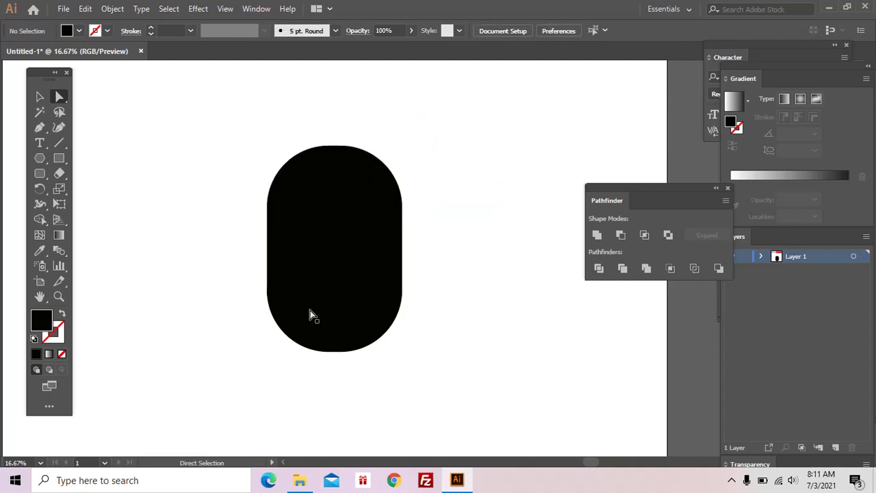
Paste the lower body half behind the three grey belt dashes, then zoom to 25%
left_click(388, 287)
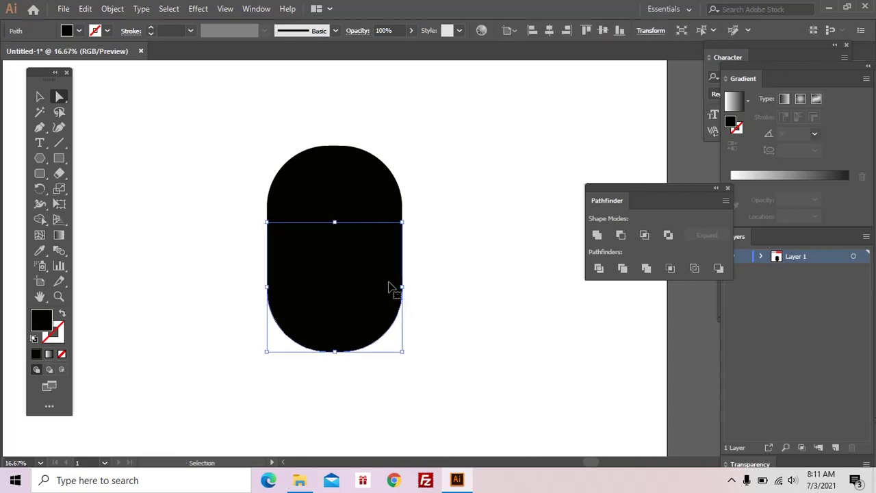
key("Delete")
key("v")
mouse_move(255, 321)
left_mouse_down()
mouse_move(358, 296)
mouse_move(433, 265)
left_mouse_up()
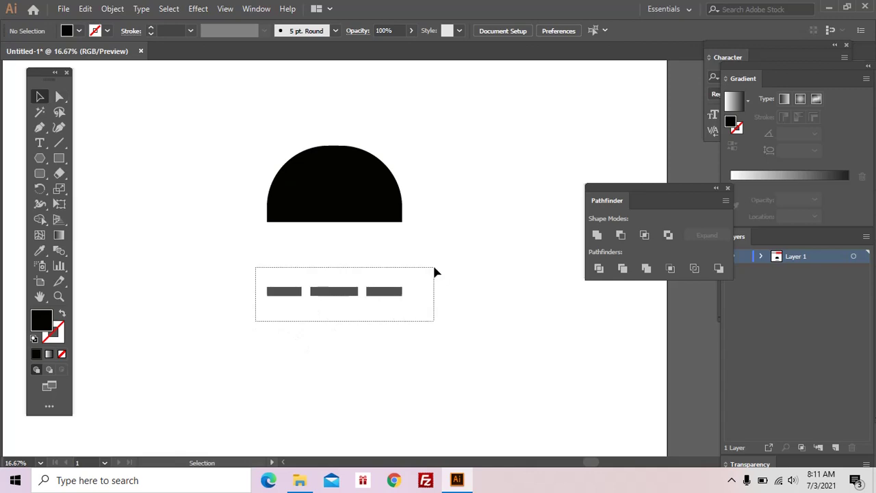
key("ctrl+z")
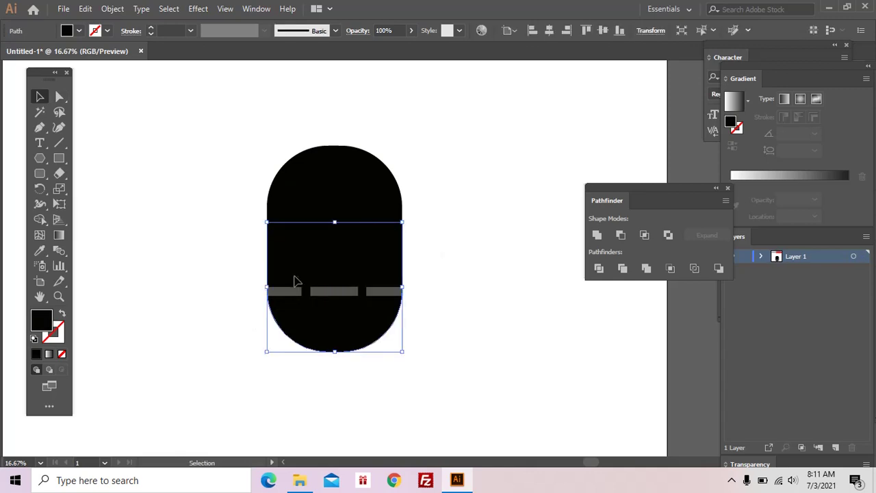
key("ctrl+shift+a")
key("a")
left_click(347, 196)
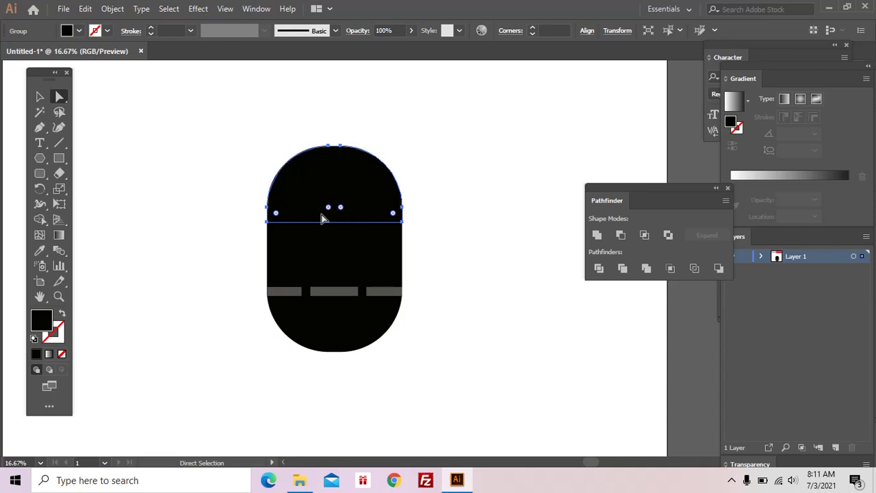
mouse_move(308, 198)
left_mouse_down()
mouse_move(328, 173)
mouse_move(304, 184)
left_mouse_up()
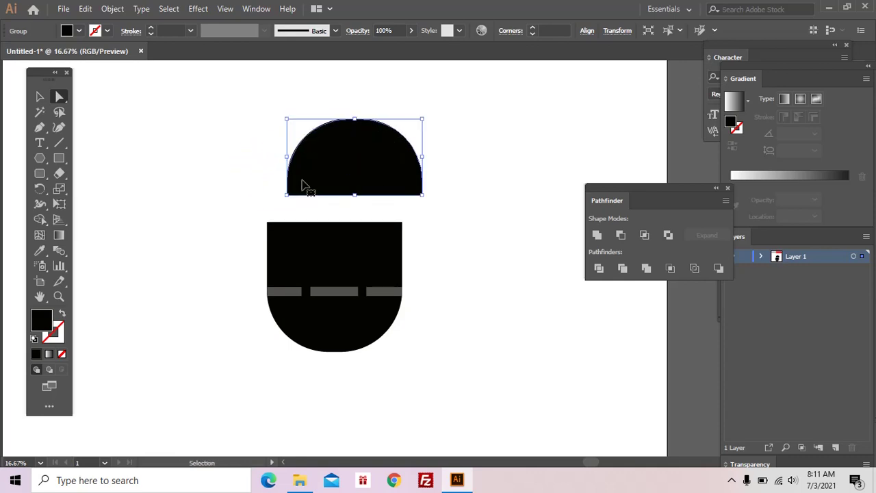
key("ctrl+z")
key("z")
left_click(438, 229)
left_click_drag(416, 246, 442, 225)
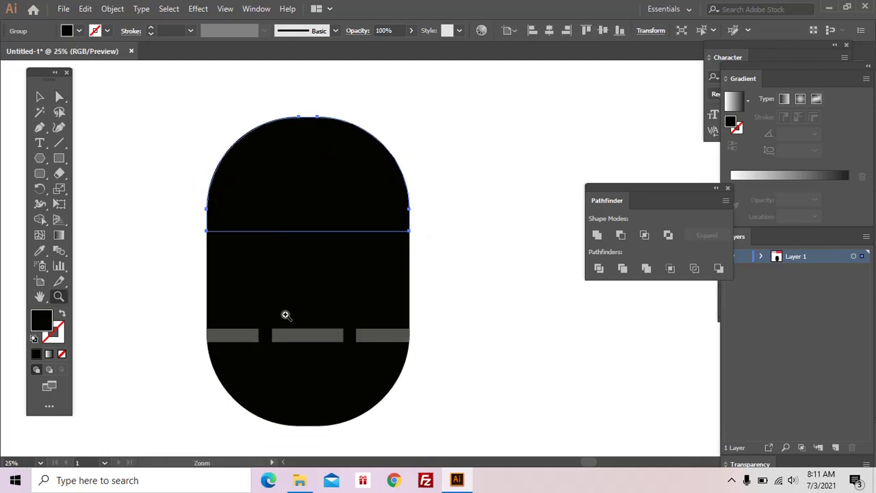
Pen-draw a closed three-point collar triangle at the body's left below the seam, adjusting its bottom anchor
left_click(39, 129)
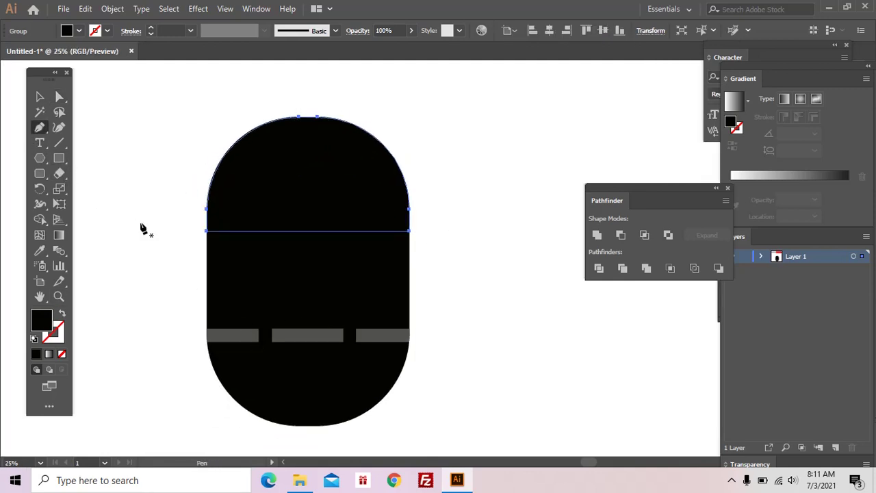
key("ctrl+shift+a")
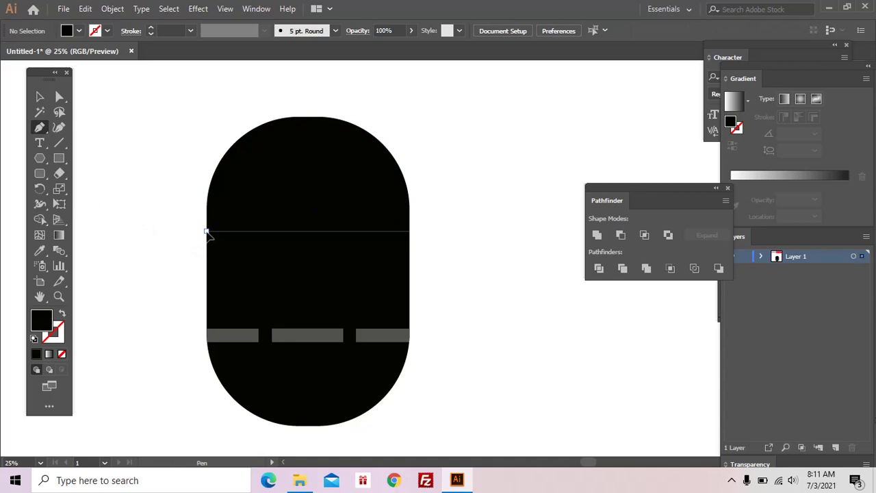
left_click(206, 231)
left_click(282, 256)
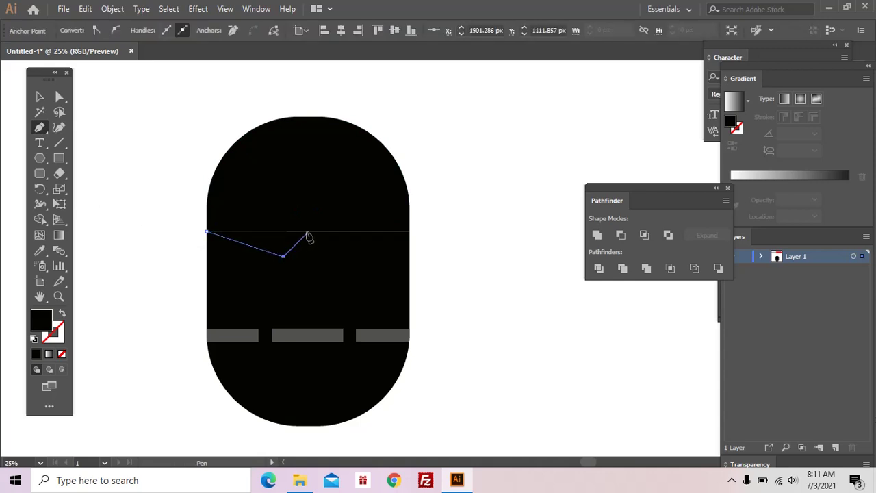
left_click(307, 234)
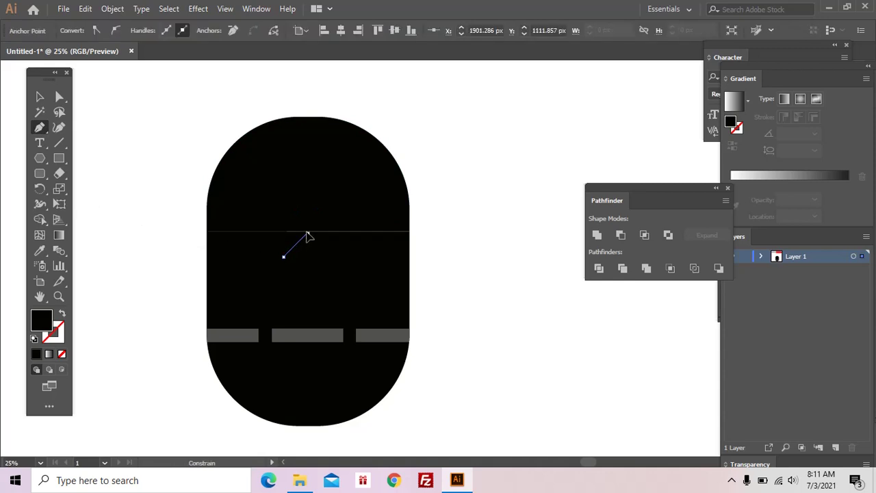
left_click(207, 232)
key("ctrl")
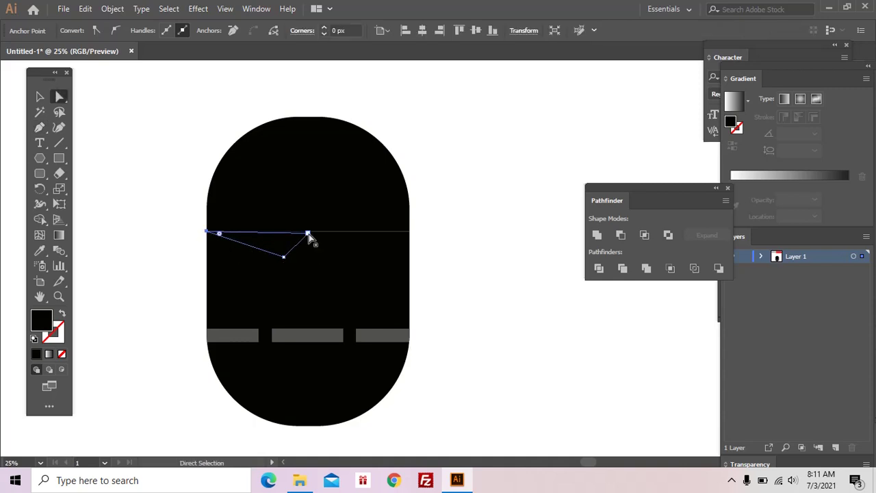
left_click(308, 234)
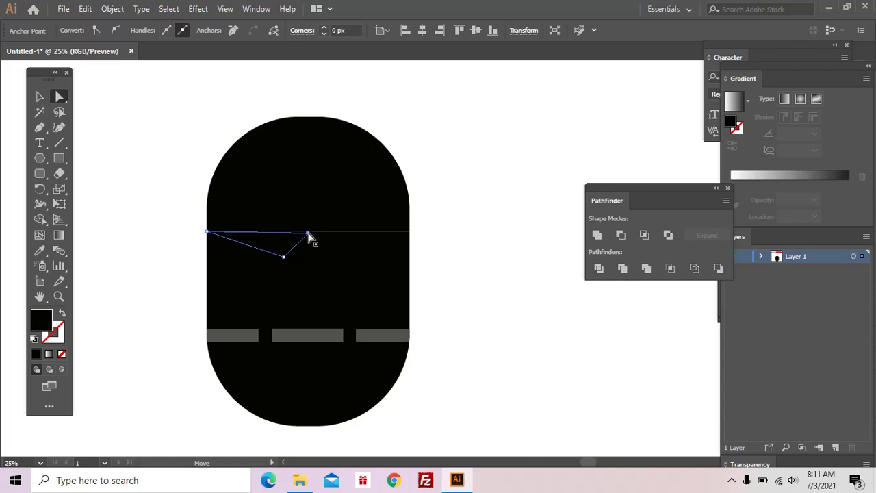
left_click(206, 232, "shift")
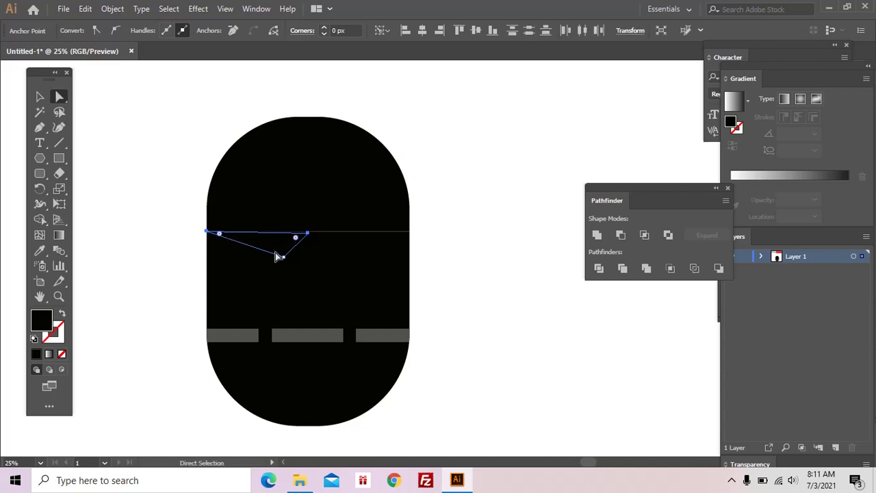
left_click_drag(283, 260, 285, 260)
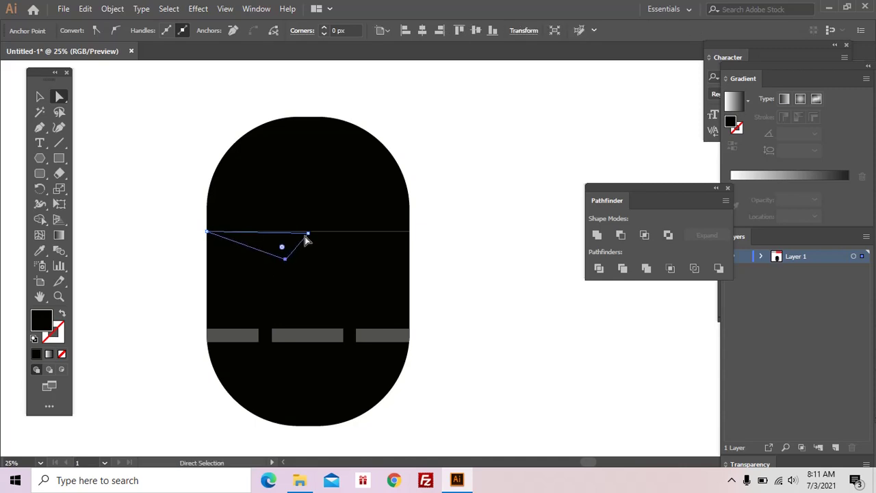
Fill the collar triangle with the belt's dark grey using the Eyedropper
key("i")
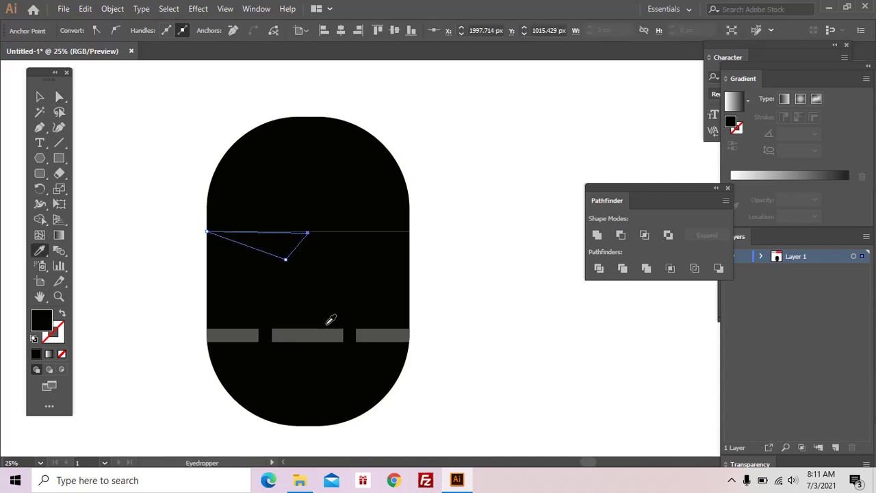
left_click(324, 329)
key("a")
left_click(309, 240)
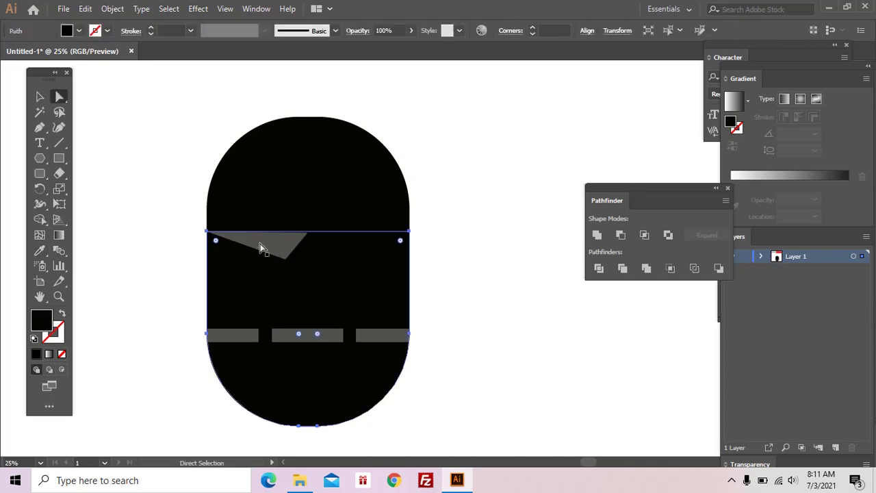
left_click(260, 247)
left_click(304, 234)
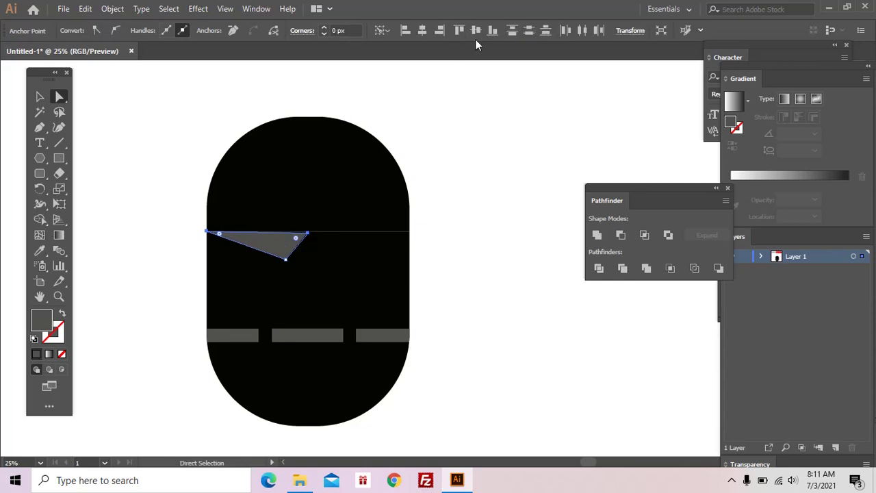
Zoom in to inspect the grey collar triangle, then reselect it
key("z")
left_click_drag(134, 167, 338, 276)
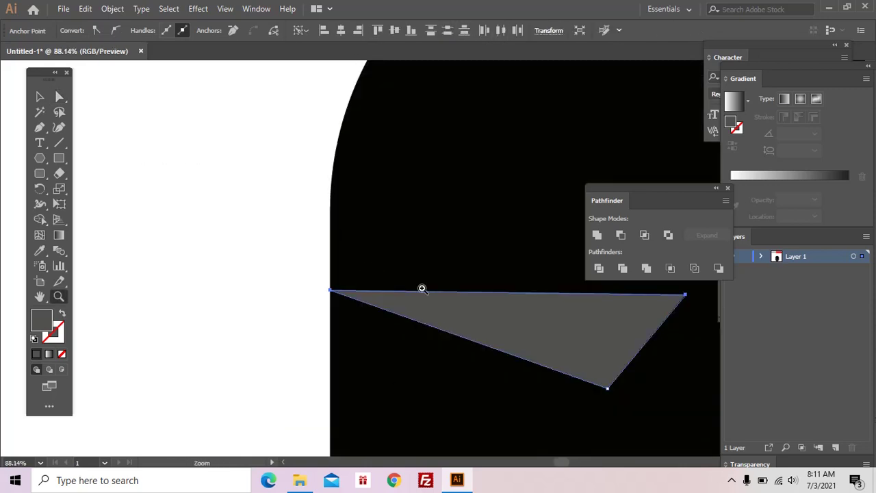
left_click_drag(422, 288, 247, 292)
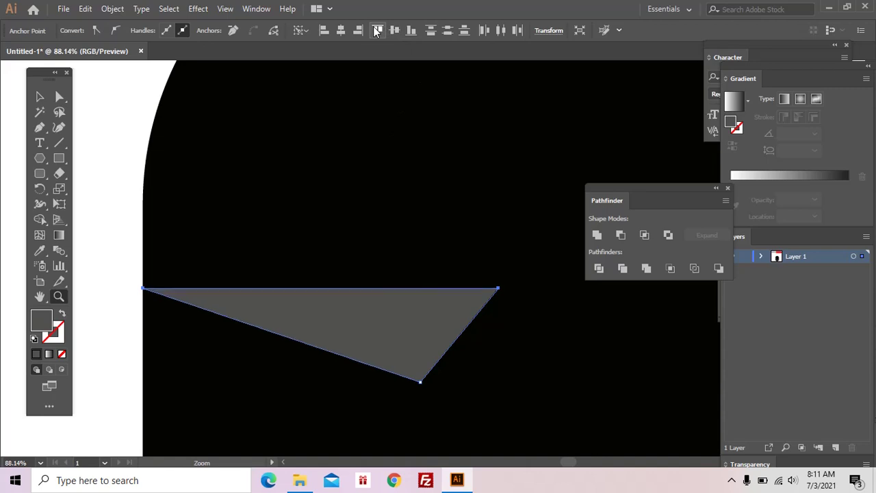
left_click(432, 309, "alt")
left_click(433, 293, "alt")
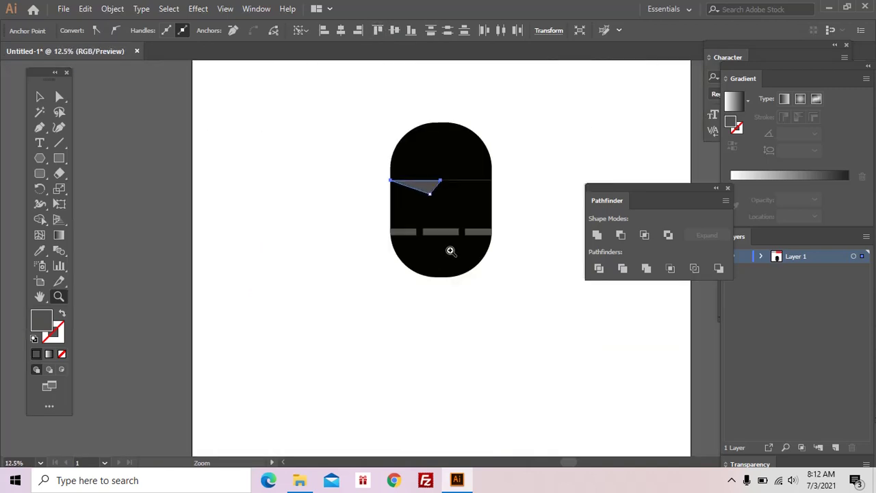
left_click(410, 271, "alt")
key("ctrl+shift+a")
left_click(401, 243)
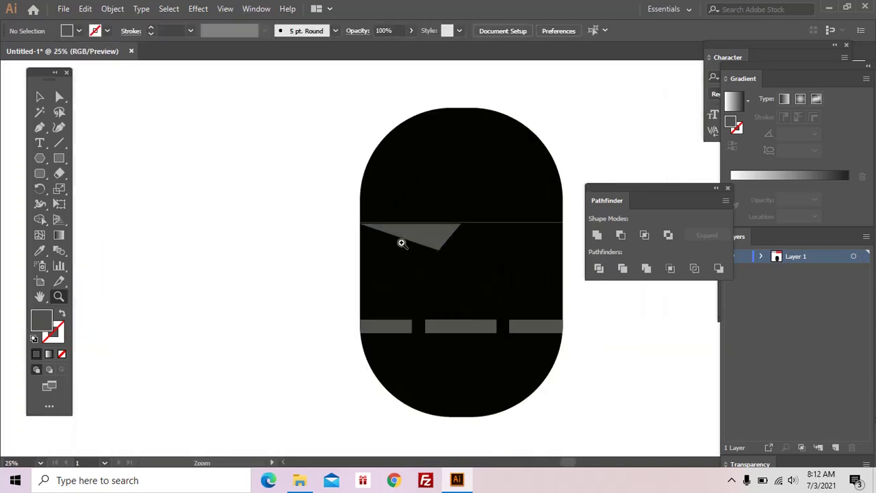
left_click_drag(402, 243, 153, 251)
key("a")
left_click(186, 248)
Select everything and open the Align To options, undoing an accidental top alignment
key("ctrl+a")
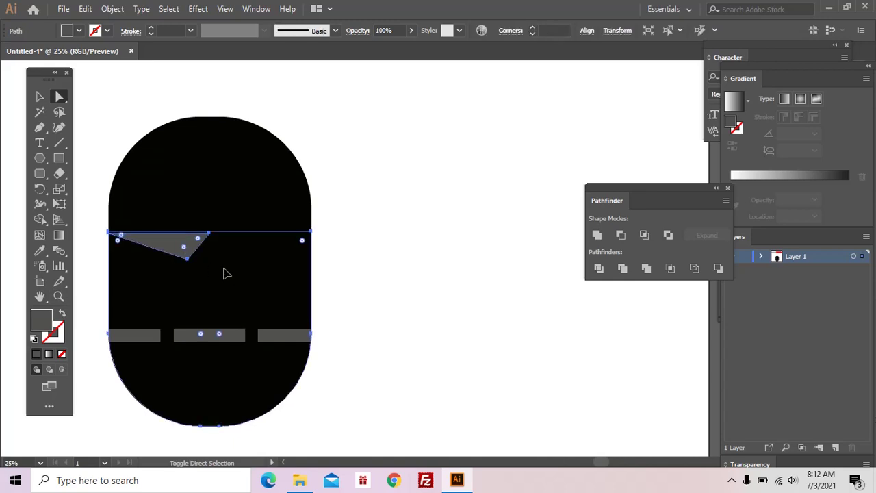
left_click(587, 30)
left_click(537, 67)
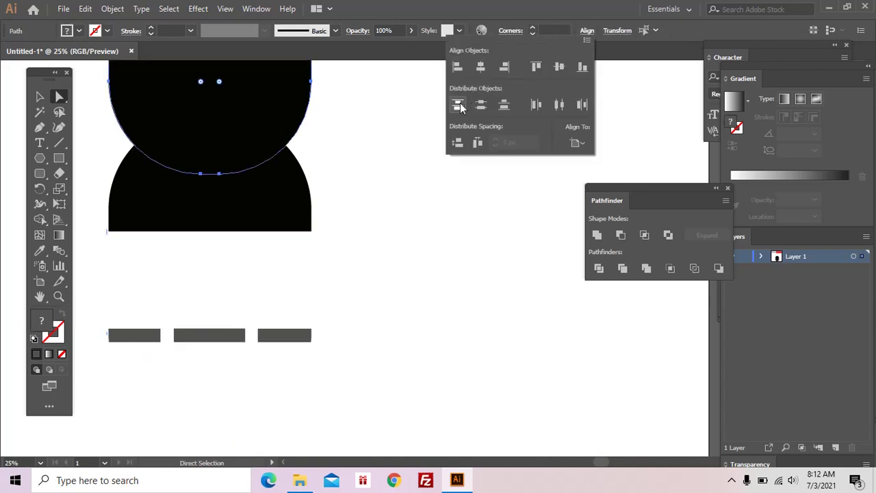
key("ctrl+z")
left_click(587, 30)
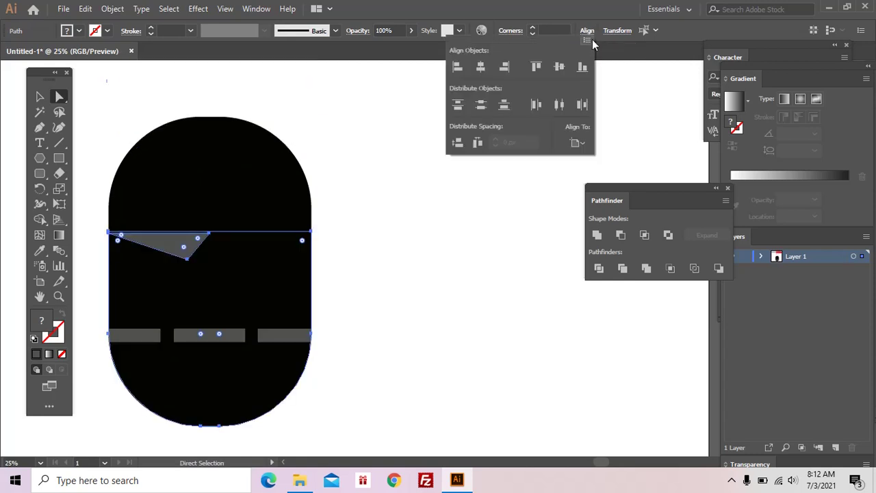
left_click(582, 144)
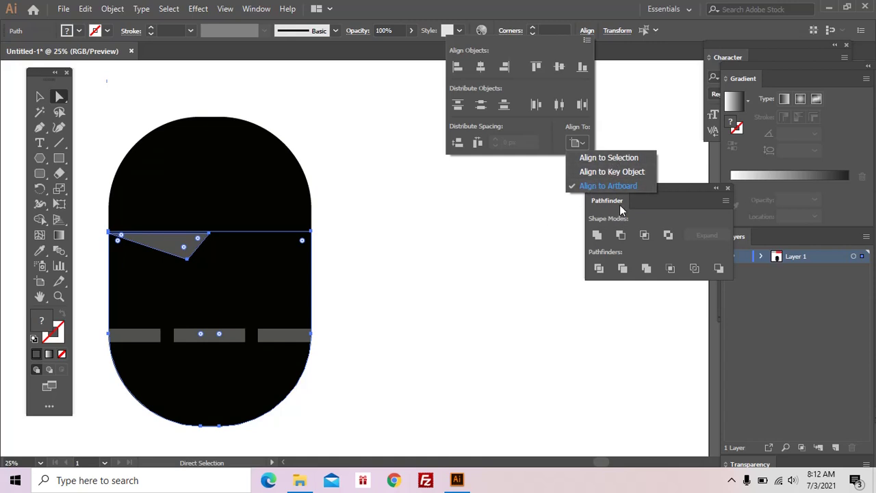
Select the collar triangle and try aligning it to the artboard, undoing the vertical centring
left_click(402, 217)
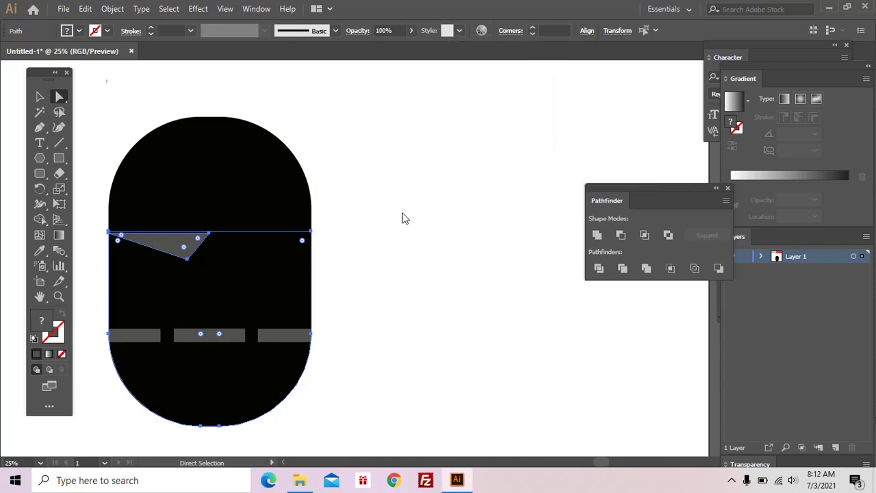
key("z")
left_click(400, 214, "alt")
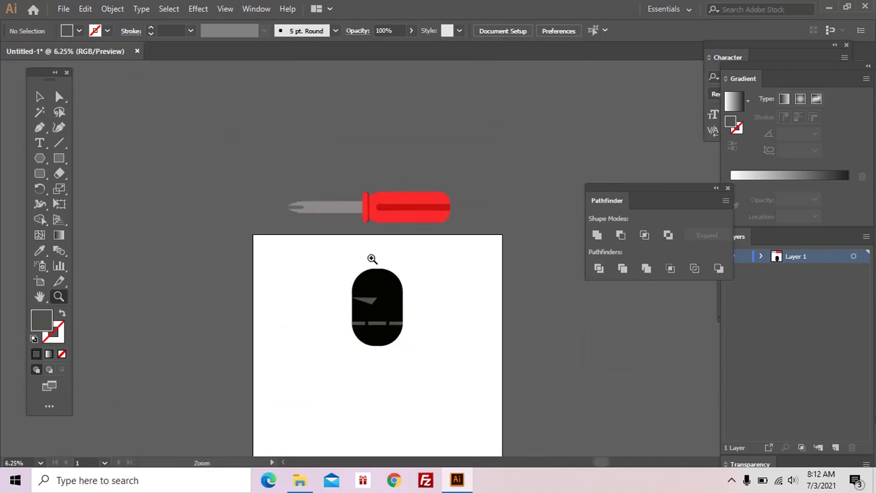
left_click_drag(353, 255, 411, 336)
left_click(368, 292, "ctrl")
left_click(427, 283, "alt")
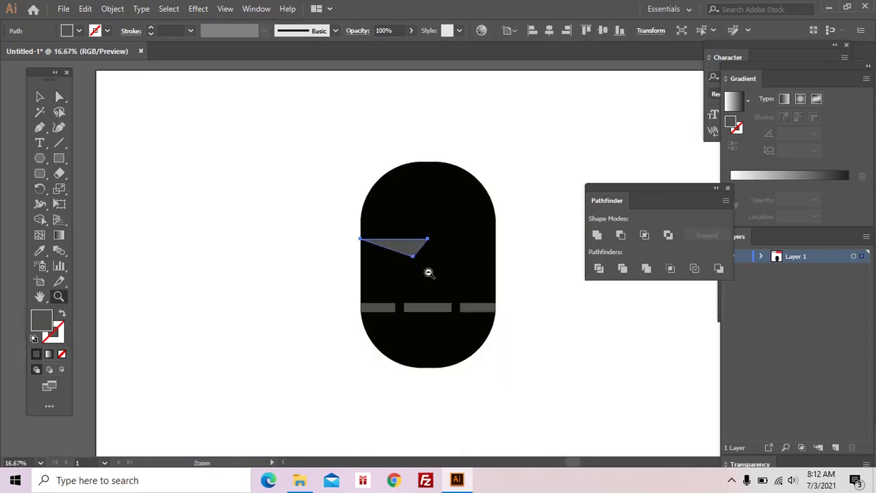
left_click(516, 35)
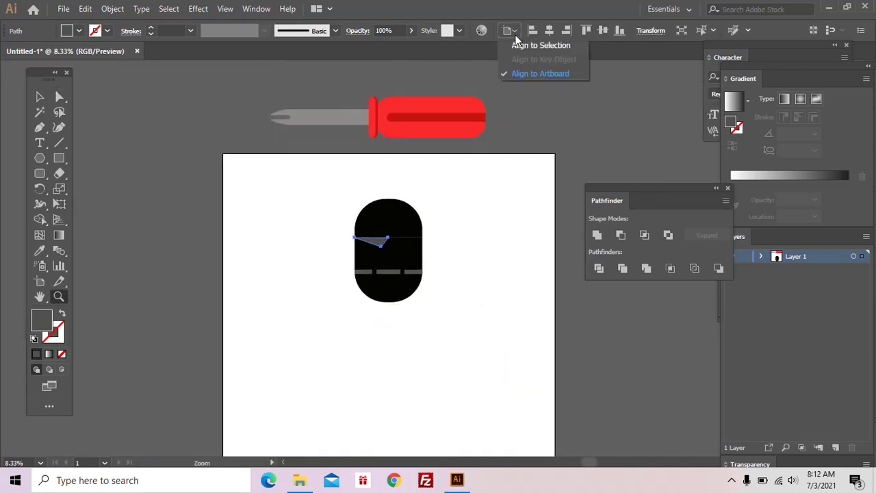
left_click(533, 75)
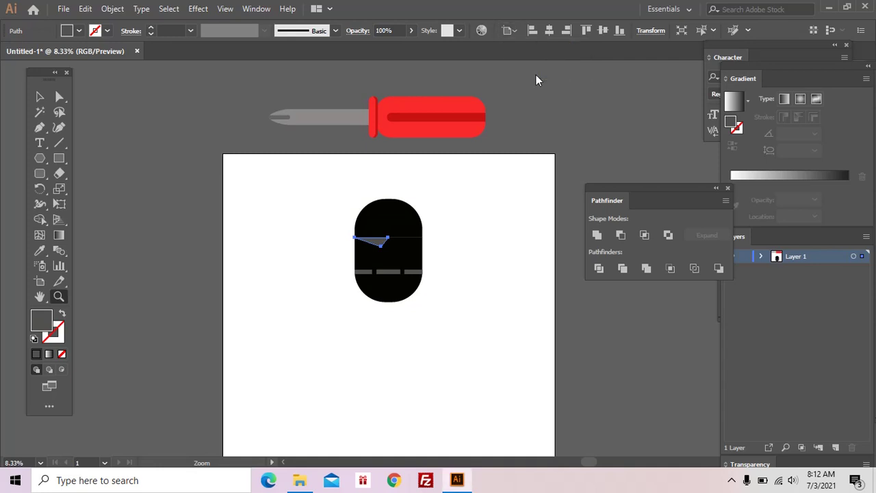
left_click(604, 32)
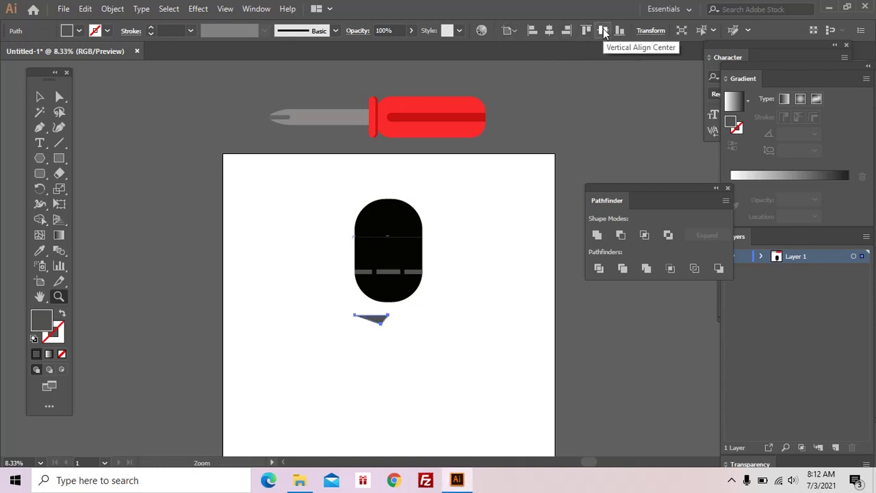
key("ctrl+z")
Select the body with the collar triangle and set alignment to Align To Selection
key("a")
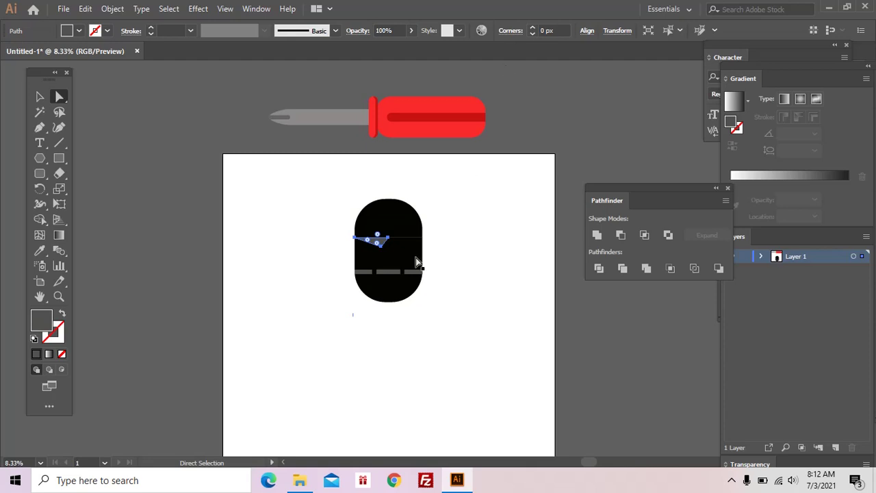
left_click(416, 258)
left_click(376, 239, "shift")
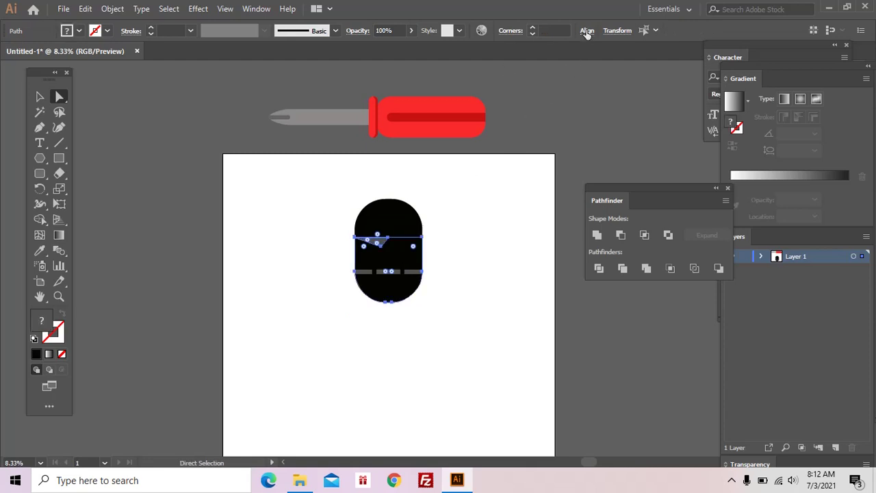
left_click(587, 32)
left_click(576, 142)
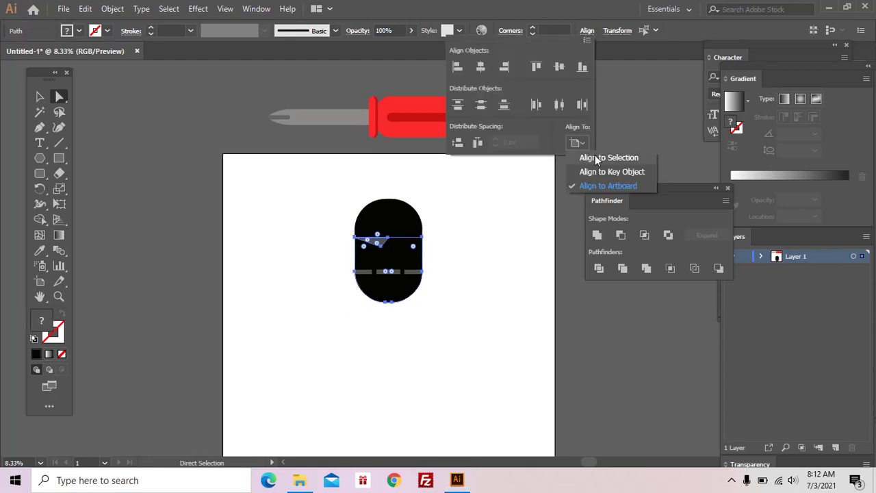
left_click(602, 158)
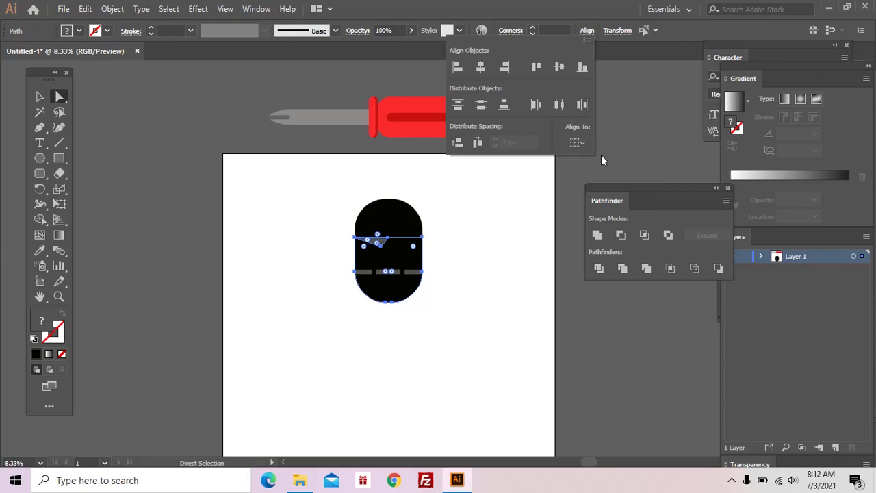
Vertical Align Top the collar triangle flush with the lower body section's top edge
left_click_drag(343, 199, 486, 317)
key("z")
left_click(393, 231)
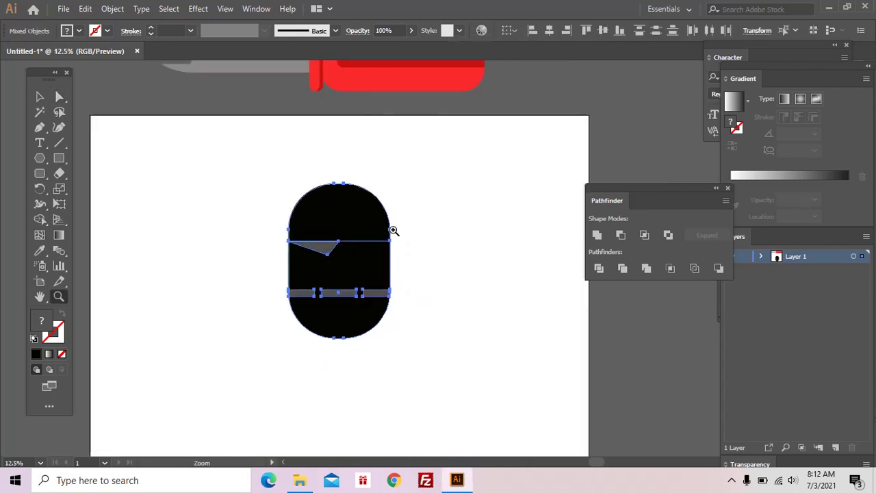
left_click_drag(274, 190, 399, 348)
key("a")
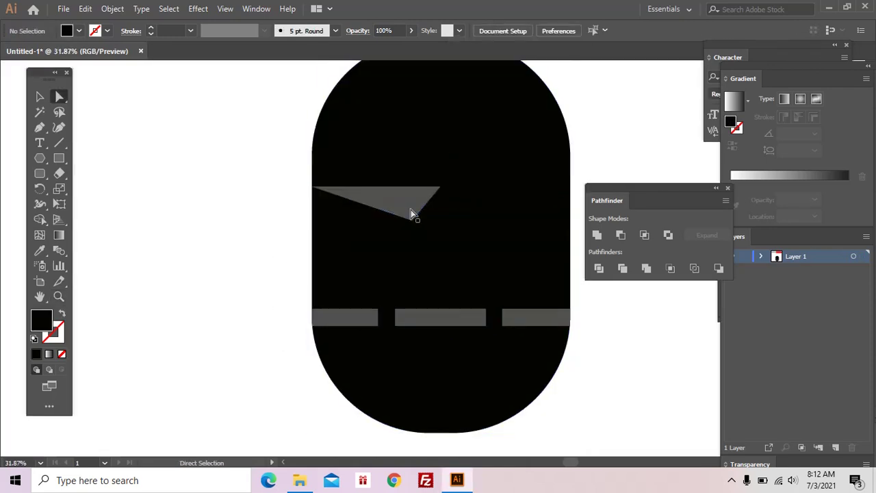
left_click_drag(410, 209, 489, 235)
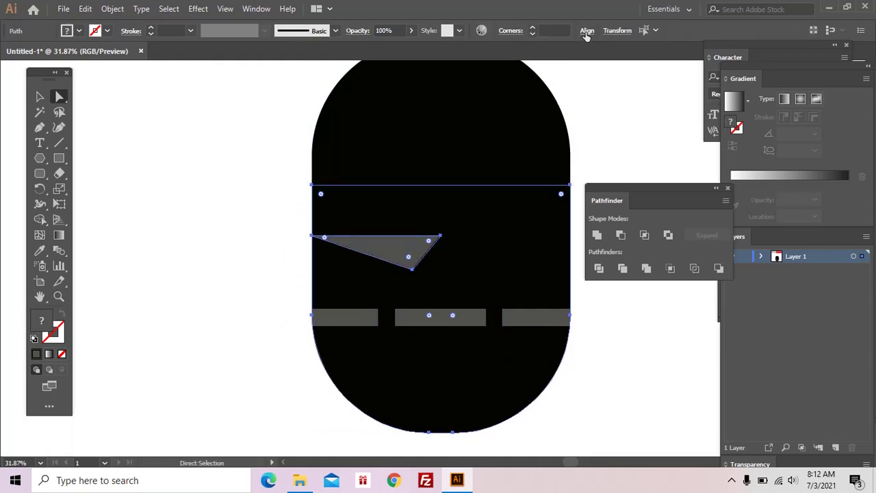
left_click(584, 35)
left_click(536, 66)
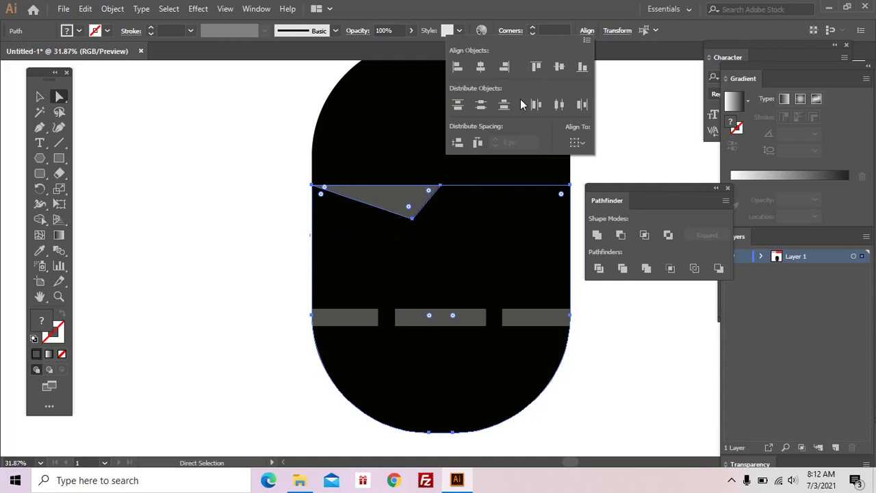
left_click(262, 245)
left_click_drag(451, 256, 364, 279)
Copy the collar triangle to the right and reflect the copy across a vertical axis
key("v")
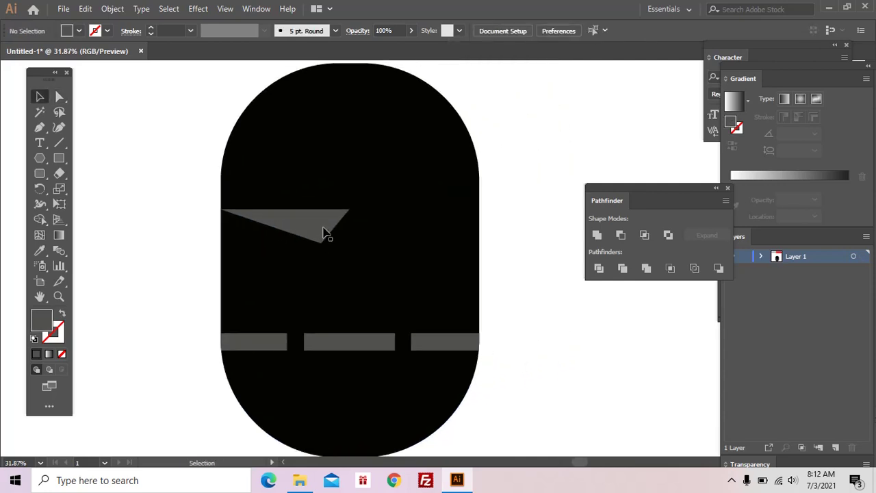
left_click(325, 233)
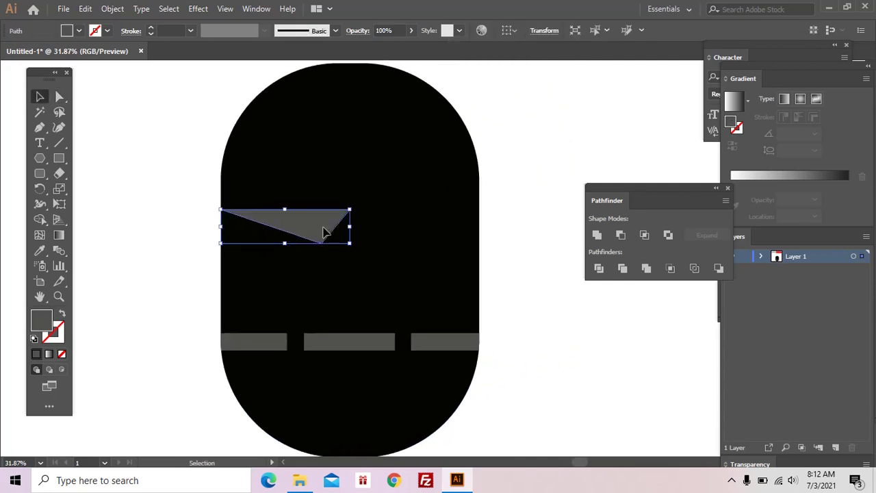
left_click_drag(325, 233, 480, 233)
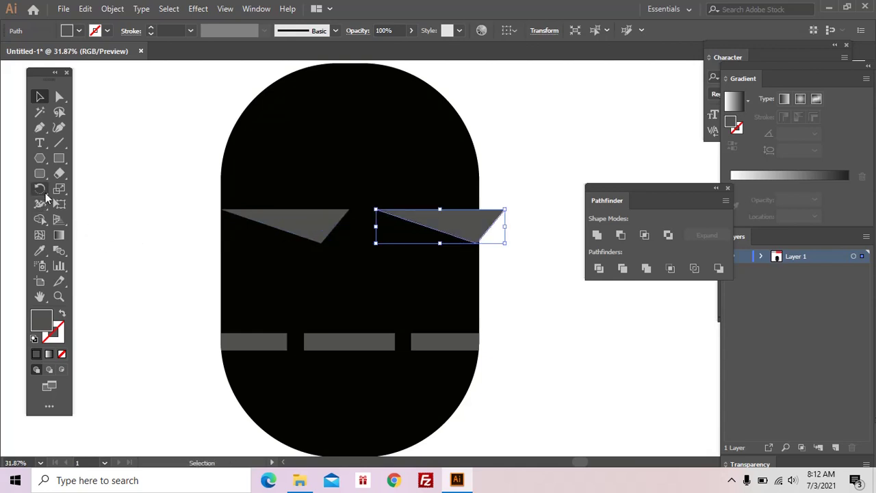
left_click_drag(39, 190, 69, 202)
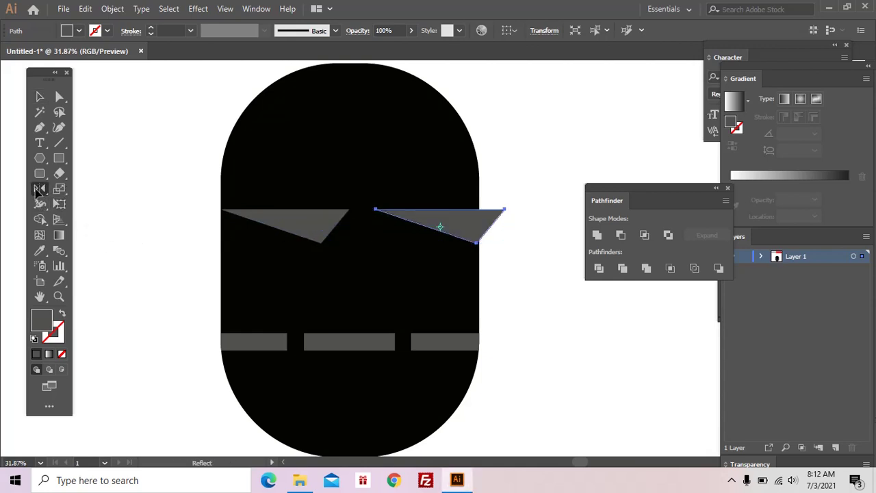
double_click(39, 189)
left_click(453, 323)
Place the mirrored triangle at the body's right edge and nudge both bottom anchors outward
key("v")
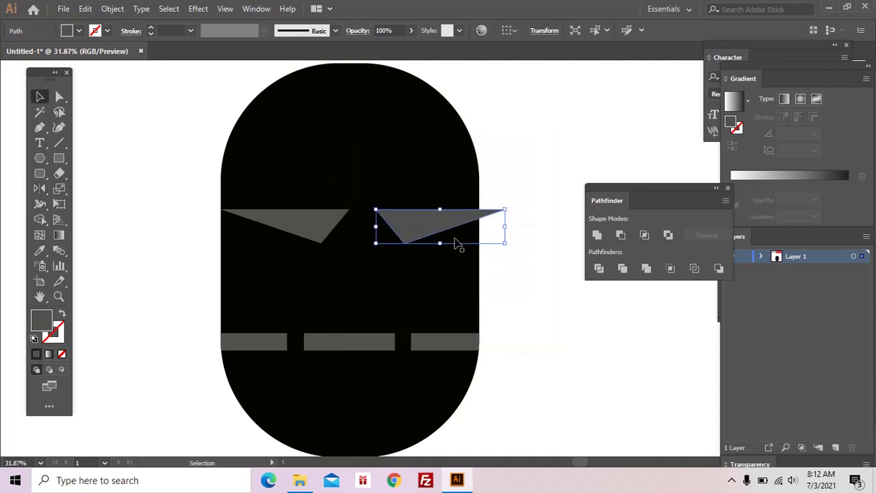
mouse_move(456, 242)
left_mouse_down()
mouse_move(426, 233)
mouse_move(326, 232)
left_mouse_up()
left_click(326, 233, "shift")
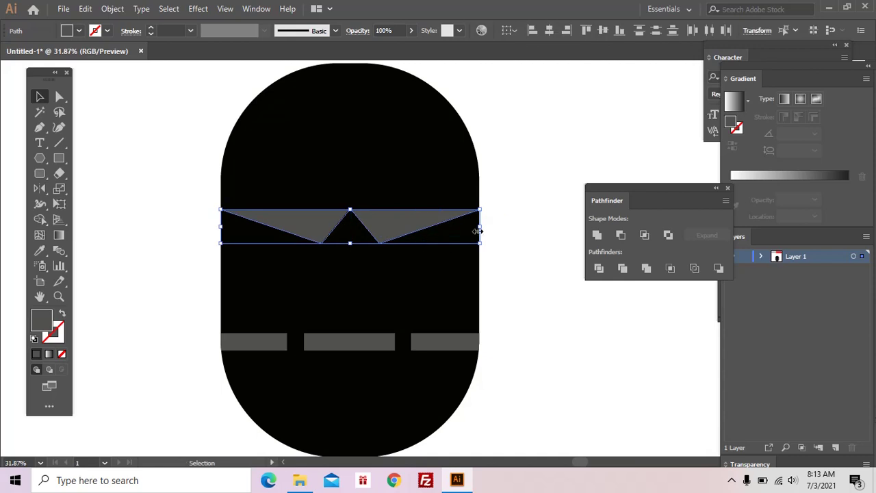
left_click_drag(479, 230, 479, 229)
key("a")
left_click(387, 255)
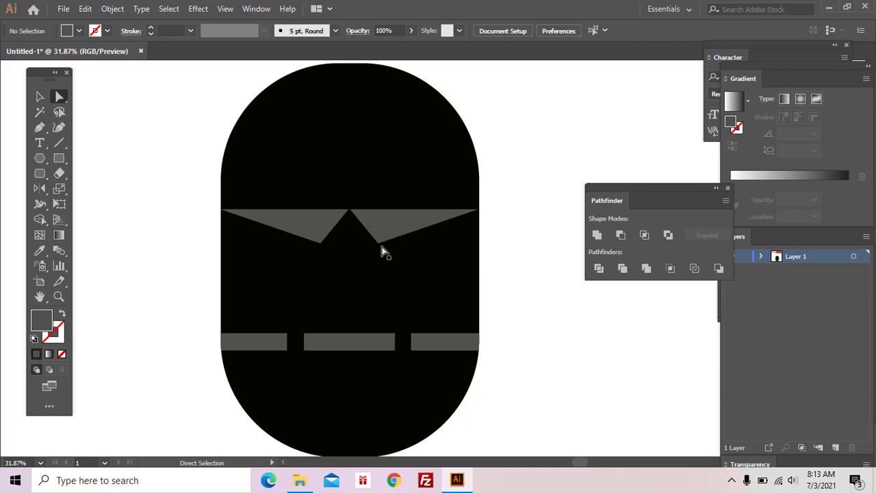
left_click_drag(378, 247, 386, 246)
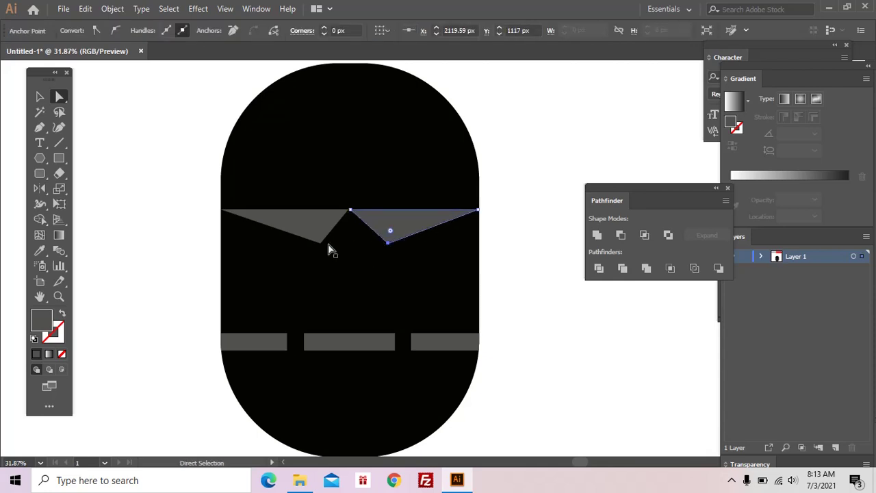
left_click(318, 244)
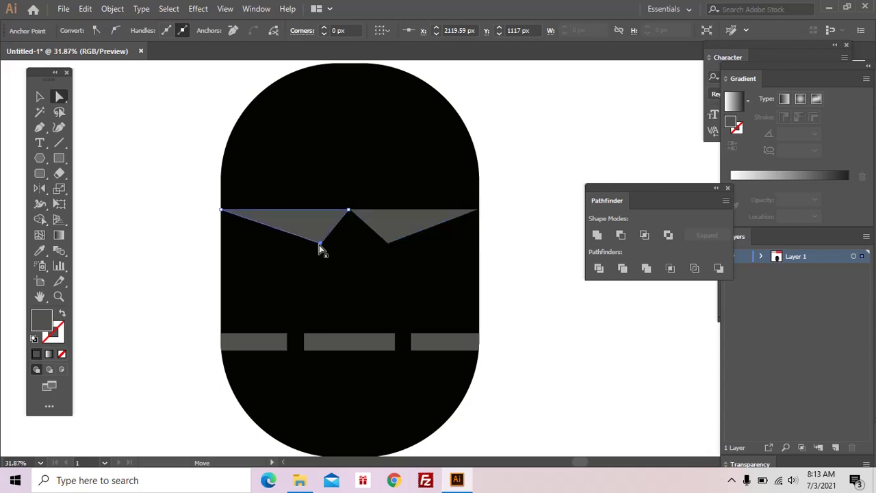
left_click_drag(318, 246, 316, 247)
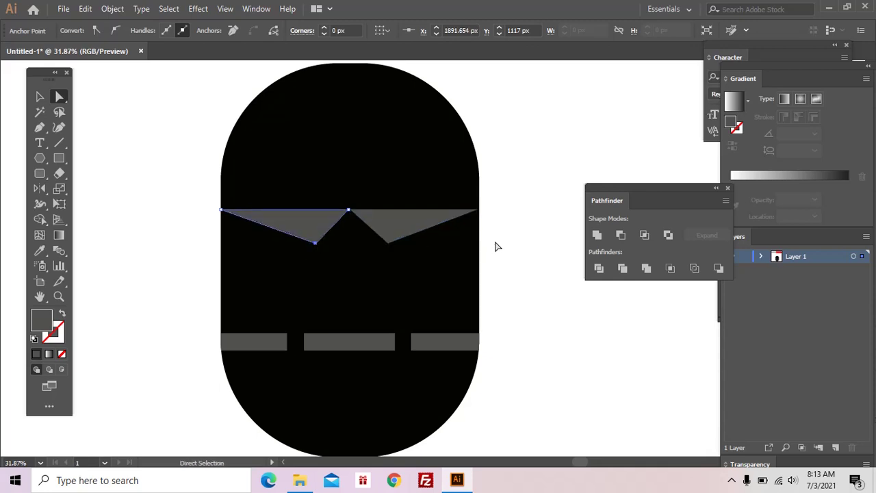
Zoom in on the body and select its upper dome
key("z")
left_click(438, 260, "alt")
left_click(438, 261)
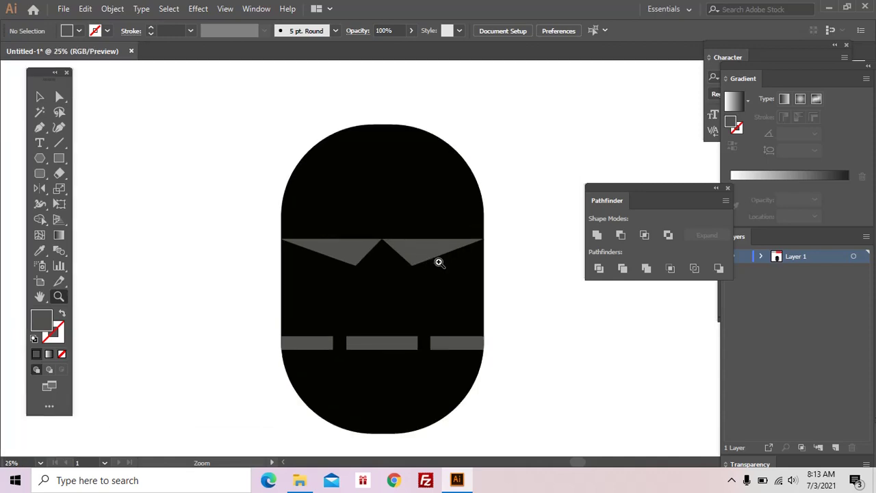
left_click(406, 250)
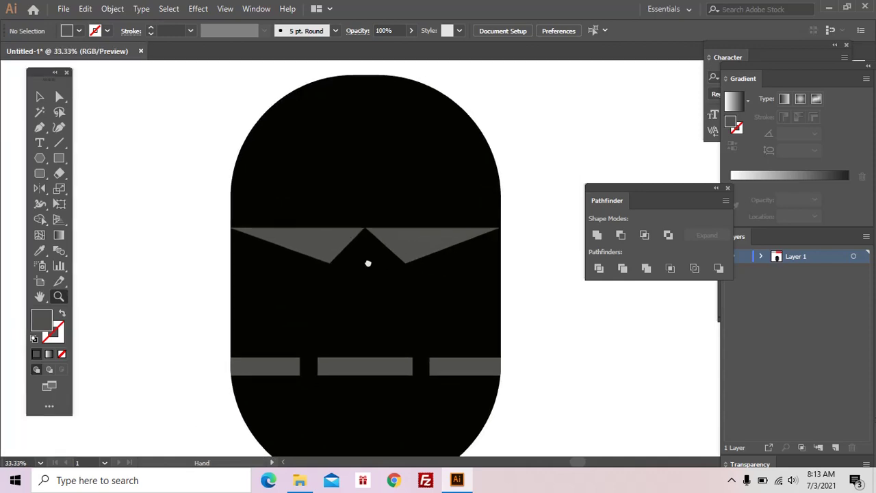
key("a")
left_click(377, 216)
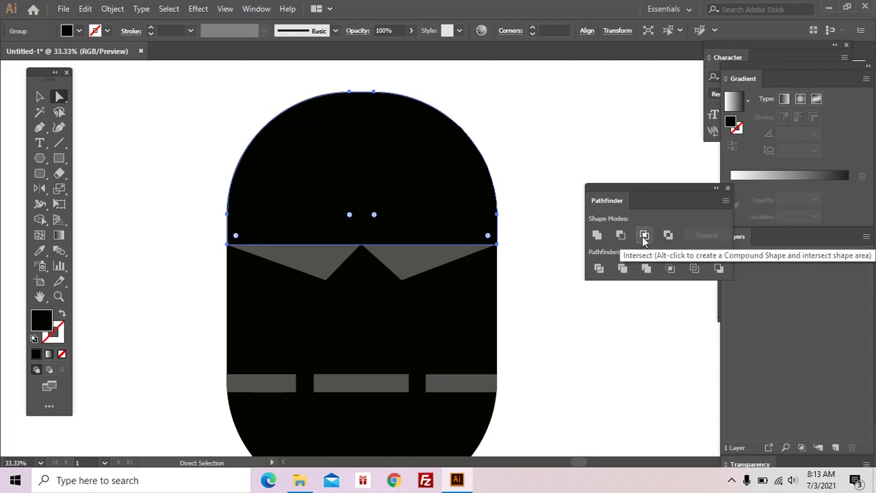
Draw a face rectangle over the upper body and nudge it slightly left
left_click(59, 158)
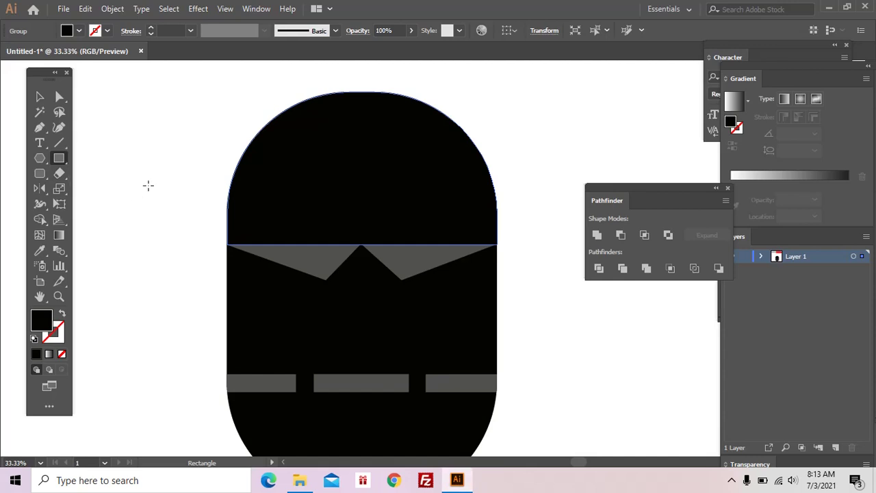
left_click_drag(277, 142, 458, 290)
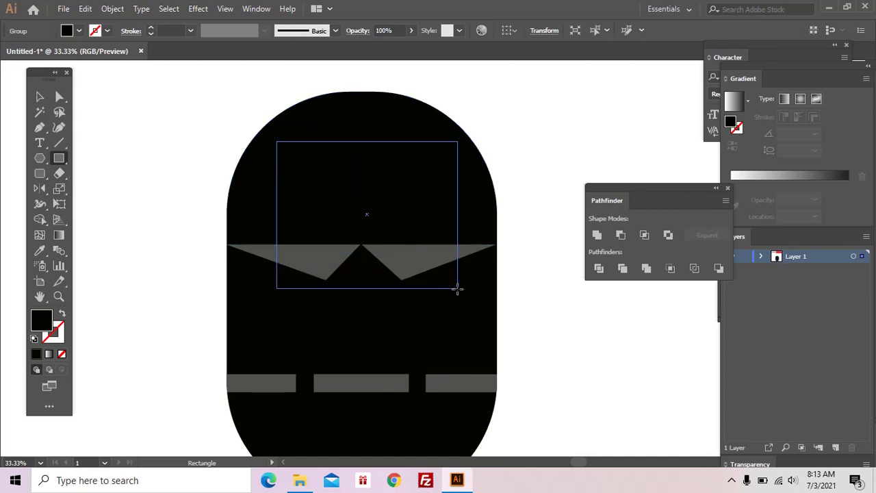
key("a")
left_click_drag(392, 246, 385, 248)
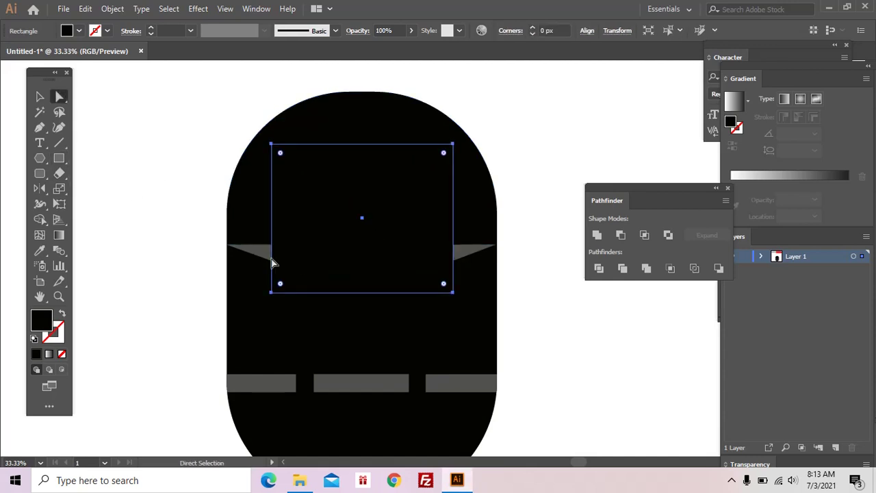
Fill the face rectangle with a bright yellow from the Color Picker
double_click(49, 320)
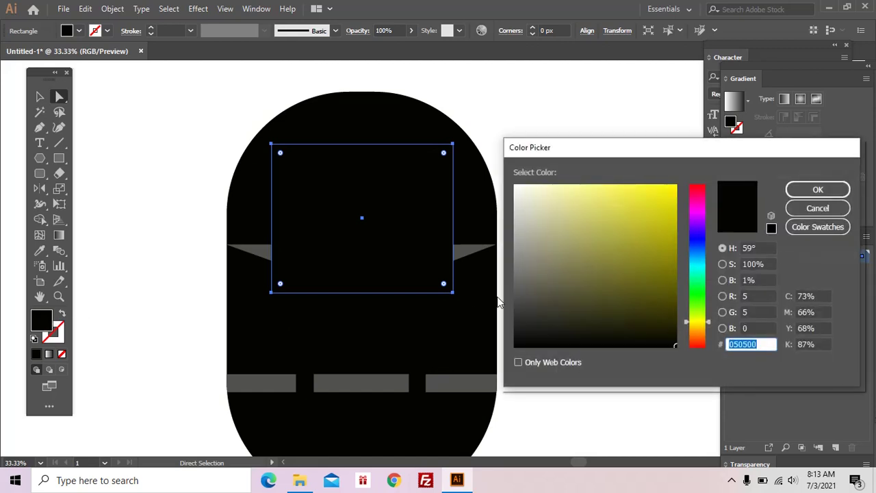
left_click(697, 327)
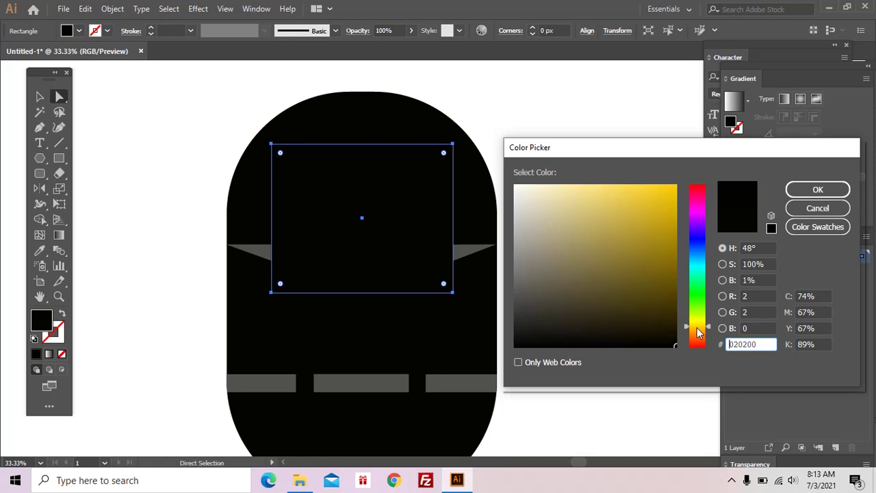
left_click(698, 329)
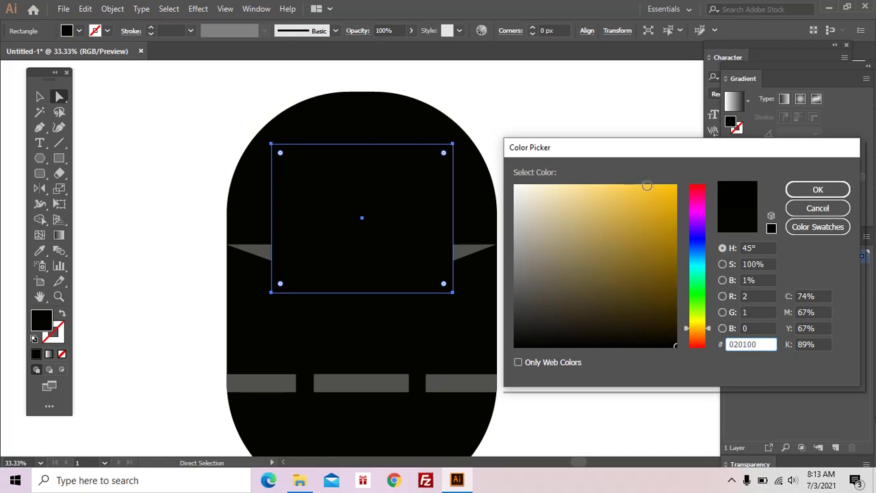
left_click(646, 186)
left_click(818, 193)
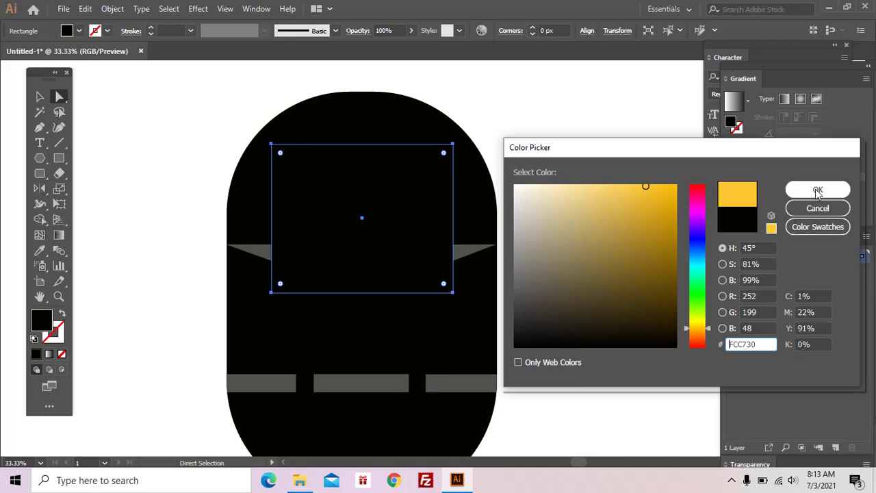
Lighten the face rectangle's fill to pale yellow FCD370
double_click(42, 319)
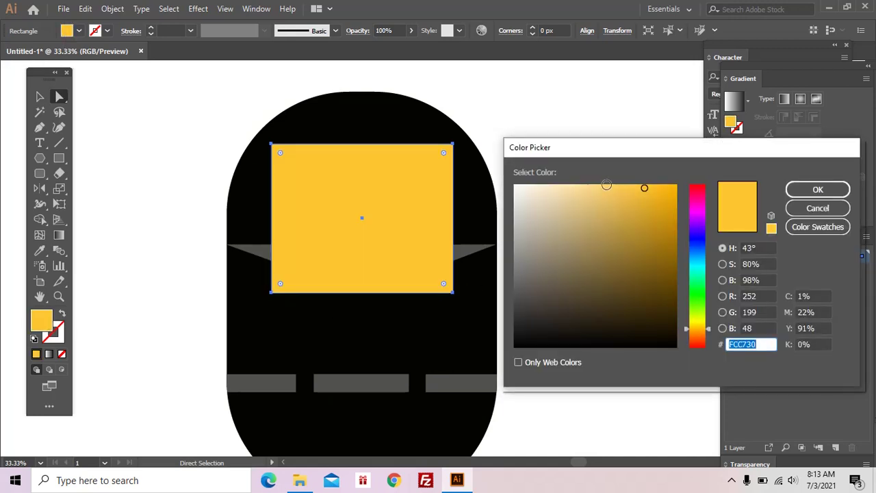
left_click(604, 186)
left_click(793, 190)
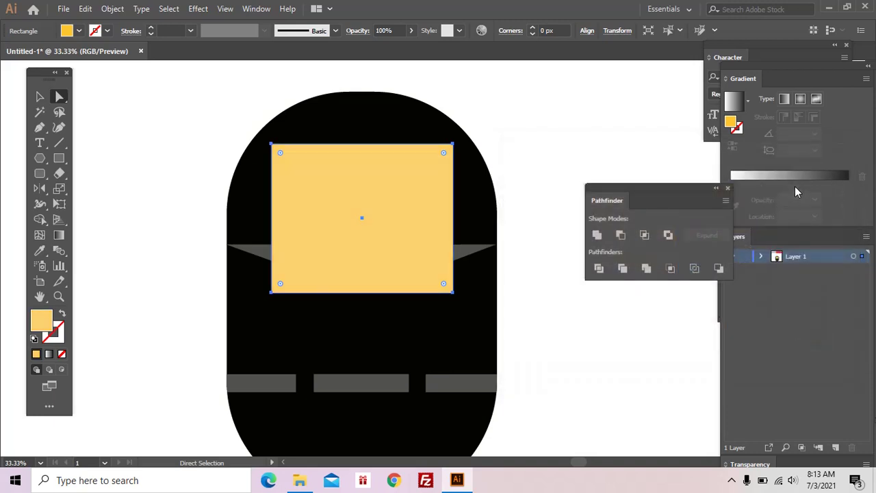
left_click(500, 131)
key("z")
left_click(455, 192)
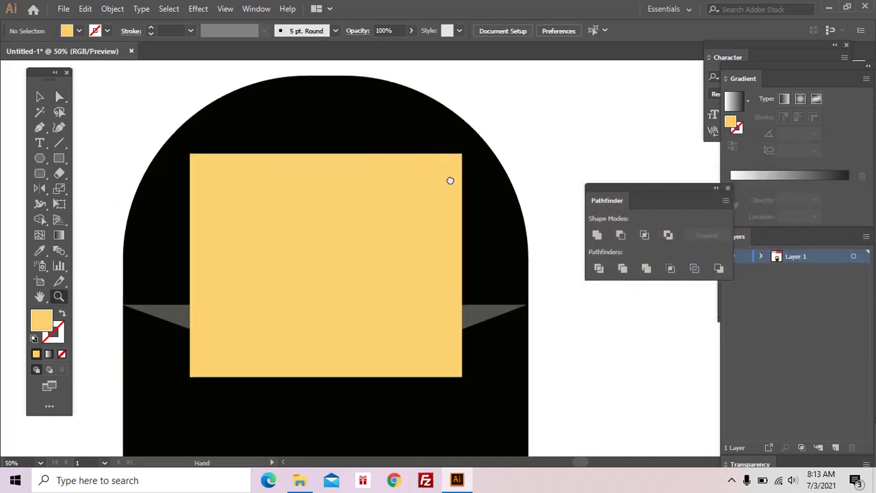
key("a")
left_click(268, 241)
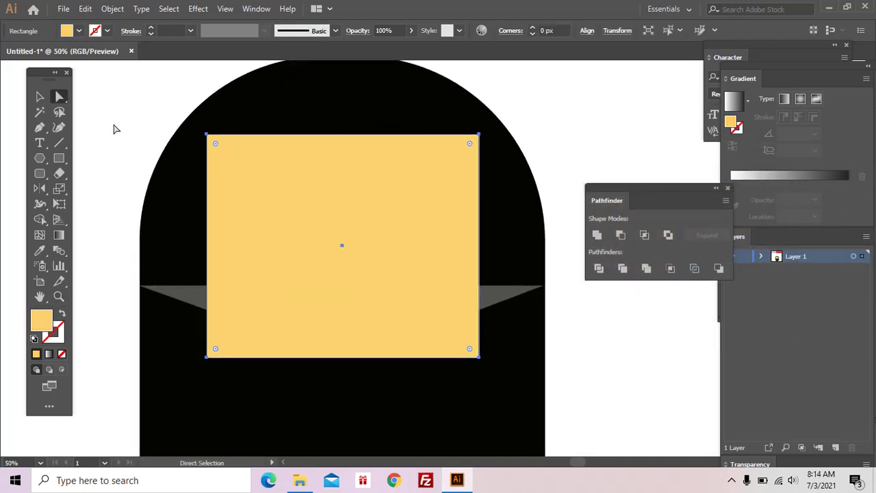
Round all four corners of the yellow face rectangle
left_click(115, 129)
left_click(211, 160)
mouse_move(187, 132)
left_mouse_down()
mouse_move(217, 147)
mouse_move(229, 240)
left_mouse_up()
Widen the rounded face rectangle slightly and raise its top edge a little
key("z")
left_click(366, 237, "alt")
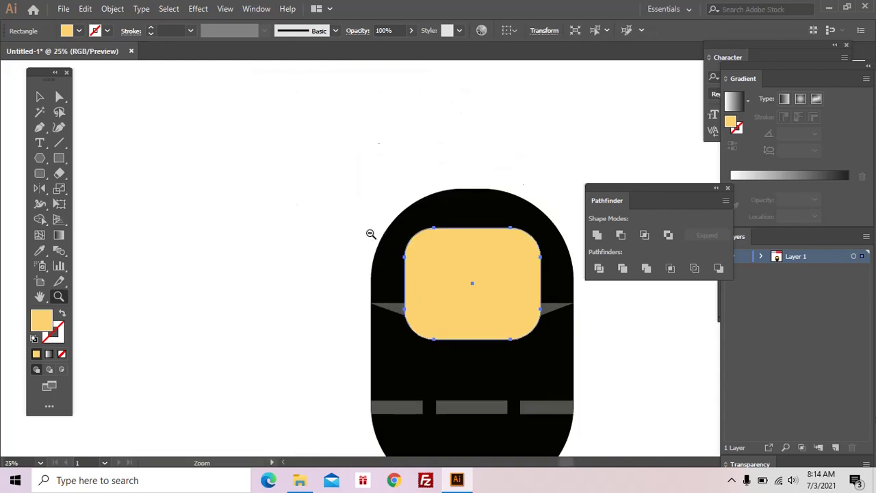
left_click_drag(372, 234, 308, 231)
key("v")
left_click_drag(439, 271, 449, 272)
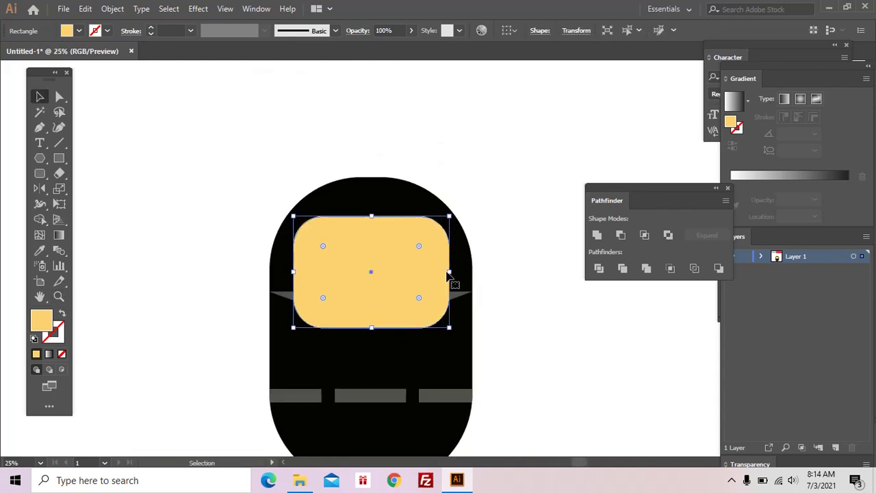
left_click_drag(372, 216, 372, 213)
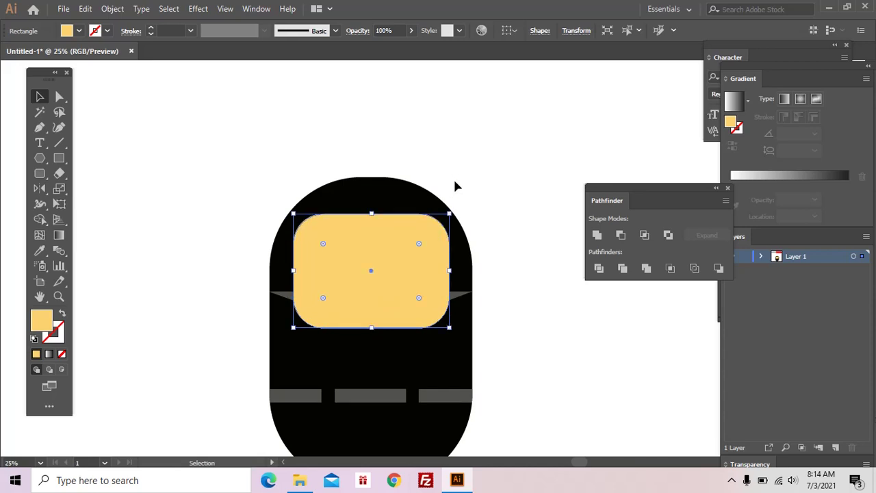
key("a")
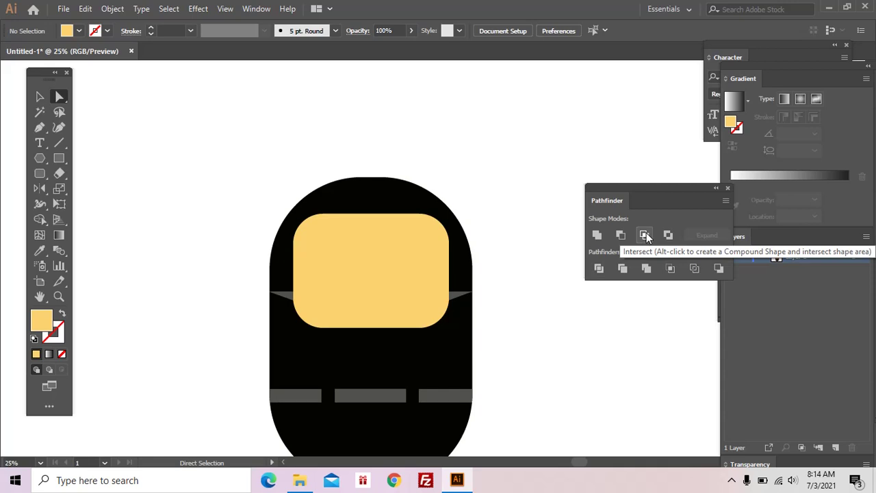
scroll(378, 248, "right", 3)
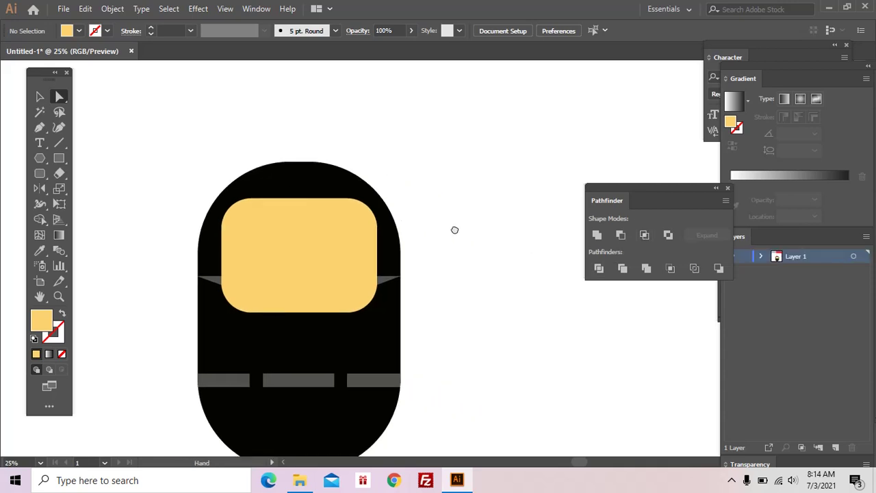
Set a copy of the black dome aside, then intersect the original dome with the yellow face
left_click(379, 252)
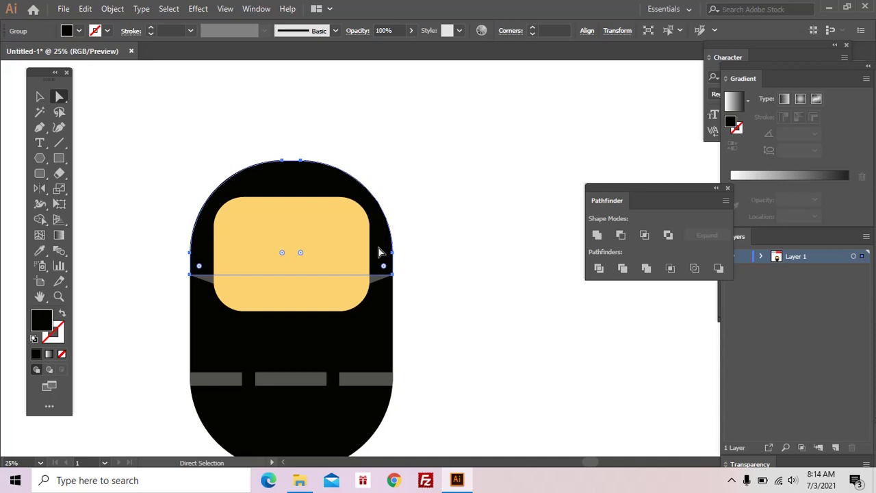
mouse_move(378, 252)
left_mouse_down()
mouse_move(444, 227)
mouse_move(579, 252)
left_mouse_up()
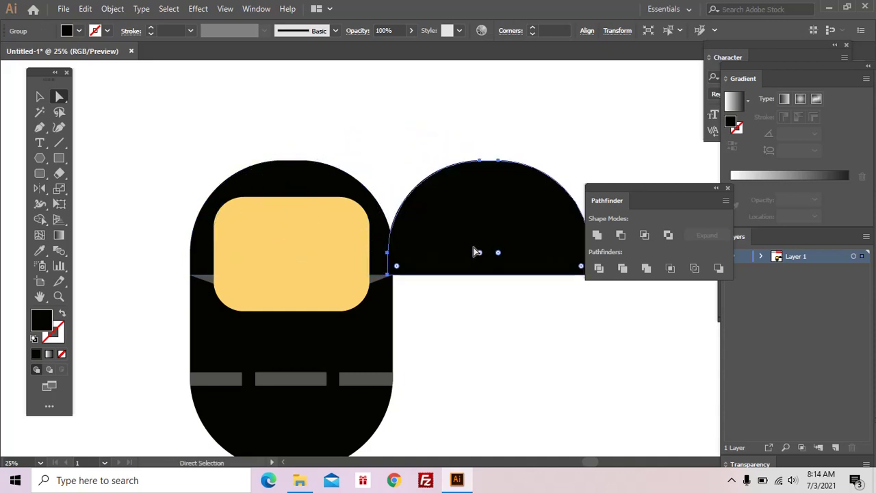
left_click_drag(477, 251, 502, 251)
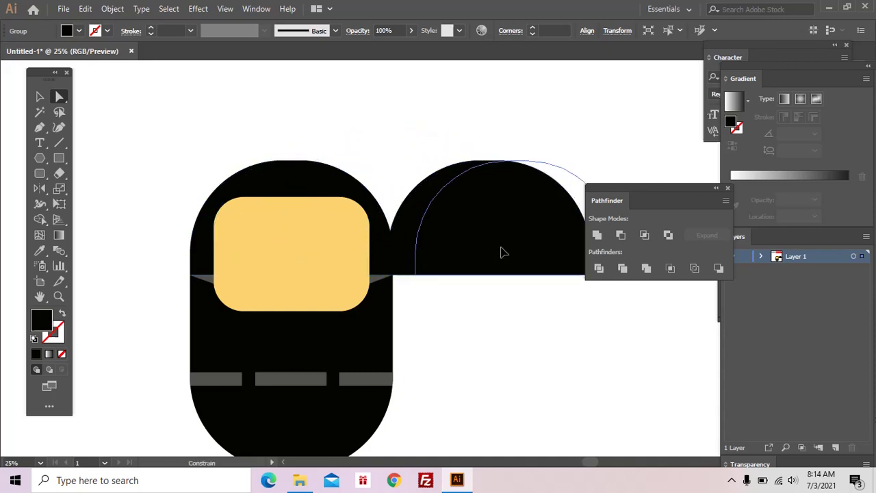
left_click(319, 186)
left_click(322, 238)
left_click(327, 191, "shift")
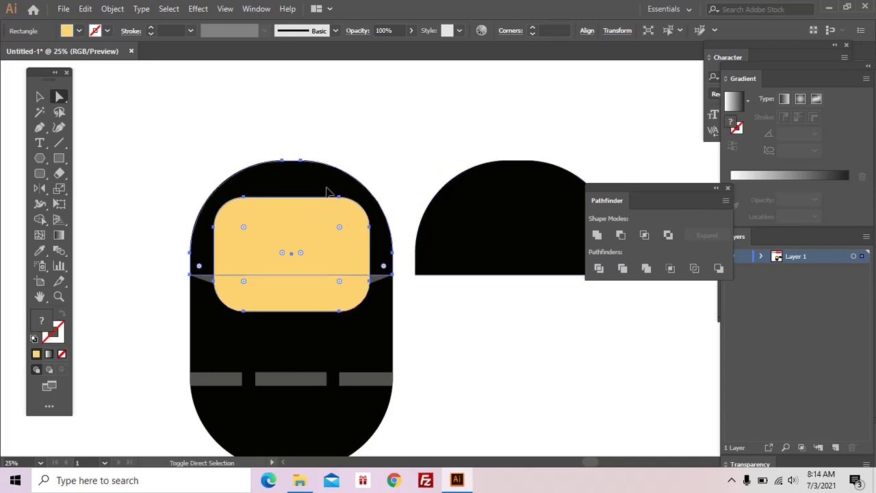
left_click(644, 236)
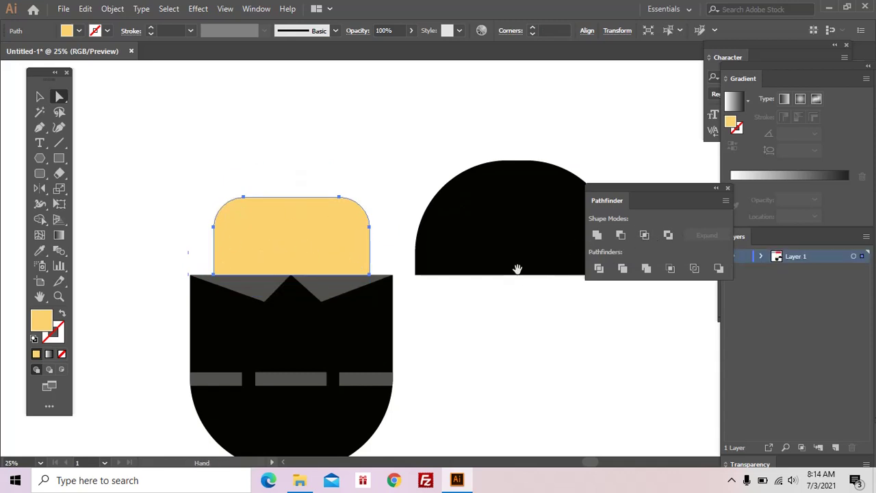
scroll(516, 267, "right", 1)
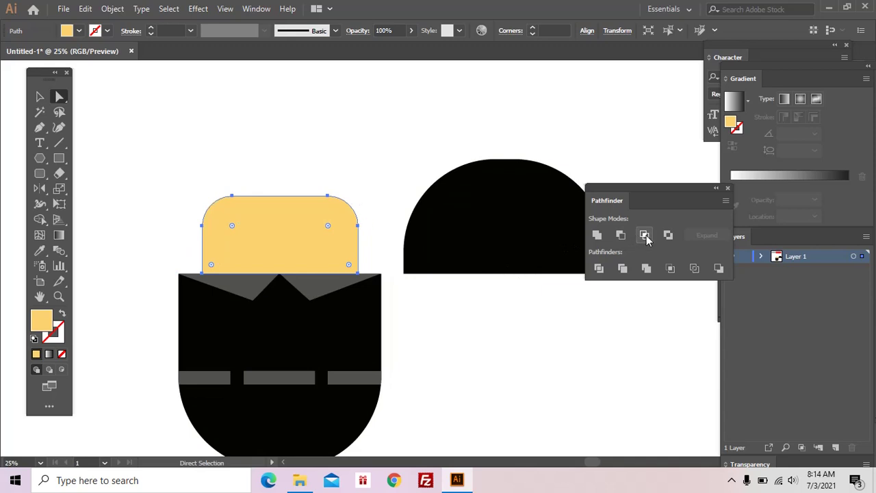
scroll(475, 275, "right", 1)
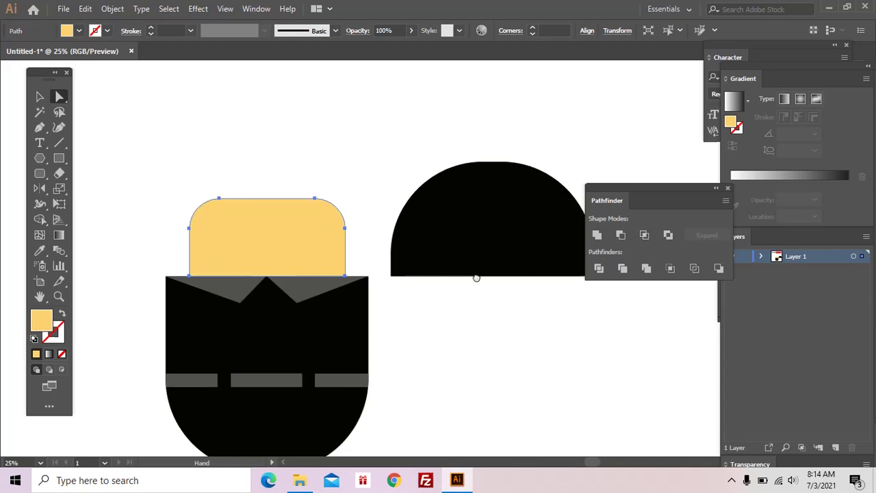
Move the spare black dome back over the head and align it left with the body
left_click(446, 314)
mouse_move(469, 249)
left_mouse_down()
mouse_move(241, 266)
mouse_move(265, 266)
left_mouse_up()
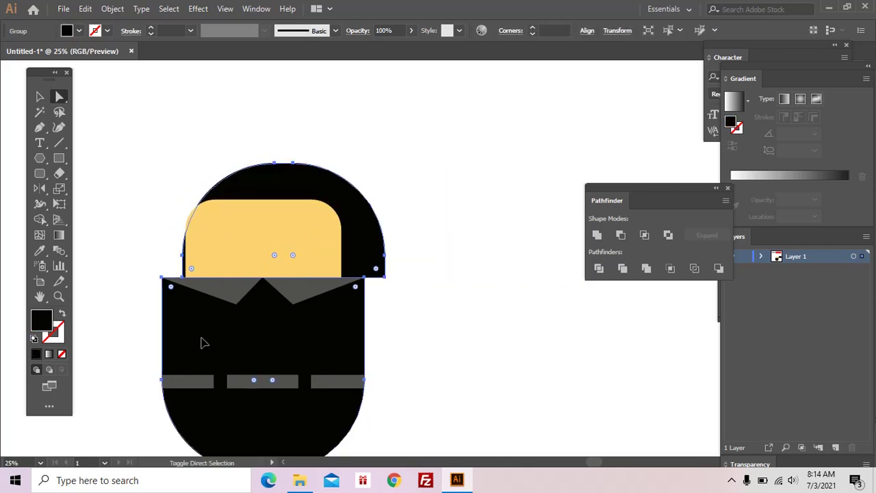
left_click(585, 33)
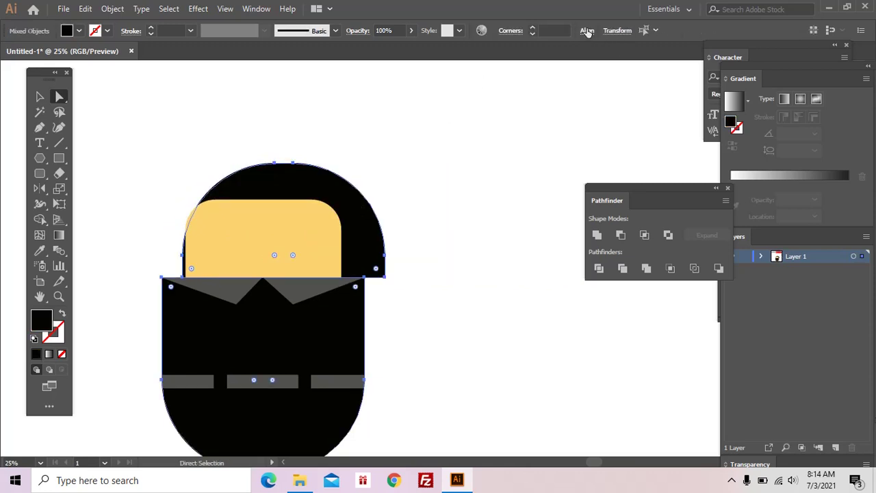
left_click(456, 67)
left_click(411, 217)
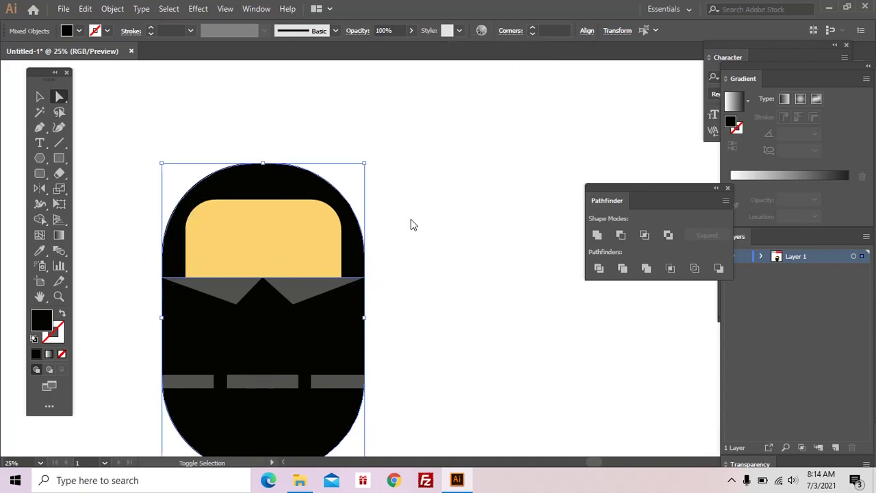
left_click(403, 250)
key("z")
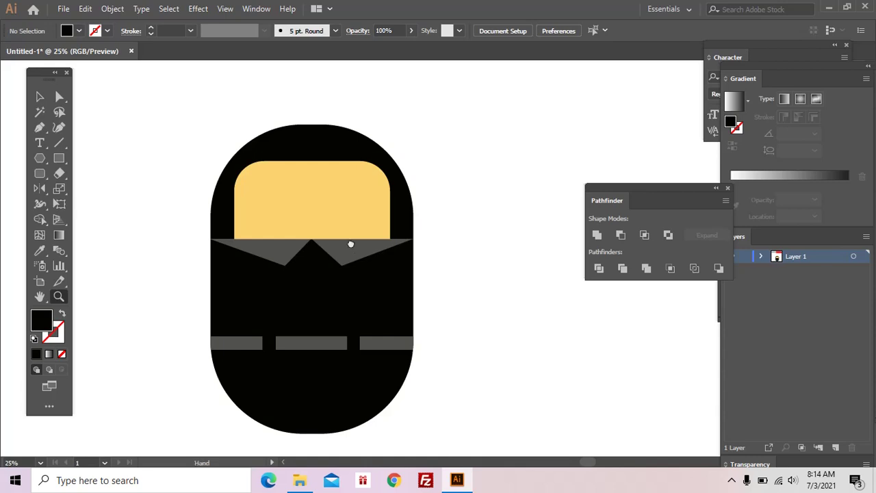
Draw a closed hair path with two spikes reaching down into the face
left_click(41, 131)
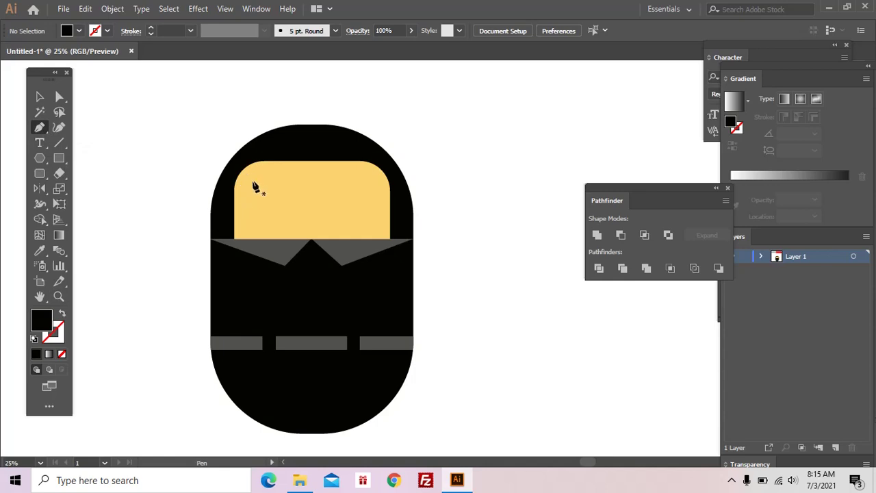
left_click(271, 154)
left_click(320, 184)
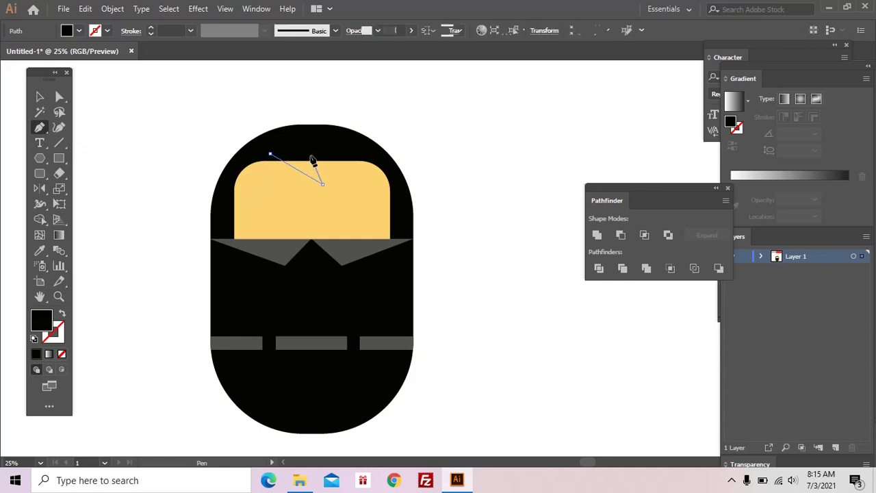
left_click(324, 156)
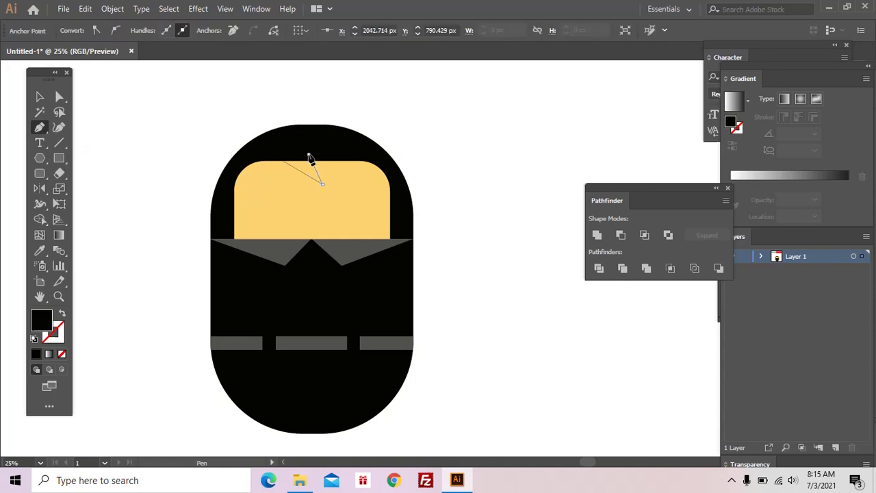
left_click(356, 178)
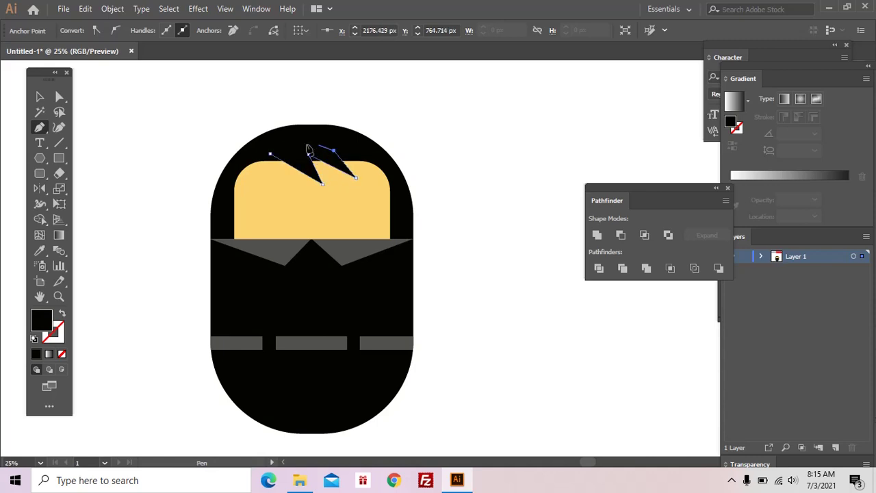
left_click(333, 150)
left_click(270, 154)
key("ctrl+shift+a")
Adjust the hair anchors and round off the sharp spike tips
key("z")
left_click(392, 189)
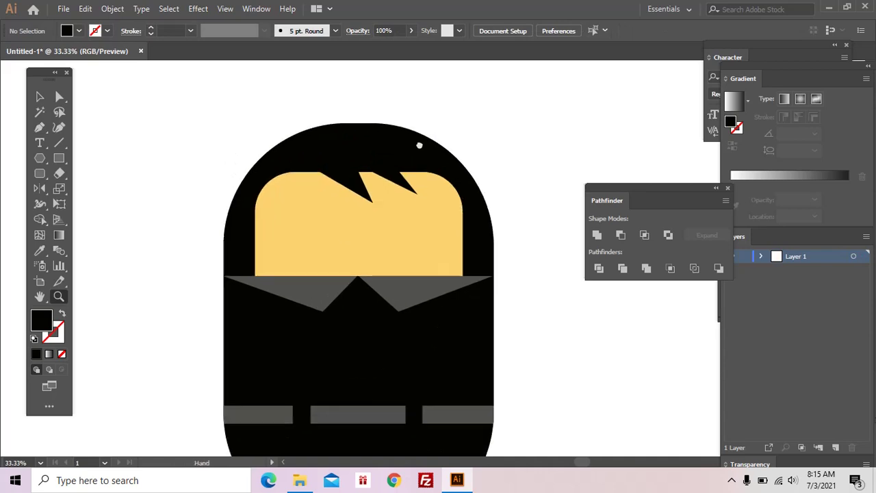
key("a")
left_click(390, 187)
left_click(354, 165)
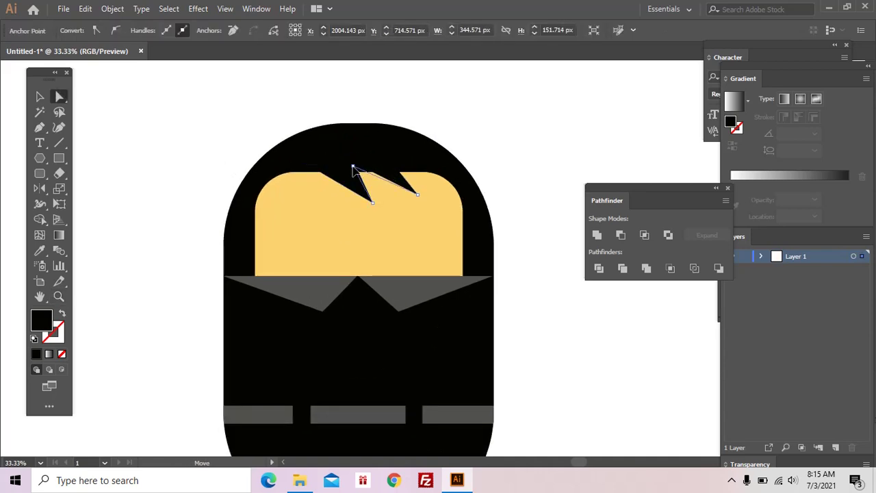
left_click(377, 201)
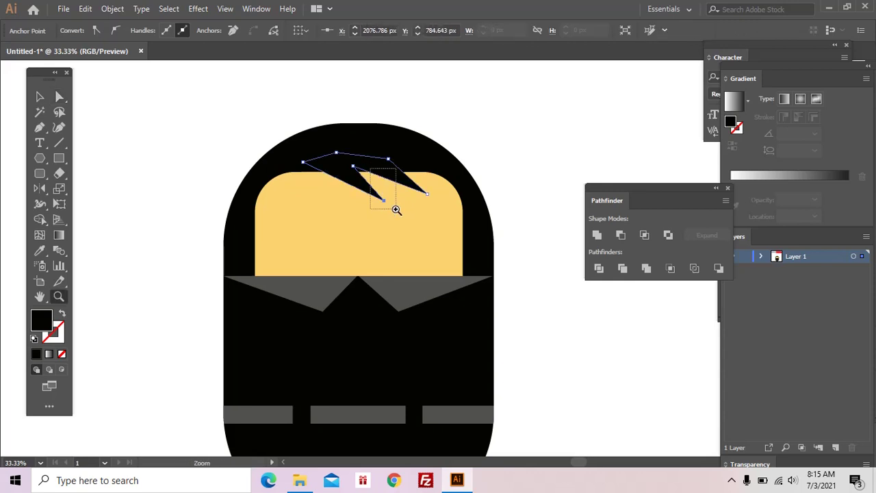
left_click_drag(336, 175, 397, 209)
left_click(435, 374)
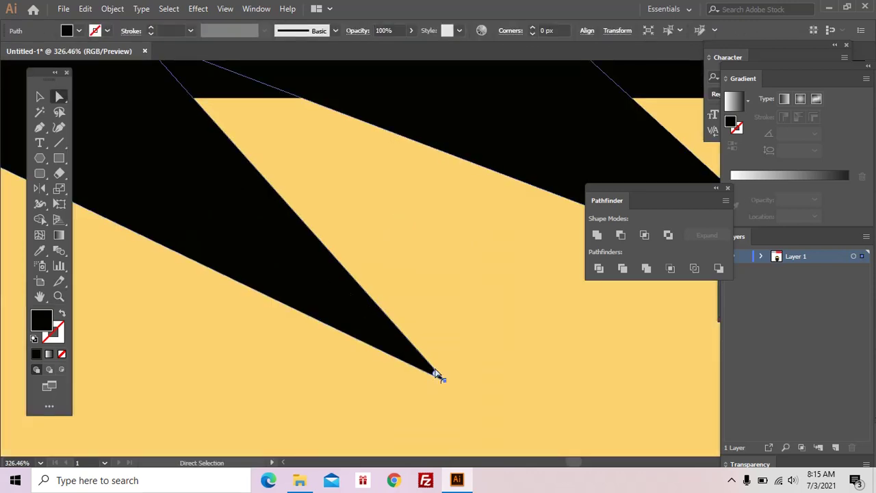
left_click_drag(434, 372, 373, 329)
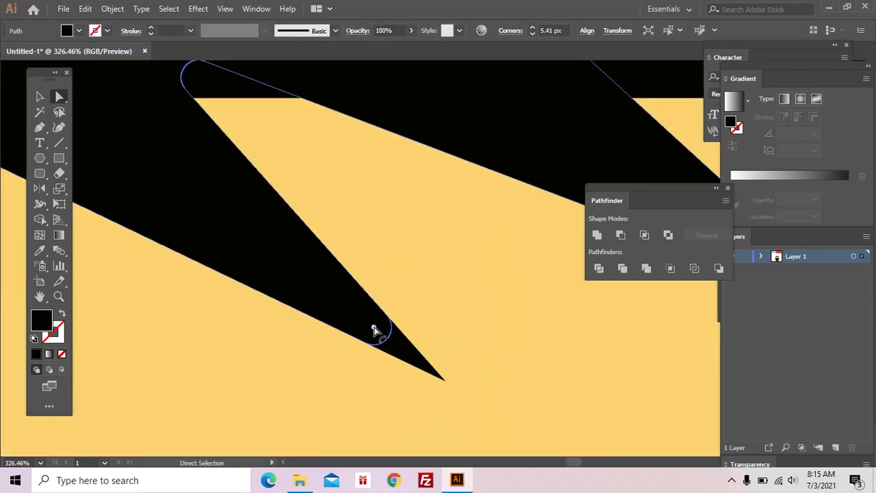
Zoom out and review the whole character with its new black fringe
key("z")
left_click(448, 306, "alt")
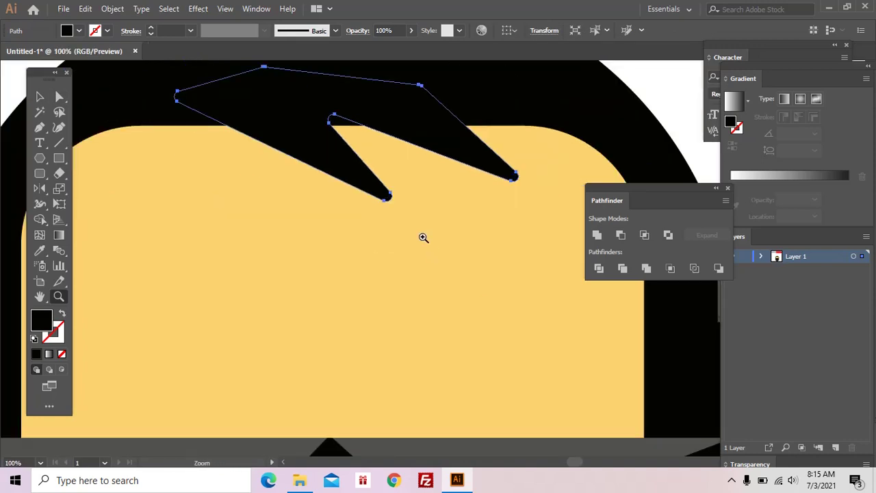
left_click(422, 234, "alt")
left_click(426, 143, "ctrl")
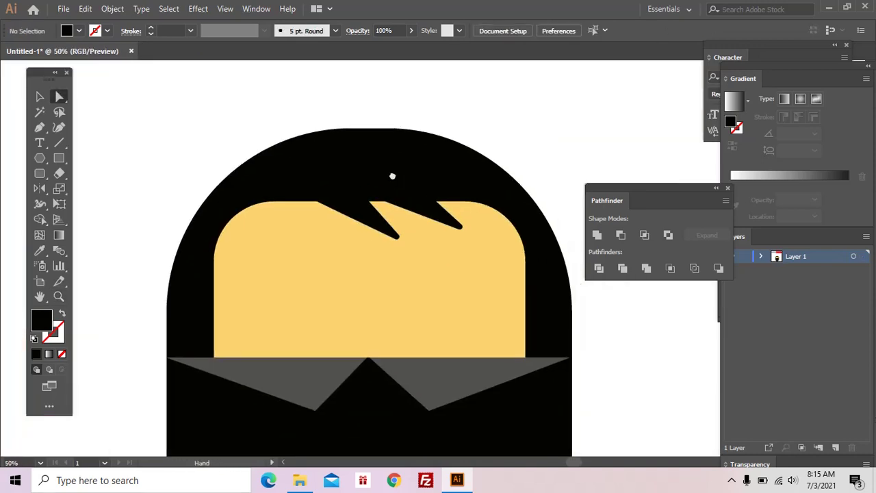
left_click(415, 246, "alt")
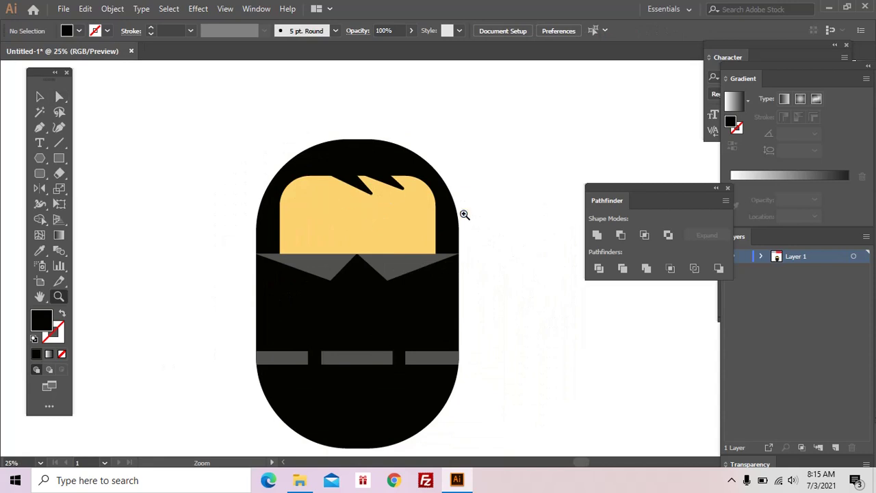
left_click_drag(489, 255, 462, 264)
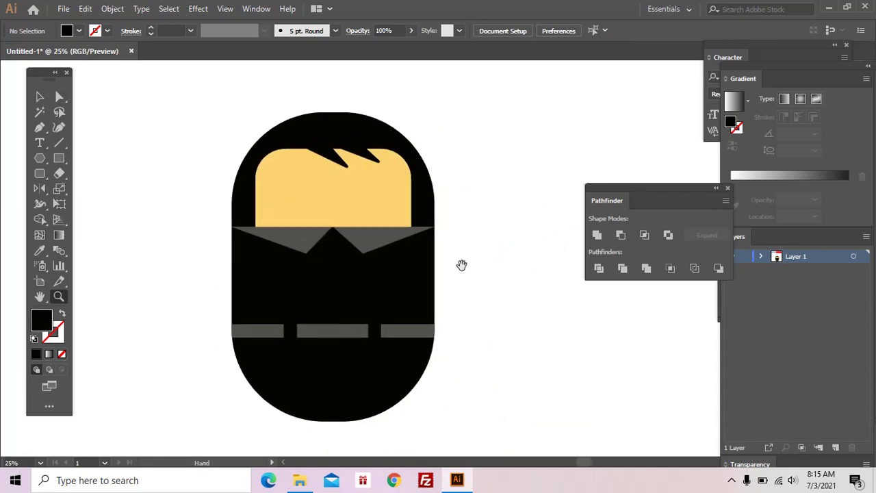
key("v")
left_click_drag(213, 333, 471, 123)
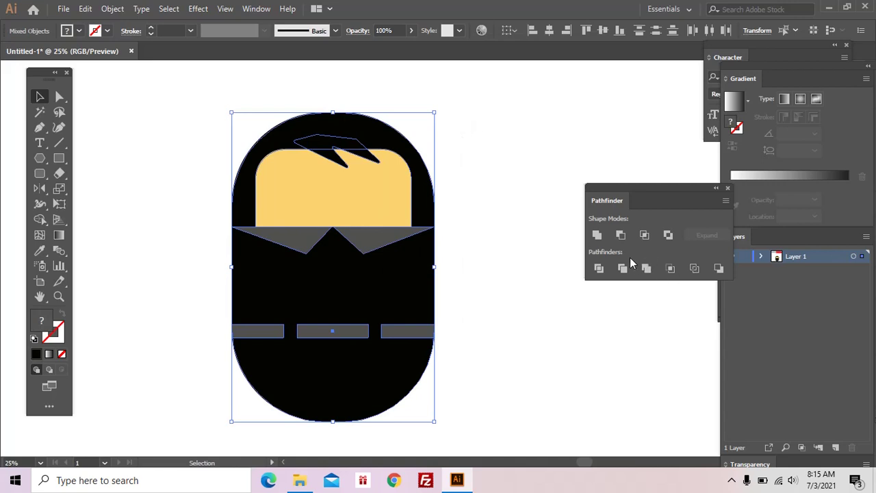
key("z")
key("ctrl+shift+a")
key("ctrl+minus")
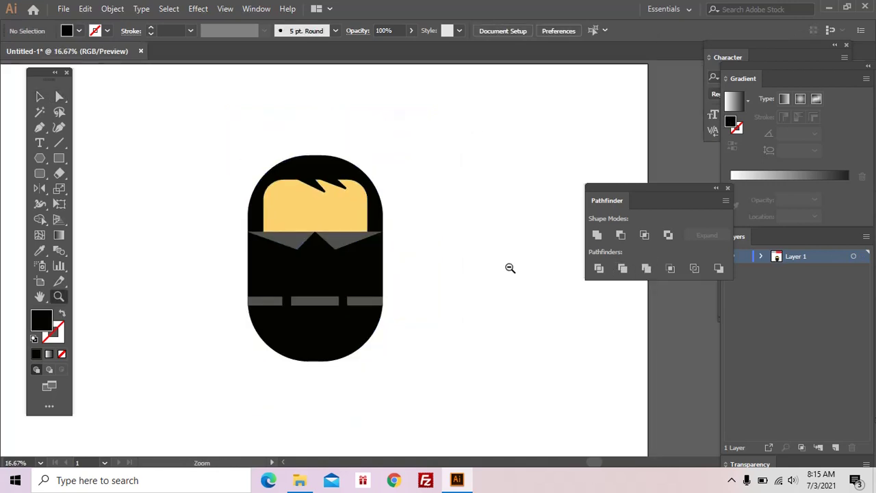
left_click(342, 210)
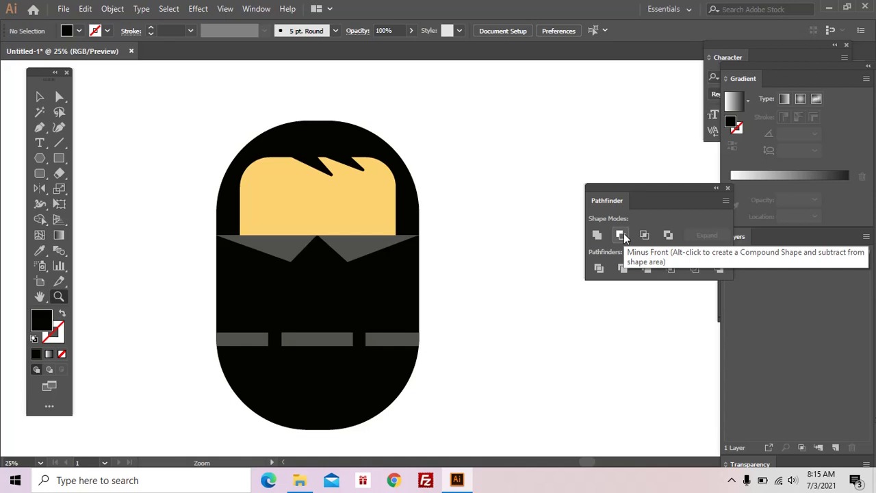
Draw a small circle for the left eye on the yellow face
left_click(260, 213)
left_click_drag(385, 243, 209, 175)
left_click(57, 159)
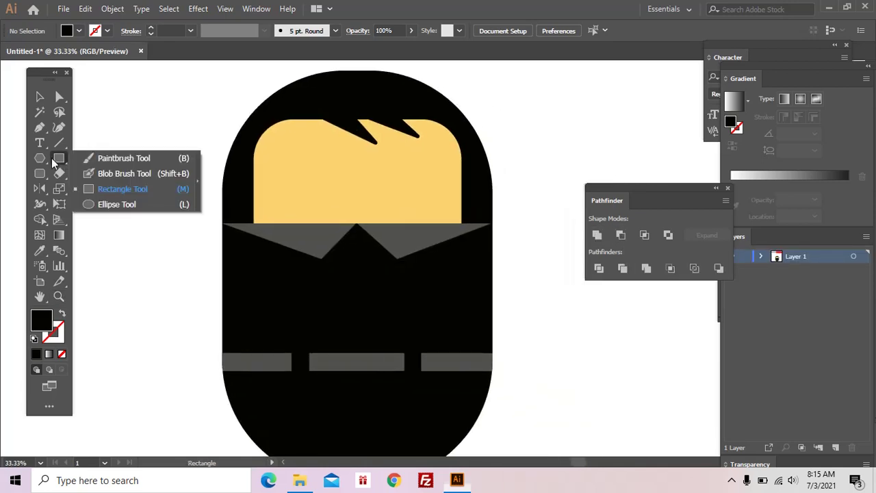
left_click(96, 204)
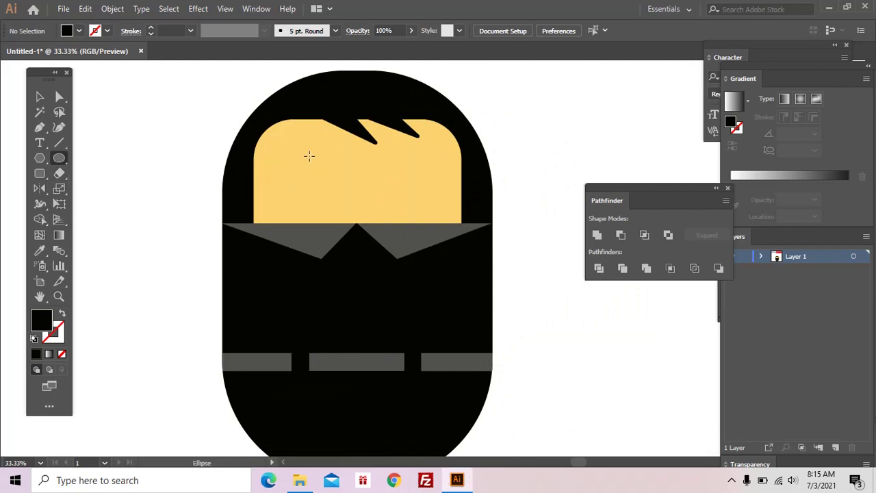
left_click_drag(309, 156, 339, 186)
key("a")
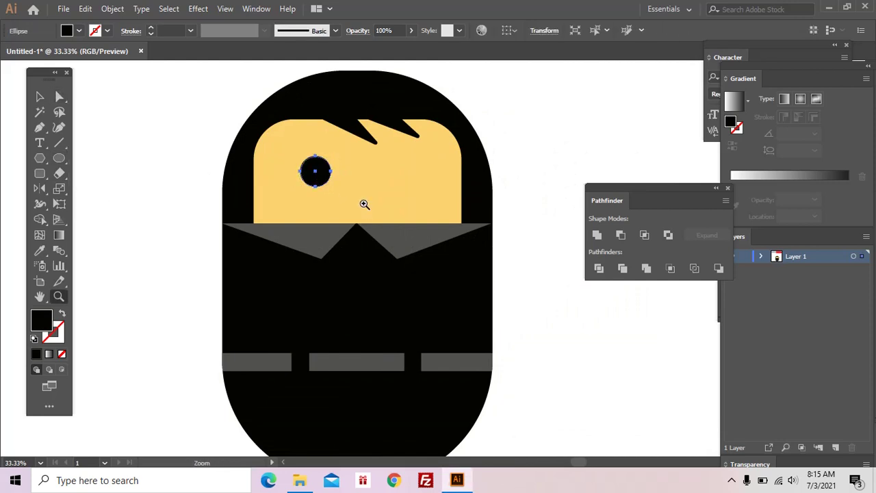
key("ctrl+equal")
left_click_drag(405, 198, 210, 129)
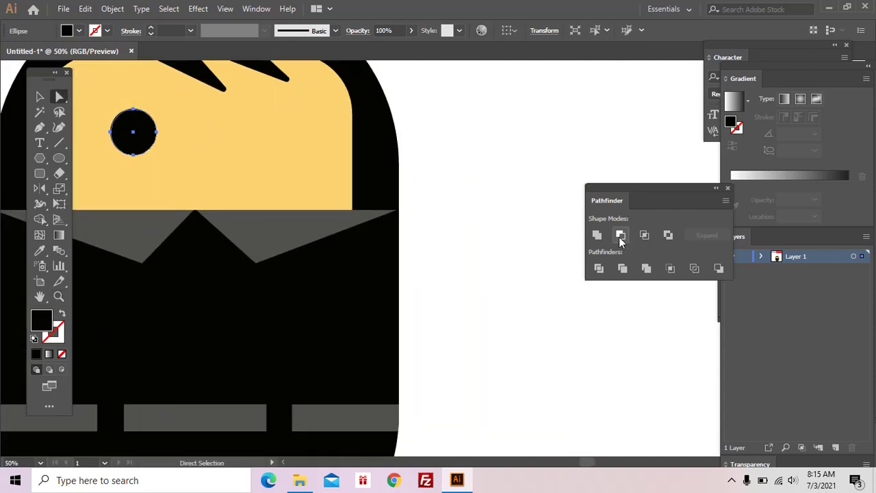
left_click_drag(489, 234, 515, 262)
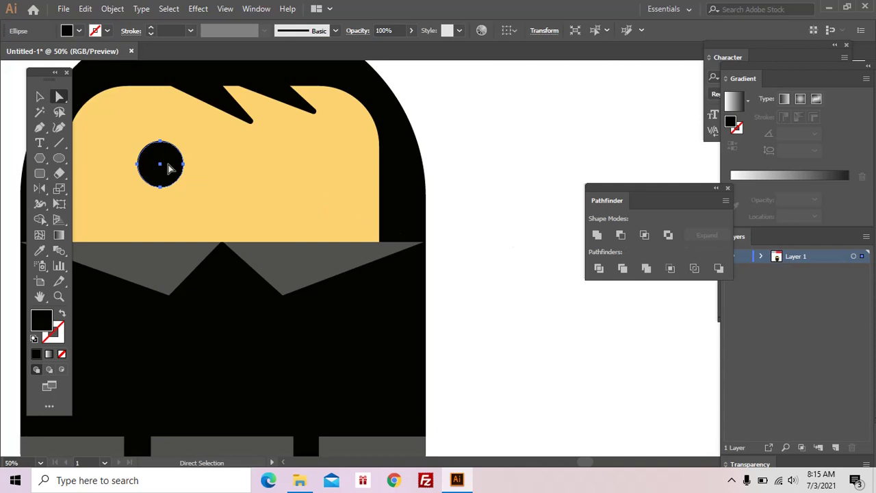
Make a crescent from two overlapping circle copies with Minus Front and move it onto the eye
left_click_drag(170, 168, 392, 178)
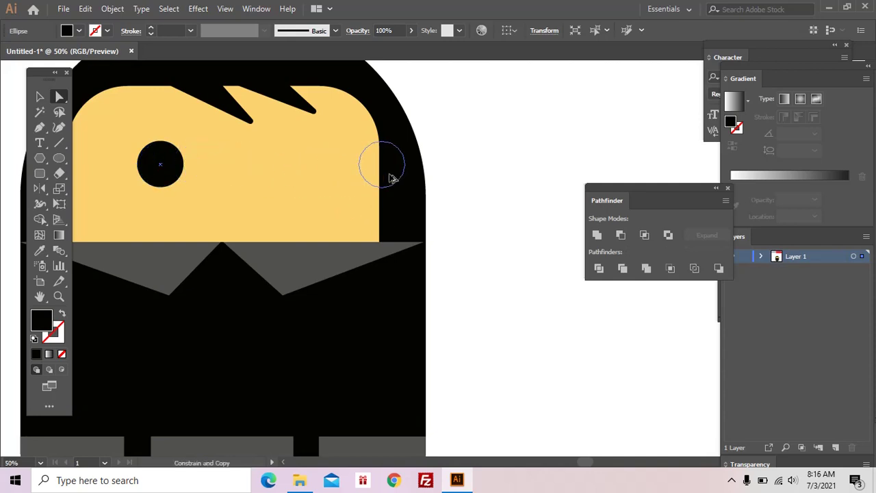
mouse_move(392, 178)
left_mouse_down()
mouse_move(513, 180)
mouse_move(482, 204)
left_mouse_up()
left_click_drag(487, 171, 493, 181)
left_click_drag(427, 132, 544, 214)
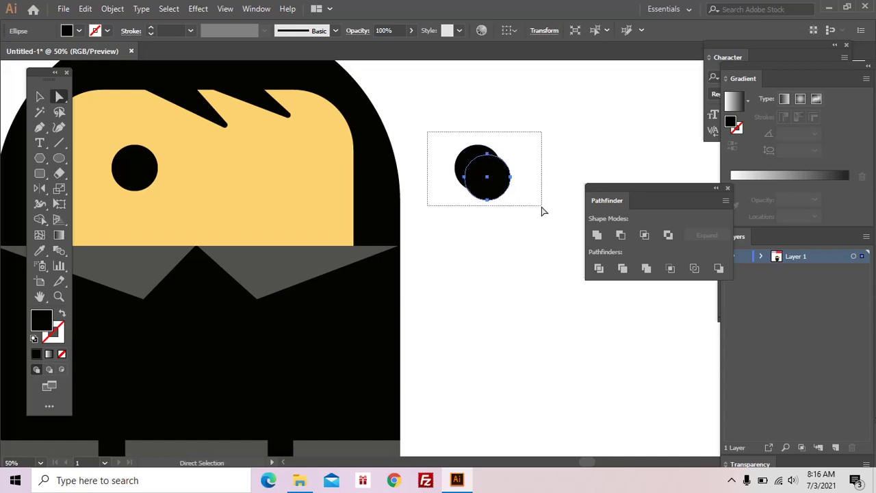
left_click(622, 236)
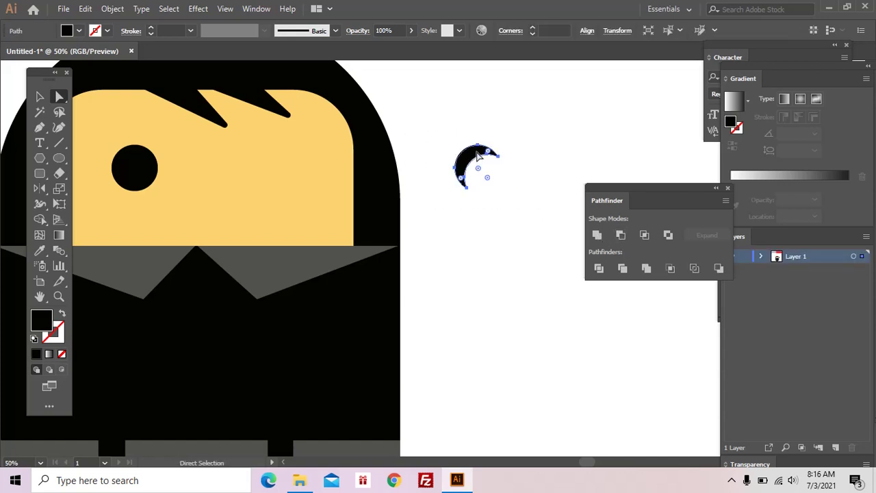
key("v")
mouse_move(498, 155)
left_mouse_down()
mouse_move(541, 148)
mouse_move(182, 157)
mouse_move(191, 149)
left_mouse_up()
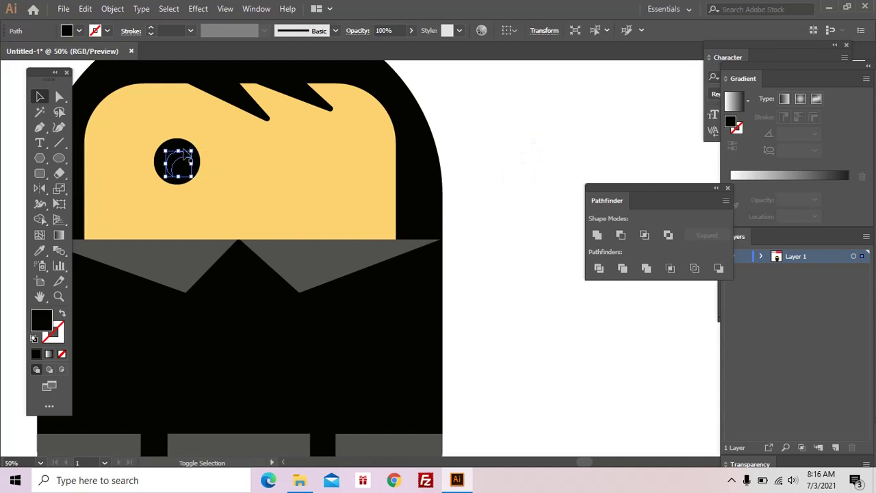
Colour the crescent with the grey collar colour and review it on the eye
key("i")
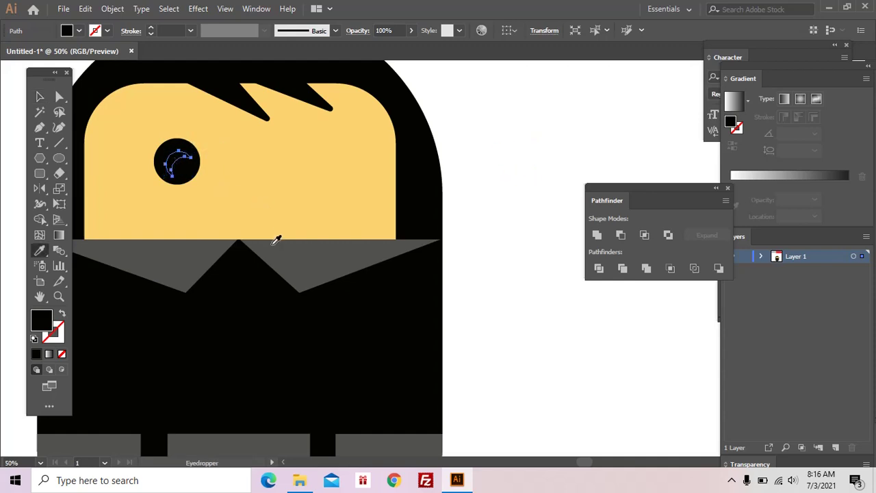
left_click(276, 241)
key("ctrl+shift+a")
left_click_drag(164, 130, 209, 211)
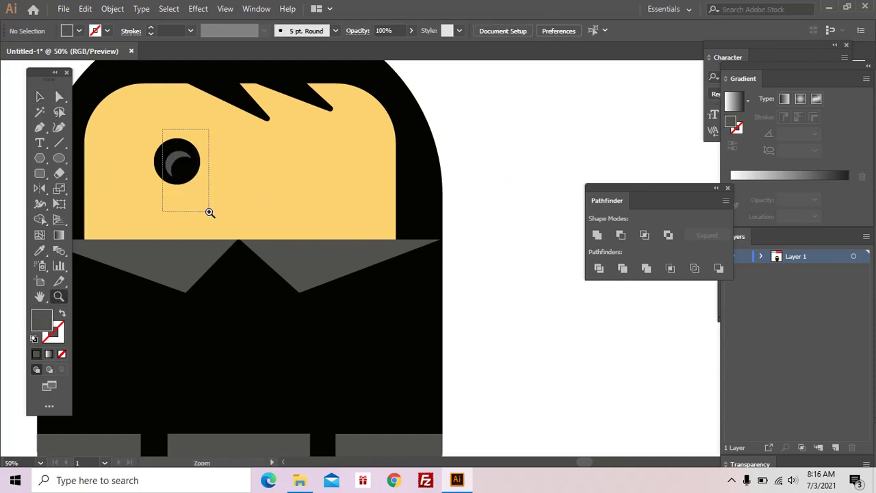
left_click(345, 192)
key("z")
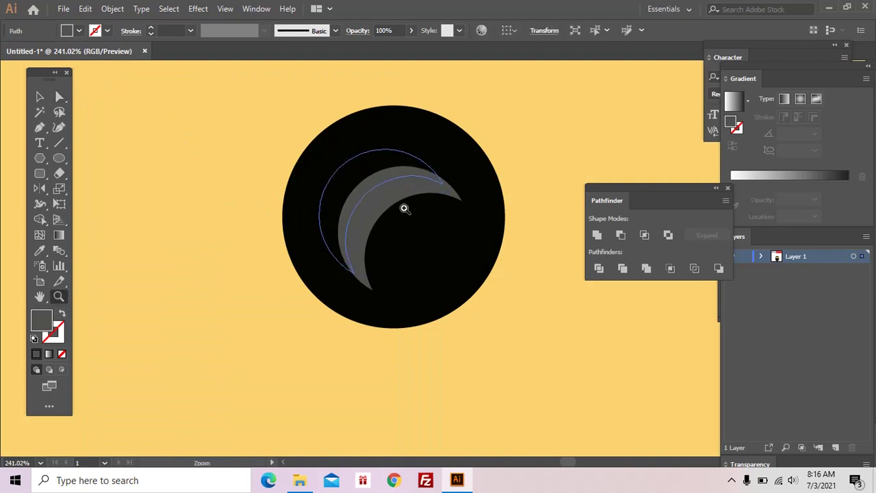
left_click(405, 219, "alt")
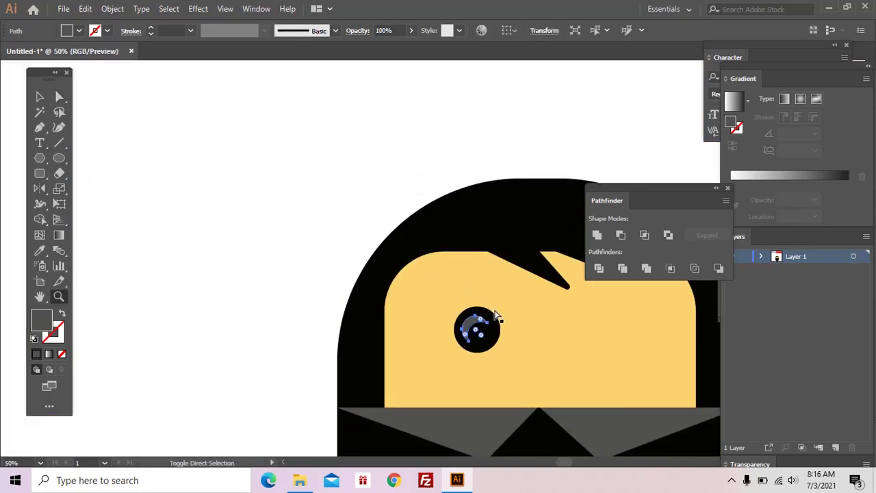
key("ctrl+shift+a")
left_click(499, 315, "alt")
left_click_drag(384, 216, 334, 258)
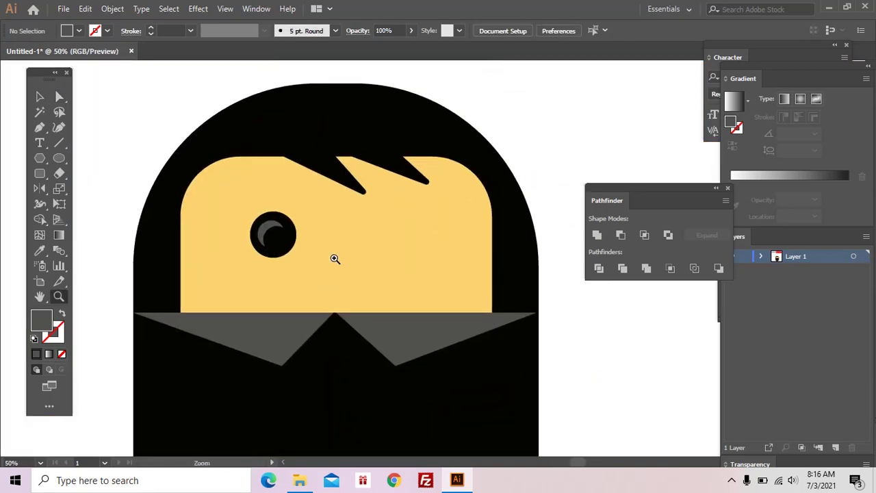
key("v")
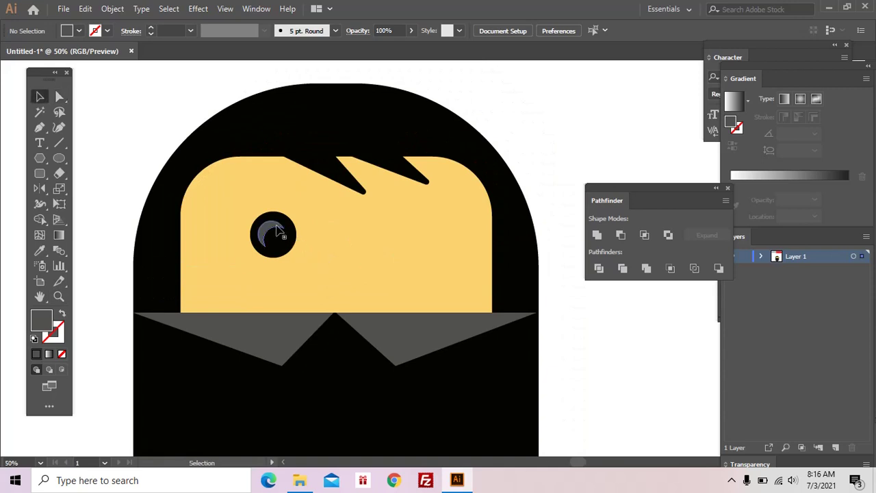
Copy the crescent above the eye as a rotated black eyebrow
left_click_drag(276, 231, 277, 186)
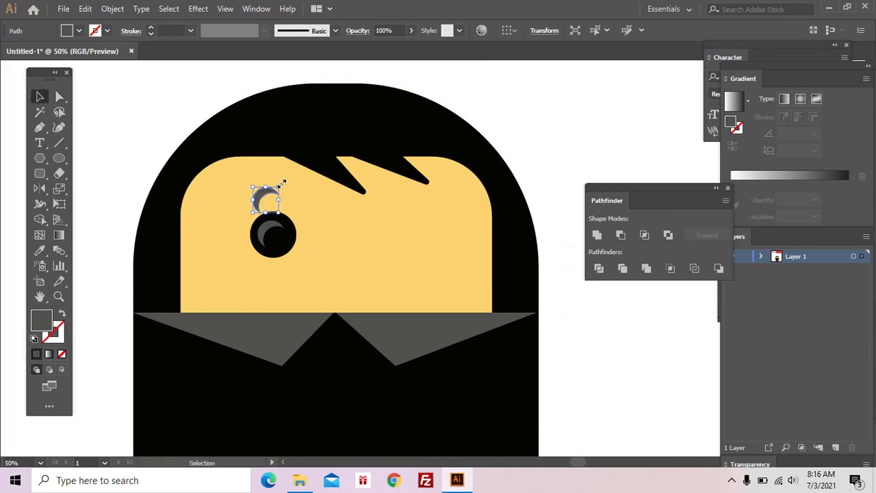
mouse_move(283, 182)
left_mouse_down()
mouse_move(294, 195)
mouse_move(303, 187)
left_mouse_up()
key("i")
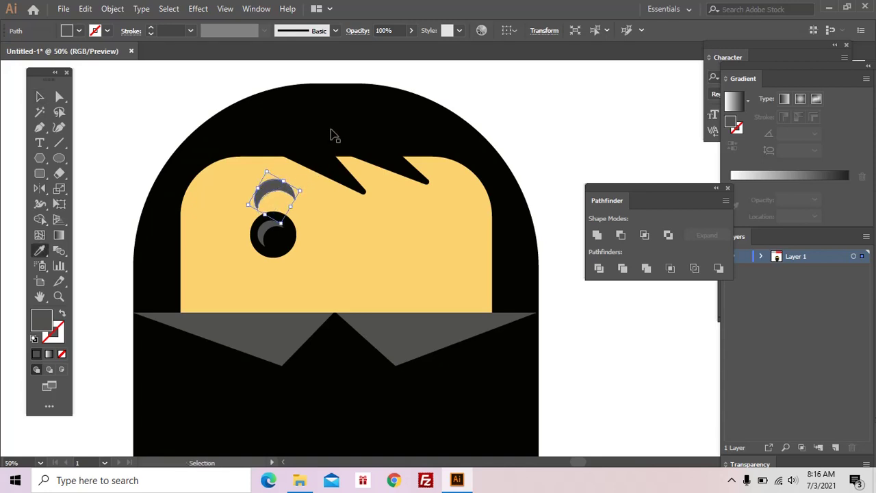
left_click(335, 134)
key("ctrl+shift+a")
key("ctrl+minus")
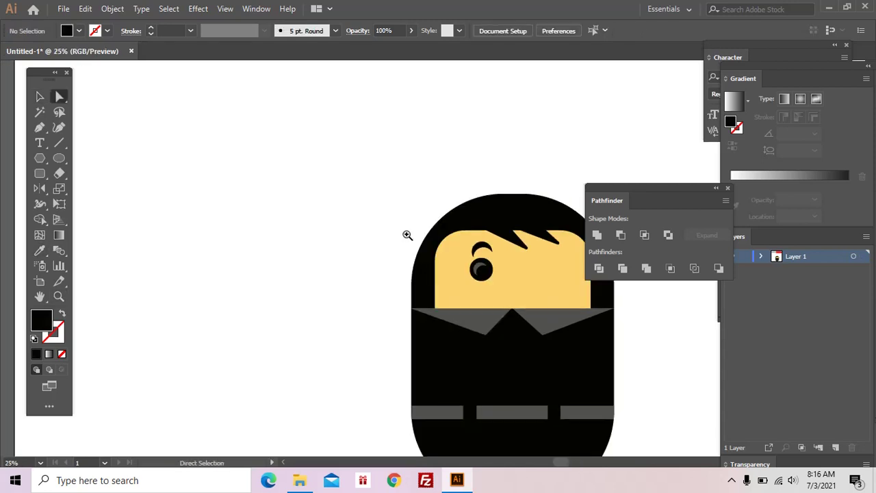
Delete the eyebrow and the grey crescent, leaving a plain black eye
key("v")
key("a")
left_click(411, 248)
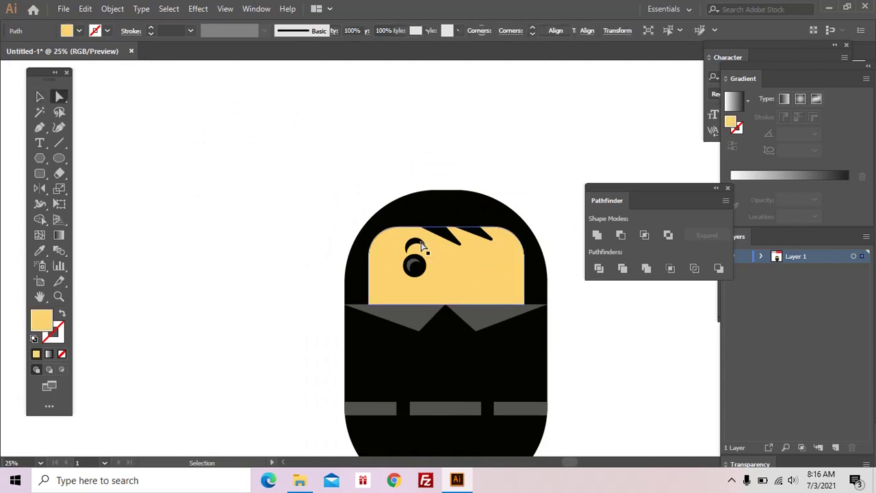
key("ctrl+shift+a")
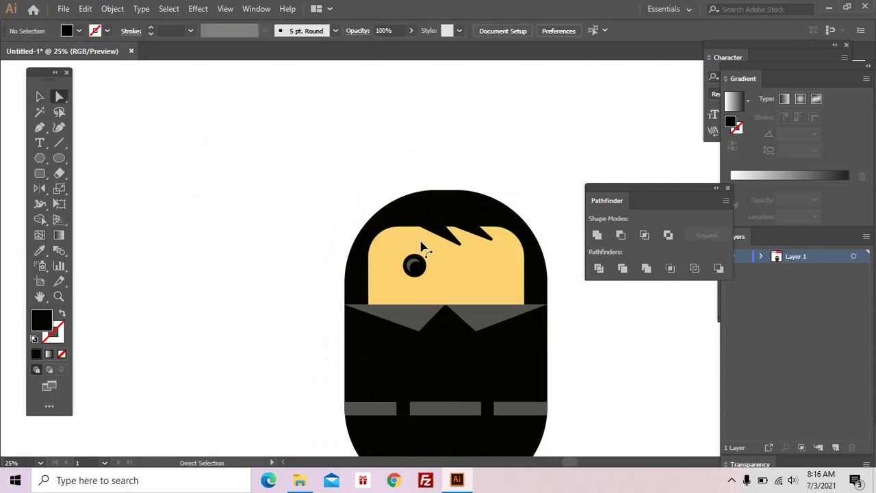
left_click_drag(363, 224, 490, 353)
left_click(417, 216)
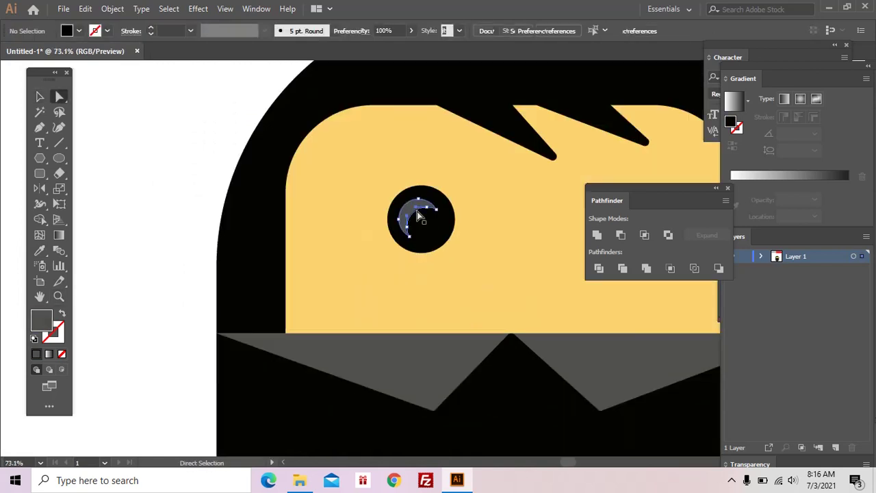
key("Delete")
key("z")
left_click(468, 223, "alt")
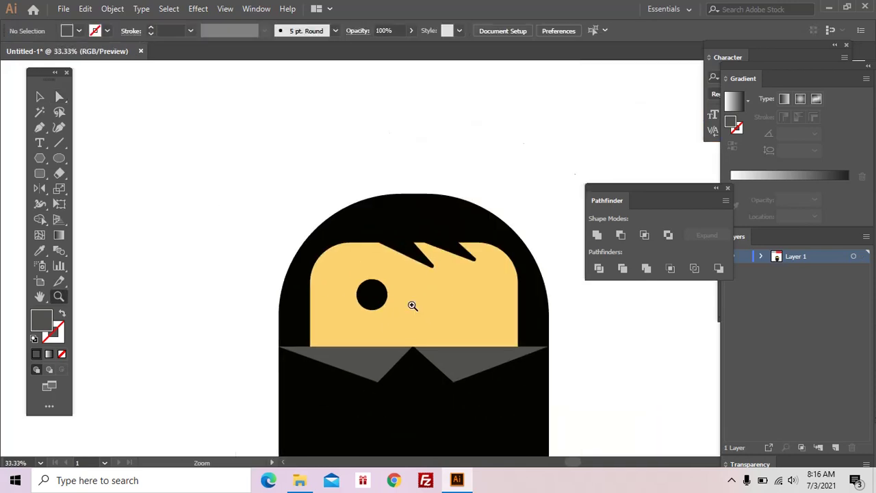
Scale the black eye circle down slightly
left_click(411, 307, "alt")
key("v")
left_click(350, 280)
left_click_drag(351, 279, 347, 274)
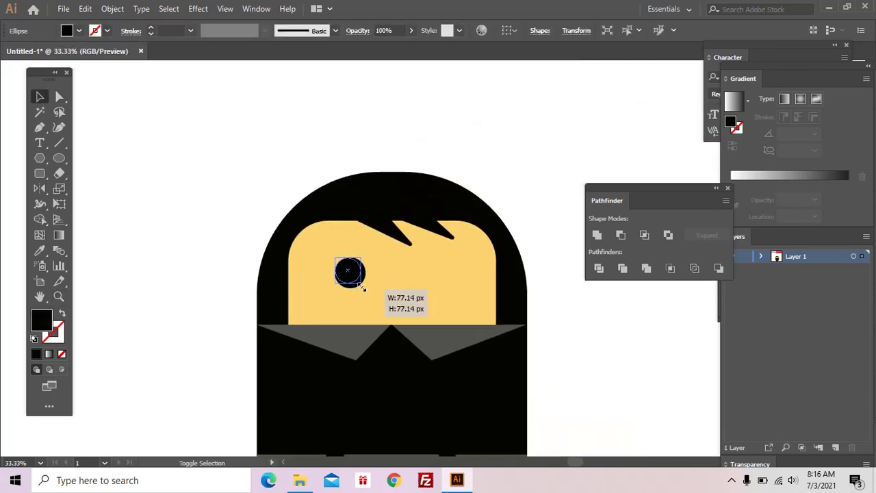
key("z")
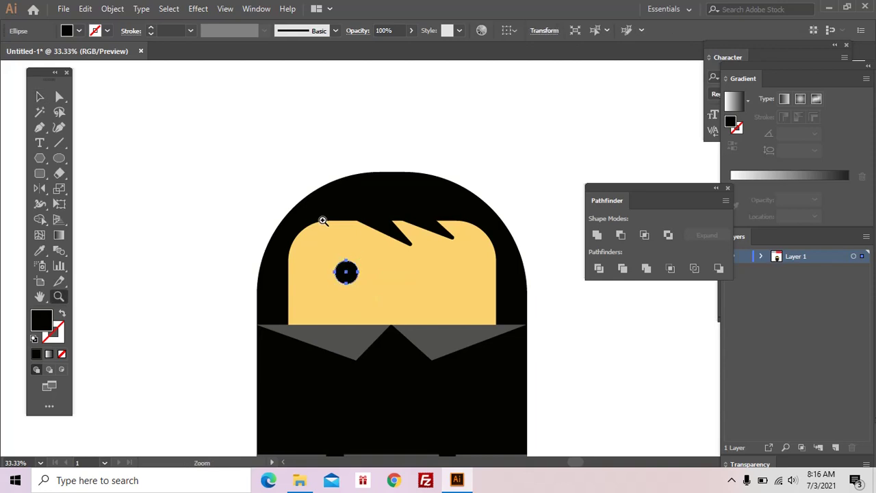
left_click(331, 255)
left_click(508, 244, "alt")
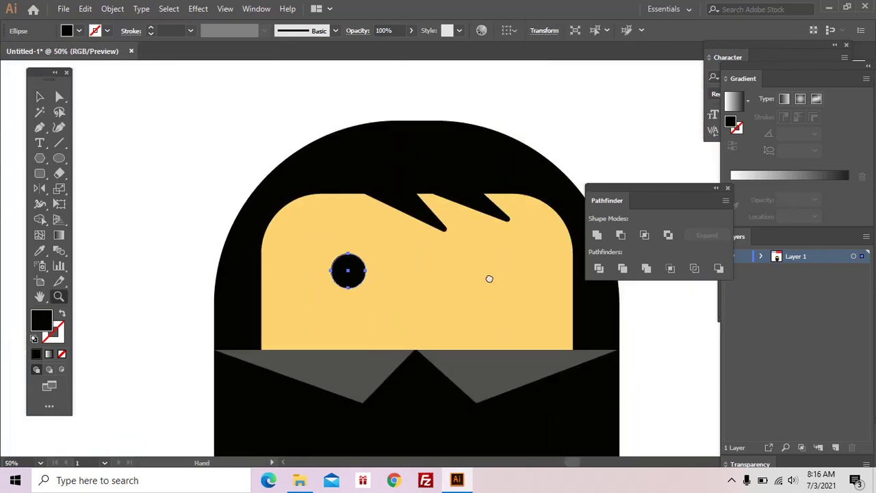
key("ctrl+shift+a")
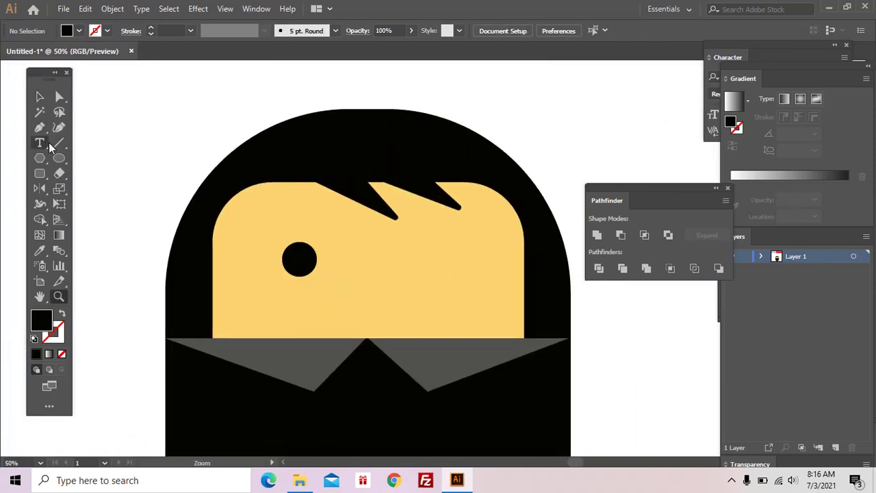
Draw a small white highlight ellipse inside the eye
left_click(62, 160)
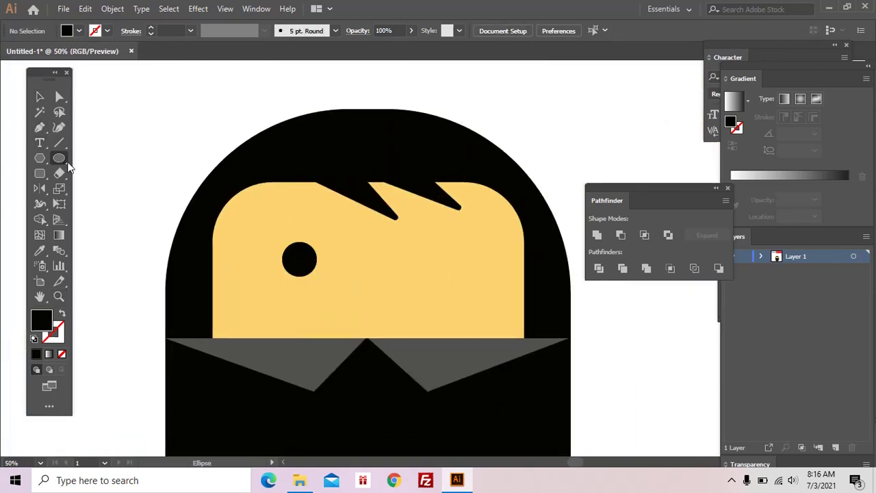
left_click(299, 256, "ctrl")
key("i")
left_click(563, 123)
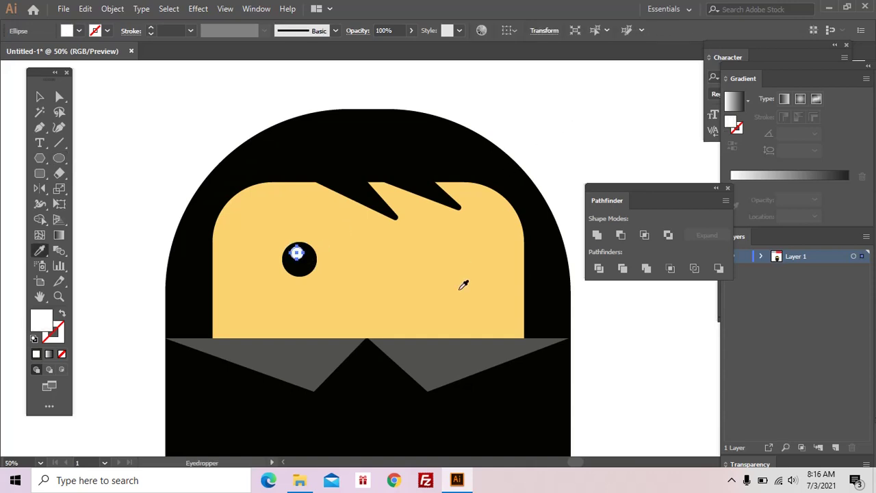
key("z")
key("v")
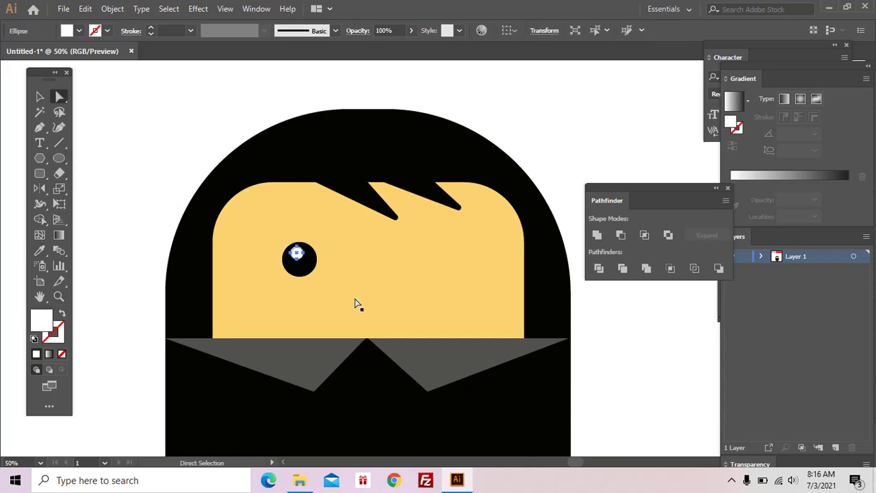
key("ctrl+shift+a")
left_click_drag(336, 256, 258, 229)
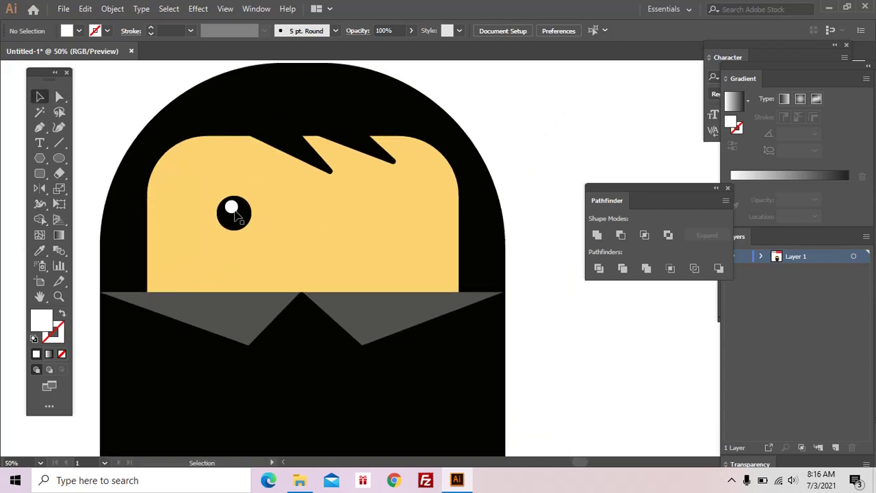
Group the eye with its highlight and copy it to the face's right side
left_click(234, 212)
left_click(241, 231, "shift")
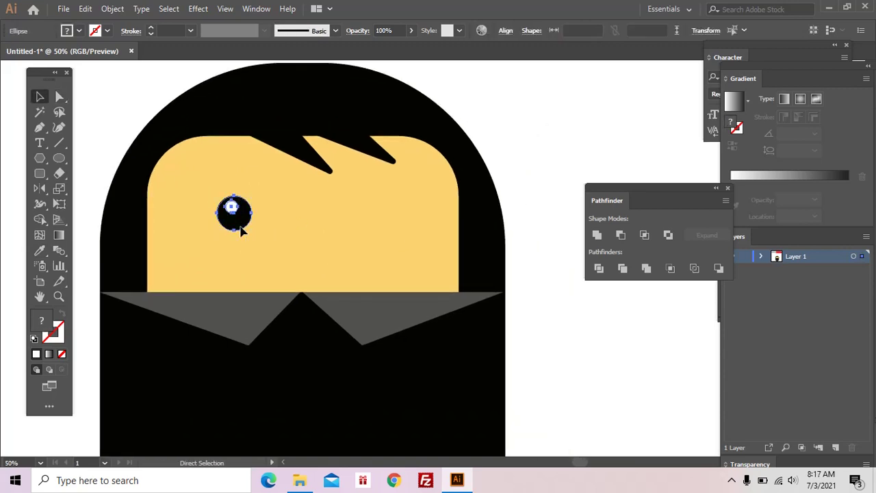
key("ctrl+g")
left_click_drag(235, 230, 368, 230)
key("ctrl+shift+a")
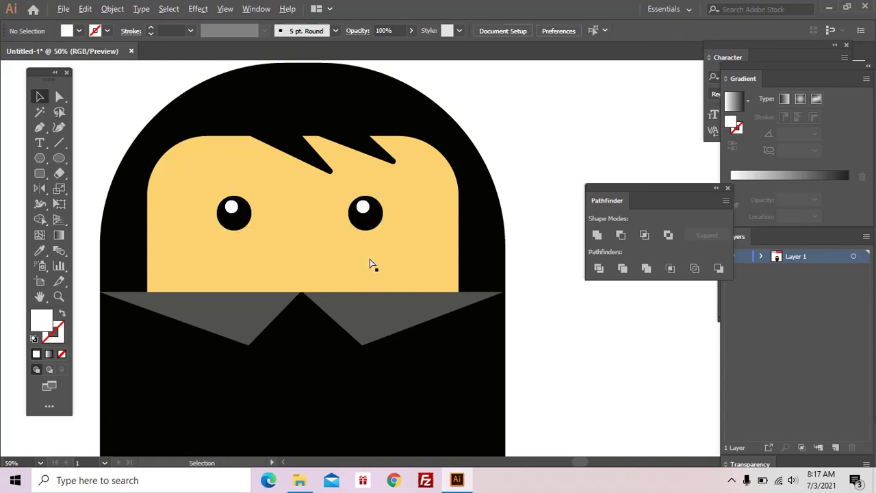
key("z")
left_click(436, 262)
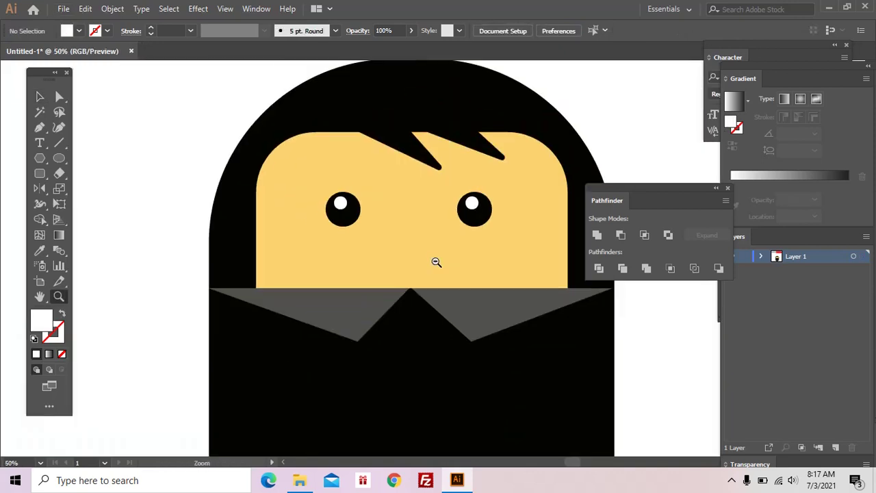
Draw a wide black ellipse below the eyes for the mouth
left_click(436, 262, "alt")
mouse_move(436, 262)
left_mouse_down()
mouse_move(420, 261)
mouse_move(365, 215)
left_mouse_up()
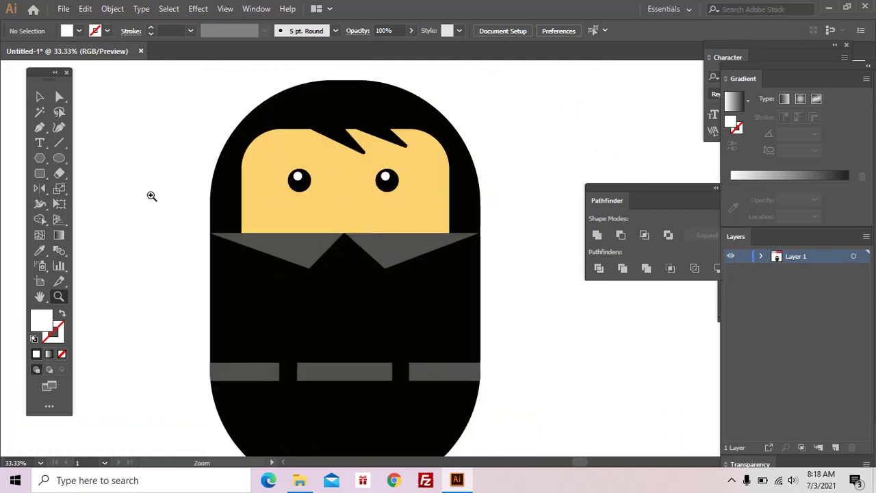
mouse_move(570, 284)
left_mouse_down()
mouse_move(550, 278)
mouse_move(560, 272)
left_mouse_up()
left_click(65, 158)
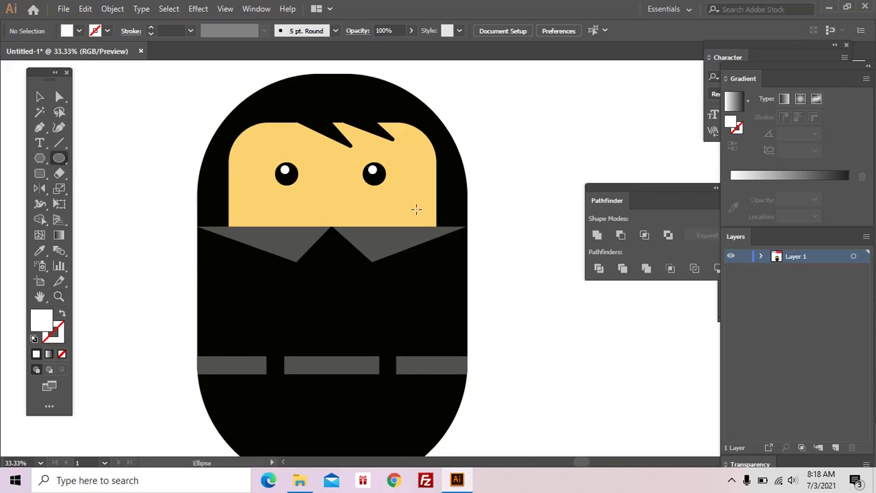
left_click_drag(443, 210, 330, 208)
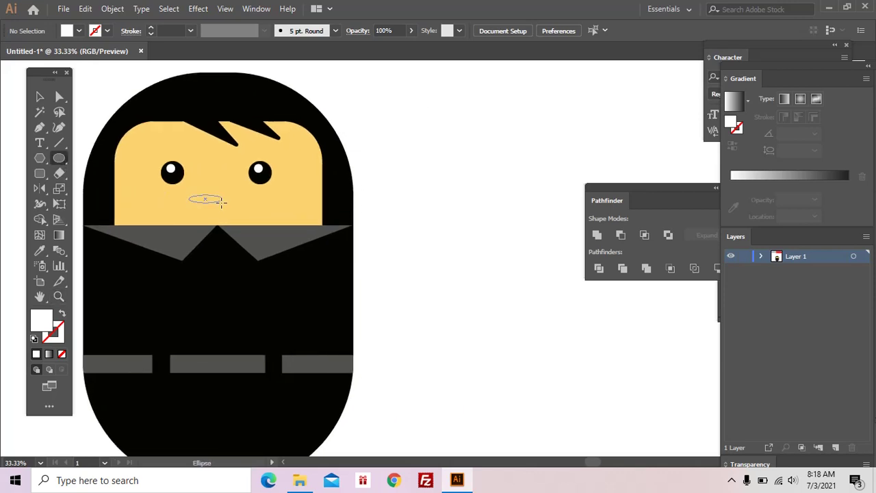
mouse_move(222, 201)
left_mouse_down()
mouse_move(255, 217)
mouse_move(329, 211)
mouse_move(323, 232)
left_mouse_up()
key("i")
left_click(296, 181)
Drag the mouth's top anchor down to flatten it into a half-moon smile
key("ctrl+plus")
left_click(60, 98)
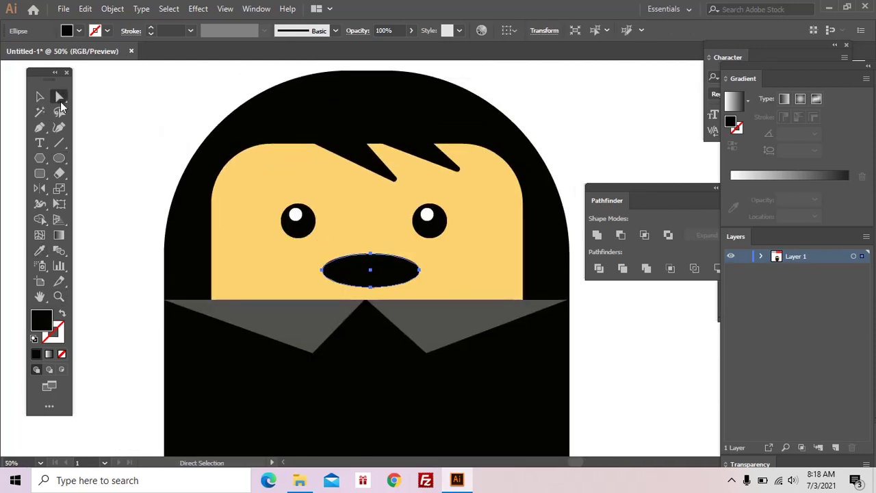
mouse_move(370, 259)
left_mouse_down()
mouse_move(372, 298)
mouse_move(364, 274)
mouse_move(346, 276)
left_mouse_up()
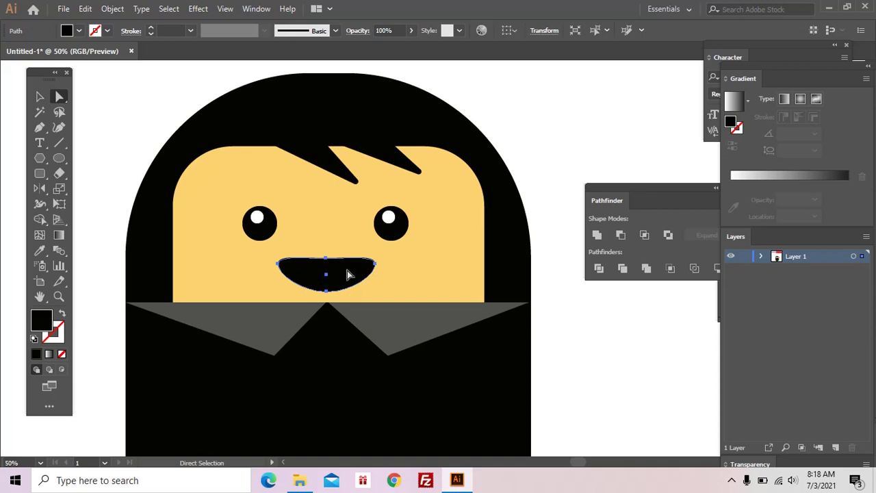
Overlap two copies of the mouth and intersect them into a lens shape
key("v")
mouse_move(348, 251)
left_mouse_down()
mouse_move(455, 259)
mouse_move(363, 282)
left_mouse_up()
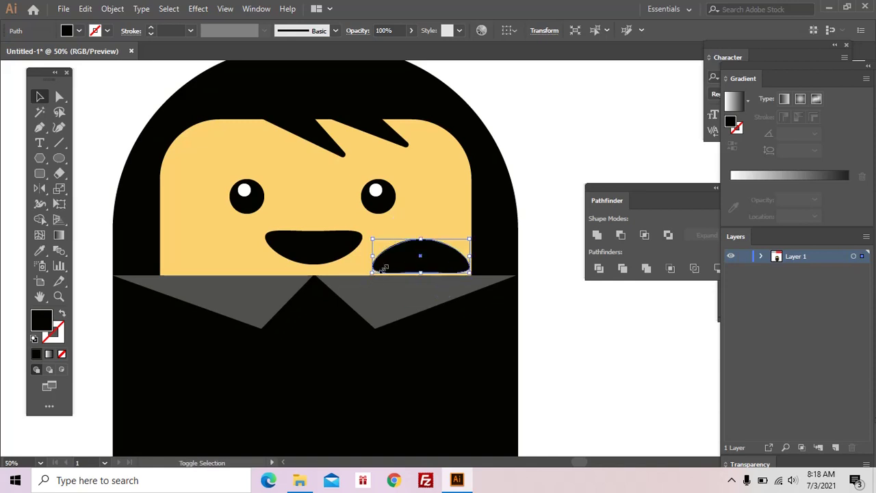
left_click_drag(440, 259, 446, 254)
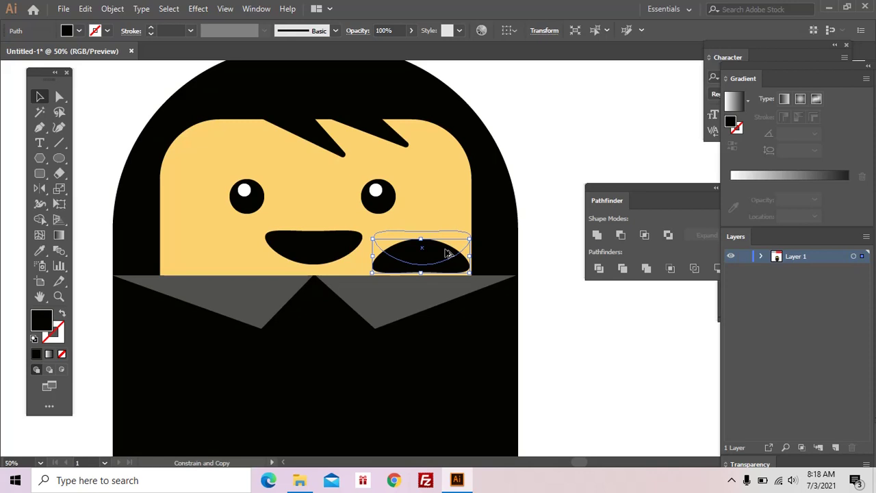
left_click_drag(446, 253, 446, 252)
left_click(424, 260, "shift")
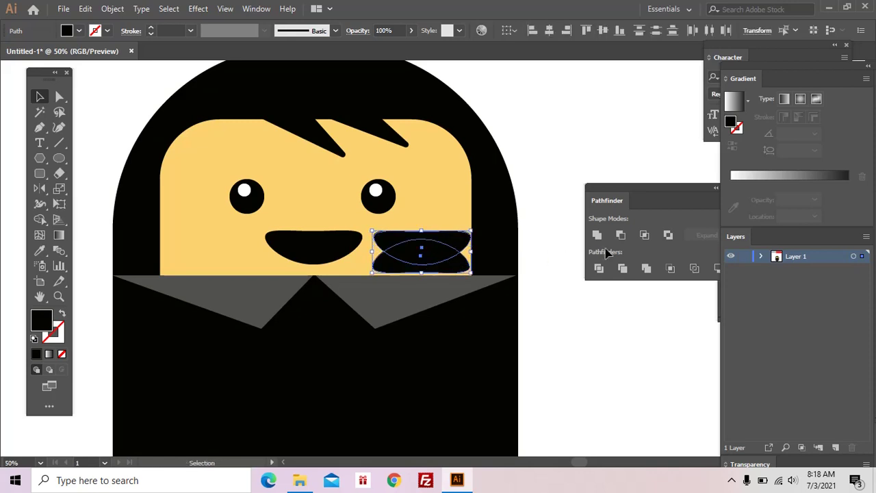
left_click(644, 235)
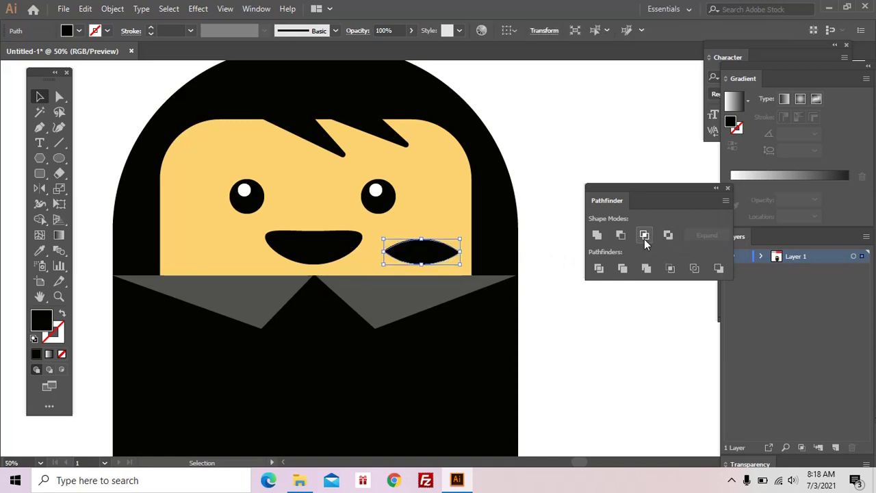
Move the lens into the bottom of the mouth and fill it bright red
scroll(424, 271, "left", 1)
key("a")
left_click_drag(457, 263, 355, 262)
key("v")
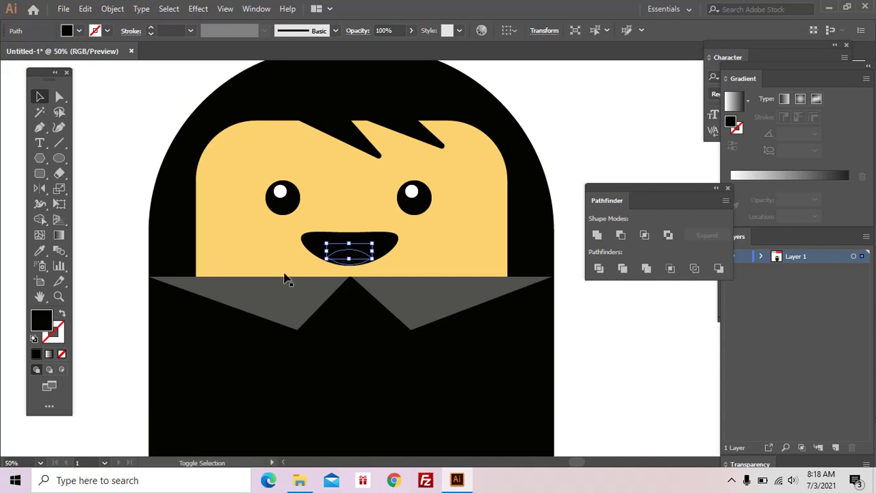
double_click(51, 321)
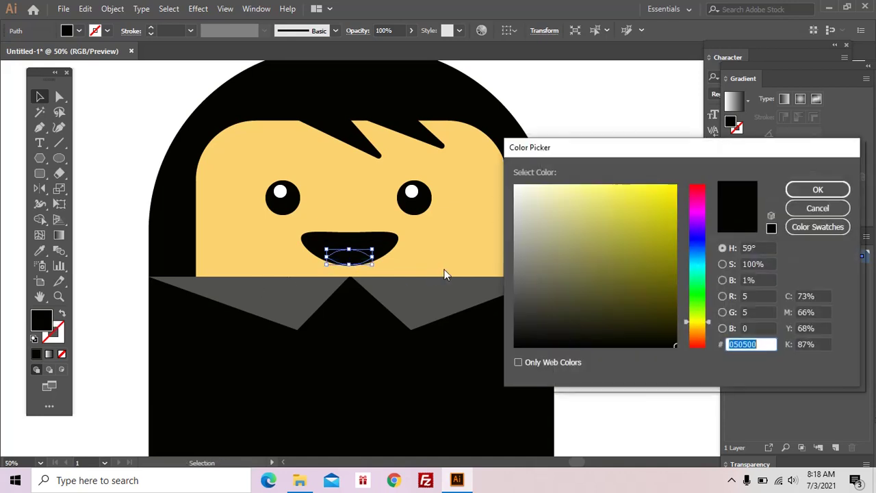
left_click_drag(709, 324, 709, 173)
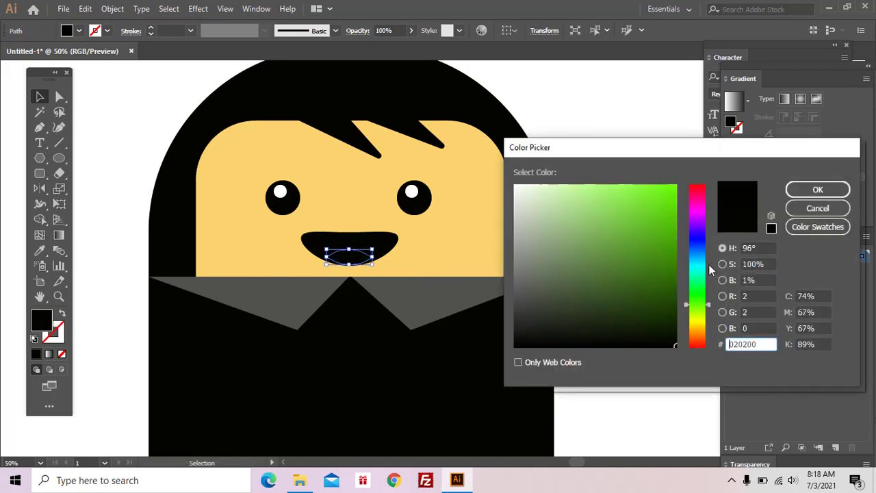
left_click(667, 186)
left_click(794, 189)
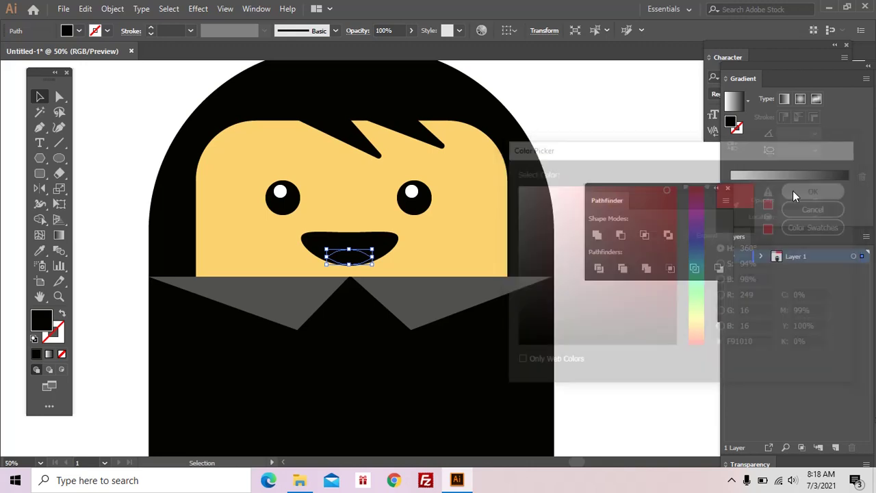
Deselect the tongue and zoom out to view the whole character
key("ctrl+shift+a")
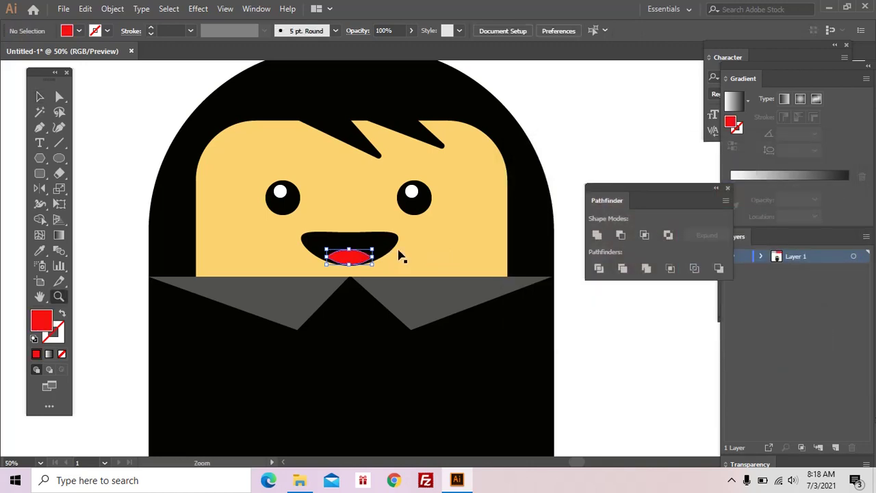
key("z")
left_click(481, 236, "ctrl")
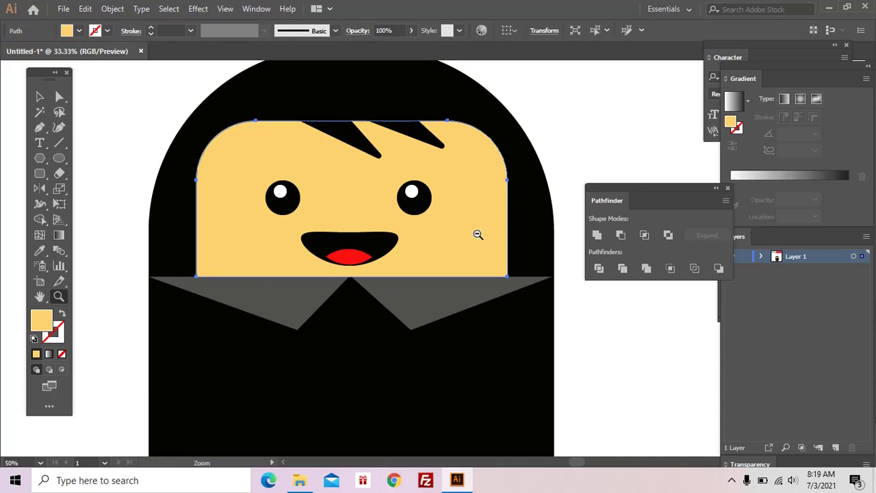
key("ctrl+minus")
key("ctrl+minus")
key("ctrl+minus")
left_click(461, 252)
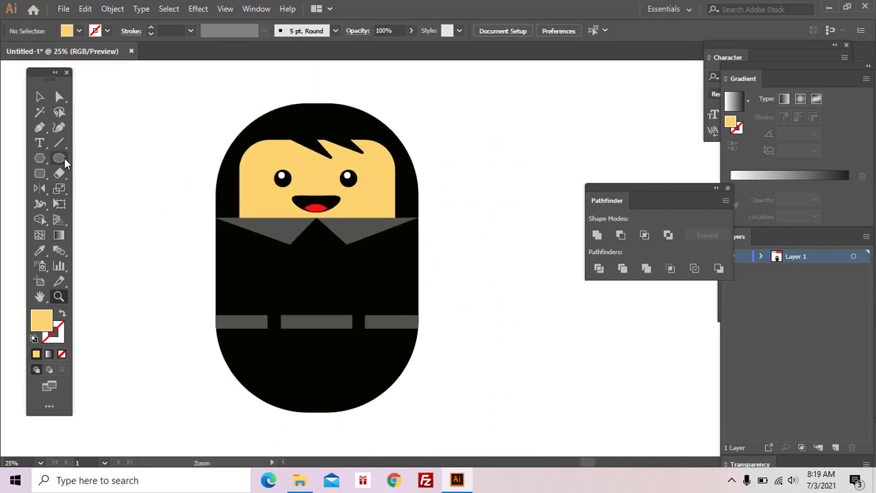
Draw a small rectangle at the collar's point for the tie knot
left_click_drag(59, 153, 89, 188)
mouse_move(299, 222)
left_mouse_down()
mouse_move(335, 249)
mouse_move(319, 238)
left_mouse_up()
key("a")
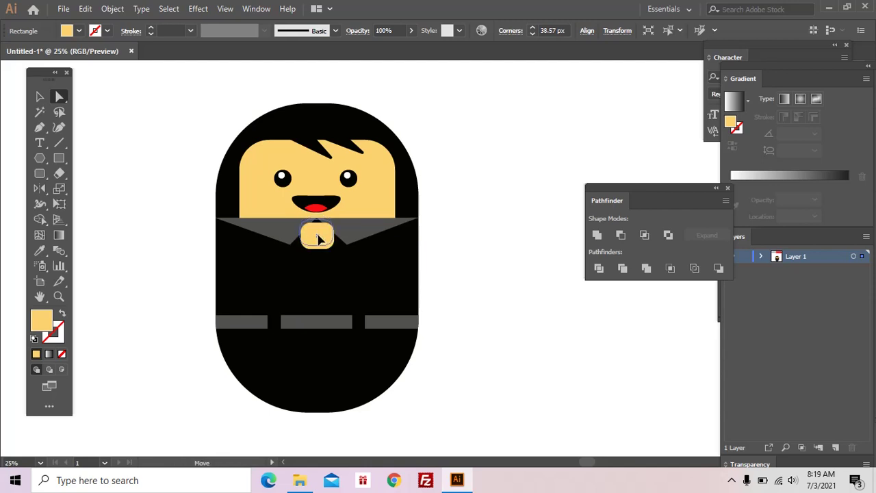
key("z")
left_click(391, 277, "alt")
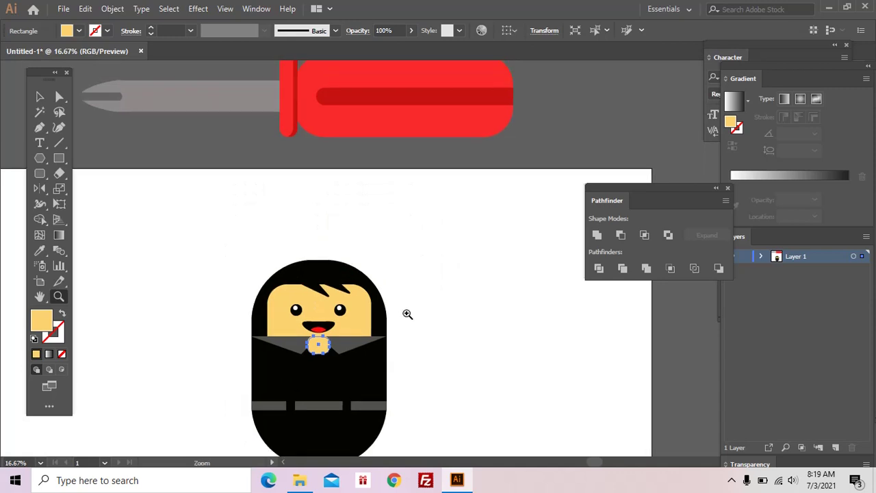
Fill the knot with the screwdriver handle's red using the Eyedropper
key("i")
left_click(423, 100)
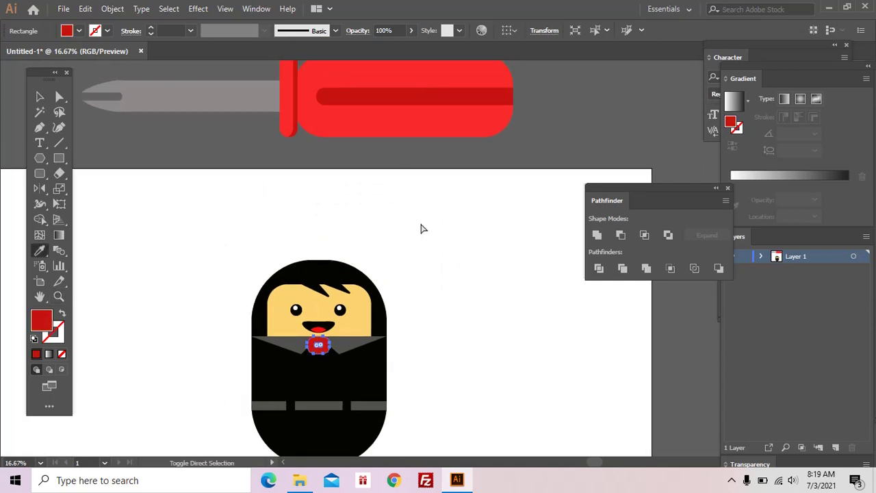
left_click(417, 283, "ctrl")
key("z")
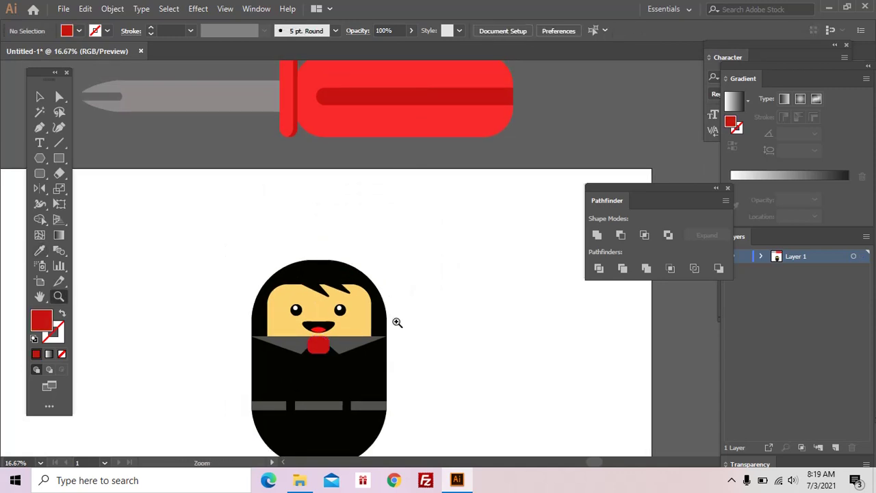
left_click(396, 323)
scroll(399, 294, "up", 1)
Send the red tie knot backward behind the grey collar
key("v")
left_click(283, 270)
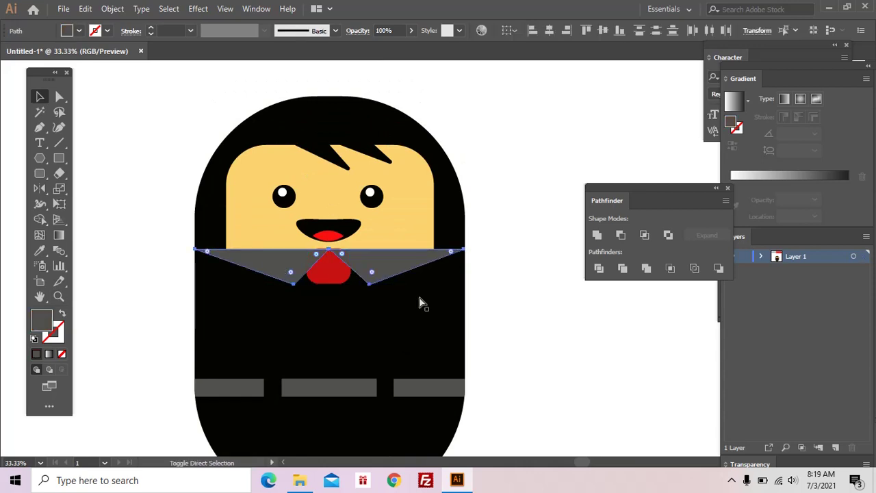
key("a")
left_click(333, 270)
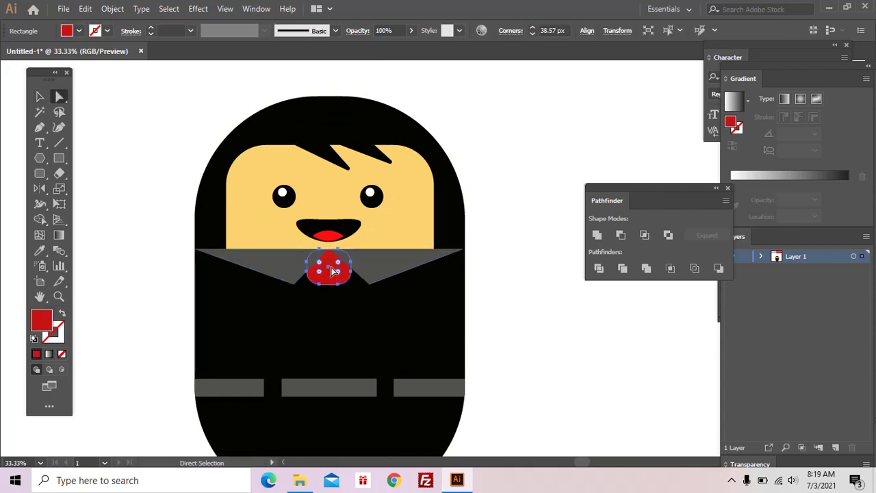
key("ctrl+bracketleft")
key("ctrl+shift+a")
scroll(2, 191, "down", 1)
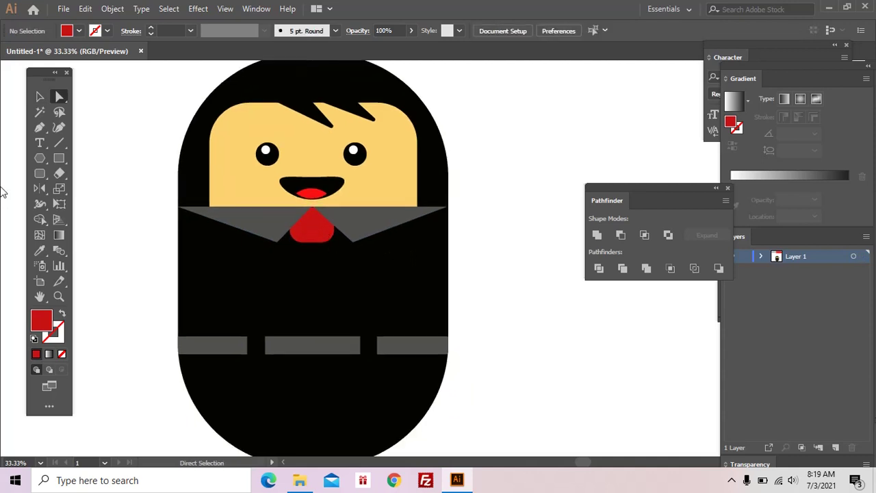
left_click(39, 128)
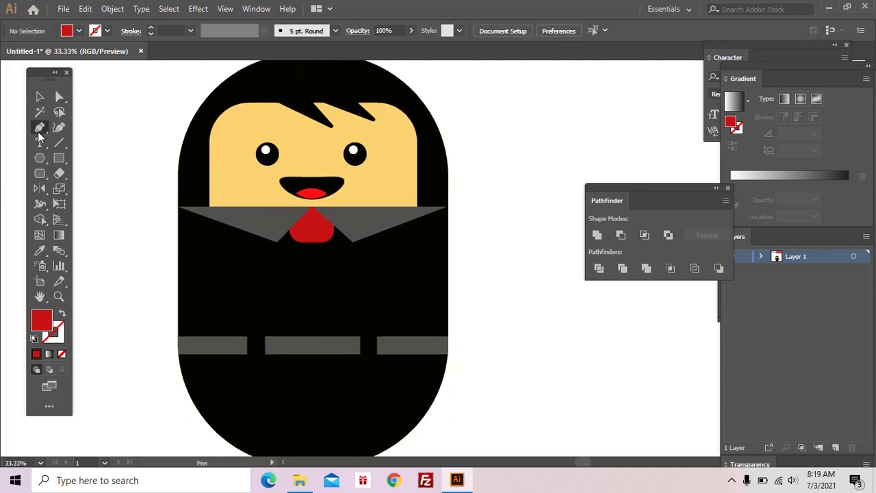
Draw the tie's left half as a pointed outline below the knot
left_click(299, 240)
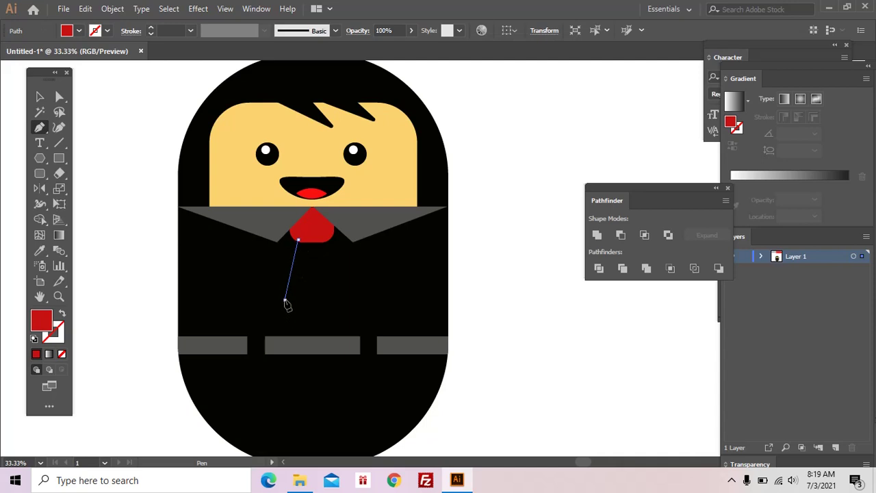
left_click(286, 301)
left_click(310, 328)
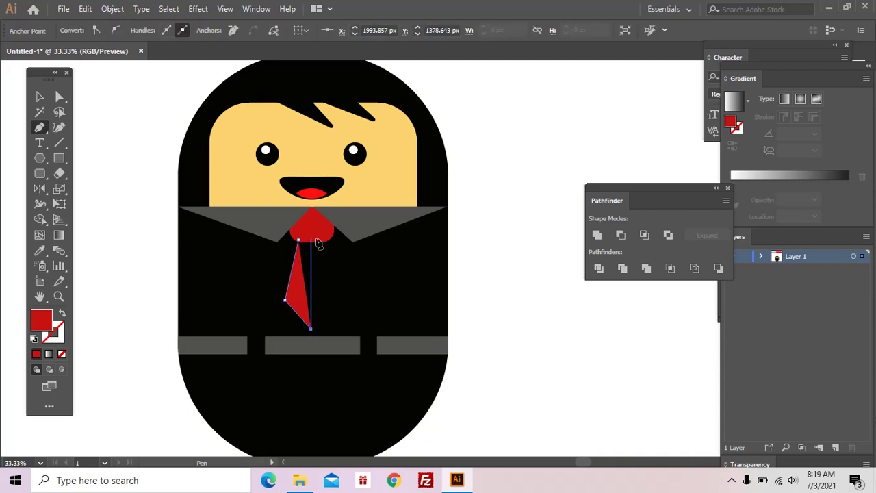
left_click(316, 238, "shift")
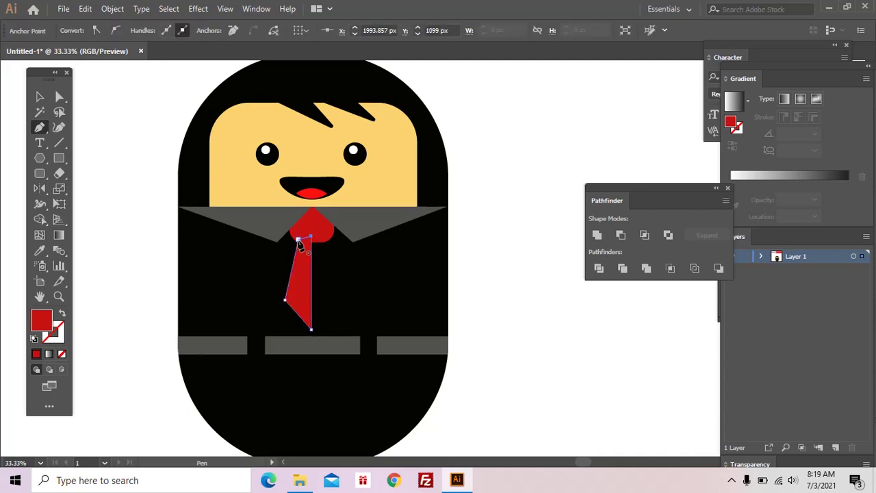
key("ctrl+shift+a")
key("z")
left_click(351, 287)
left_click_drag(405, 270, 276, 362)
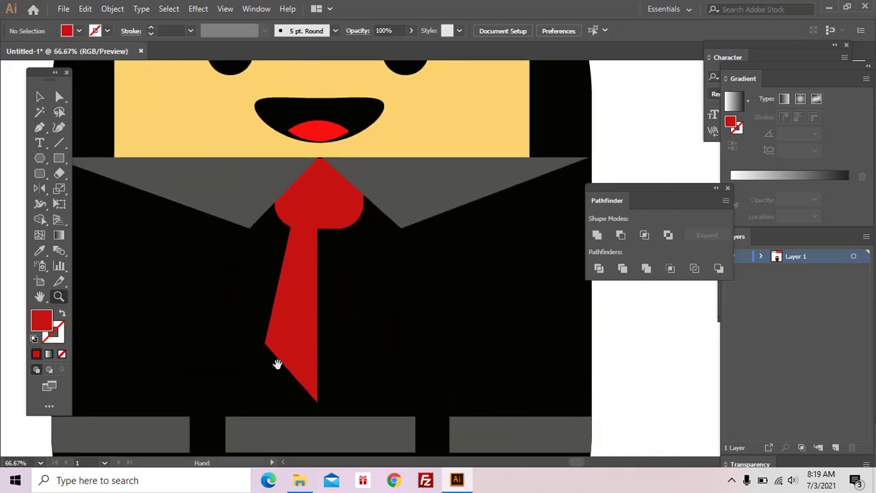
Duplicate the tie half, reflect it horizontally, and place it beside the original
key("v")
left_click_drag(298, 301, 416, 299)
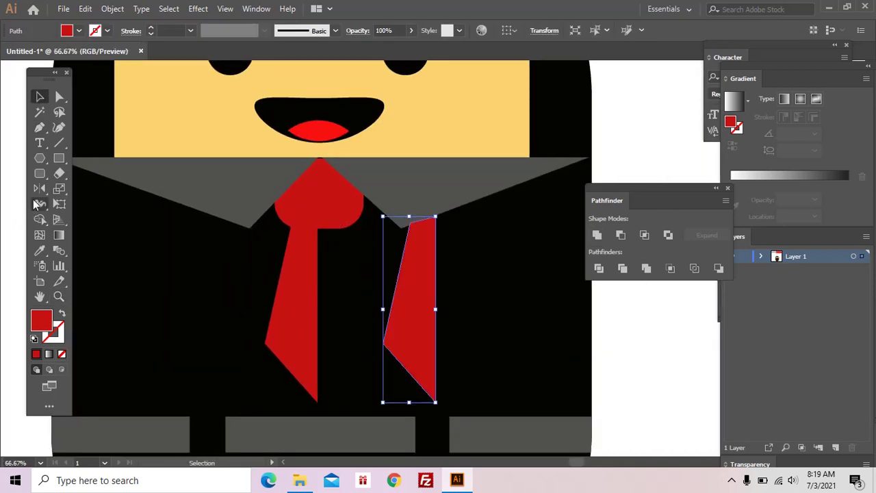
double_click(39, 188)
left_click(441, 321)
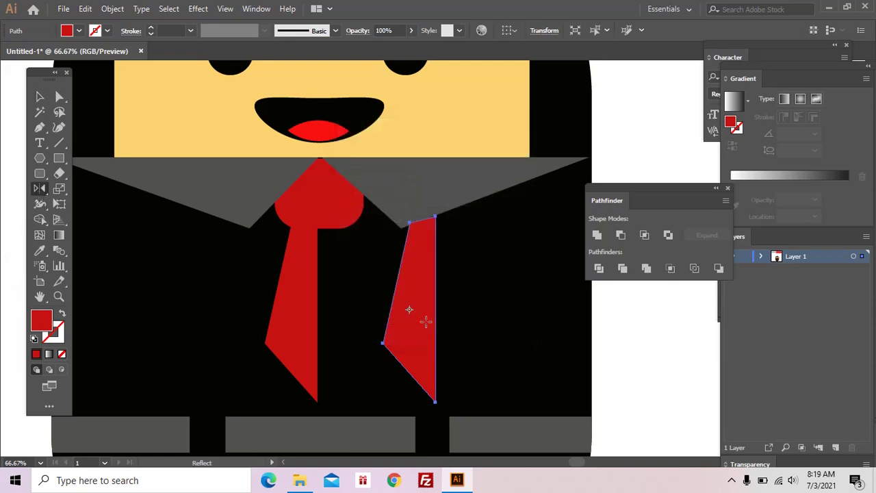
key("a")
left_click_drag(424, 323, 361, 329)
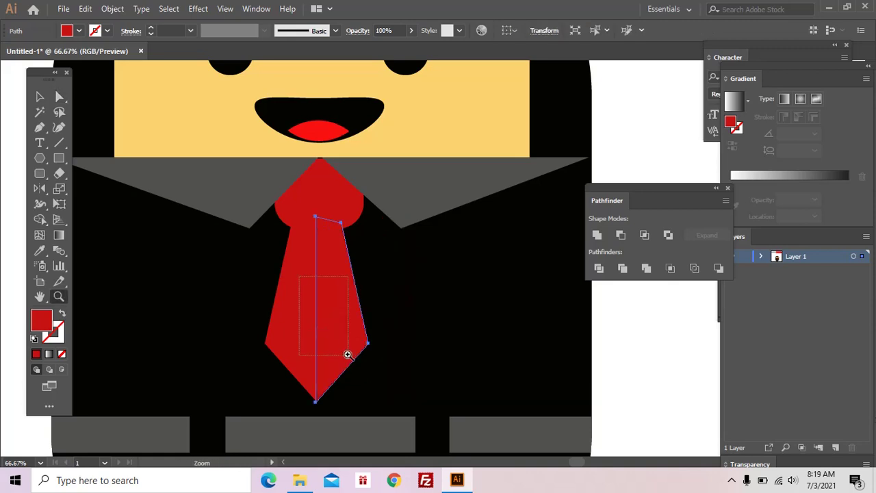
Nudge the right tie half to close the gap between the halves
scroll(346, 353, "up", 5)
scroll(351, 346, "down", 3)
scroll(344, 169, "down", 1)
left_click_drag(381, 260, 390, 266)
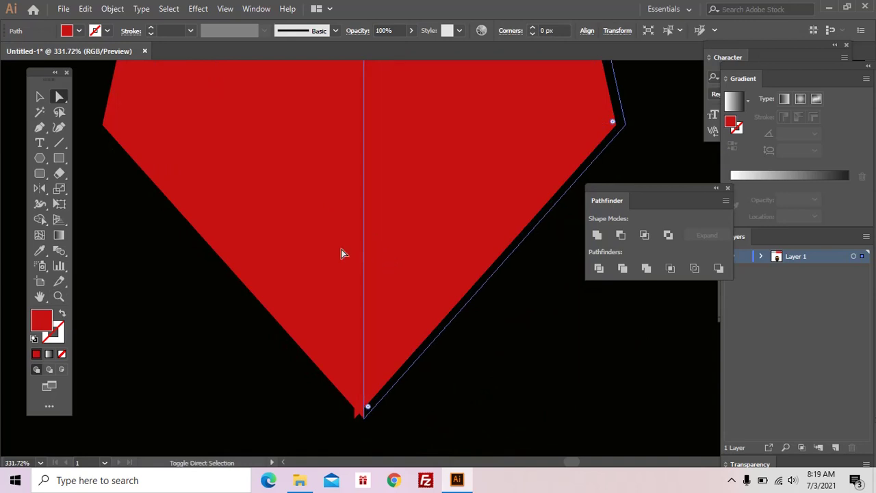
key("ctrl+shift+a")
Merge both tie halves into one shape with Pathfinder Unite
left_click(372, 276)
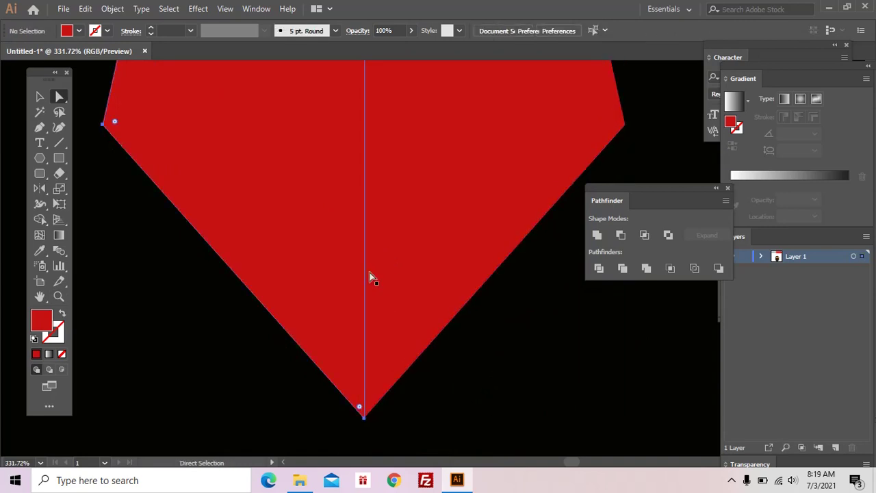
key("z")
left_click(442, 247, "alt")
left_click(442, 249, "alt")
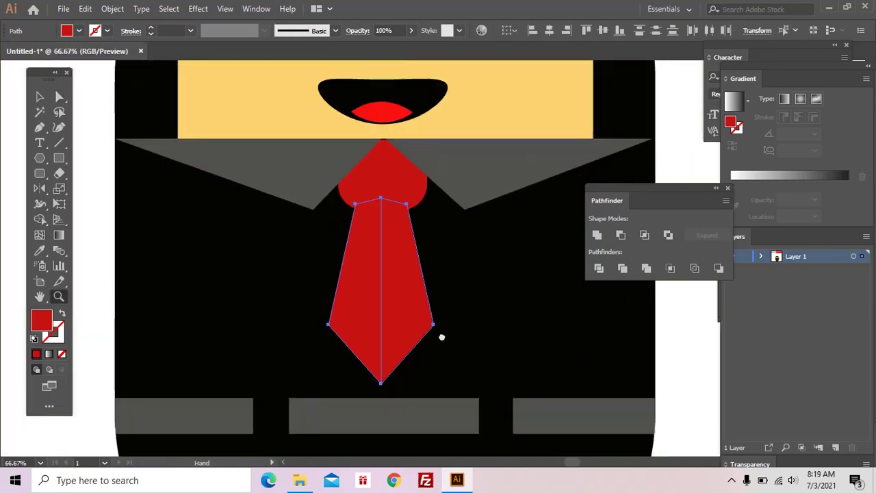
left_click(595, 238)
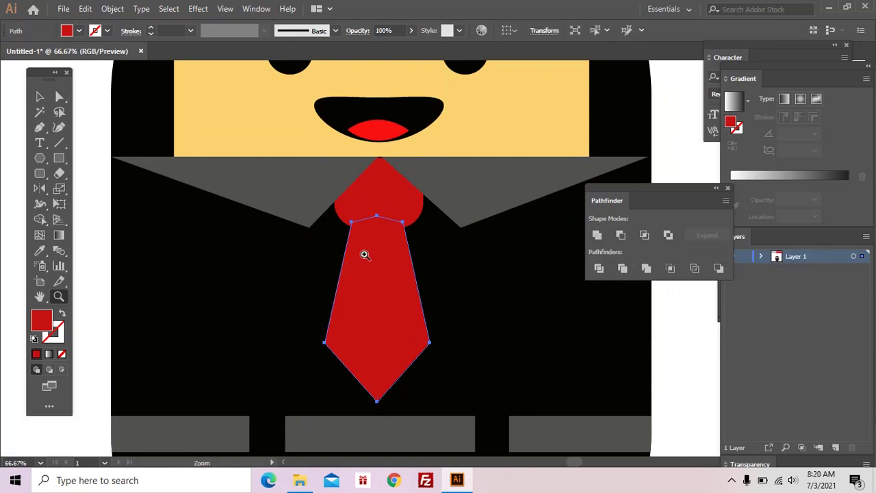
Recentre the view and select the tie body below the knot
left_click_drag(391, 273, 360, 292)
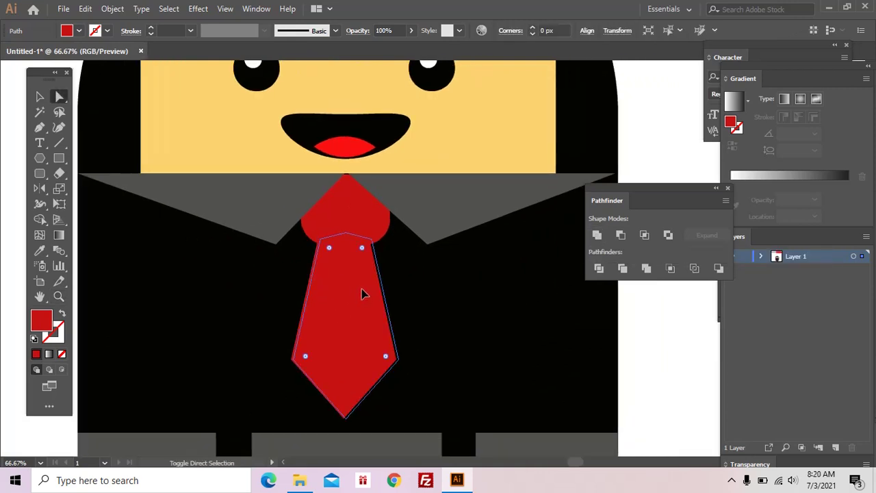
left_click(363, 232)
scroll(411, 277, "down", 1)
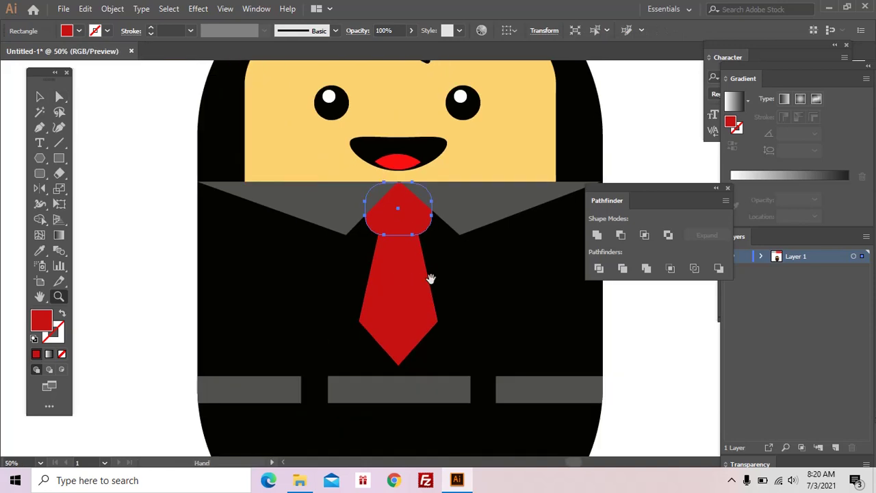
left_click_drag(429, 279, 371, 335)
left_click(369, 339)
Recolour the tie body with the bright red sampled from the off-canvas shape
scroll(496, 185, "down", 2)
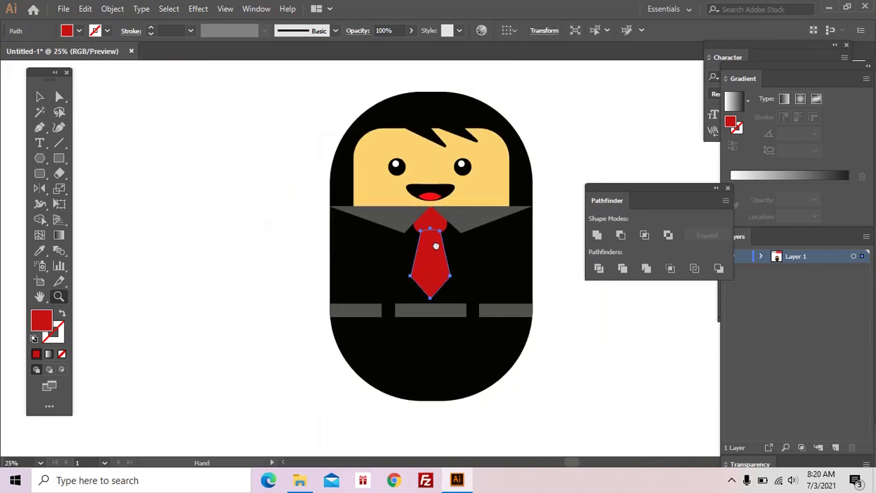
left_click_drag(444, 158, 376, 326)
key("i")
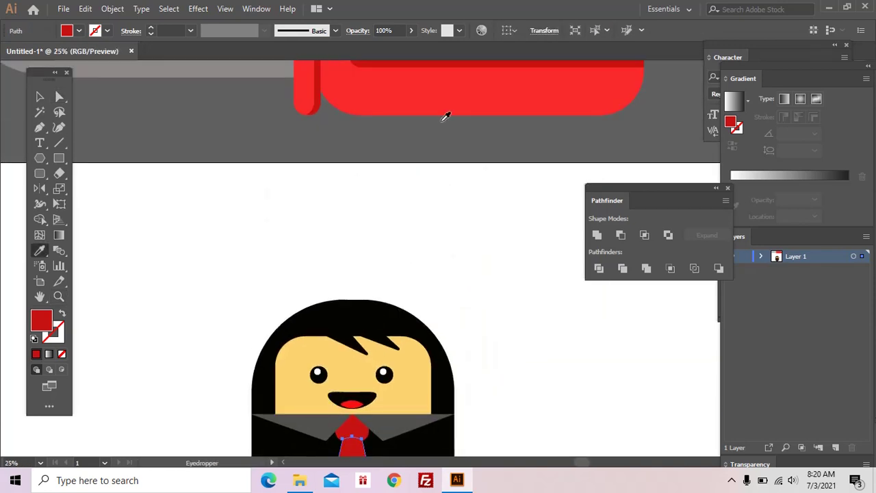
left_click(450, 100)
scroll(418, 273, "down", 1)
Delete and restore the tie body, then reframe the whole character
key("ctrl+shift+a")
key("a")
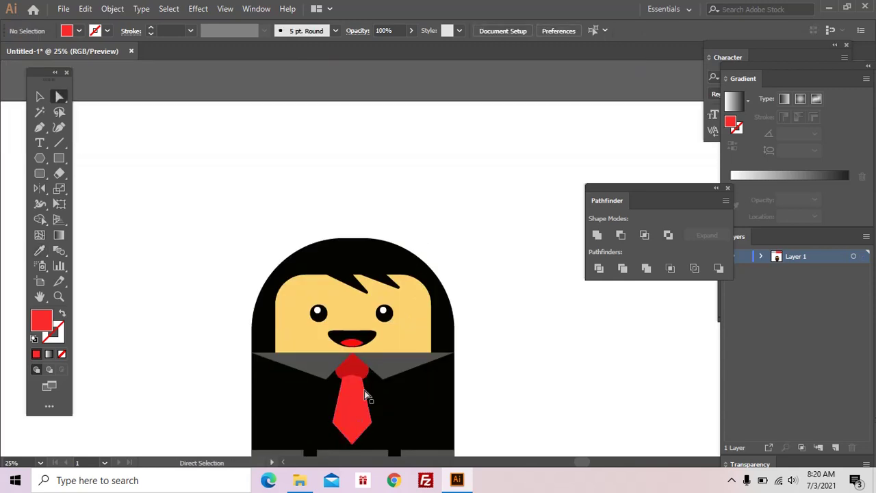
left_click(360, 397)
key("Delete")
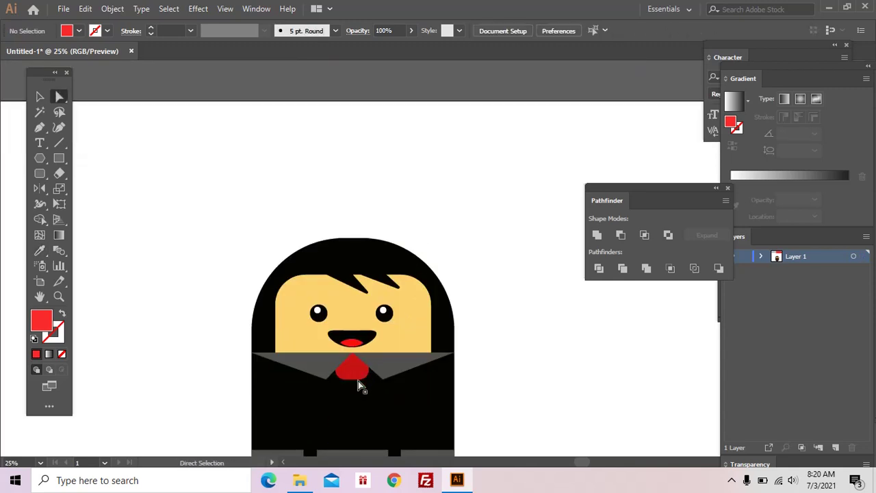
left_click(359, 373)
key("ctrl+z")
key("ctrl+shift+a")
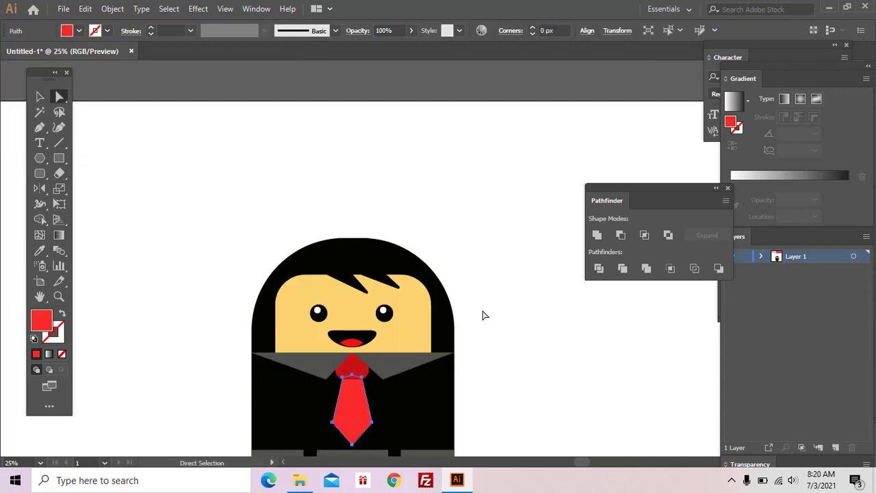
key("z")
left_click(457, 334, "alt")
left_click(438, 284)
left_click(415, 250)
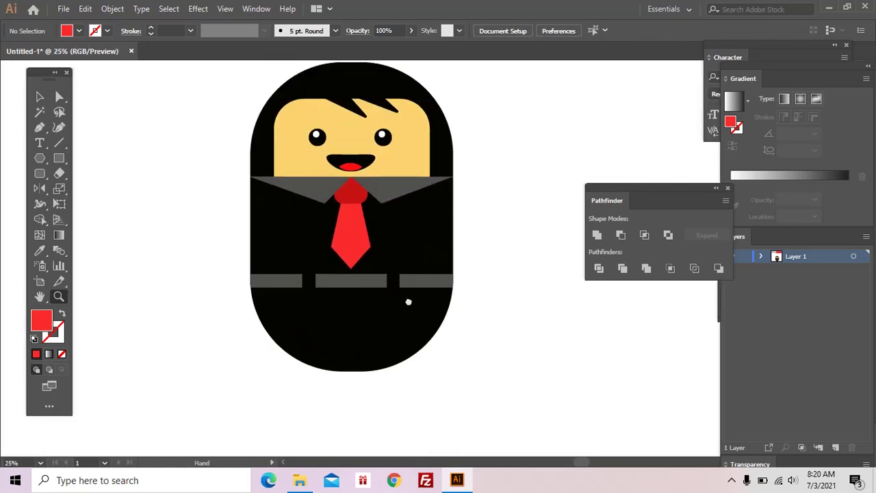
left_click_drag(406, 299, 408, 310)
Stretch the tie body downward so it reaches nearer the belt
key("a")
mouse_move(232, 297)
left_mouse_down()
mouse_move(216, 306)
mouse_move(318, 322)
mouse_move(452, 325)
mouse_move(448, 336)
left_mouse_up()
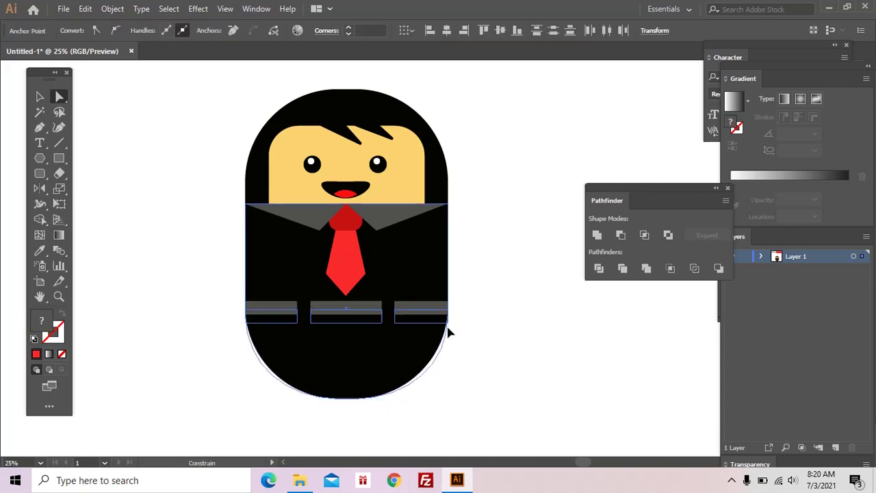
left_click(500, 299)
key("v")
left_click(350, 284)
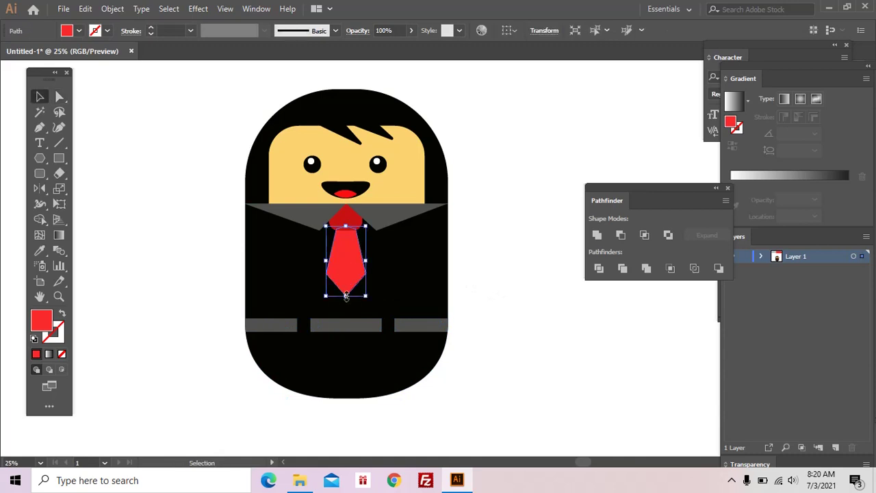
left_click_drag(346, 294, 346, 314)
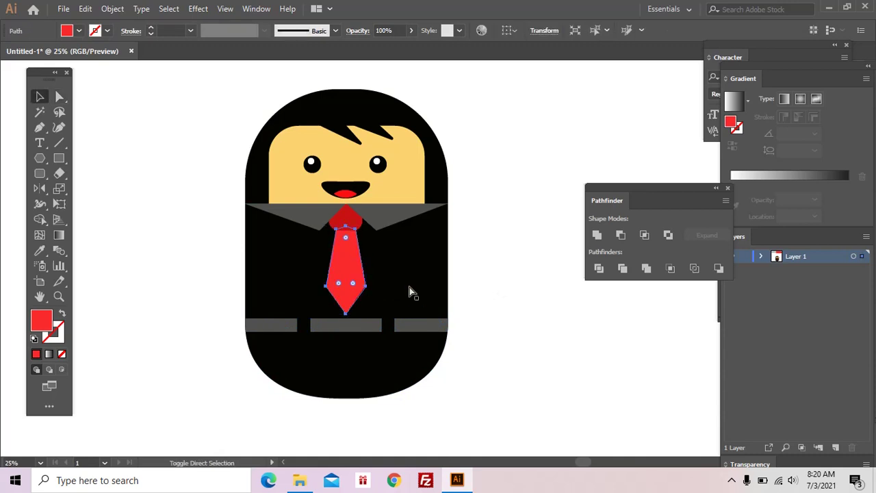
left_click(501, 272)
left_click(58, 159)
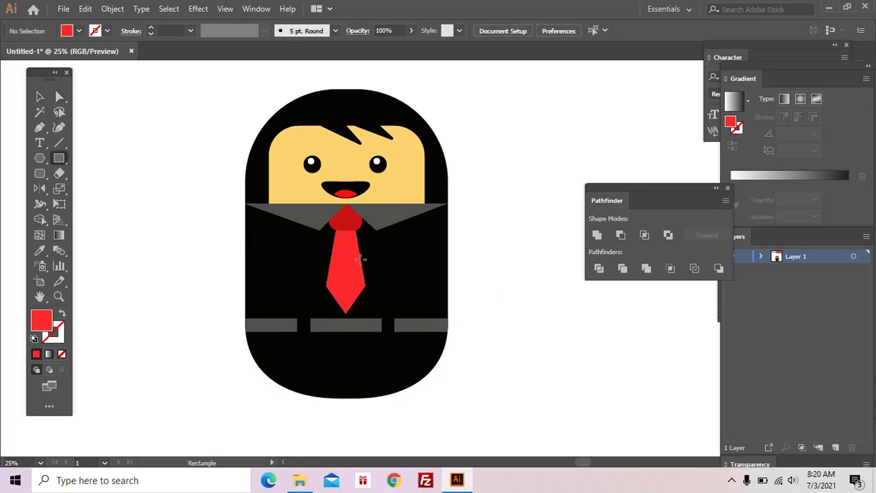
Draw a small bar right of the tie and fill it with the eye's white
mouse_move(383, 244)
left_mouse_down()
mouse_move(424, 254)
mouse_move(396, 251)
left_mouse_up()
key("a")
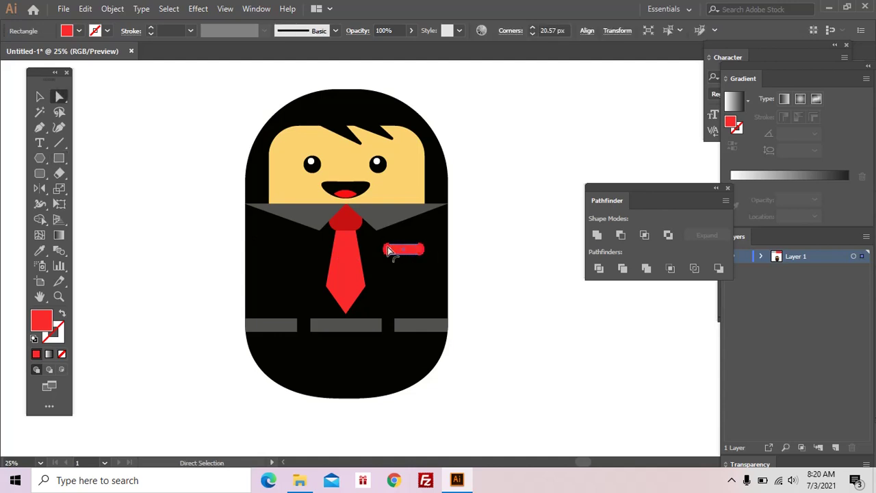
key("i")
left_click(379, 163)
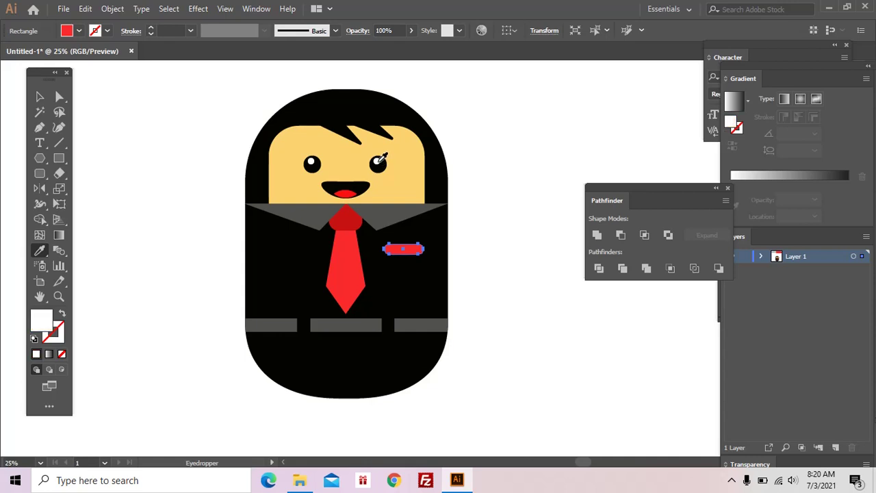
key("ctrl+shift+a")
Make the white pocket square slightly narrower and zoom out to the artboard
key("v")
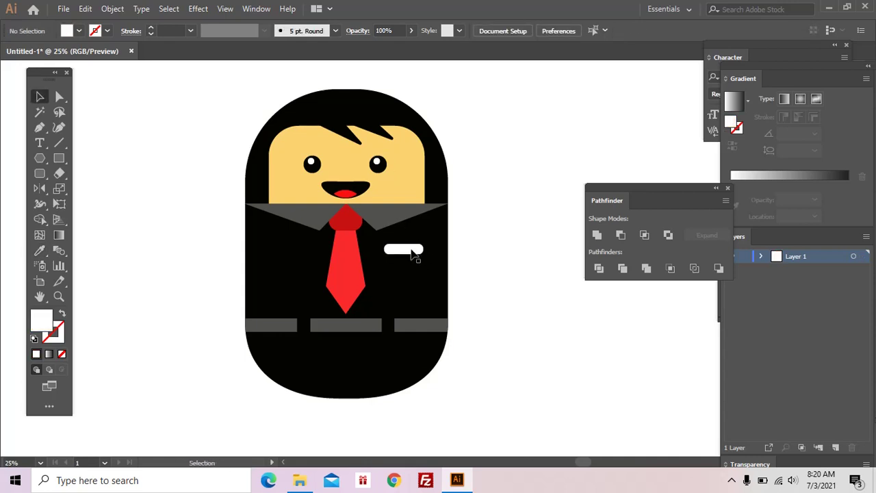
left_click(413, 253)
left_click_drag(410, 251, 401, 249)
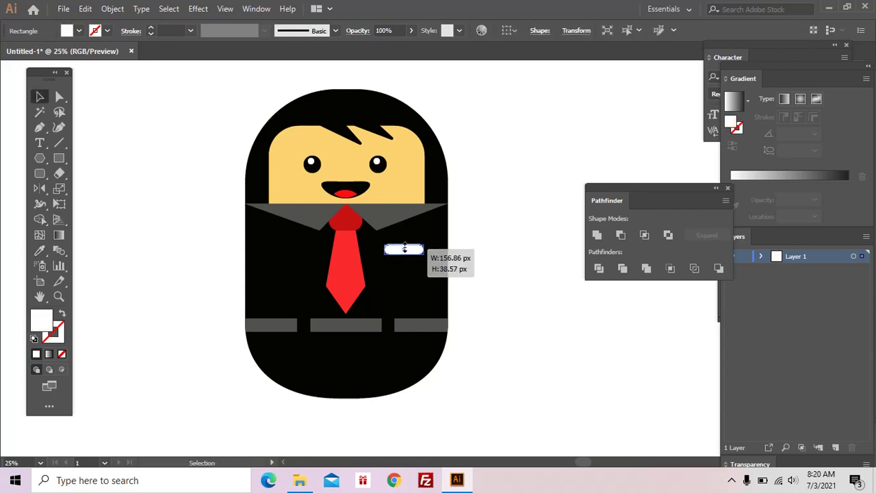
left_click(459, 252)
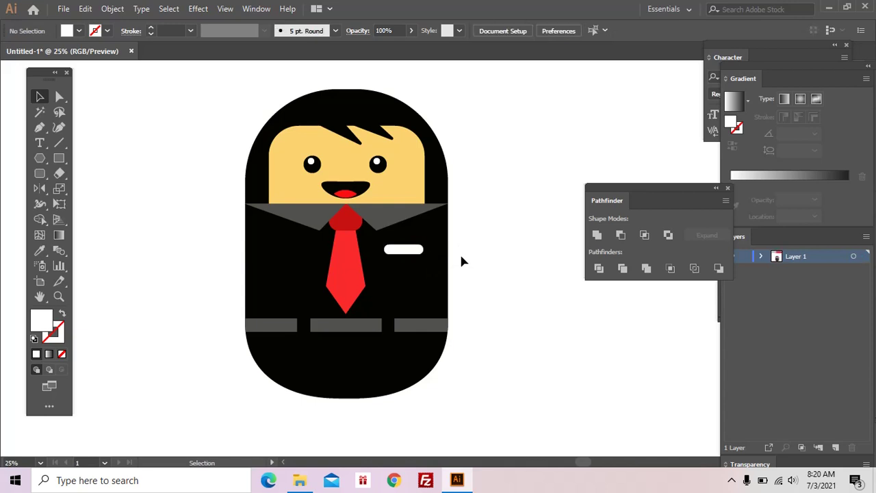
key("z")
left_click(462, 260, "alt")
left_click(463, 277, "alt")
key("v")
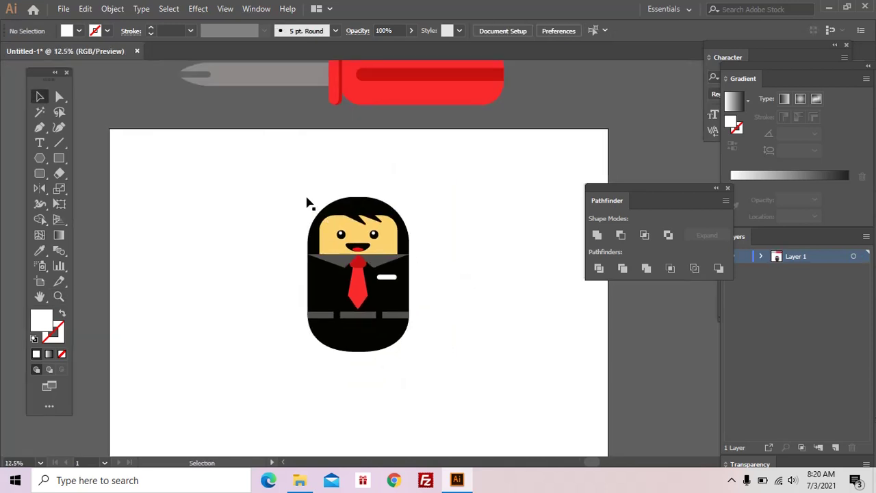
left_click_drag(296, 184, 433, 356)
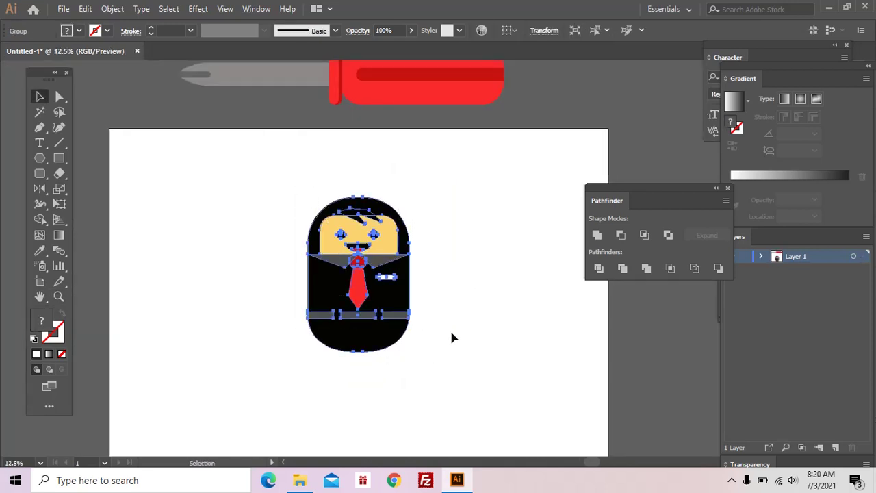
left_click(444, 323)
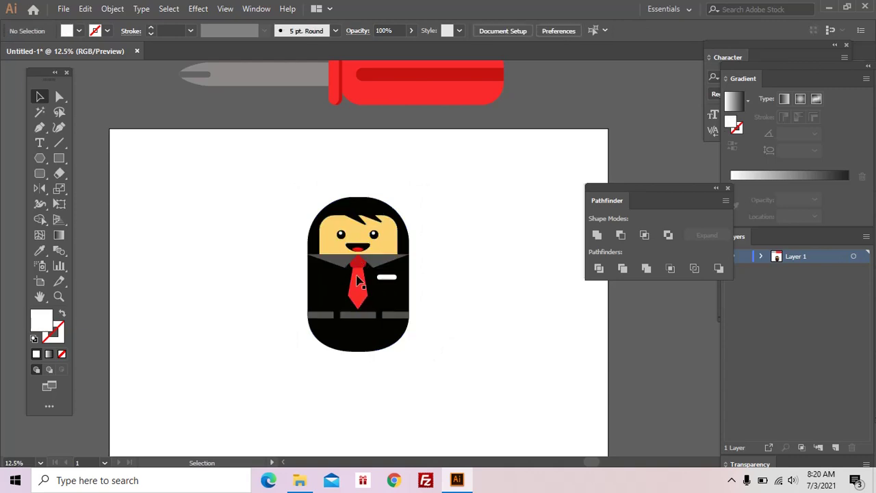
key("z")
left_click(417, 271, "alt")
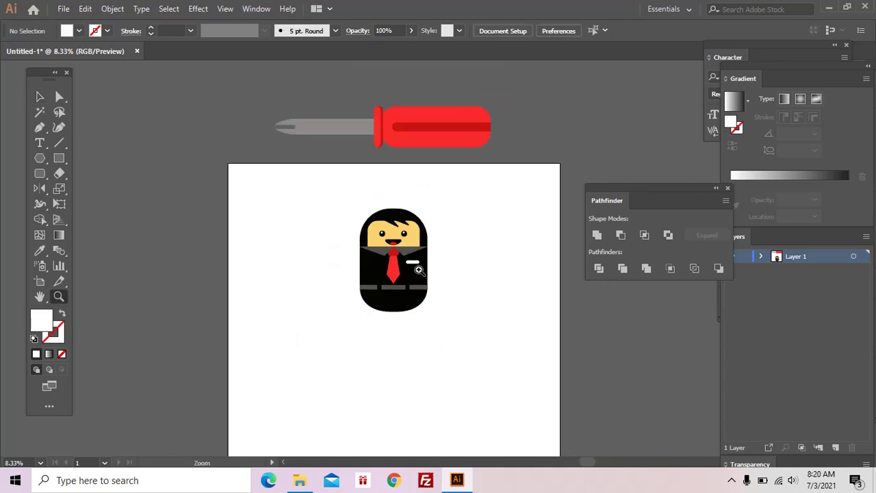
left_click(426, 262)
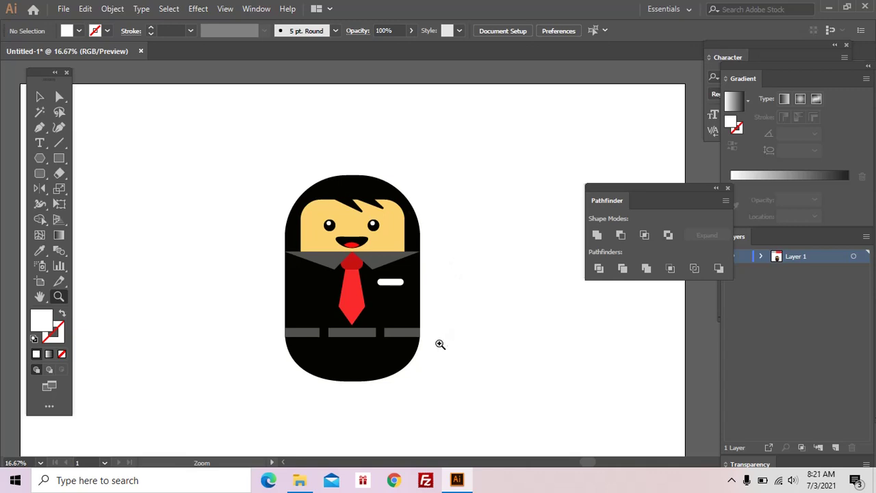
Zoom and pan around the artboard to frame the character and the red drawing
left_click(446, 331, "alt")
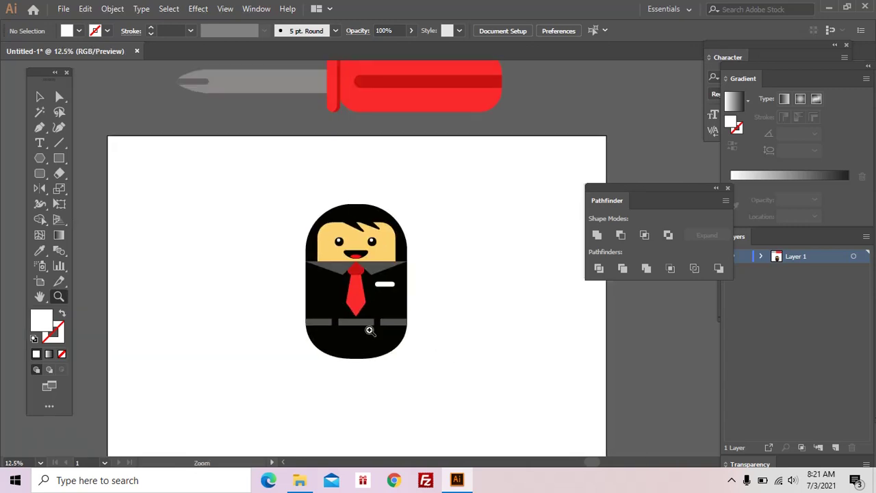
left_click(396, 284)
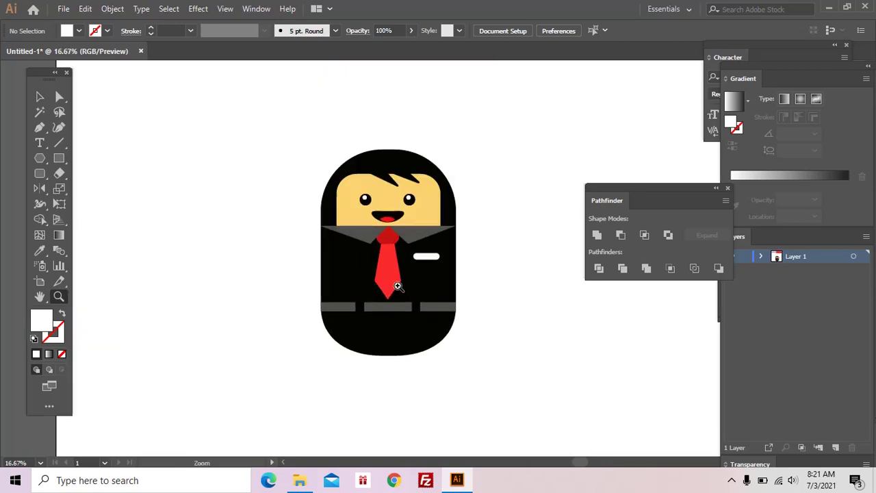
left_click_drag(426, 284, 394, 323)
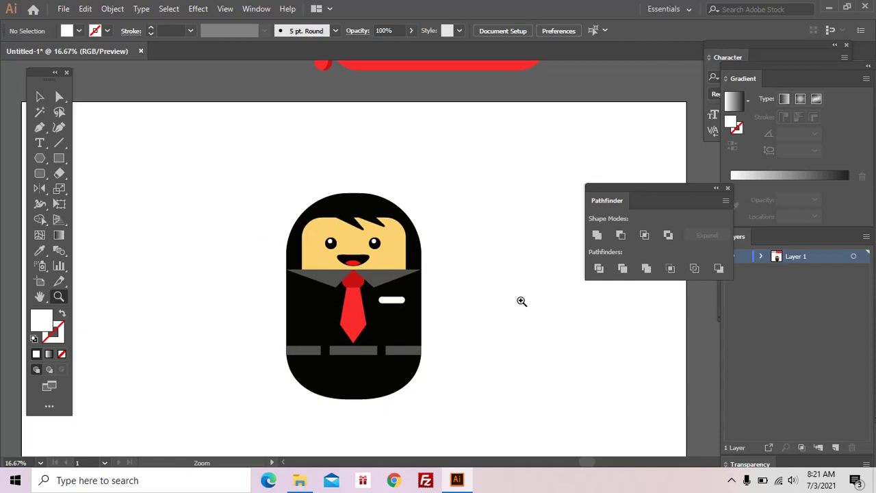
scroll(493, 302, "down", 1)
scroll(479, 303, "right", 1)
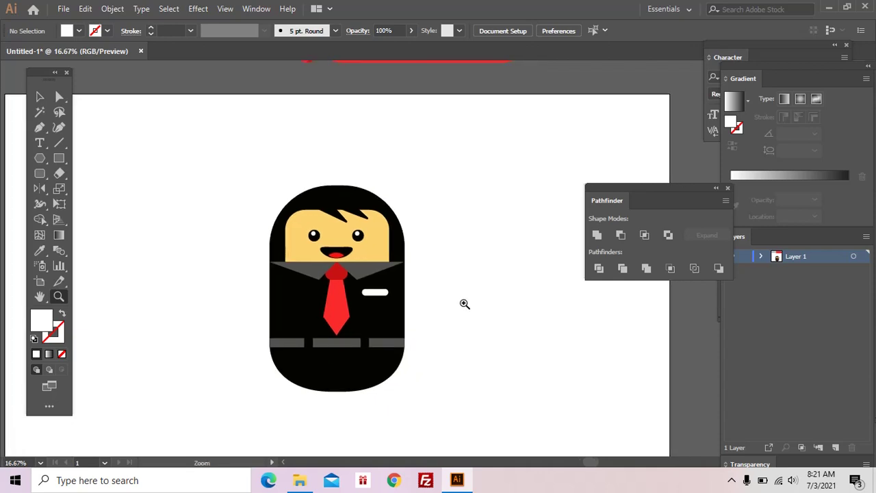
left_click_drag(463, 304, 468, 284)
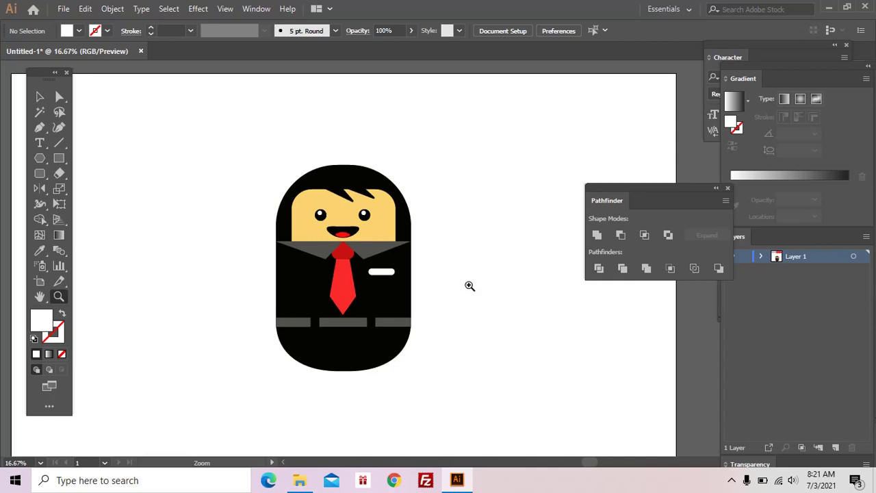
key("ctrl+minus")
Marquee-select the whole businessman and scale him up to nearly twice his size
key("v")
mouse_move(289, 171)
left_mouse_down()
mouse_move(404, 299)
mouse_move(415, 362)
left_mouse_up()
key("z")
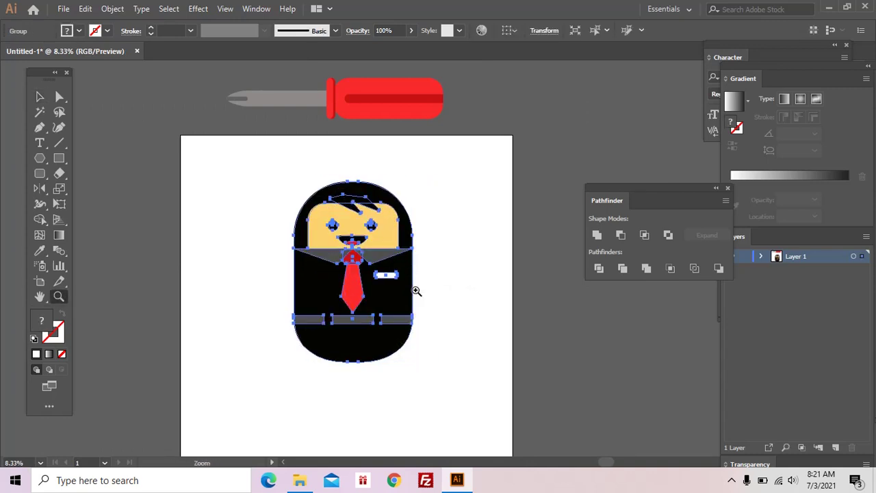
left_click(416, 291)
key("ctrl+shift+a")
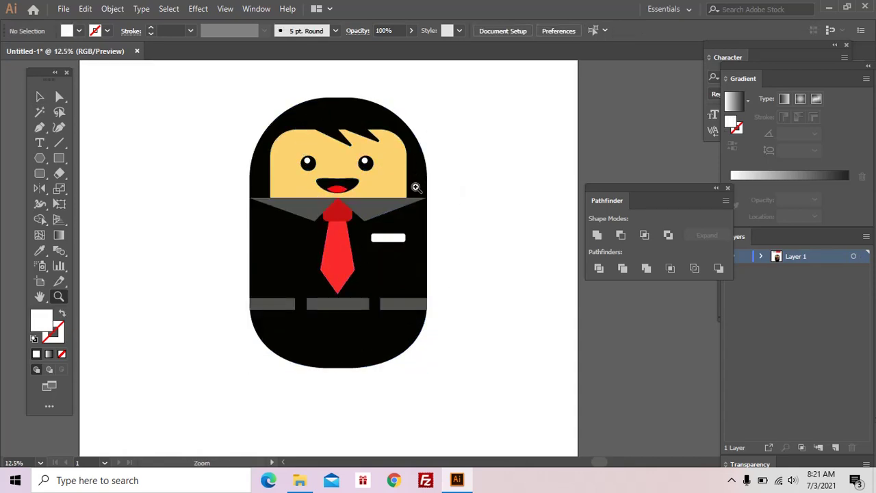
Reframe the view by panning and zooming out to show the whole artboard
left_click_drag(414, 196, 404, 200)
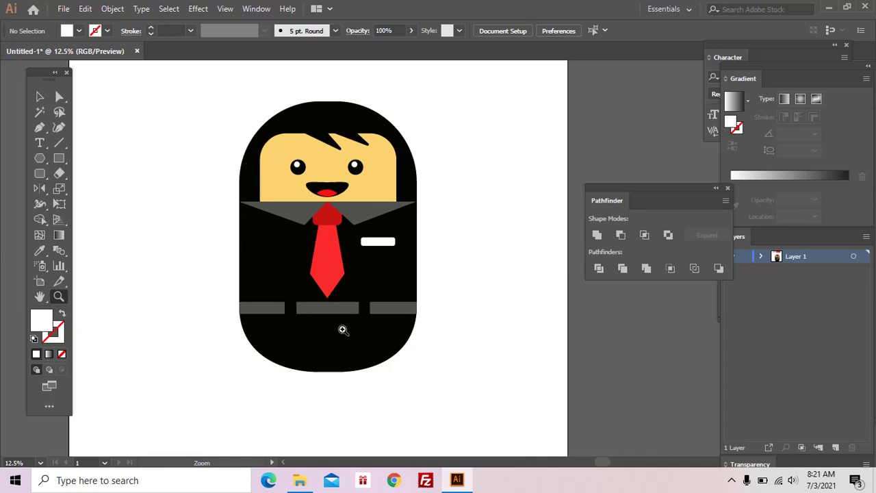
left_click(40, 127)
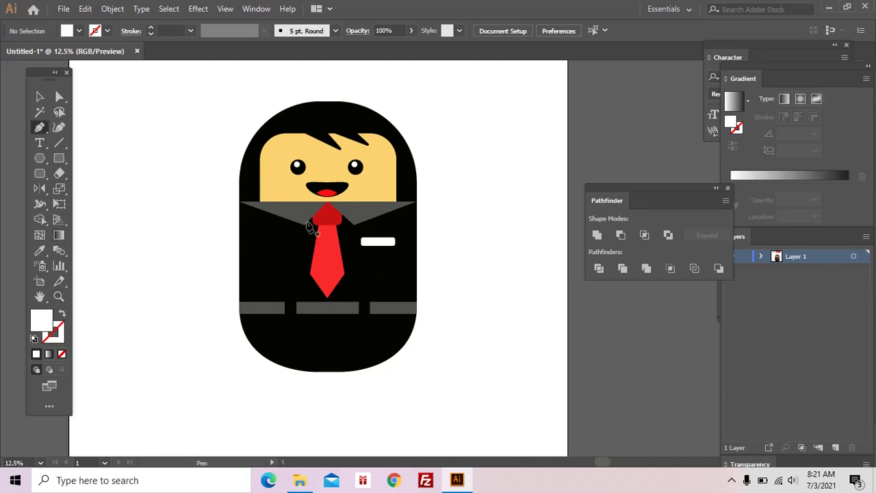
key("z")
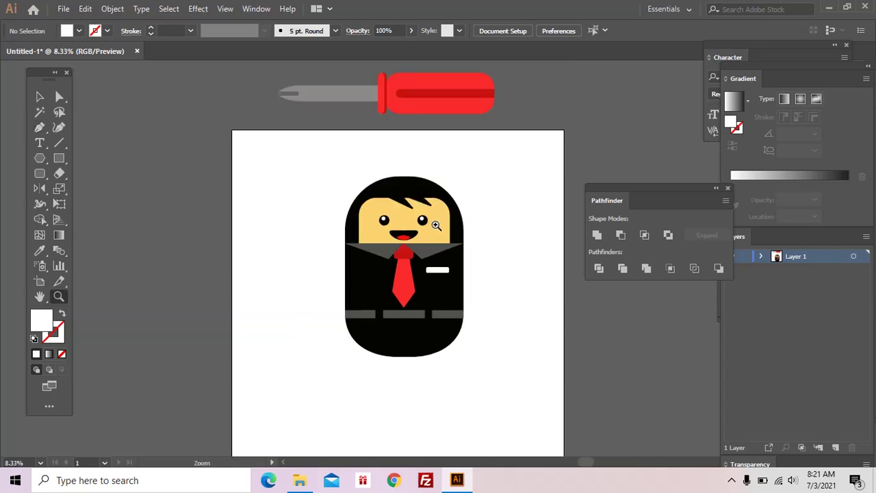
left_click(384, 215, "alt")
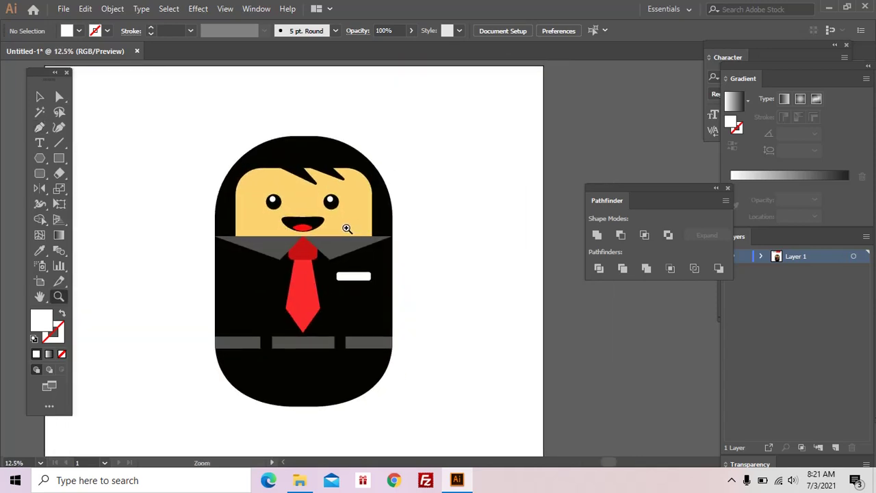
left_click(372, 238, "alt")
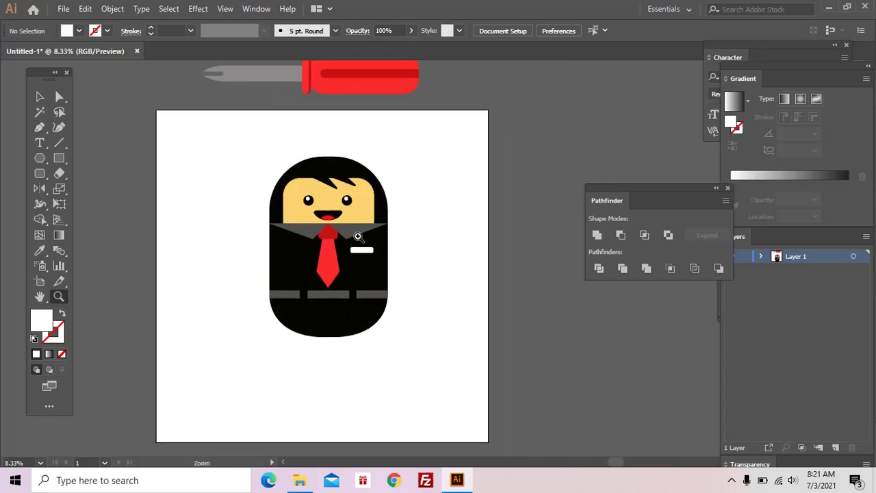
left_click(39, 128)
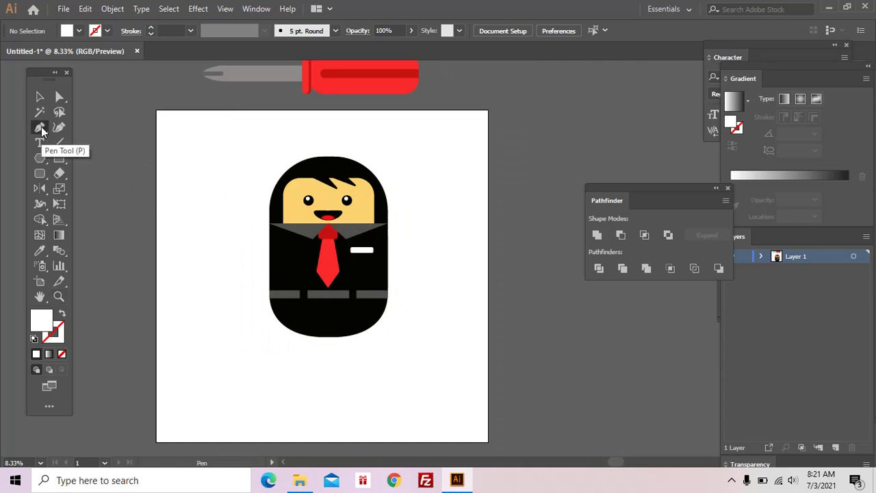
Draw a two-point curve from the suit's right edge with a black stroke and no fill
left_click(384, 235)
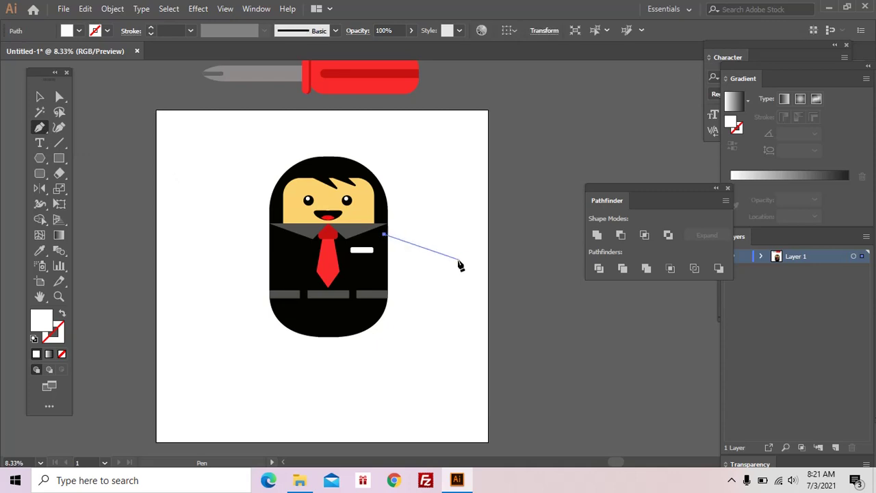
left_click_drag(457, 286, 458, 344)
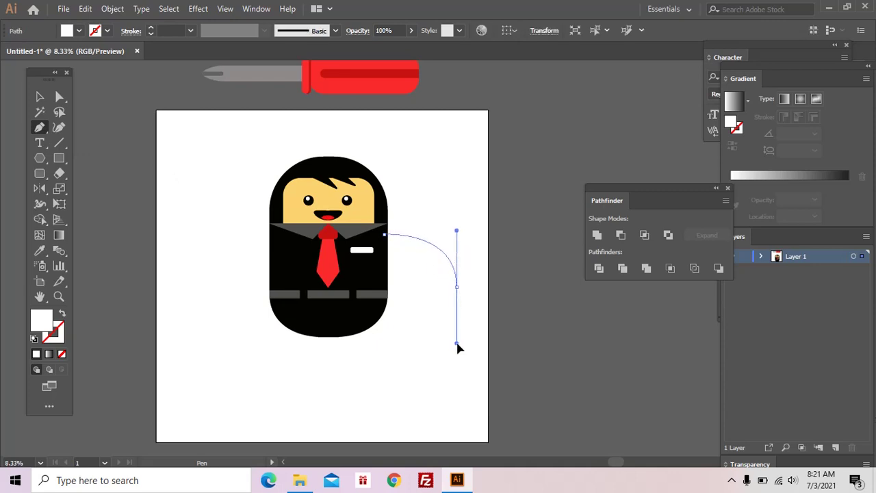
key("i")
left_click(390, 247)
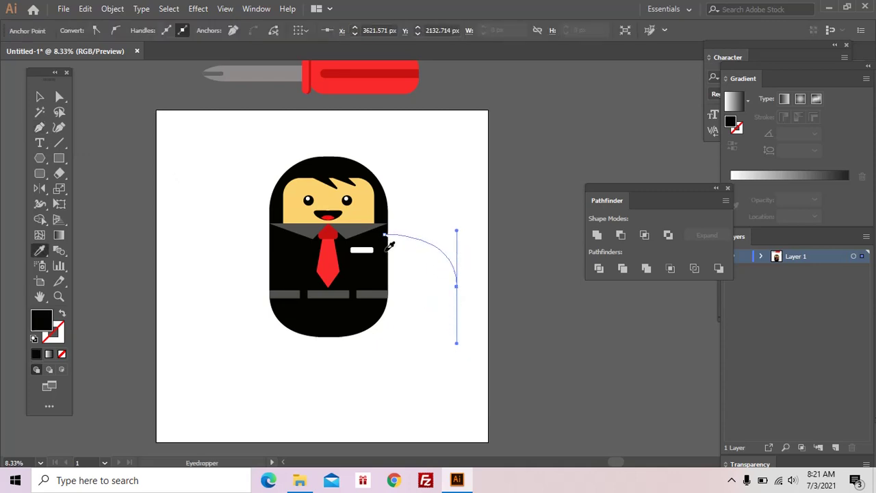
left_click(61, 312)
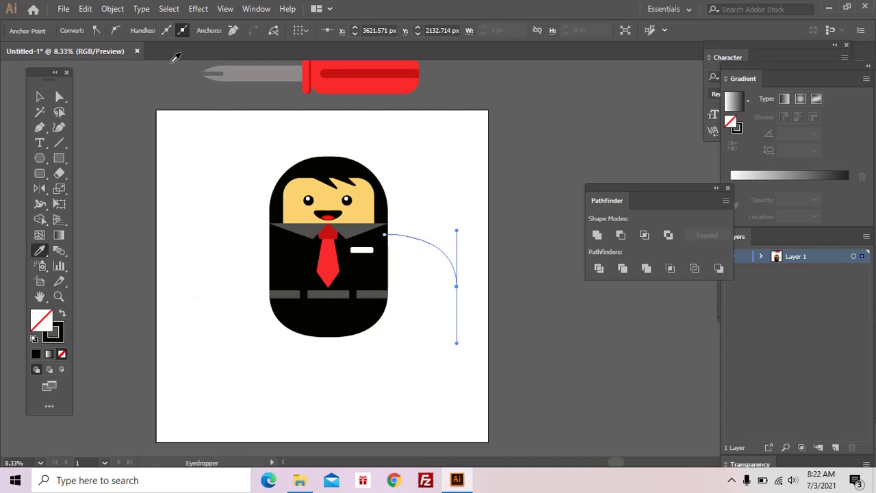
left_click(54, 337)
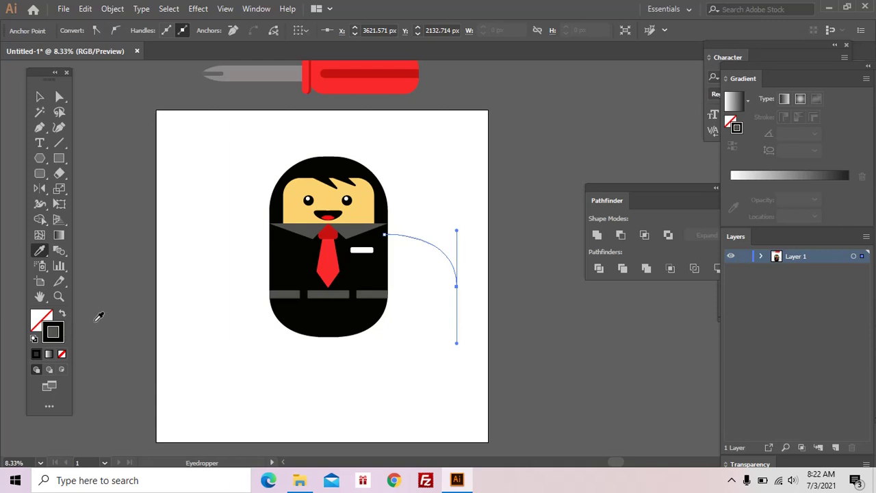
Open the Stroke panel and move the Gradient/Layers panels aside to reveal the Properties panel
left_click(260, 11)
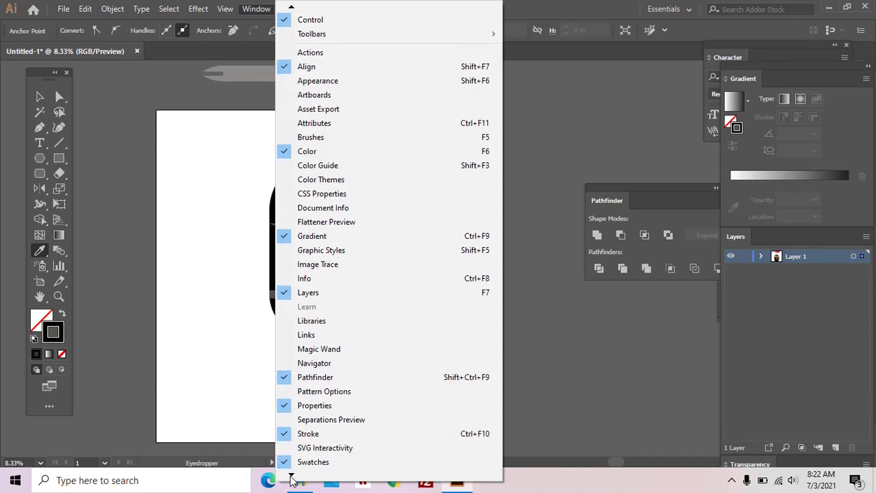
left_click(320, 390)
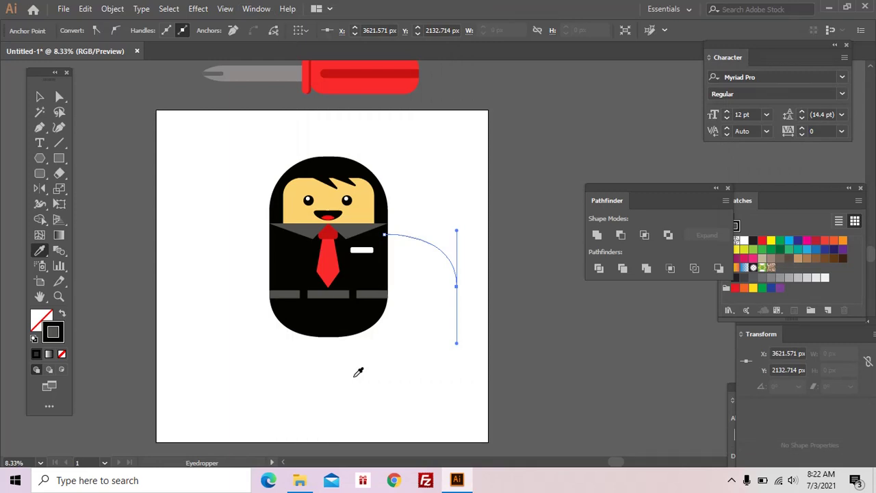
left_click(259, 9)
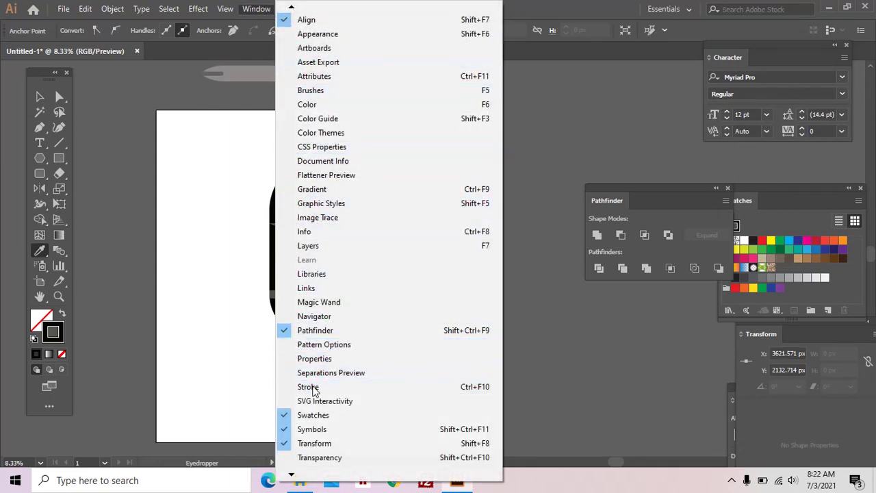
left_click(321, 386)
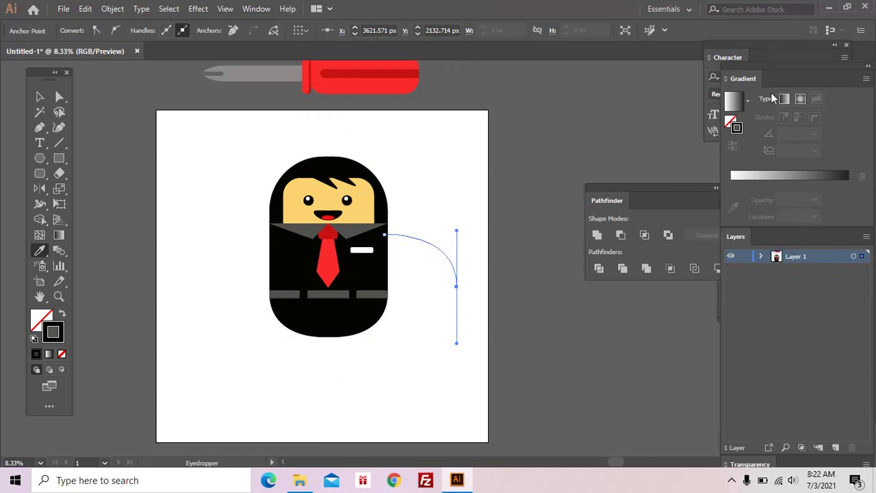
left_click_drag(778, 65, 642, 47)
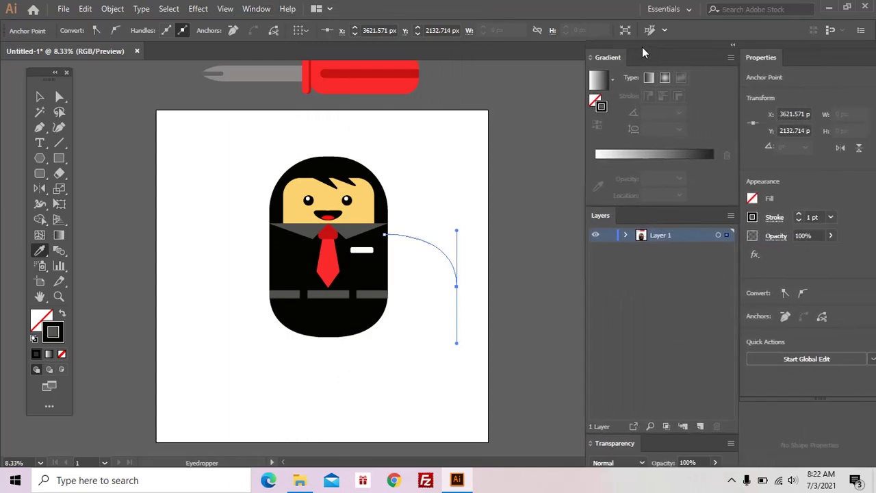
Try 20, 100 and 200 pt stroke weights, settling on 120 pt for the arm
left_click(830, 217)
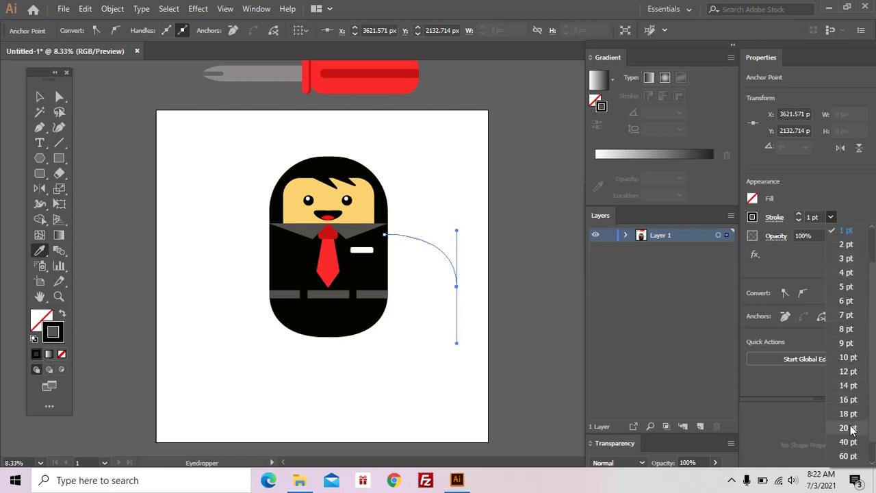
left_click(848, 428)
left_click(830, 217)
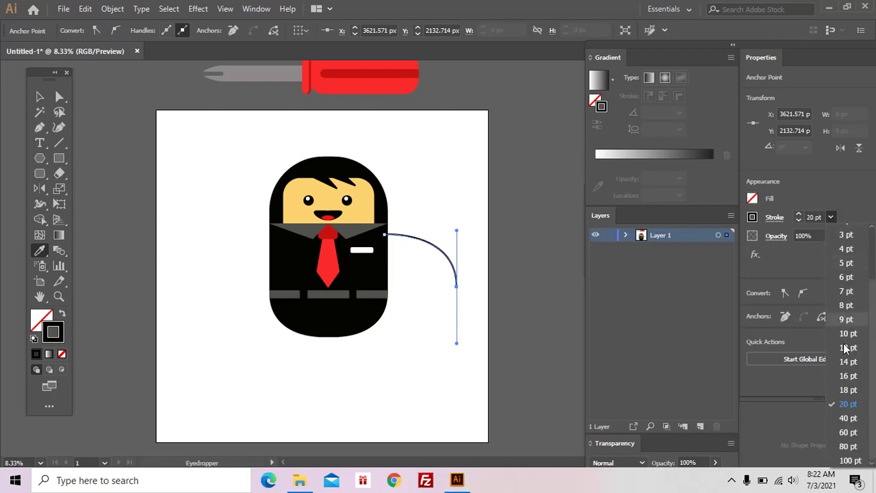
left_click(848, 461)
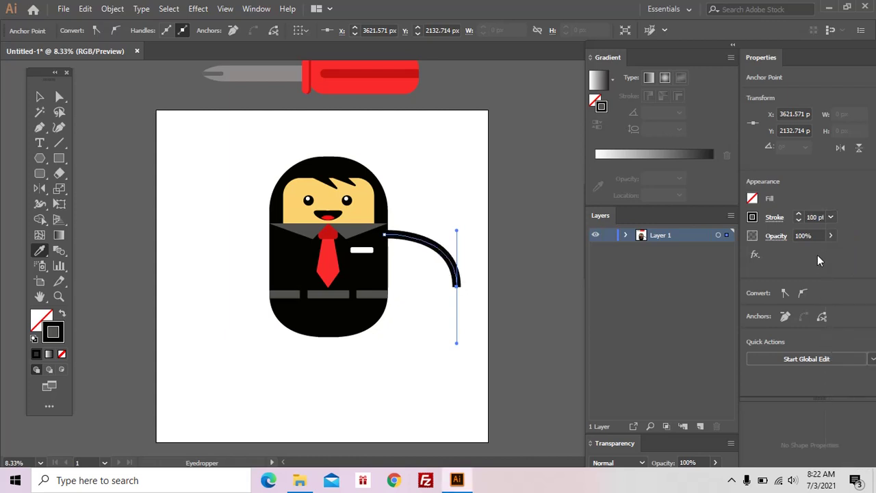
left_click(807, 217)
type("200")
key("Return")
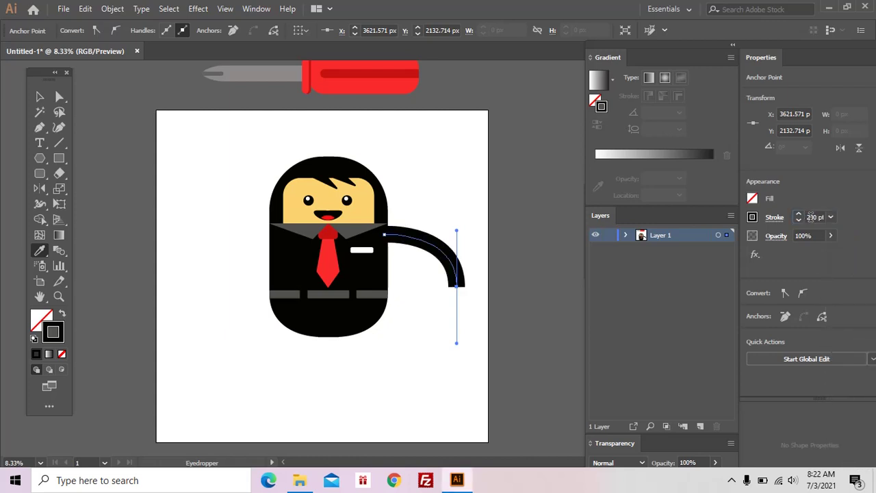
double_click(814, 217)
type("1")
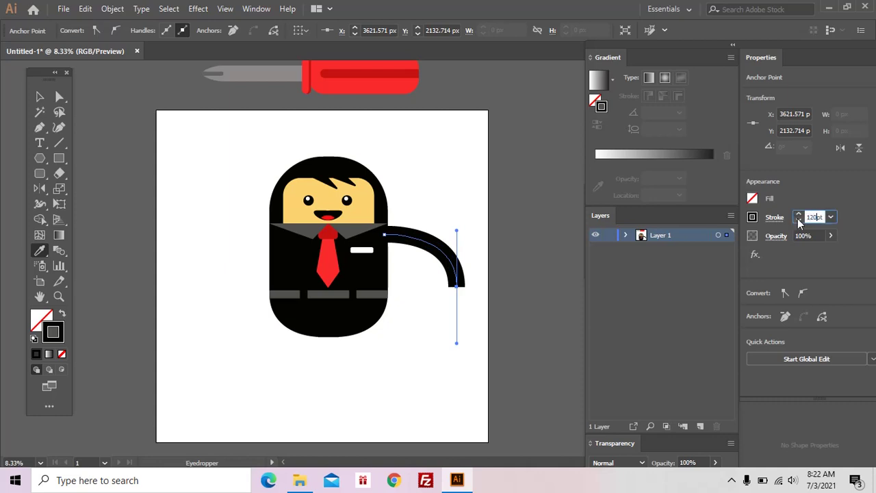
key("Return")
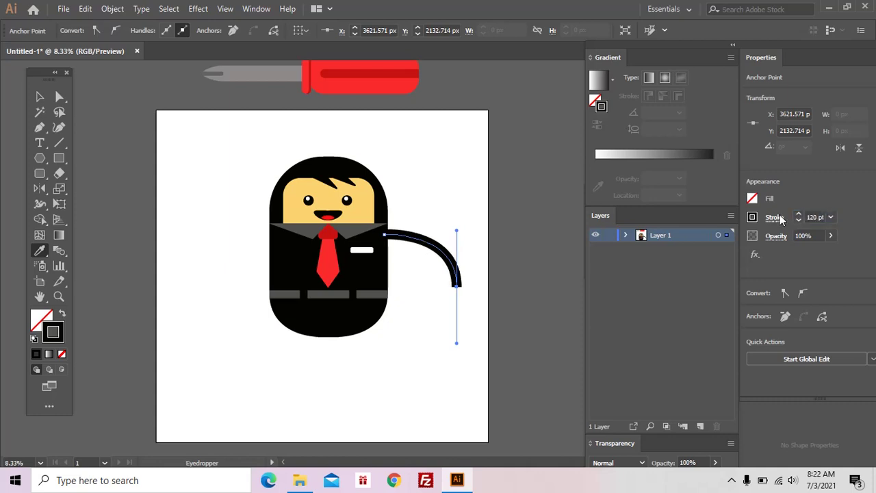
key("ctrl+shift+a")
Drag the arm's end anchor and handle to bend the curve down beside the body
key("a")
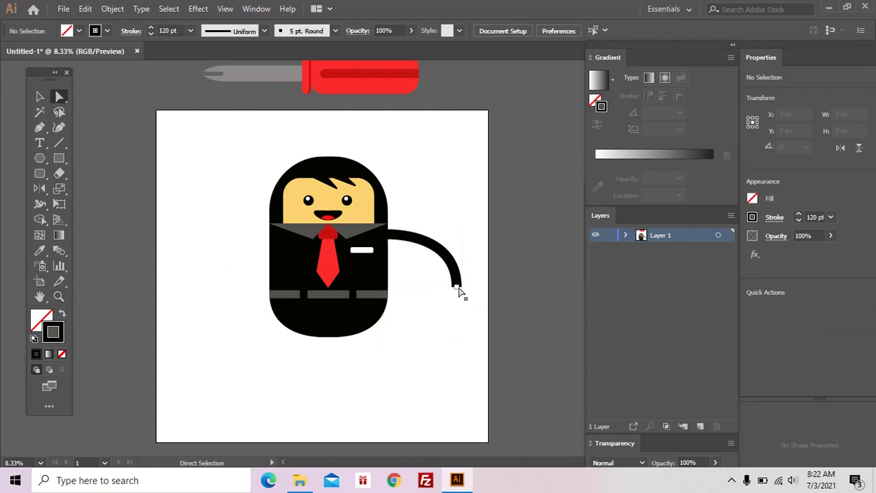
left_click_drag(459, 291, 430, 298)
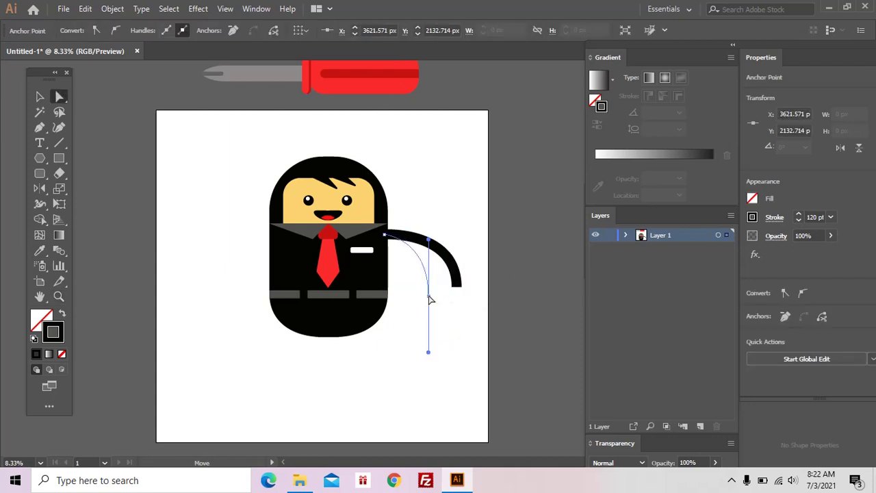
left_click_drag(432, 250, 431, 233)
mouse_move(429, 299)
left_mouse_down()
mouse_move(436, 313)
mouse_move(416, 287)
mouse_move(424, 320)
left_mouse_up()
scroll(416, 287, "up", 1)
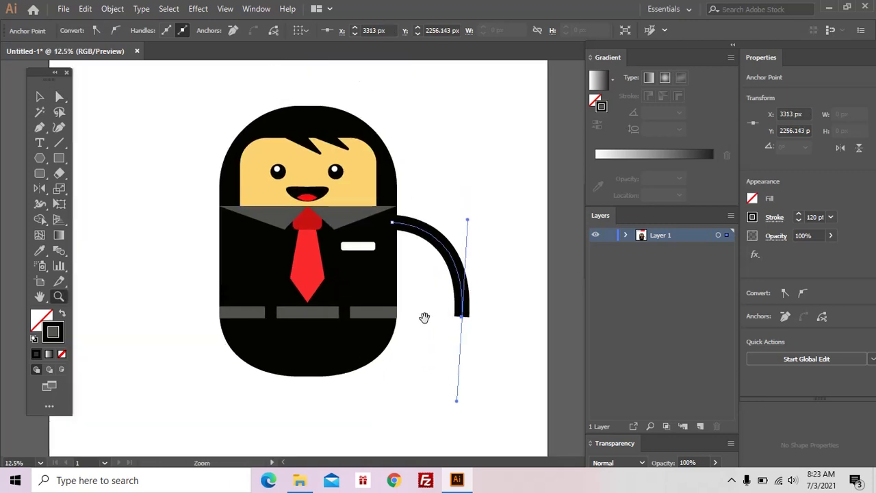
Select the whole arm path, try shrinking it, then undo the resize
left_click(389, 220)
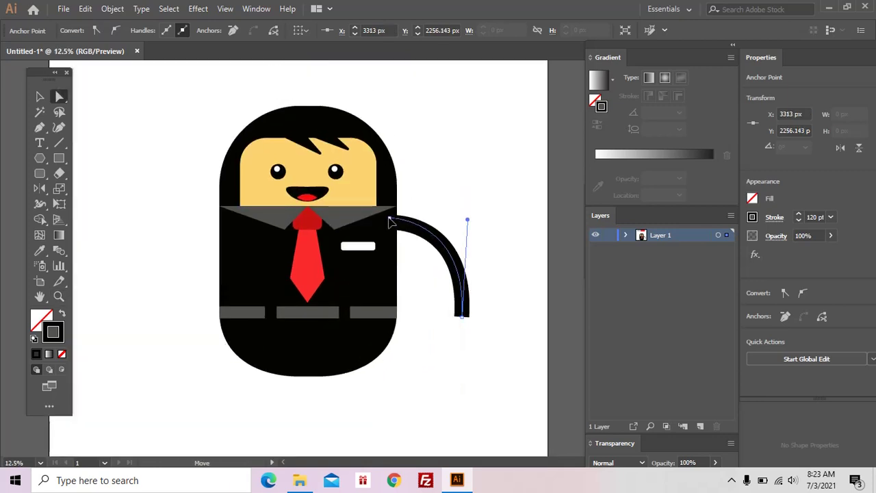
left_click(462, 317)
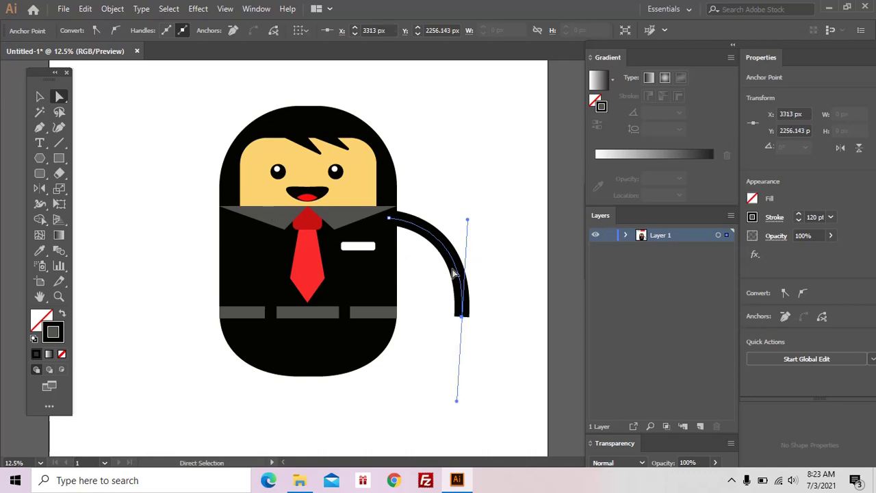
key("ctrl")
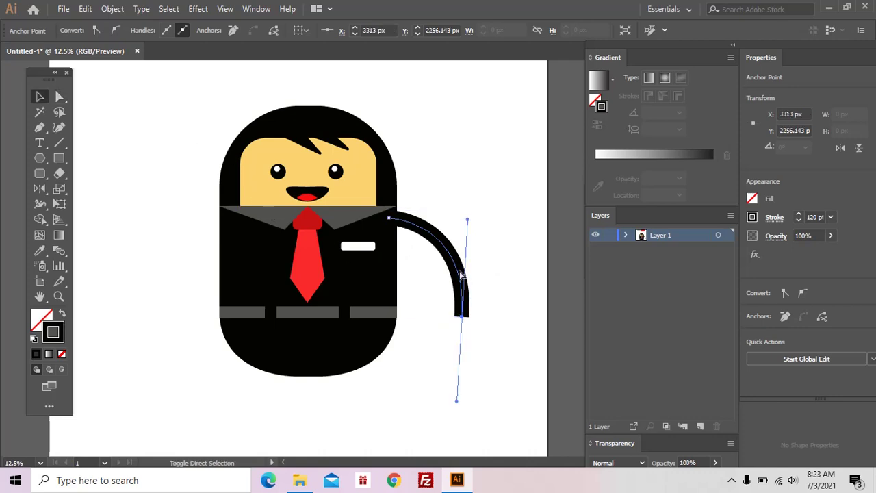
left_click(460, 275, "ctrl")
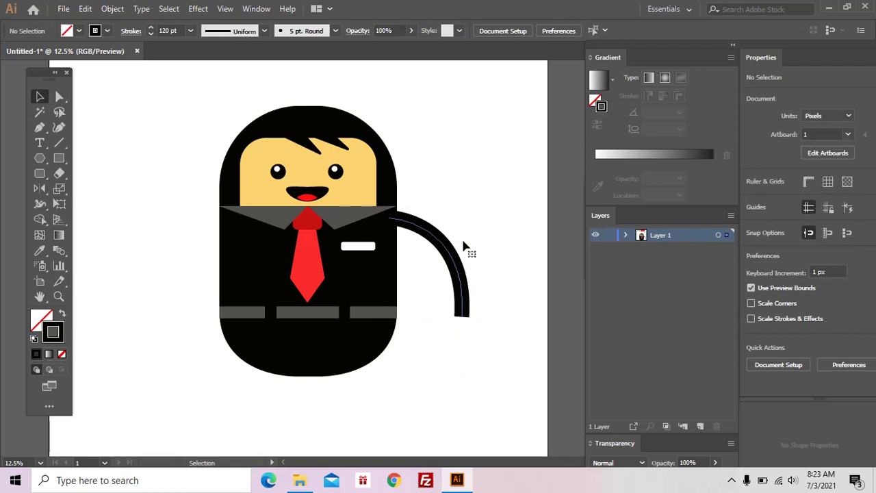
left_click(461, 250)
mouse_move(470, 208)
left_mouse_down()
mouse_move(444, 243)
mouse_move(510, 156)
left_mouse_up()
key("ctrl+z")
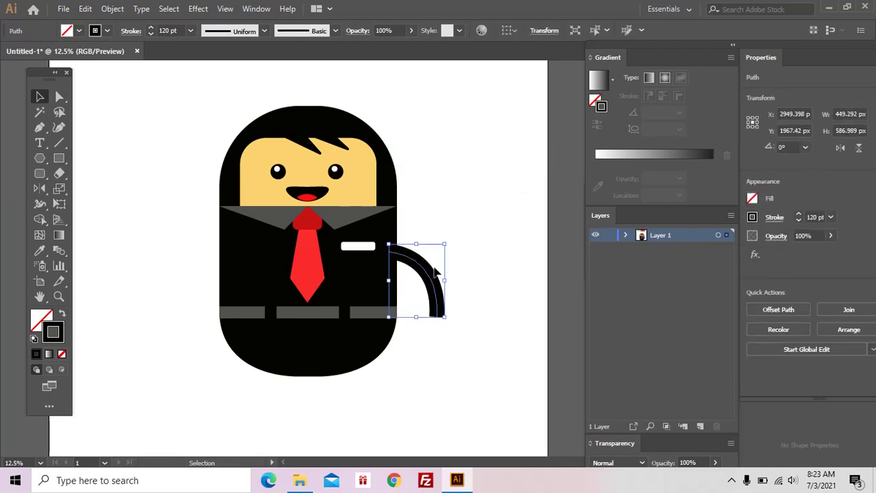
key("ctrl+z")
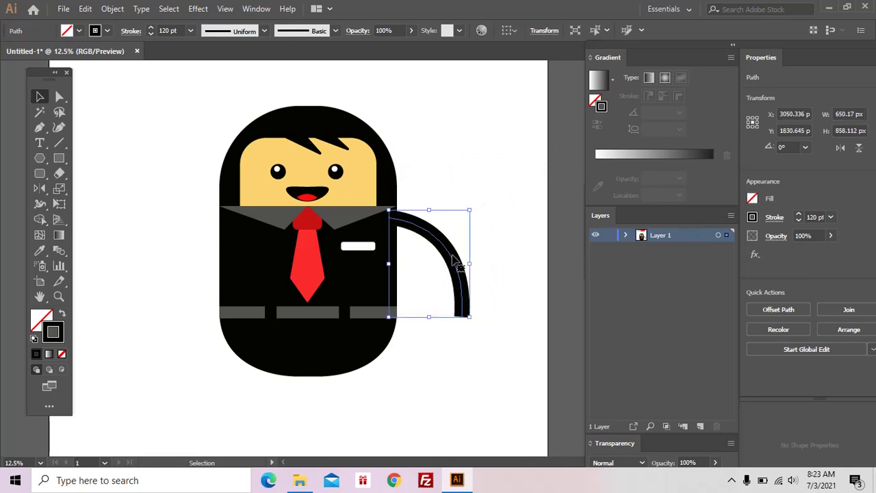
left_click(113, 9)
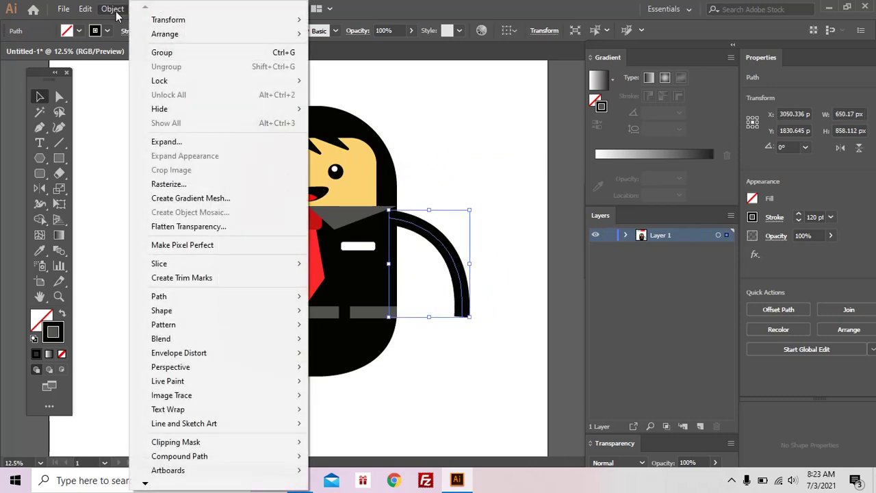
left_click(152, 141)
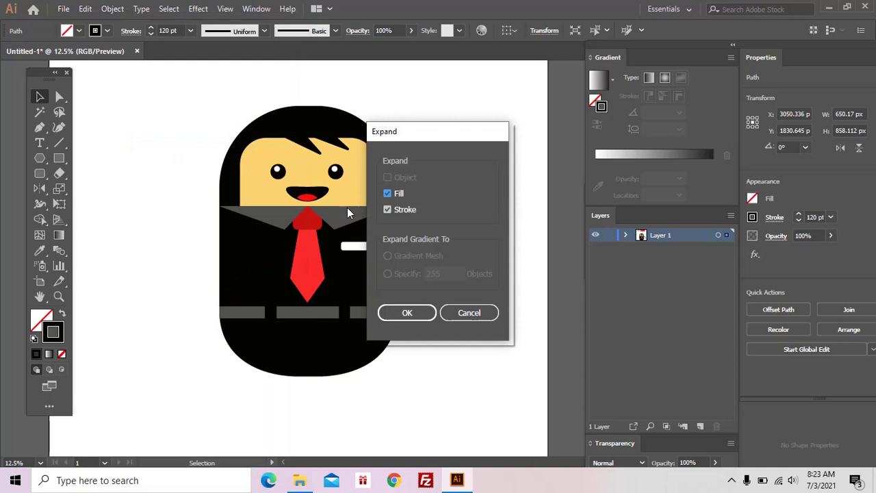
left_click(410, 312)
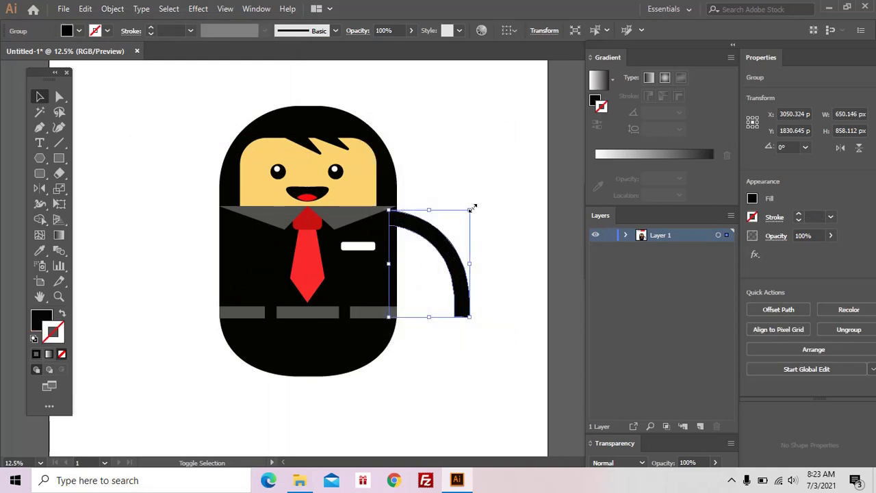
mouse_move(472, 206)
left_mouse_down()
mouse_move(497, 193)
mouse_move(470, 228)
left_mouse_up()
key("ctrl+z")
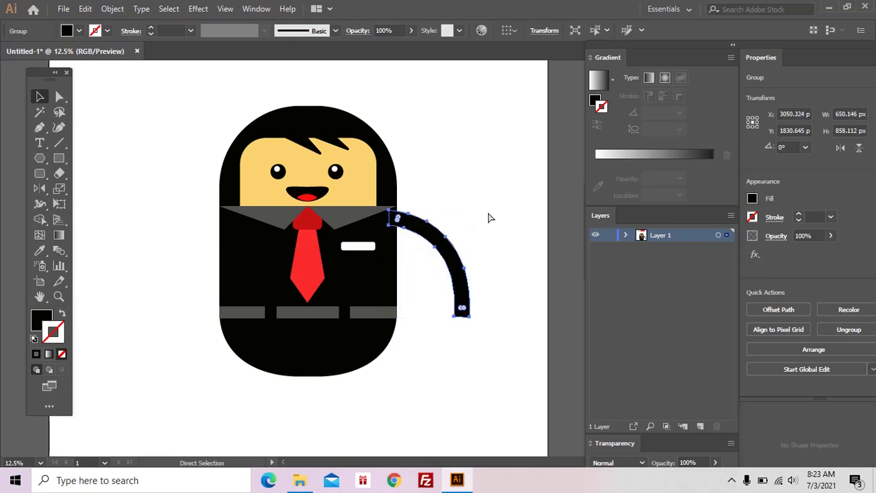
key("ctrl+z")
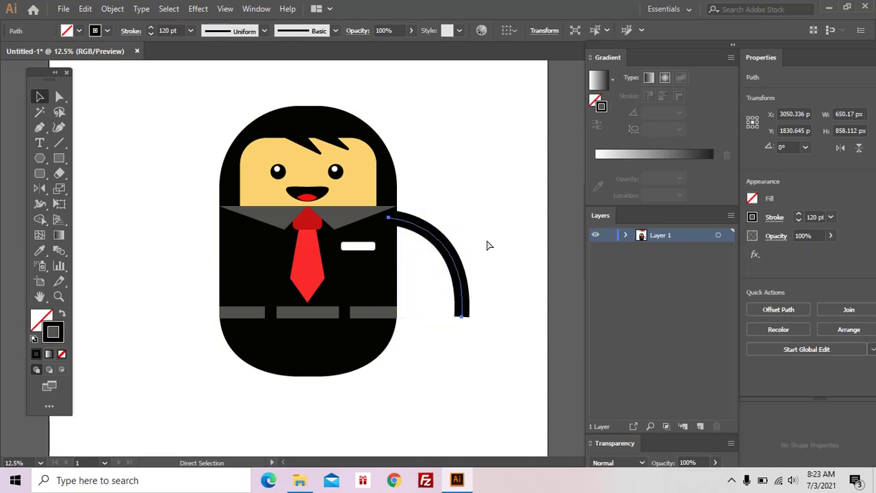
left_click(488, 245)
key("a")
left_click(463, 317)
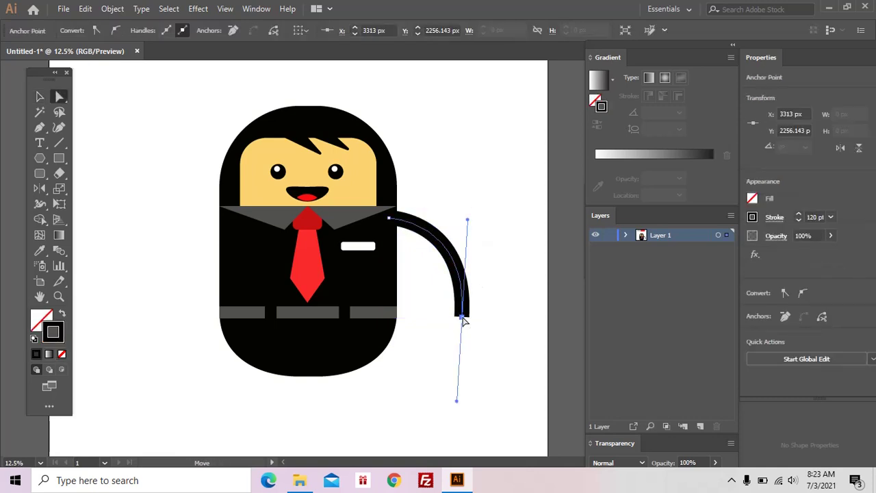
Nudge the arm's bottom anchor and straighten its upper direction handle to vertical
left_click_drag(463, 320, 460, 320)
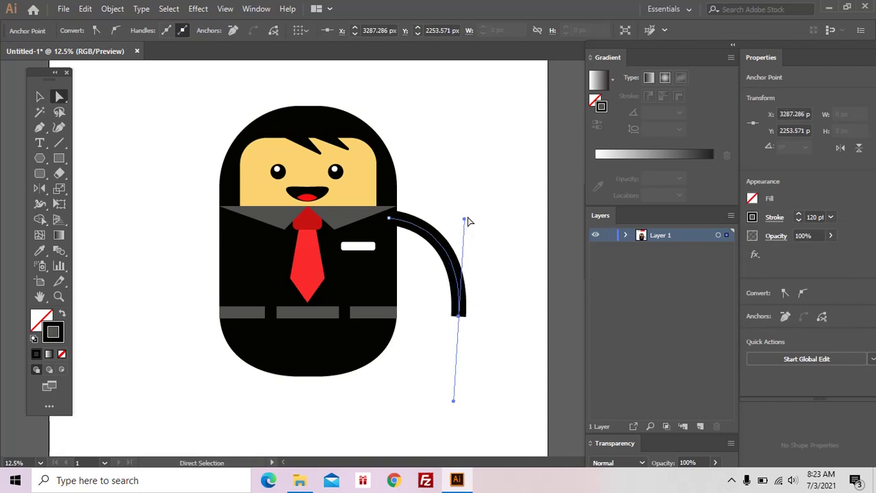
left_click_drag(465, 219, 463, 220)
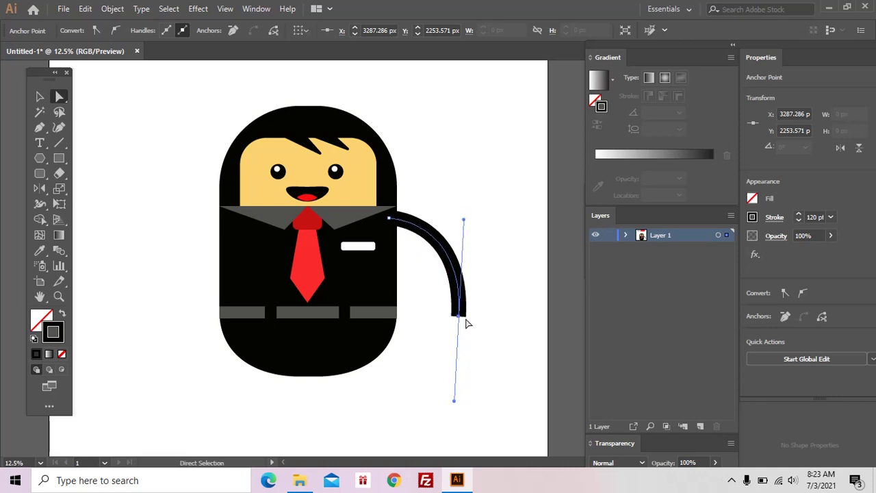
left_click_drag(461, 323, 464, 320)
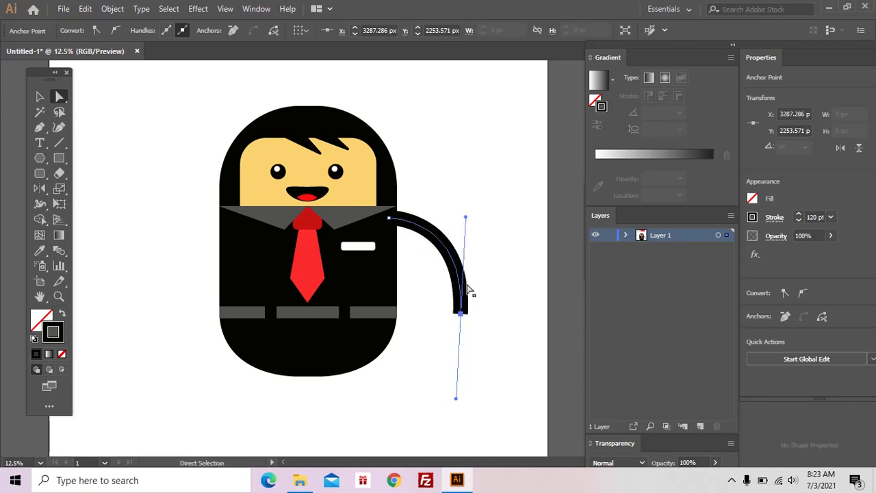
left_click(479, 318)
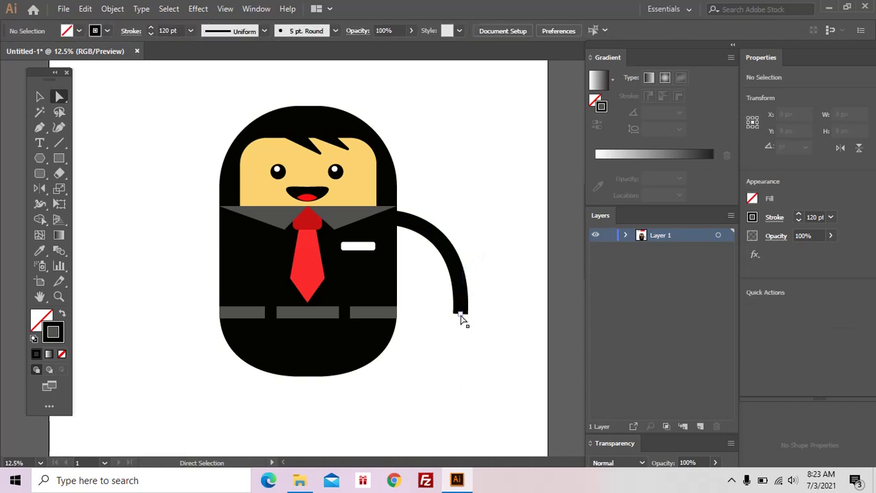
left_click(462, 316)
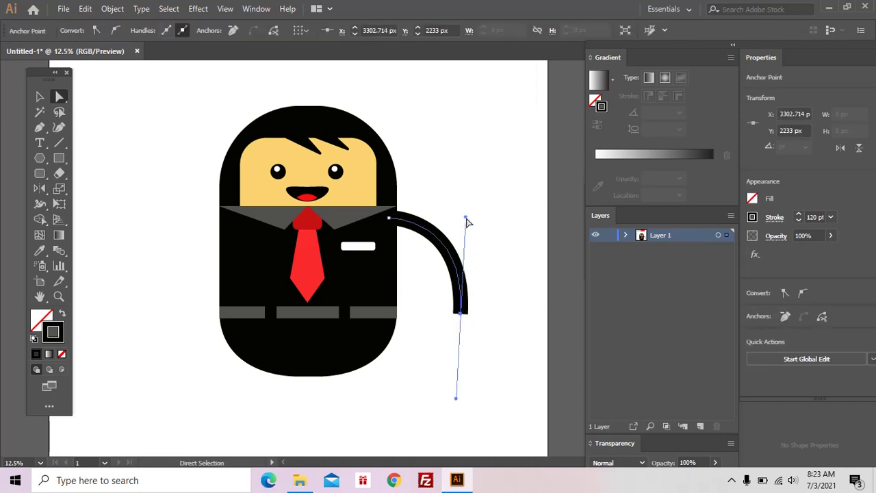
left_click_drag(465, 219, 461, 217)
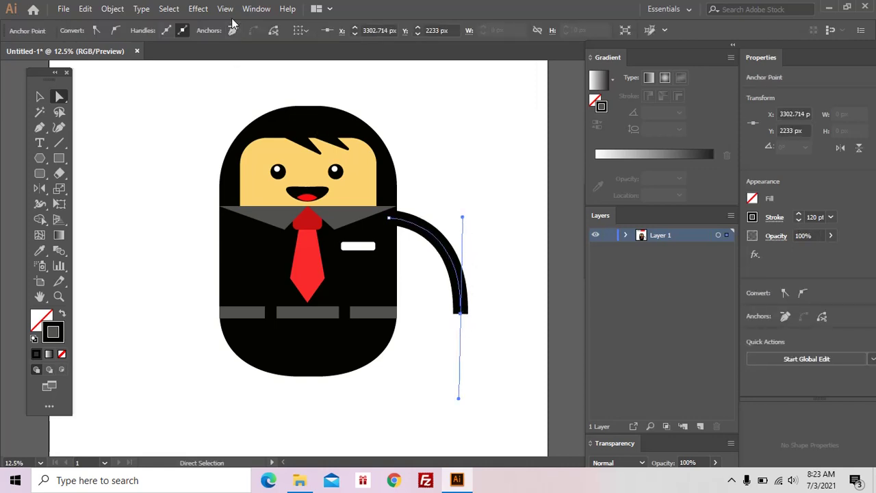
Set the arm stroke to Round Cap ends in the Stroke options
left_click(256, 9)
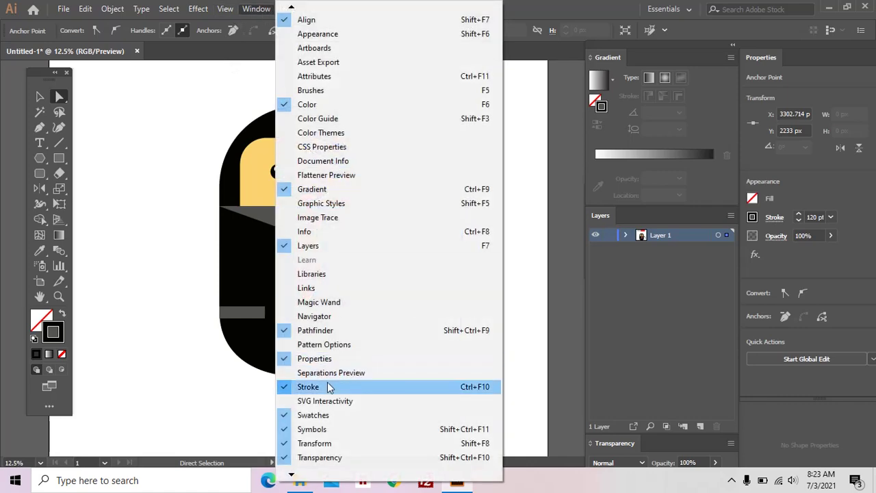
left_click(328, 387)
left_click(257, 8)
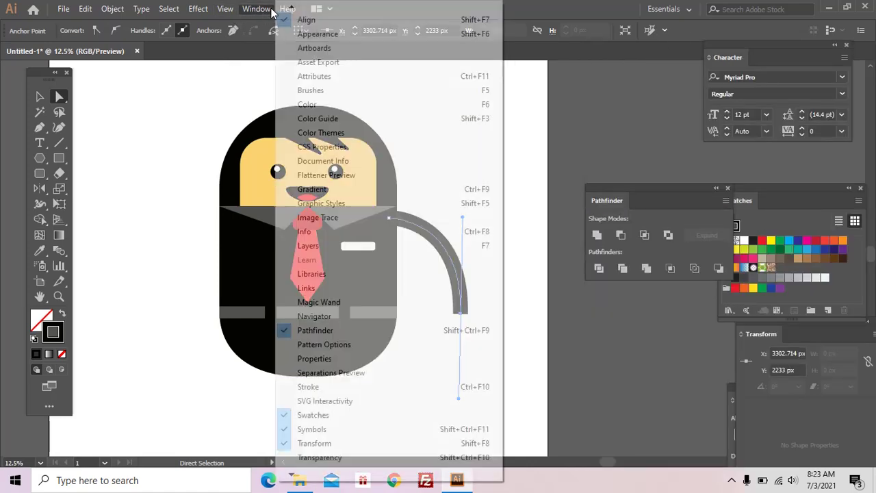
left_click(320, 387)
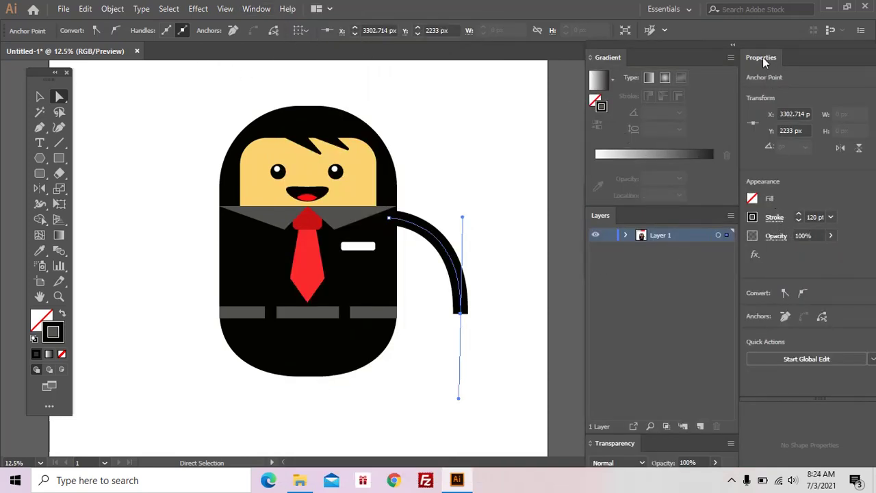
left_click(773, 225)
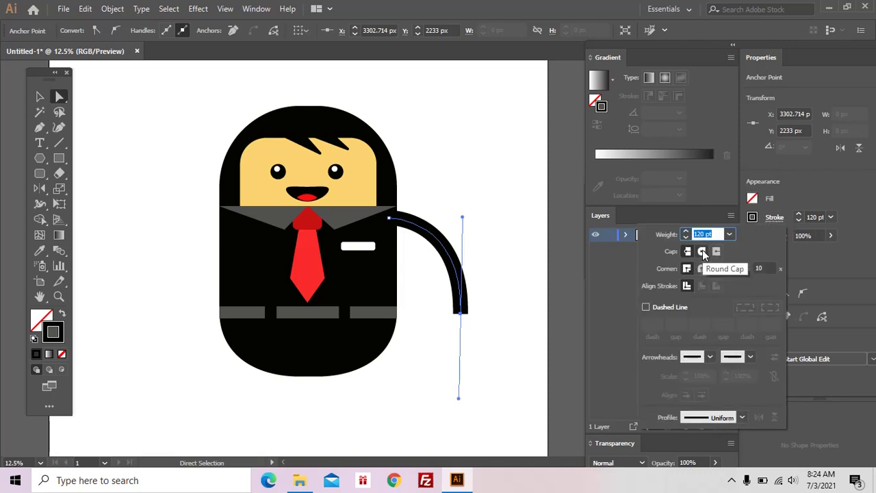
left_click(701, 251)
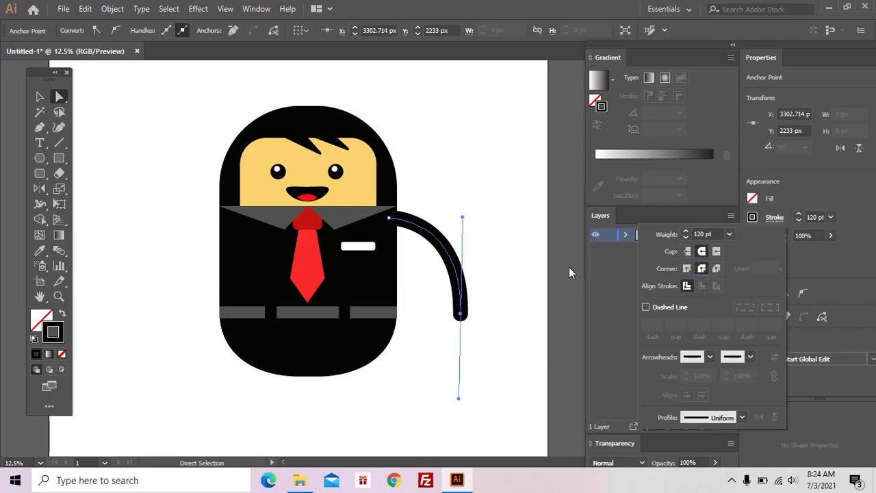
Deselect the arm, then zoom out and pan to view the whole artboard
key("z")
key("ctrl+minus")
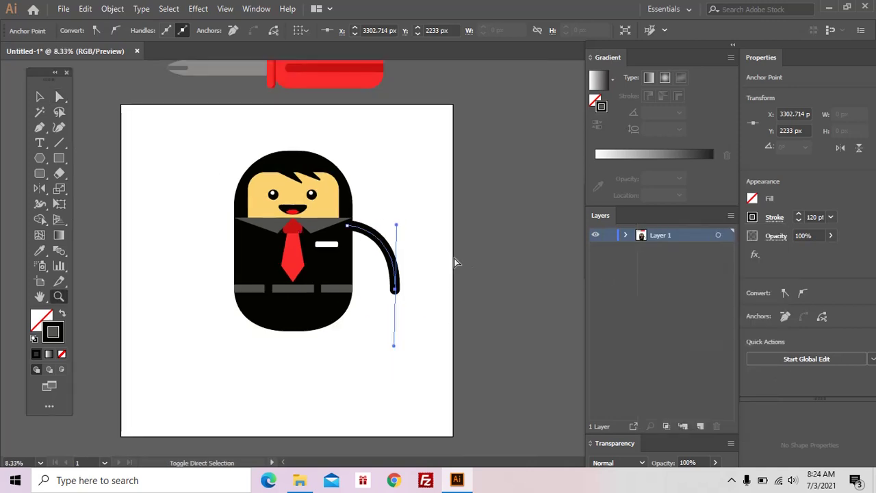
key("ctrl+shift+a")
mouse_move(426, 253)
left_mouse_down()
mouse_move(495, 240)
mouse_move(447, 241)
left_mouse_up()
key("v")
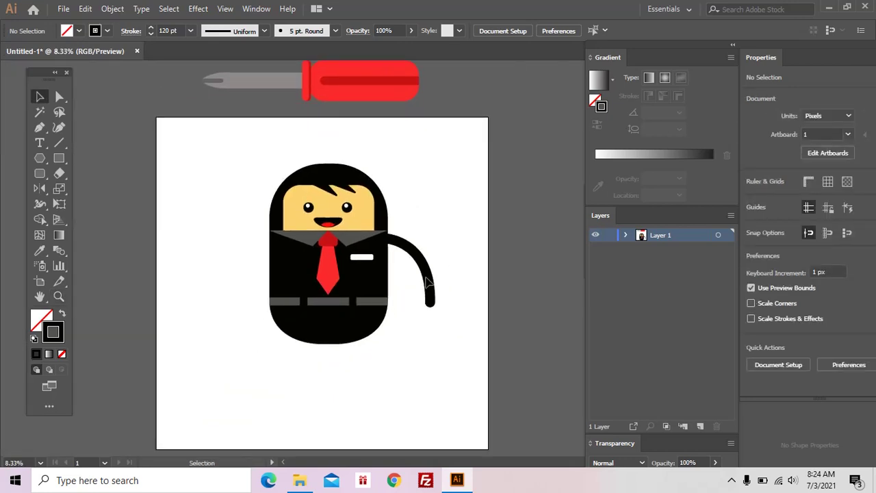
Copy the arm, reflect it vertically, and attach it to the body's left side
mouse_move(427, 281)
left_mouse_down()
mouse_move(223, 285)
mouse_move(247, 288)
left_mouse_up()
double_click(38, 189)
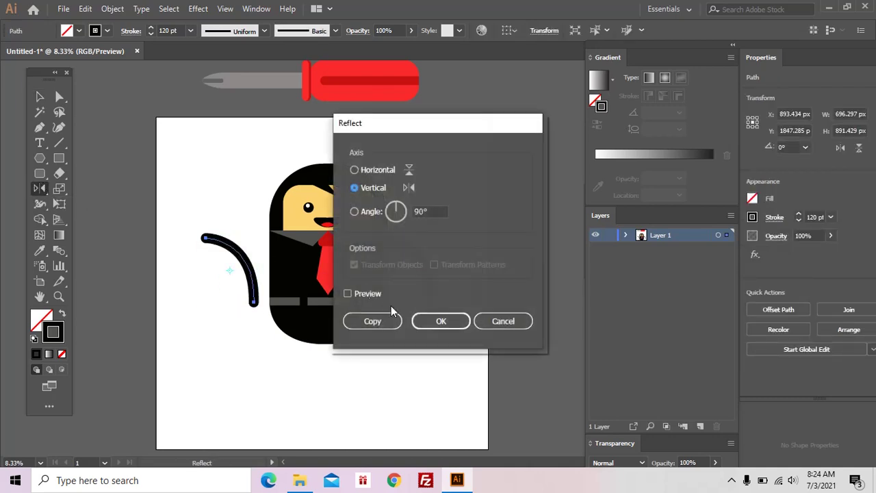
left_click(431, 323)
key("v")
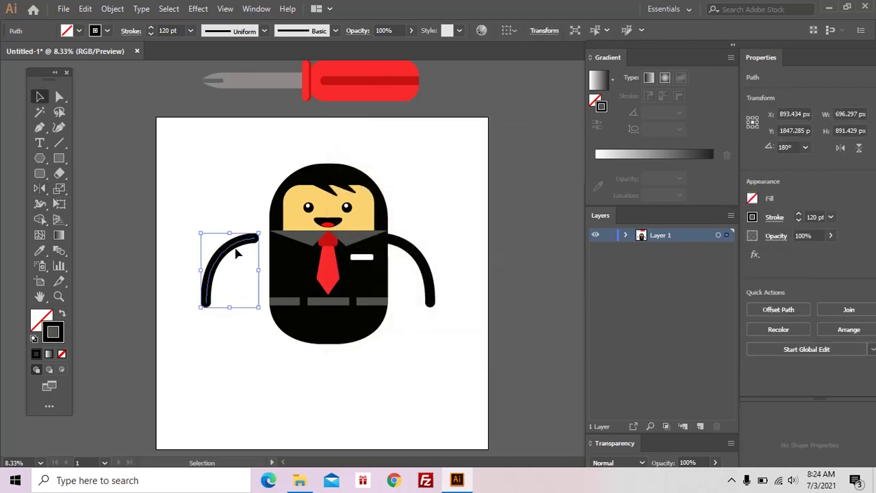
left_click_drag(236, 250, 260, 251)
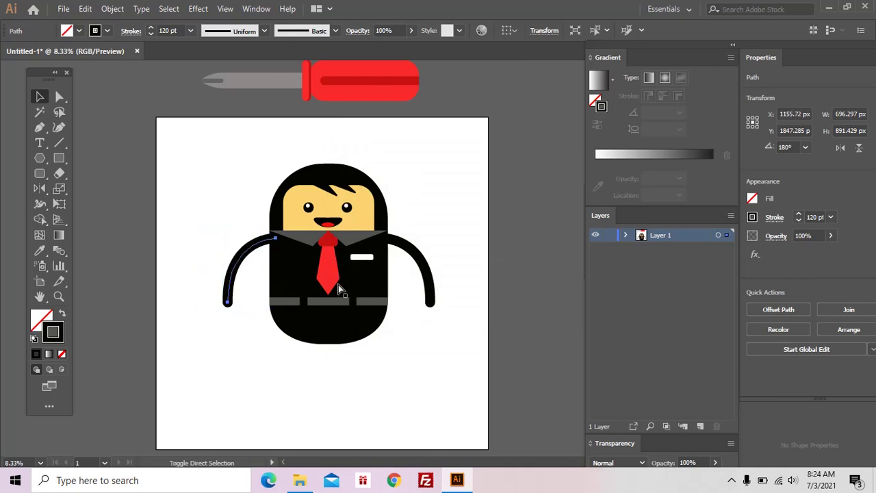
key("ctrl+shift+a")
left_click_drag(352, 293, 334, 250)
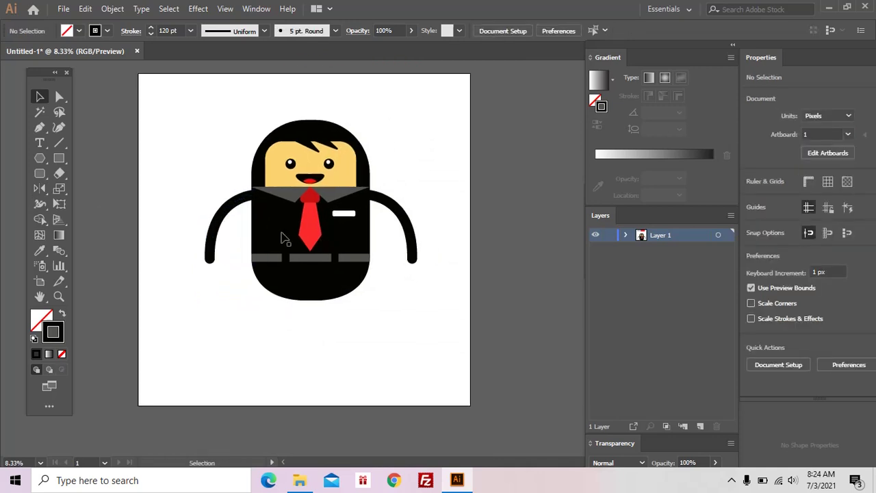
Draw a curved left leg ending in a short flat foot, then begin the right leg
left_click(39, 128)
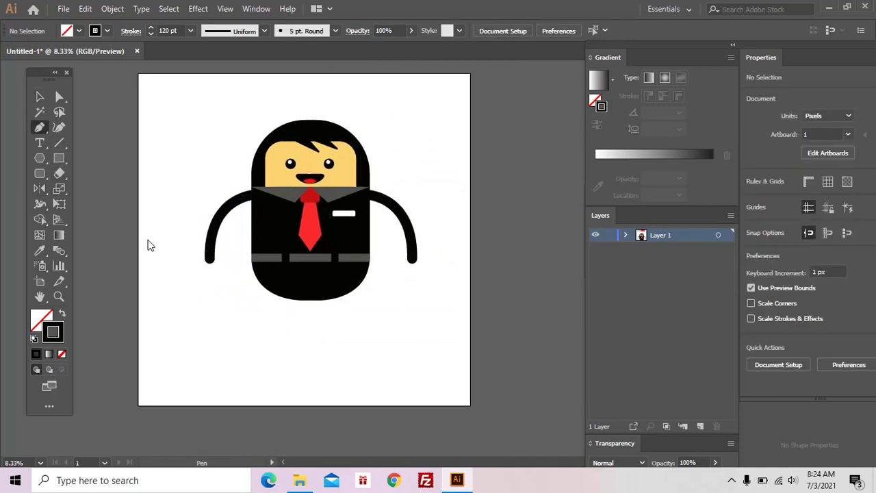
left_click(281, 292)
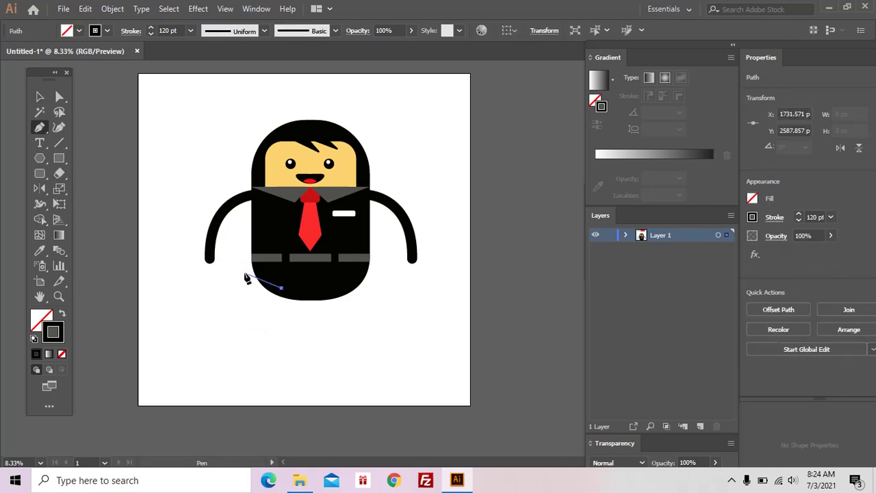
key("ctrl+shift+a")
left_click_drag(40, 127, 75, 125)
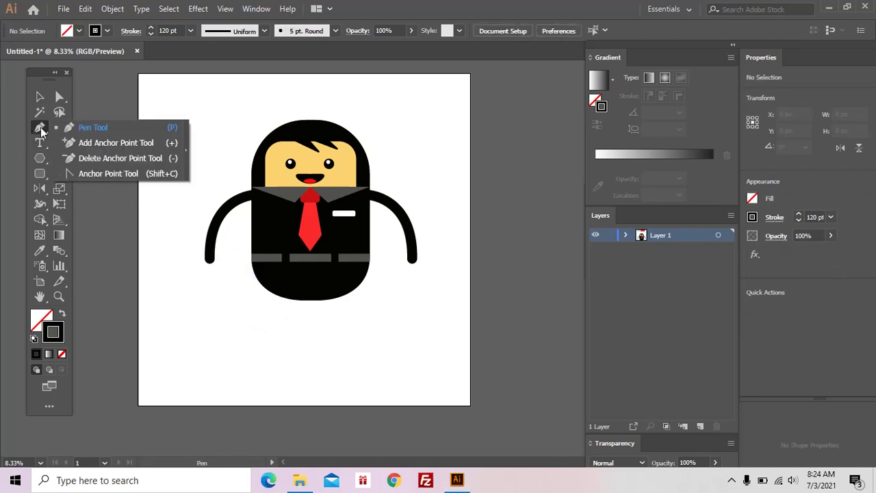
left_click(269, 284)
left_click_drag(258, 343, 262, 382)
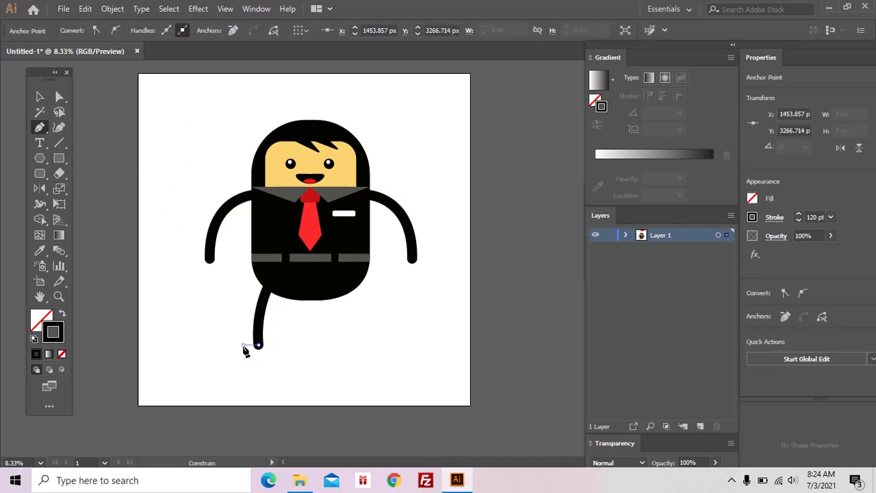
left_click(243, 344)
left_click(344, 294, "ctrl")
left_click(336, 291)
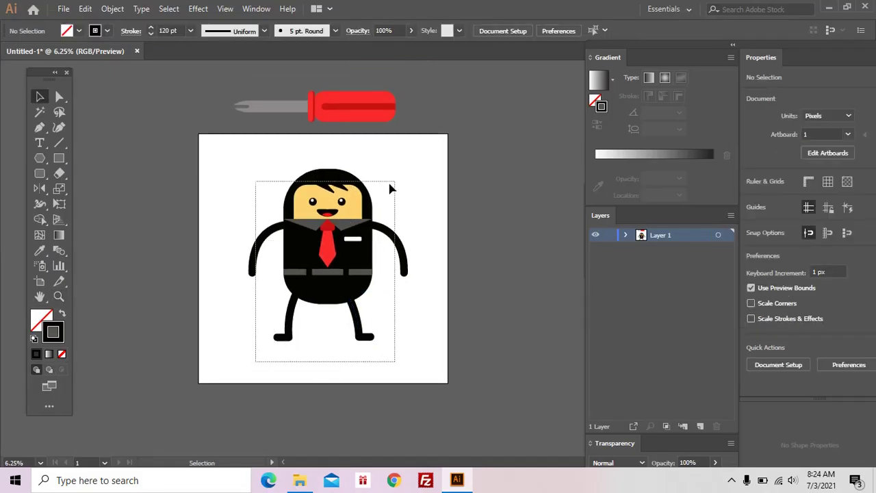
Drag an anchor on the right arm to adjust its curve
left_click_drag(255, 356, 433, 175)
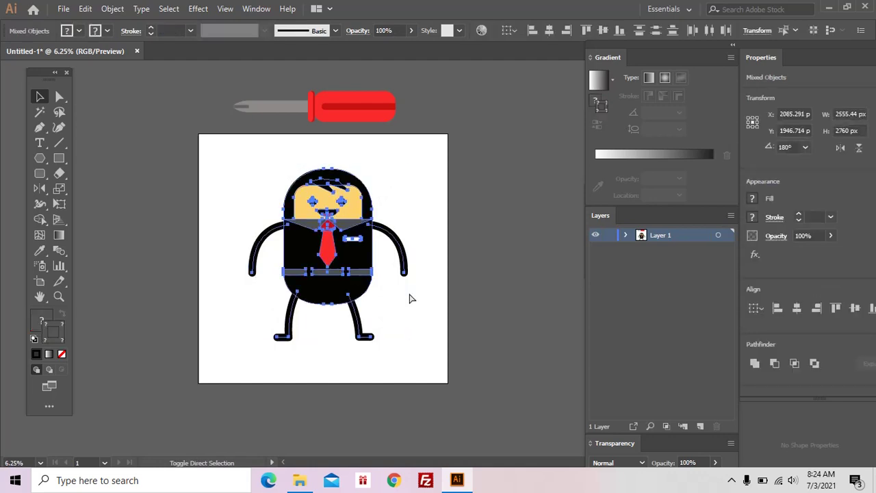
key("a")
left_click(424, 266)
left_click_drag(424, 267, 410, 264)
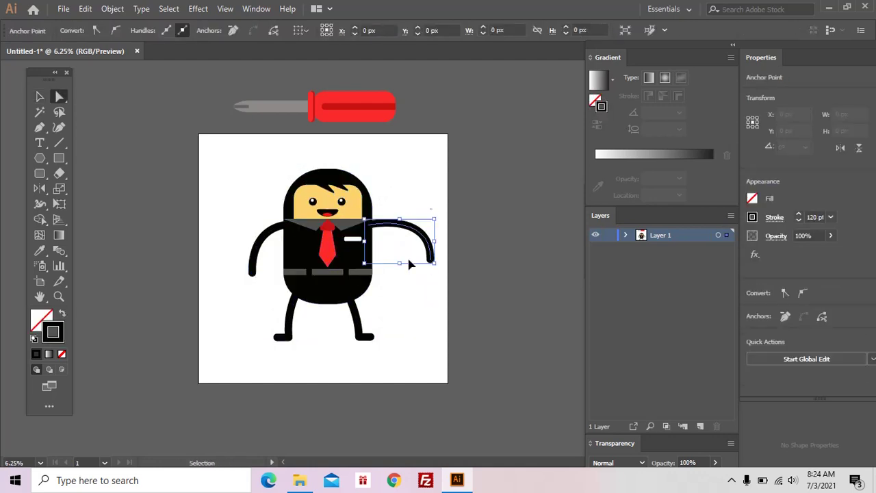
key("v")
Copy the whole businessman to the left of the artboard and zoom to check both
mouse_move(230, 171)
left_mouse_down()
mouse_move(440, 367)
mouse_move(434, 336)
left_mouse_up()
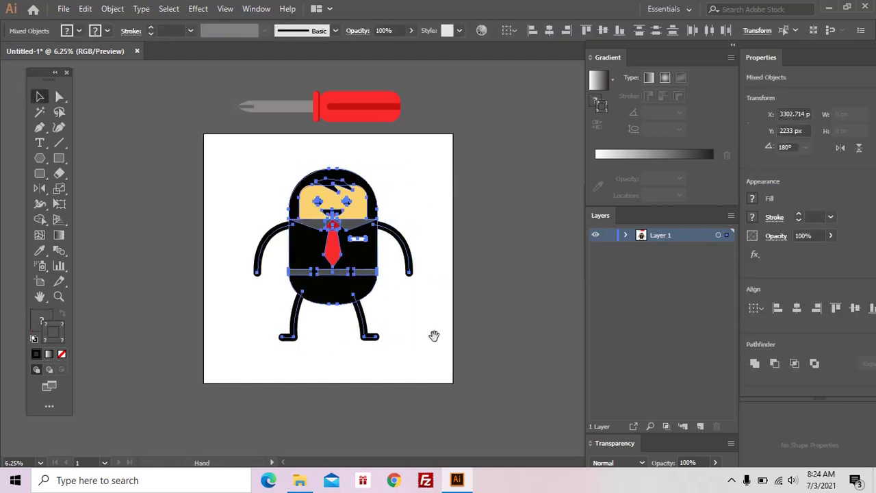
left_click_drag(404, 271, 178, 275)
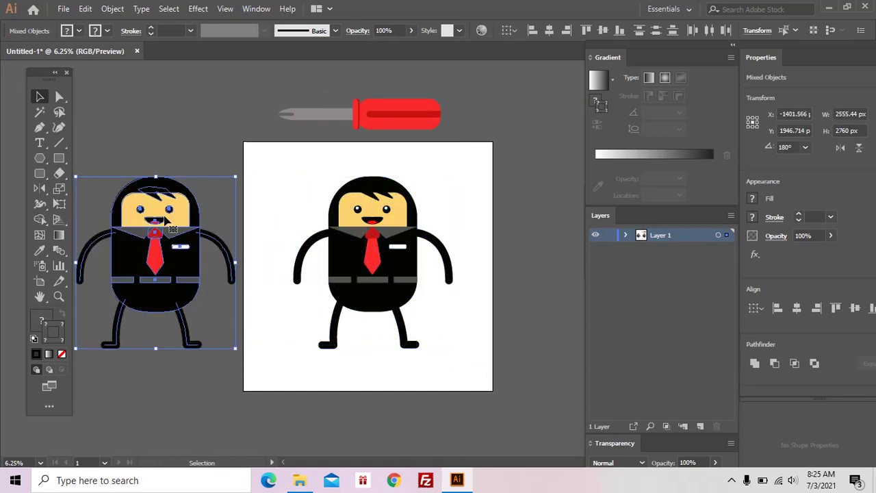
left_click(322, 279)
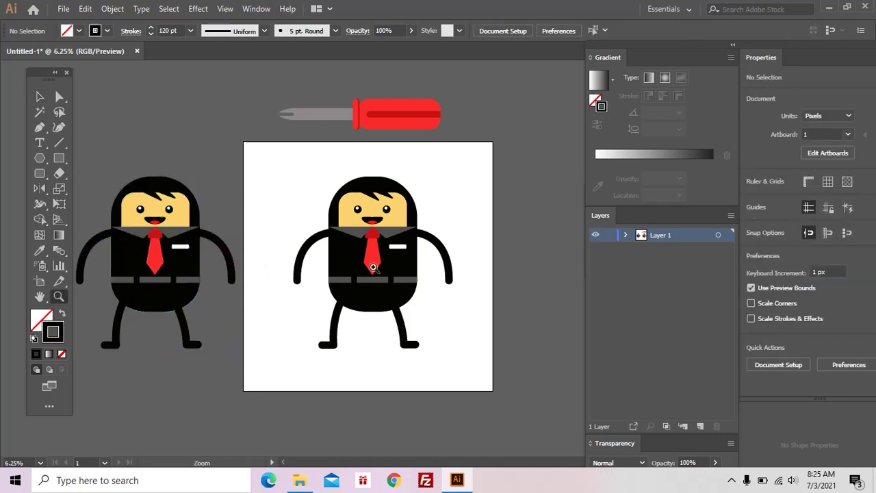
key("z")
left_click(389, 256)
left_click_drag(396, 252, 427, 266)
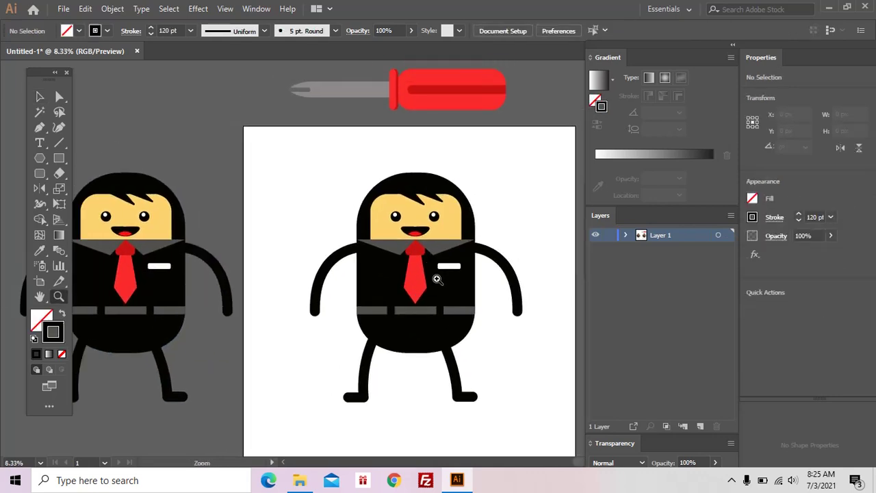
left_click(427, 265, "alt")
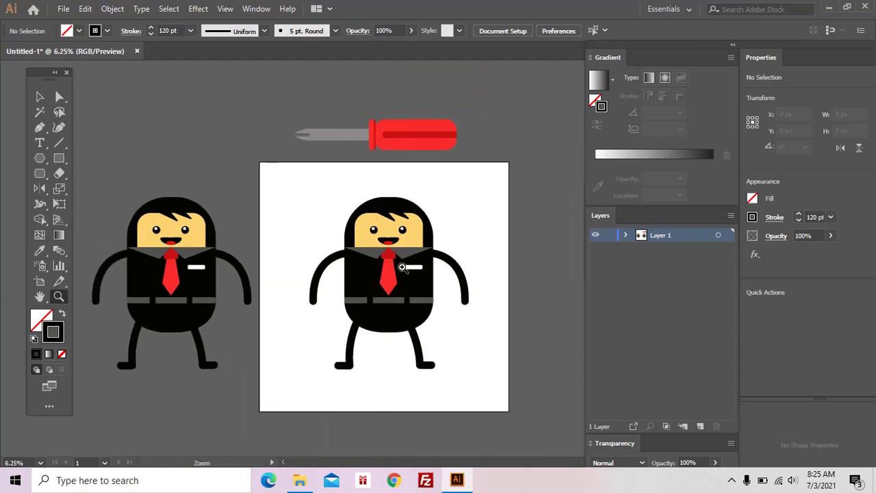
left_click(425, 196)
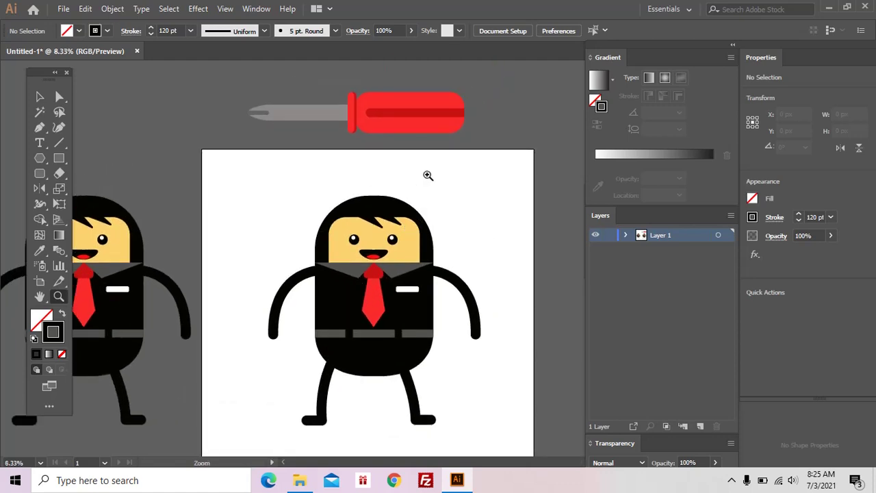
Add a 'Business Solution' caption, enlarge it to about 363 pt and move it to the artboard bottom
left_click(40, 142)
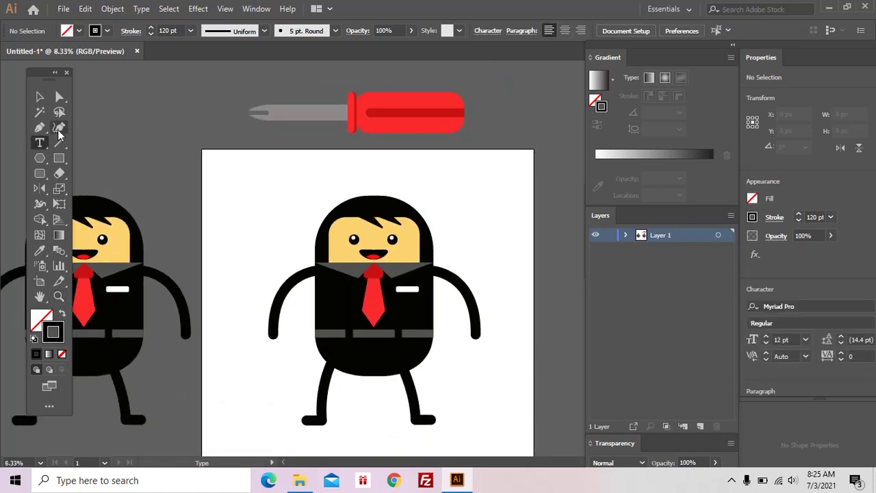
left_click(405, 172)
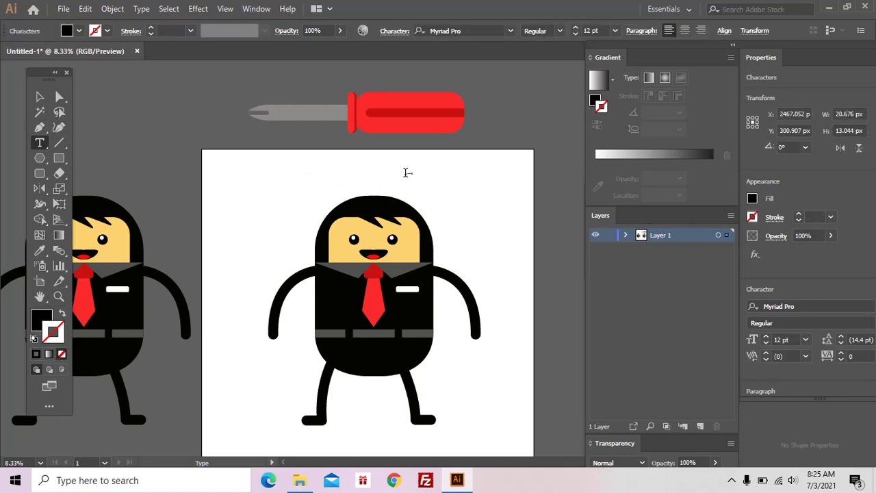
left_click(49, 97)
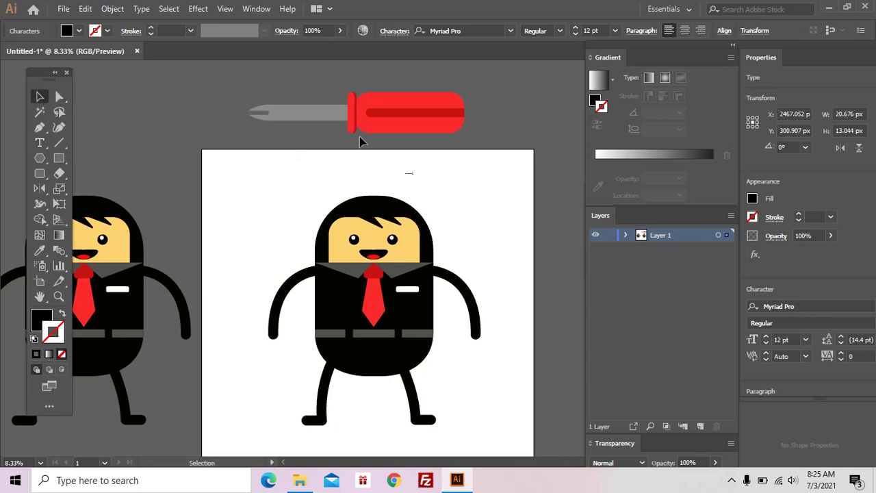
left_click(411, 173)
mouse_move(413, 179)
left_mouse_down()
mouse_move(581, 278)
mouse_move(417, 268)
left_mouse_up()
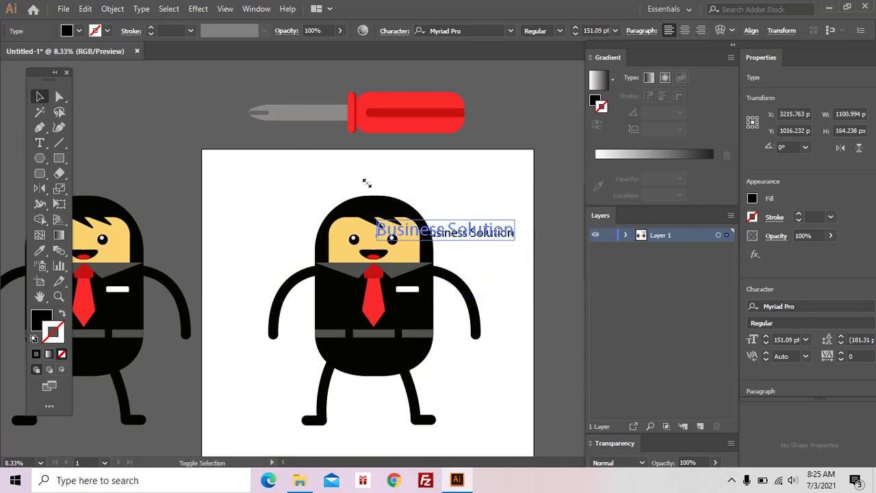
left_click_drag(422, 228, 352, 215)
key("ctrl+minus")
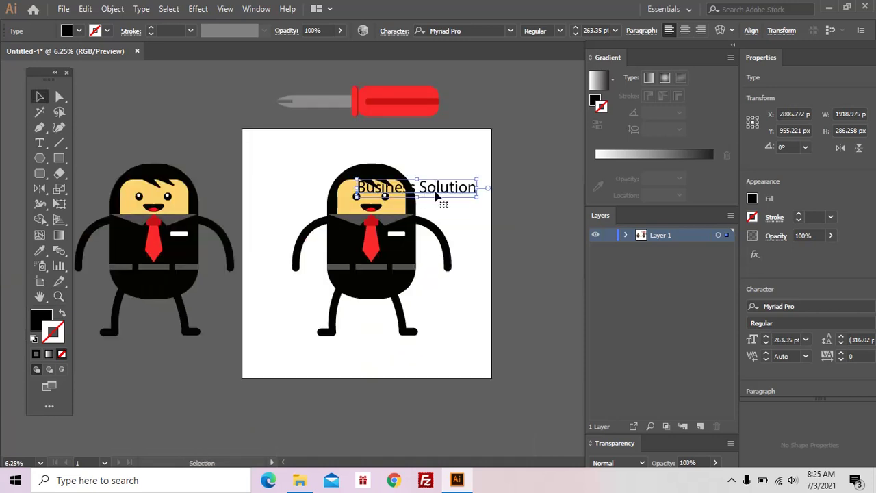
mouse_move(435, 195)
left_mouse_down()
mouse_move(364, 372)
mouse_move(449, 349)
left_mouse_up()
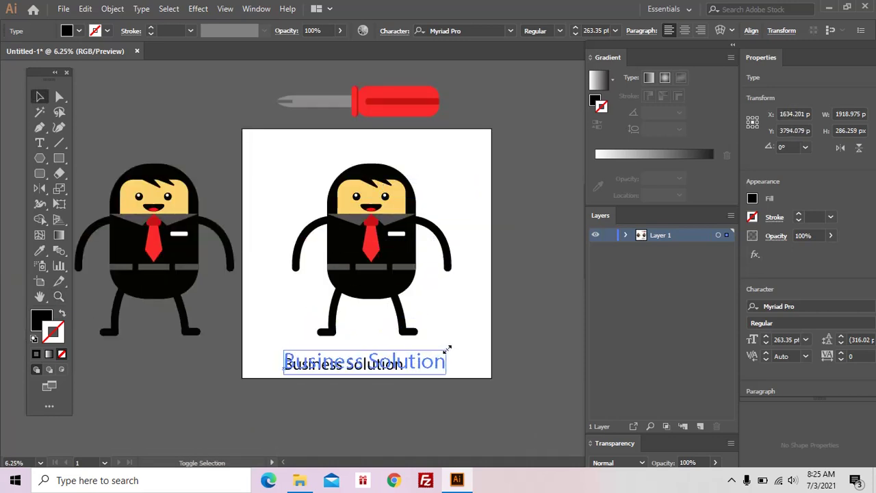
left_click(464, 30)
Set the caption's font to Sniglet ExtraBold
type("sn")
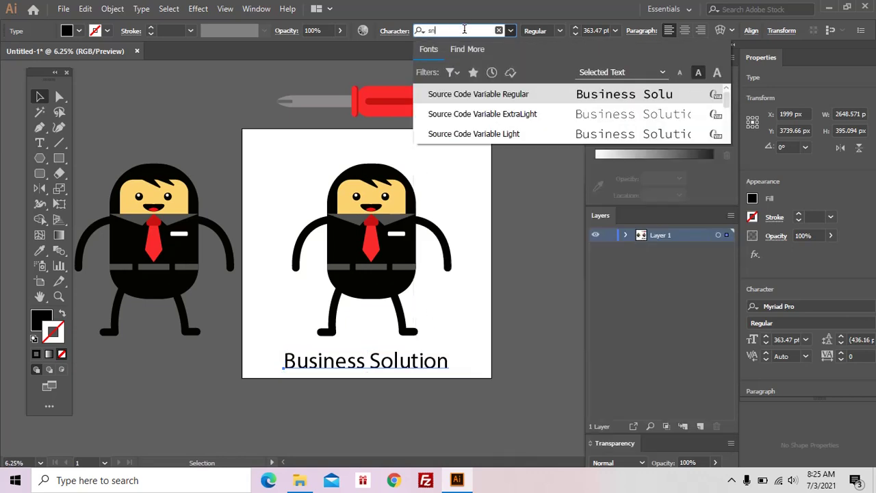
type("ig")
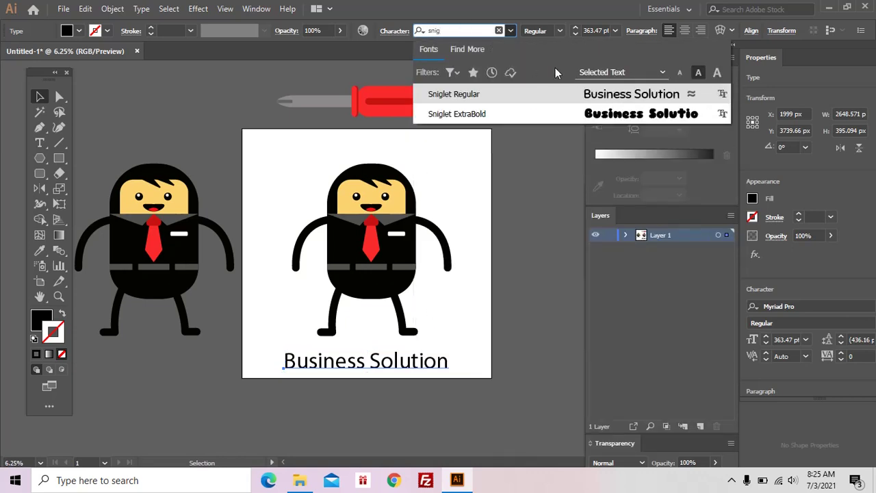
left_click(456, 114)
left_click(534, 290)
key("z")
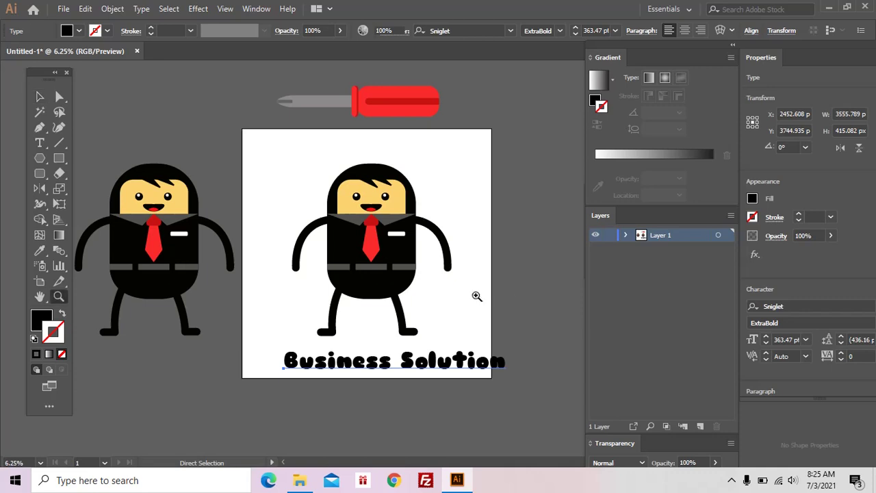
left_click(477, 296)
mouse_move(448, 289)
left_mouse_down()
mouse_move(473, 335)
mouse_move(448, 346)
left_mouse_up()
key("v")
Centre the caption under the character and shrink it to about 348.54 pt to fit the artboard
left_click(472, 346)
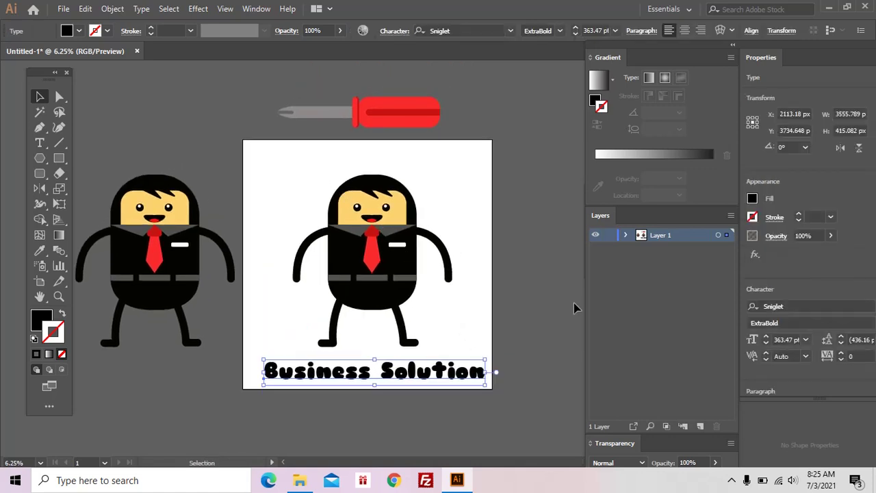
key("z")
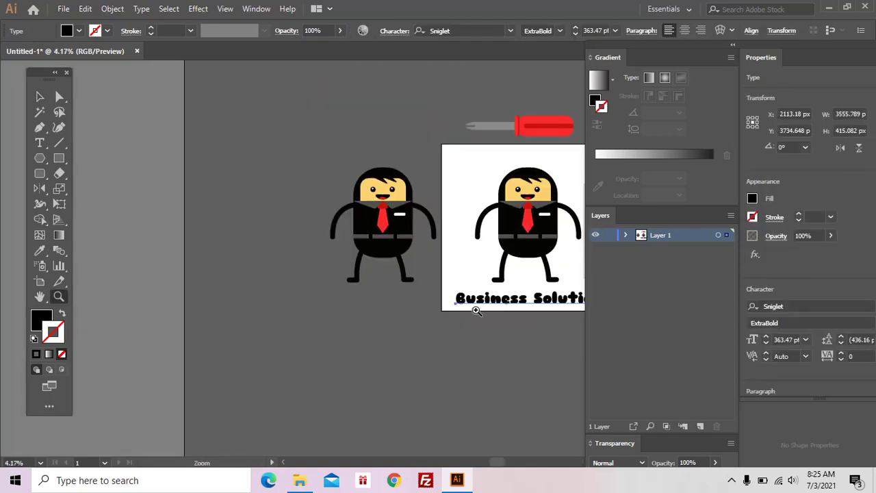
left_click_drag(541, 311, 396, 338)
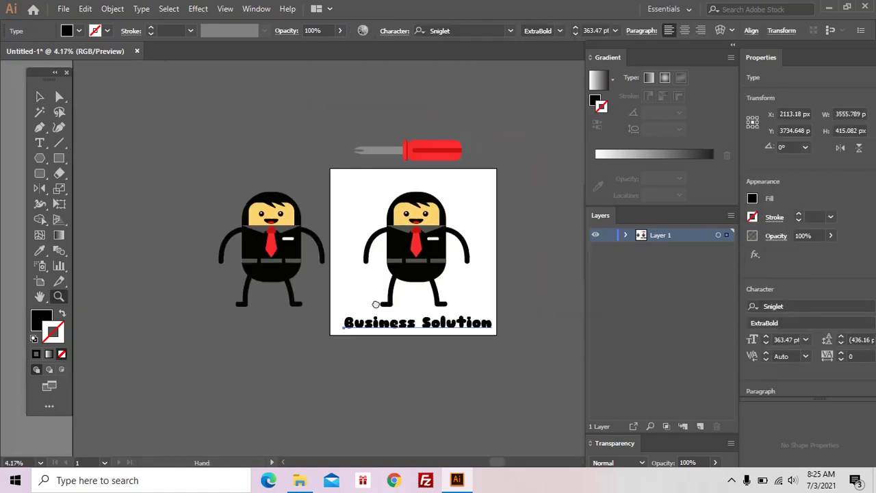
key("v")
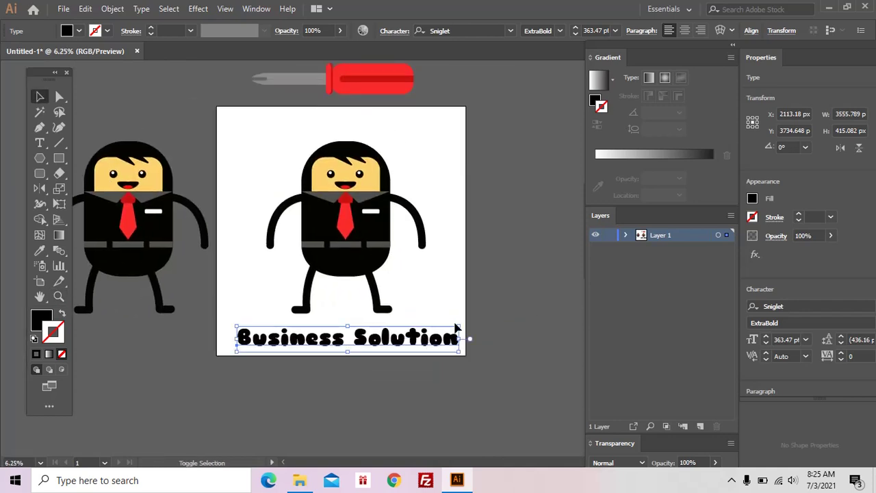
left_click_drag(456, 326, 452, 323)
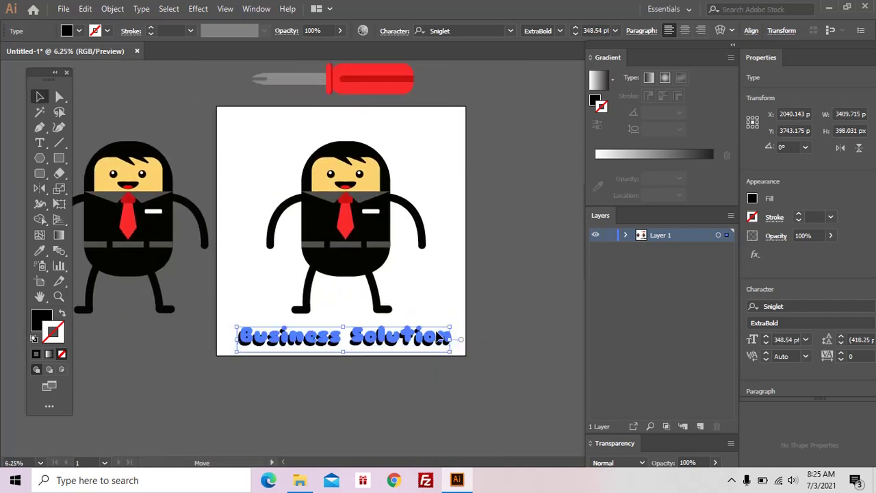
key("z")
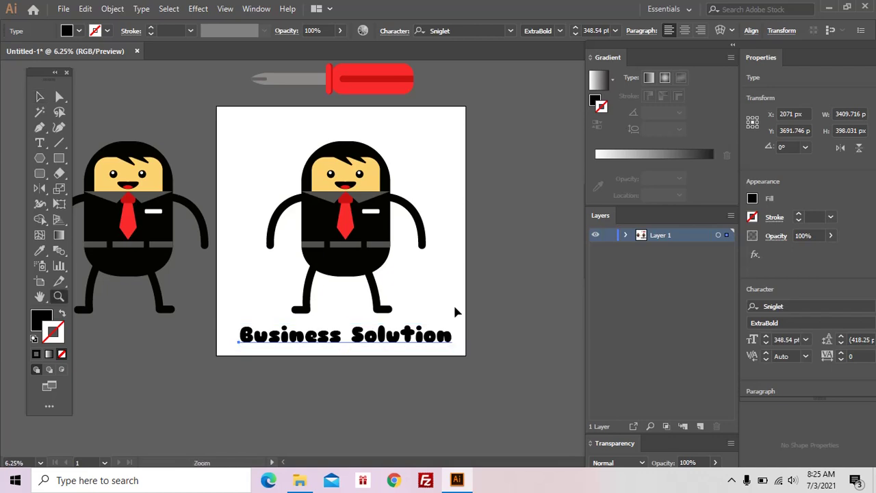
left_click(455, 309)
left_click_drag(454, 305, 481, 333)
left_click(446, 295, "alt")
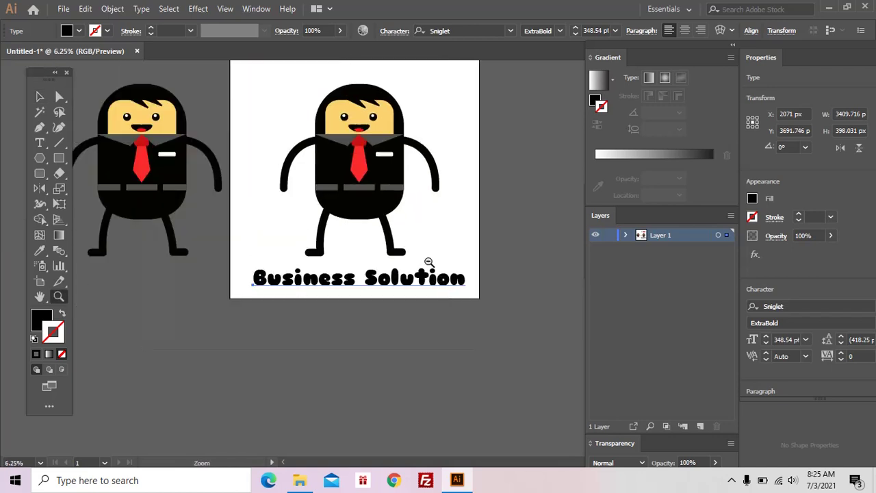
mouse_move(426, 258)
left_mouse_down()
mouse_move(424, 305)
mouse_move(411, 306)
left_mouse_up()
key("v")
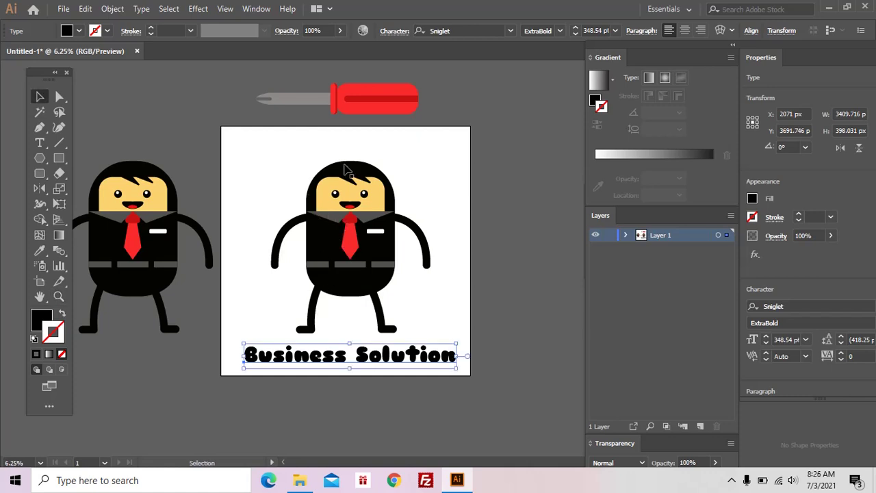
Delete both of the centre businessman's hanging arms
left_click(348, 198)
key("ctrl")
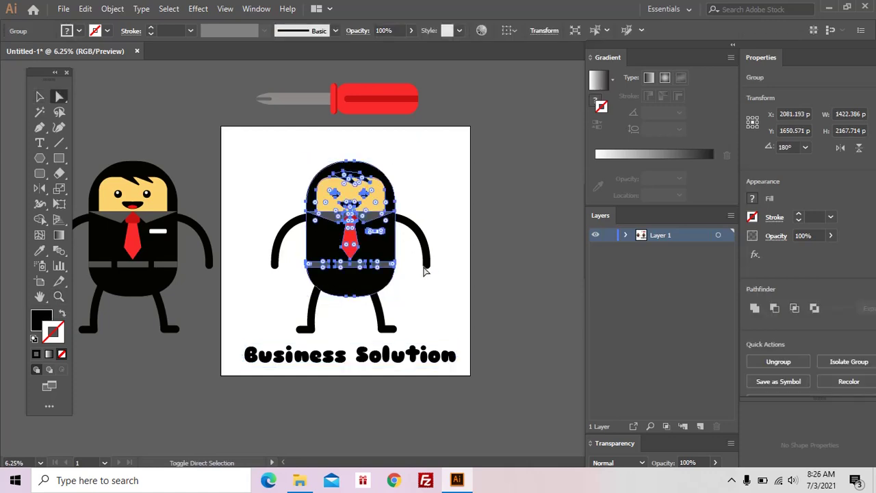
left_click(426, 267)
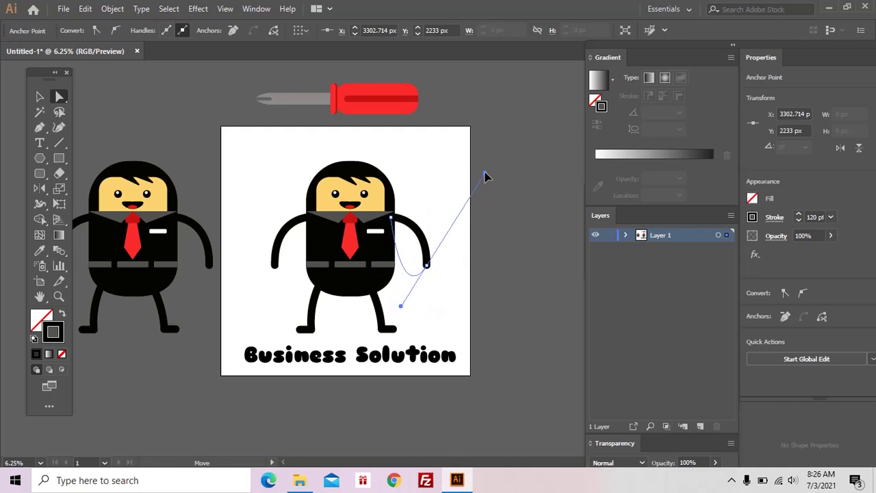
left_click_drag(425, 311, 485, 178)
key("Delete")
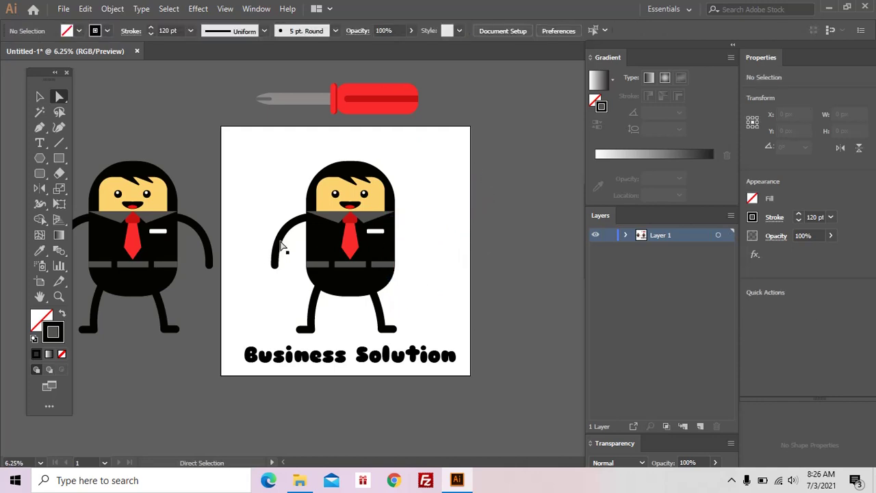
left_click(280, 247)
key("Delete")
key("z")
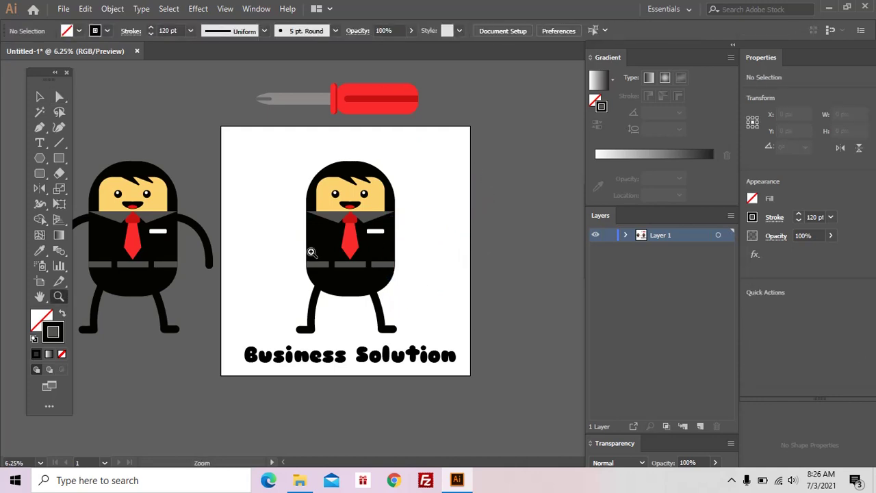
left_click(311, 251)
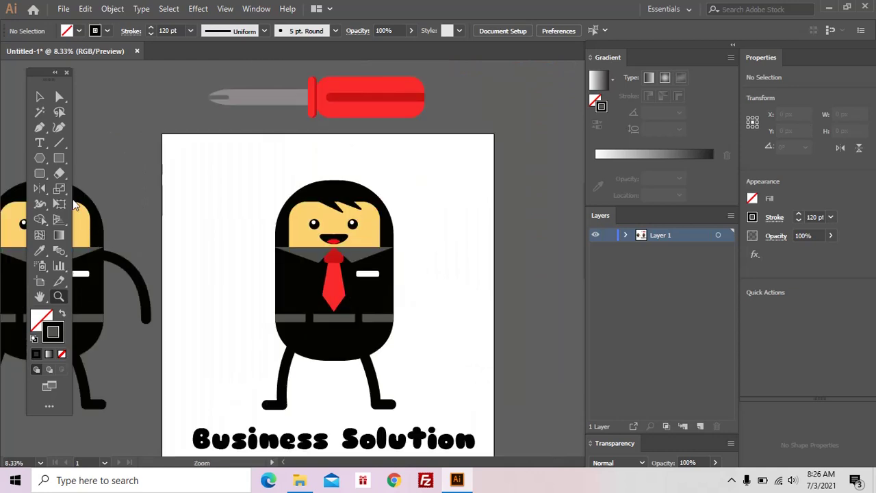
Draw a curved arm raised from the right shoulder with the Pen tool
left_click(40, 127)
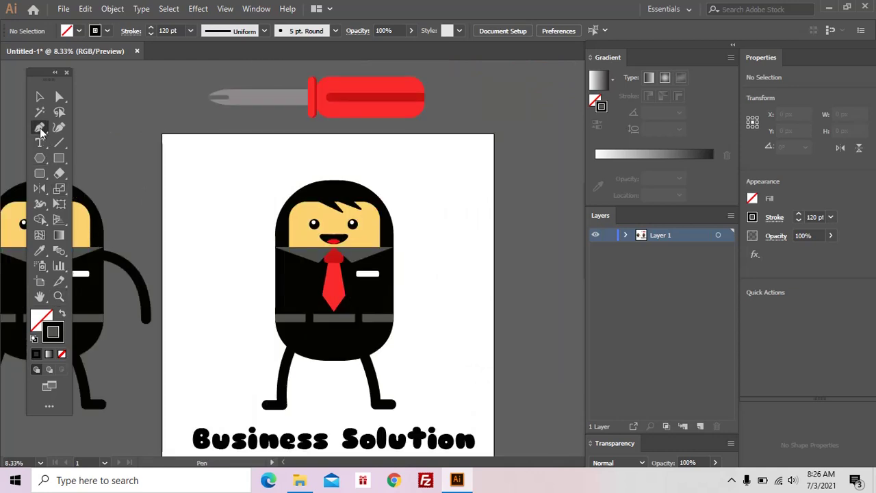
left_click(390, 262)
left_click_drag(458, 135, 455, 65)
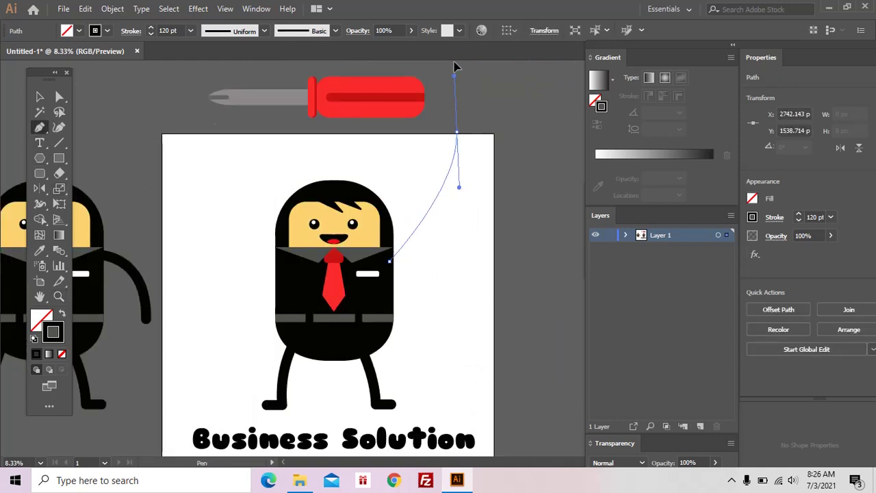
key("a")
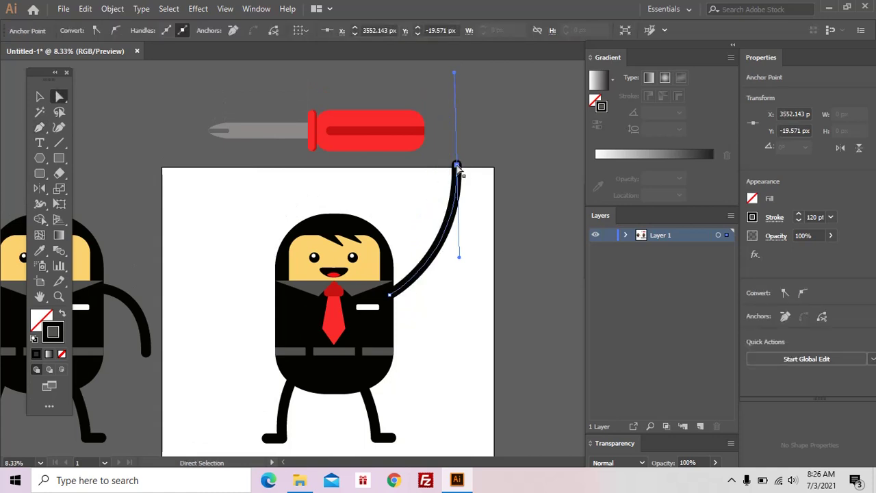
left_click_drag(458, 167, 450, 174)
key("v")
left_click(438, 257)
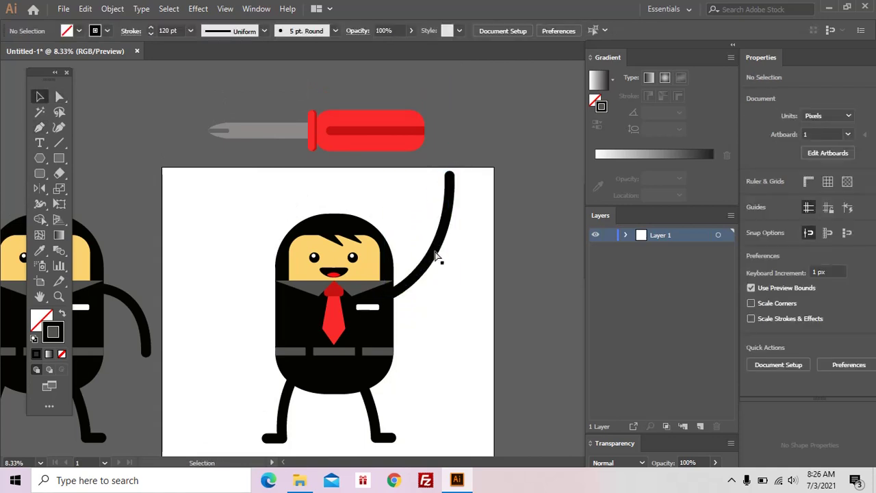
Alt-copy the raised arm, reflect it, and place it on the left shoulder
left_click_drag(436, 254, 253, 257)
key("o")
key("Return")
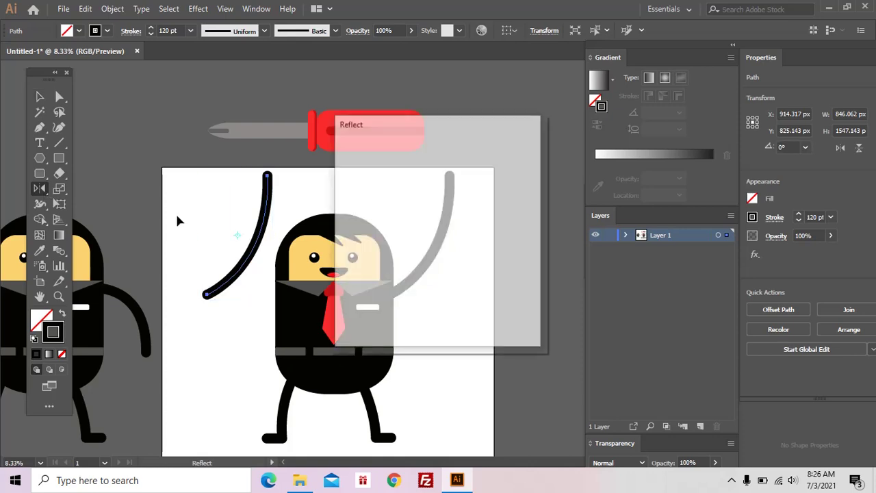
left_click(432, 319)
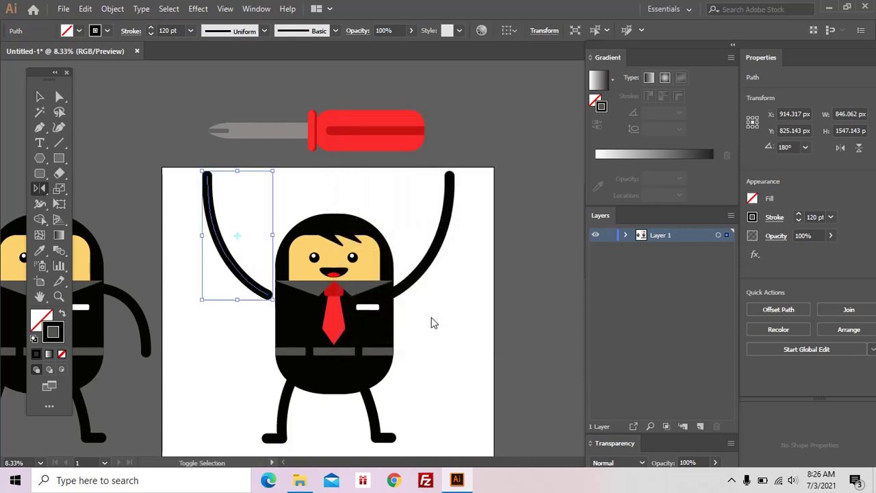
key("v")
left_click(432, 323)
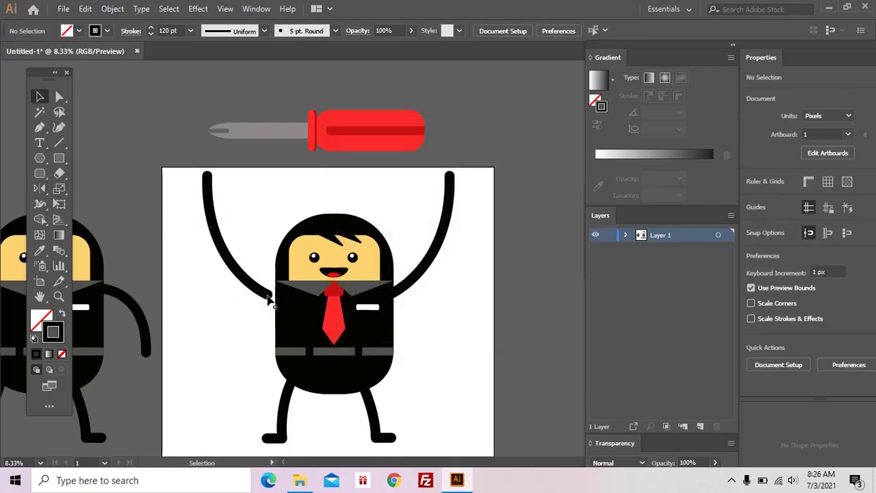
left_click_drag(269, 299, 285, 301)
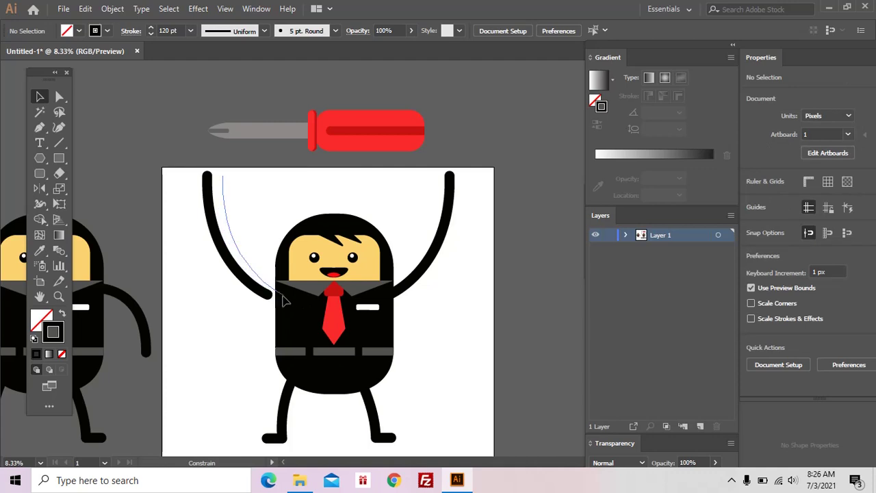
left_click_drag(336, 311, 339, 312)
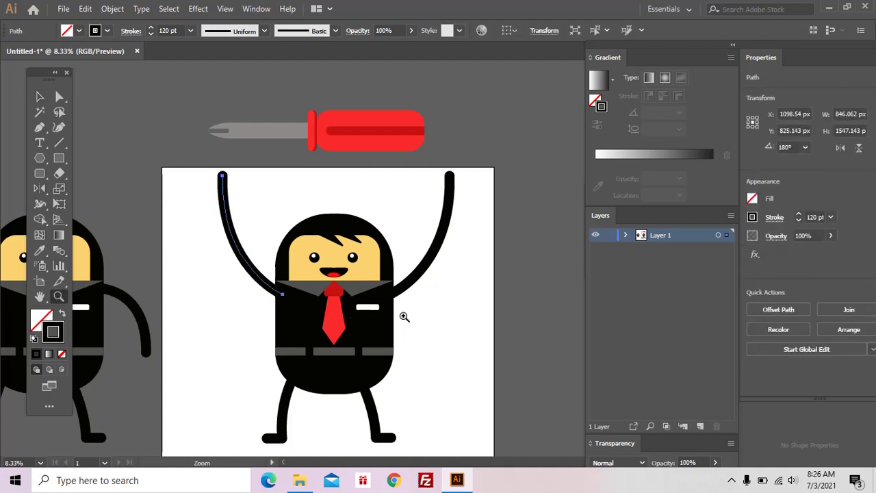
key("ctrl+minus")
key("a")
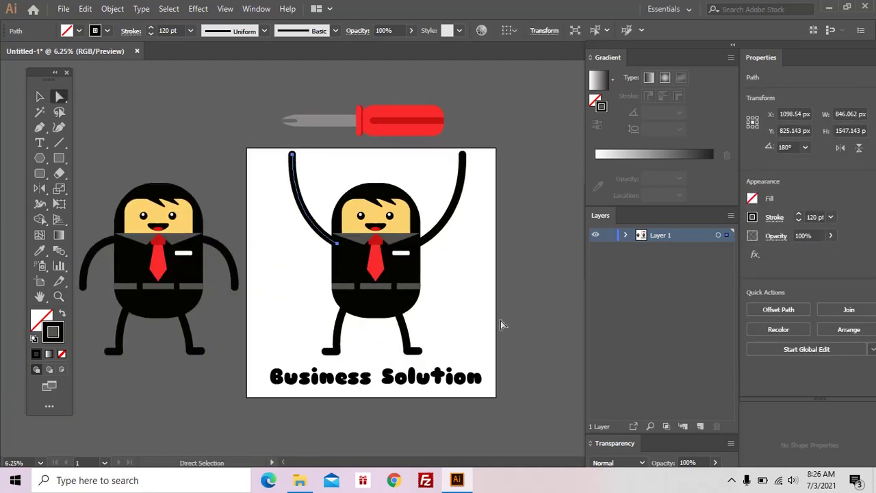
left_click(370, 355)
Delete both of the centre businessman's legs
left_click(334, 352)
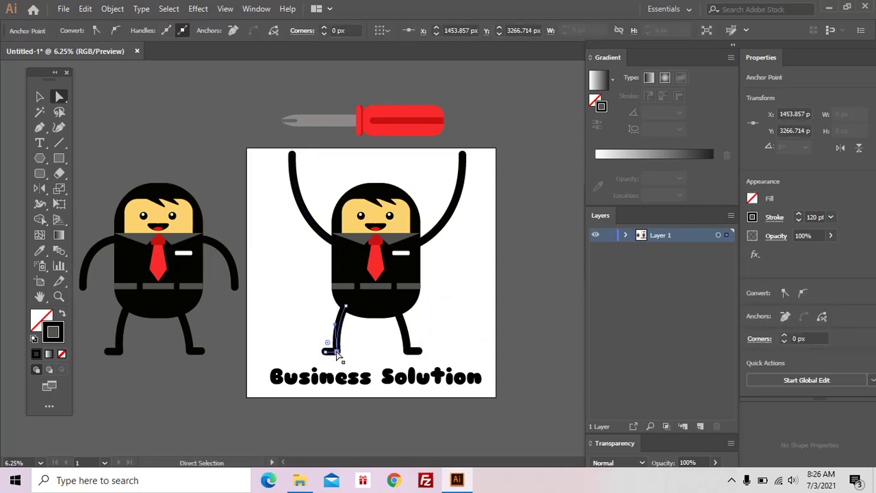
key("Delete")
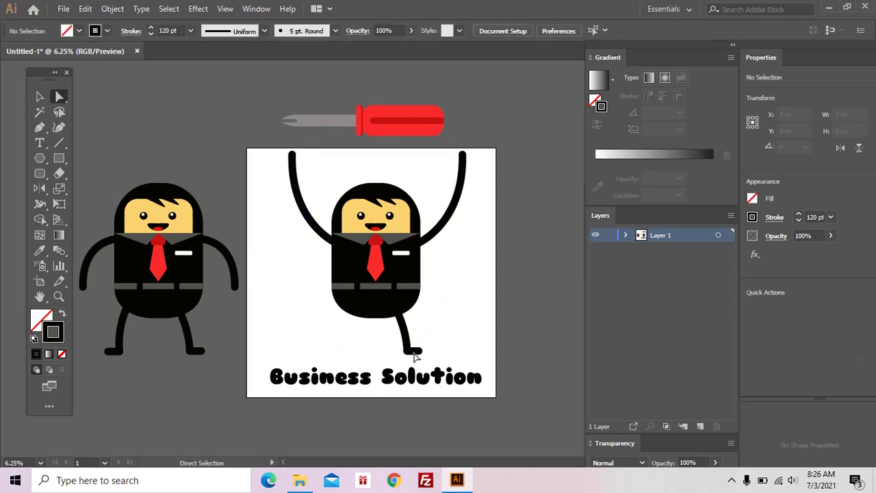
left_click(414, 354)
key("Delete")
key("z")
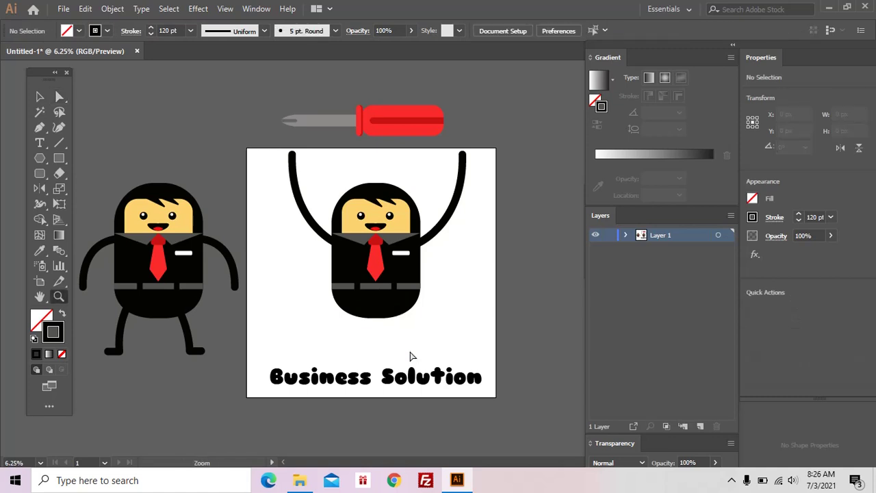
left_click(412, 356)
left_click_drag(414, 258, 381, 398)
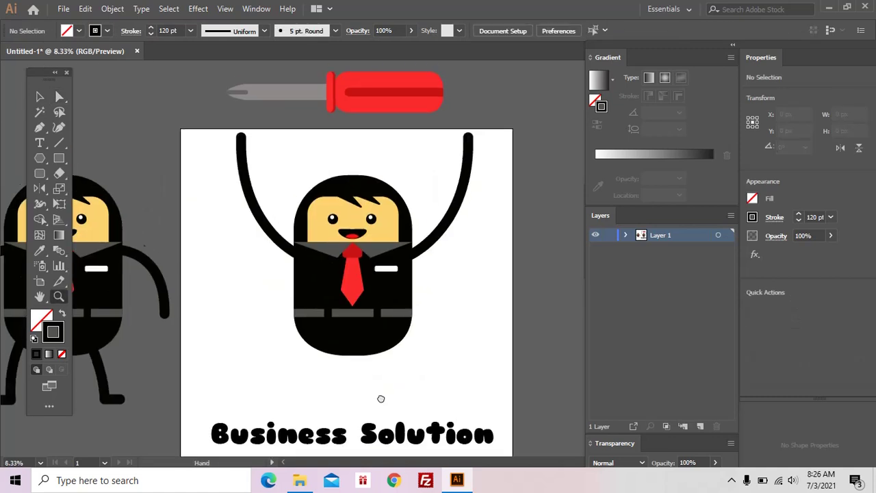
Draw a back leg curving to the lower left with a foot
left_click(40, 127)
left_click_drag(227, 302, 261, 240)
left_click(349, 282)
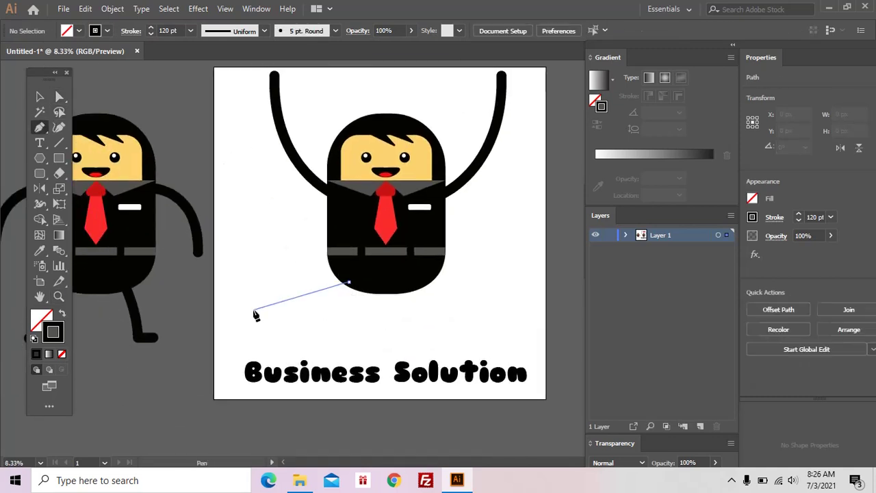
left_click_drag(273, 324, 238, 373)
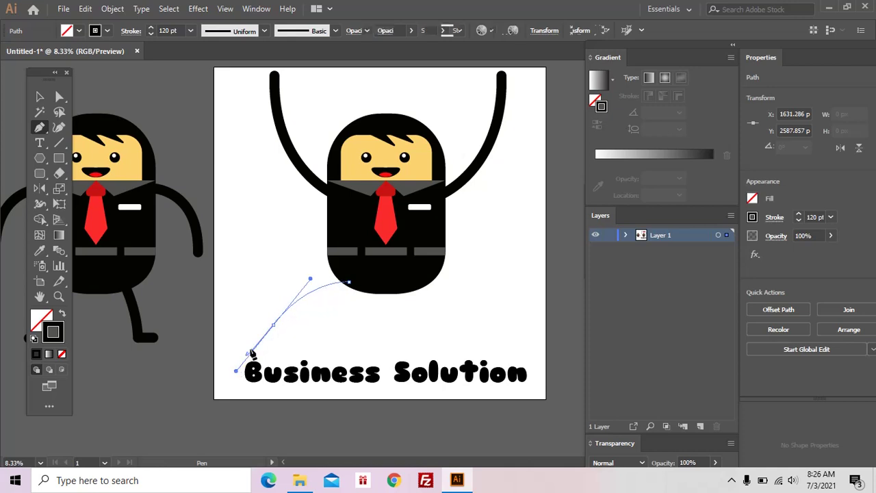
left_click(261, 319)
left_click(258, 316)
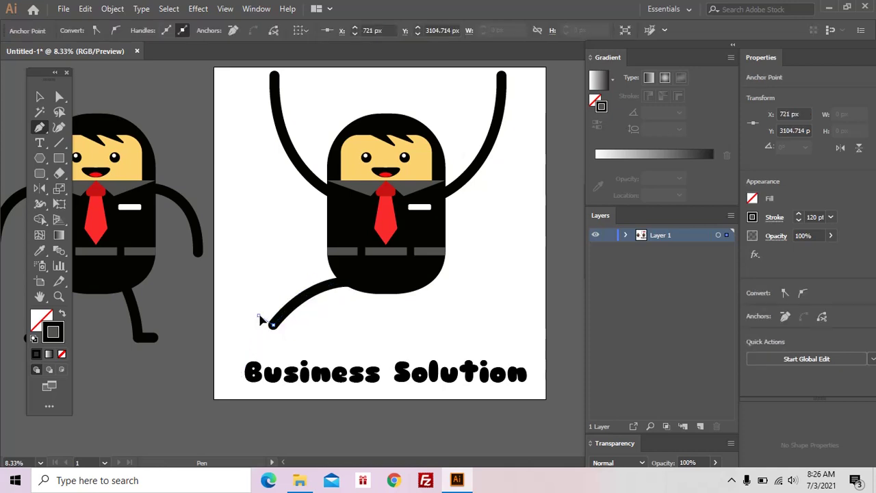
key("Escape")
Draw a front leg bent forward and down with a foot
left_click(397, 277)
left_click_drag(415, 331, 357, 326)
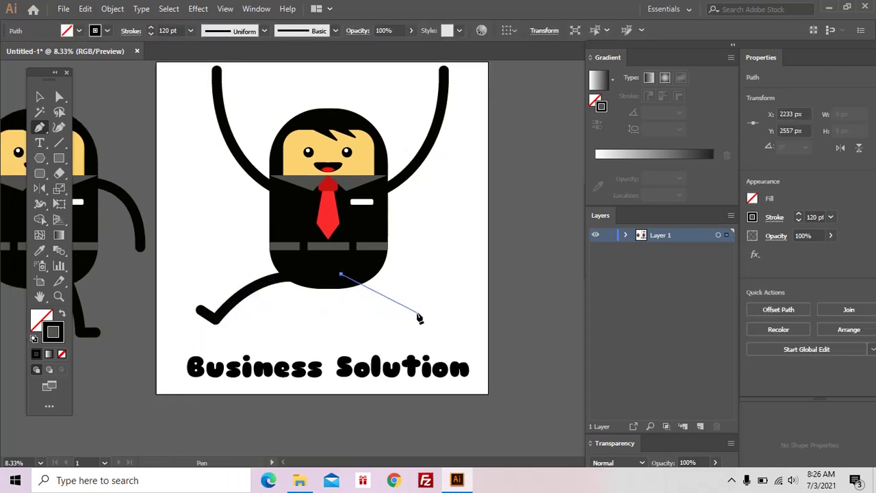
left_click_drag(418, 314, 486, 281)
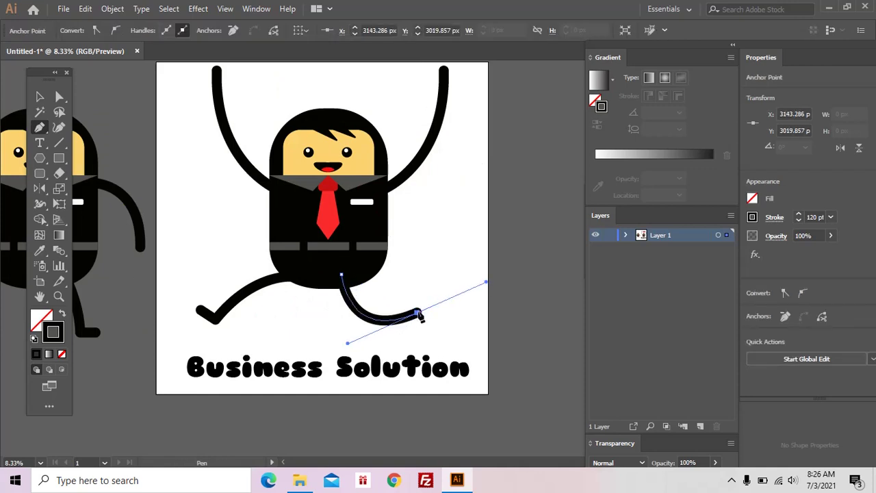
left_click(430, 321, "ctrl")
key("z")
left_click(424, 240)
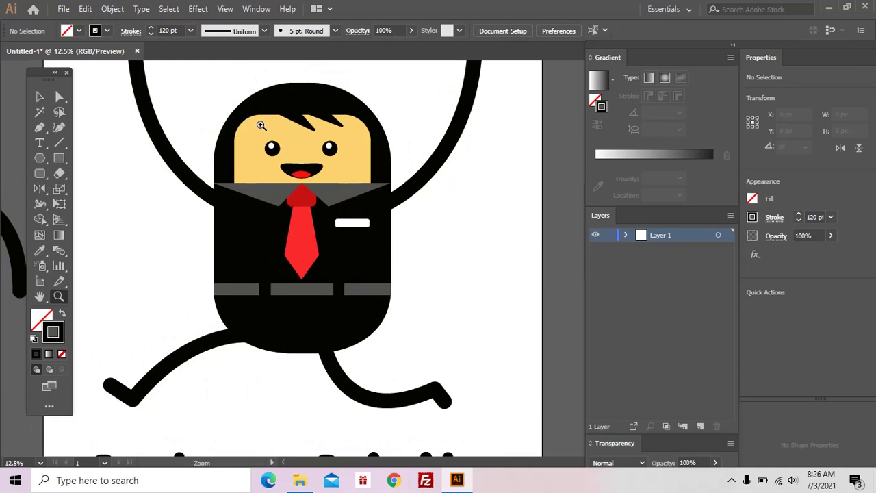
Shift the businessman's eyes, mouth and red tongue to the left
left_click_drag(260, 126, 354, 221)
key("a")
left_click(541, 160)
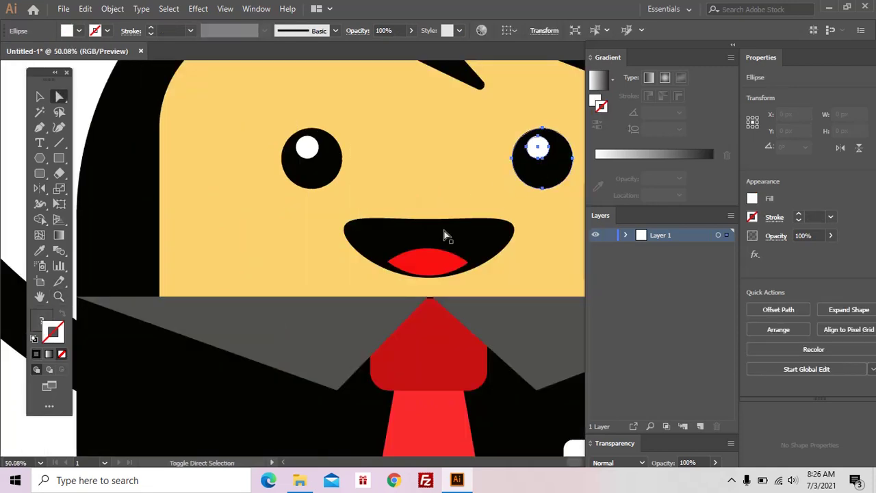
left_click(439, 262, "shift")
left_click(456, 242, "shift")
left_click(312, 156, "shift")
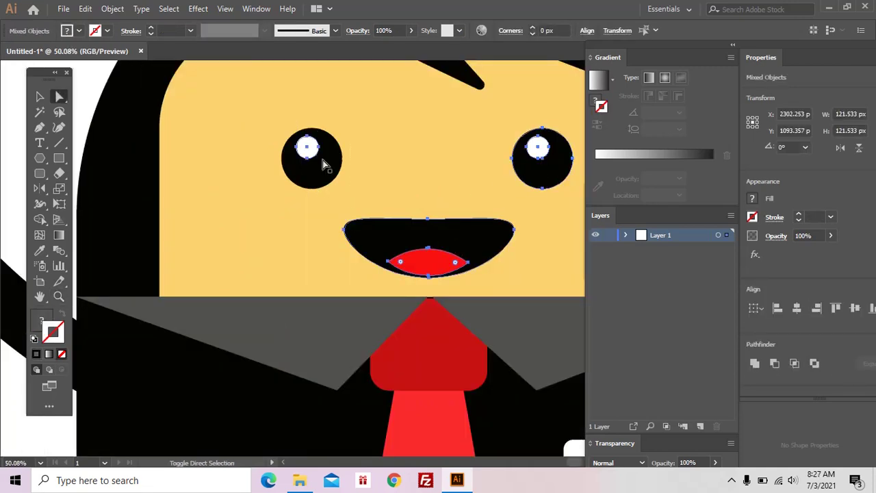
left_click_drag(324, 164, 248, 177)
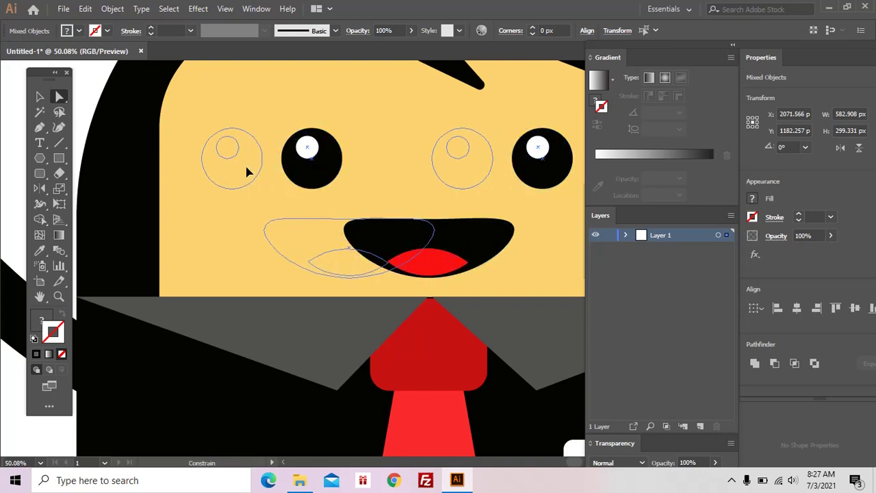
key("z")
left_click_drag(461, 227, 410, 235)
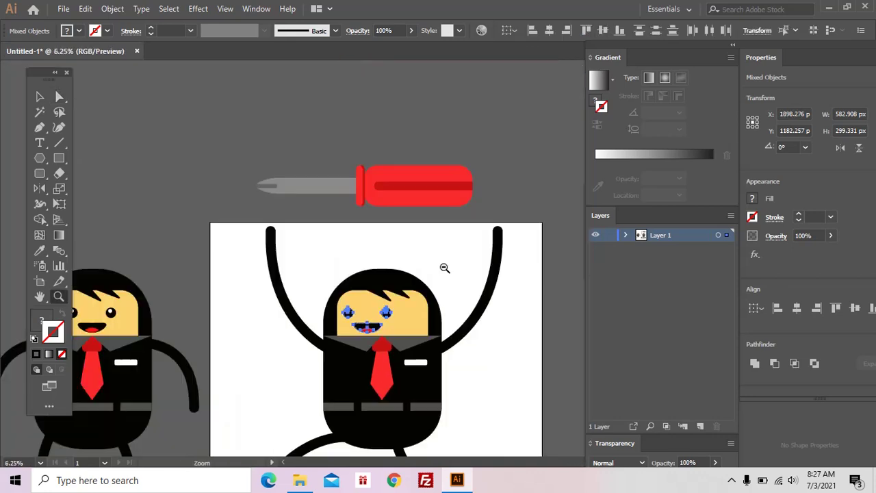
Group the businessman's parts, nudge him into place, and rest the screwdriver on the artboard's top edge
key("v")
left_click_drag(234, 206, 453, 393)
key("ctrl+g")
left_click_drag(404, 299, 408, 291)
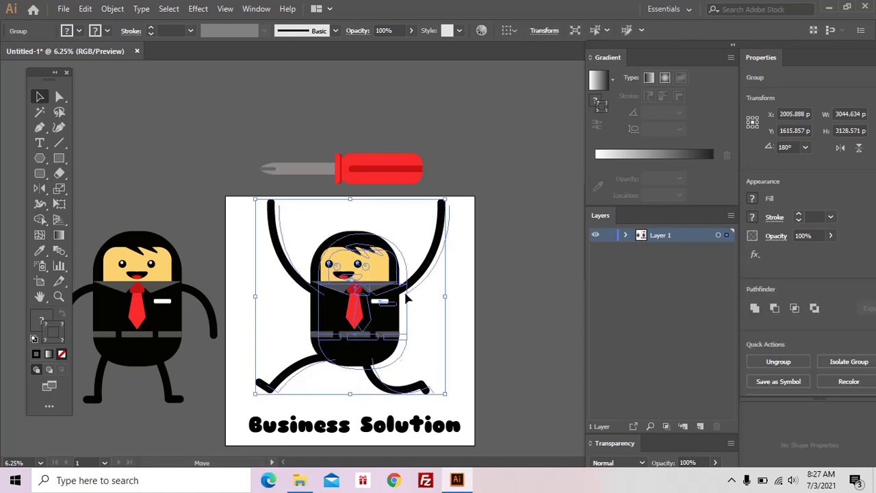
mouse_move(410, 171)
left_mouse_down()
mouse_move(376, 210)
mouse_move(484, 176)
mouse_move(464, 195)
left_mouse_up()
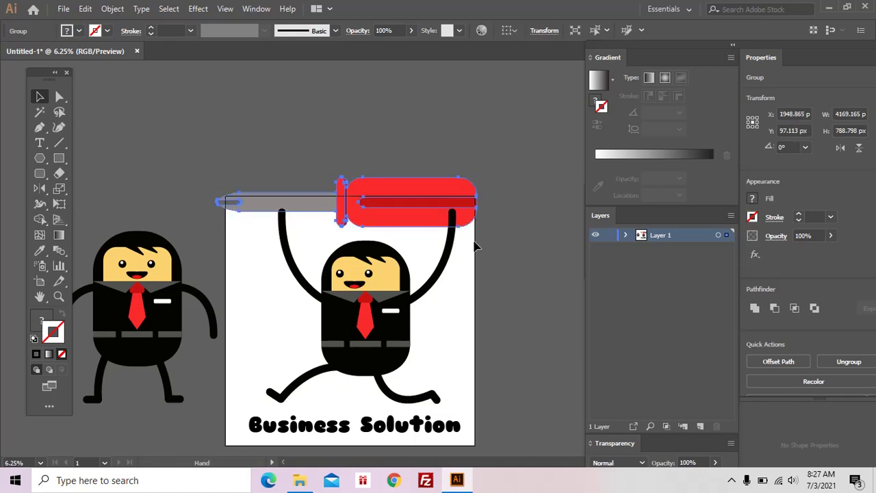
Select the businessman's hair and face shapes
scroll(452, 236, "down", 2)
key("a")
scroll(401, 274, "up", 3)
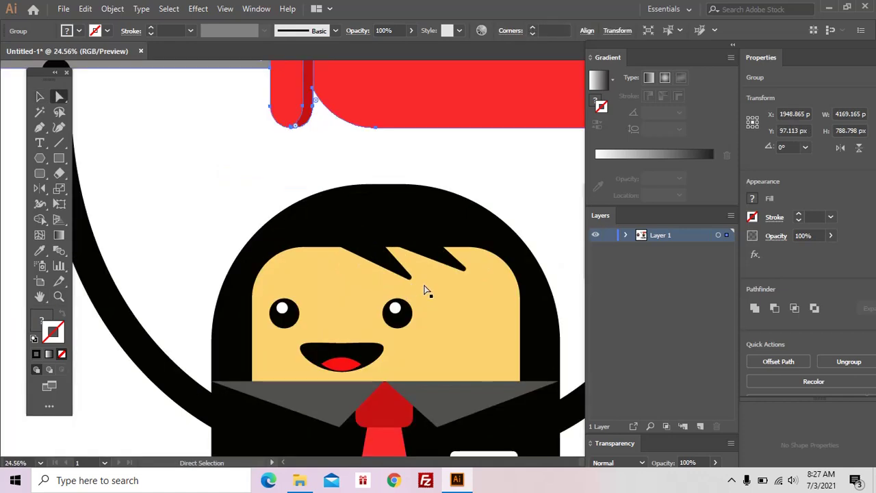
left_click(406, 277)
left_click(283, 176)
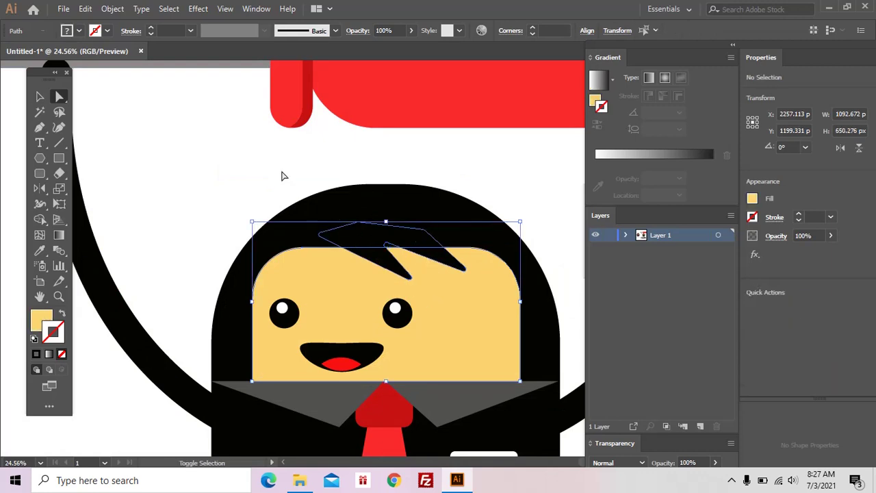
left_click(336, 254)
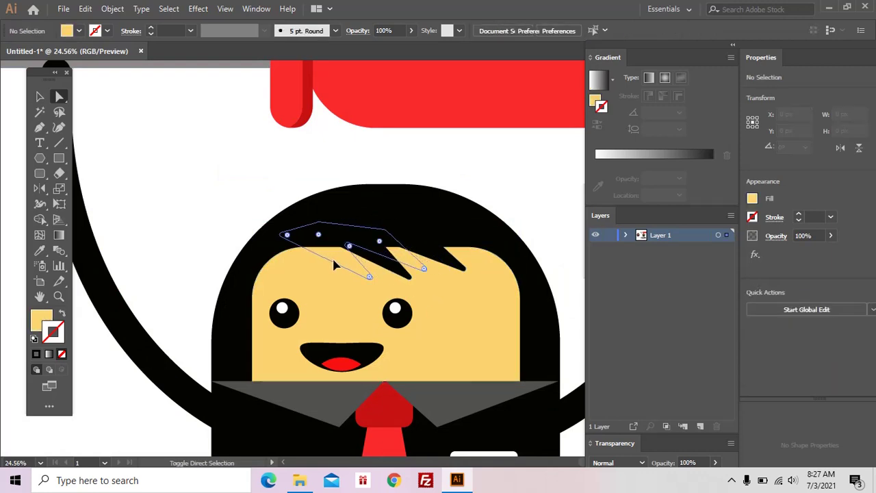
left_click(331, 288)
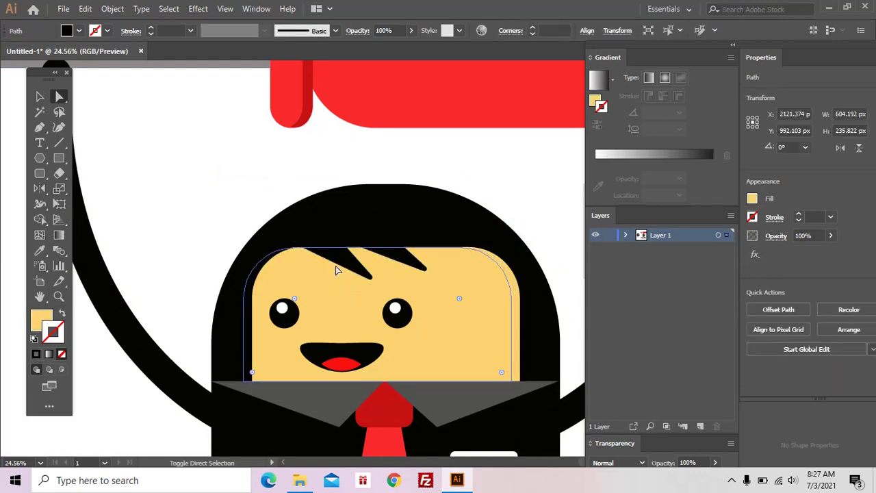
Zoom and pan to recentre the whole artboard in view
key("z")
left_click(427, 279, "alt")
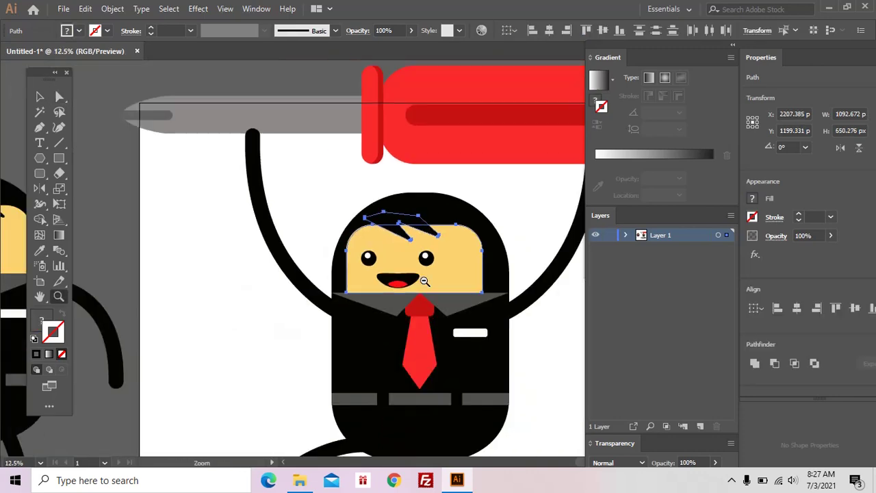
key("ctrl+shift+a")
left_click(426, 285, "alt")
left_click(445, 273, "alt")
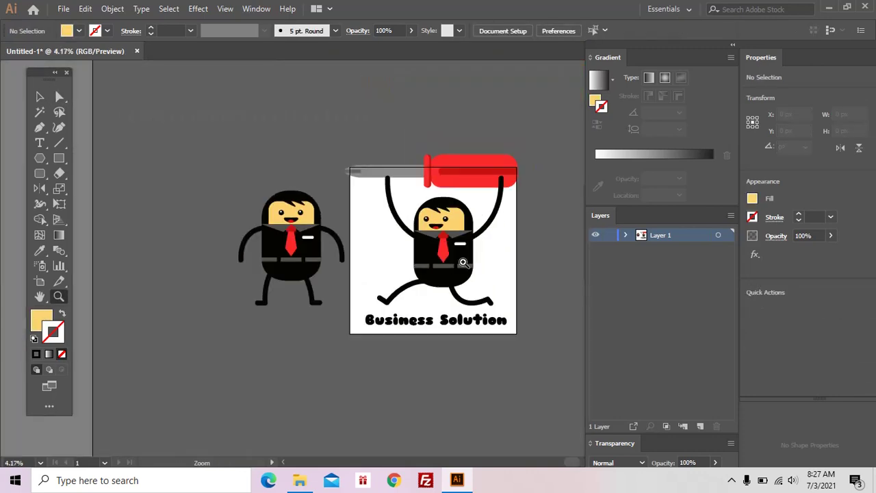
left_click(463, 262)
mouse_move(454, 260)
left_mouse_down()
mouse_move(460, 298)
mouse_move(467, 292)
left_mouse_up()
left_click(467, 291, "alt")
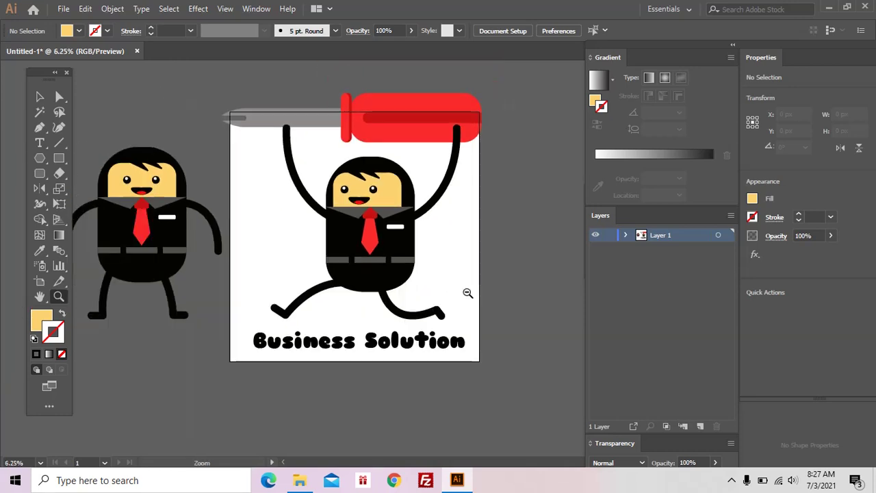
Retype the caption as 'Business Tools', removing the extra letter
key("a")
left_click(413, 346)
key("t")
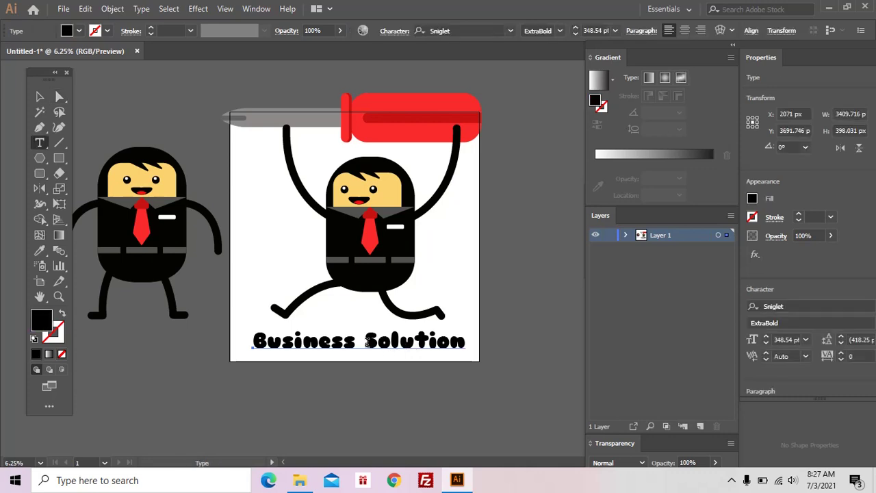
mouse_move(367, 342)
left_mouse_down()
mouse_move(298, 342)
mouse_move(473, 350)
left_mouse_up()
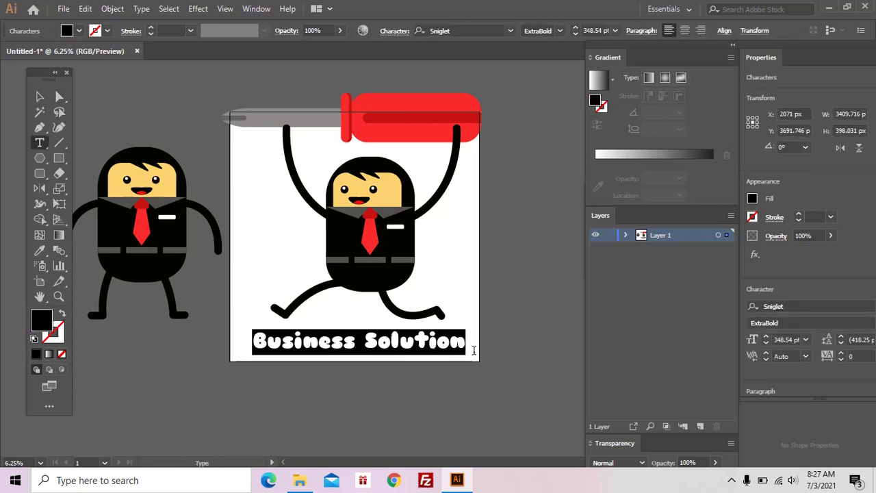
type("Tools")
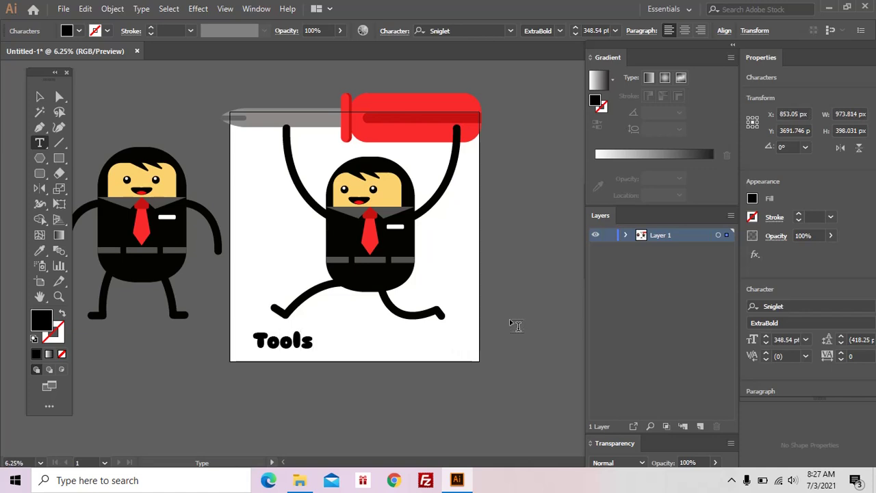
type("Busie")
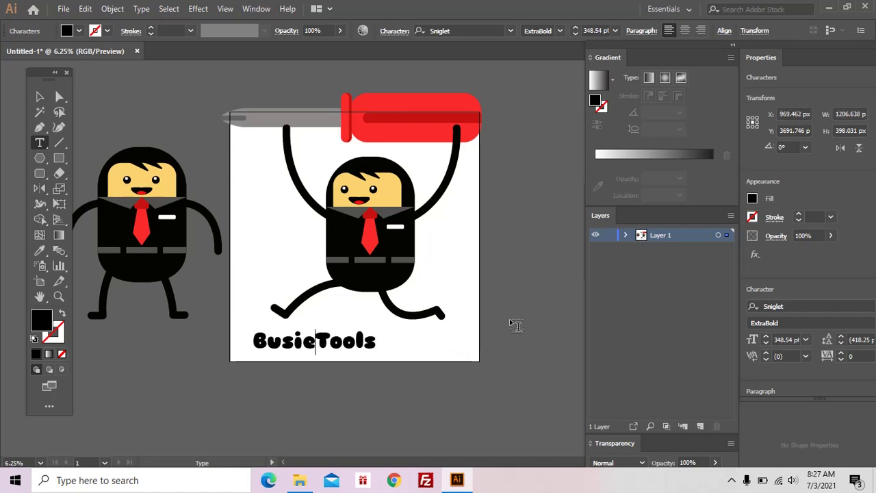
type("ss")
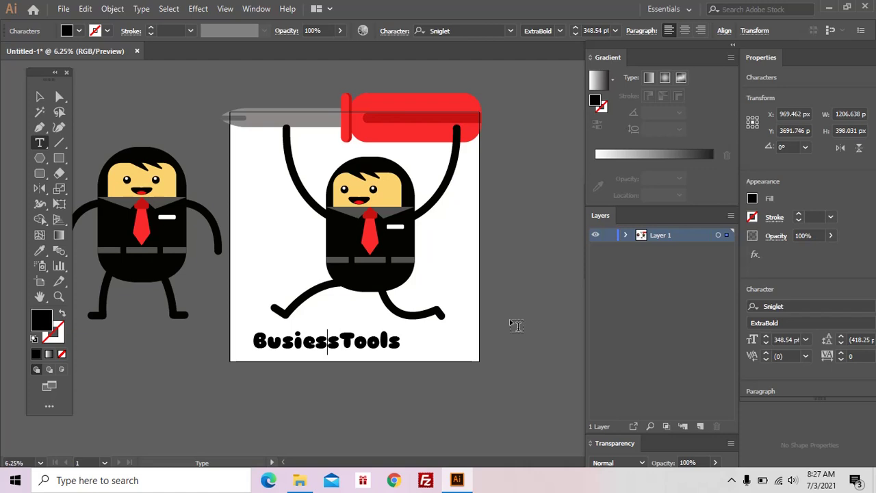
type("n")
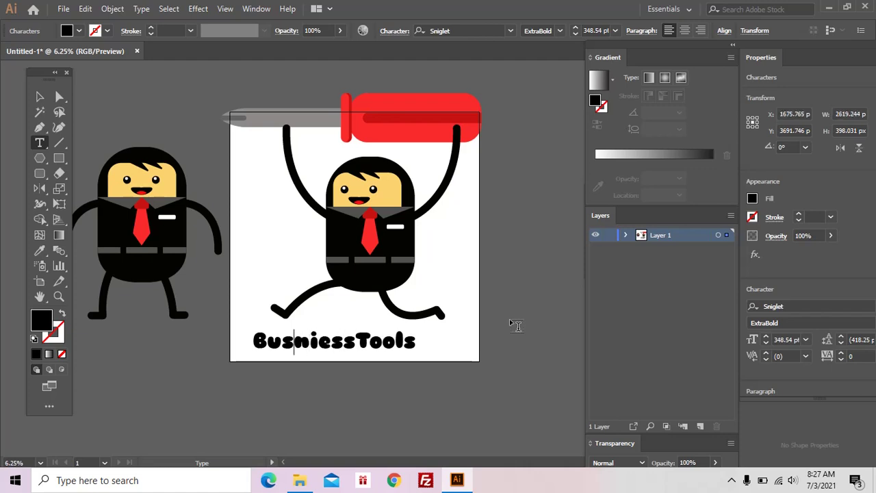
type("i")
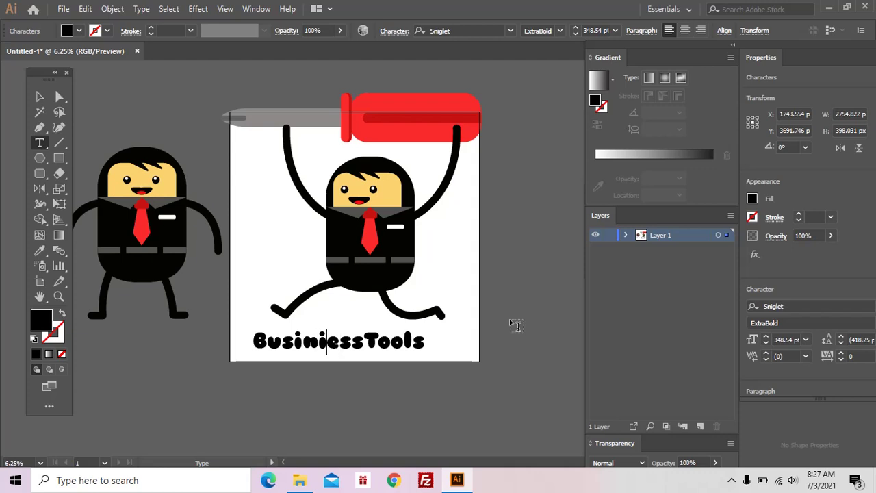
key("BackSpace")
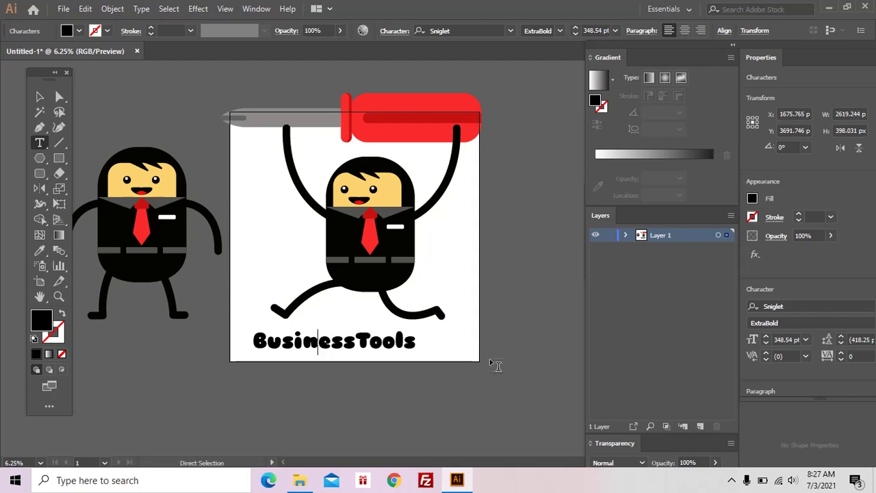
left_click(483, 375, "ctrl")
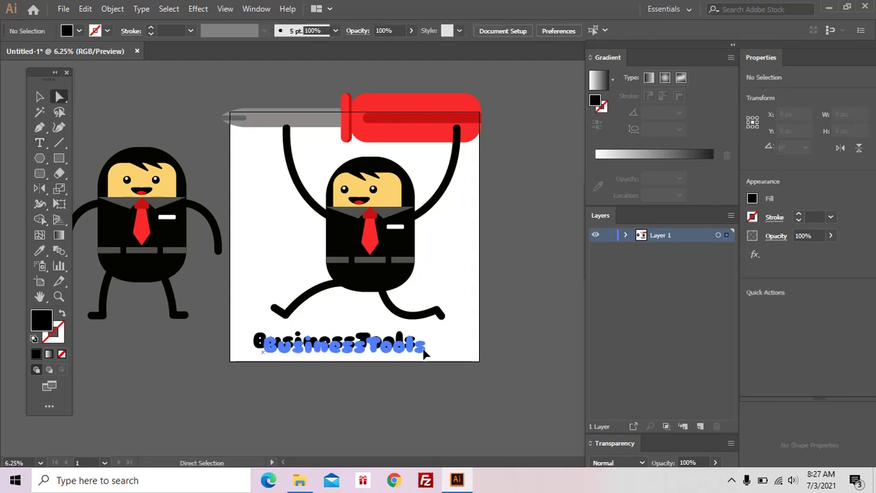
Fix the spacing between 'Business' and 'Tools' in the caption
double_click(373, 347)
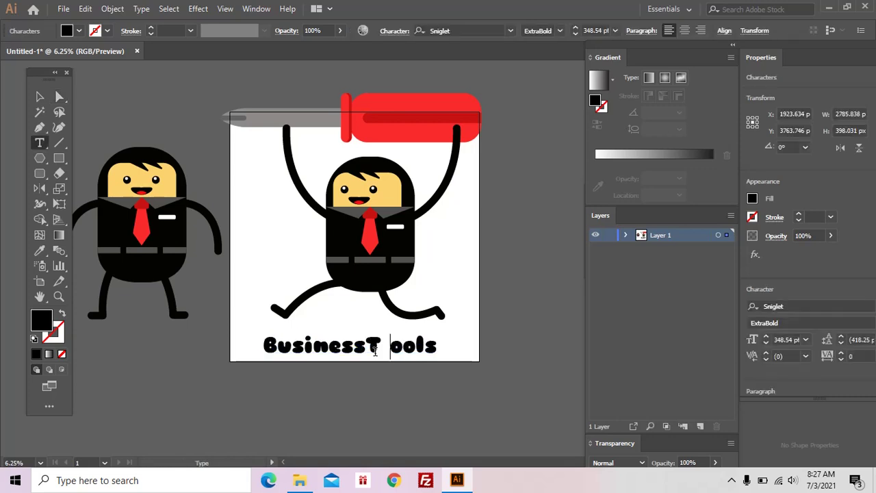
key("BackSpace")
key("Left")
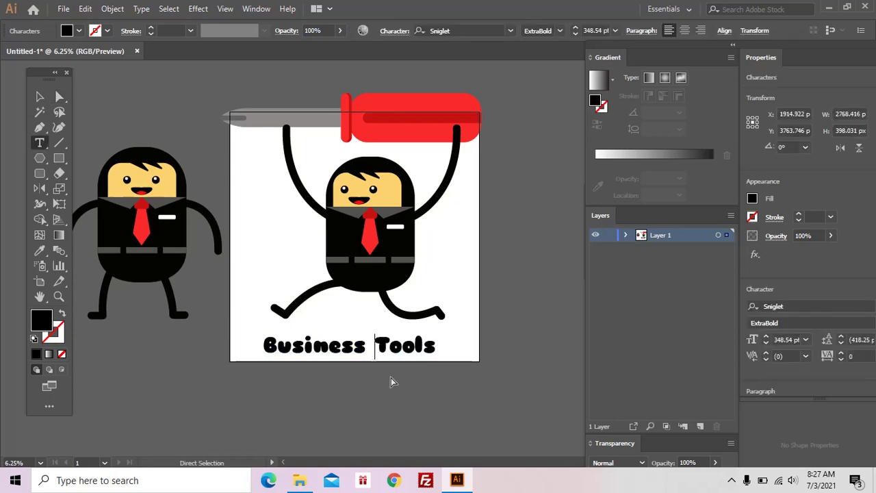
left_click(391, 381, "ctrl")
key("Escape")
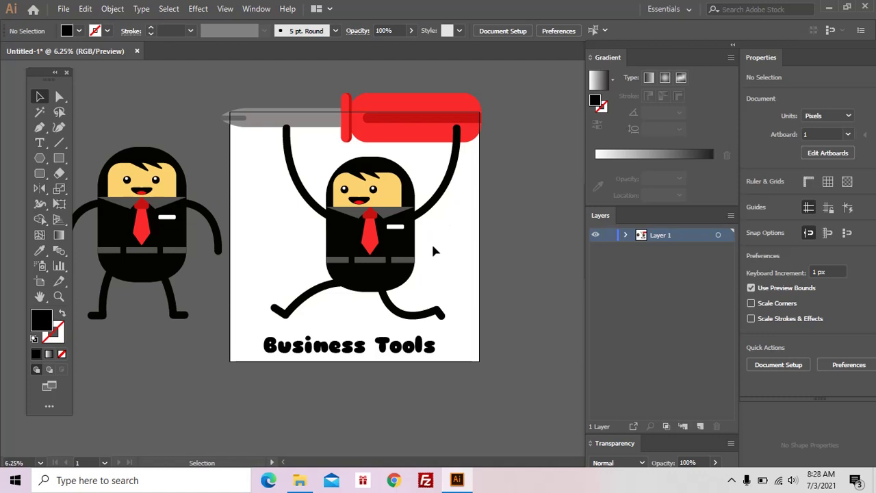
Select the businessman and screwdriver together and fit them inside the artboard
key("a")
left_click(413, 313)
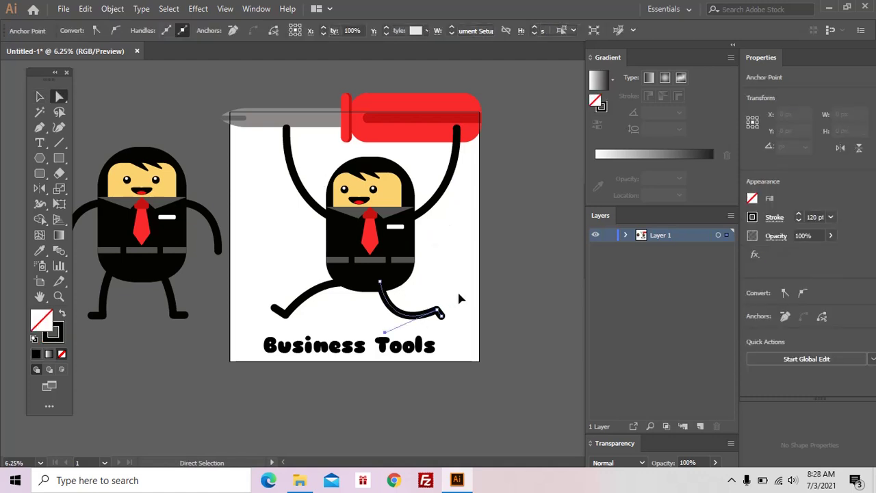
left_click(439, 315)
key("v")
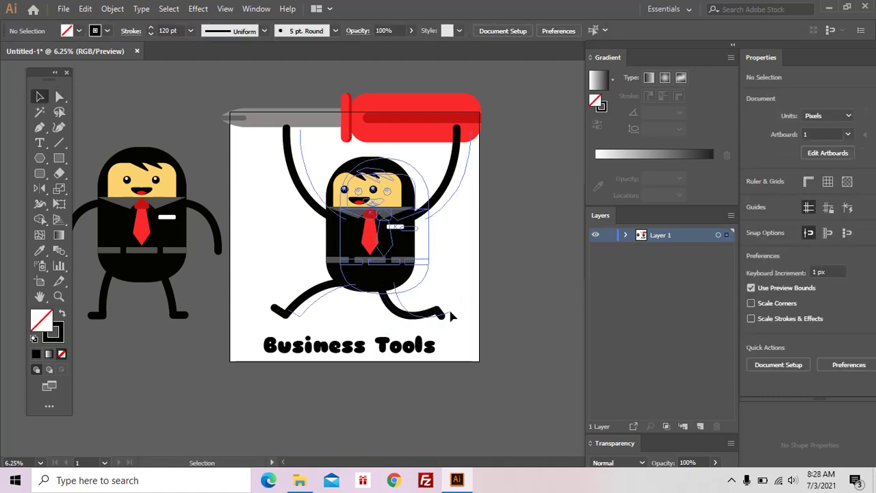
left_click(451, 294)
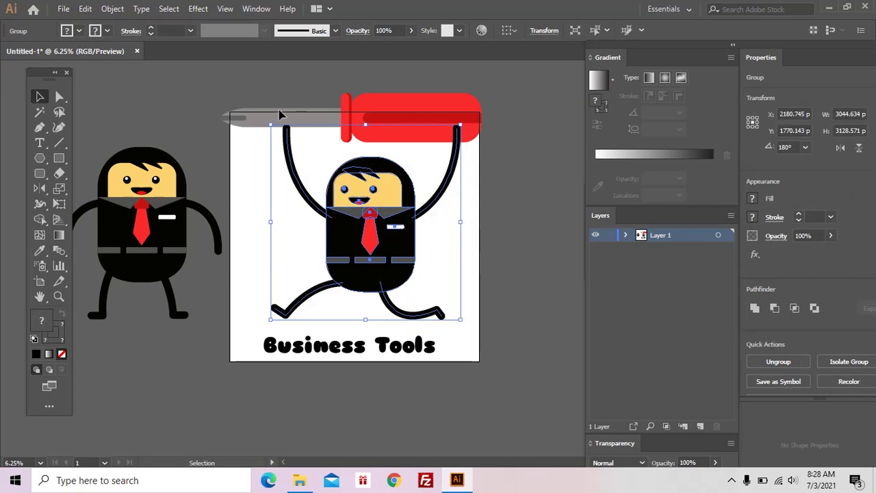
left_click(226, 95)
left_click_drag(228, 102, 509, 263)
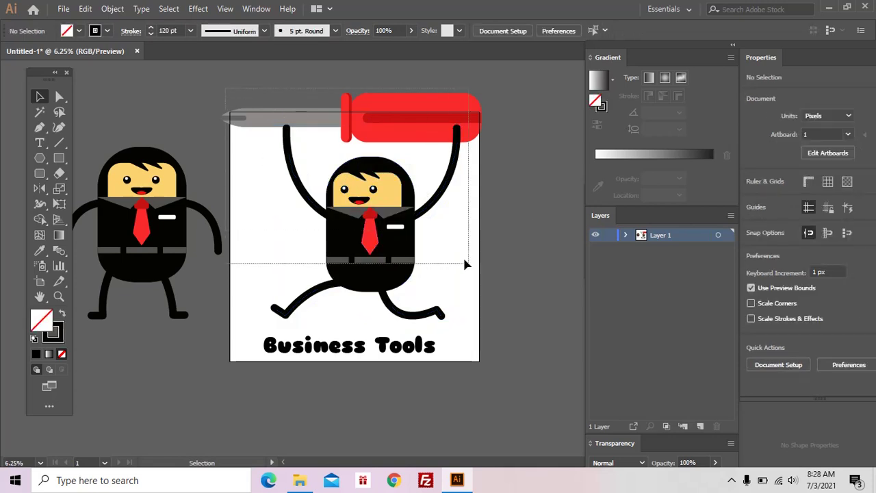
mouse_move(490, 126)
left_mouse_down()
mouse_move(497, 106)
mouse_move(480, 154)
left_mouse_up()
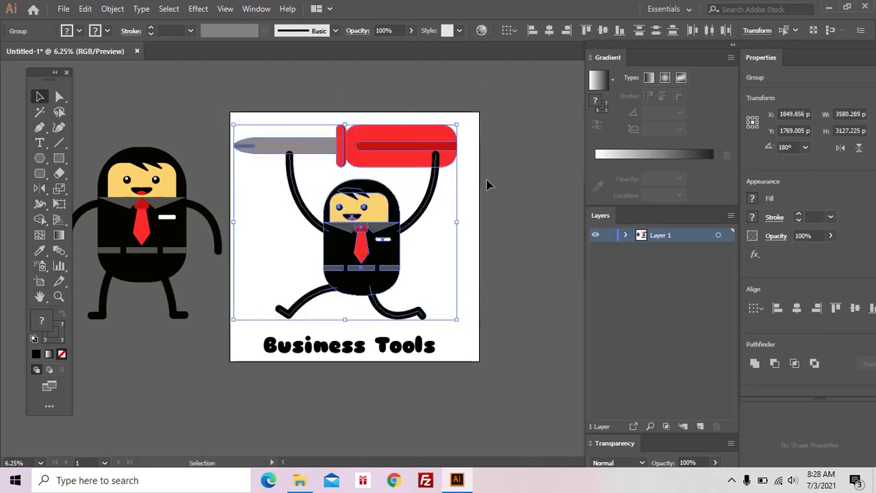
left_click(440, 231)
Zoom in on the artboard and nudge the Business Tools caption slightly upward
key("z")
left_click(434, 241, "alt")
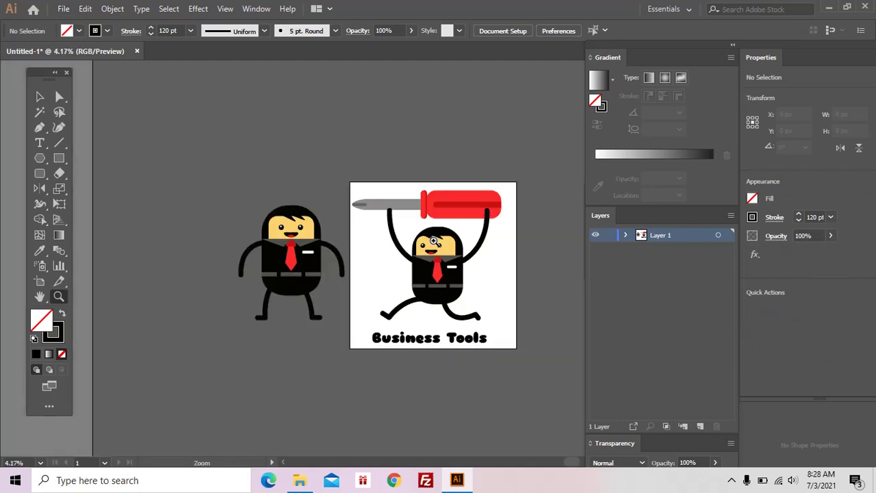
left_click(448, 241)
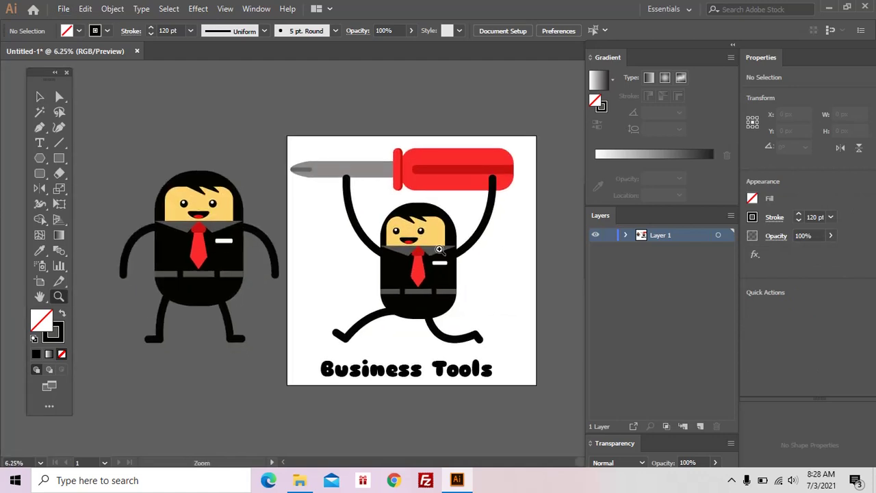
left_click(439, 248)
left_click_drag(438, 248, 415, 230)
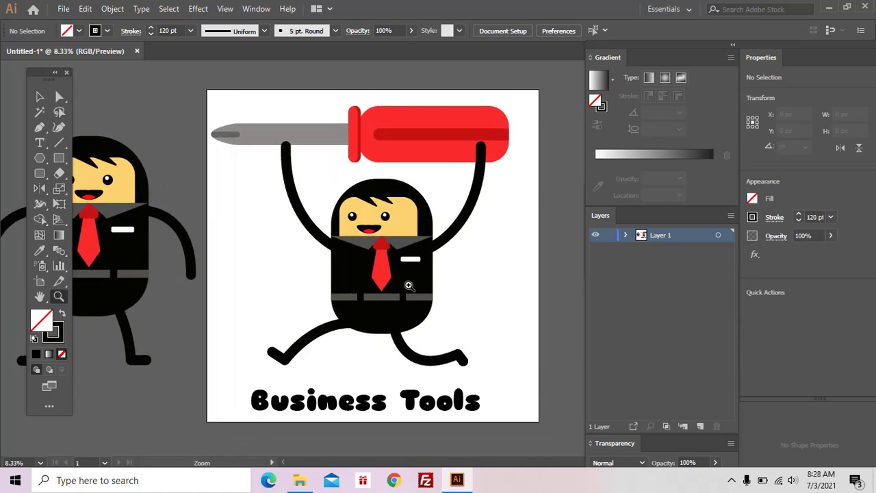
key("v")
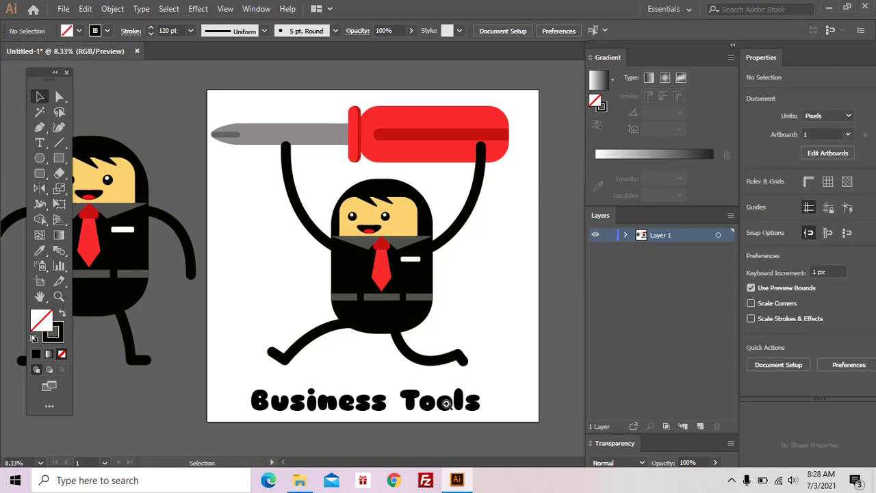
left_click_drag(448, 407, 443, 390)
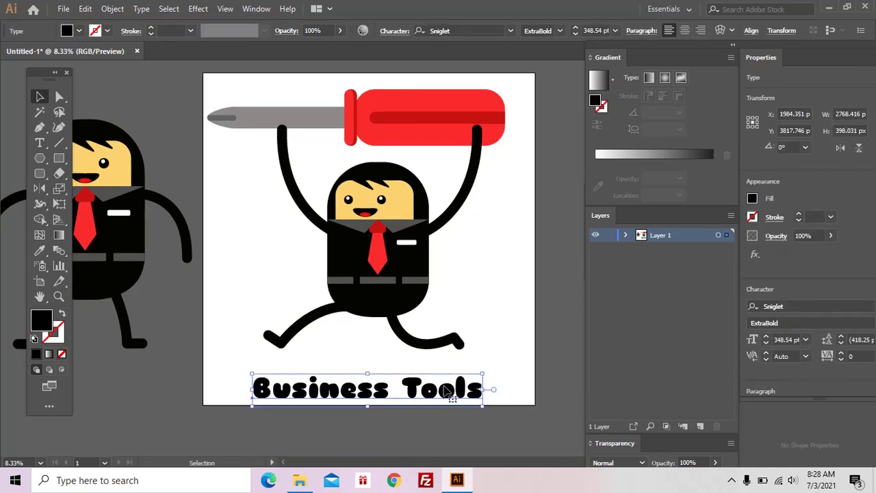
left_click_drag(441, 355, 446, 364)
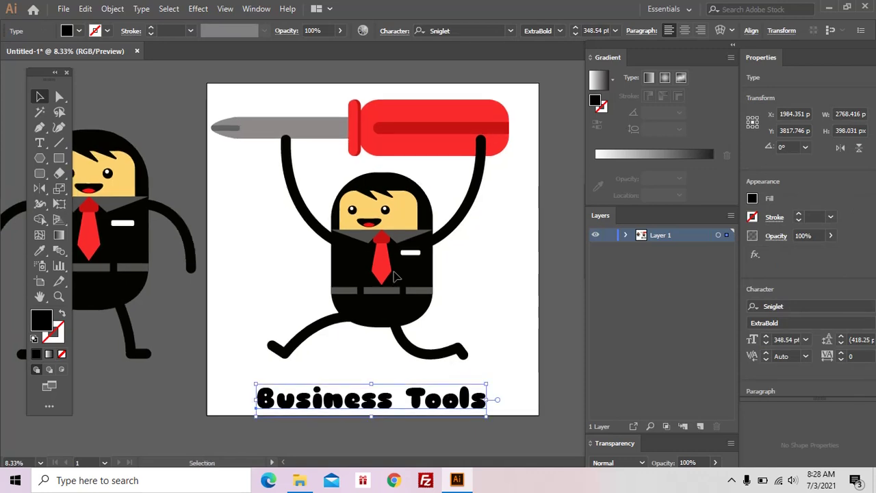
key("z")
left_click(423, 253, "alt")
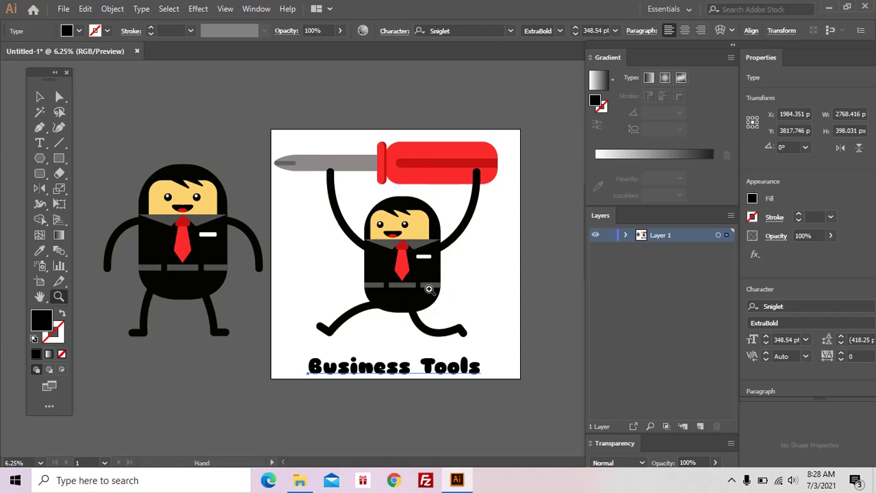
left_click_drag(431, 290, 425, 294)
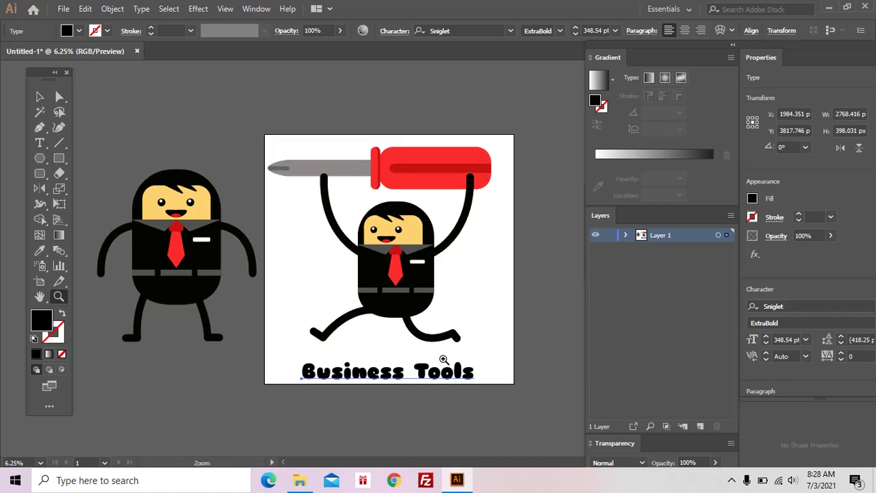
key("t")
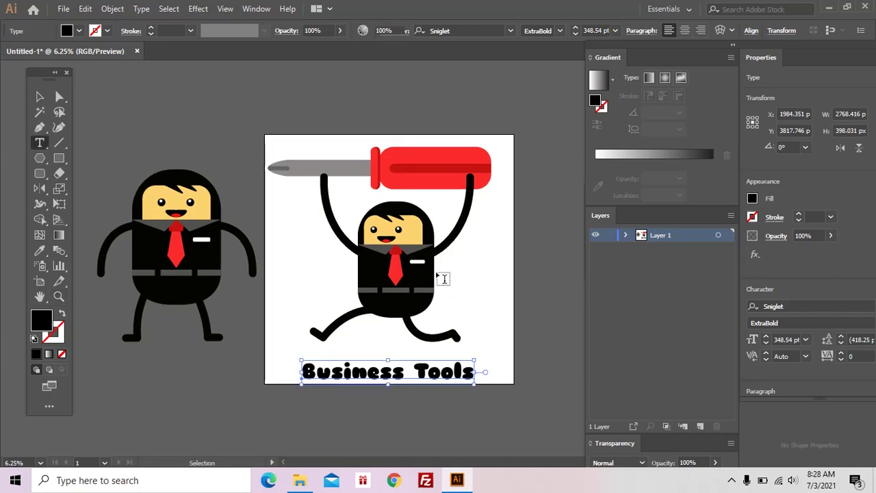
key("ctrl+shift+a")
left_click(39, 96)
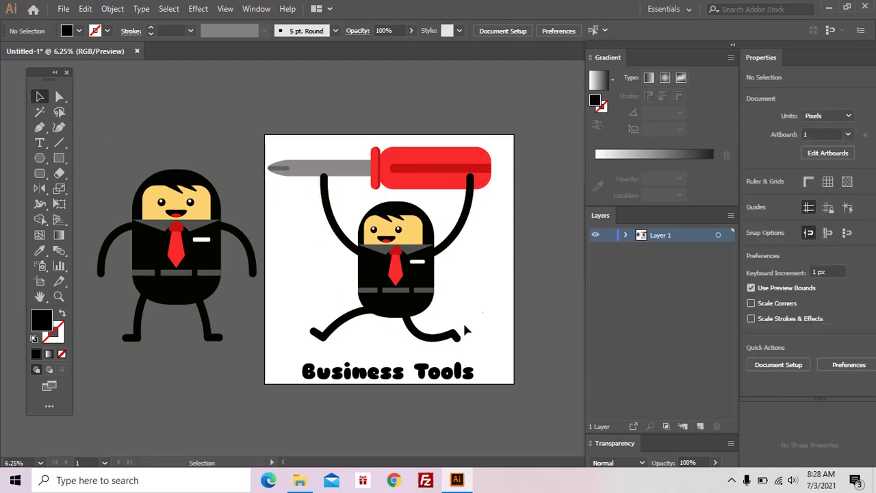
key("a")
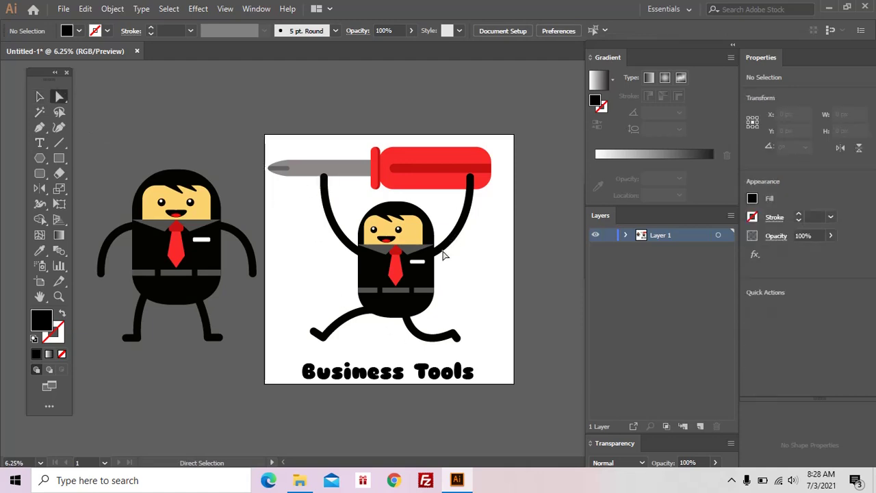
Expand the businessman's two arm and two leg strokes into filled shapes, keeping Fill and Stroke
left_click(347, 244)
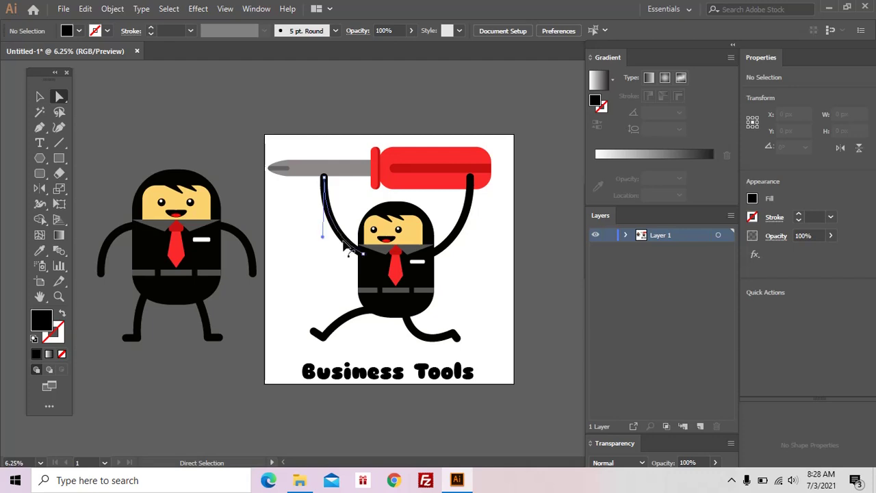
left_click(458, 237, "shift")
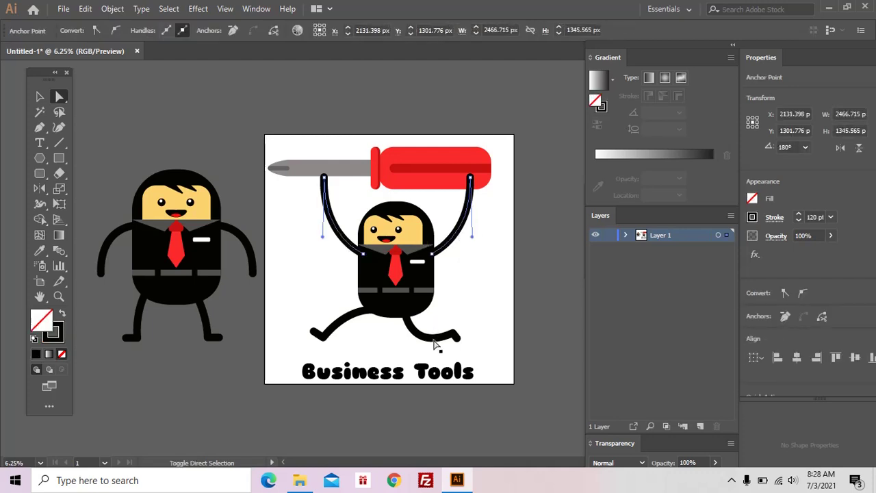
left_click(435, 345, "shift")
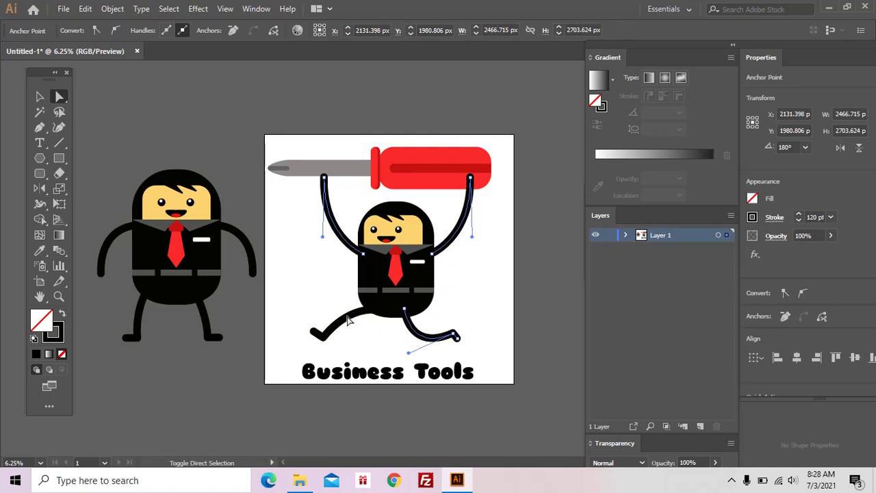
left_click(346, 321, "shift")
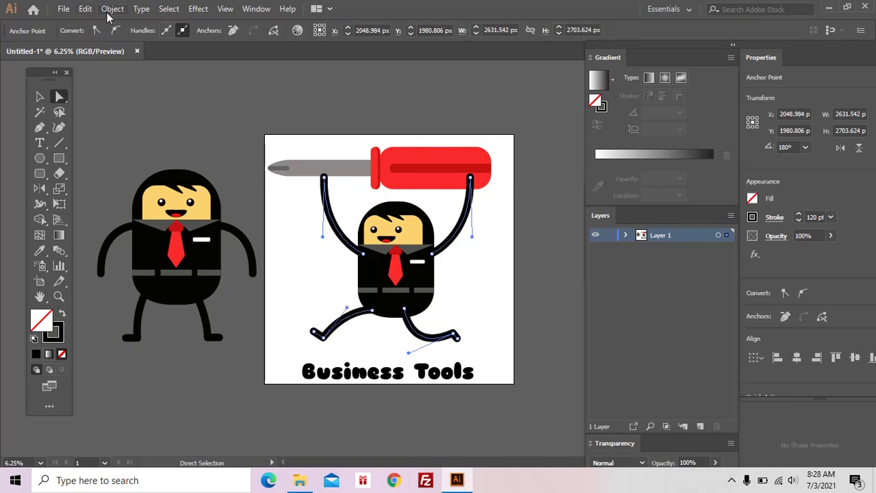
left_click(111, 9)
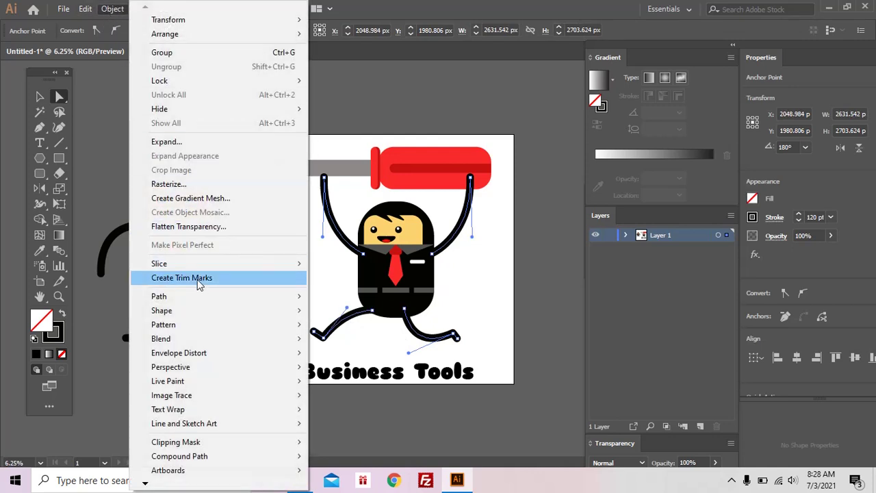
left_click(196, 146)
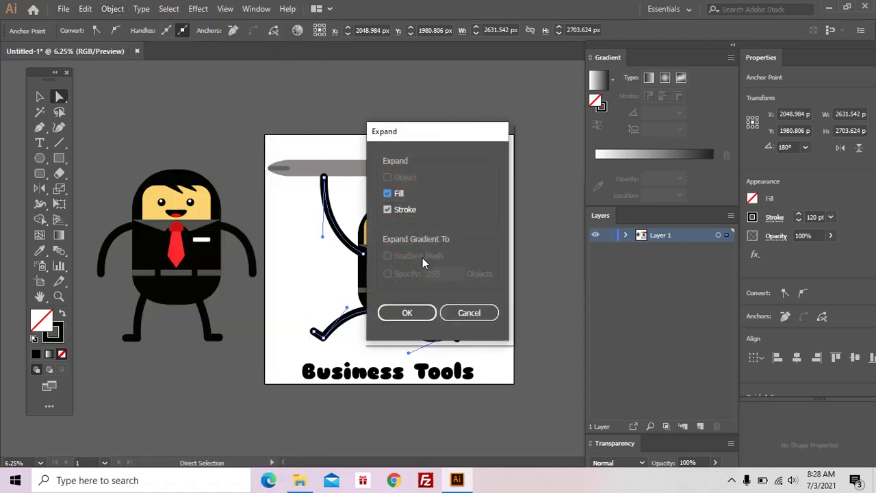
left_click(415, 312)
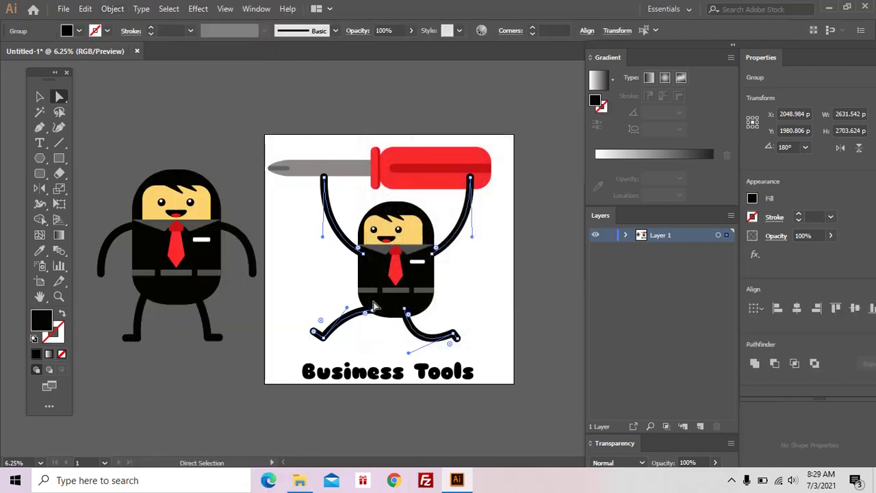
Zoom and pan around the expanded limbs, then select the right arm with Direct Selection
left_click(112, 9)
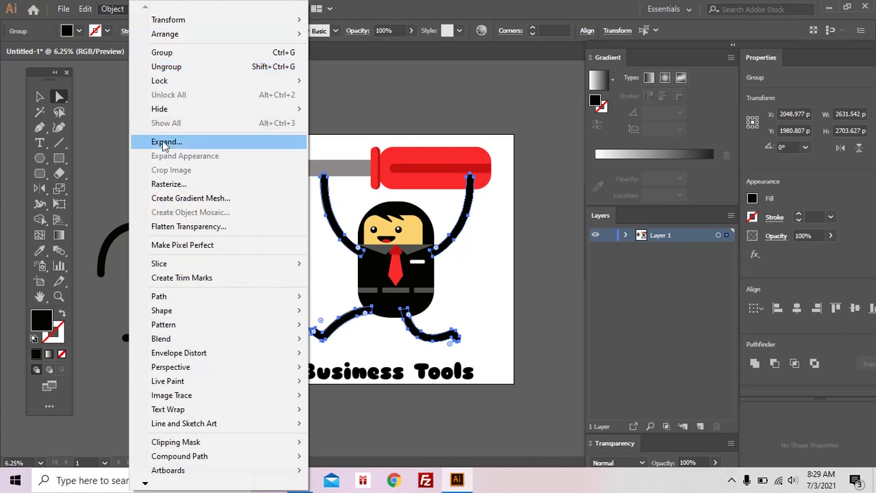
key("Escape")
left_click(469, 255)
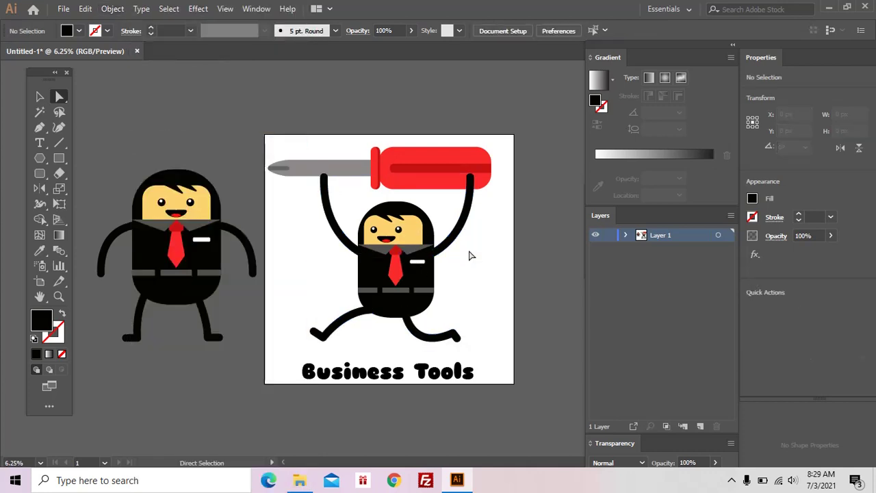
key("z")
left_click(467, 240)
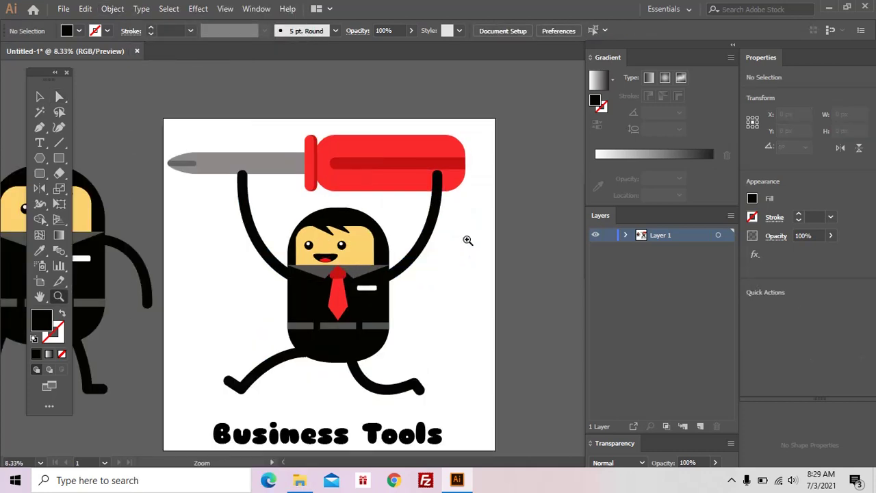
left_click(464, 232)
mouse_move(422, 248)
left_mouse_down()
mouse_move(465, 227)
mouse_move(471, 245)
left_mouse_up()
left_click(471, 237, "alt")
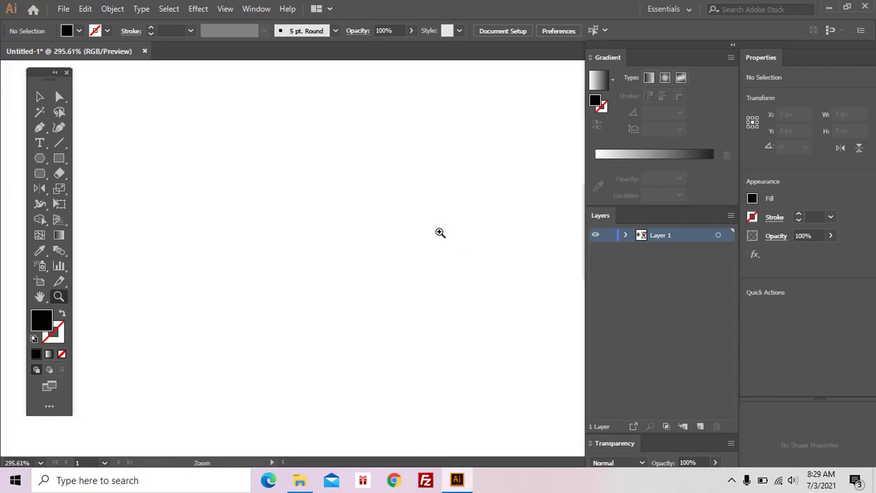
left_click(440, 233, "alt")
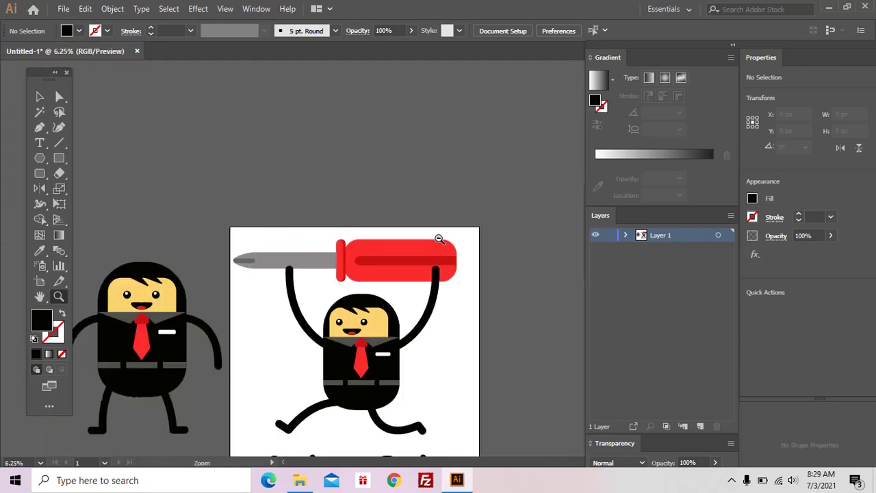
left_click_drag(430, 283, 453, 220)
key("a")
left_click(456, 226)
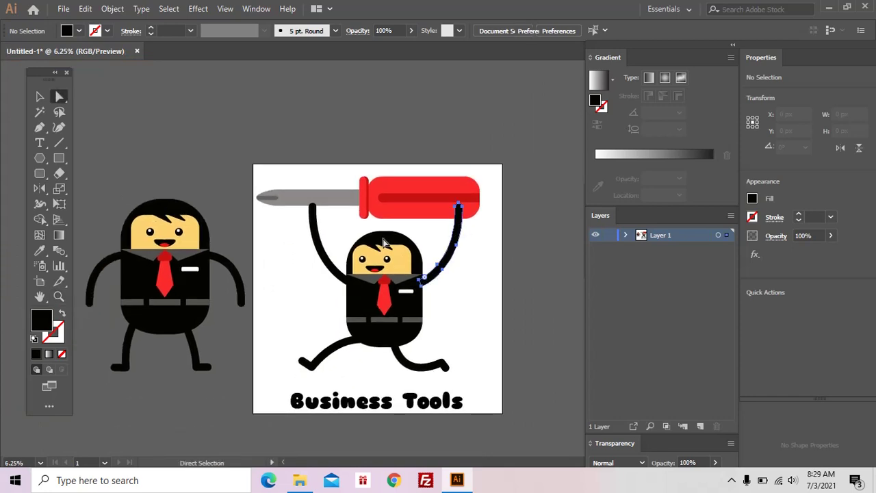
Draw a black rectangle over the right hand's end and select it together with the right arm
left_click(319, 241, "shift")
key("ctrl+plus")
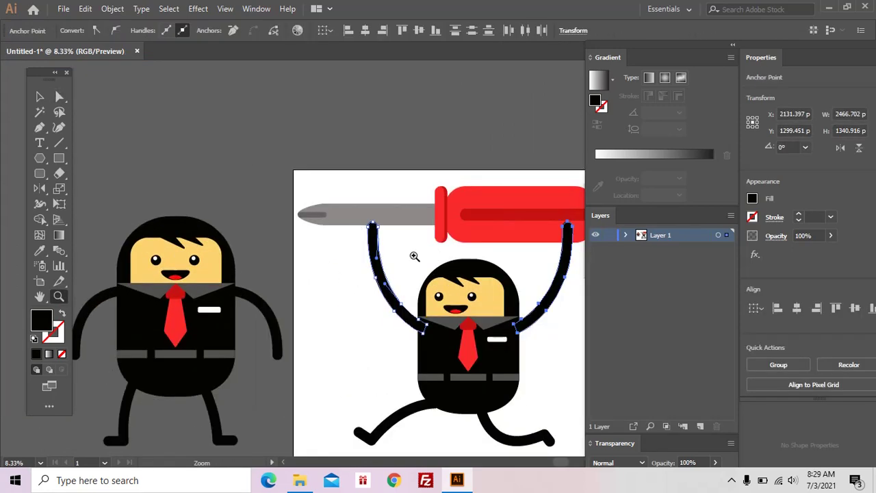
left_click(385, 258)
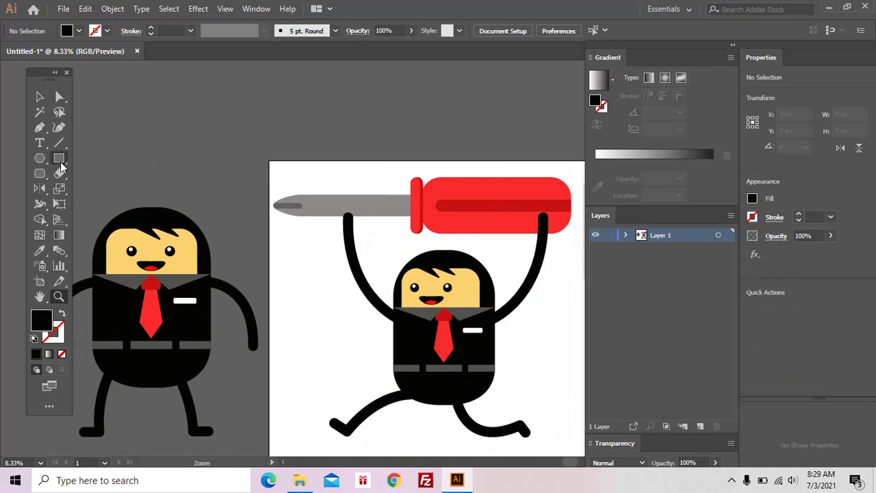
left_click(59, 158)
left_click_drag(364, 234, 524, 231)
scroll(370, 233, "right", 2)
key("a")
left_click(505, 262, "shift")
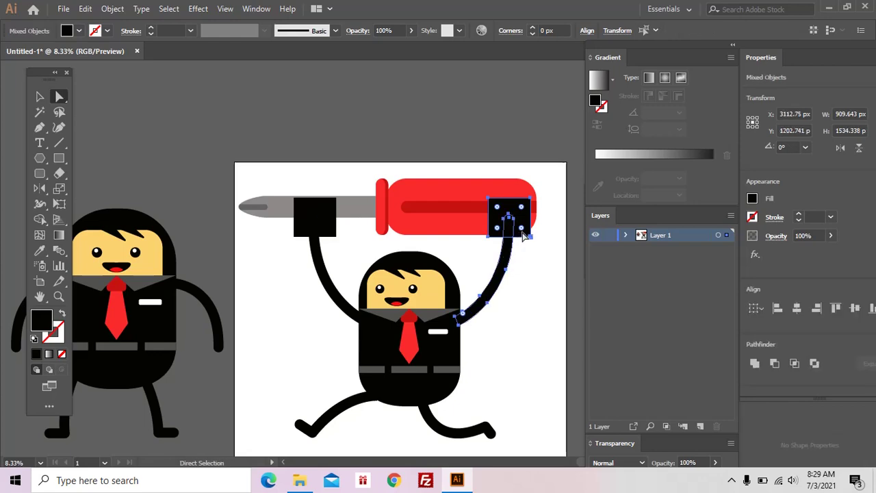
Divide the right arm with the rectangle via Pathfinder and delete the leftover square piece
left_click(260, 9)
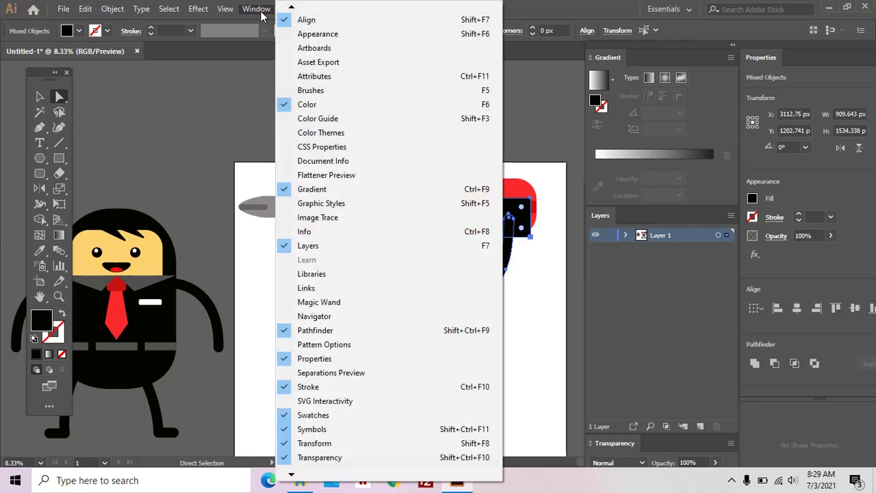
left_click(315, 330)
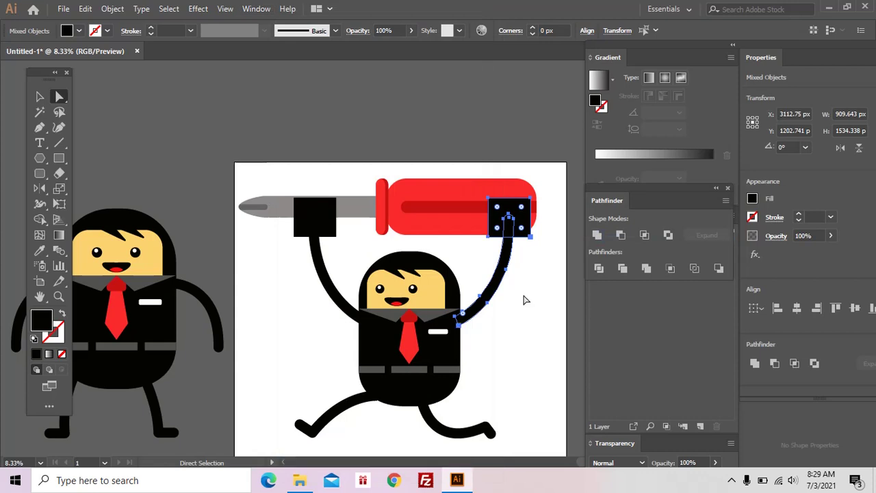
left_click(598, 269)
left_click_drag(455, 322, 528, 244)
left_click(527, 235)
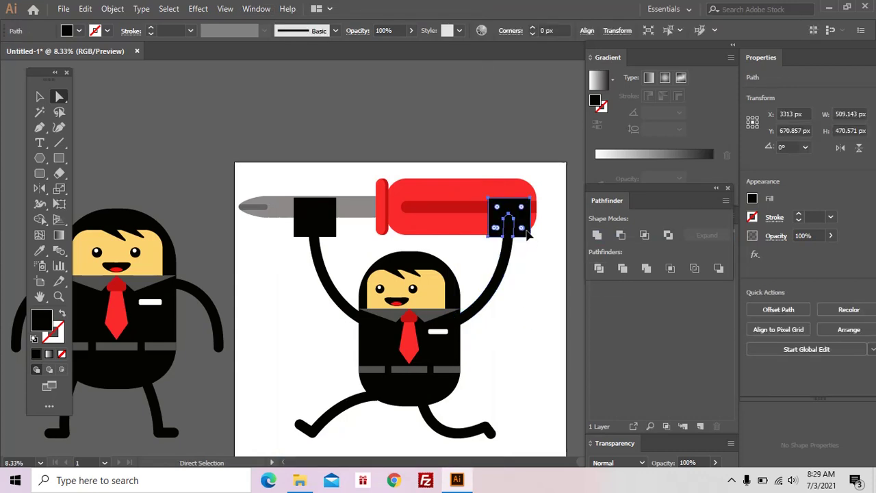
key("Delete")
Colour the right hand tip with the face's yellow using the Eyedropper
left_click(509, 232)
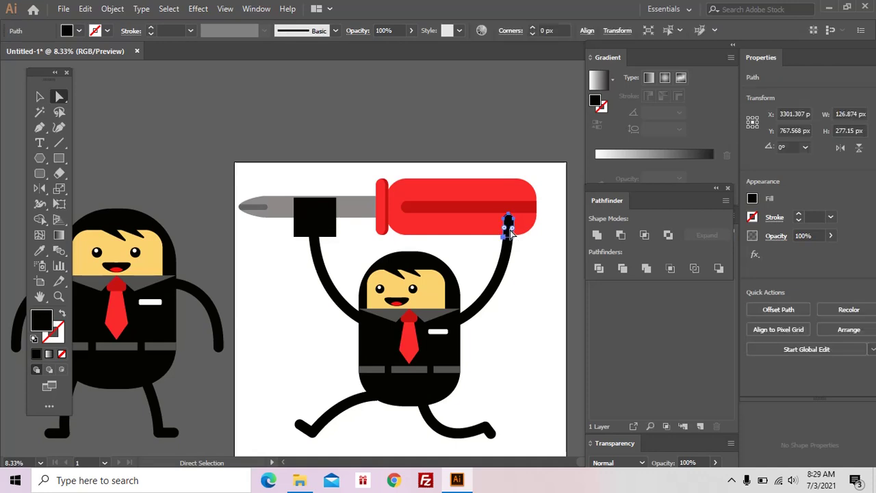
key("i")
left_click(400, 291)
key("ctrl+shift+a")
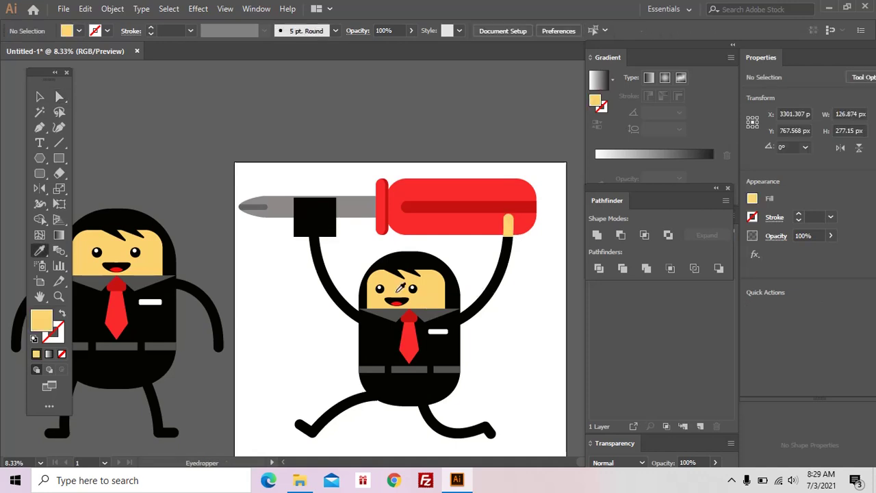
Delete the stray black square from the businessman's left hand
key("a")
left_click(308, 216)
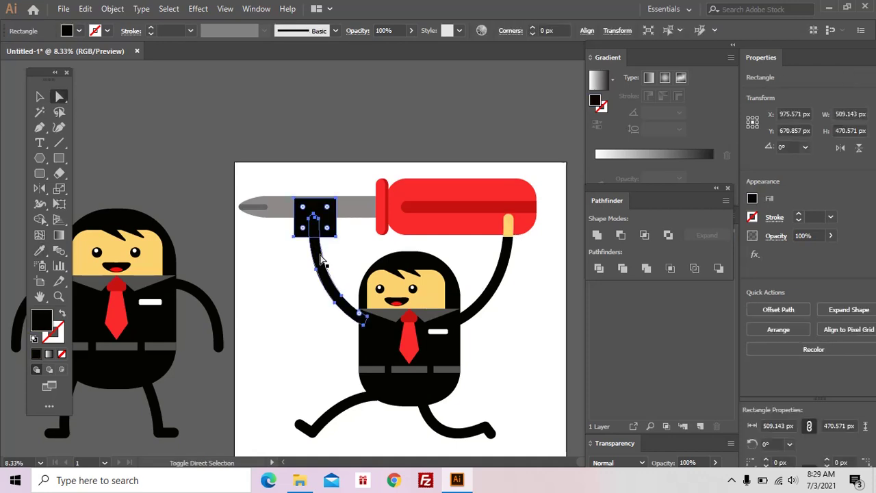
left_click(344, 233)
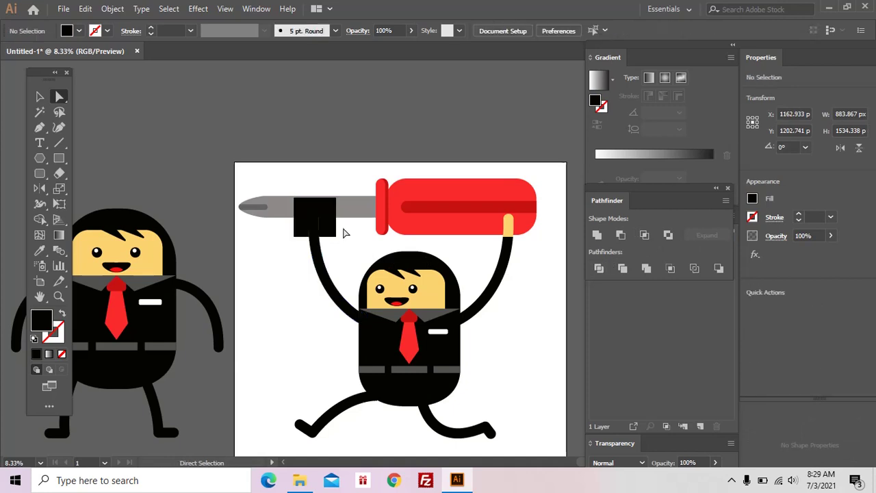
left_click(334, 225)
key("Delete")
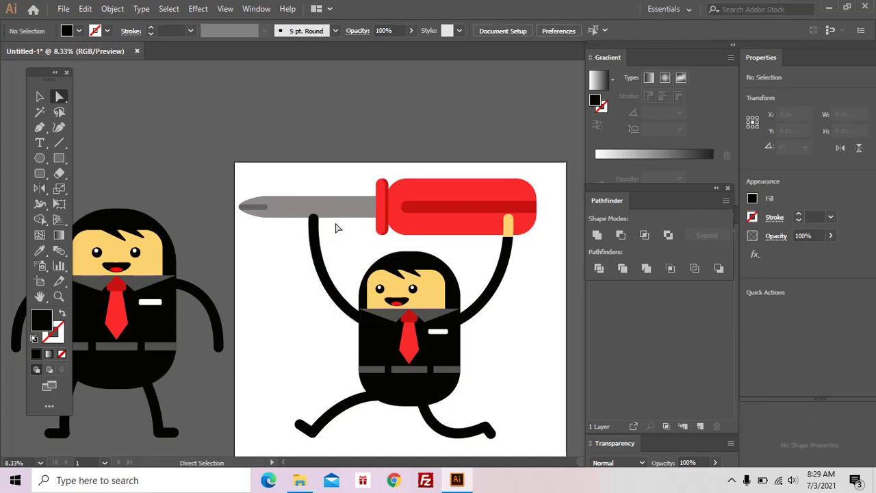
Fill the left hand with the right hand's yellow, then zoom out to show both characters
left_click(315, 227)
key("i")
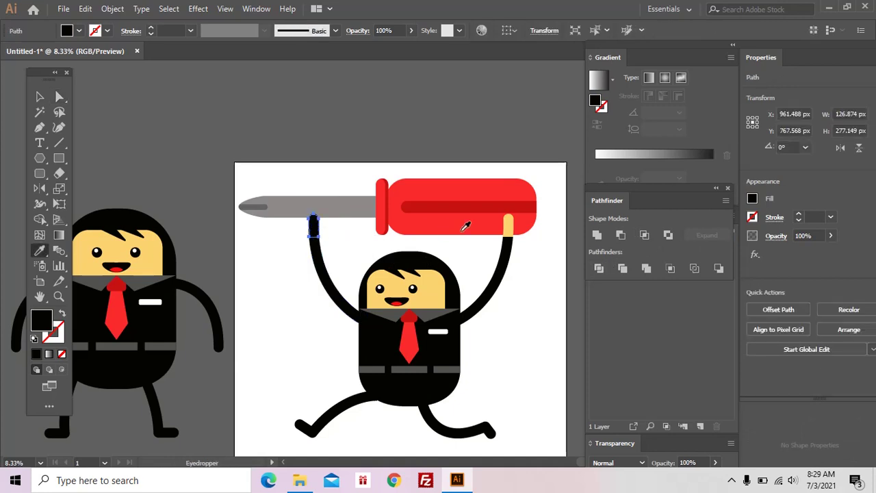
left_click(508, 220)
key("ctrl+shift+a")
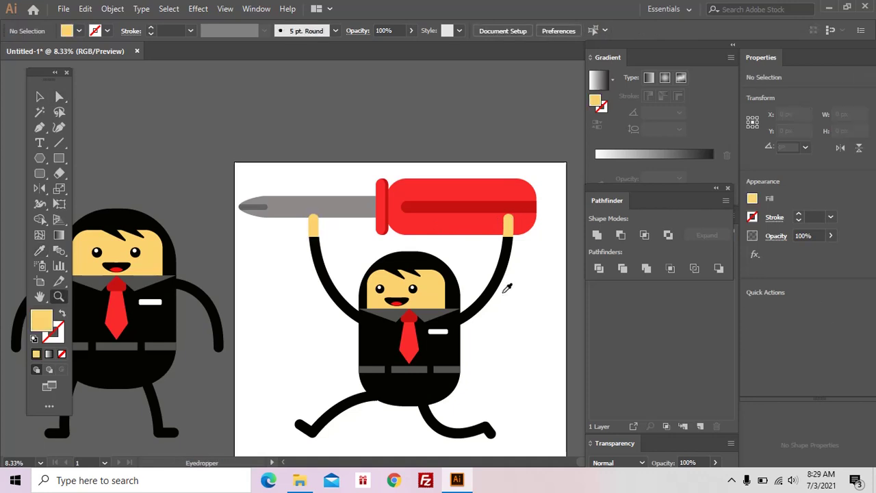
key("z")
left_click(502, 292, "alt")
left_click_drag(465, 289, 378, 294)
Expand the Business Tools text into outlined letter shapes with Object > Expand
key("v")
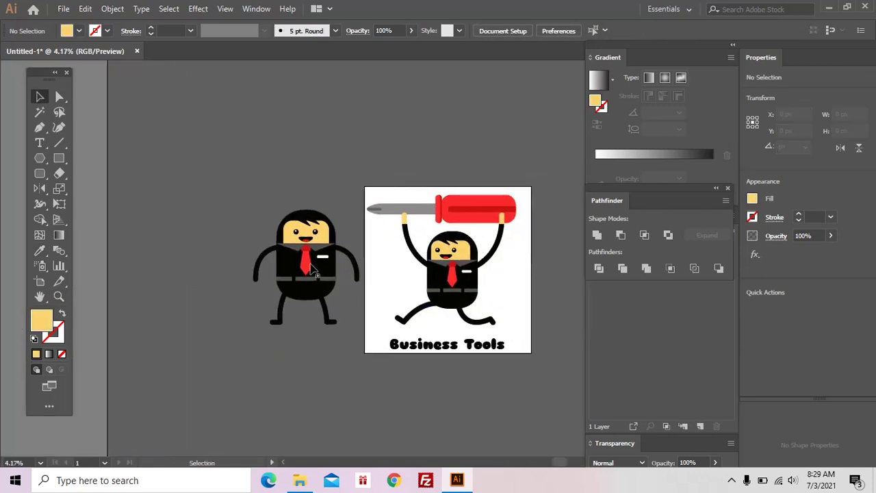
left_click_drag(347, 334, 352, 333)
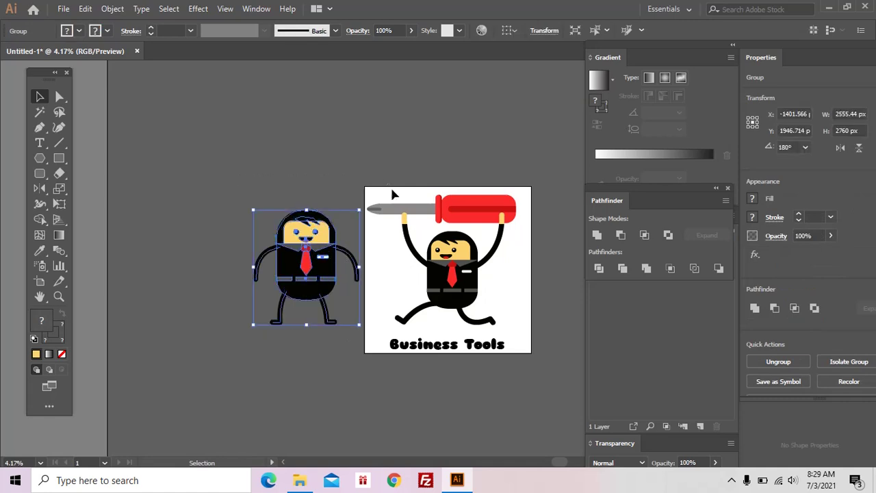
left_click_drag(381, 181, 524, 376)
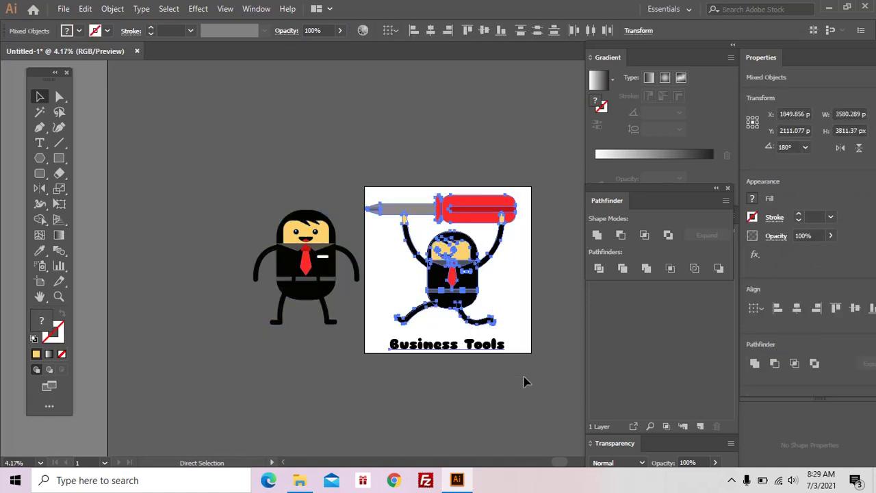
left_click(512, 384)
key("a")
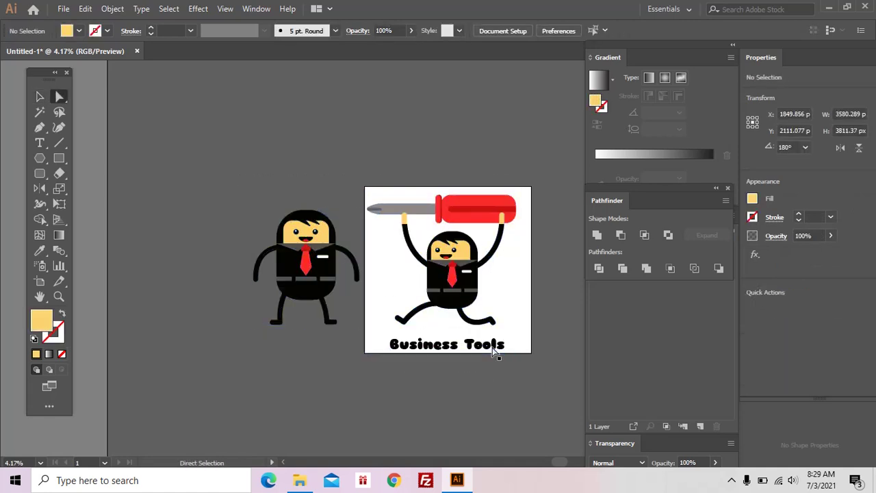
left_click(470, 349)
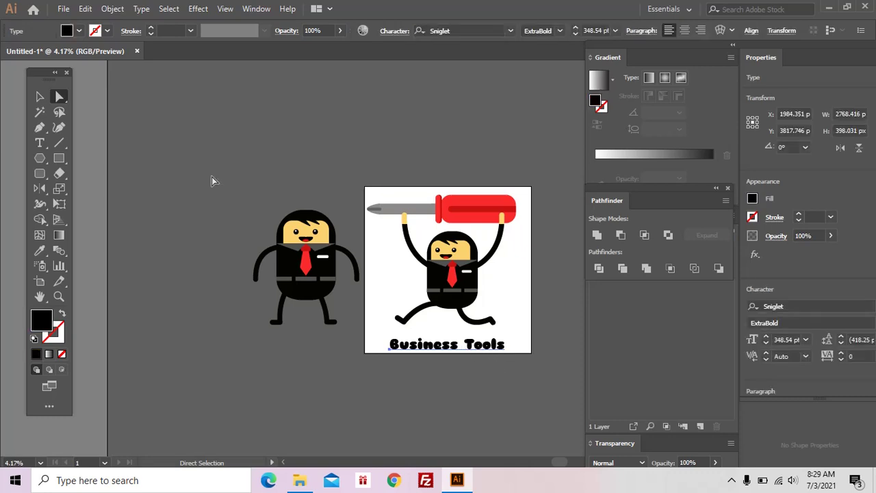
left_click(120, 9)
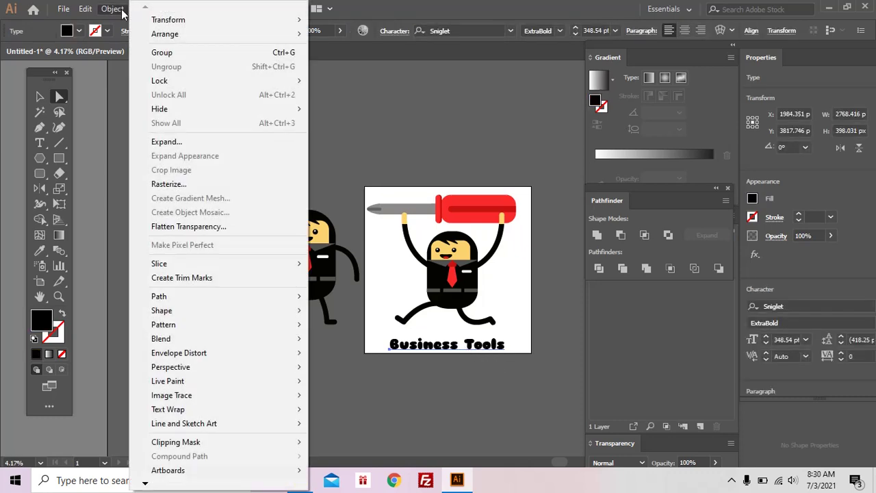
left_click(176, 141)
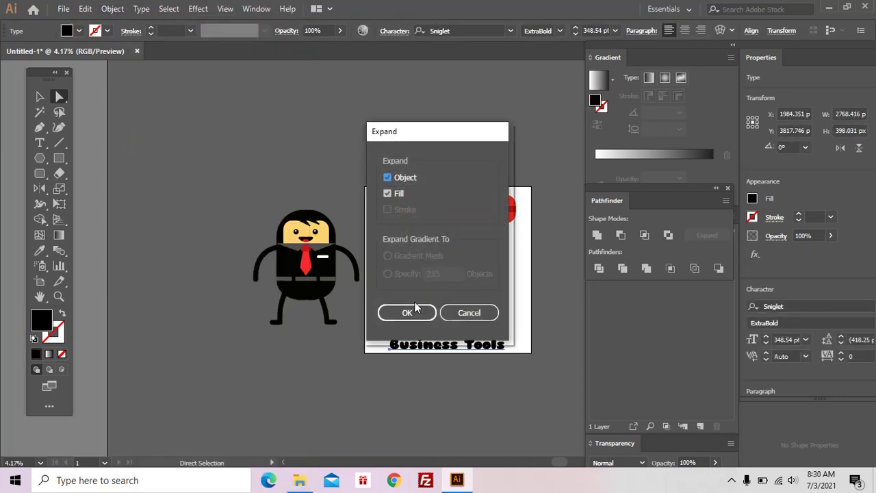
left_click(415, 309)
Marquee-select all the artwork on the artboard
left_click(479, 358)
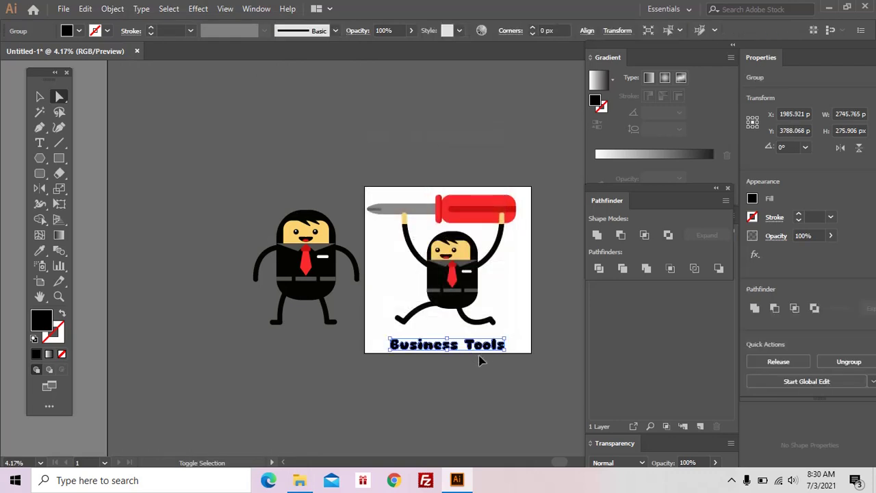
key("v")
left_click_drag(467, 290, 522, 366)
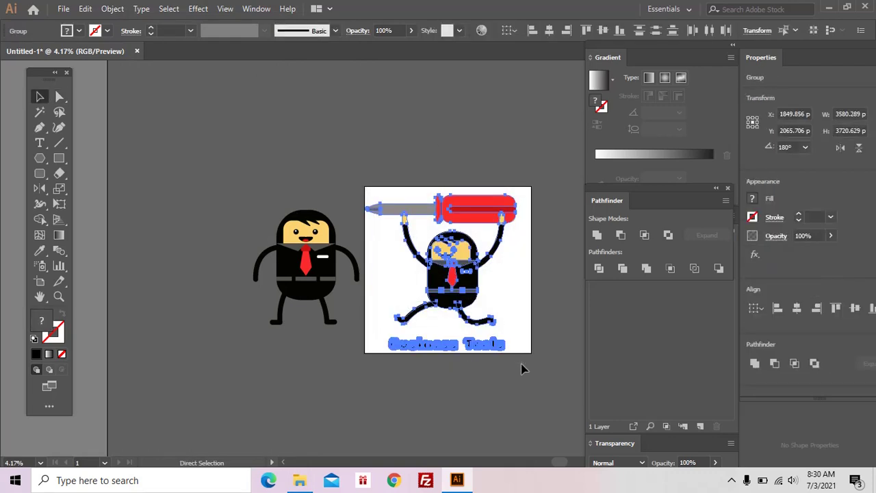
Copy the artwork and paste it into a new 4000 x 4000 px Untitled-2 document, zoomed to fit
left_click(63, 8)
left_click(108, 30)
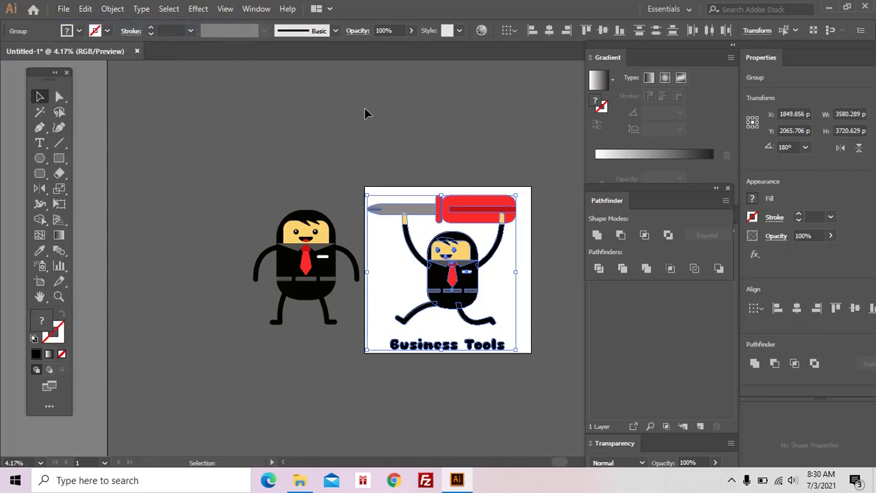
key("ctrl+n")
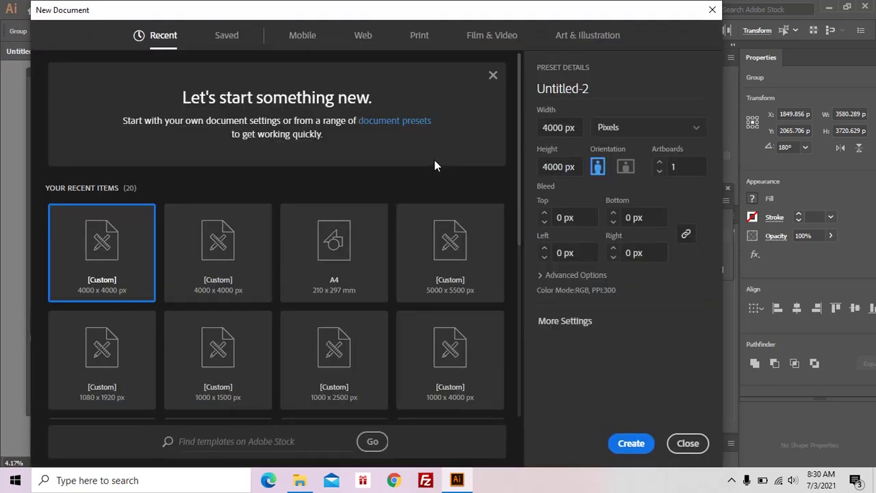
left_click(631, 443)
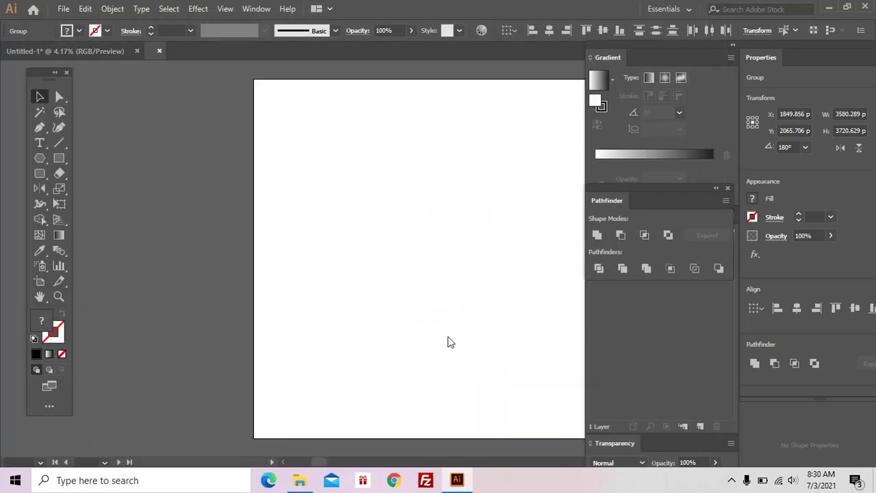
key("ctrl+minus")
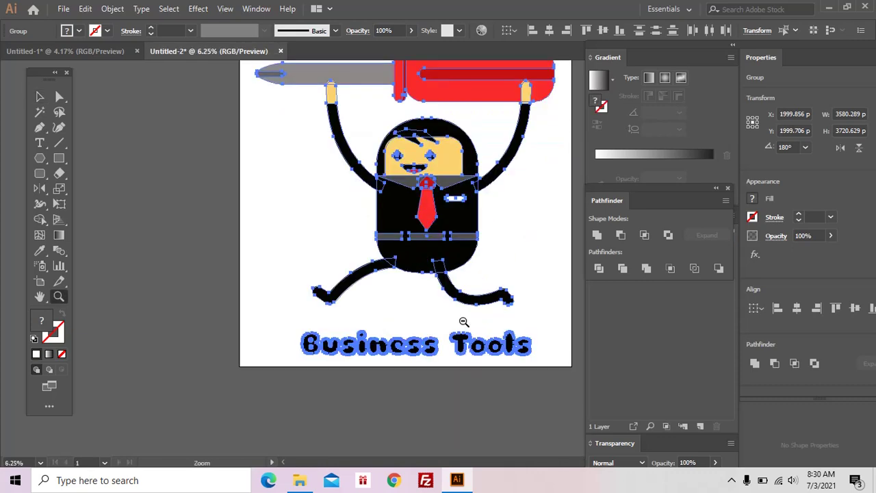
key("ctrl+minus")
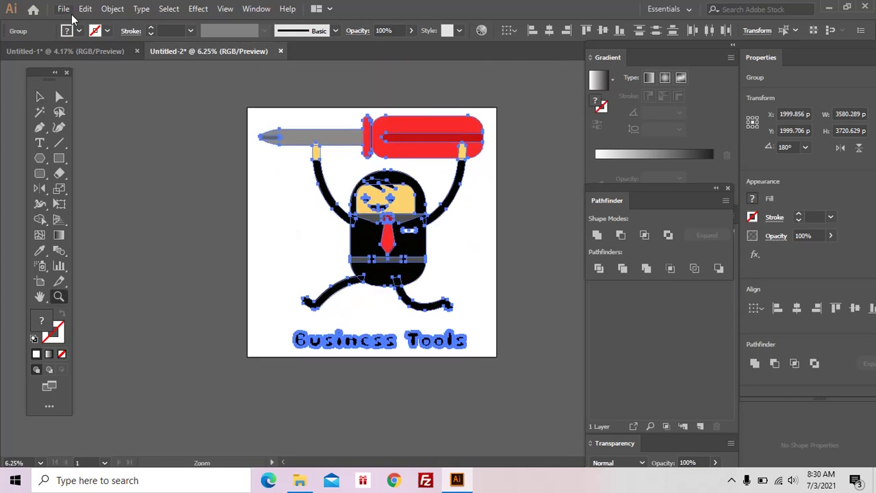
Start a Save As in Illustrator EPS format with the file name Business Solution
left_click(64, 9)
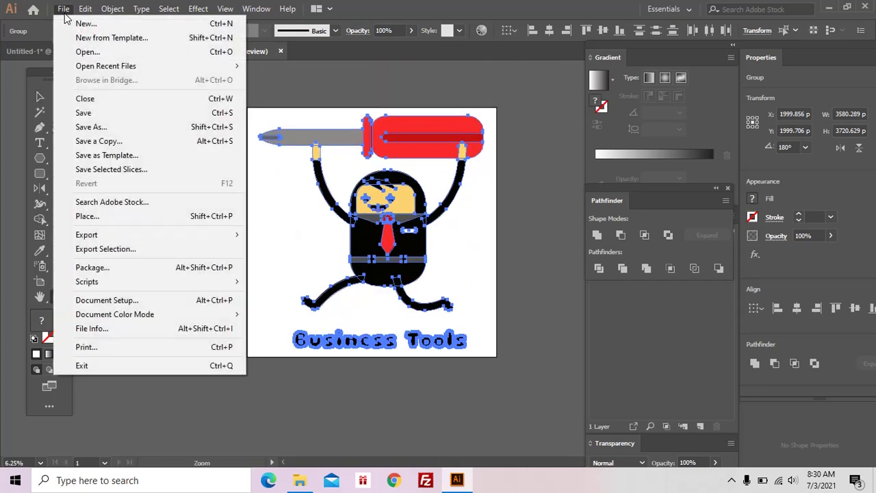
left_click(117, 132)
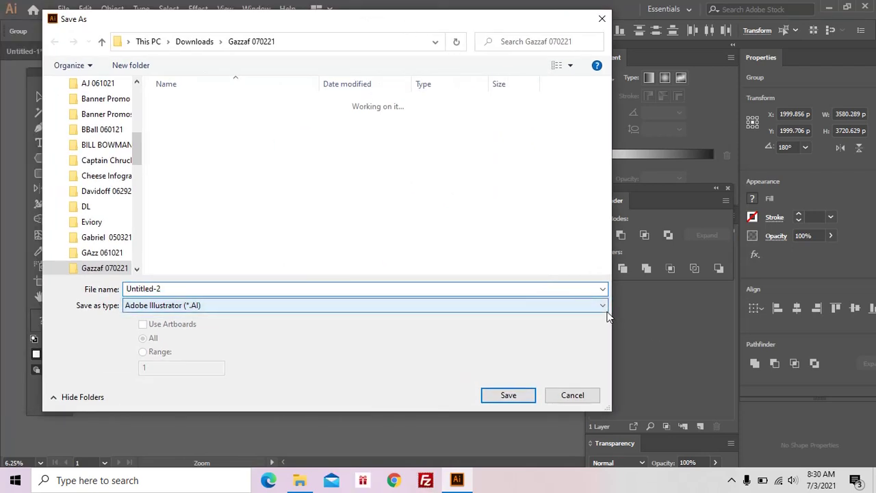
left_click(602, 306)
left_click(381, 339)
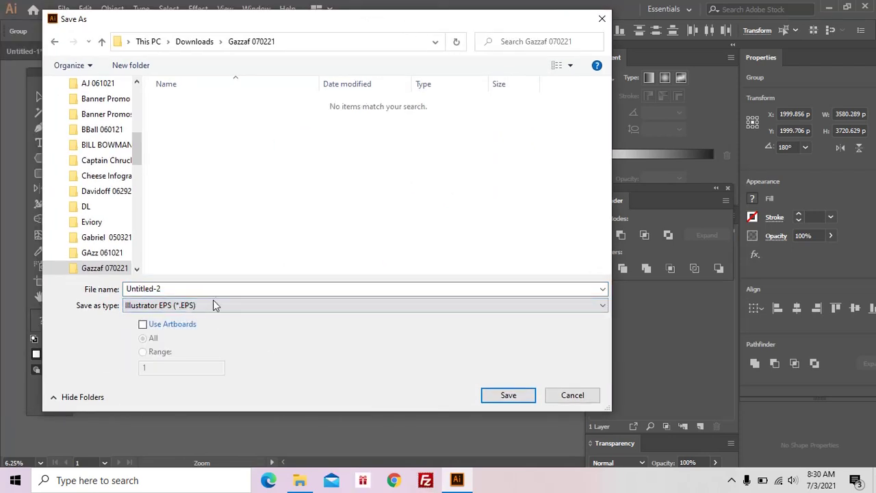
left_click(213, 290)
type("Business Solution")
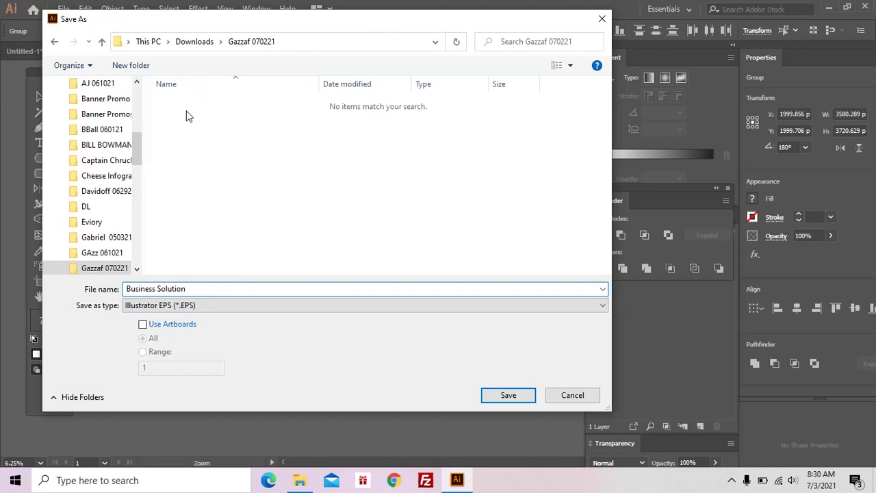
Create a Desktop folder named Microstock Hari INi and save the EPS inside it
scroll(139, 117, "up", 10)
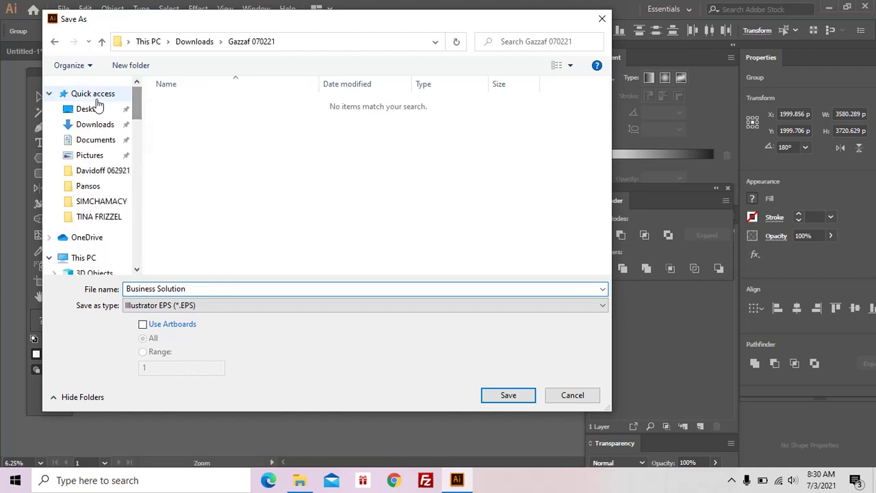
left_click(94, 110)
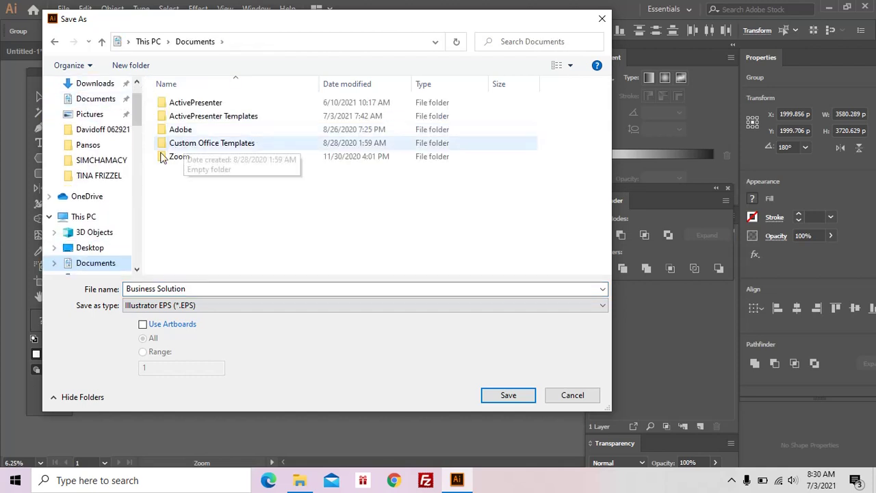
scroll(130, 115, "up", 1)
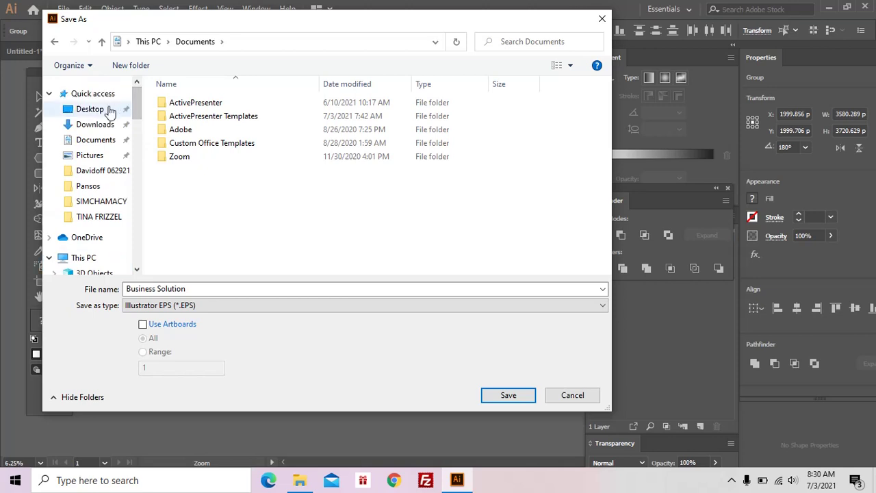
left_click(110, 110)
right_click(221, 252)
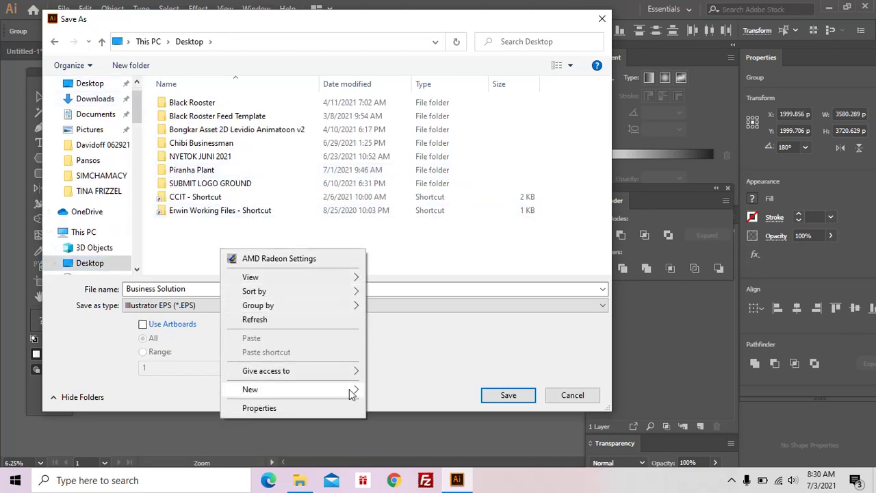
mouse_move(299, 388)
left_click(392, 198)
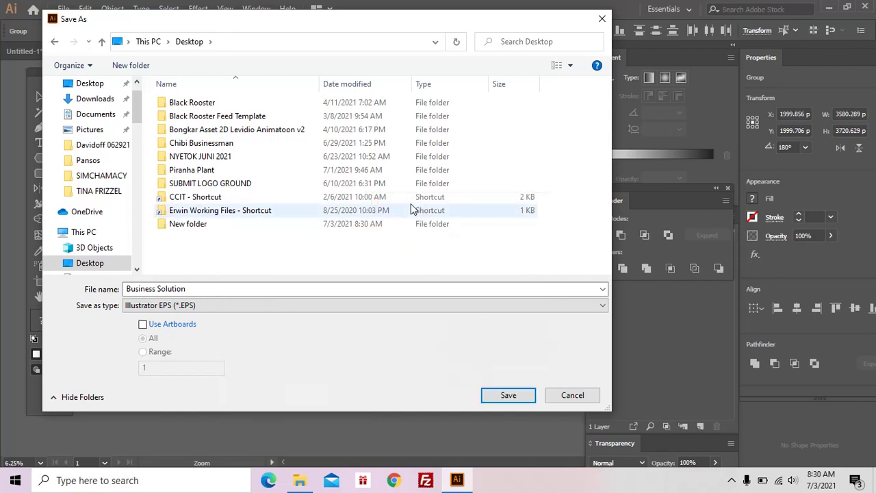
type("Mic")
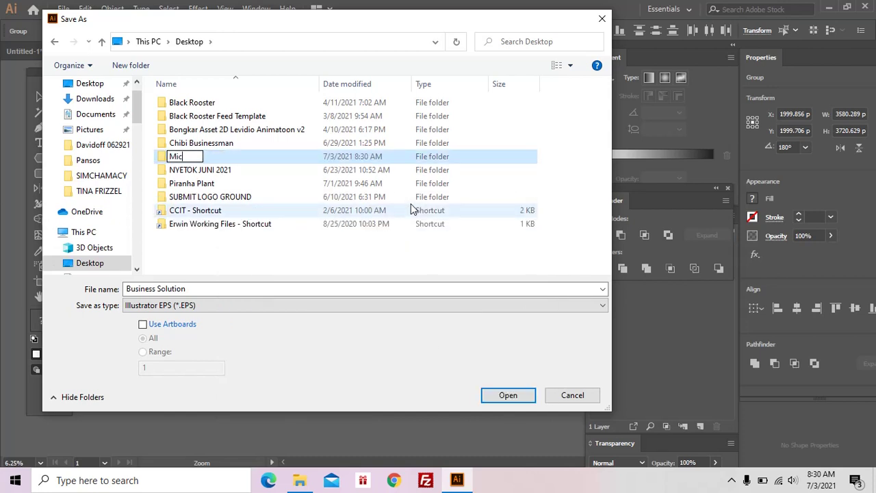
type("rostock Hari INi")
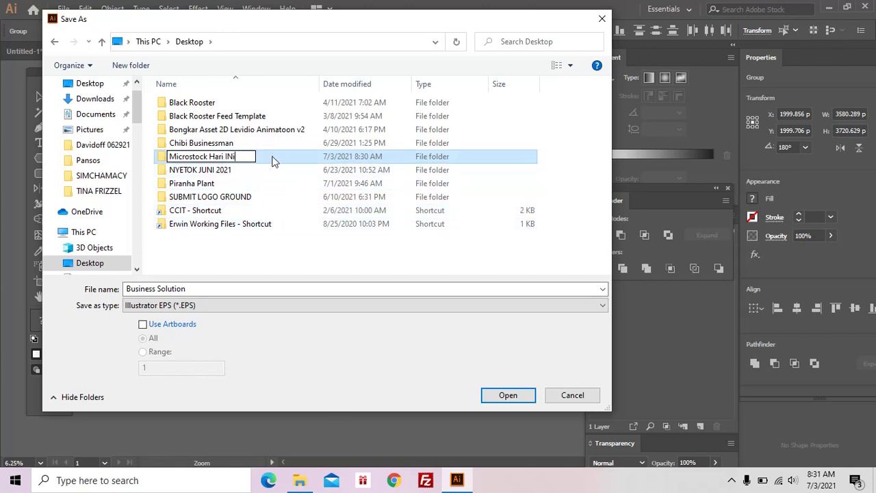
double_click(311, 156)
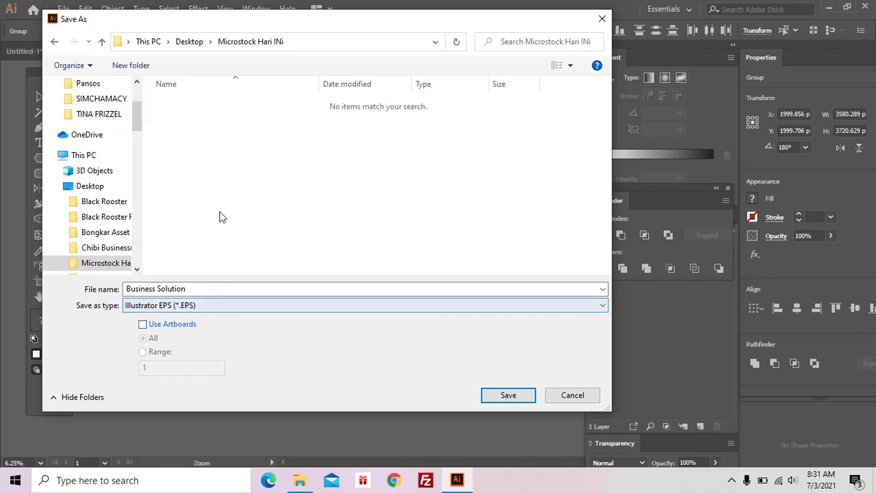
left_click(521, 395)
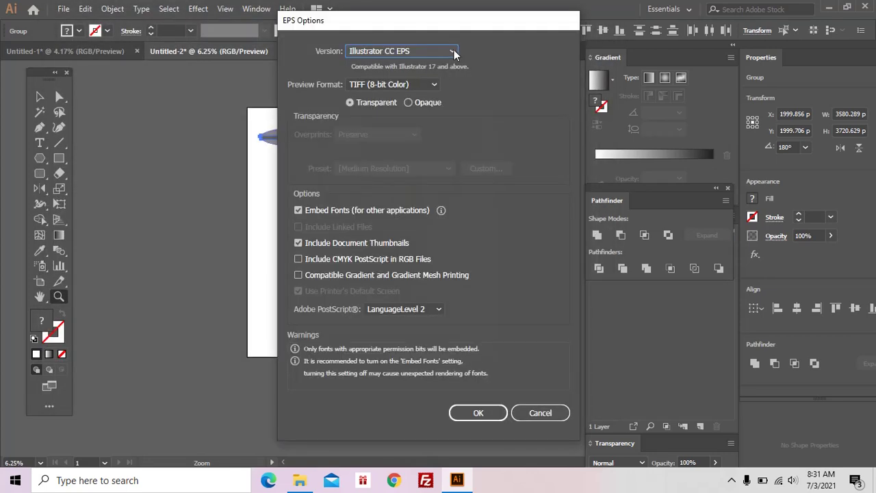
Set the EPS version to Illustrator 8 EPS and accept the legacy-format warning
left_click(453, 52)
left_click(416, 208)
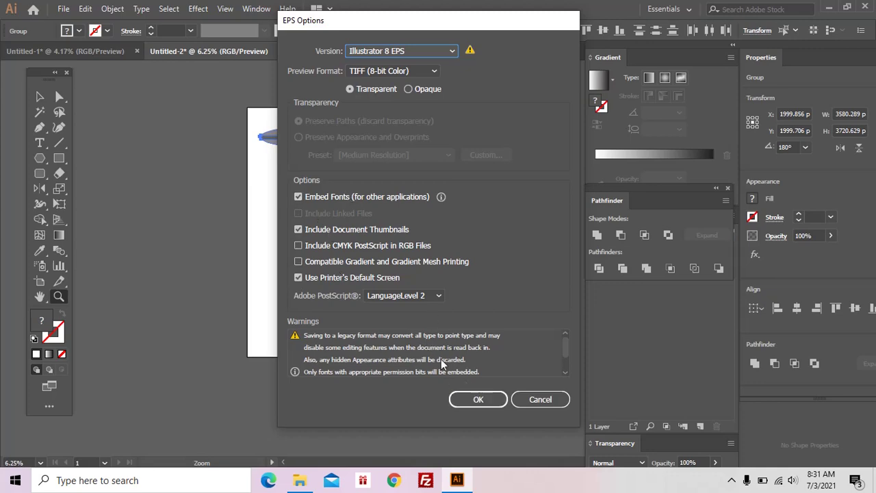
left_click(479, 401)
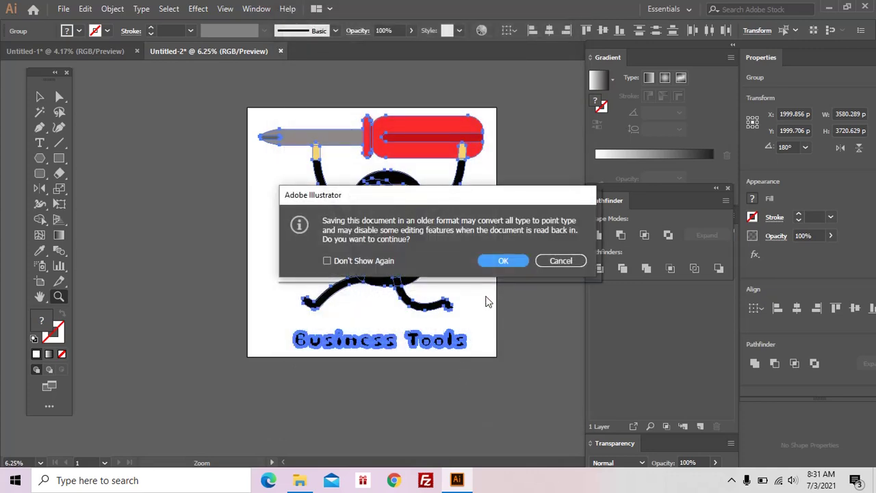
left_click(503, 262)
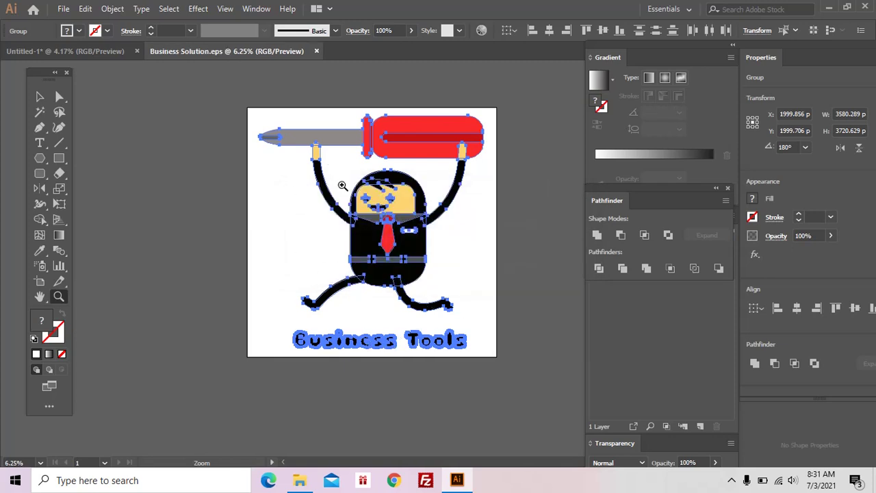
Drag the logo artwork into Untitled-1, then clear it from the artboard
left_click_drag(297, 159, 455, 258)
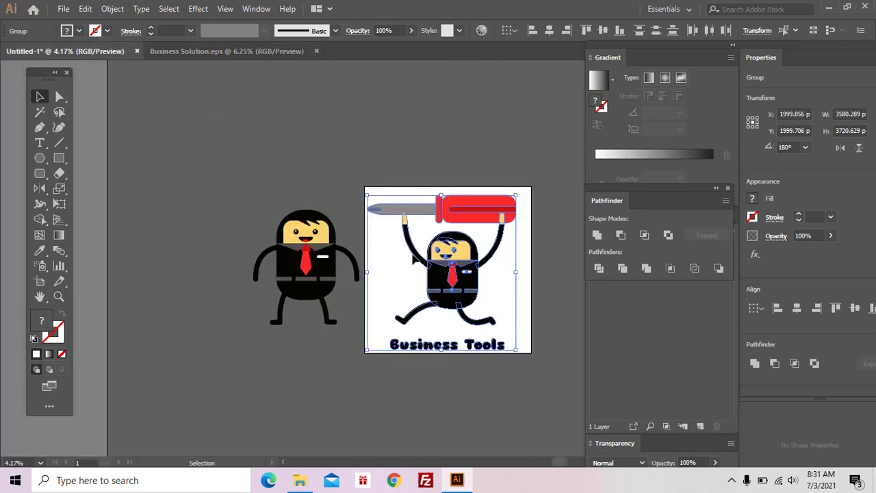
scroll(456, 258, "down", 1)
scroll(456, 258, "up", 1)
scroll(452, 252, "up", 1)
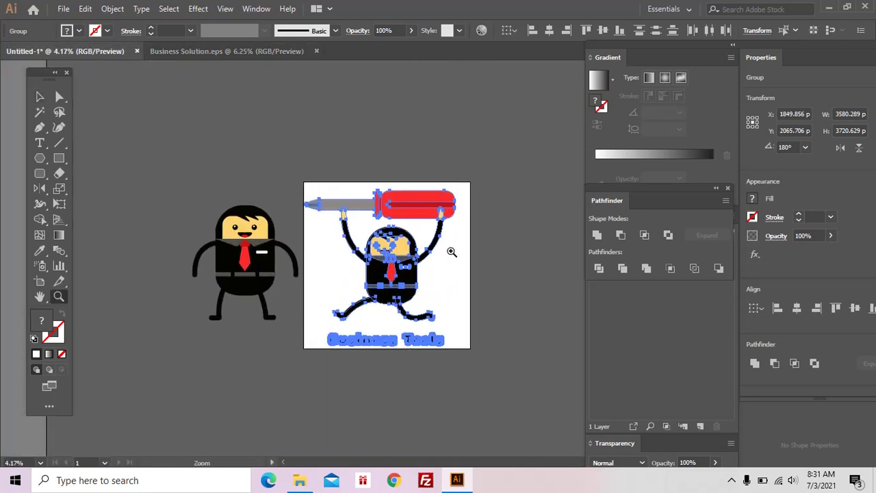
scroll(469, 246, "down", 1)
left_click_drag(470, 246, 428, 241)
key("ctrl+shift+a")
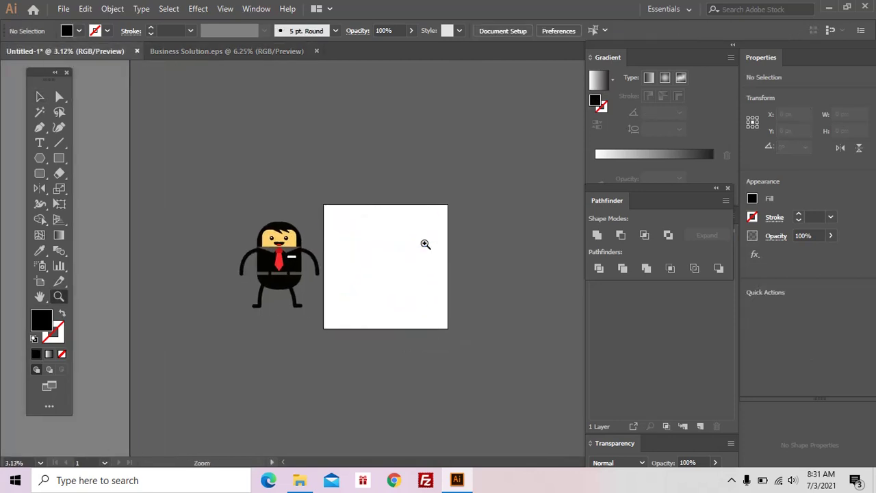
scroll(380, 272, "up", 1)
scroll(424, 250, "up", 1)
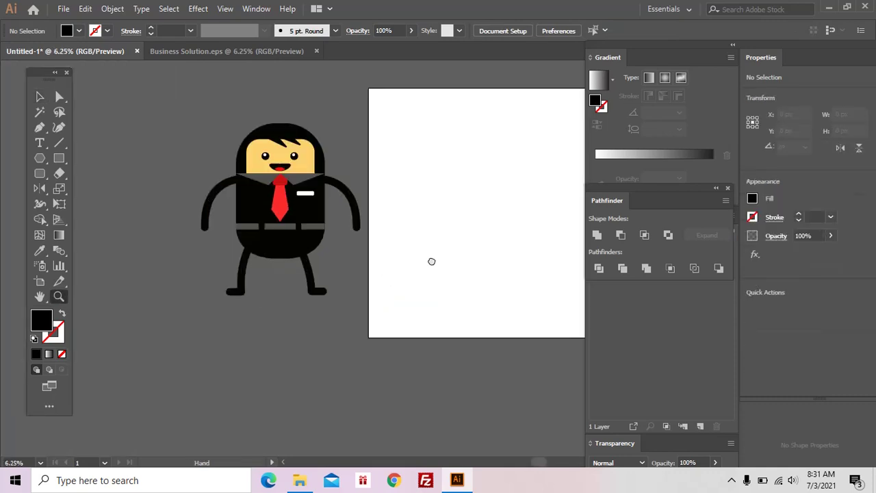
Alt-drag a copy of the standing businessman onto the artboard and zoom in on it
key("v")
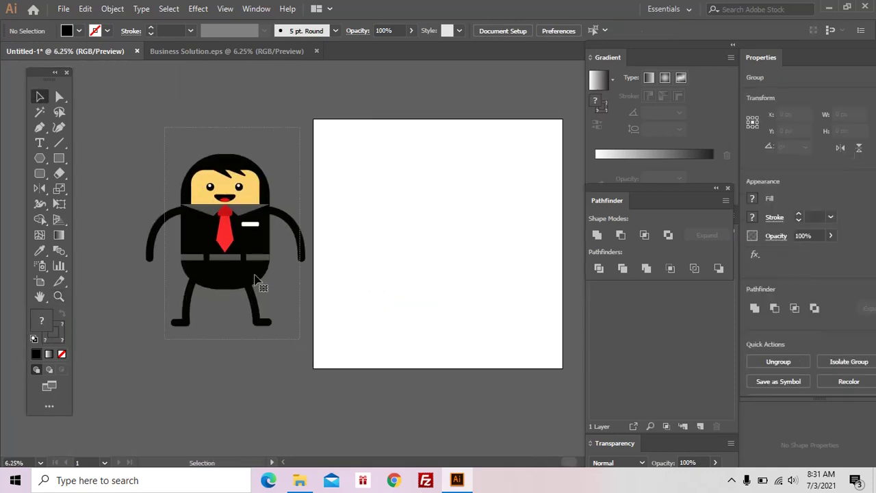
left_click_drag(280, 304, 489, 297)
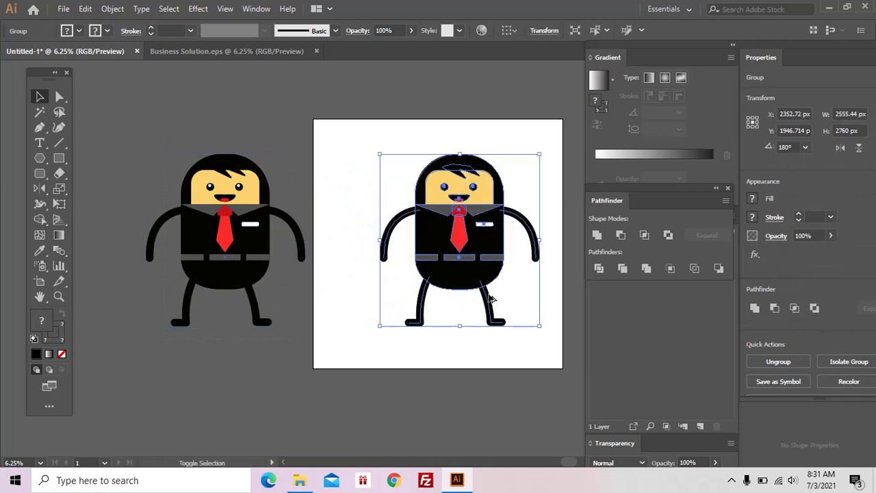
key("ctrl+shift+a")
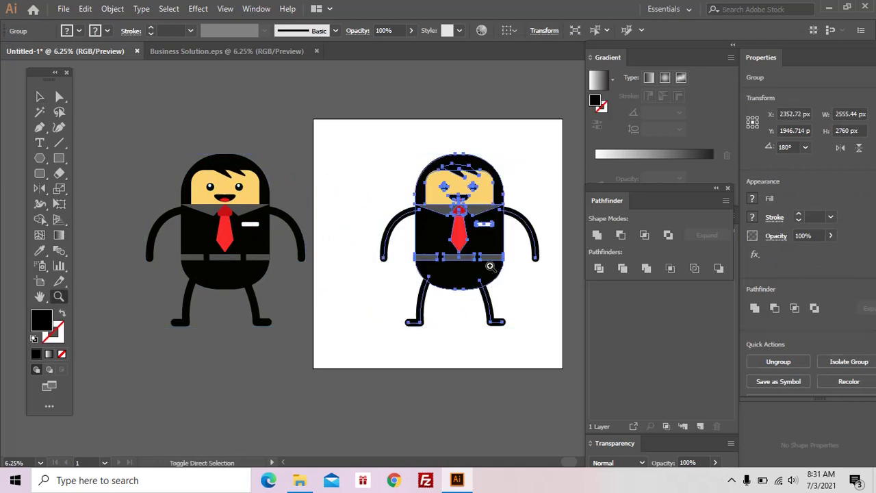
scroll(486, 274, "up", 1)
left_click_drag(485, 274, 481, 290)
key("a")
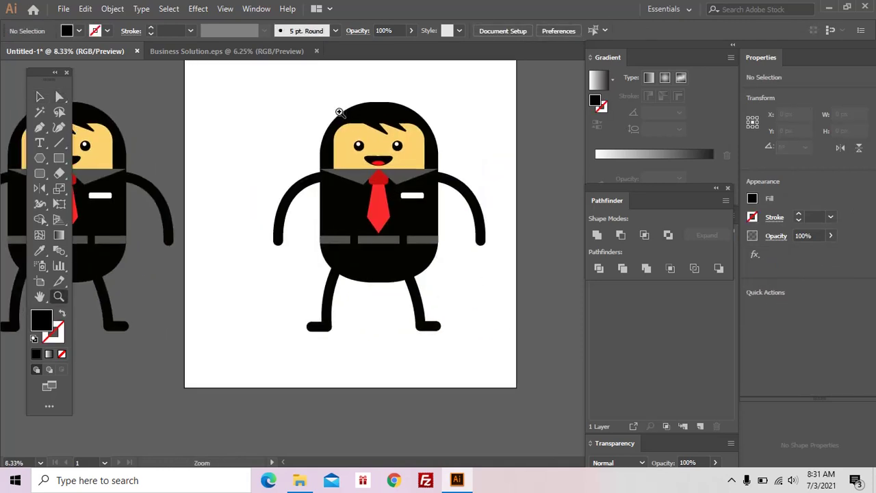
scroll(378, 161, "up", 5)
Shift the copy's eyes, mouth, tongue and hair strands left across his face
left_click(465, 336)
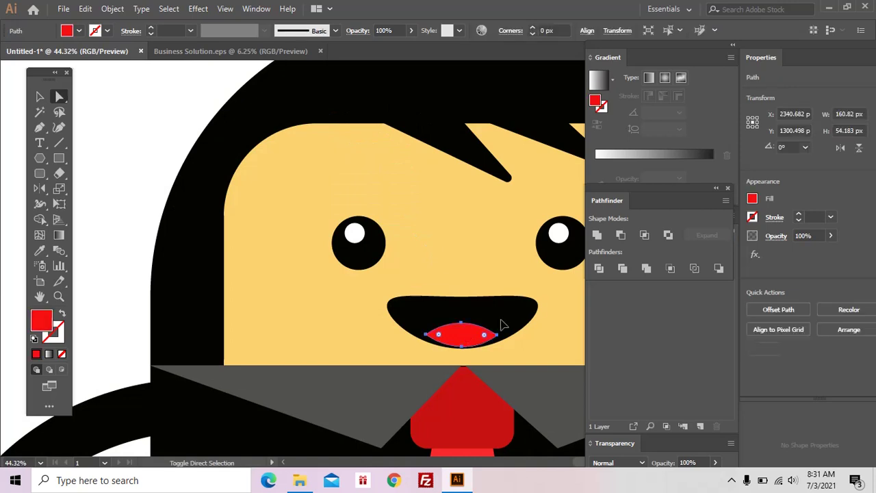
left_click(500, 324, "shift")
left_click(336, 244, "shift")
scroll(394, 265, "right", 3)
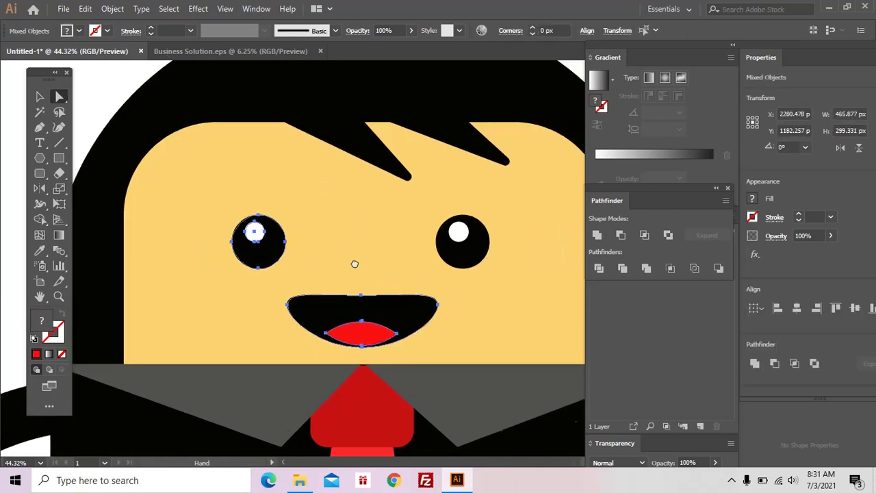
mouse_move(479, 255)
left_mouse_down()
mouse_move(427, 255)
mouse_move(443, 253)
left_mouse_up()
scroll(445, 259, "down", 2)
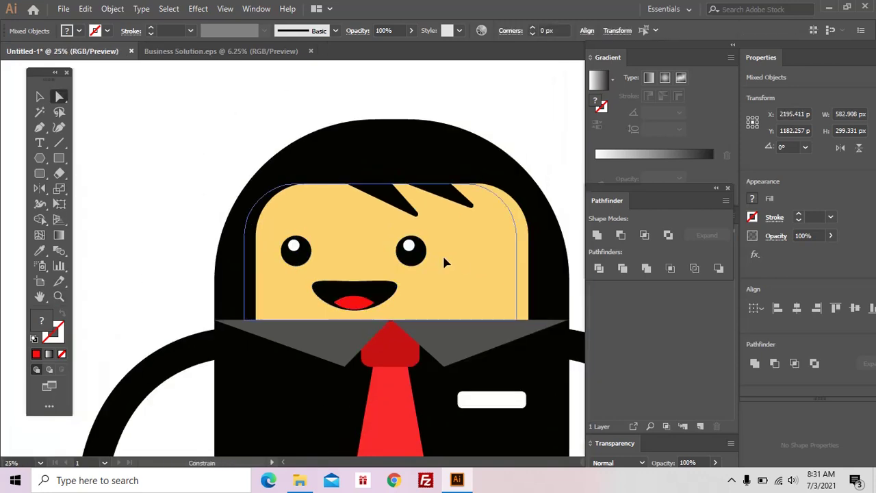
left_click(387, 200)
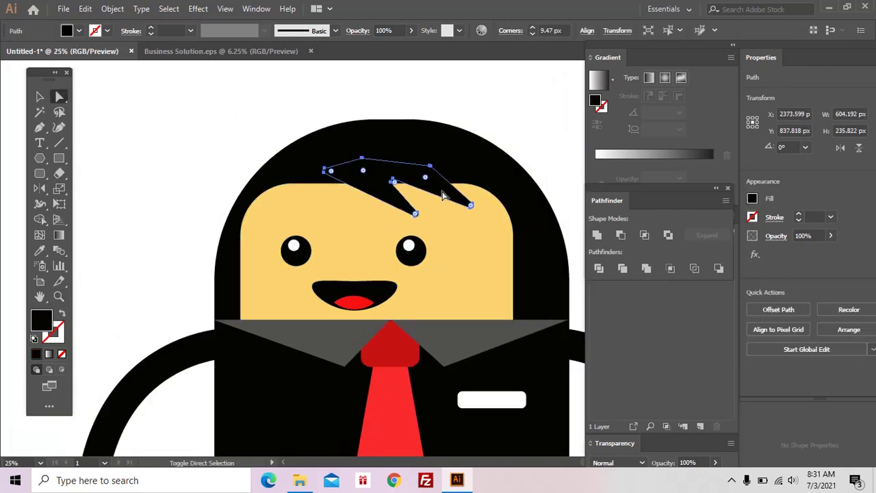
left_click_drag(388, 199, 404, 197)
Zoom out to view the whole artboard, then zoom back in slightly
key("z")
left_click(441, 252, "alt")
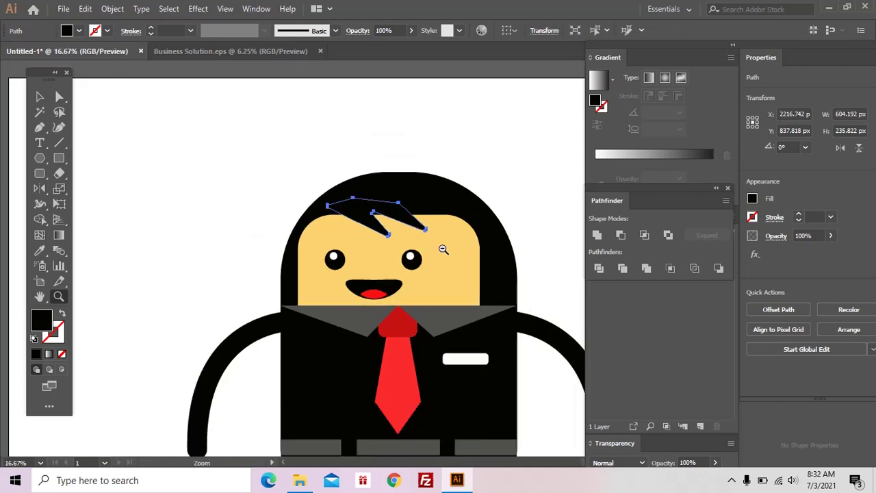
left_click(447, 286, "alt")
left_click(317, 222, "alt")
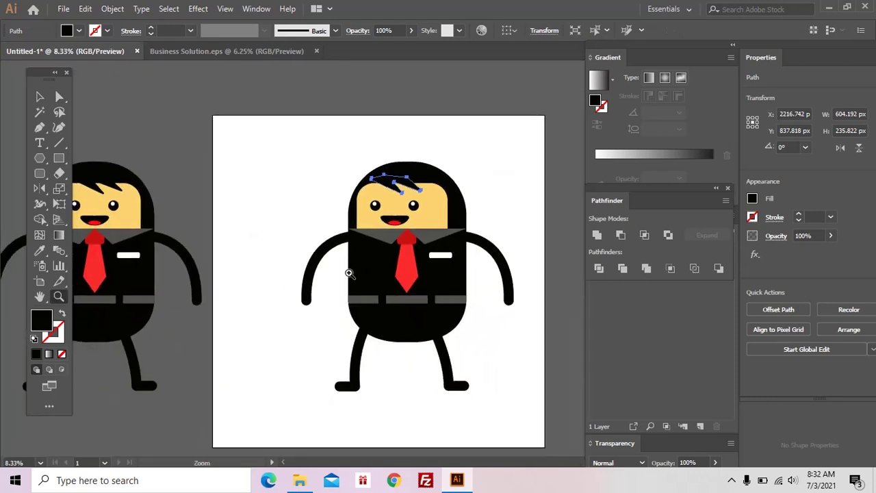
left_click(470, 306, "alt")
left_click(464, 293)
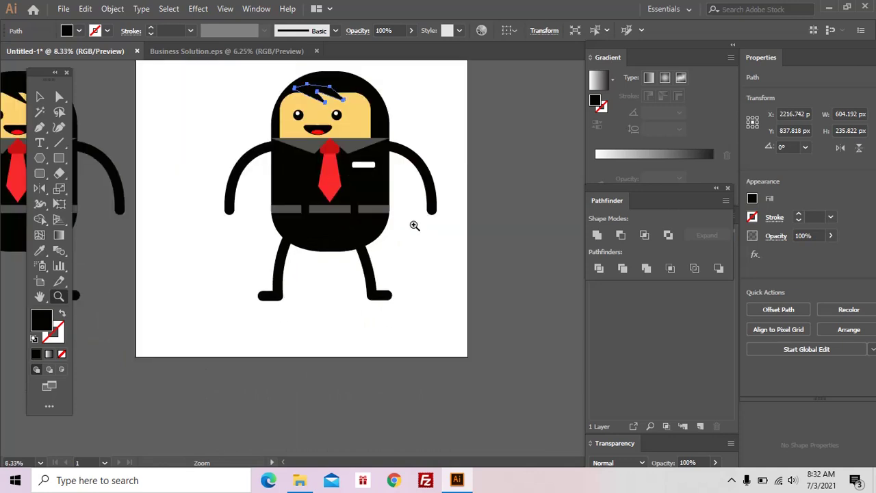
Drag the right arm's end anchor out and upward and adjust its curve handles
key("a")
left_click(451, 266)
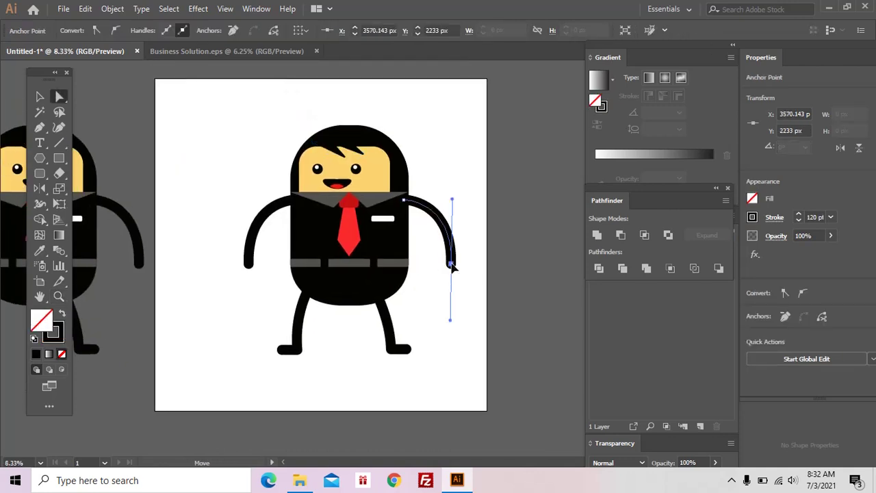
left_click_drag(451, 265, 481, 252)
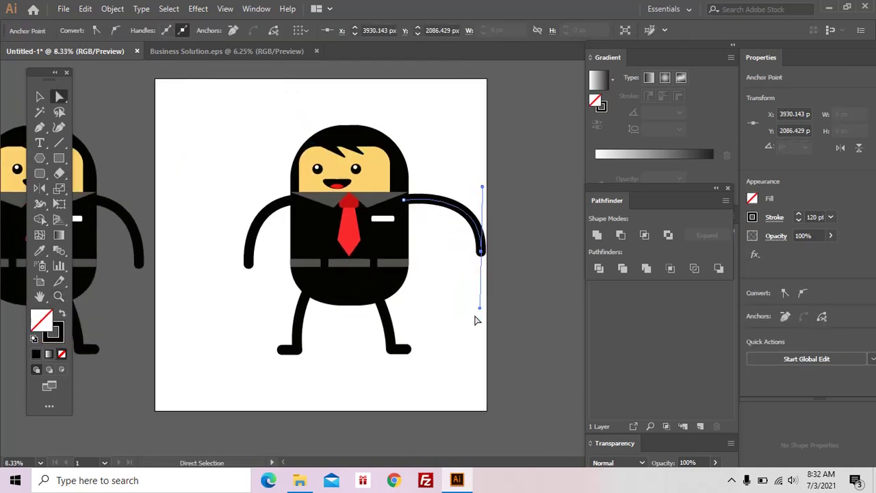
mouse_move(480, 309)
left_mouse_down()
mouse_move(541, 192)
mouse_move(542, 160)
mouse_move(513, 230)
left_mouse_up()
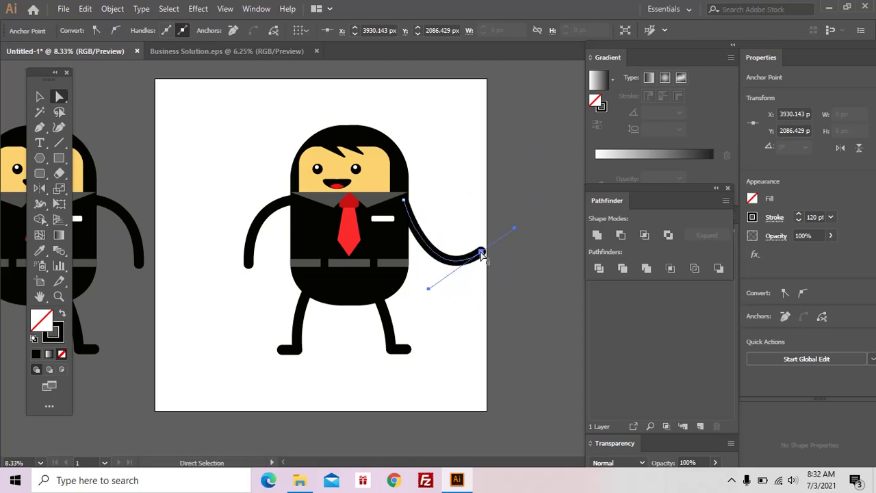
left_click_drag(482, 254, 482, 199)
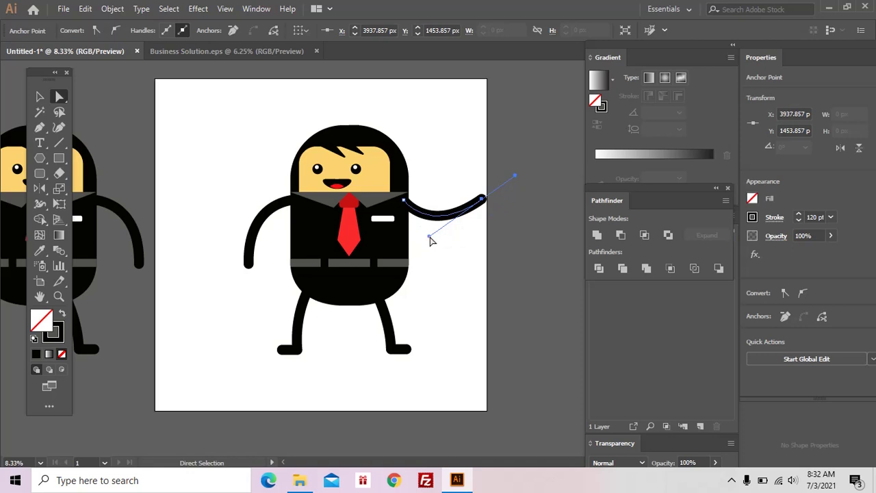
left_click_drag(430, 239, 465, 241)
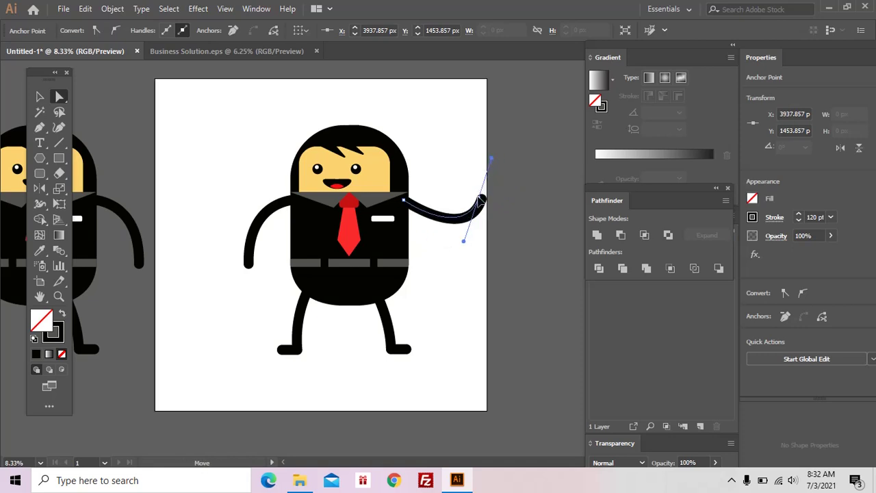
left_click_drag(481, 200, 477, 196)
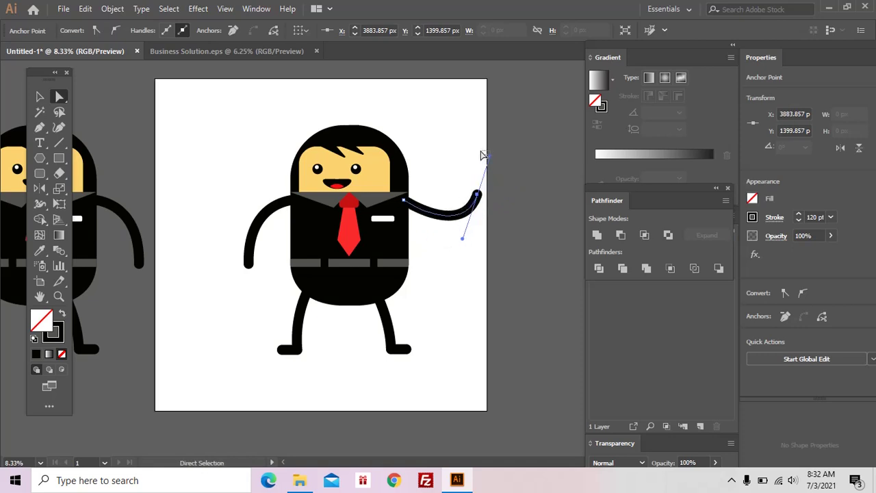
Refine the raised arm's curve, then select the whole copied businessman
left_click(482, 155)
left_click(477, 196)
left_click_drag(462, 240, 462, 250)
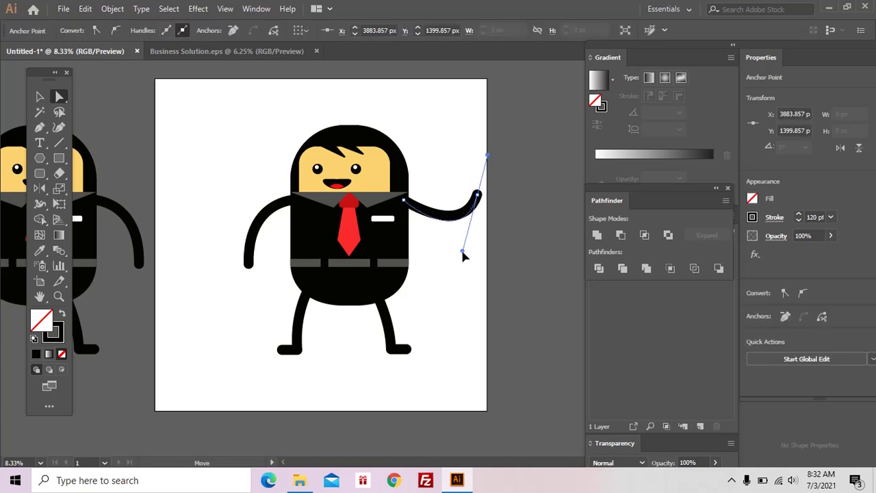
left_click(404, 205)
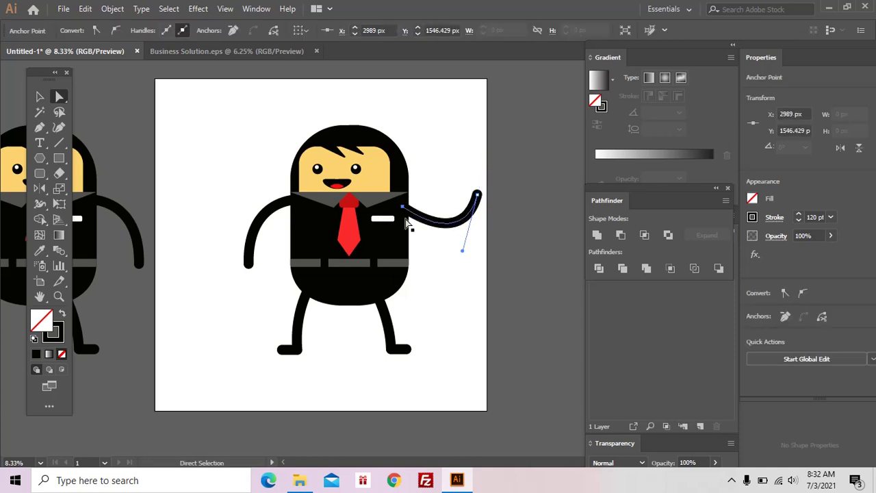
left_click(384, 336)
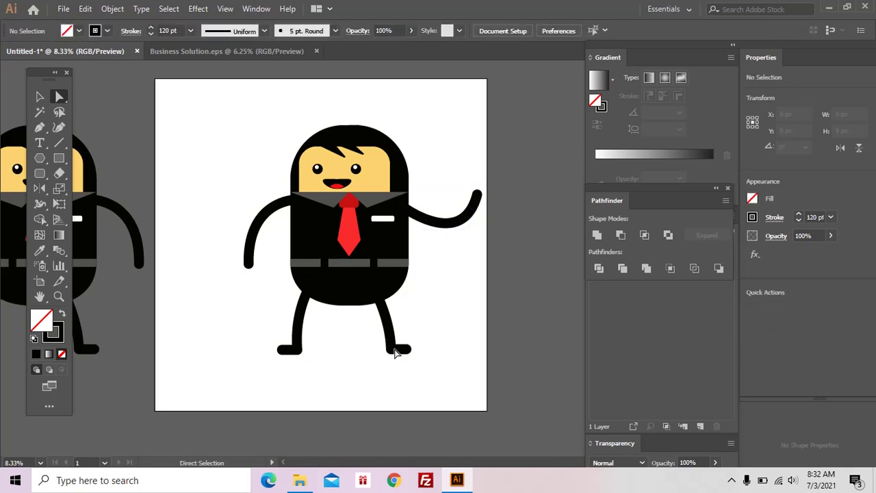
left_click(403, 351)
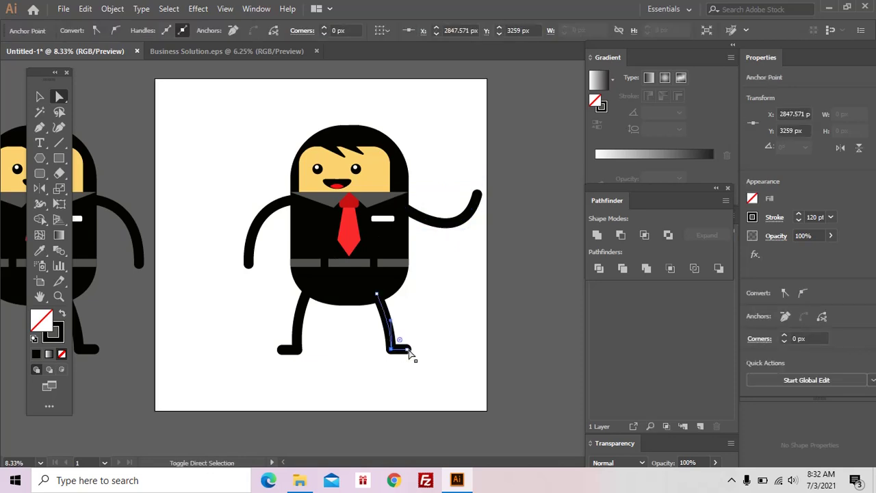
left_click(423, 353)
key("v")
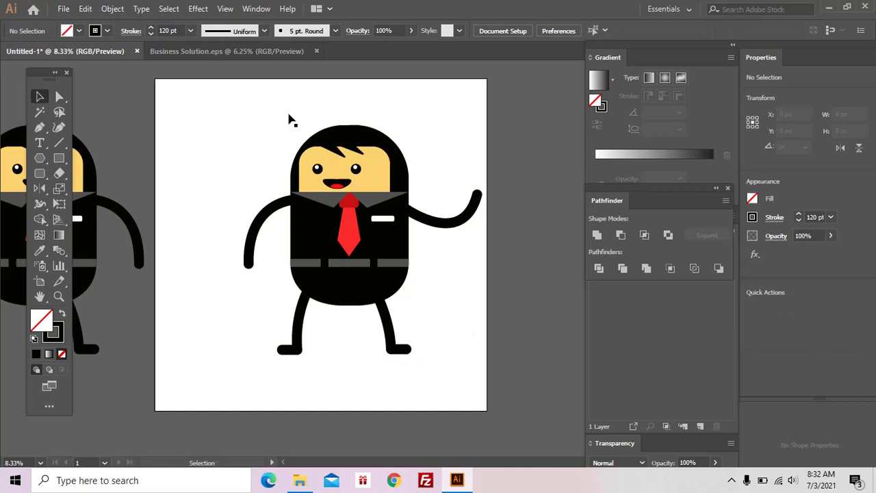
left_click_drag(289, 114, 407, 289)
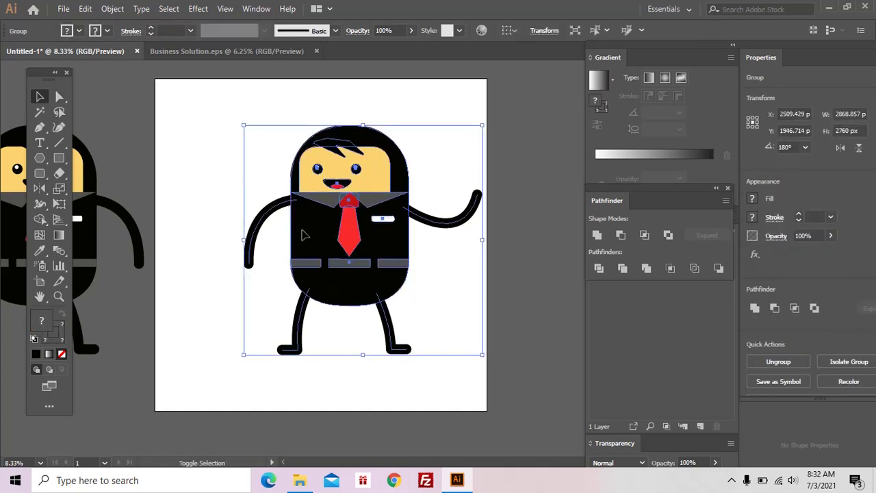
Tilt the second businessman's body group slightly clockwise
key("ctrl")
left_click(258, 222)
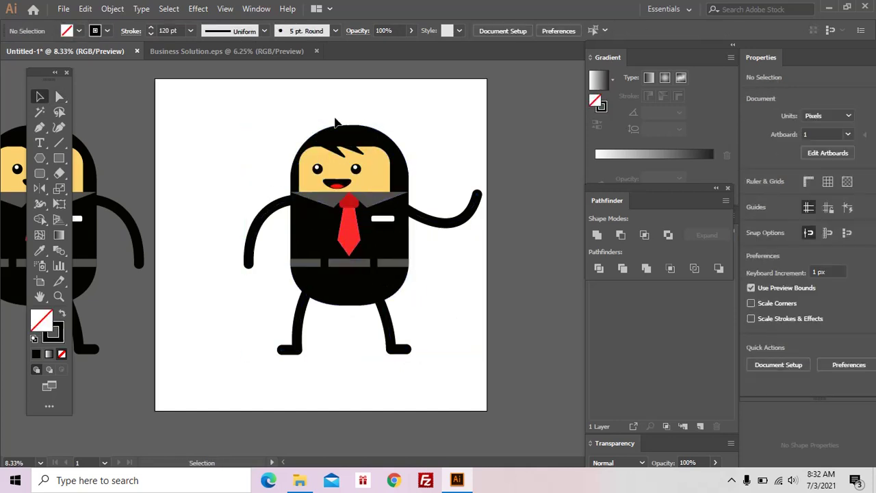
left_click_drag(309, 111, 385, 288)
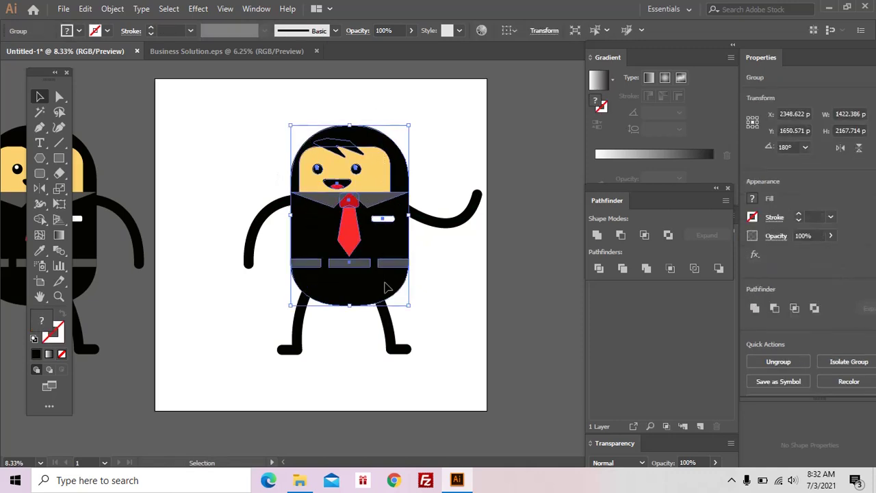
mouse_move(414, 124)
left_mouse_down()
mouse_move(428, 144)
mouse_move(382, 126)
mouse_move(431, 148)
left_mouse_up()
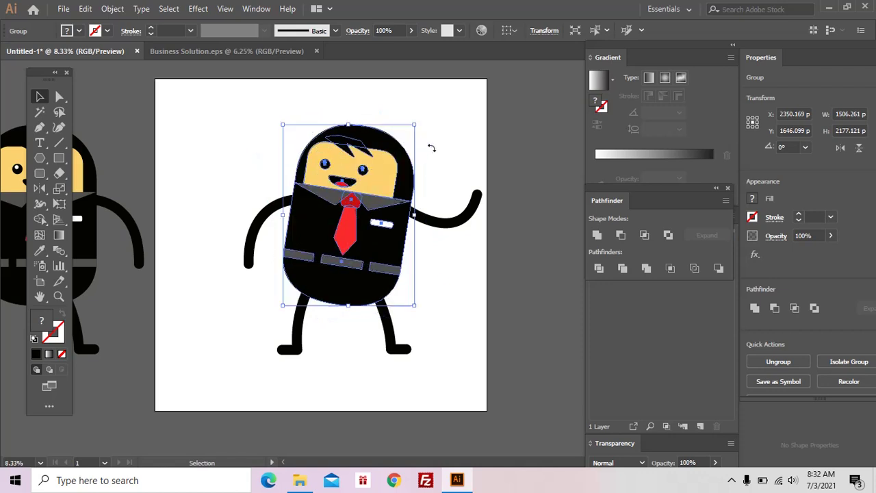
left_click(441, 182)
Drag the leg anchors to stretch the left leg far left and bend the right leg outward
key("a")
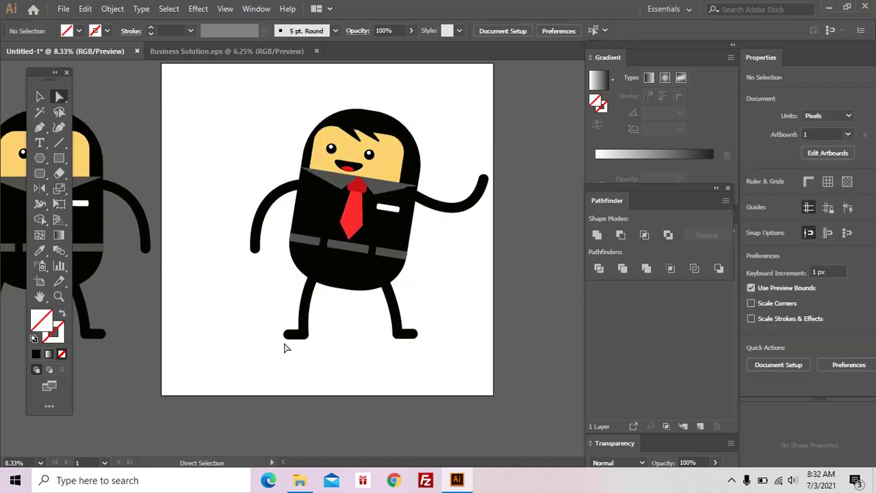
mouse_move(275, 347)
left_mouse_down()
mouse_move(324, 322)
mouse_move(227, 331)
left_mouse_up()
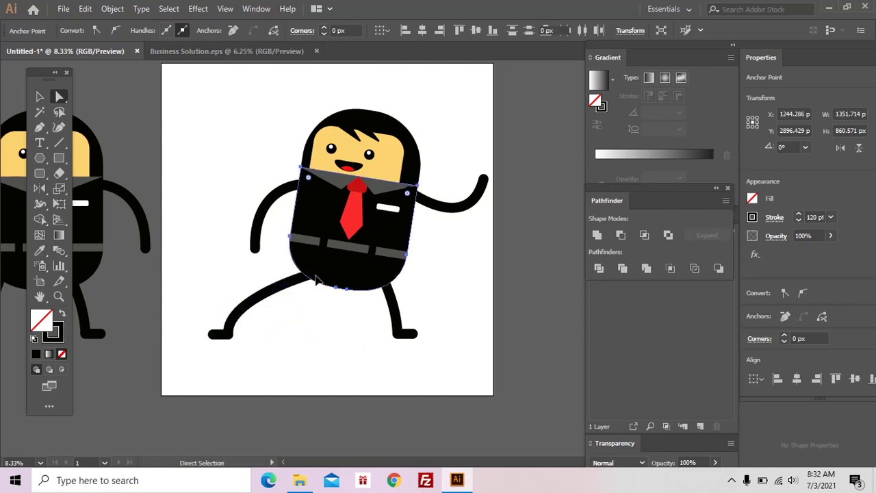
left_click(315, 277)
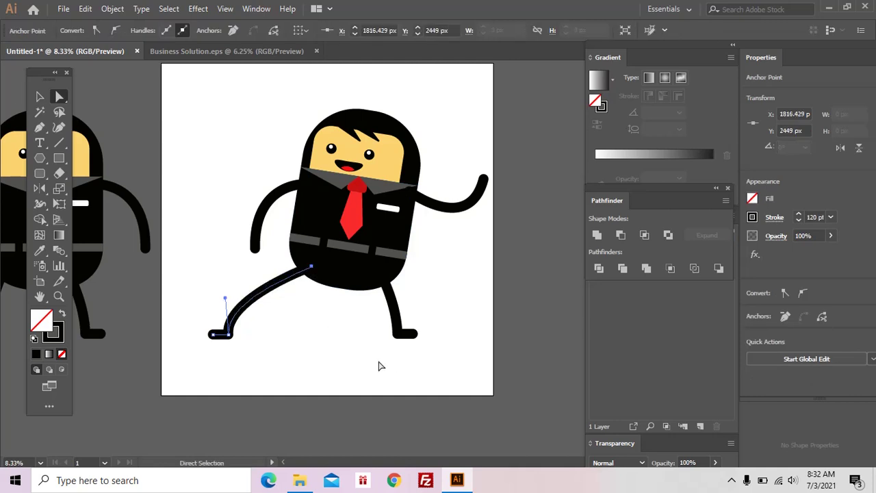
mouse_move(379, 365)
left_mouse_down()
mouse_move(438, 325)
mouse_move(421, 332)
mouse_move(428, 290)
left_mouse_up()
left_click(417, 308)
key("z")
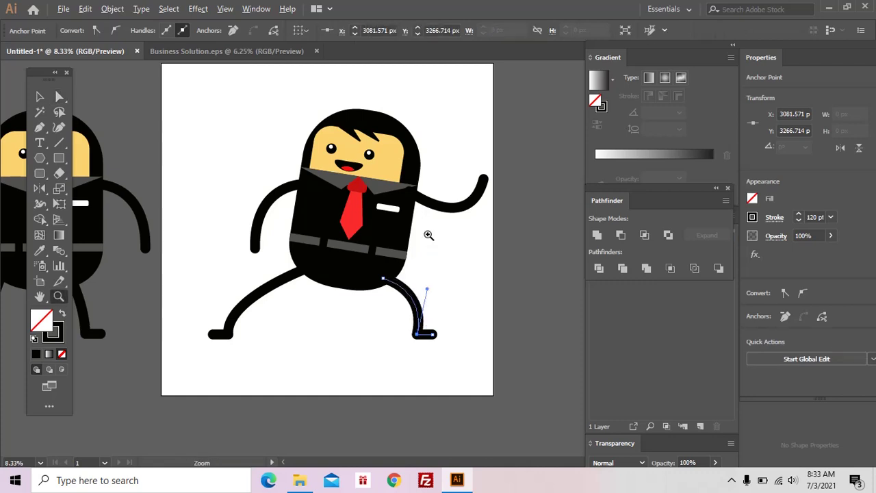
key("ctrl+minus")
left_click(305, 272)
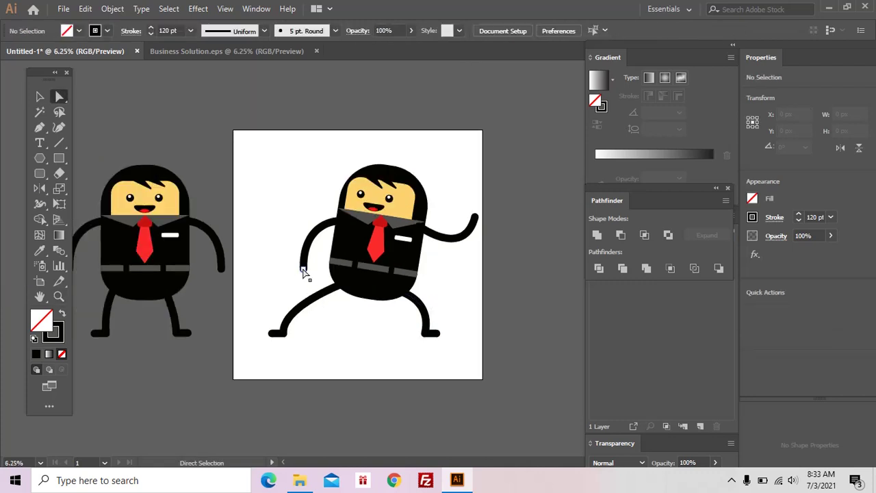
Draw a straight horizontal arm stroke from the shoulder out to the left
left_click(305, 272)
left_click(283, 308)
key("p")
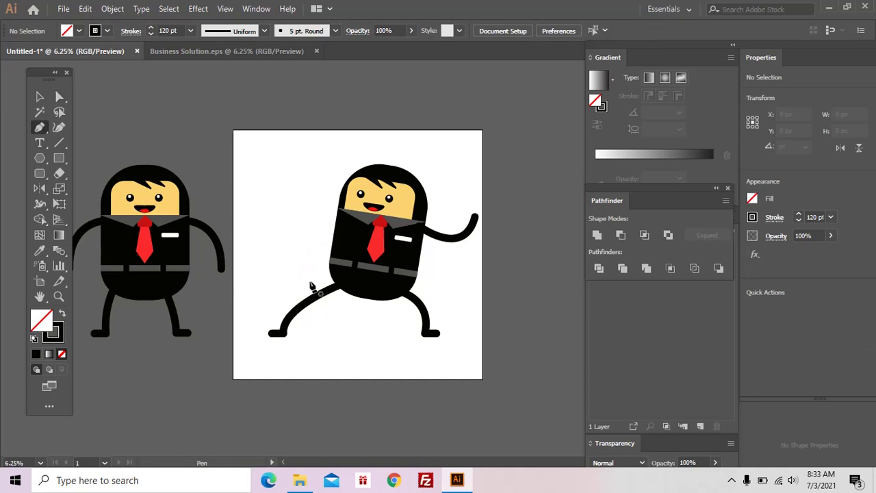
left_click(342, 220)
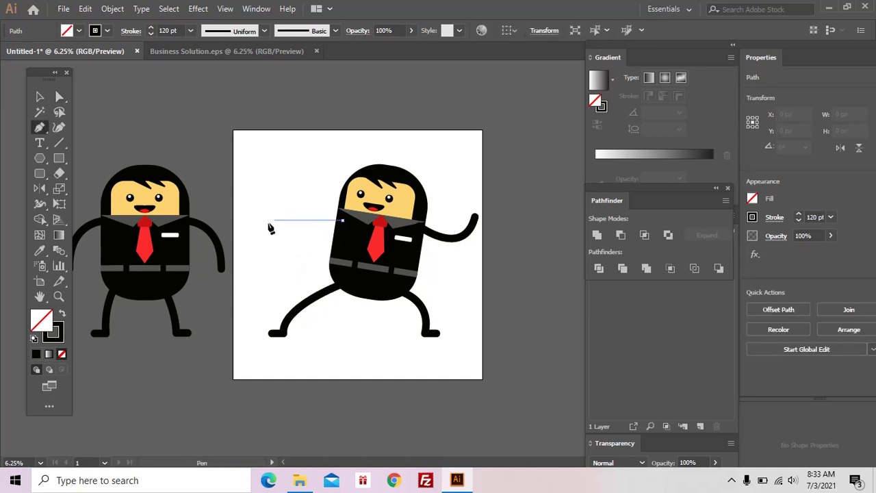
left_click(251, 220)
left_click(275, 228, "ctrl")
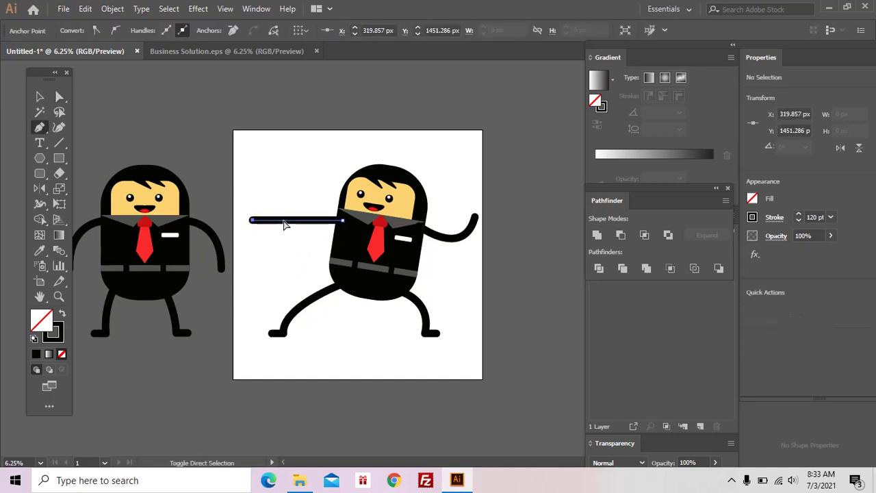
left_click(252, 223)
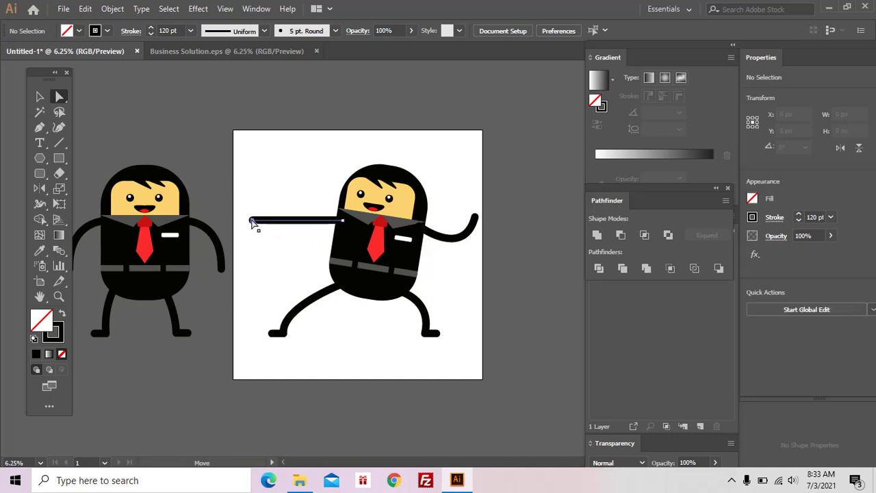
Scale the whole businessman down slightly and move him to the right
key("v")
left_click_drag(242, 148, 458, 334)
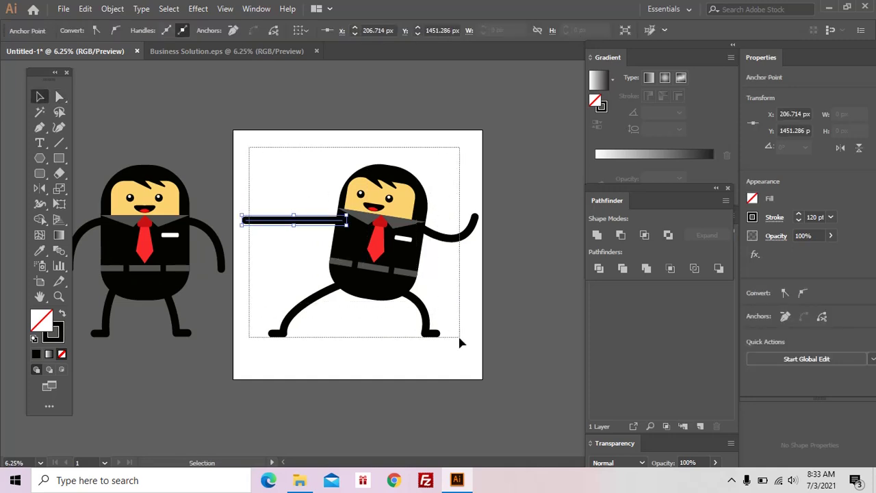
left_click_drag(479, 174, 446, 188)
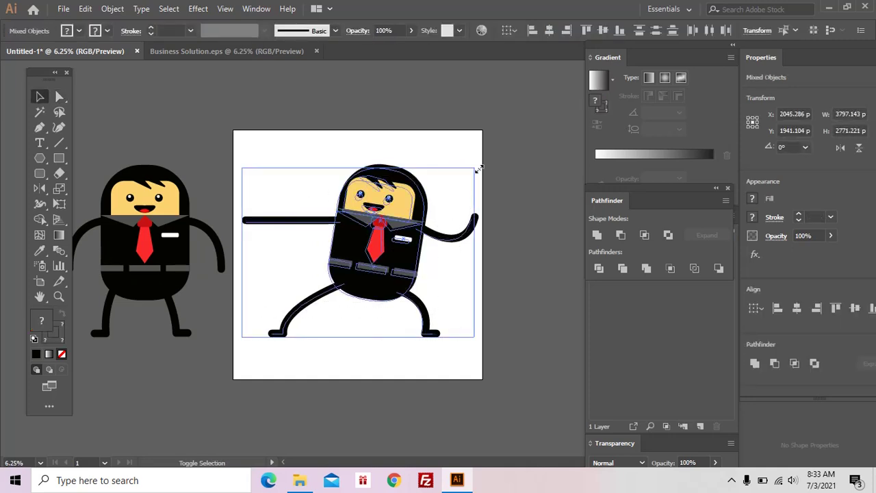
mouse_move(384, 267)
left_mouse_down()
mouse_move(412, 252)
mouse_move(417, 262)
left_mouse_up()
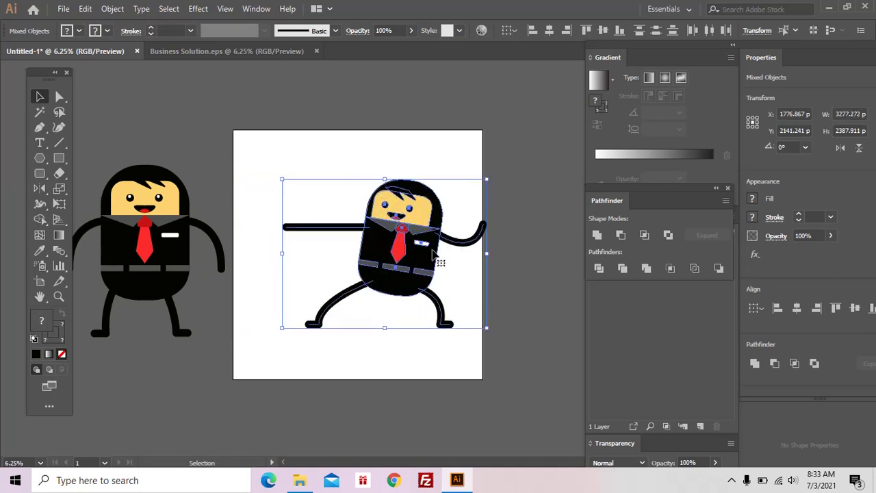
key("ctrl+shift+a")
left_click(417, 262)
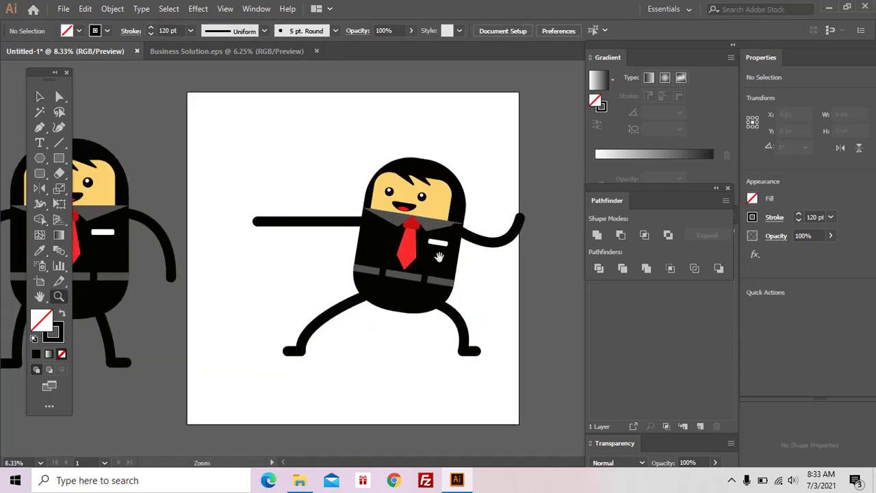
left_click_drag(419, 271, 413, 280)
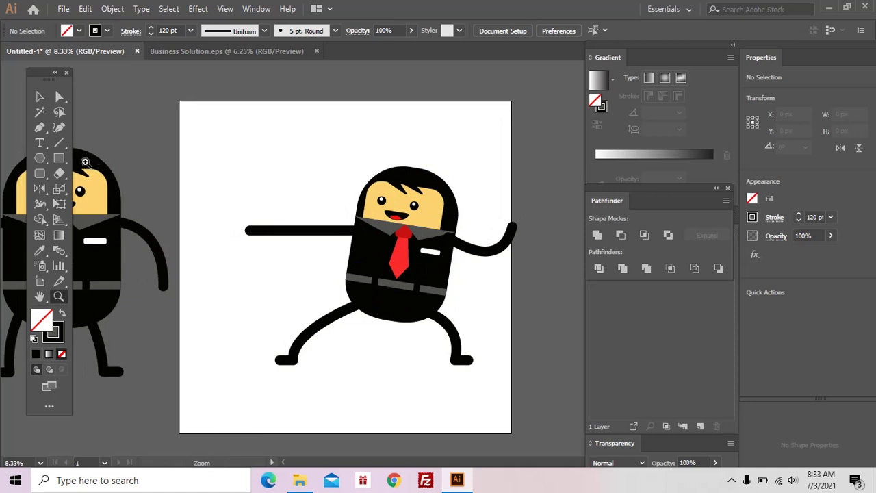
Draw a pill-shaped rounded rectangle above the arm and fill it with the tie's dark red
left_click(63, 162)
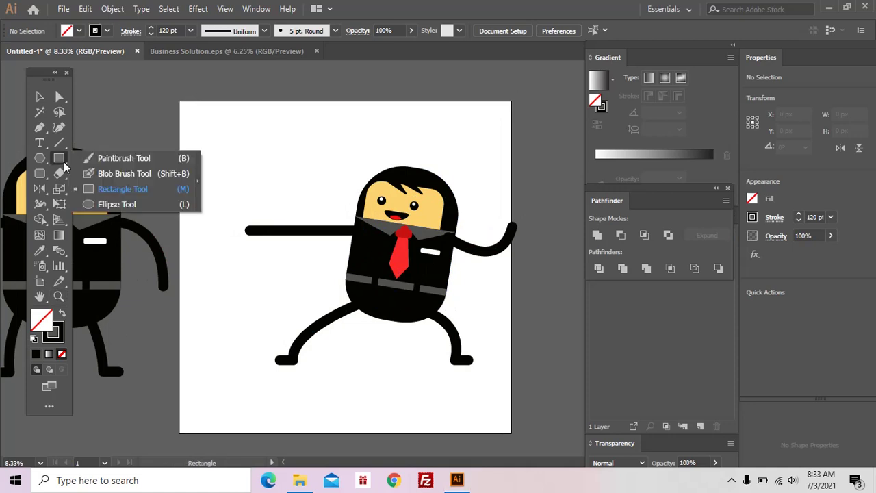
left_click(134, 189)
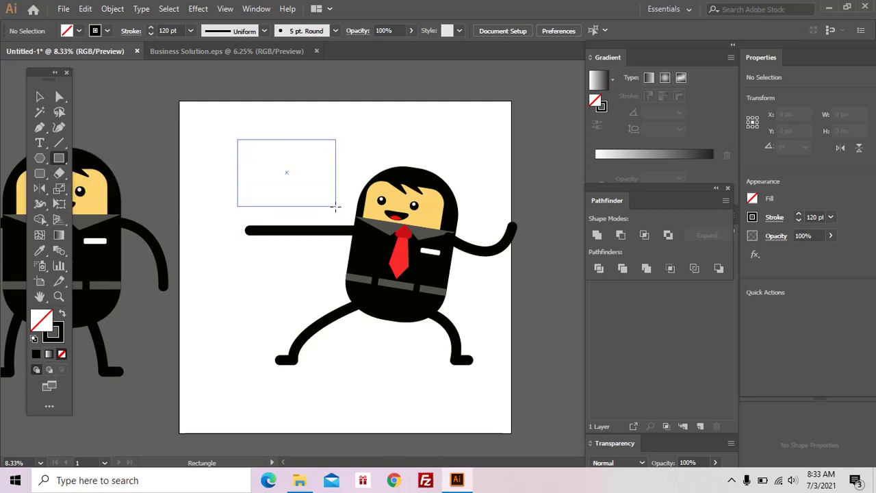
left_click_drag(237, 139, 336, 205)
left_click_drag(325, 148, 275, 158)
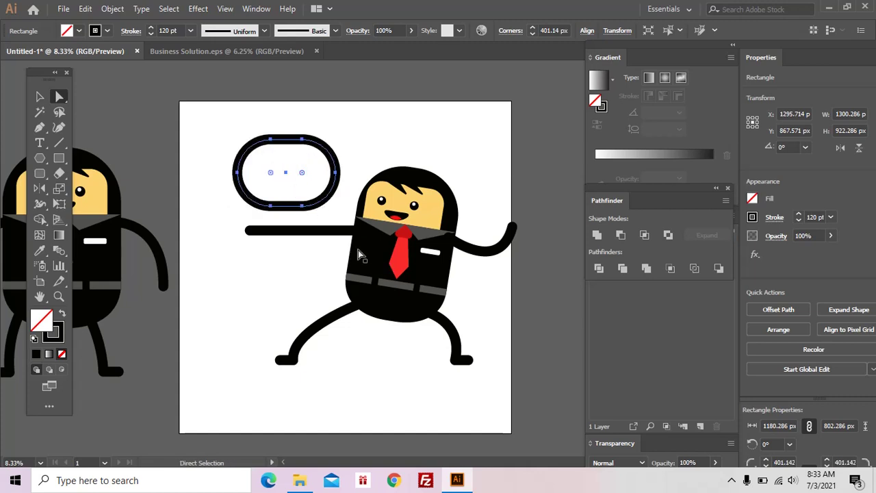
key("i")
left_click(404, 256)
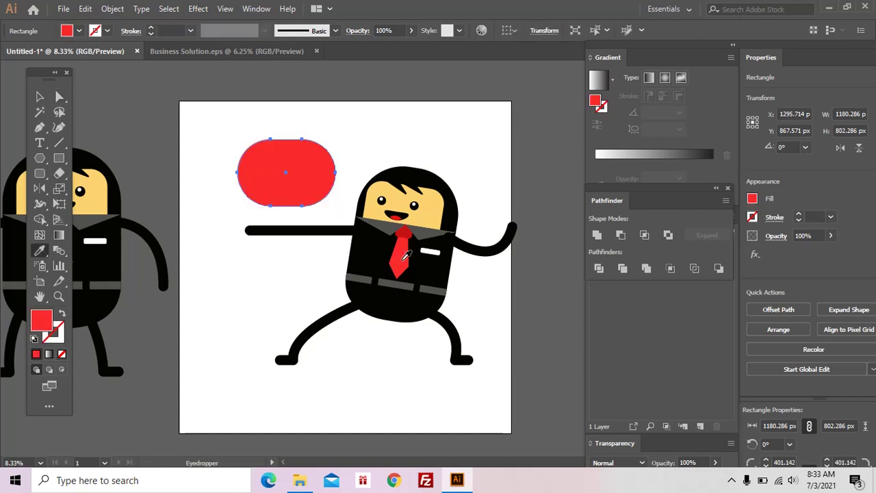
left_click(404, 238)
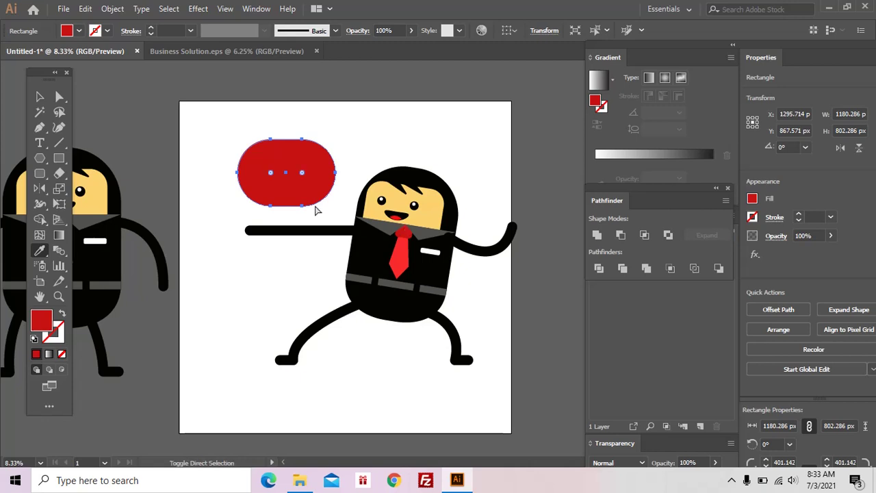
left_click(222, 164, "ctrl")
Draw a rectangle over the pill's left half and select it along with the pill
key("a")
key("m")
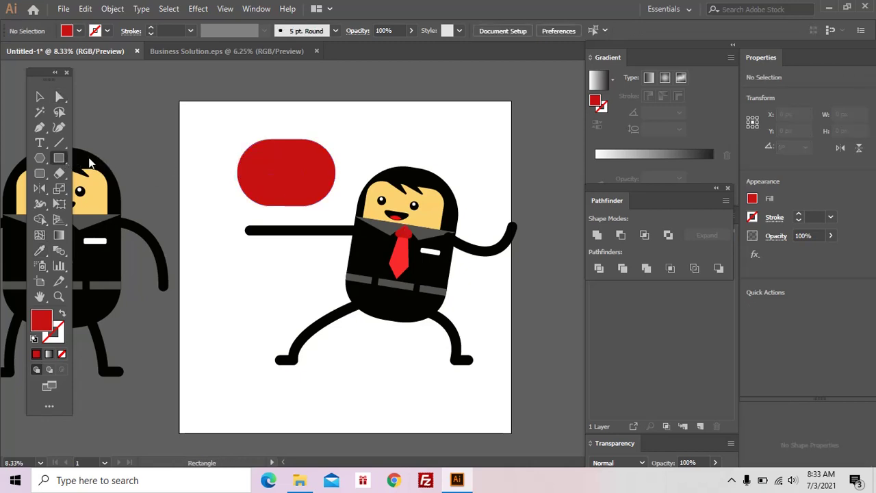
left_click_drag(201, 130, 272, 214)
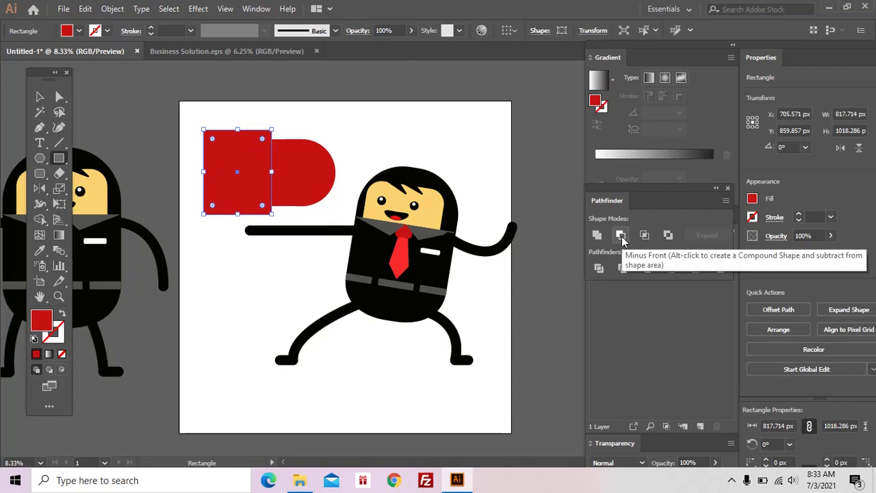
key("a")
left_click(293, 171, "shift")
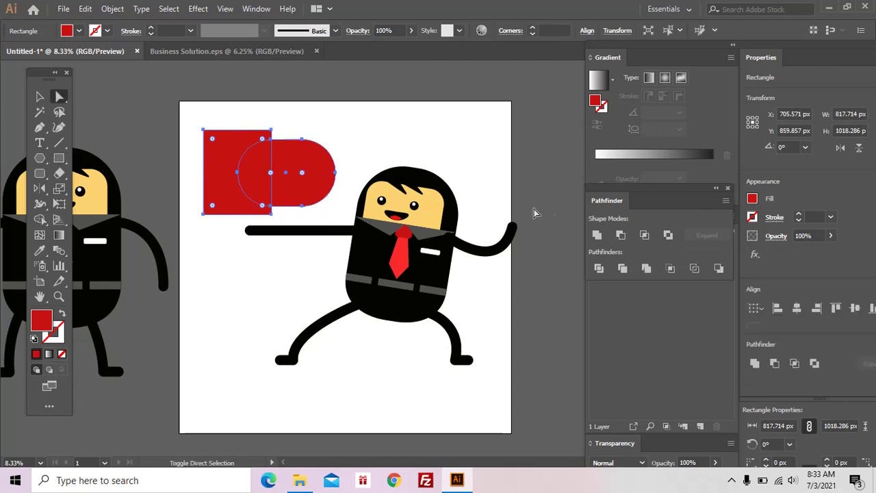
Combine the two red shapes into a D shape with Pathfinder Minus Front
left_click(621, 237)
key("ctrl+plus")
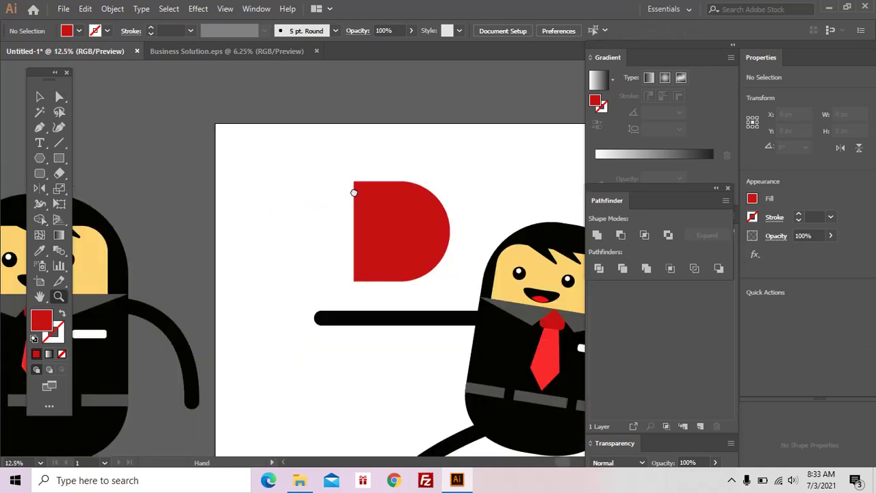
key("a")
mouse_move(307, 148)
left_mouse_down()
mouse_move(345, 276)
mouse_move(290, 265)
mouse_move(300, 265)
left_mouse_up()
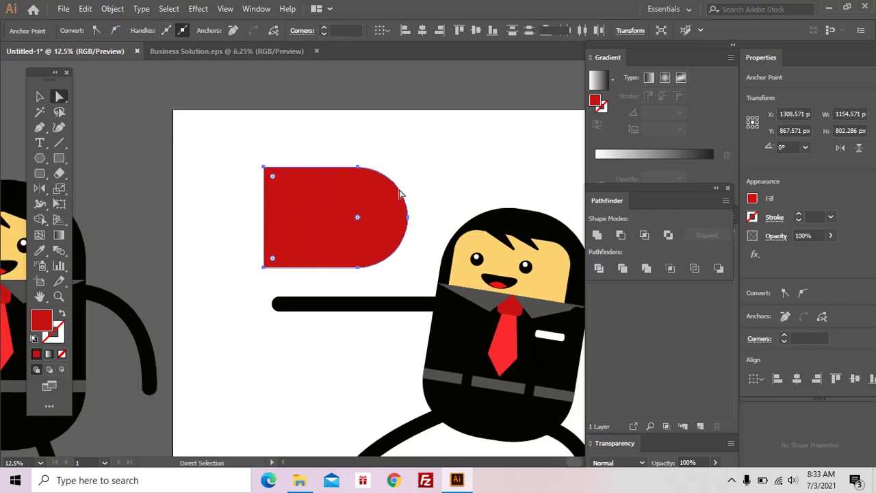
Duplicate the D off to the left and scale the copy down small
left_click(432, 170)
left_click_drag(385, 217, 245, 217)
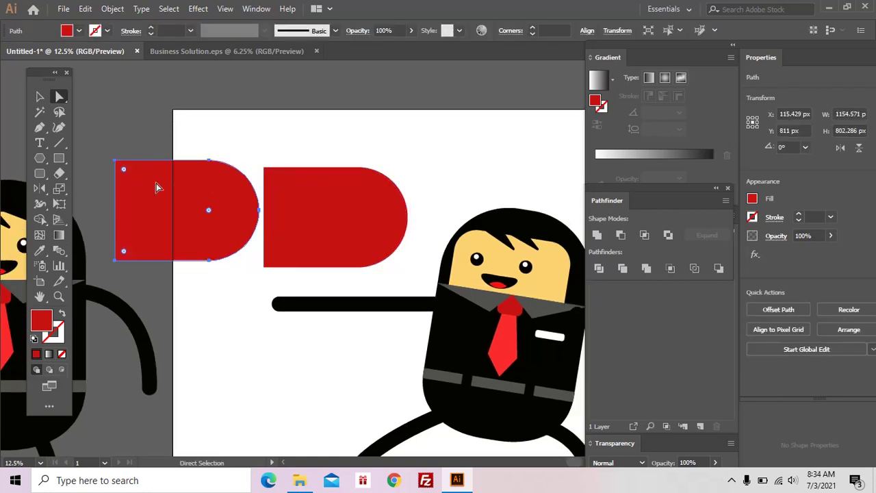
key("v")
left_click(118, 159, "shift")
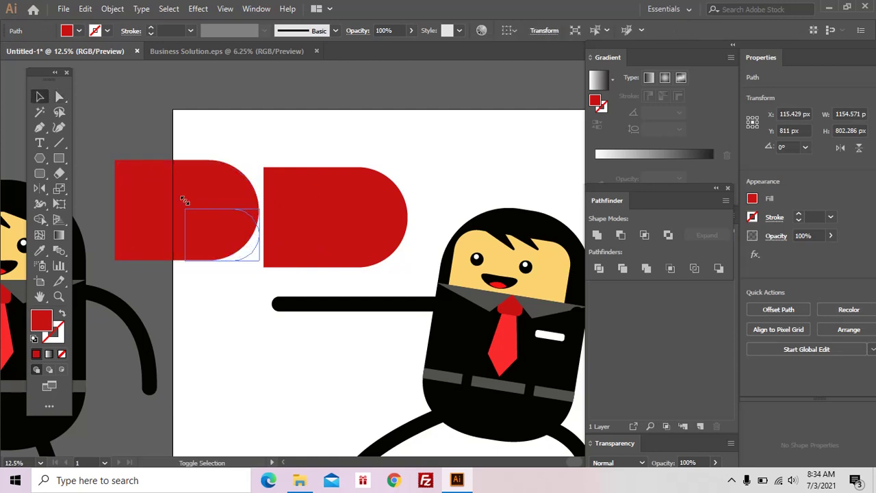
left_click_drag(183, 200, 210, 226)
left_click_drag(245, 249, 241, 234)
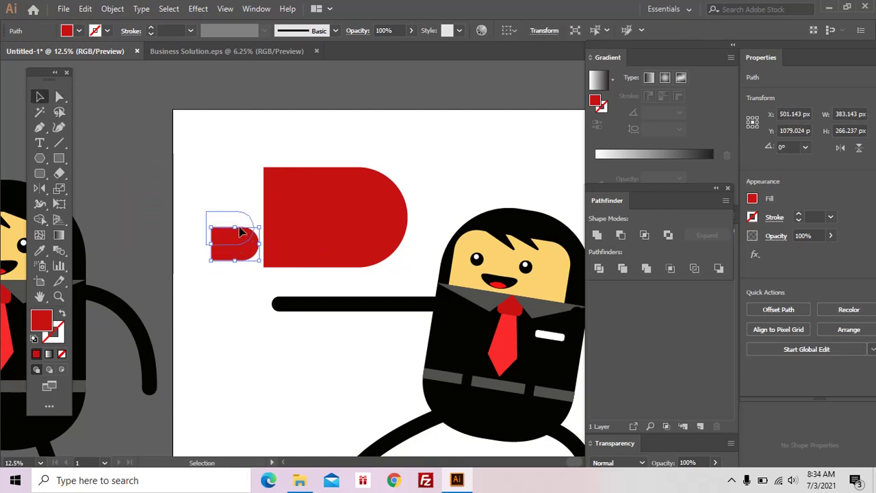
Stretch the small copy's anchors into a bar reaching inside the big D
key("a")
left_click_drag(231, 200, 255, 252)
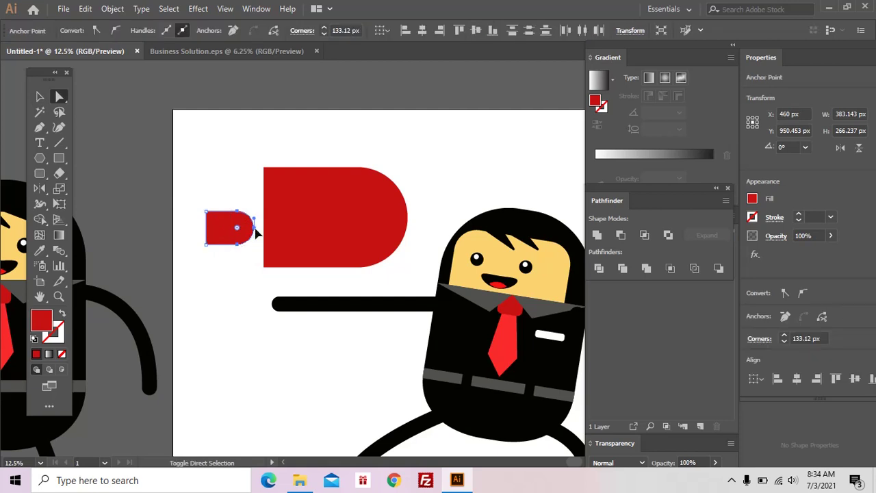
left_click_drag(241, 249, 334, 235)
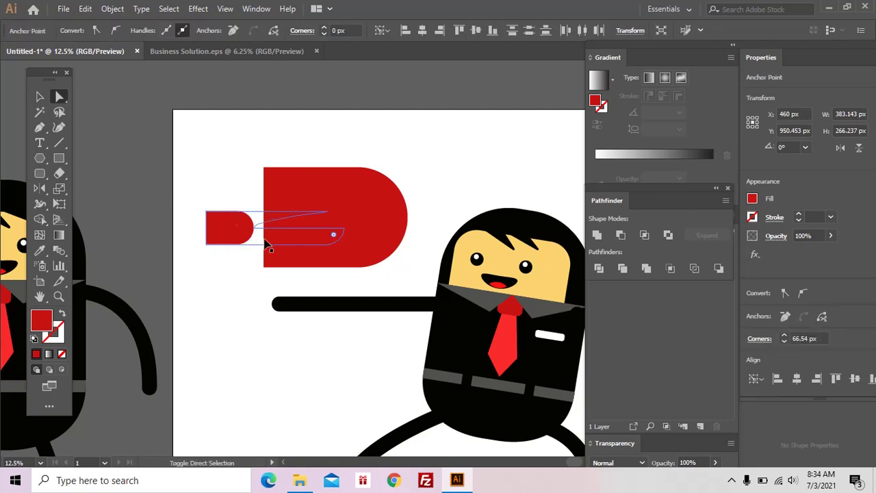
key("ctrl+z")
mouse_move(230, 204)
left_mouse_down()
mouse_move(260, 252)
mouse_move(256, 236)
mouse_move(363, 235)
mouse_move(347, 226)
left_mouse_up()
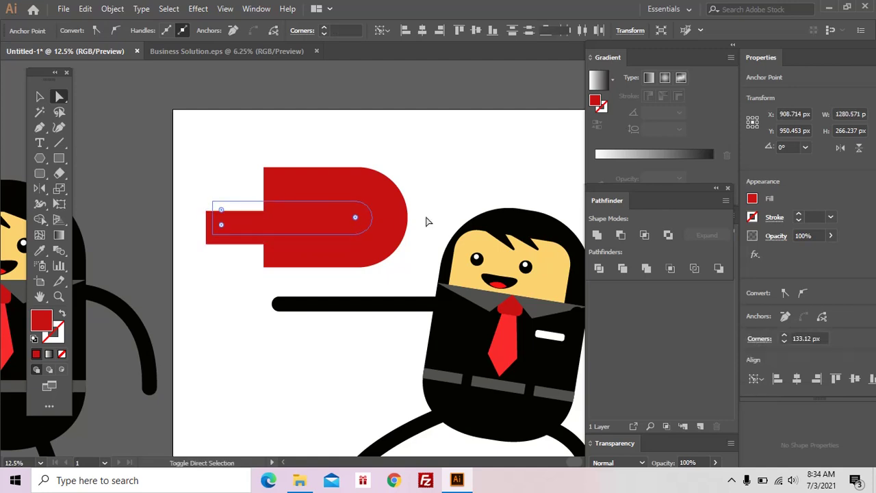
left_click(395, 221, "shift")
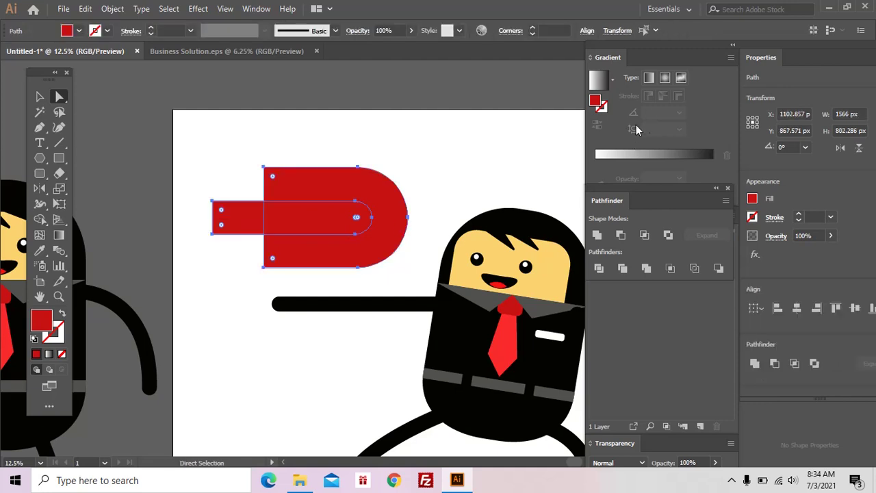
Hide the Pathfinder panel and bring the magnet shapes back into view
key("ctrl+shift+F9")
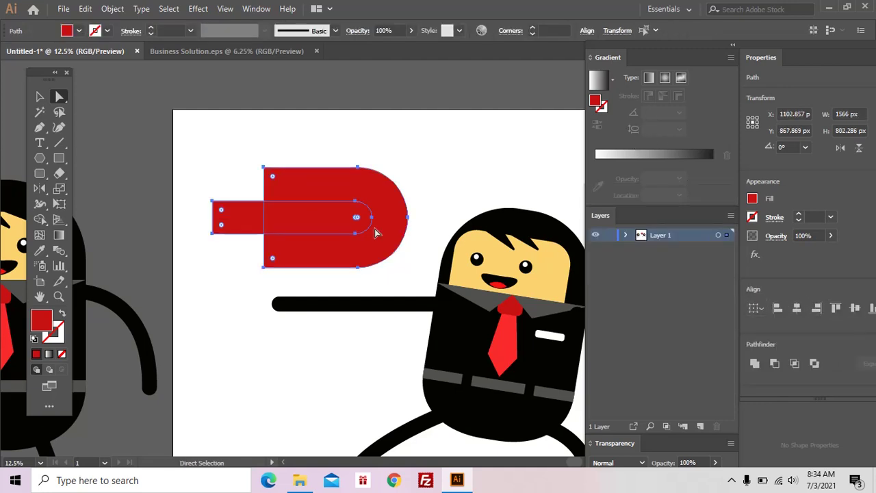
scroll(395, 224, "down", 1)
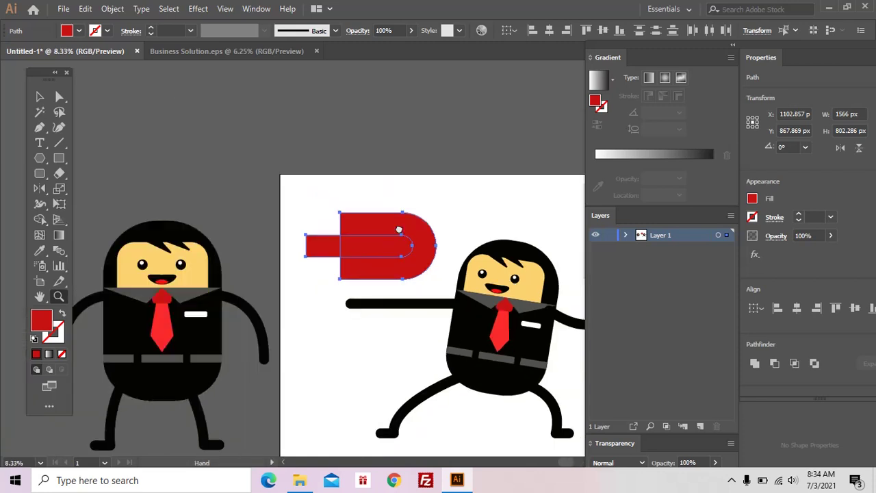
scroll(395, 226, "up", 1)
scroll(400, 231, "up", 1)
left_click_drag(404, 234, 310, 163)
Reselect the D and check the horizontal bar's anchor points
key("a")
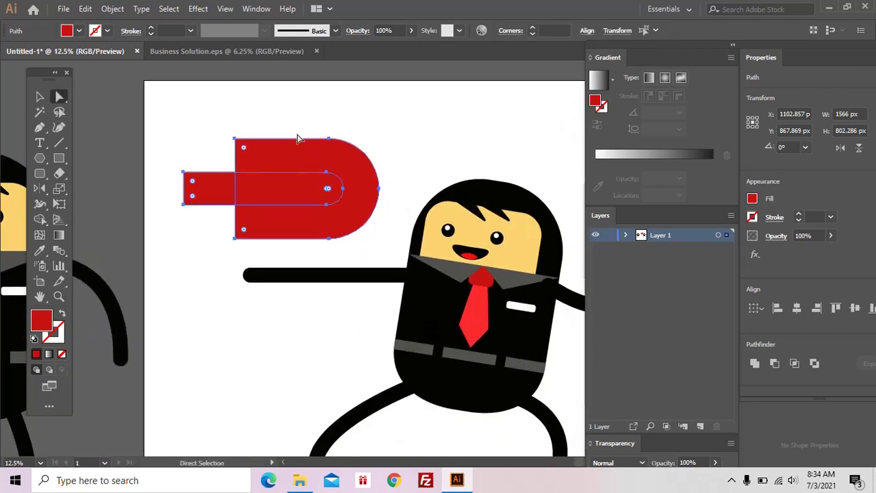
left_click(195, 131)
left_click(261, 186)
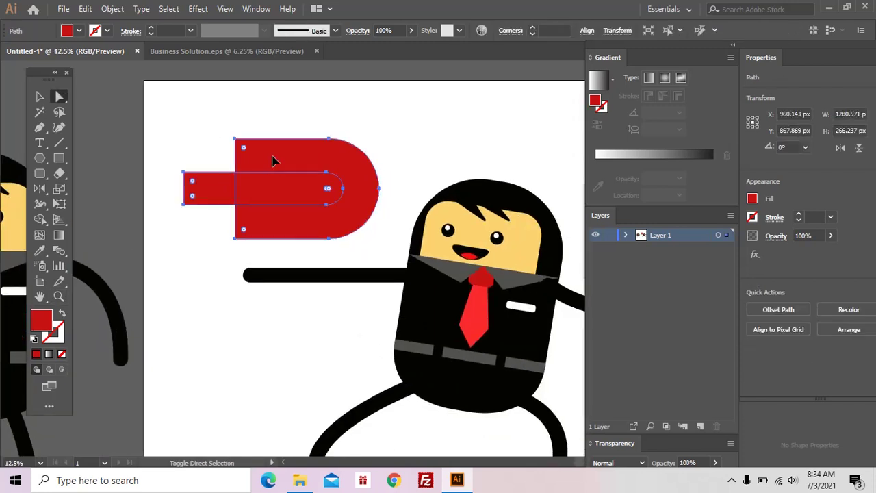
left_click_drag(329, 171, 318, 162)
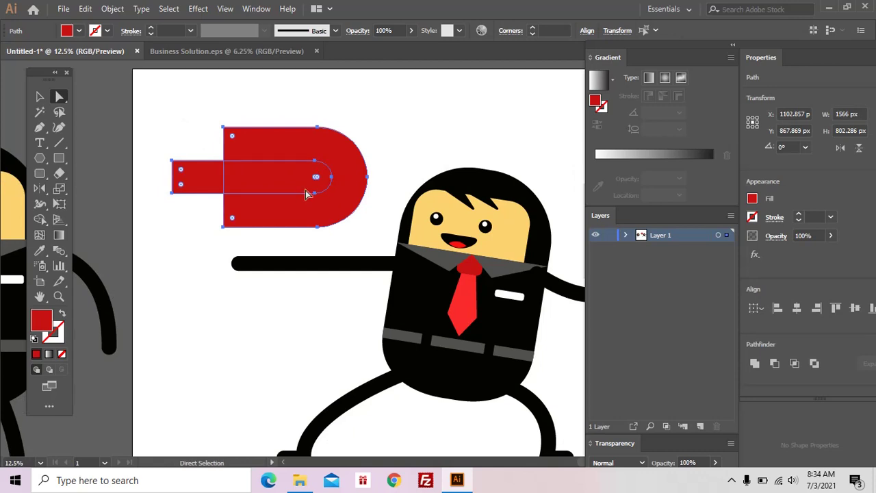
left_click(224, 192)
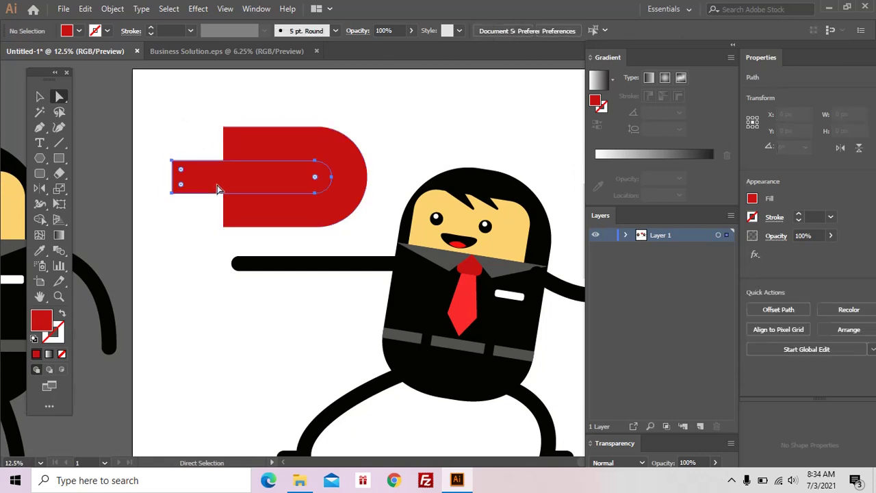
left_click_drag(182, 114, 292, 230)
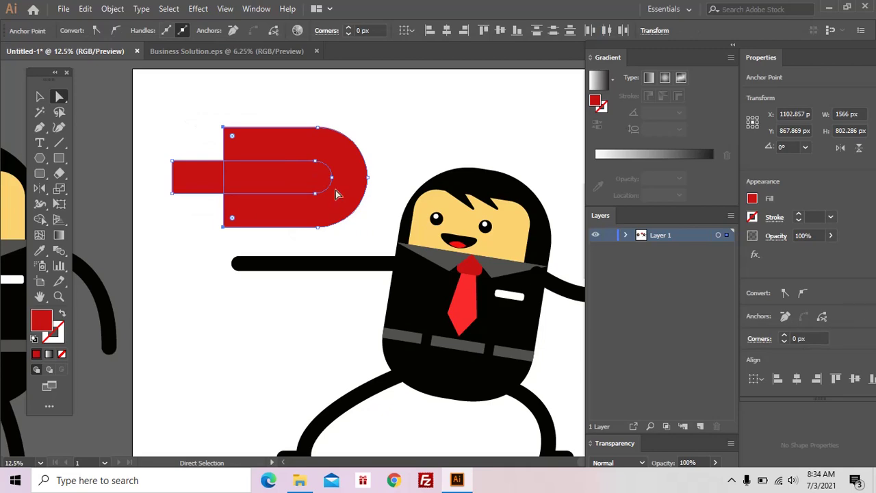
key("ctrl+shift+a")
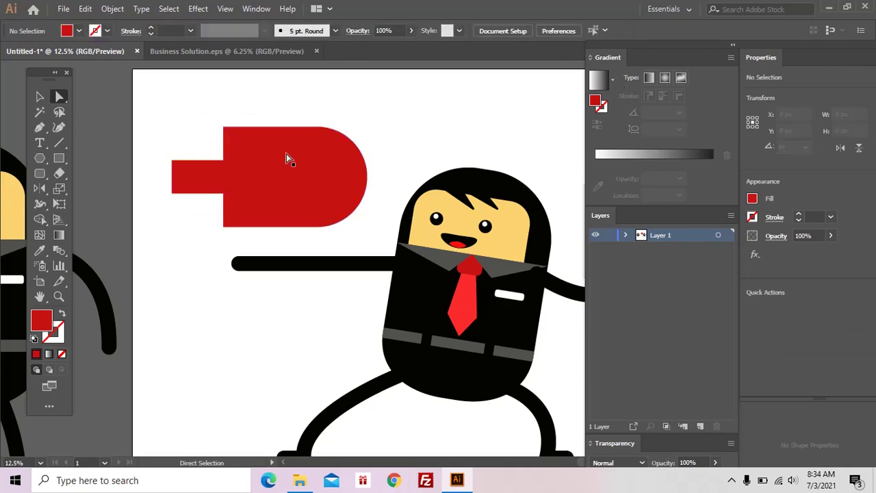
Cut the bar out of the big D using Pathfinder Minus Front
left_click(260, 11)
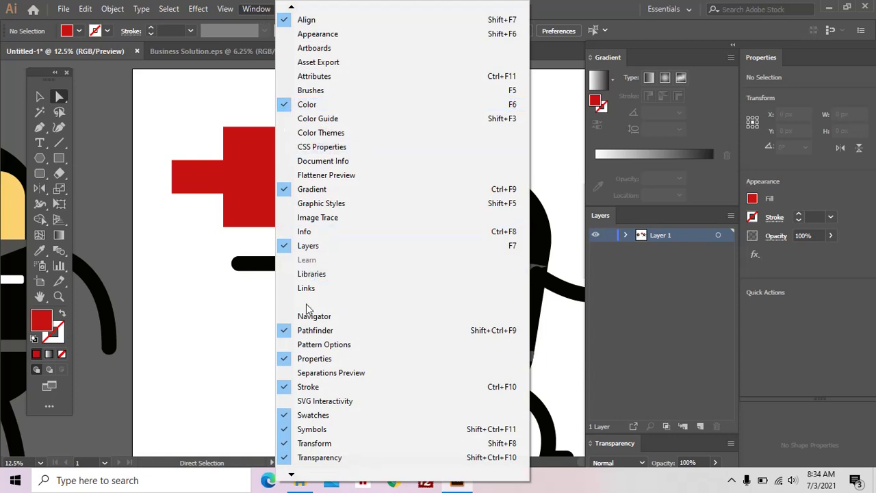
left_click(322, 331)
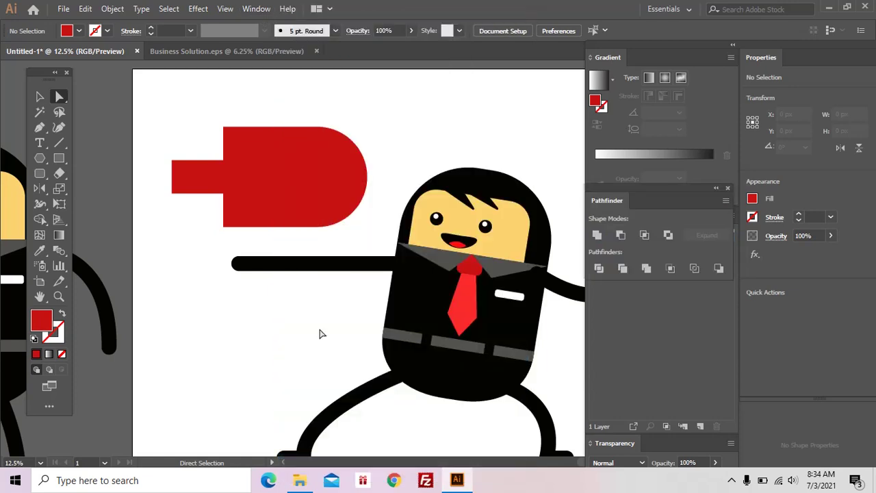
key("v")
left_click_drag(168, 103, 328, 234)
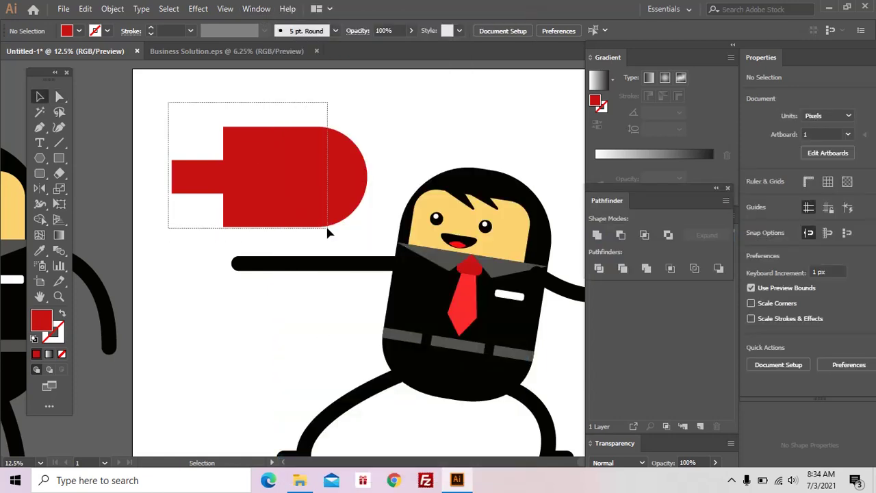
left_click(626, 238)
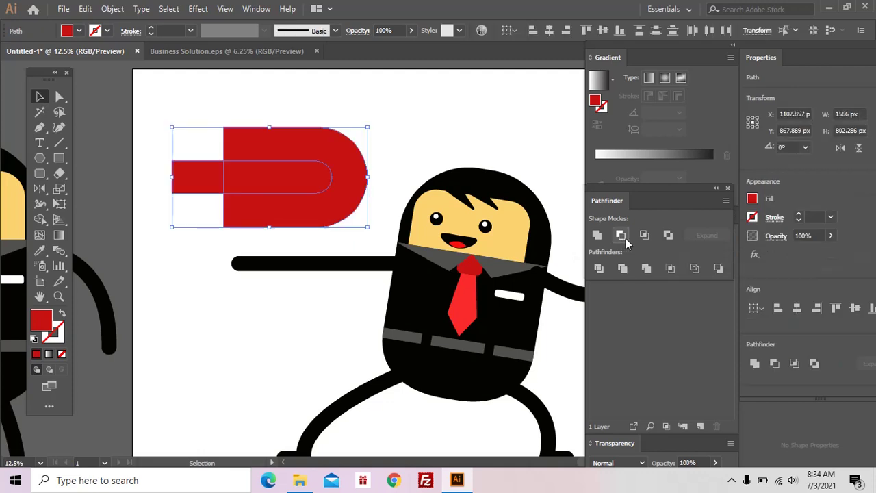
Divide the magnet with a rectangle drawn over its left ends
key("ctrl")
key("a")
left_click(314, 192)
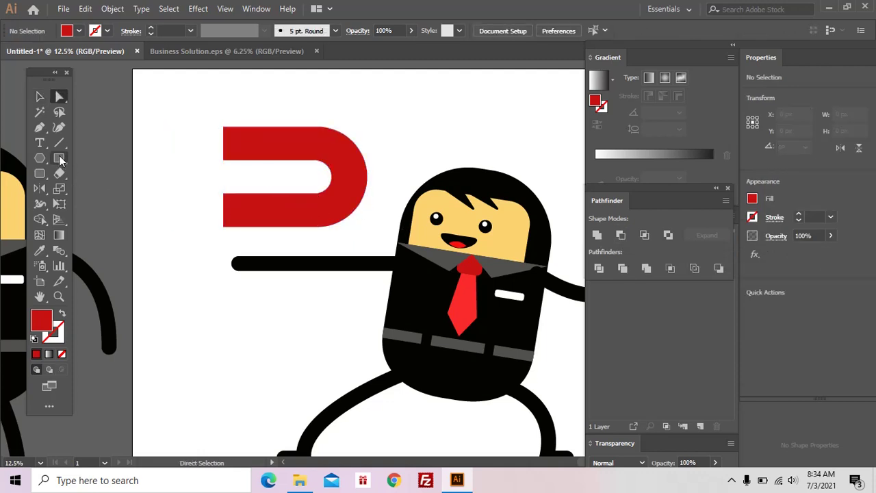
left_click(58, 158)
left_click_drag(194, 100, 255, 241)
left_click(312, 215, "ctrl+shift")
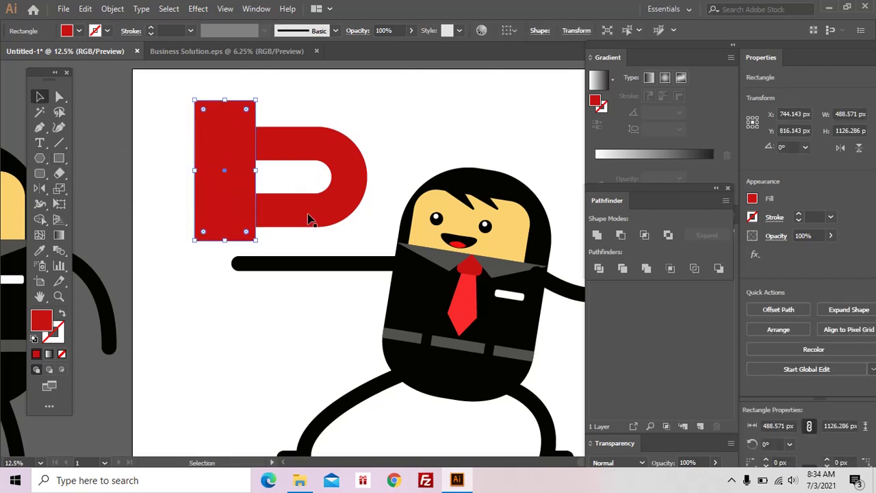
left_click(599, 269)
Delete the leftover left pieces and select the magnet's two arm ends
key("a")
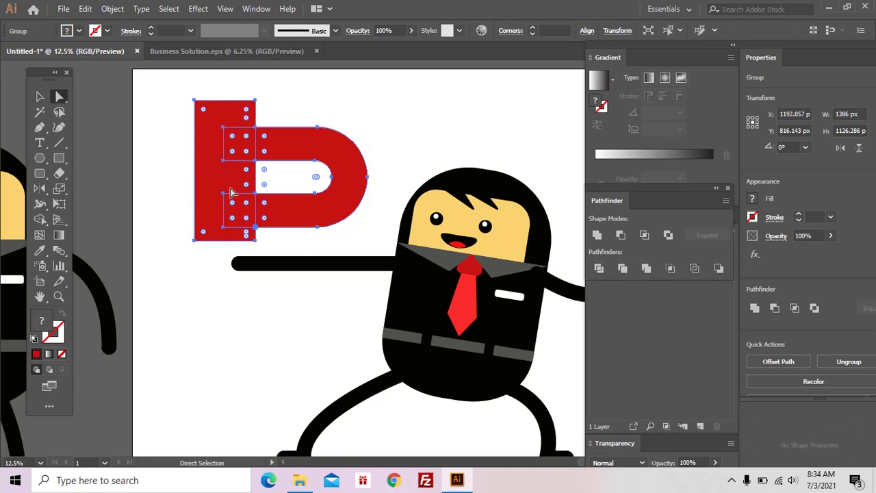
key("ctrl+shift+a")
left_click(230, 192)
key("Delete")
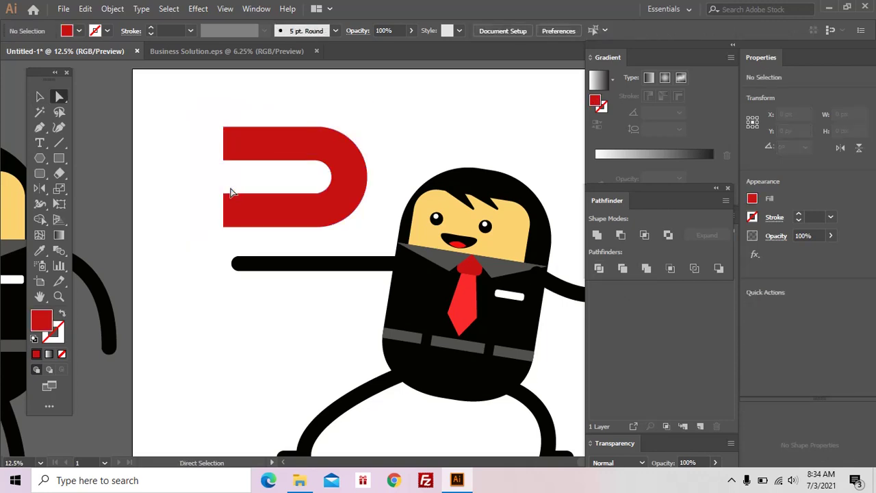
left_click_drag(209, 116, 247, 230)
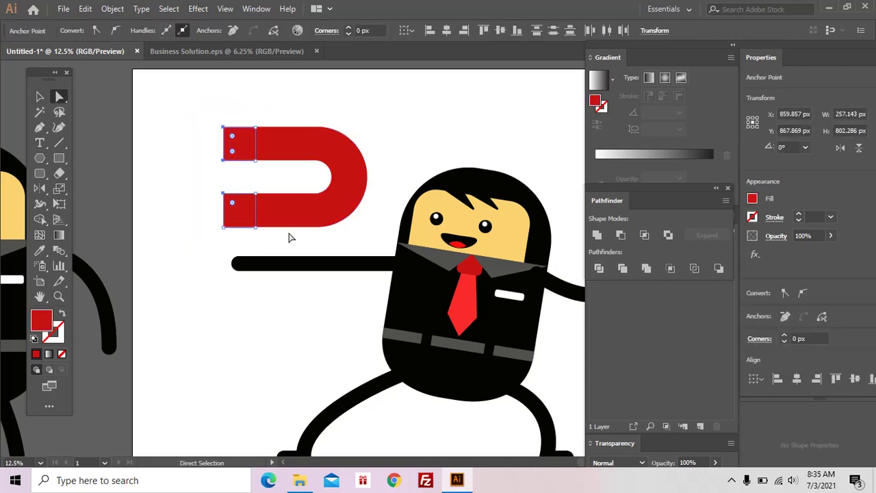
Colour the magnet's arm tips grey with the Eyedropper
key("i")
left_click(435, 258)
key("ctrl+shift+a")
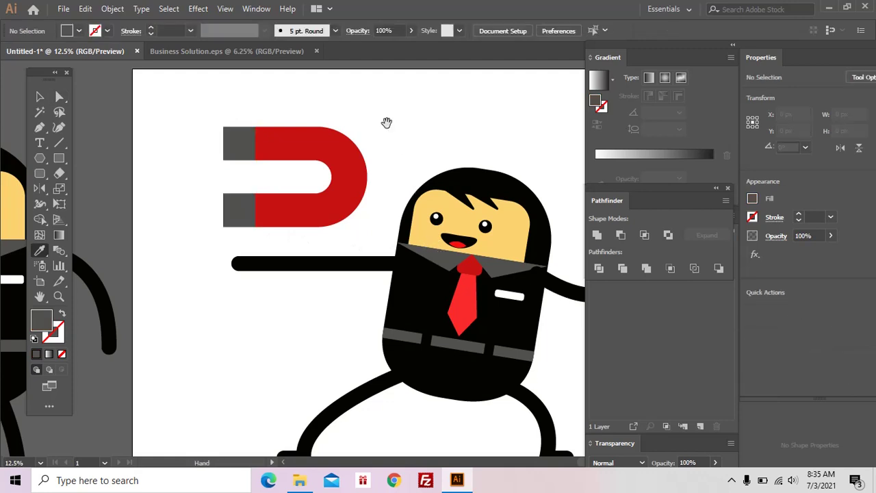
key("a")
scroll(499, 271, "right", 2)
scroll(499, 271, "right", 2)
Exit isolation mode on the businessman's arm and zoom out to the artboard
key("v")
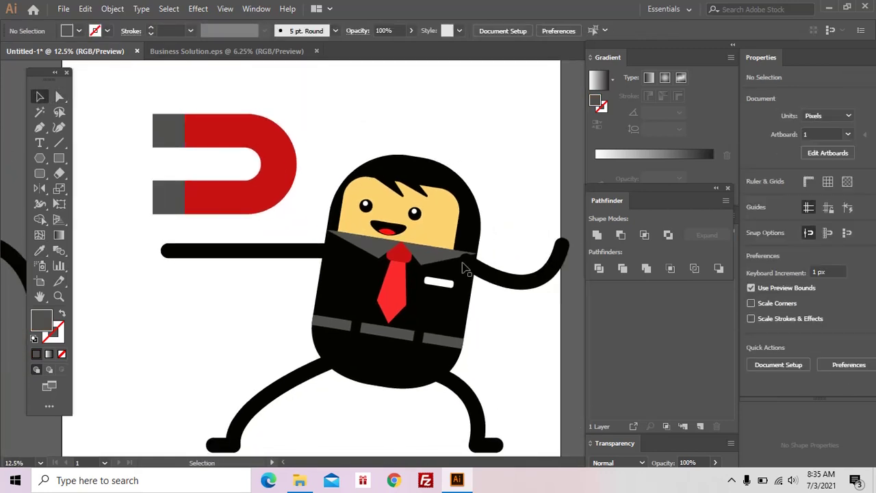
double_click(492, 283)
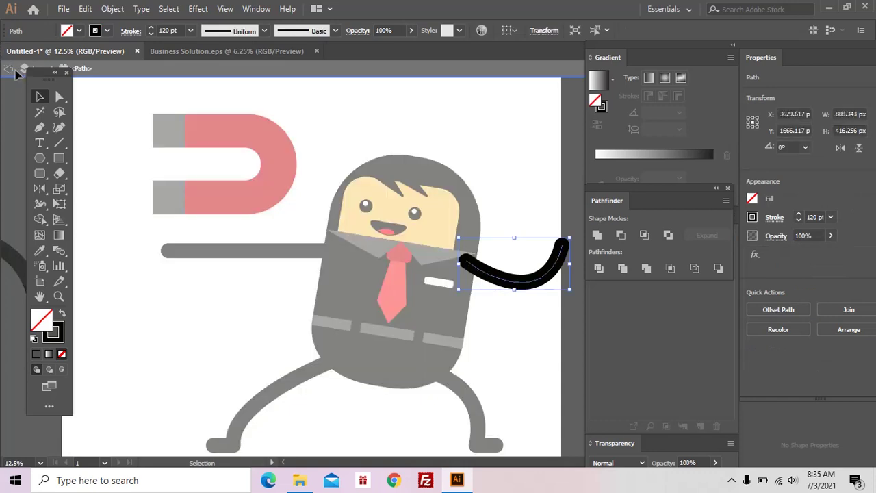
left_click(9, 69)
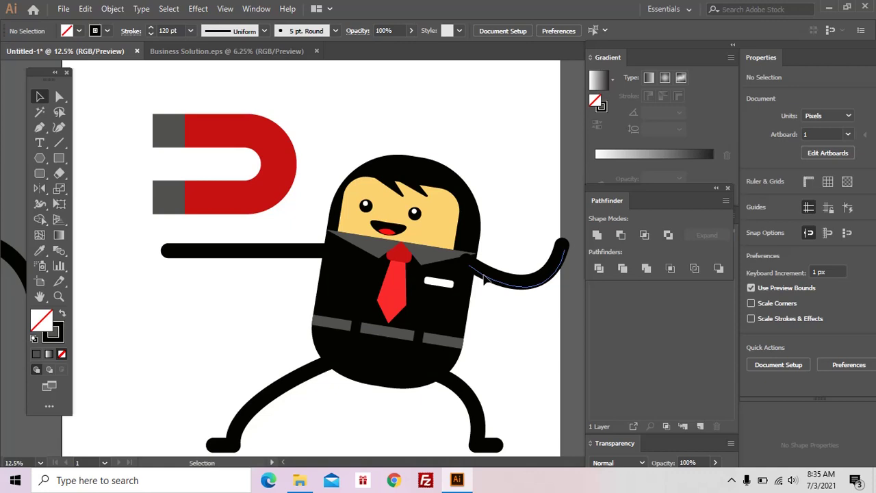
left_click(483, 279)
key("ctrl+minus")
key("ctrl+minus")
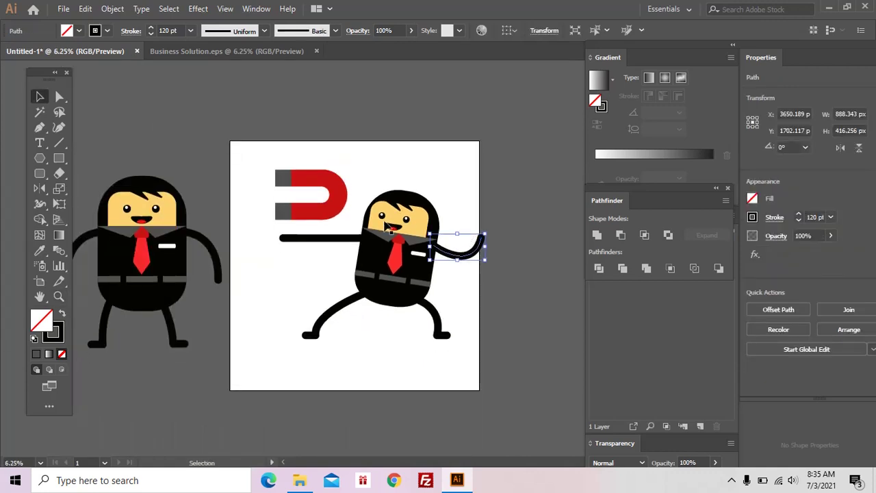
Position the magnet at the end of the businessman's outstretched arm
left_click_drag(331, 219, 291, 253)
key("a")
left_click_drag(240, 228, 263, 236)
key("v")
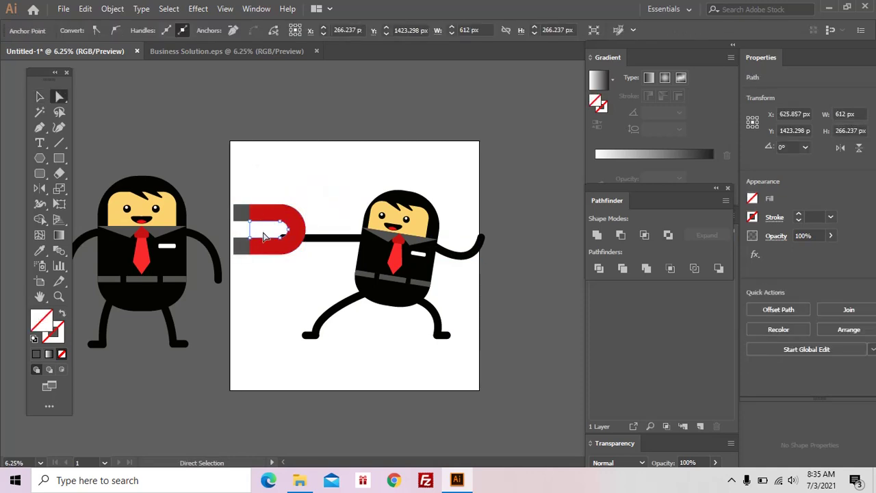
key("ctrl+shift+a")
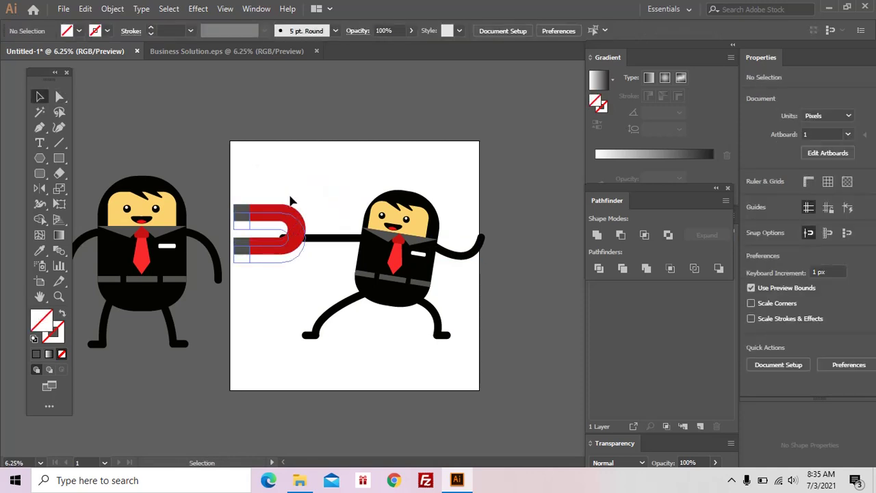
left_click_drag(291, 200, 291, 208)
Move the magnet and character together further right on the artboard
left_click_drag(260, 168, 462, 335)
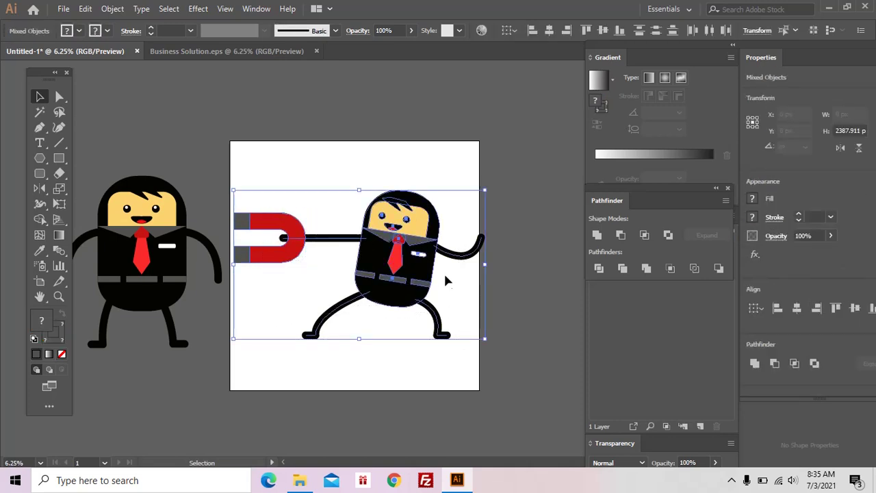
left_click_drag(451, 259, 522, 258)
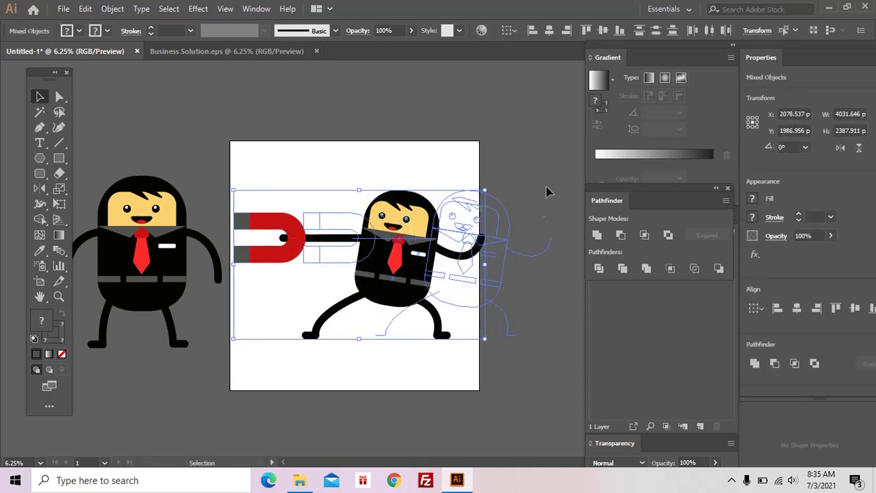
left_click_drag(547, 192, 547, 192)
key("z")
key("ctrl+shift+a")
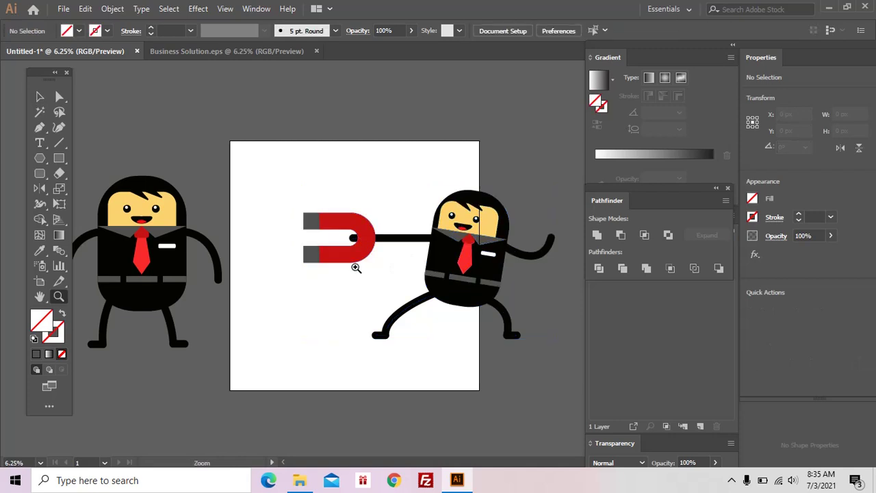
left_click(368, 263)
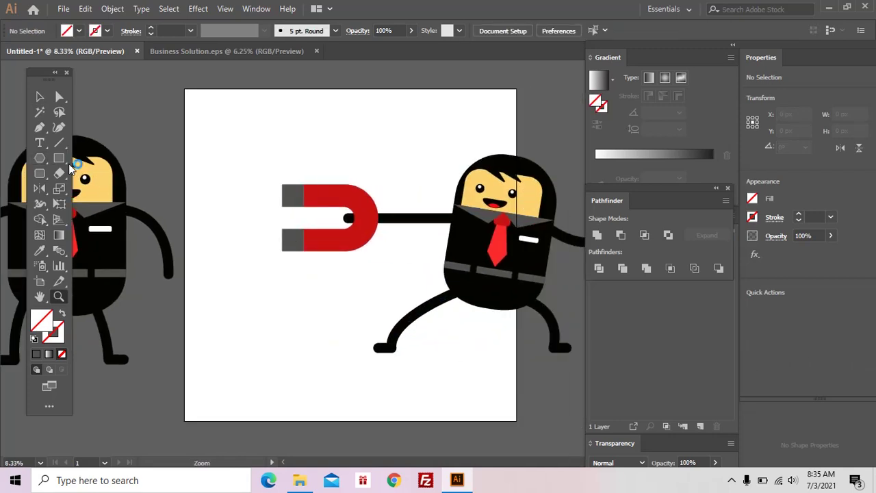
Draw a small circle up-left of the magnet with an orange fill
left_click_drag(59, 158, 103, 203)
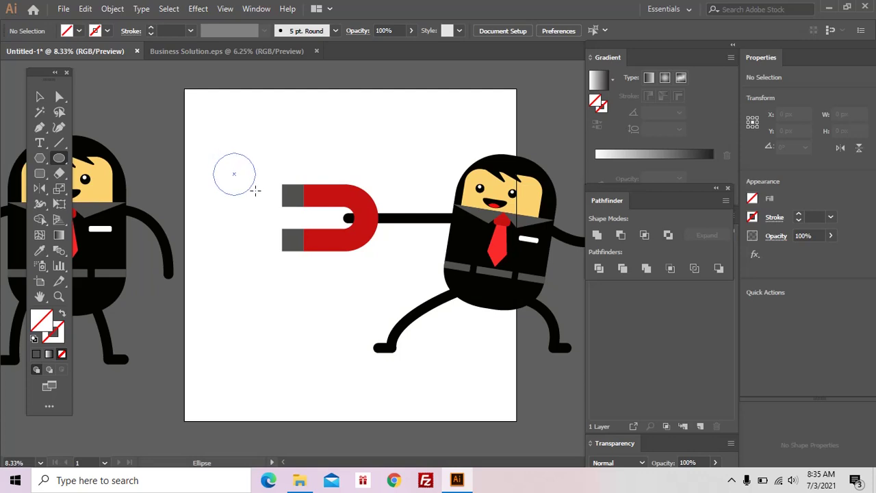
left_click_drag(255, 191, 257, 195)
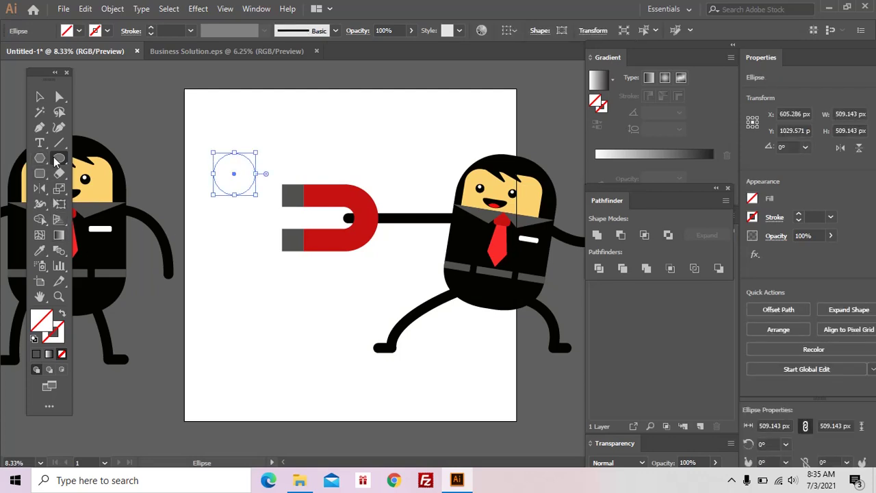
double_click(41, 322)
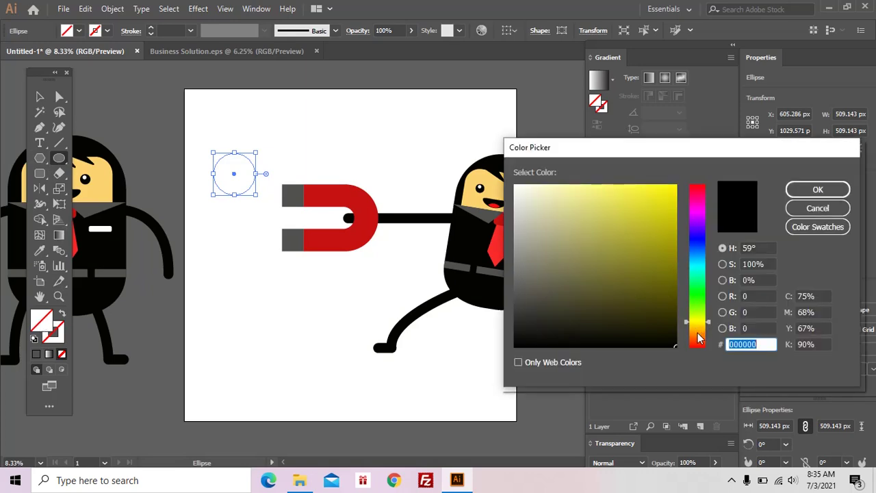
left_click(698, 335)
left_click(624, 186)
left_click(650, 189)
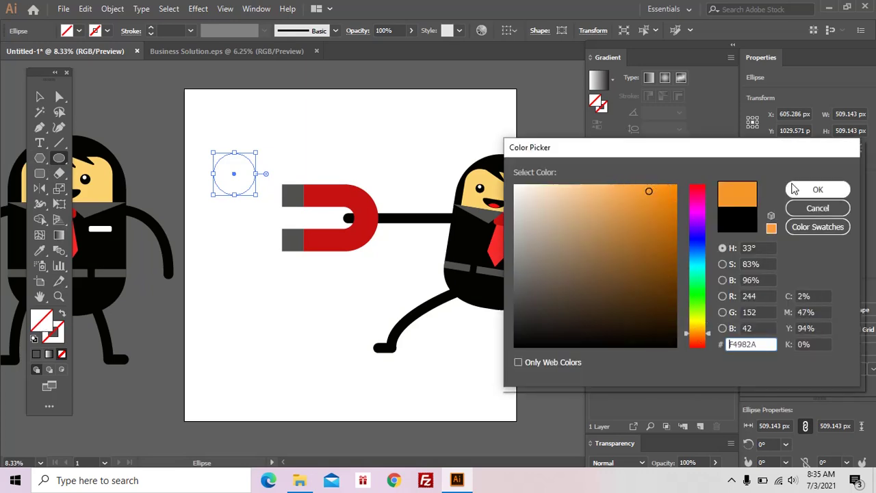
left_click(817, 190)
Change the circle's fill to a bright yellow
left_click(248, 215)
key("a")
left_click(234, 174)
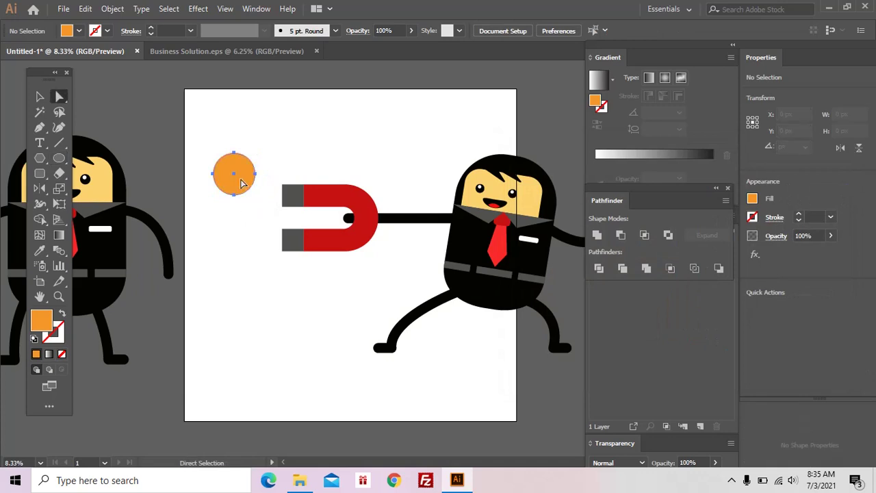
double_click(41, 323)
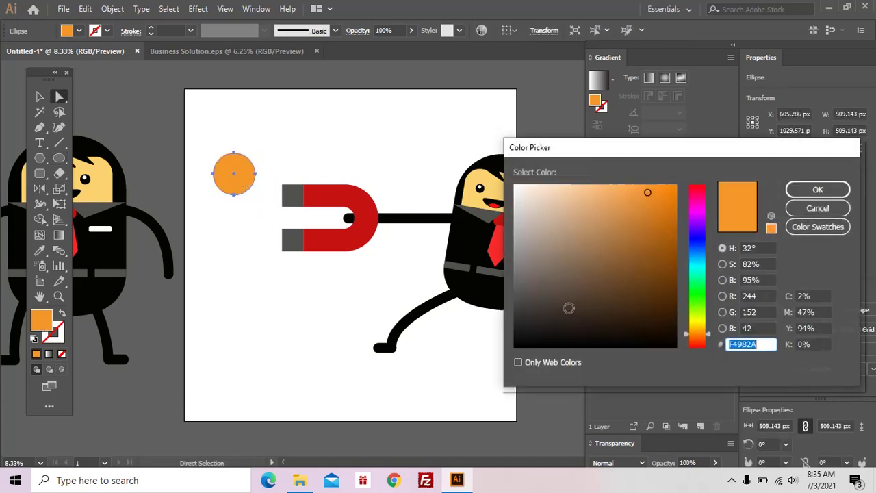
left_click_drag(695, 330, 694, 330)
left_click(674, 196)
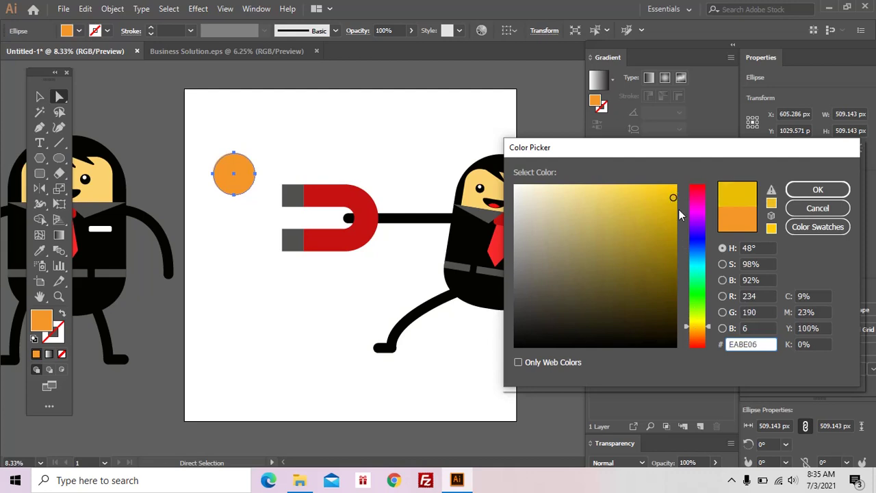
left_click(674, 209)
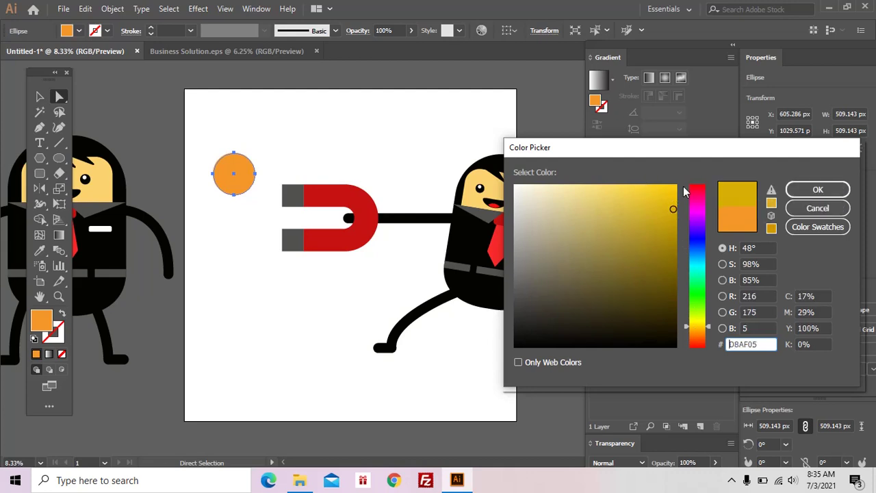
left_click(674, 184)
left_click(817, 190)
Copy the yellow circle and give the original a darker yellow fill
key("ctrl+shift+a")
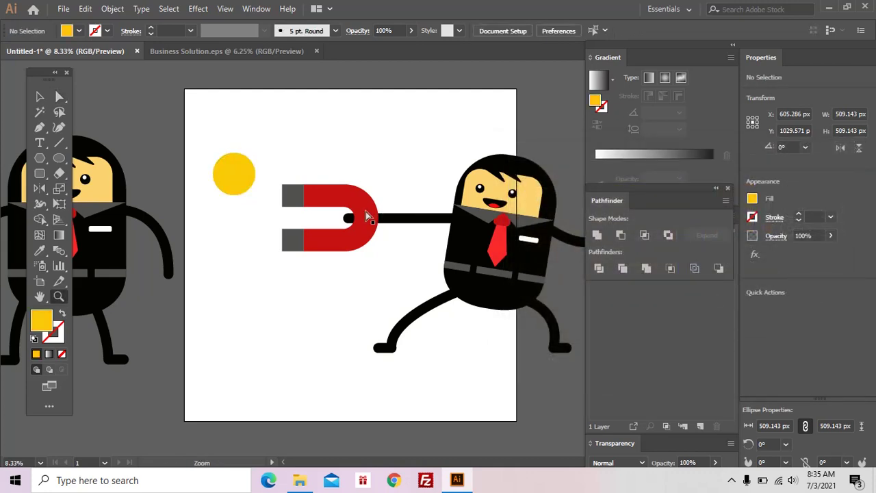
left_click(365, 211)
left_click(352, 196)
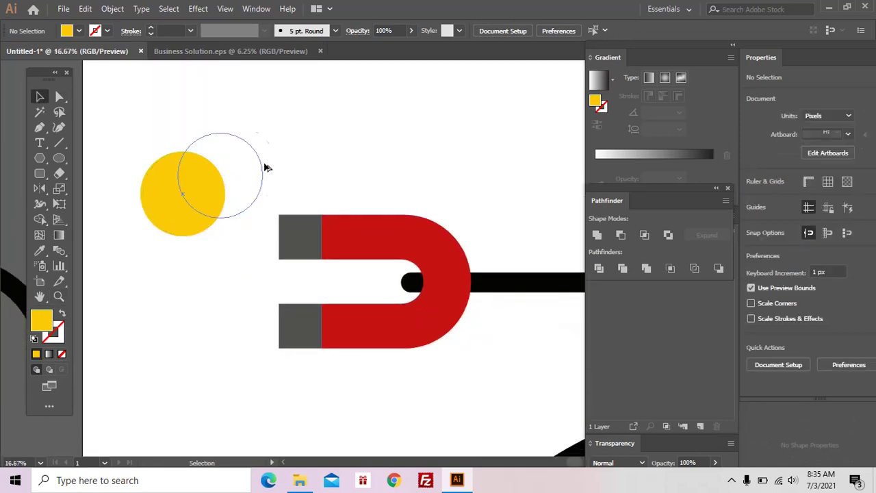
left_click_drag(267, 167, 292, 152)
left_click(204, 211)
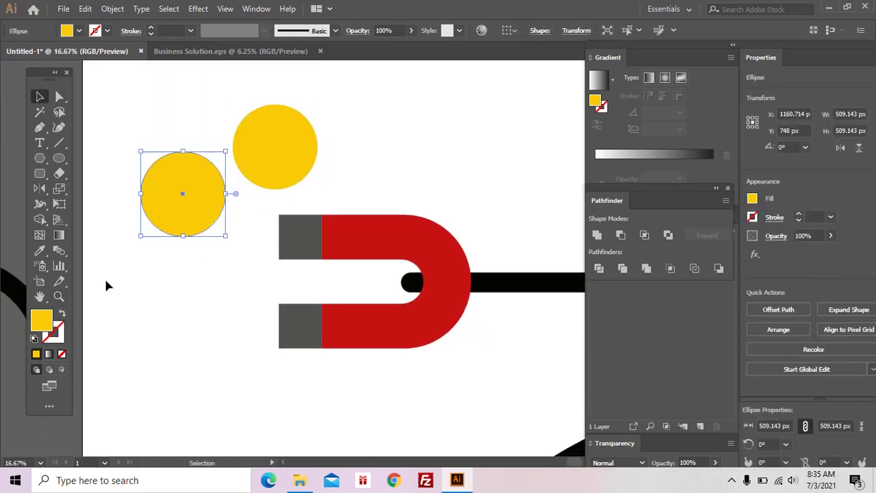
double_click(48, 324)
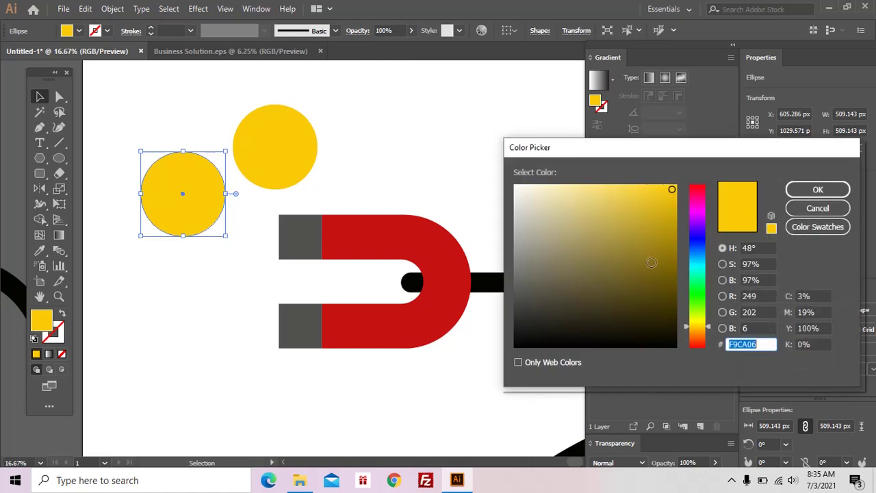
left_click(675, 220)
left_click(816, 190)
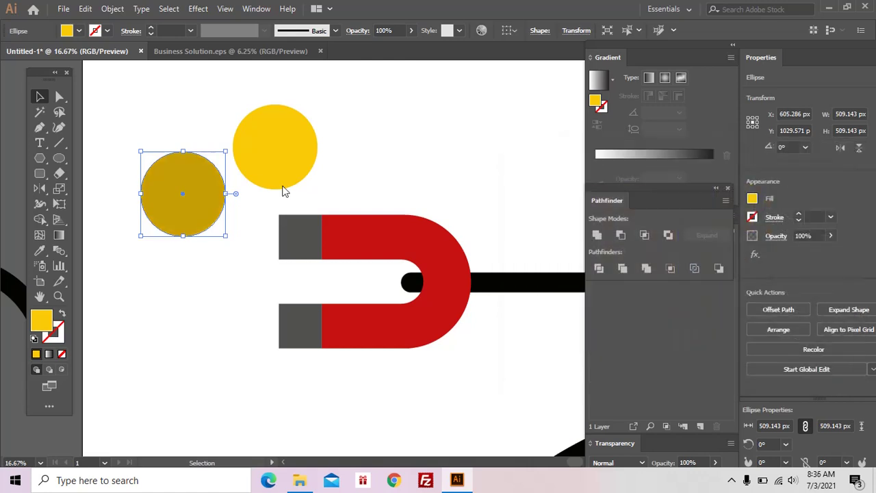
Centre the bright circle over the dark one, shrunk to leave a rim
key("a")
left_click_drag(290, 161, 218, 199)
key("v")
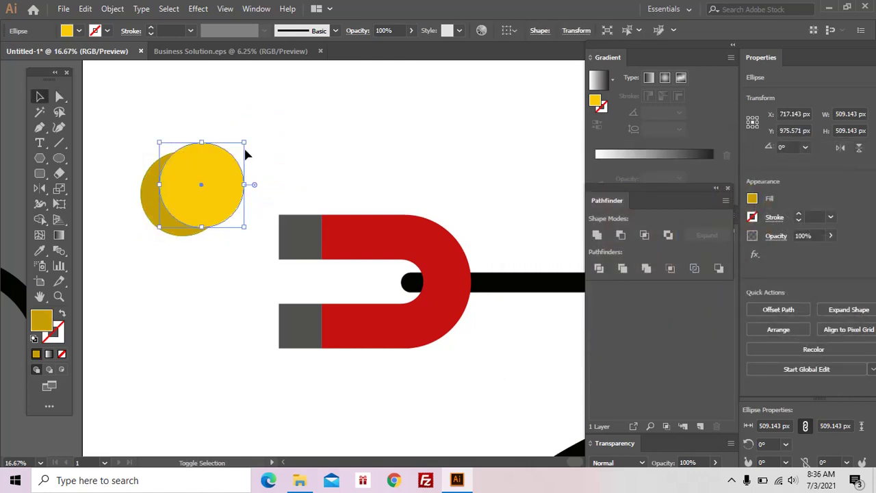
left_click_drag(245, 142, 241, 149)
left_click_drag(219, 184, 209, 192)
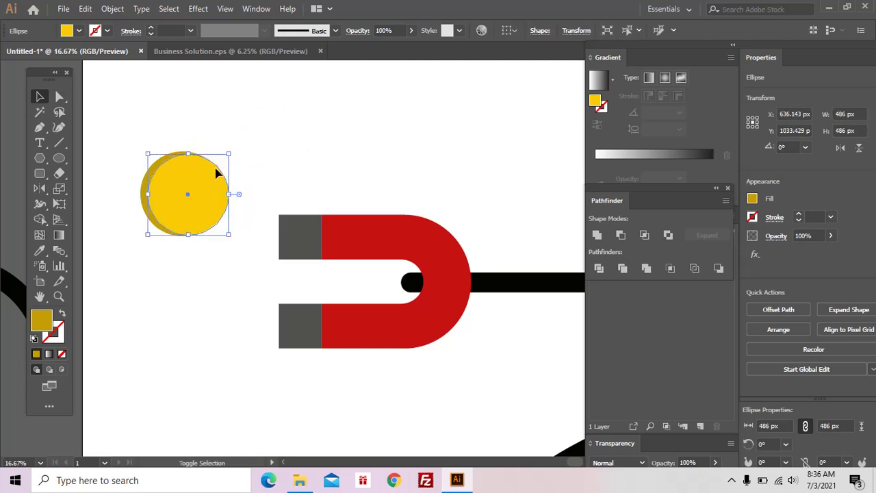
left_click_drag(230, 155, 174, 204)
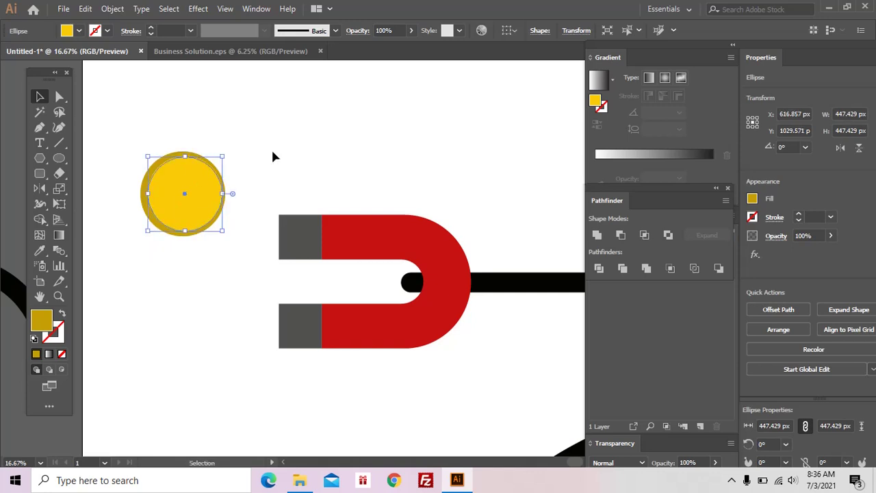
left_click(254, 192)
key("z")
left_click(260, 191, "alt")
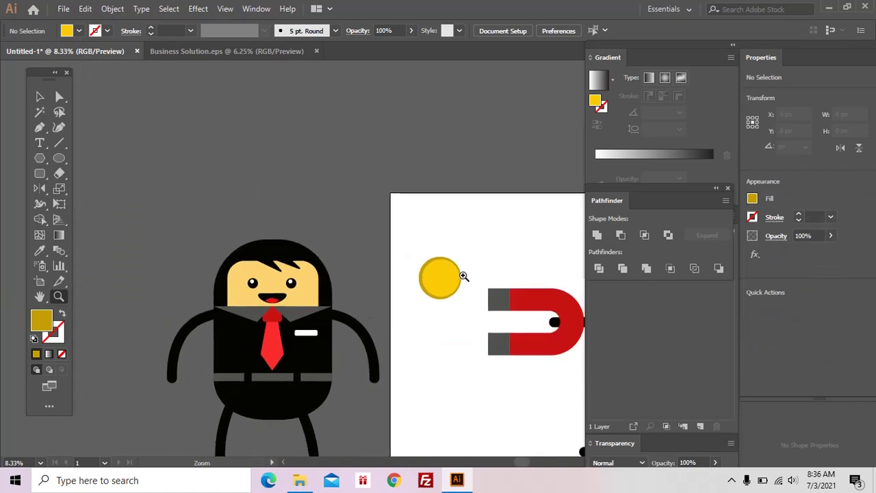
Enlarge slightly and re-centre the bright circle over the darker coin base
left_click(463, 276)
key("v")
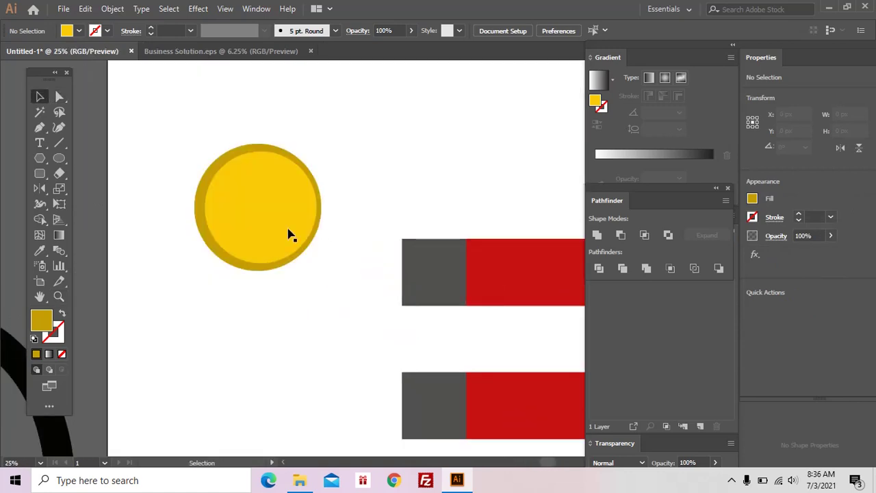
left_click(215, 164)
left_click_drag(208, 153, 202, 149)
left_click_drag(251, 199, 247, 201)
key("ctrl")
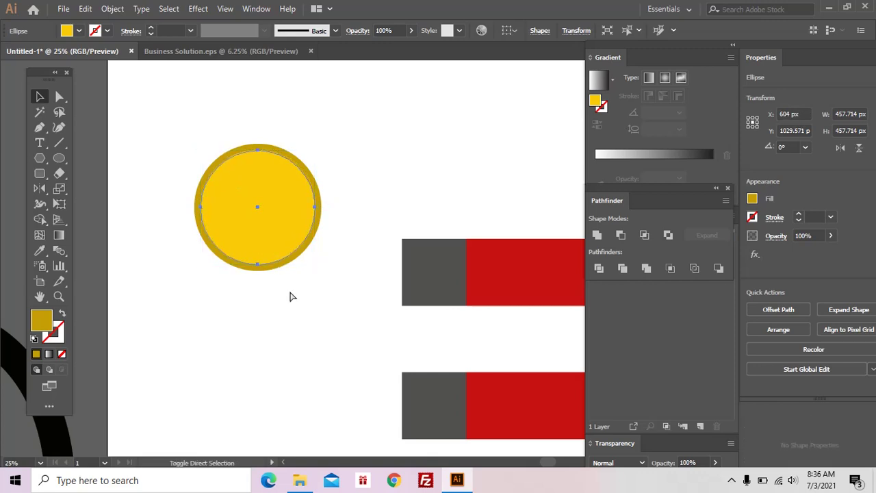
left_click(290, 296)
left_click_drag(290, 297, 291, 290)
Make a light yellow crescent from an offset circle copy using Minus Front
mouse_move(272, 238)
left_mouse_down()
mouse_move(469, 164)
mouse_move(425, 98)
left_mouse_up()
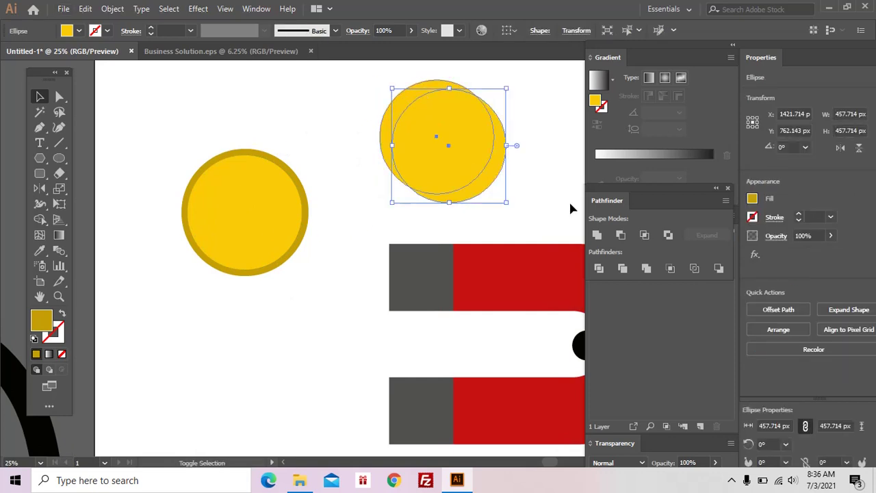
left_click(620, 236)
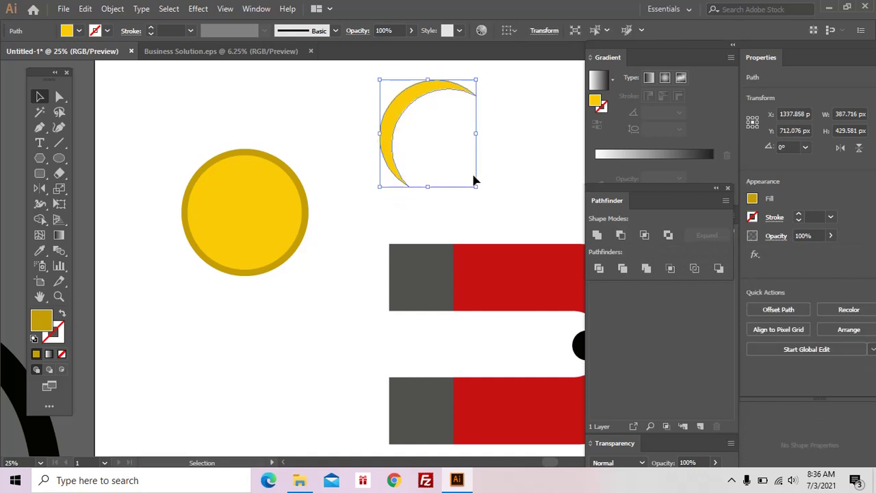
key("i")
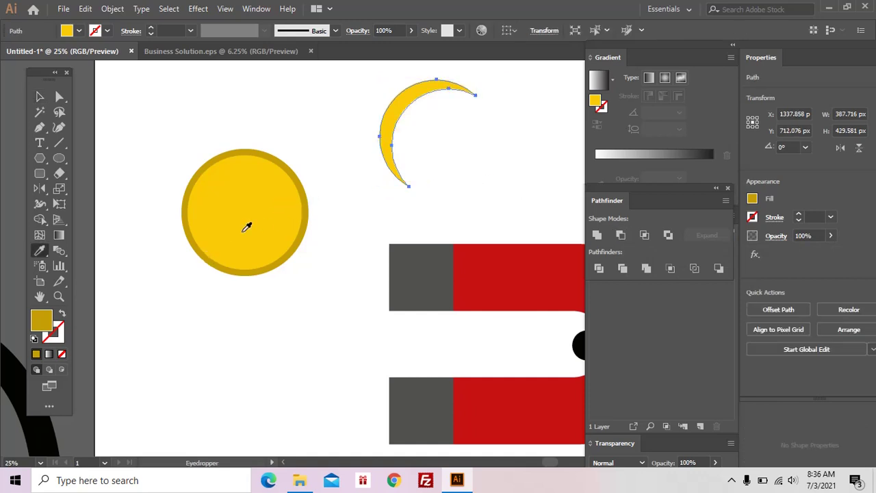
left_click(221, 236)
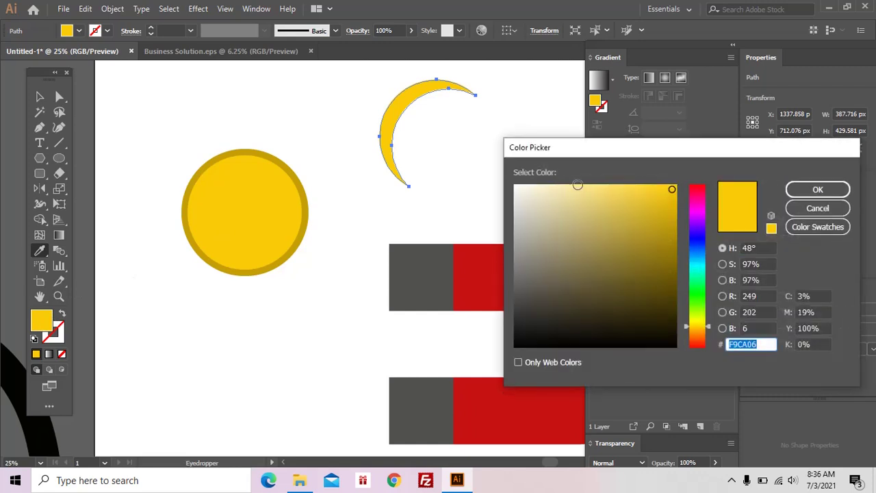
left_click(619, 187)
left_click(817, 189)
Move and shrink the crescent onto the coin's upper-left edge
key("v")
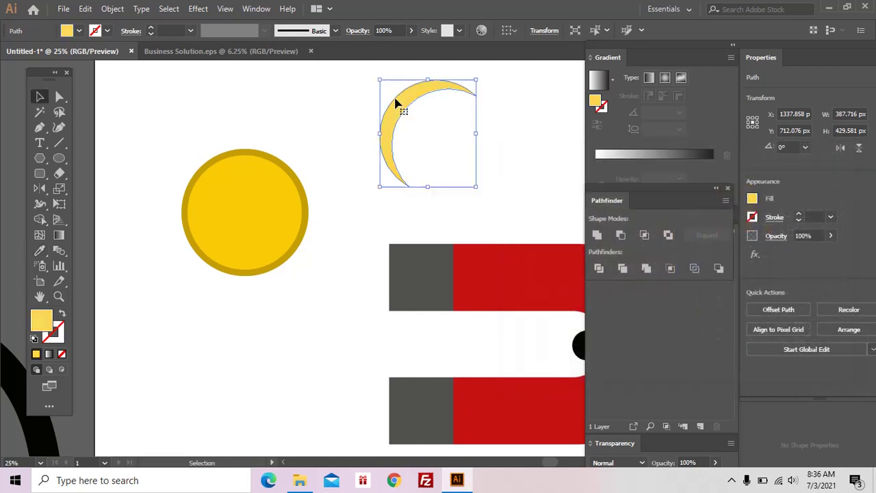
left_click_drag(399, 102, 212, 176)
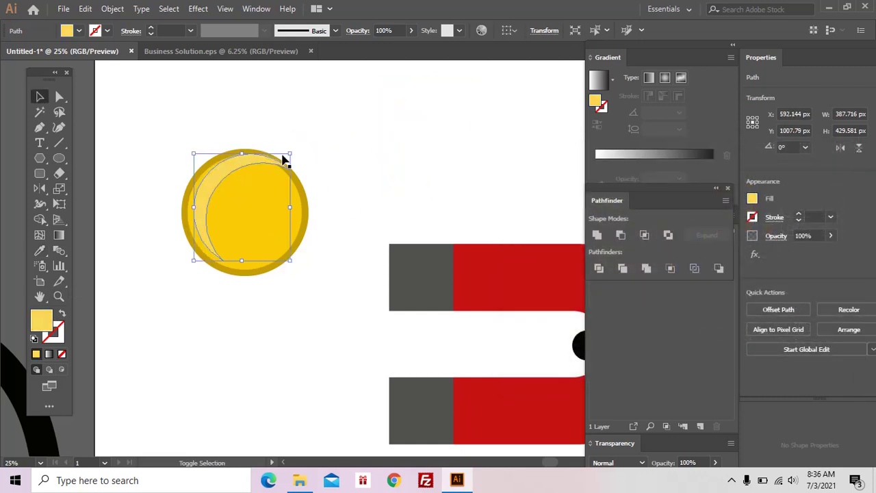
left_click_drag(287, 154, 275, 169)
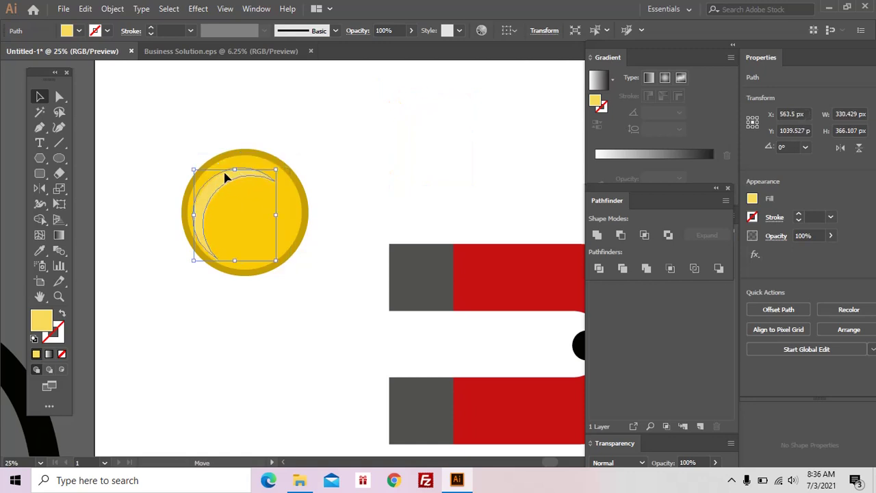
left_click(336, 153)
scroll(336, 153, "down", 1)
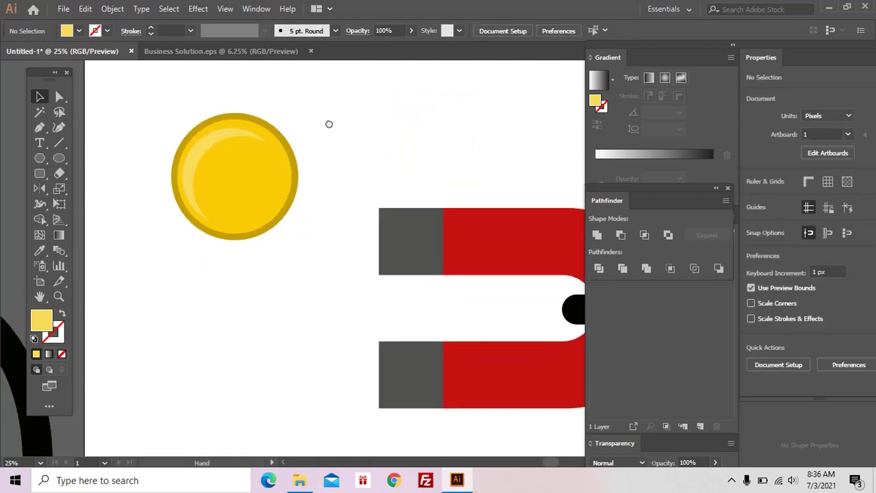
Type a large B beside the coin and set its font to Arial Black
left_click(39, 142)
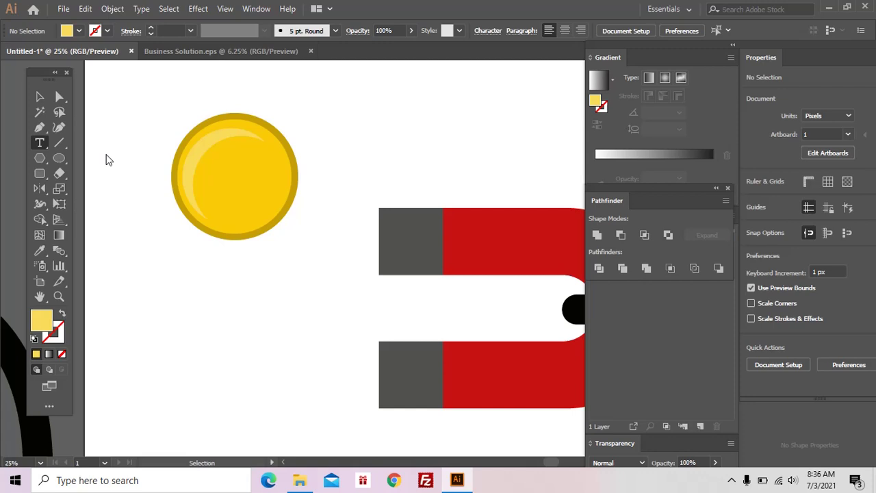
left_click(348, 132)
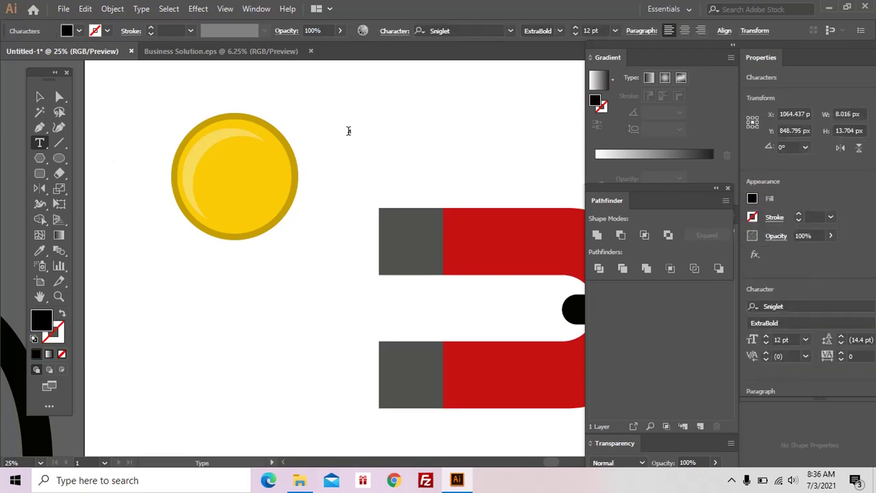
left_click(40, 97)
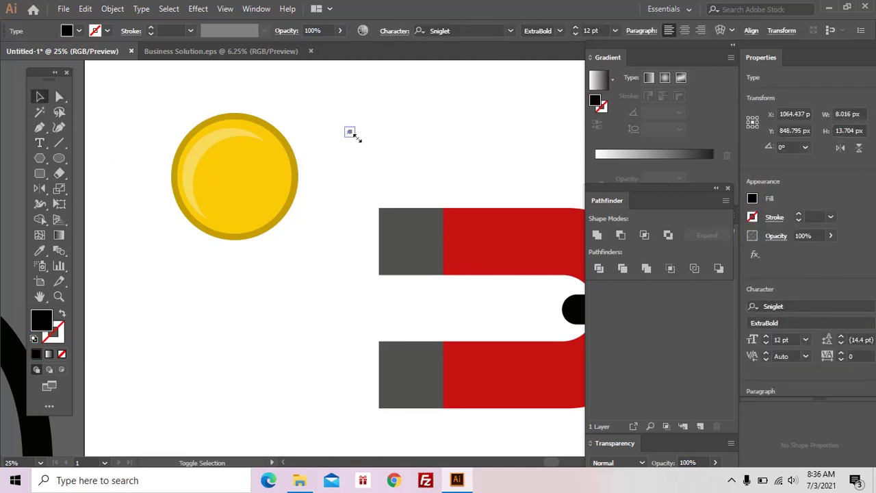
mouse_move(354, 136)
left_mouse_down()
mouse_move(424, 192)
mouse_move(376, 167)
left_mouse_up()
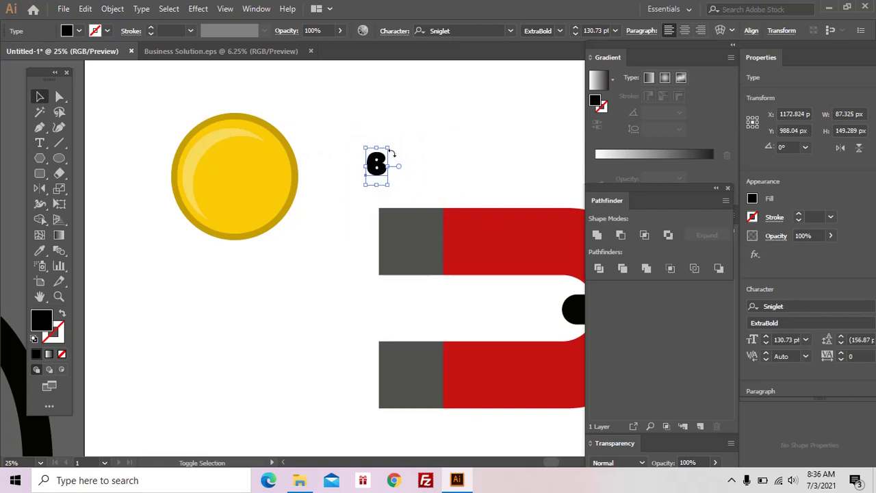
left_click(390, 152)
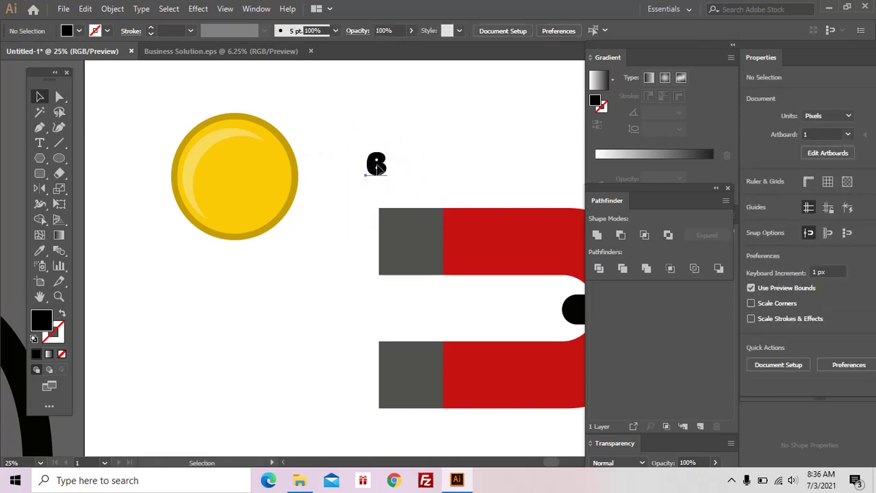
left_click(390, 152)
left_click_drag(391, 149, 469, 94)
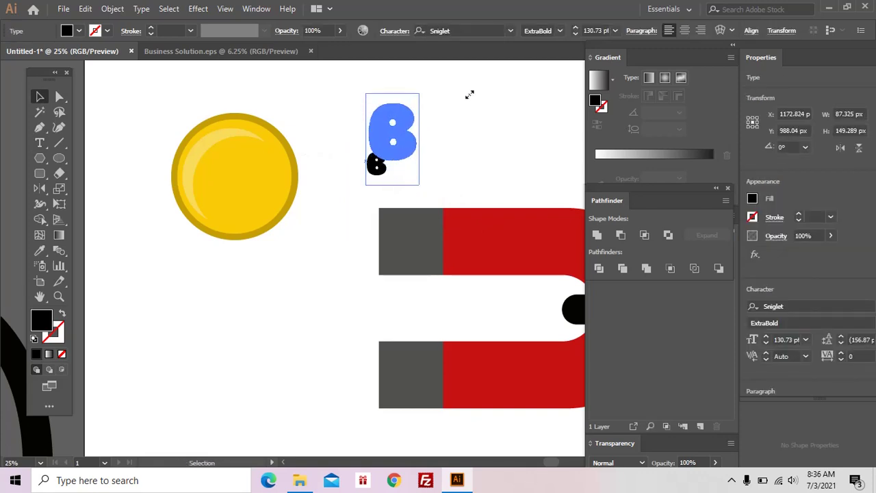
left_click(451, 29)
type("ari")
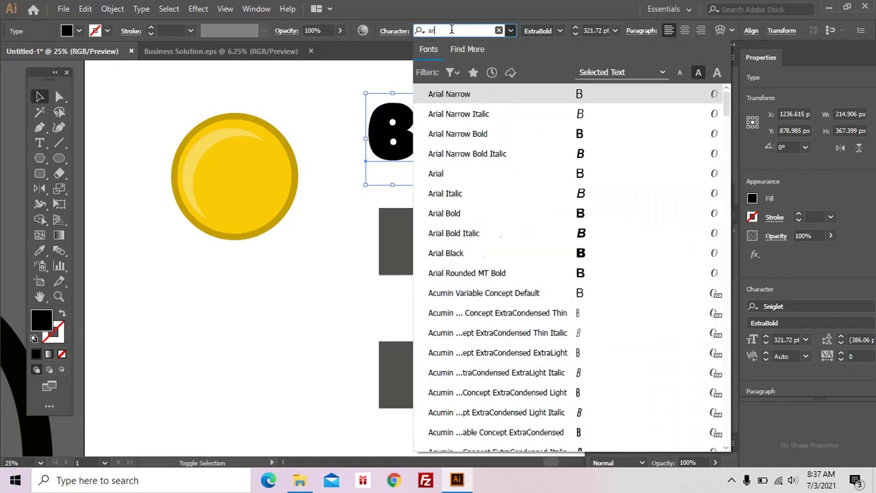
type("al")
key("Return")
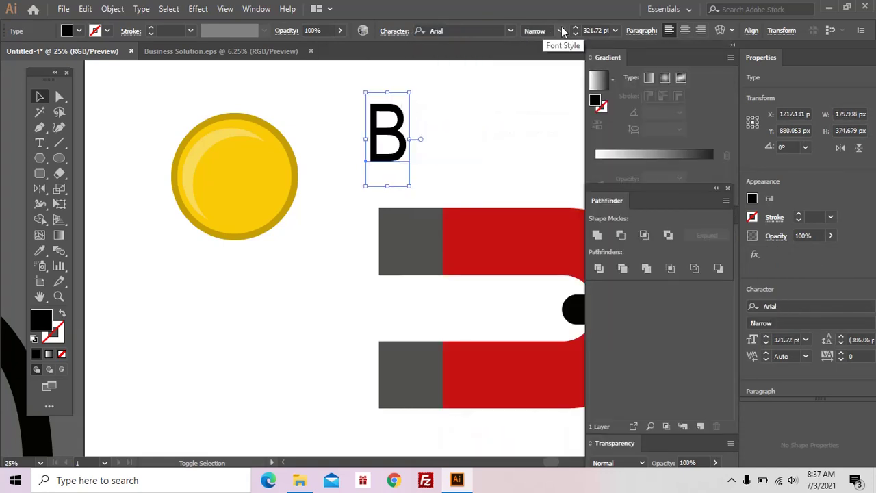
left_click(559, 31)
left_click(558, 158)
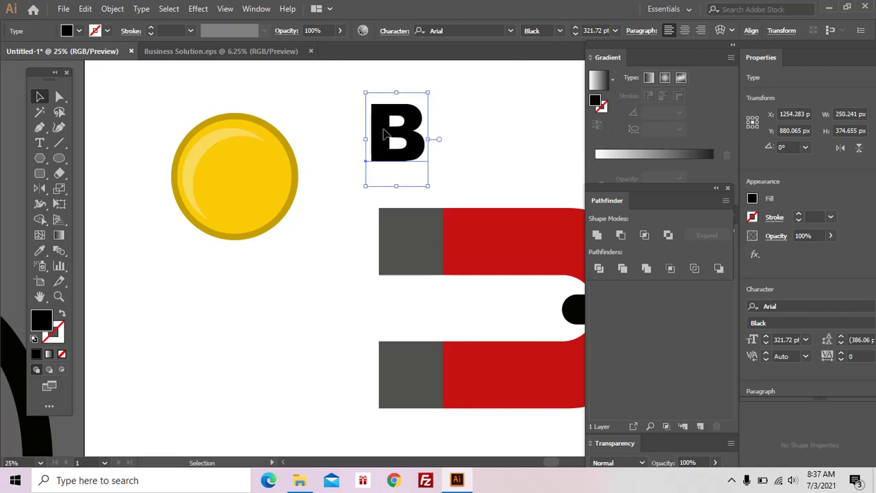
Expand the Arial Black B into an outline shape and zoom in on it
left_click(116, 9)
left_click(171, 140)
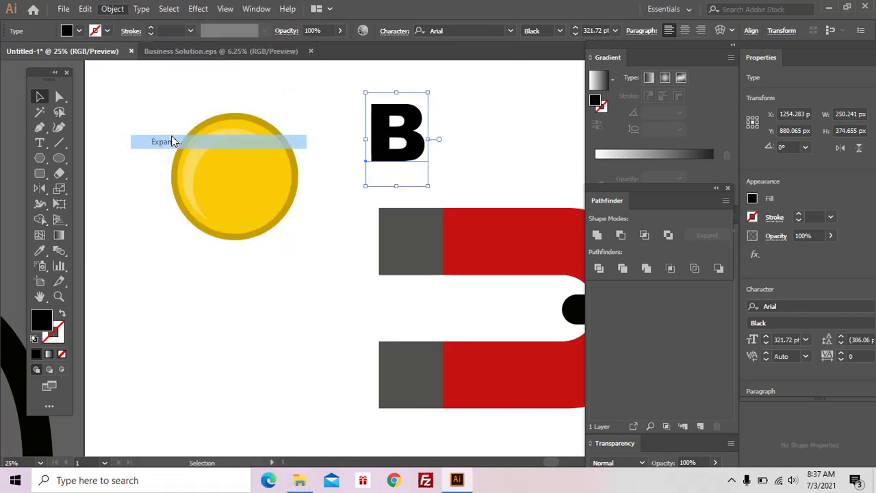
left_click(412, 319)
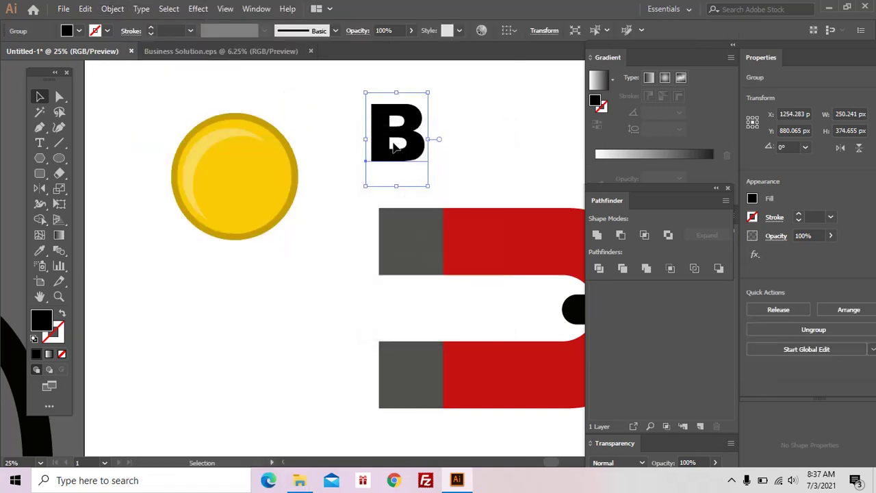
key("z")
left_click(415, 164)
left_click_drag(415, 172, 336, 149)
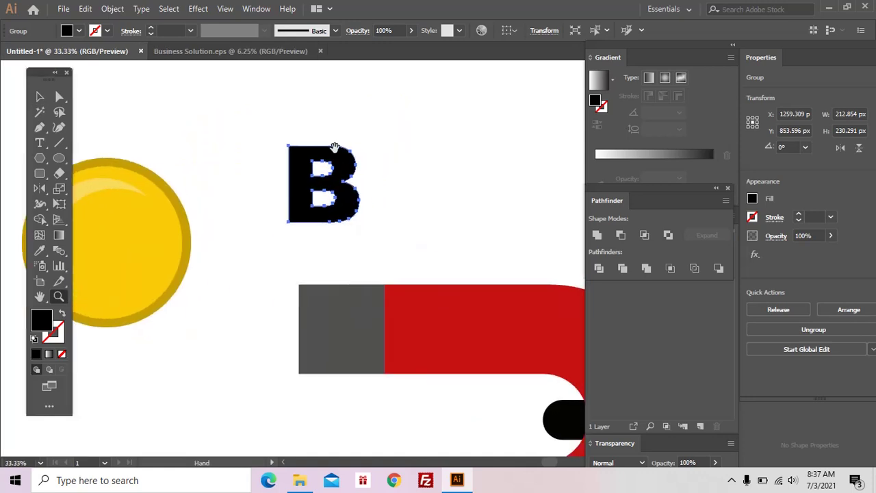
key("ctrl+shift+a")
Add four small black bars above and below the B and unite everything into one shape
left_click_drag(58, 162, 97, 190)
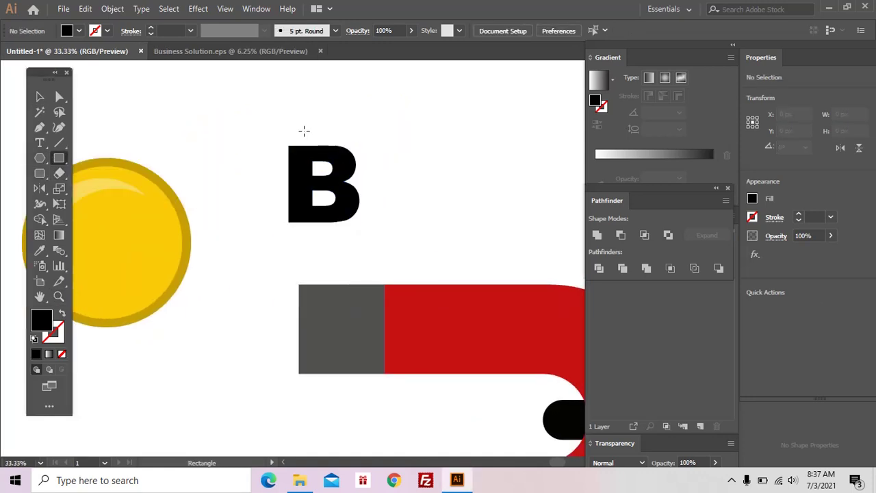
mouse_move(318, 147)
left_mouse_down()
mouse_move(337, 149)
mouse_move(312, 231)
left_mouse_up()
key("v")
left_click(310, 137, "shift")
left_click_drag(251, 110, 375, 250)
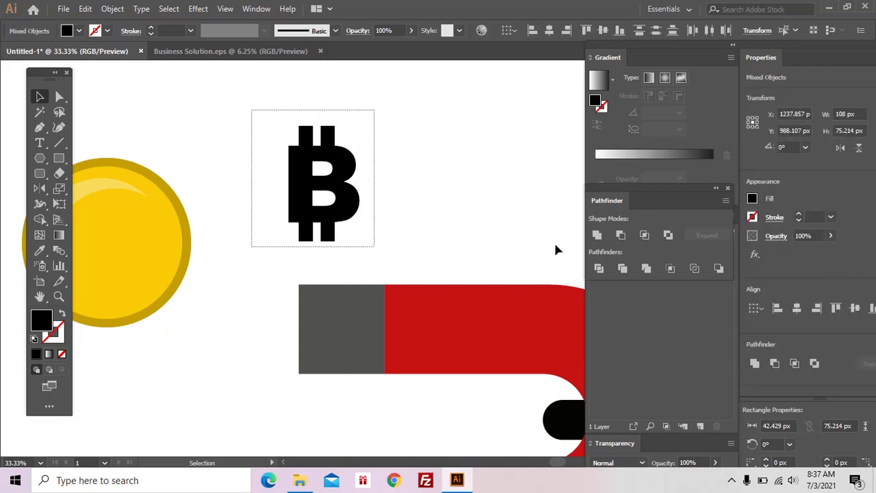
left_click(604, 237)
key("ctrl+minus")
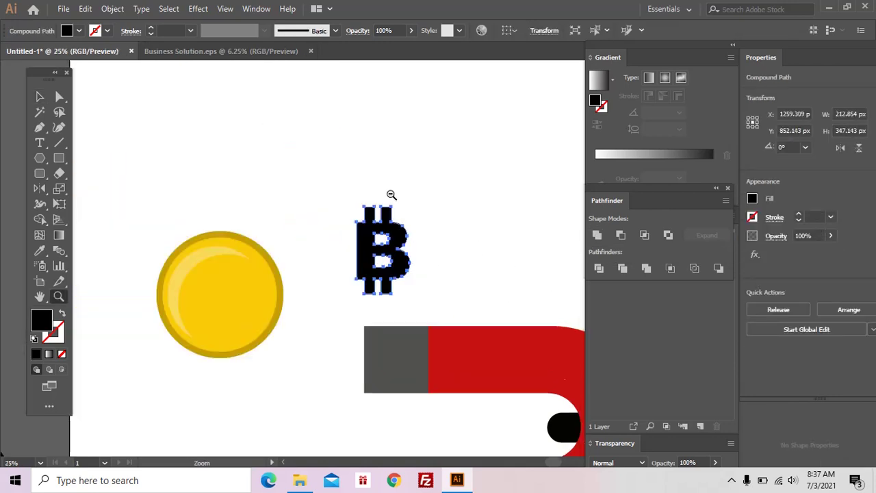
Scale the Bitcoin symbol and centre it on the coin
mouse_move(383, 174)
left_mouse_down()
mouse_move(382, 196)
mouse_move(220, 244)
mouse_move(240, 214)
left_mouse_up()
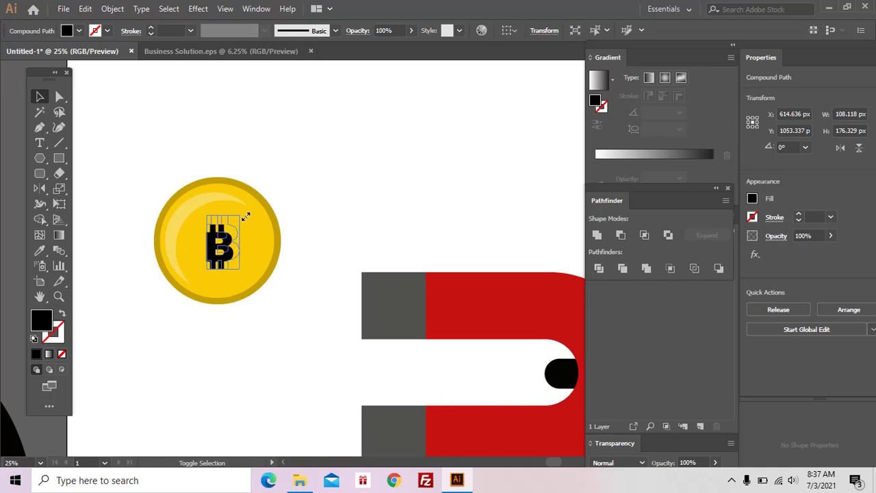
left_click_drag(240, 269, 234, 251)
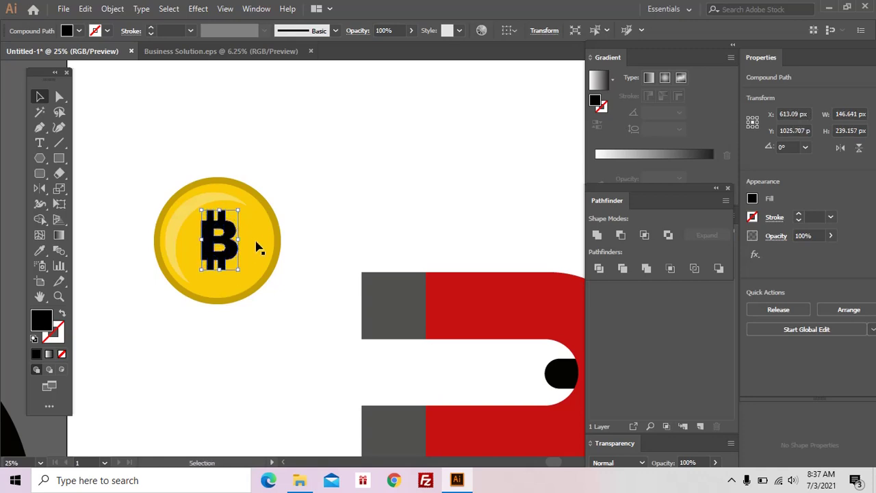
key("z")
left_click(256, 245)
Recolour the symbol with the coin rim's gold using the Eyedropper
key("i")
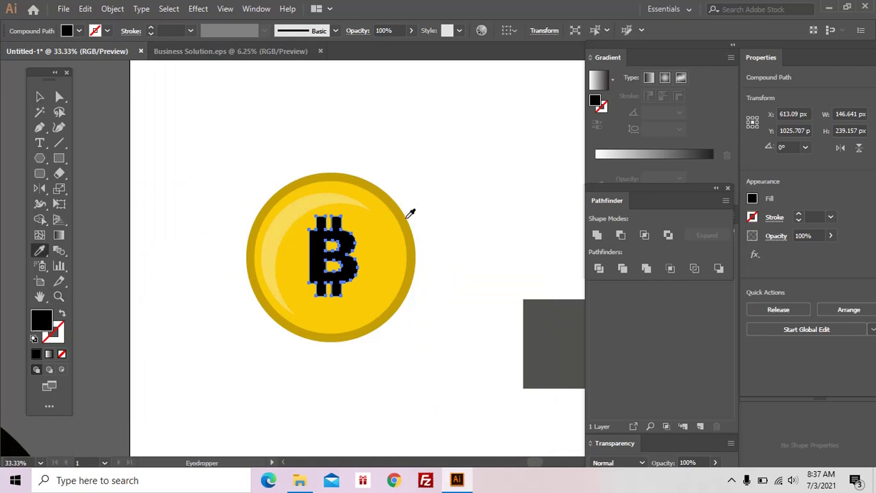
left_click(407, 217)
key("ctrl+shift+a")
key("v")
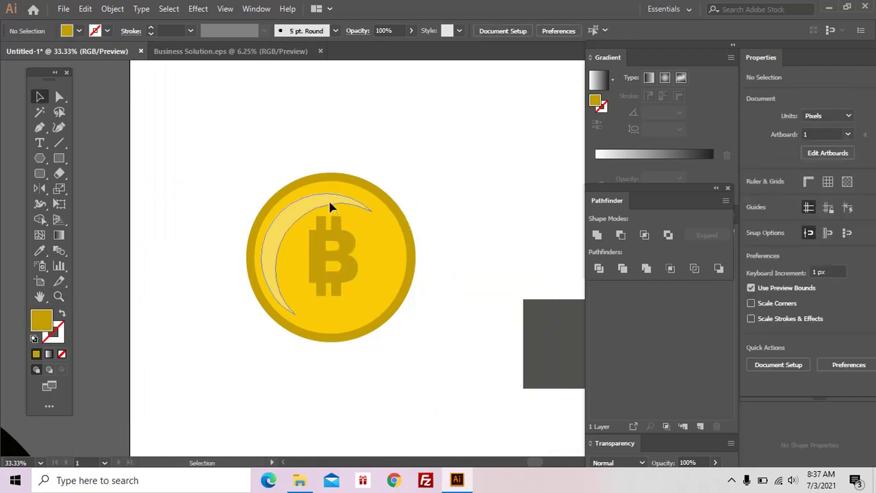
left_click(329, 203)
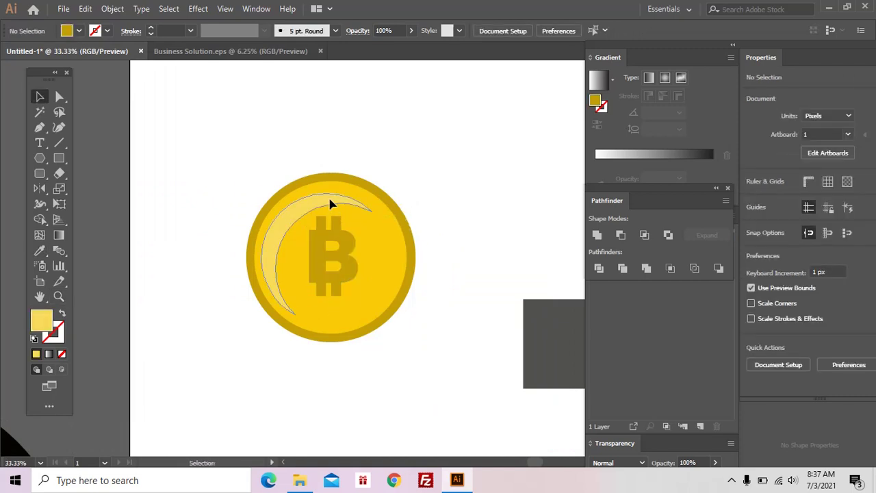
key("ctrl+shift+a")
left_click(413, 259)
key("ctrl+minus")
key("ctrl+minus")
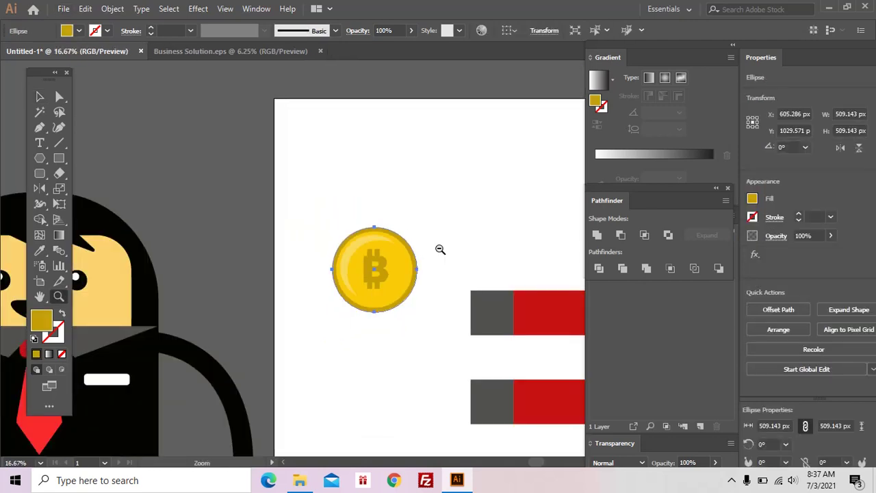
key("ctrl+minus")
key("ctrl+minus")
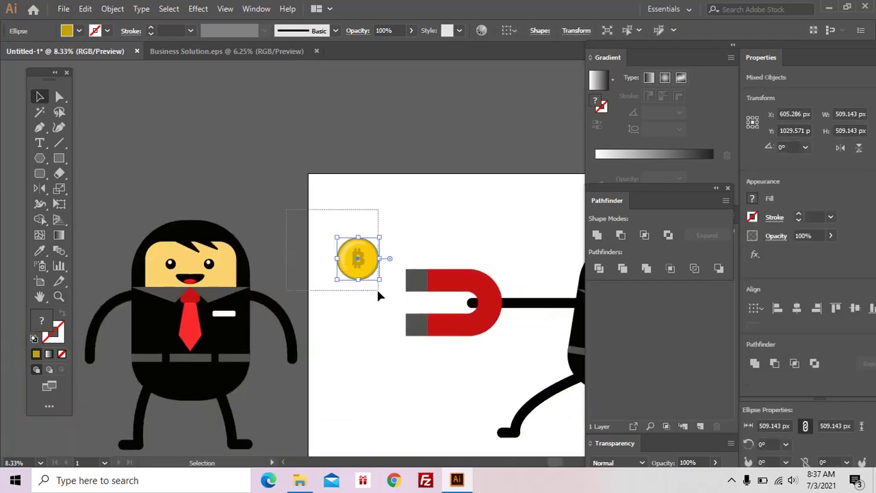
Group the coin parts and duplicate the coin below-left of the original
left_click_drag(375, 290, 378, 293)
key("ctrl+g")
key("ctrl+shift+a")
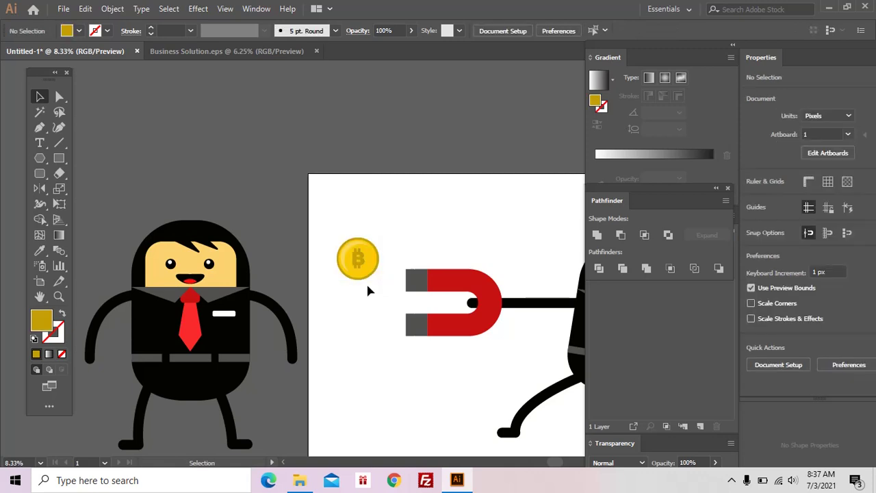
mouse_move(373, 286)
left_mouse_down()
mouse_move(354, 344)
mouse_move(362, 344)
left_mouse_up()
Select the coins, magnet and the businessman's arm and leg paths
key("z")
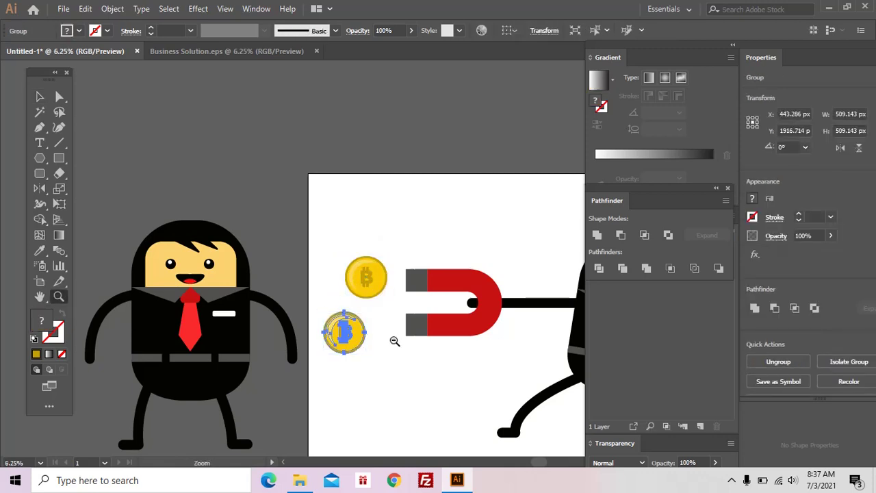
left_click(394, 341, "alt")
key("v")
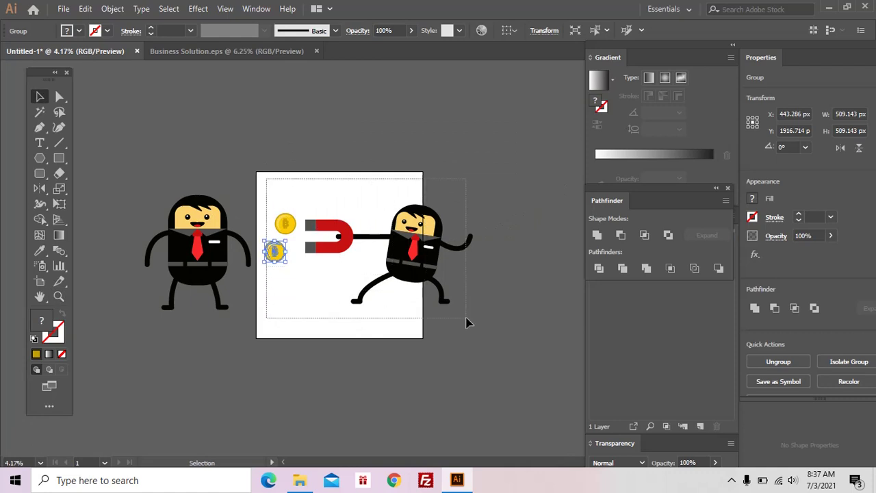
left_click_drag(344, 239, 469, 320)
key("a")
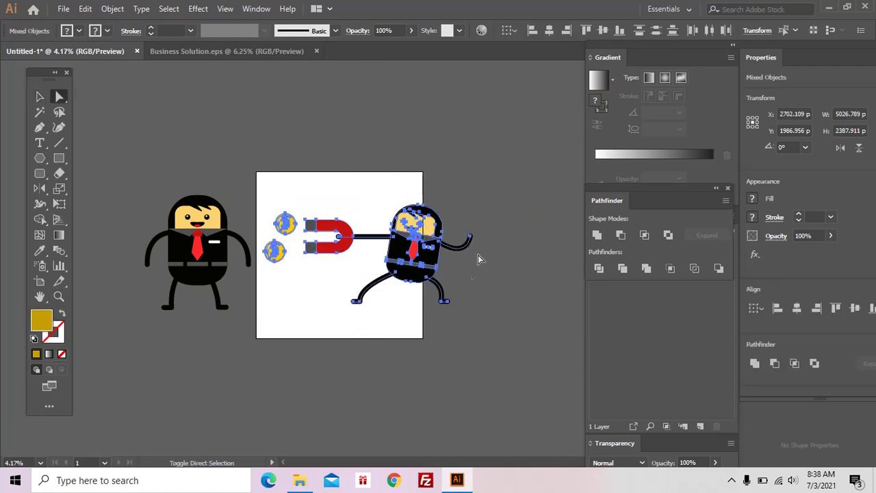
left_click_drag(486, 216, 446, 322)
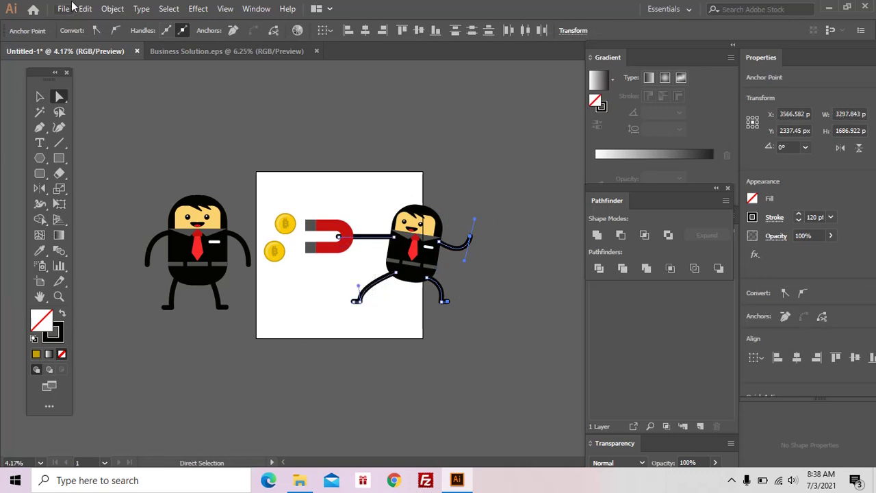
Expand the businessman's limb fills and strokes into shapes
left_click(112, 9)
left_click(172, 141)
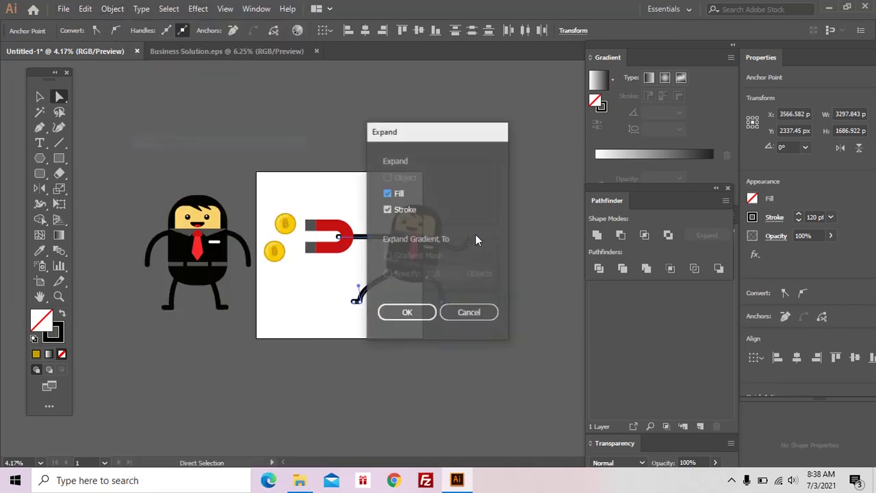
left_click(407, 313)
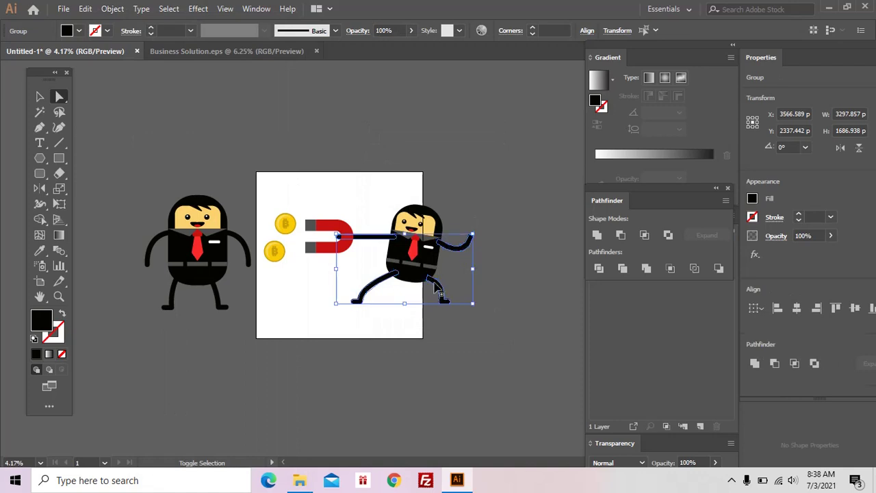
key("z")
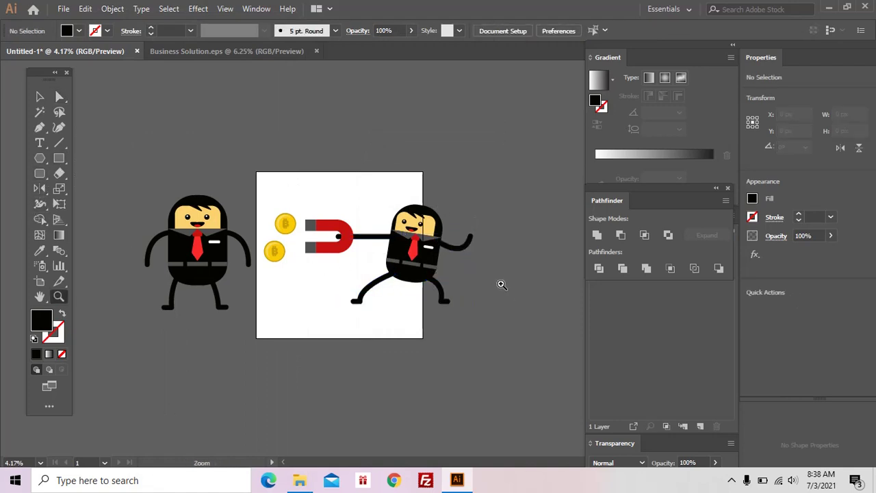
left_click(500, 284)
left_click_drag(384, 233, 305, 242)
Draw a small black rectangle at the raised hand, tilted to match the arm
left_click(58, 158)
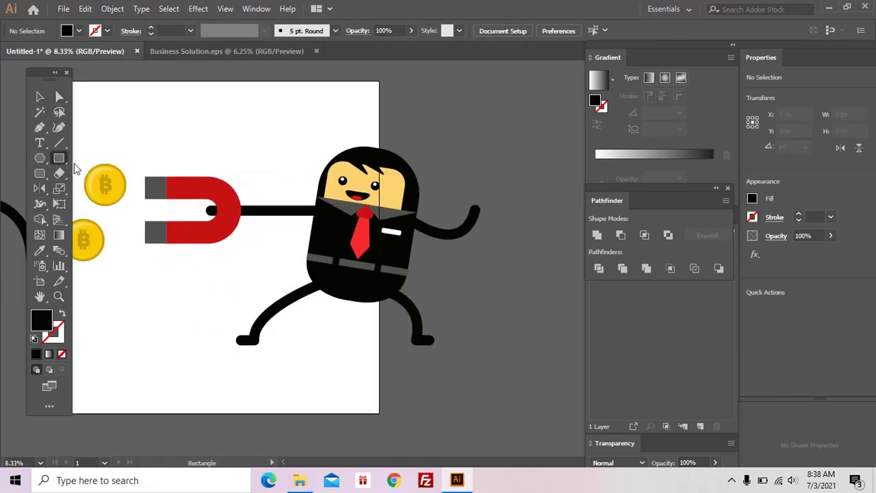
left_click_drag(453, 185, 496, 219)
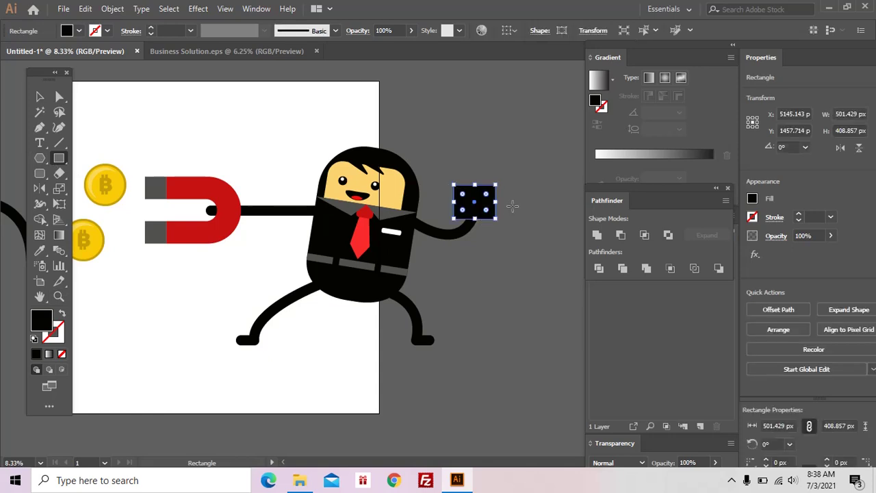
key("v")
mouse_move(499, 182)
left_mouse_down()
mouse_move(506, 195)
mouse_move(224, 214)
mouse_move(242, 189)
left_mouse_up()
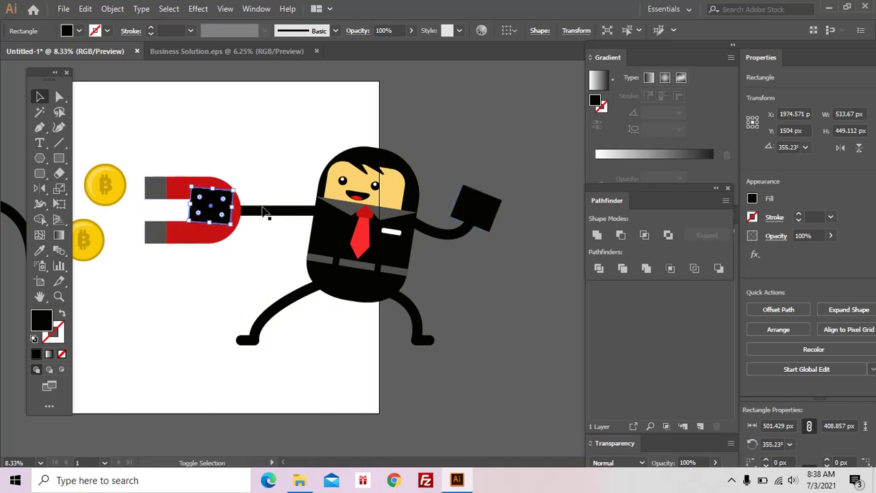
left_click(265, 212, "shift")
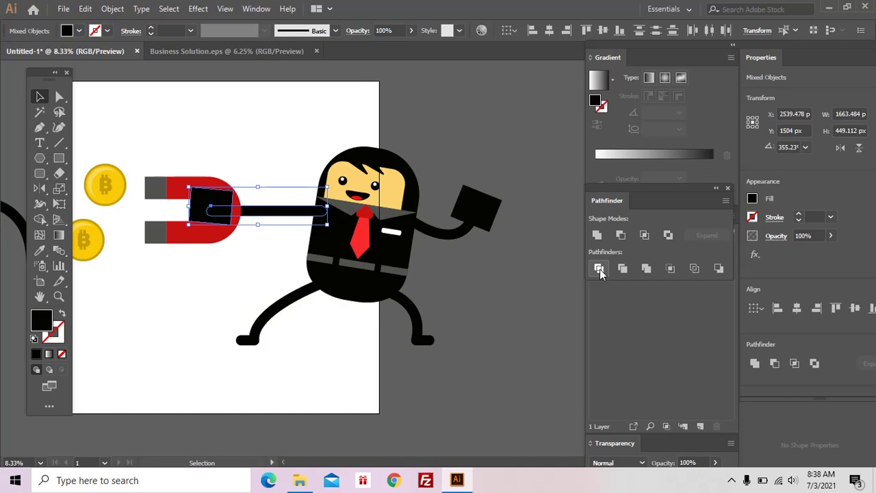
Give the fist in the magnet skin tone and send the fist and arm bars behind the magnet
key("a")
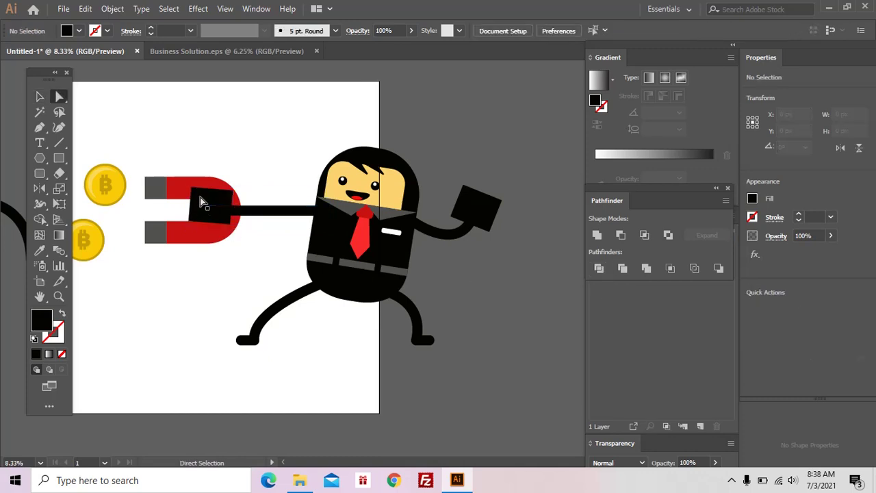
left_click(206, 197)
key("Delete")
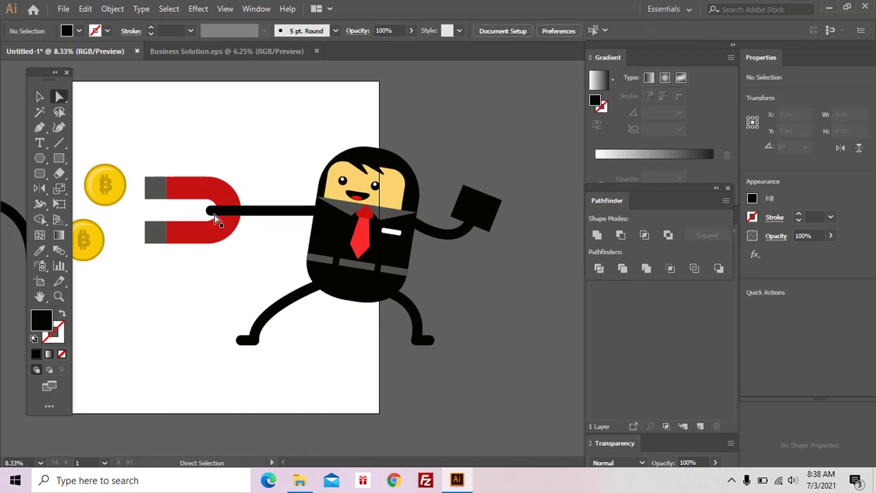
left_click(215, 214)
key("i")
left_click(340, 182)
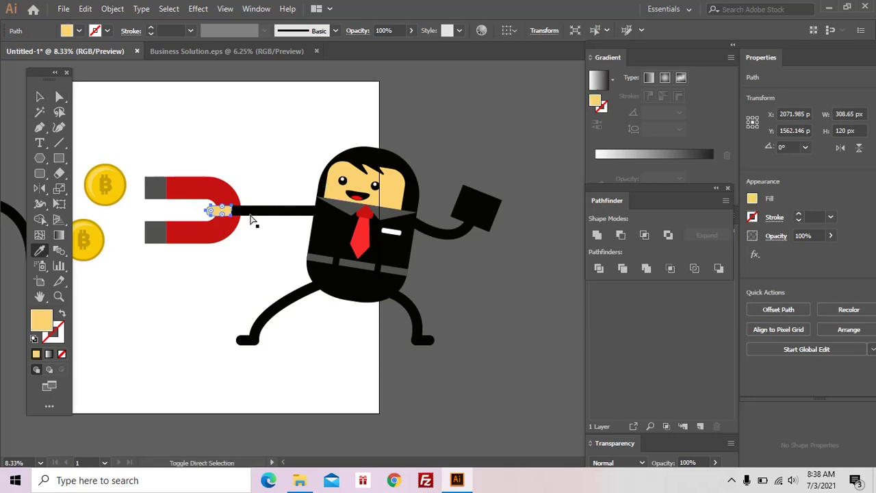
key("a")
left_click(254, 221)
left_click(226, 214)
left_click(272, 214, "shift")
key("ctrl+shift+bracketleft")
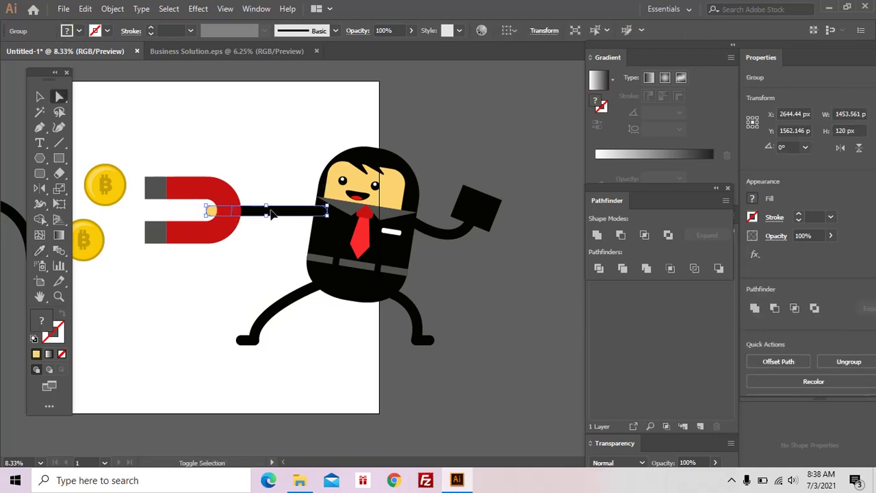
key("ctrl+shift+a")
Replace the black hand rectangle with a skin-coloured raised hand
left_click(487, 218)
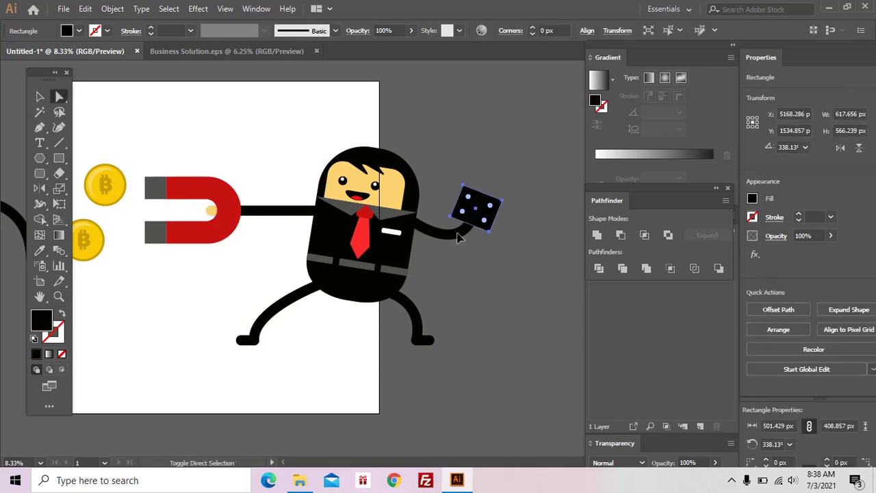
left_click(443, 236, "shift")
key("ctrl+g")
left_click(517, 241)
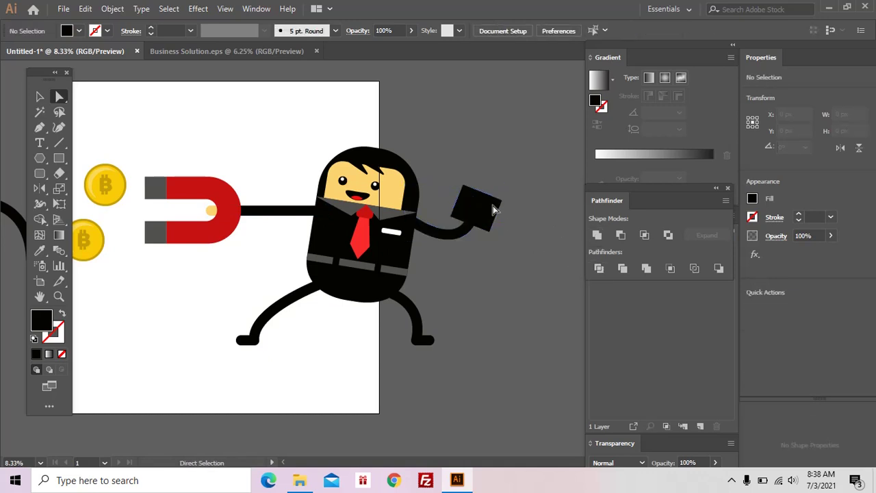
left_click(487, 209)
key("Delete")
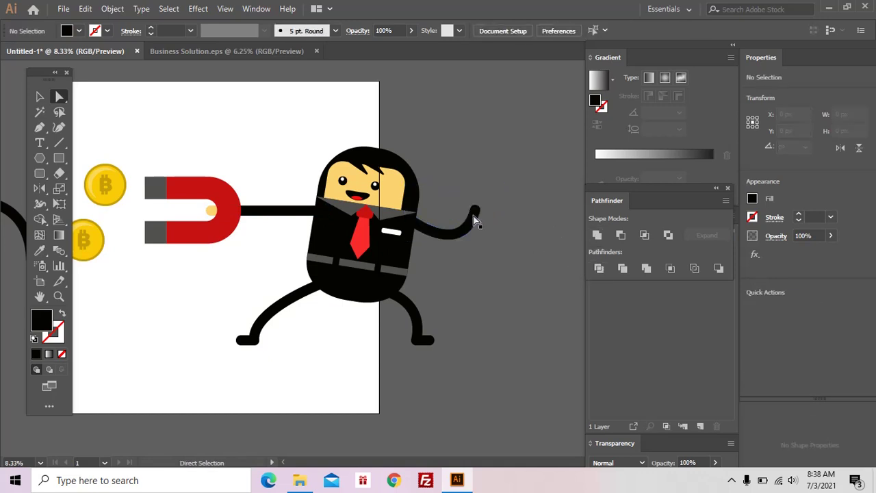
left_click(474, 218)
key("i")
key("v")
left_click(440, 170)
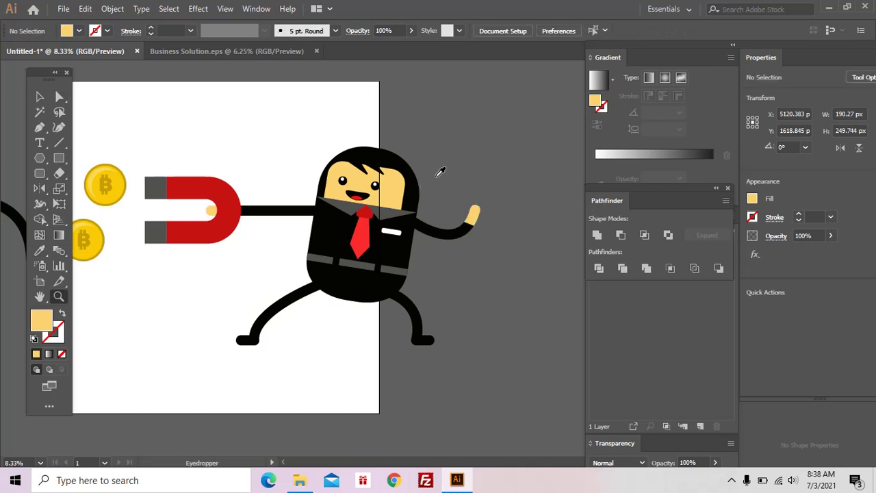
key("ctrl+minus")
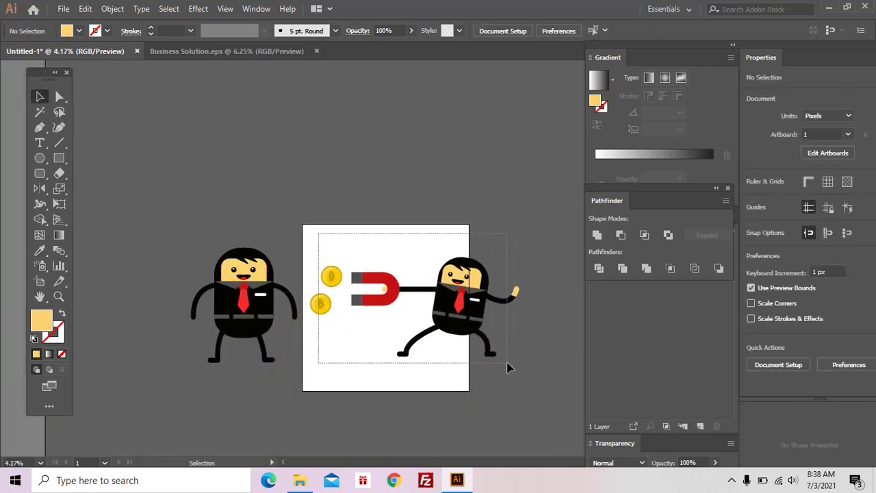
Shrink the coins, magnet and businessman to fit inside the artboard
mouse_move(318, 237)
left_mouse_down()
mouse_move(521, 260)
mouse_move(457, 287)
left_mouse_up()
left_click_drag(432, 315, 447, 298)
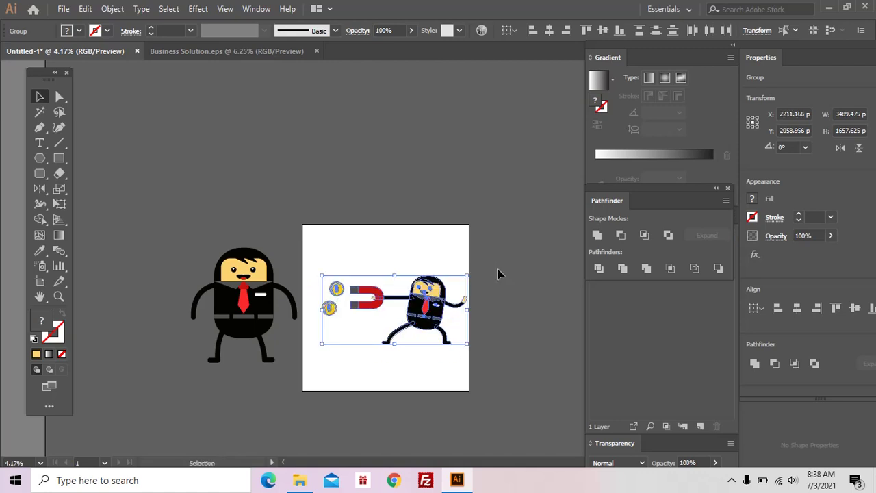
left_click(344, 253)
key("z")
left_click_drag(335, 242, 491, 363)
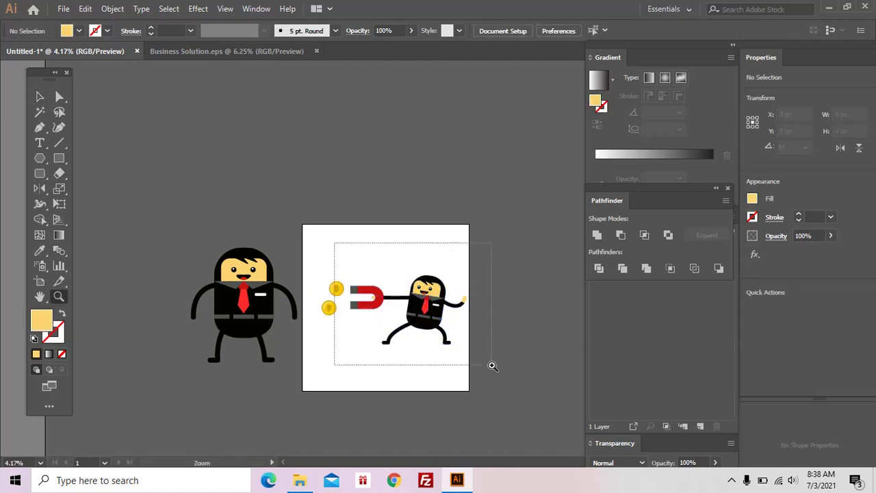
left_click(406, 260, "alt")
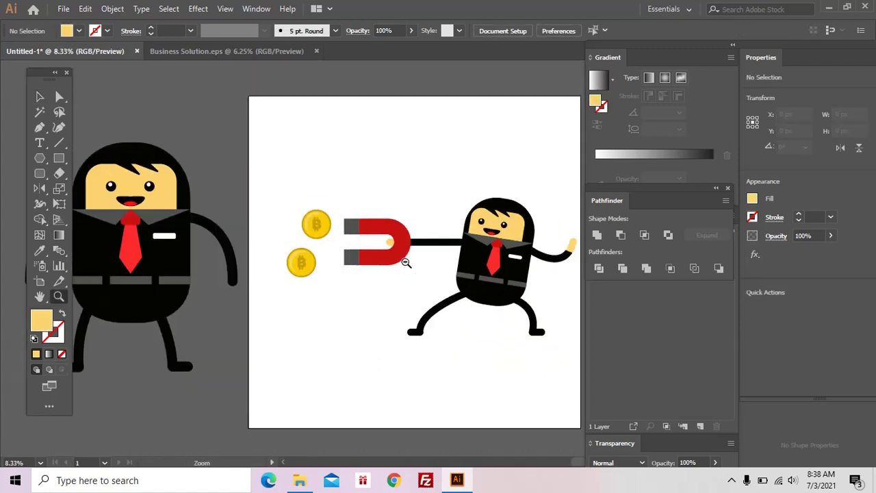
left_click_drag(406, 260, 373, 237)
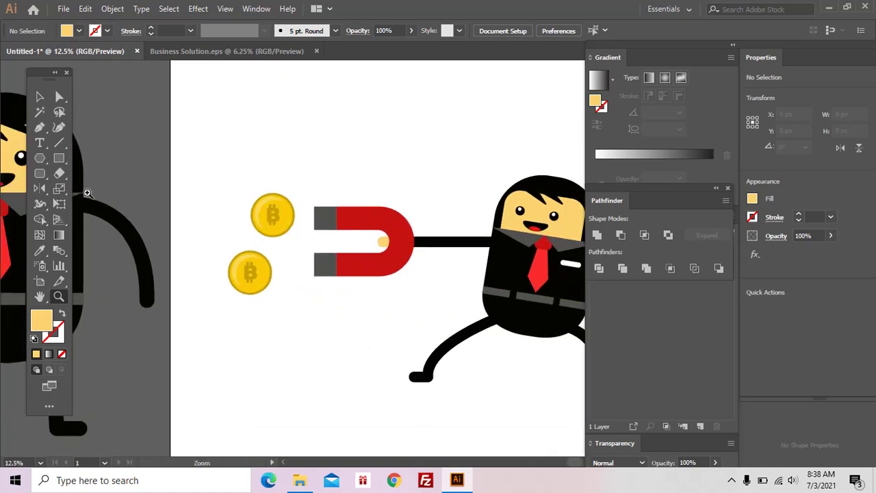
Draw a thin black speed-line bar left of the upper coin
left_click(59, 158)
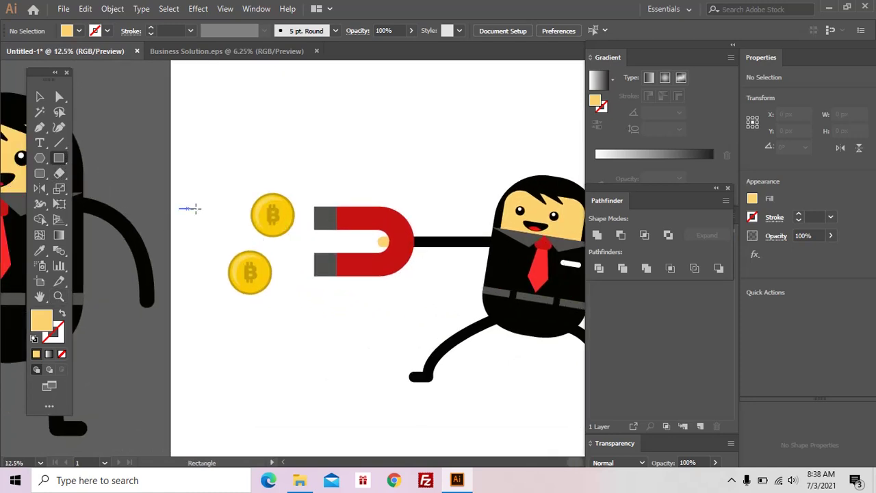
left_click_drag(196, 208, 239, 210)
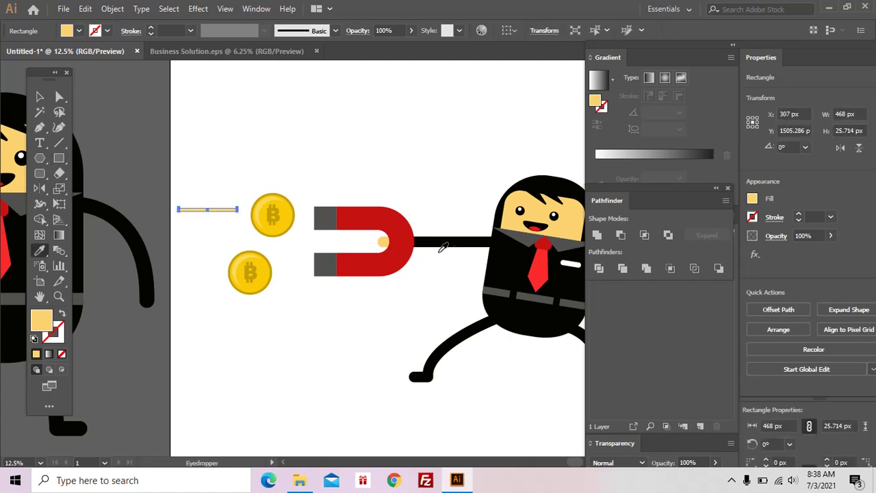
key("i")
left_click(493, 254)
left_click_drag(195, 172, 263, 236)
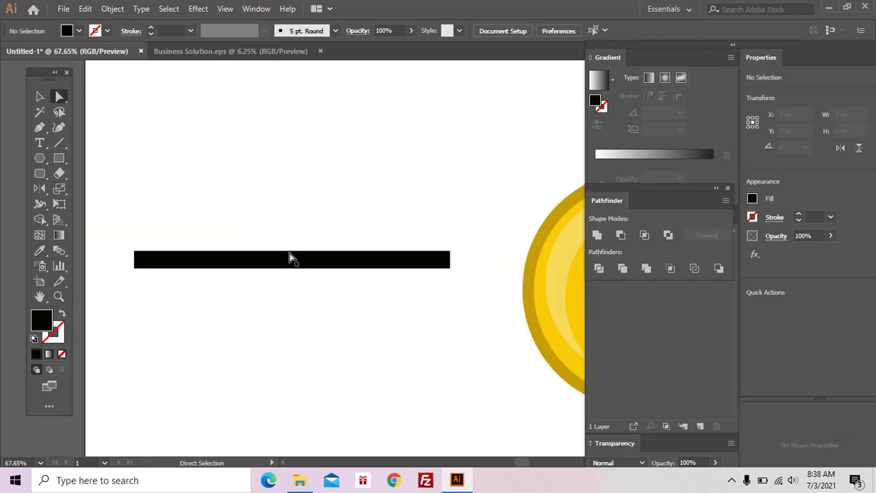
key("a")
left_click(154, 260)
key("z")
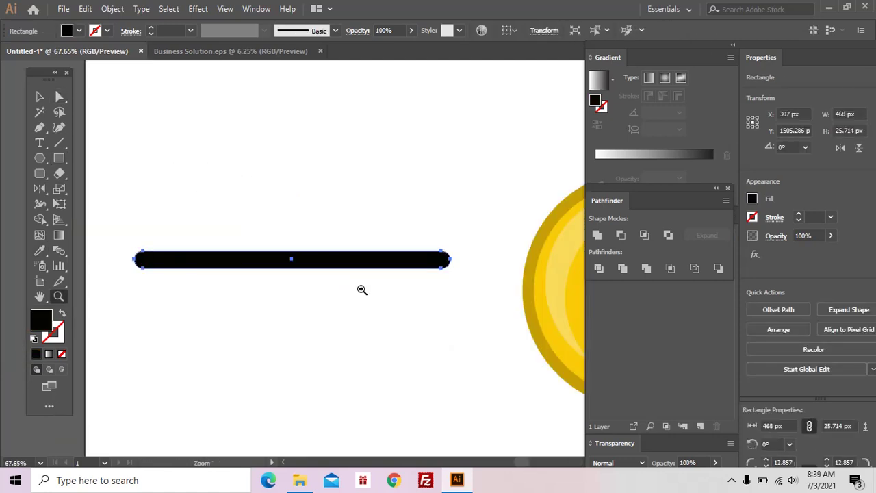
left_click(362, 290, "alt")
left_click(518, 262, "alt")
left_click_drag(516, 258, 446, 258)
key("v")
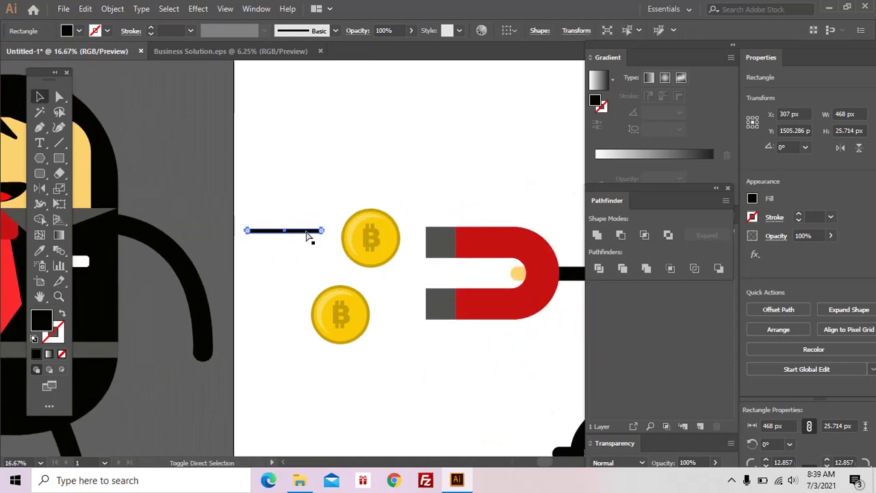
Duplicate the speed lines beside the lower coin
mouse_move(323, 232)
left_mouse_down()
mouse_move(314, 233)
mouse_move(290, 289)
left_mouse_up()
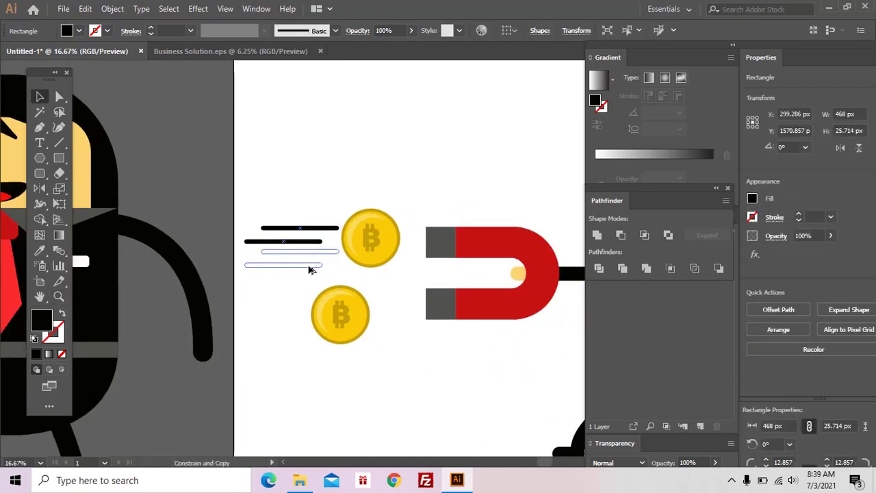
key("z")
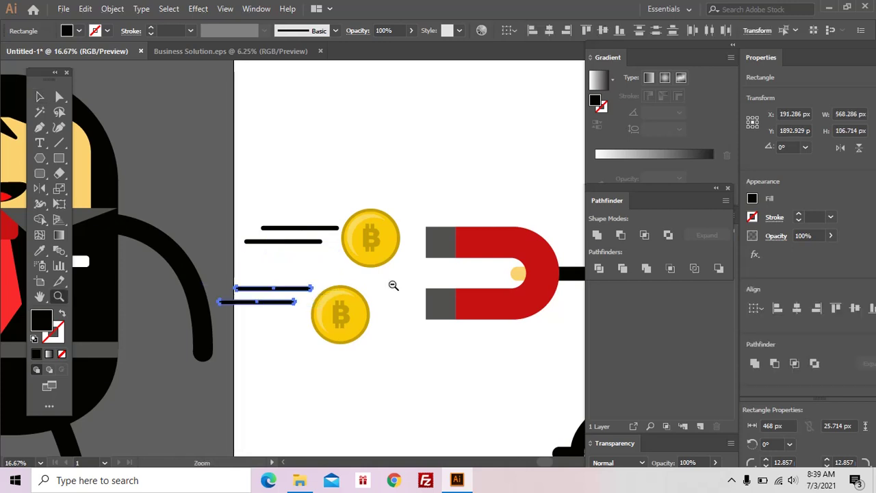
left_click(393, 285, "alt")
key("v")
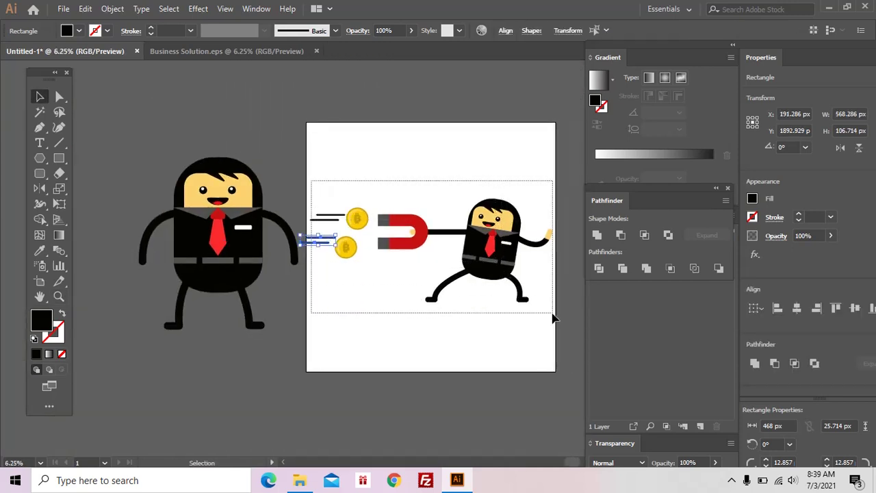
Group the coins, magnet and running businessman and scale the group down slightly
left_click_drag(311, 180, 555, 313)
key("ctrl+g")
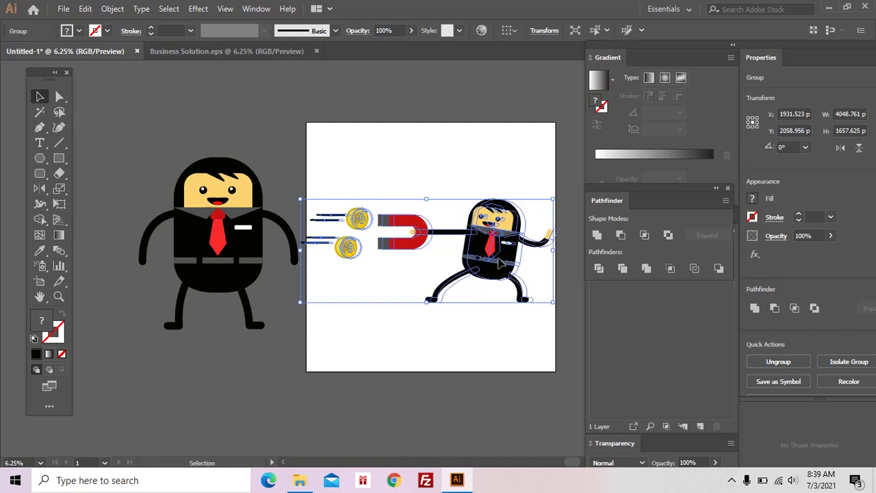
scroll(488, 221, "right", 2)
left_click_drag(497, 203, 479, 208)
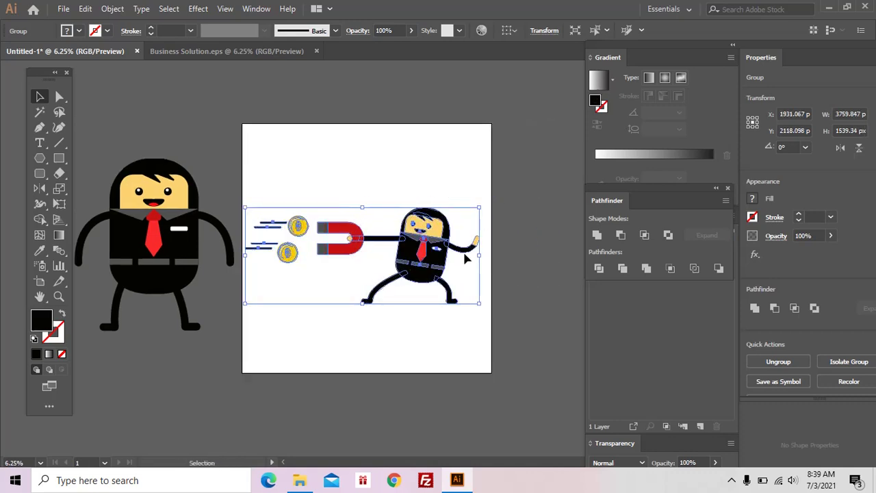
left_click(312, 228)
left_click_drag(279, 162, 471, 329)
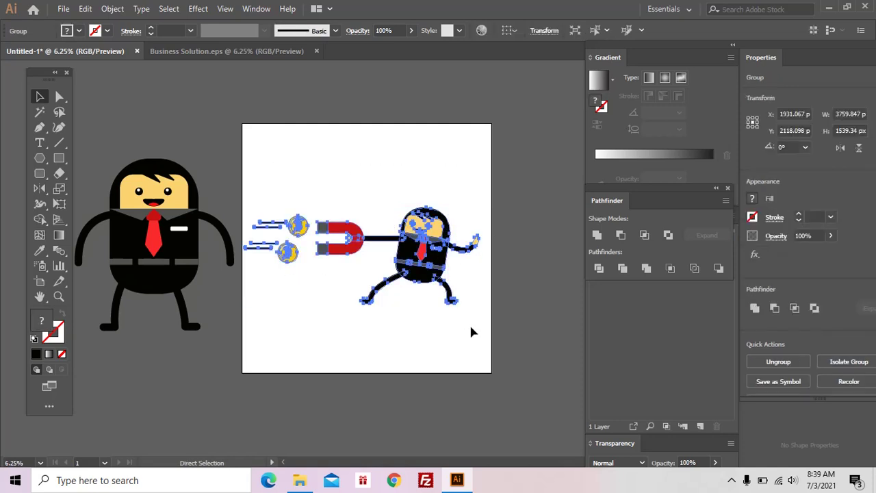
Start a new document with width 5000 and begin entering the height
left_click(65, 11)
left_click(438, 93)
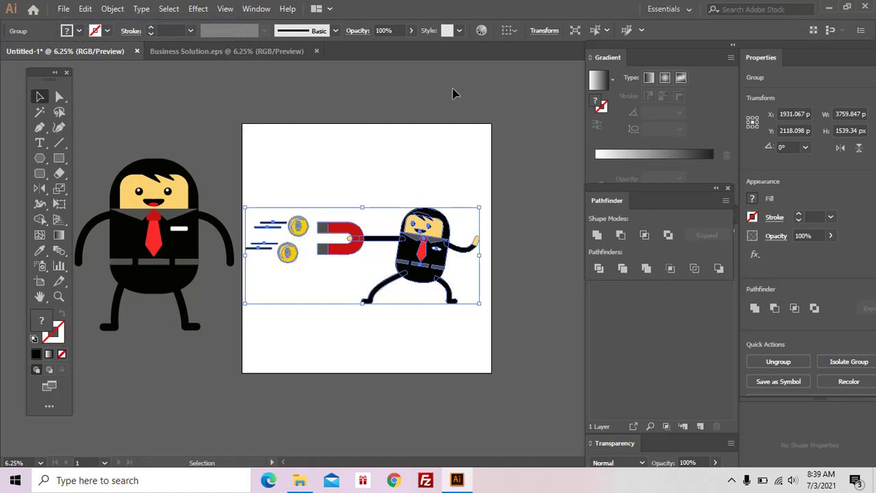
key("ctrl+n")
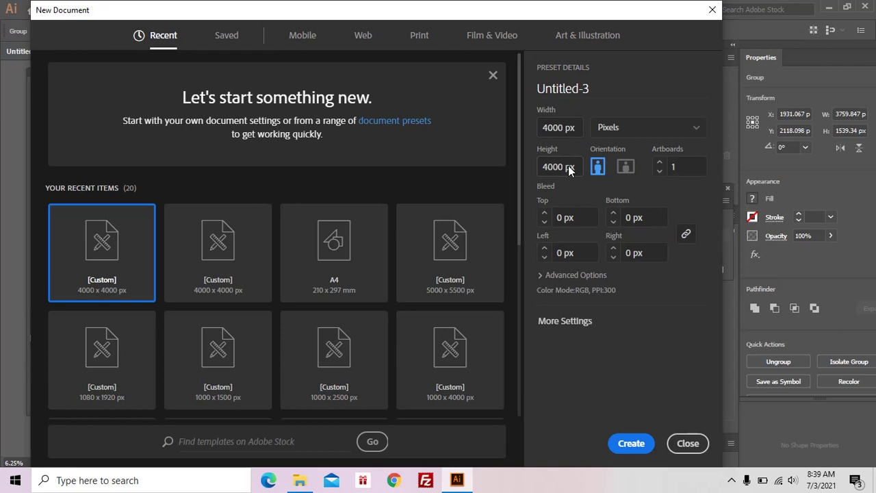
left_click_drag(565, 123, 530, 126)
type("5000")
left_click_drag(548, 168, 535, 167)
type("3")
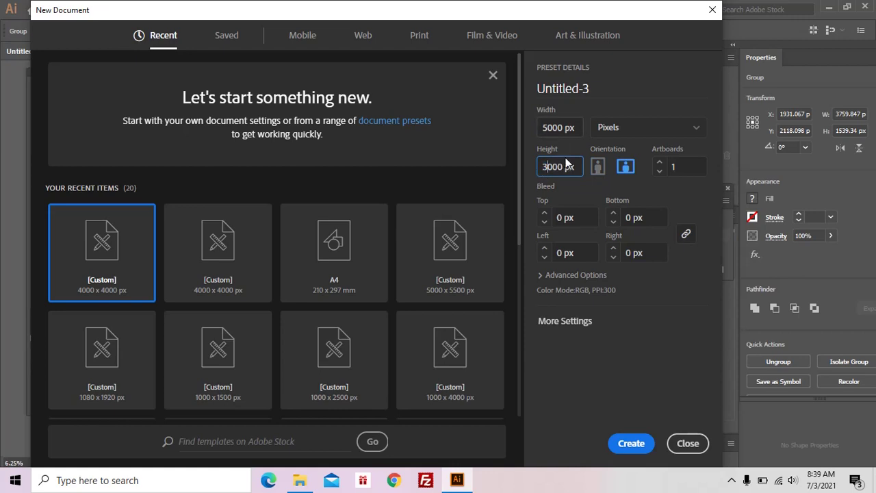
Correct the size to 5000 × 3000 px and create the document
left_click_drag(549, 126, 529, 127)
type("4")
left_click_drag(546, 170, 528, 170)
type("4")
left_click(547, 126)
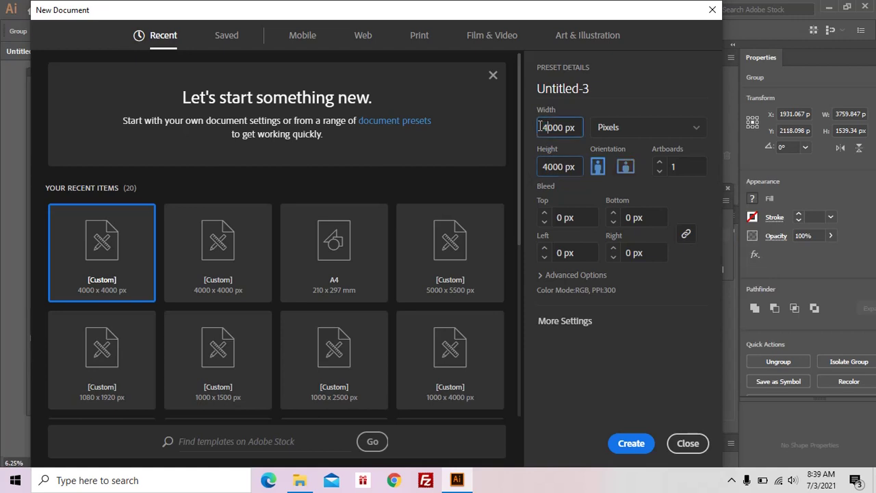
type("5000")
left_click(538, 171)
type("3")
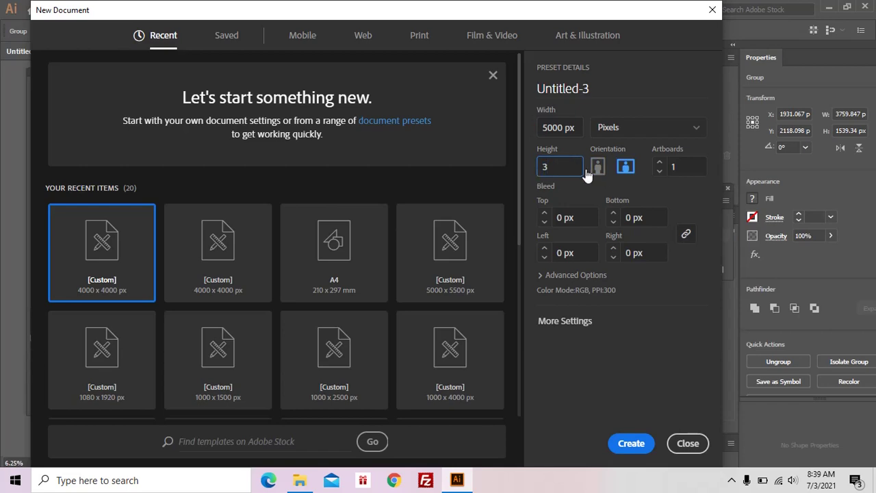
type("000")
left_click(634, 443)
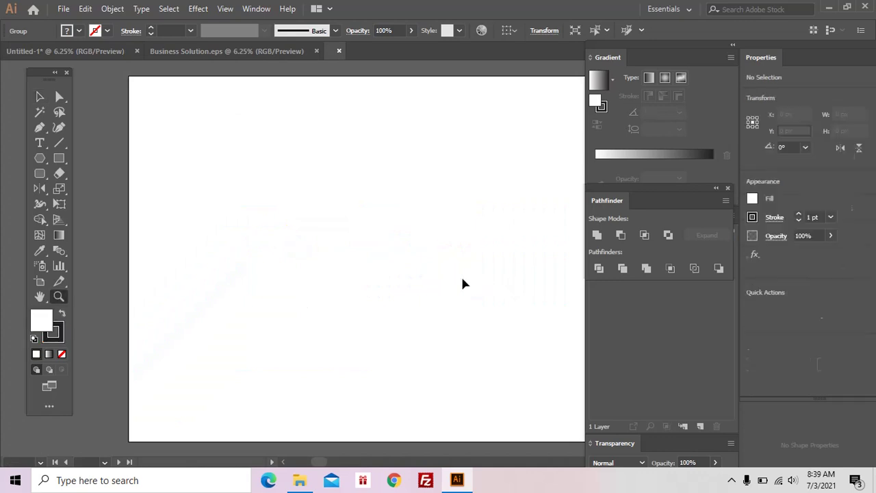
Zoom out and paste the copied businessman-with-magnet artwork
key("z")
key("ctrl+minus")
key("ctrl+minus")
key("ctrl+v")
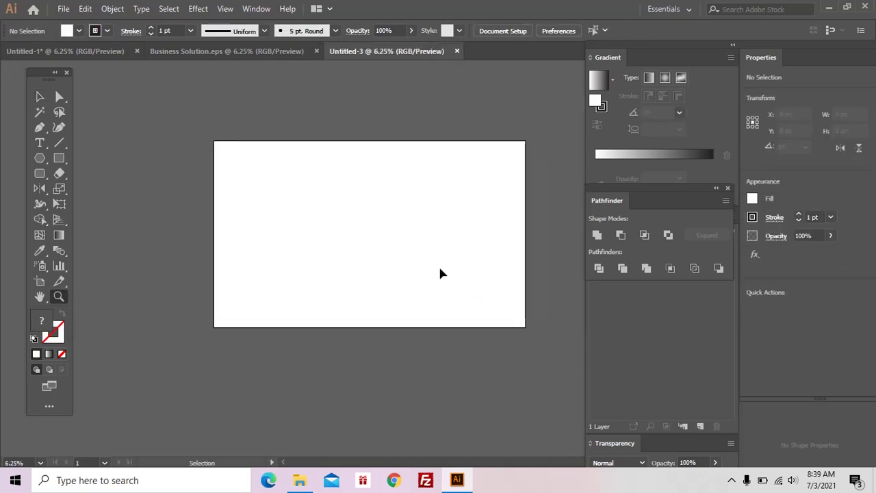
Scale the pasted artwork up to fill most of the 5000 × 3000 artboard
key("v")
mouse_move(485, 265)
left_mouse_down()
mouse_move(394, 228)
mouse_move(515, 300)
left_mouse_up()
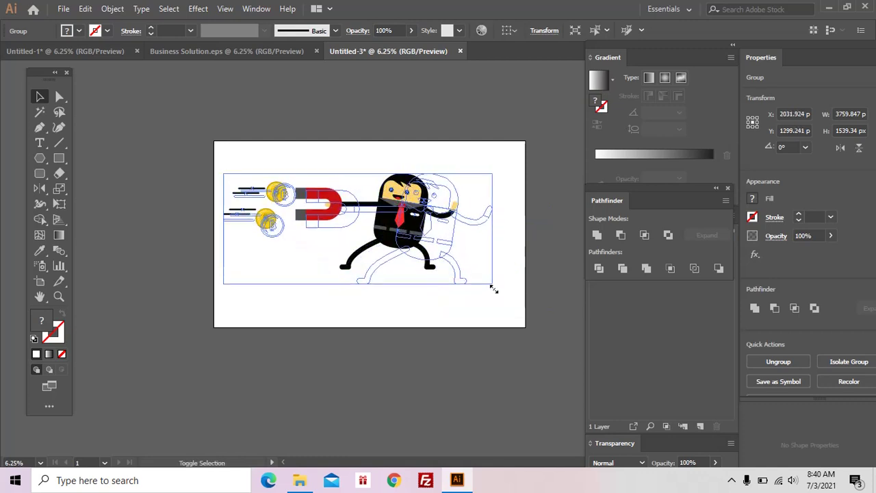
key("z")
left_click(488, 249)
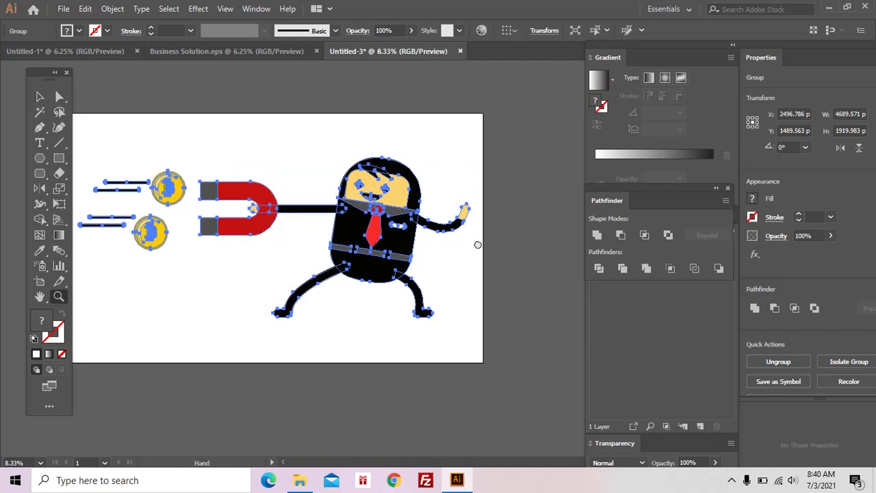
key("ctrl+shift+a")
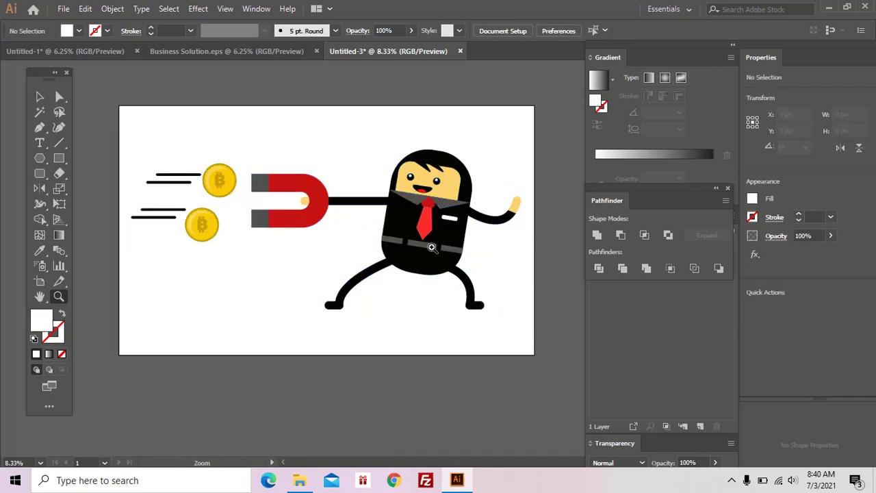
Zoom in to check the coins, then zoom back out to the whole artboard
mouse_move(431, 248)
left_mouse_down()
mouse_move(453, 276)
mouse_move(408, 272)
left_mouse_up()
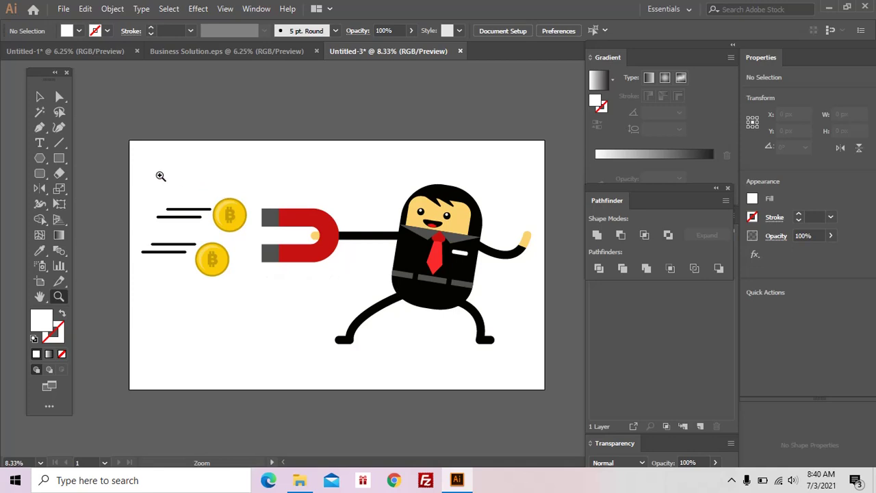
left_click_drag(159, 175, 383, 315)
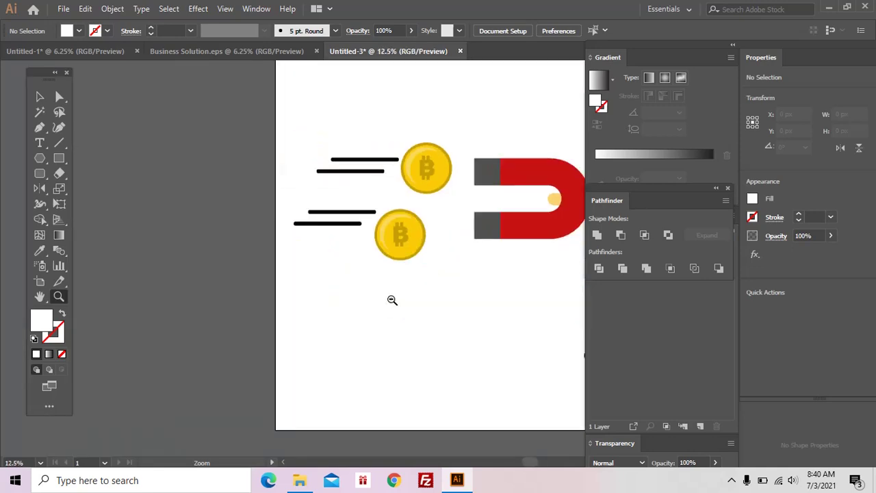
left_click(392, 300, "alt")
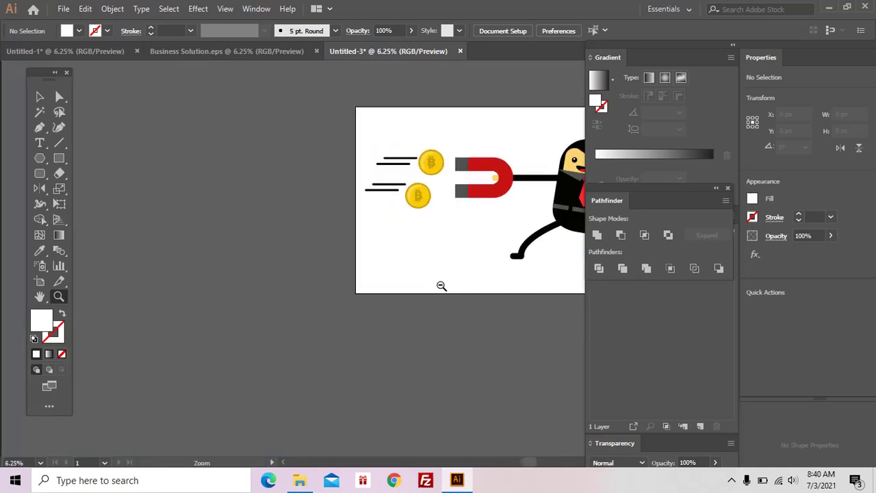
left_click(440, 285, "alt")
Save the artwork as 'Bitcoin Mining' with the Illustrator EPS file type
left_click(65, 9)
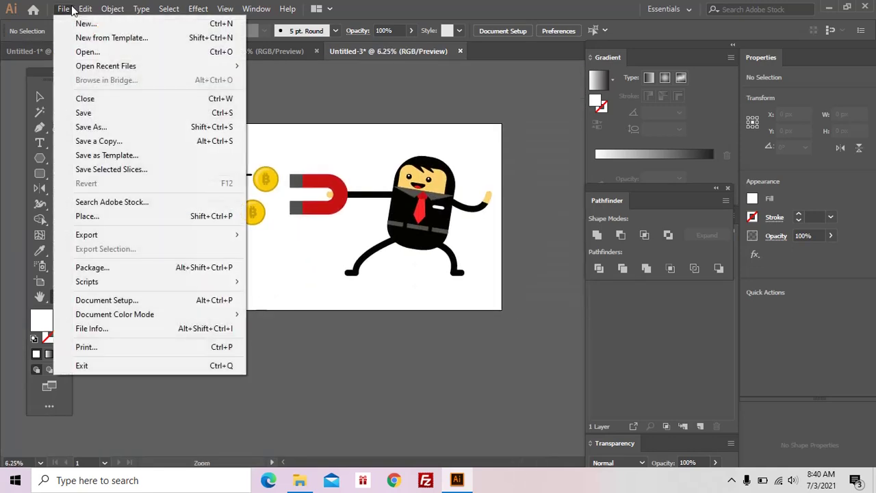
left_click(96, 128)
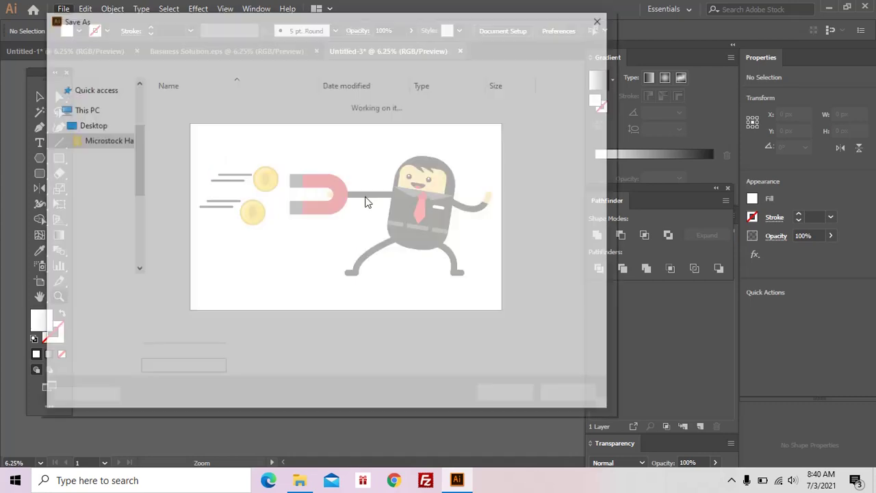
type("b")
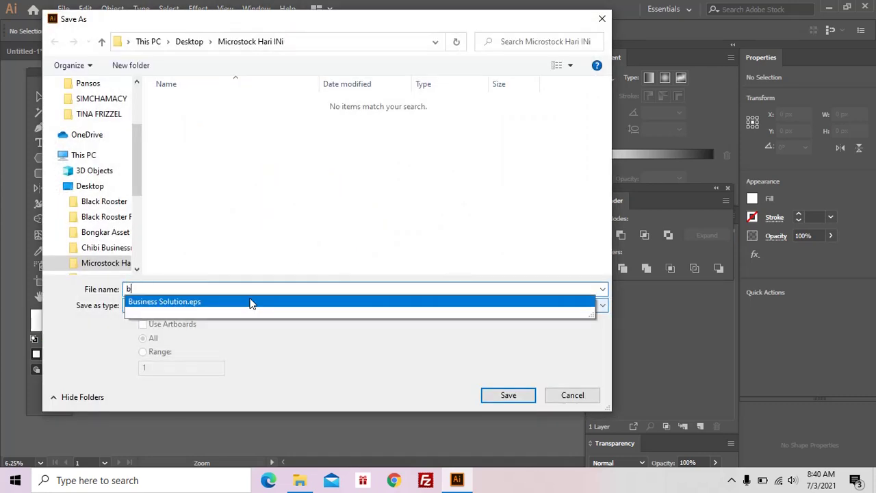
type("itcoin Min")
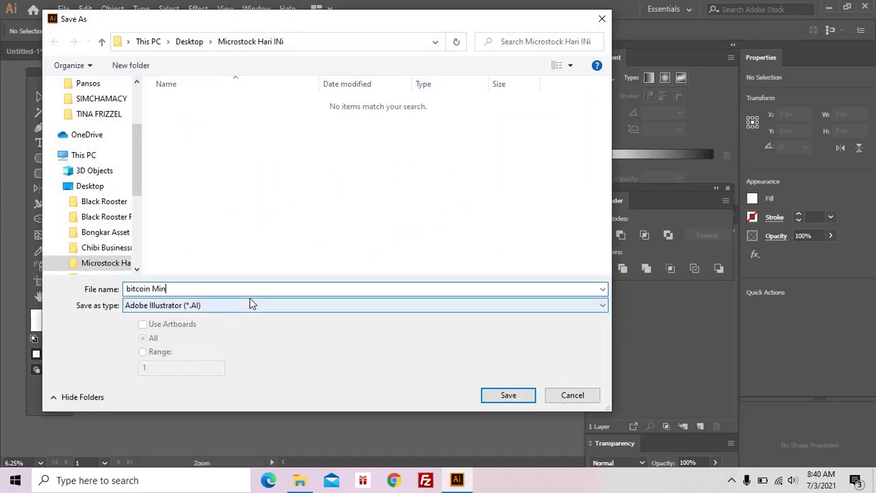
type("ing")
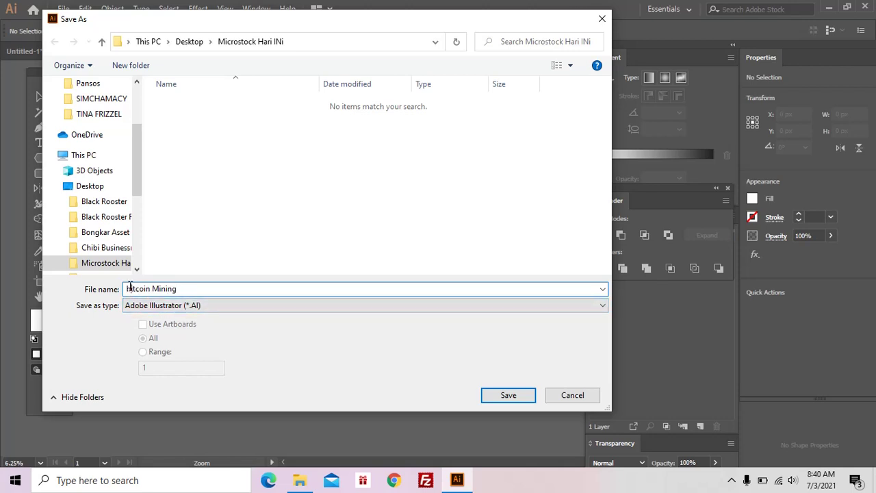
key("BackSpace")
type("B")
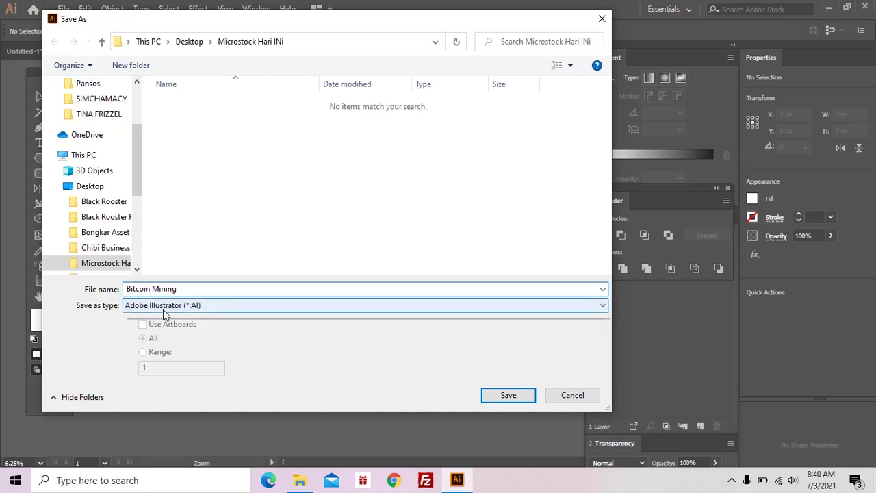
left_click(166, 308)
left_click(171, 336)
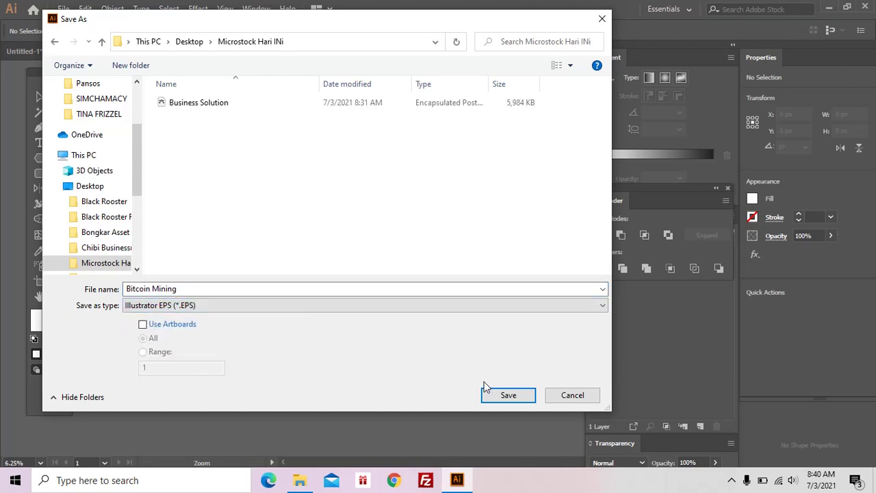
left_click(508, 395)
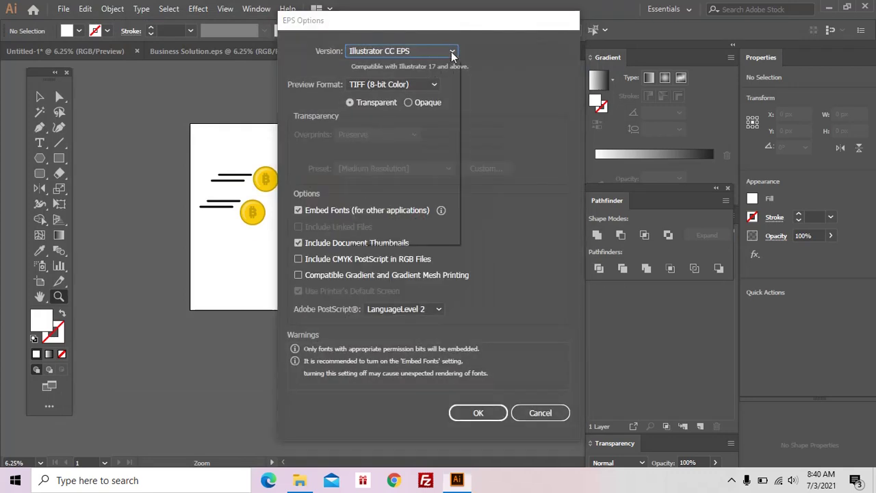
Choose the Illustrator 8 EPS version and accept the older-format warning
left_click(451, 51)
left_click(407, 199)
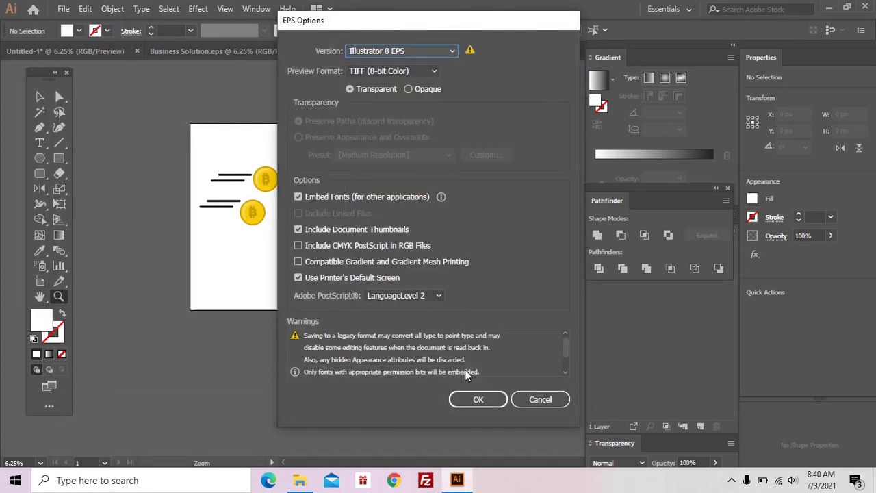
left_click(477, 399)
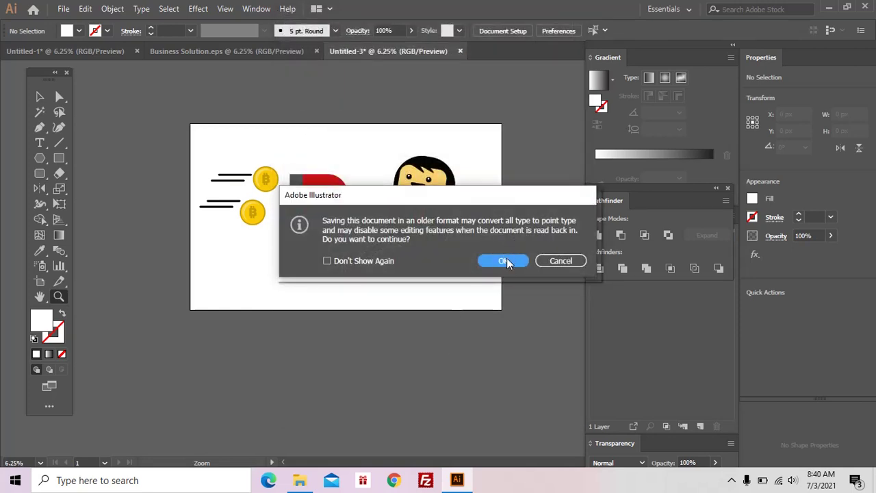
left_click(502, 261)
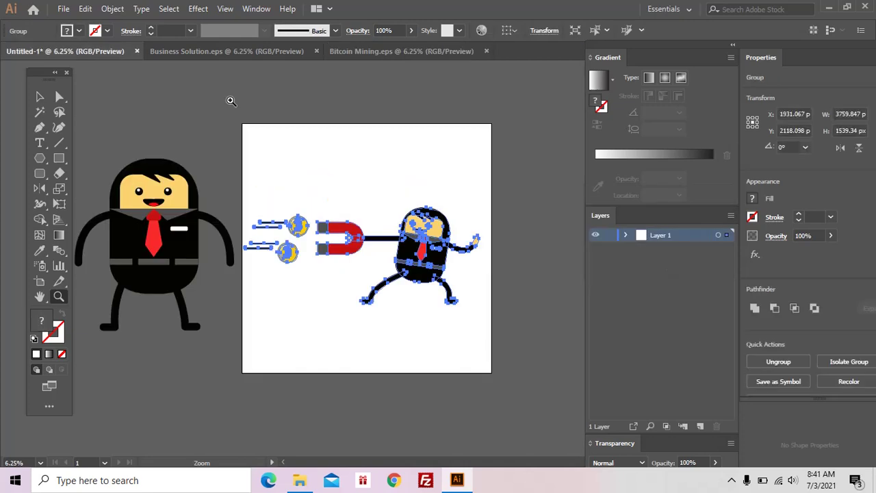
left_click(427, 202)
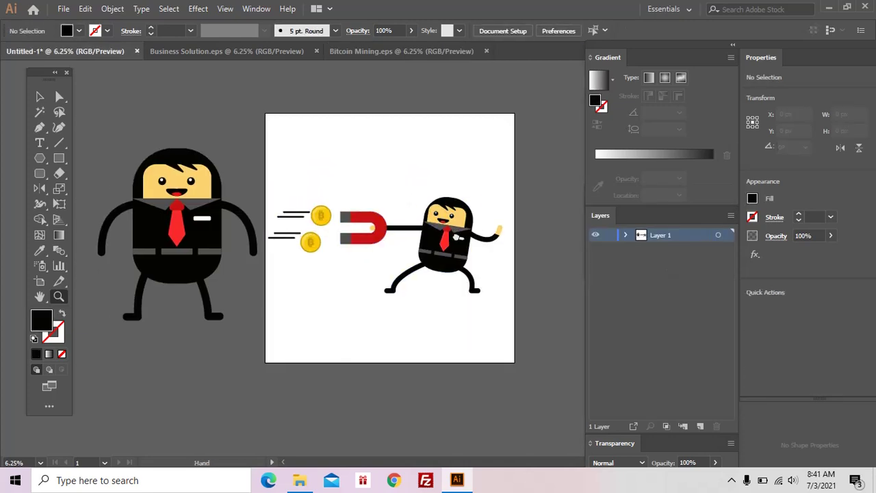
key("alt+Tab")
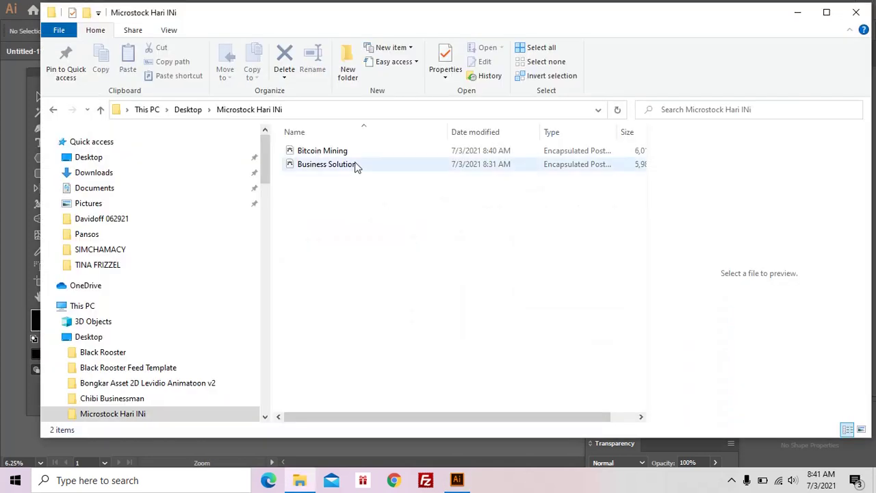
left_click(354, 157)
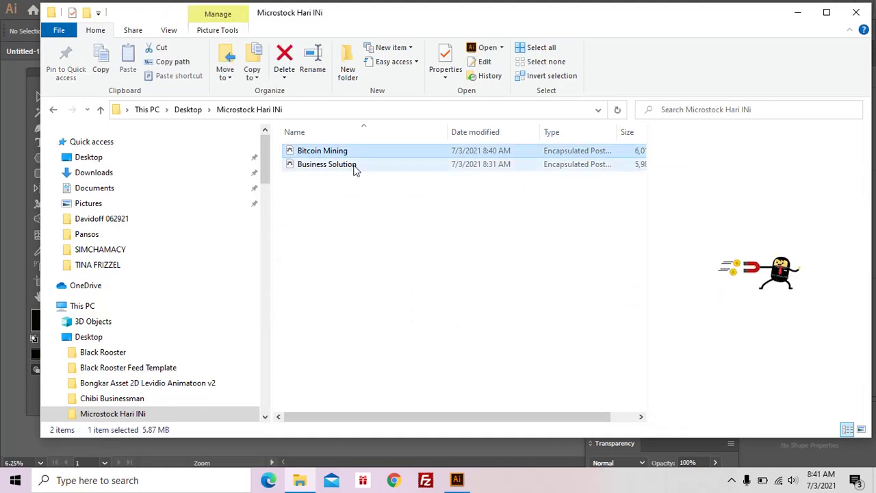
left_click(354, 167)
key("alt+Tab")
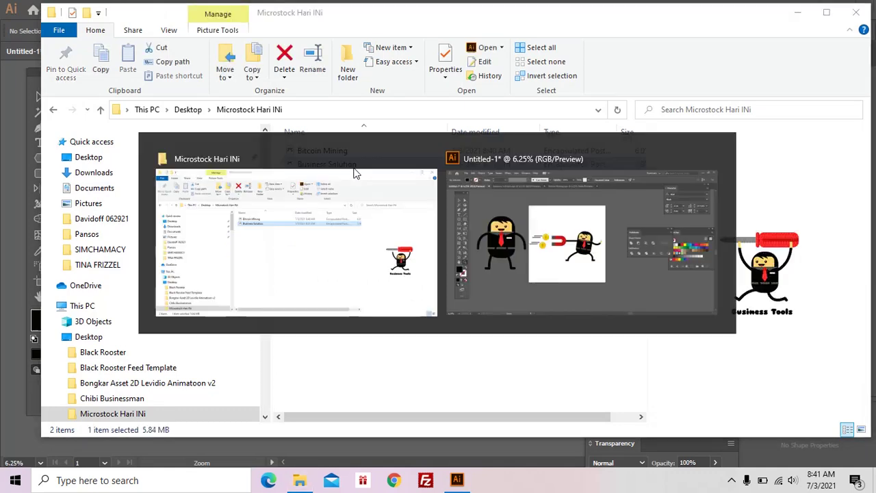
left_click_drag(399, 249, 263, 253)
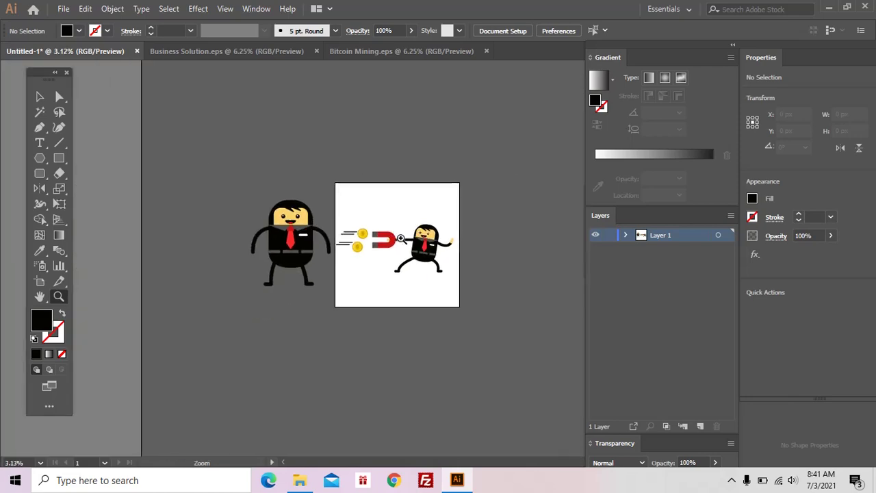
left_click(395, 223)
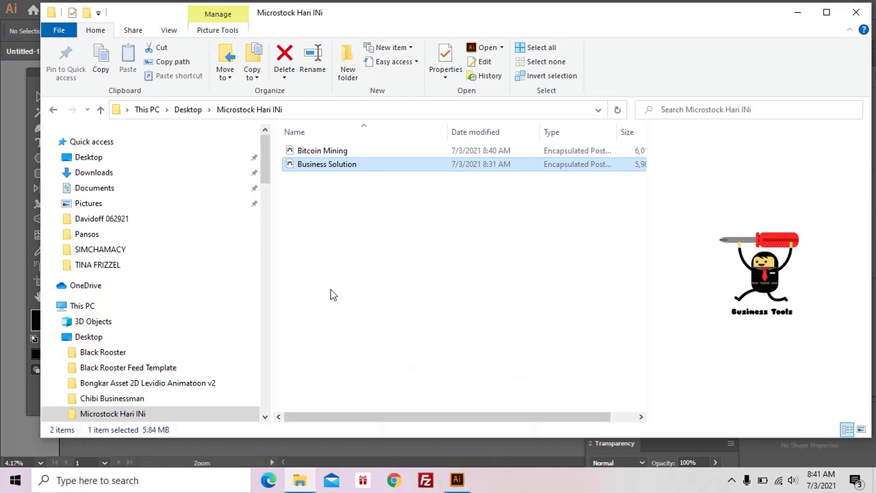
key("alt+Tab")
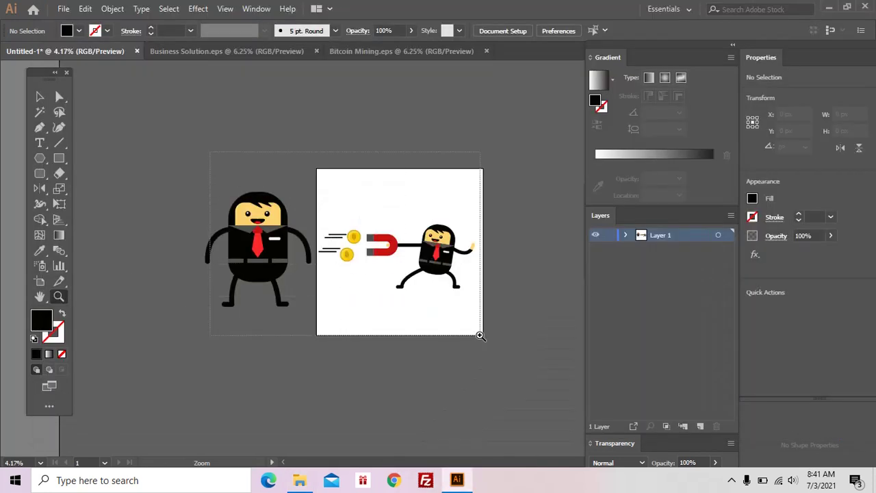
left_click(477, 332)
left_click_drag(463, 336, 377, 330)
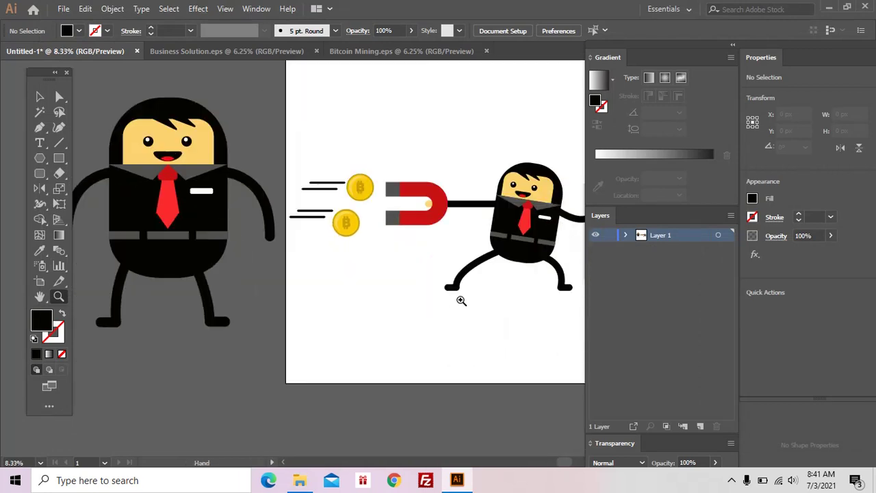
scroll(431, 308, "down", 2)
left_click_drag(458, 283, 440, 298)
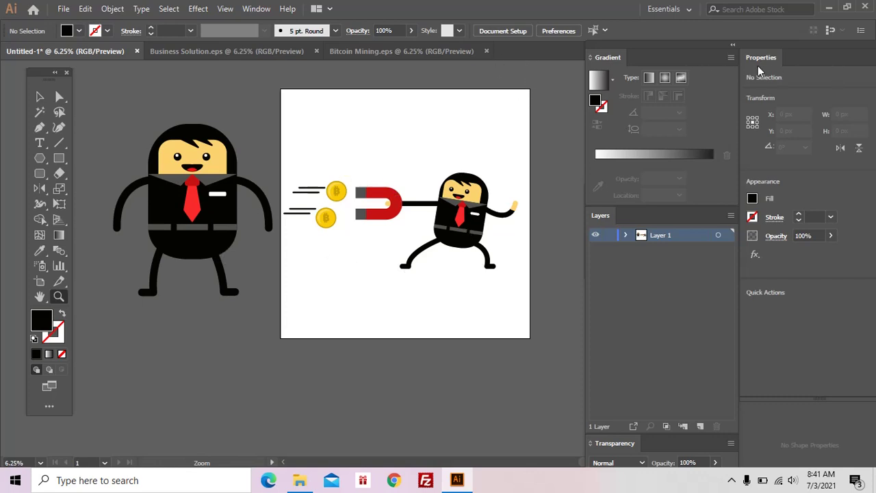
mouse_move(411, 226)
left_mouse_down()
mouse_move(395, 231)
mouse_move(407, 234)
left_mouse_up()
Upload all EPS files from Desktop > Microstock Hari INi, including Bitcoin Mining.eps
left_click(418, 235, "alt")
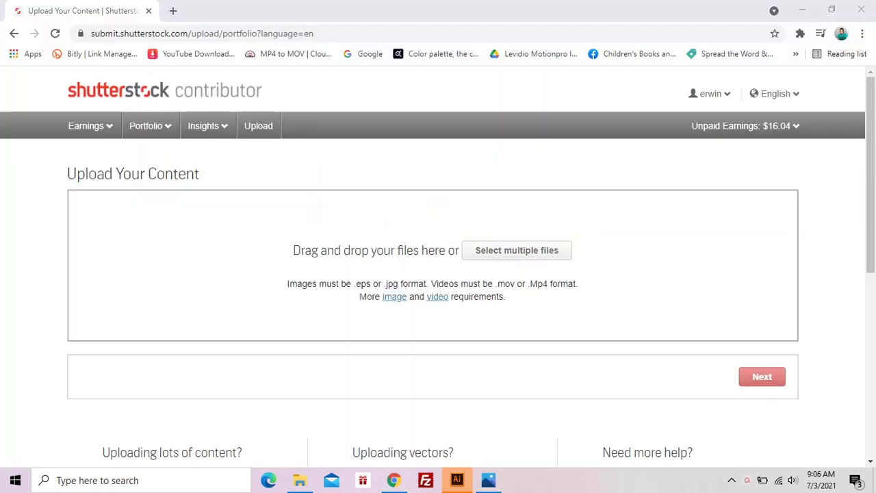
left_click(555, 257)
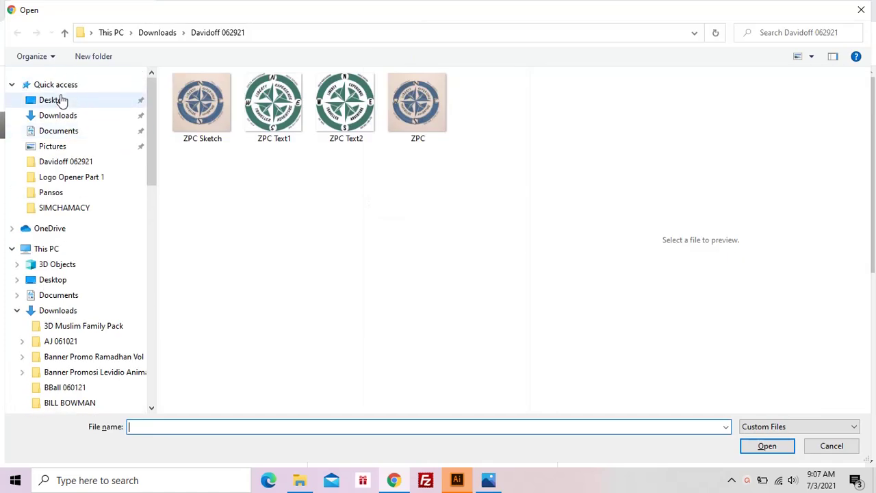
left_click(68, 101)
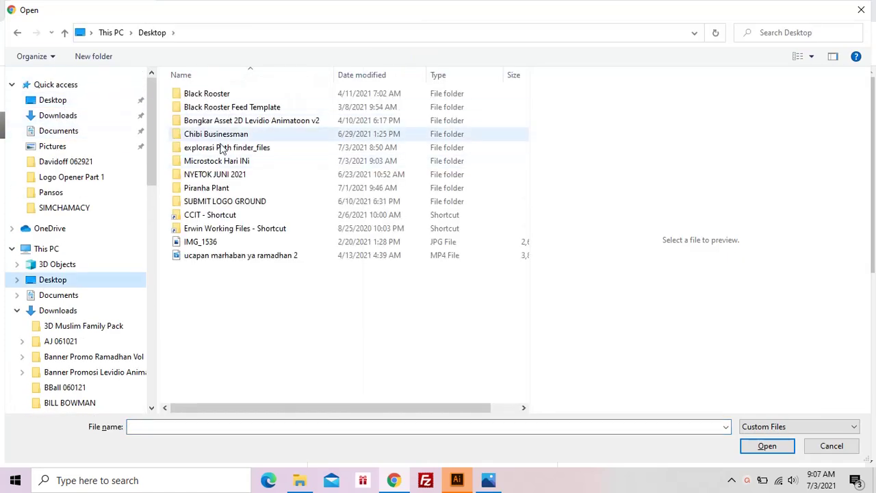
double_click(201, 164)
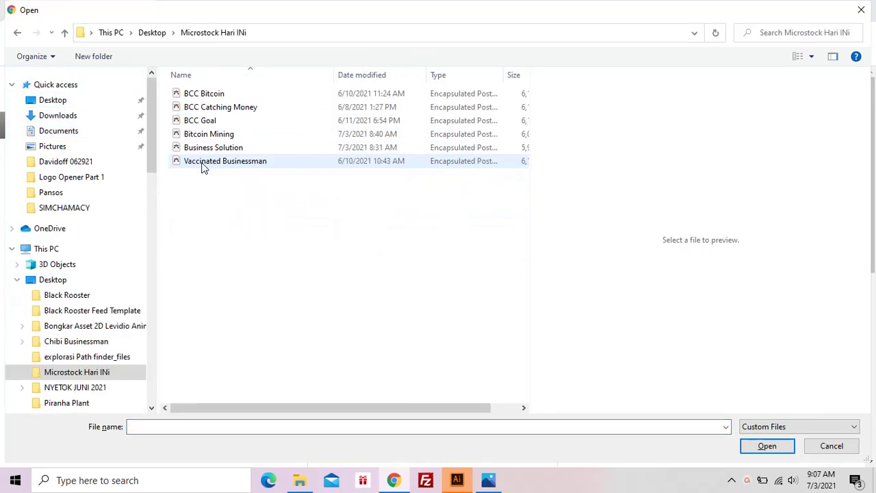
left_click(201, 95)
left_click(214, 162, "shift")
left_click(785, 448)
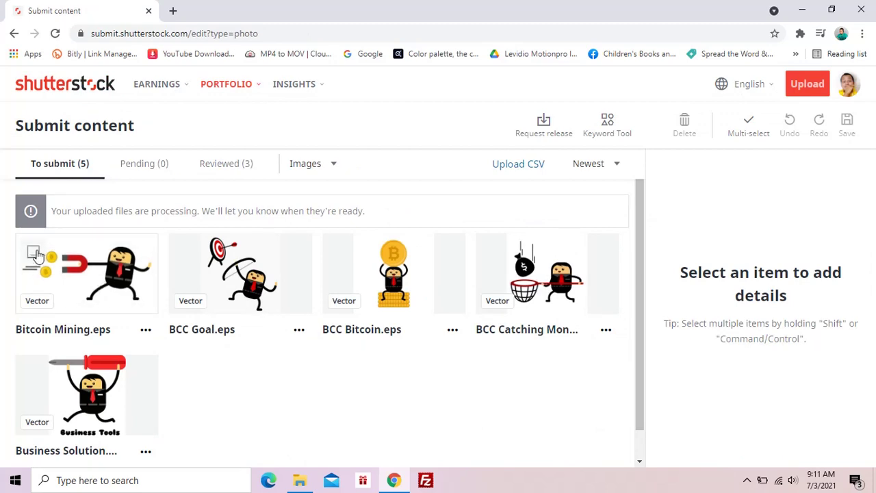
Describe Bitcoin Mining.eps as 'Illustration vector graphic of businessman cartoon character mining a bitcoin.'
left_click(37, 256)
left_click(670, 327)
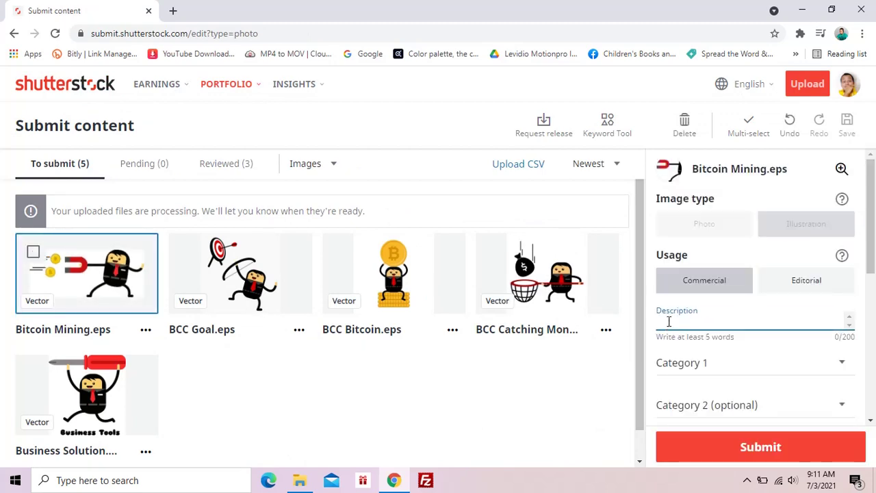
type("Illustration vector gra")
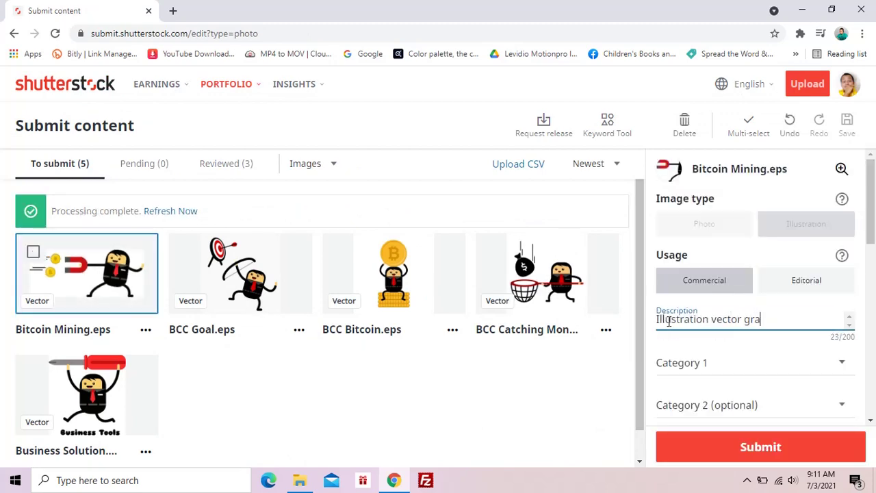
type("phic of business")
type("man cartoon ")
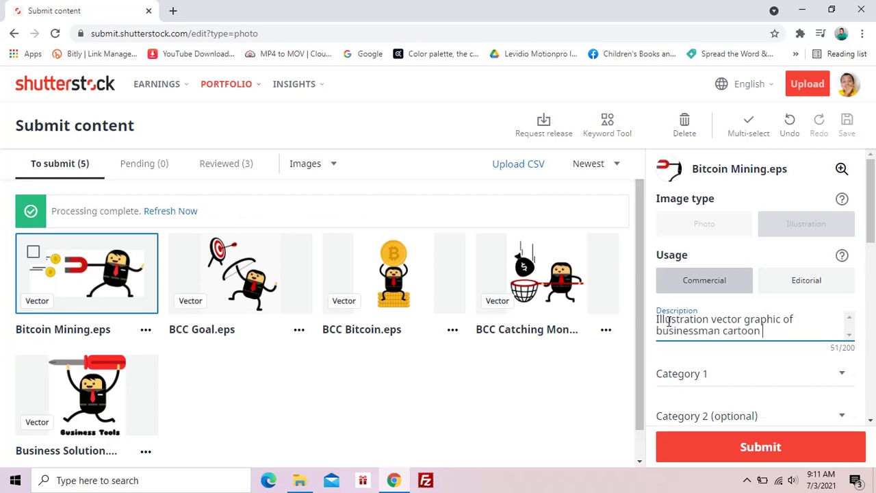
type("character mining a bi")
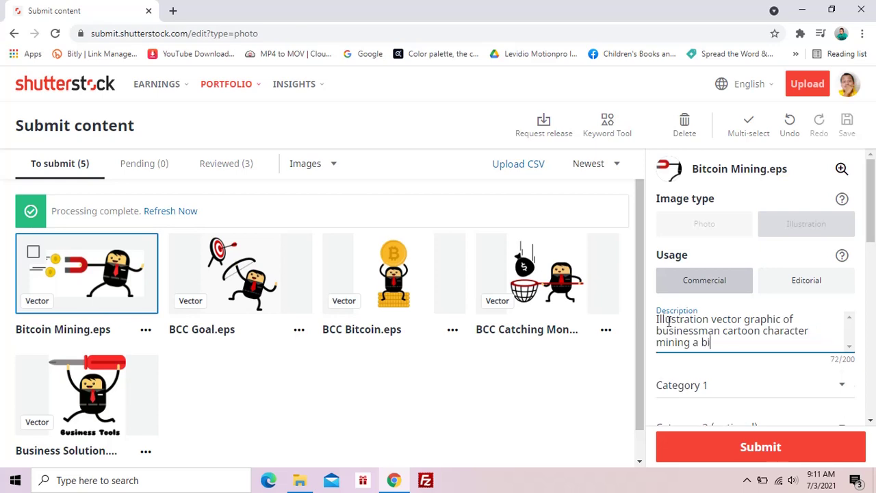
type("tcoin.")
scroll(671, 321, "down", 2)
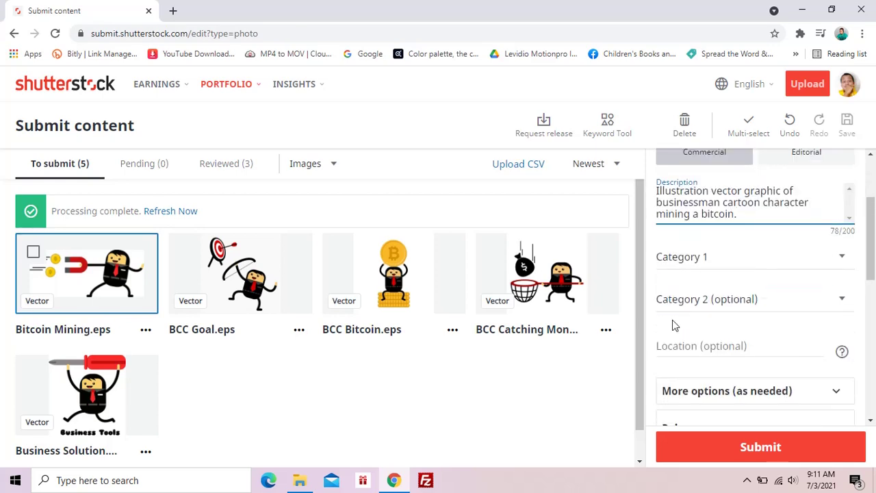
Set the categories to Business/Finance first and Technology second
left_click(693, 262)
scroll(695, 308, "down", 2)
scroll(696, 342, "down", 2)
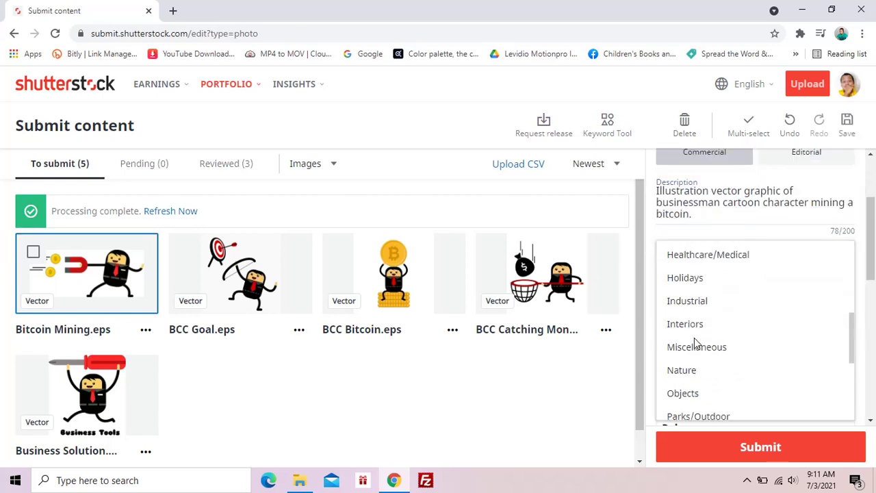
scroll(698, 329, "up", 2)
left_click(703, 290)
left_click(729, 304)
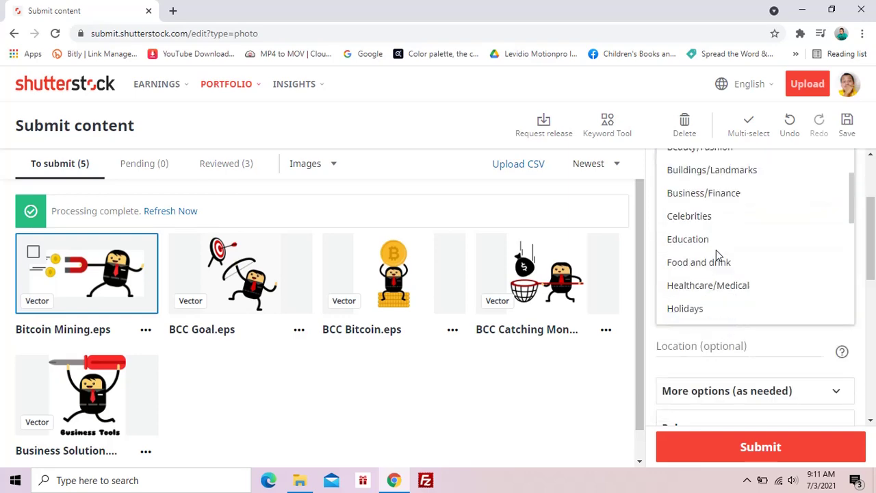
scroll(711, 274, "down", 5)
scroll(712, 265, "down", 2)
scroll(707, 322, "down", 2)
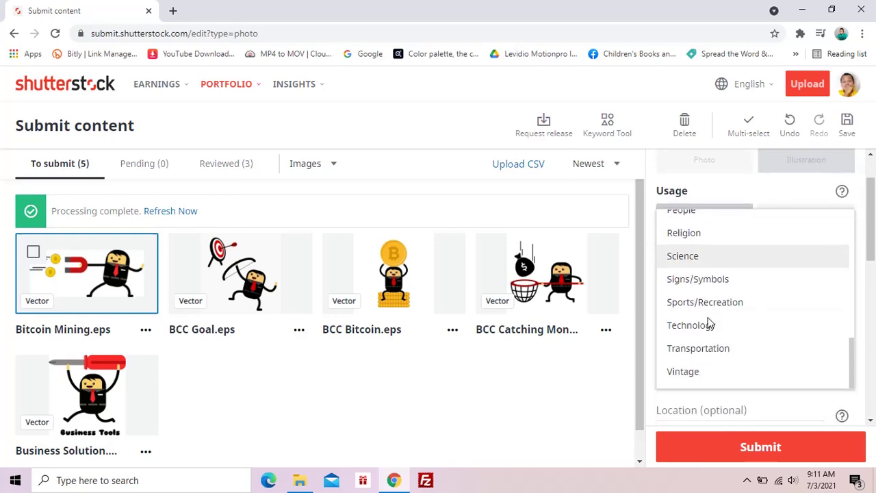
left_click(700, 329)
scroll(699, 327, "down", 5)
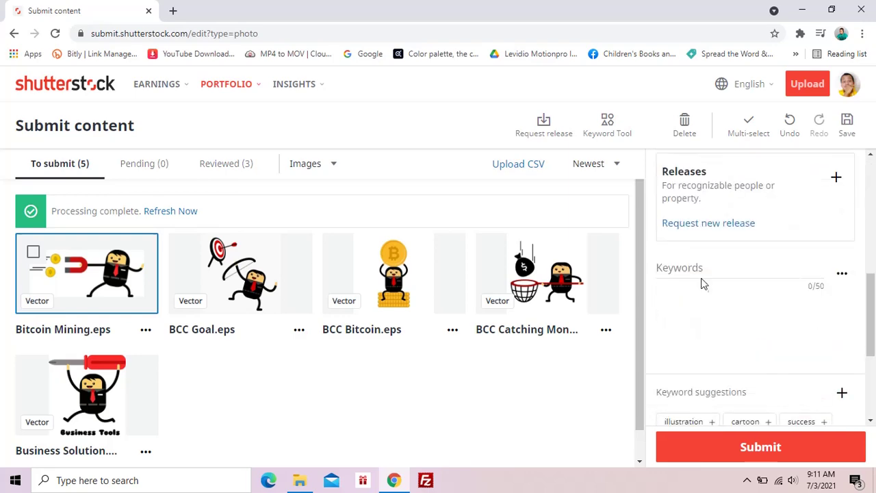
Begin the keyword list with 'vector' and 'bitcoin'
left_click(703, 277)
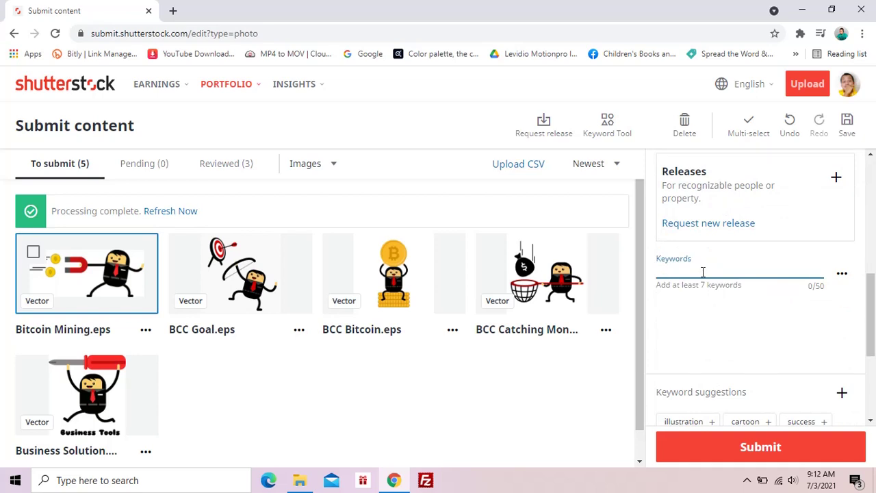
type("vector")
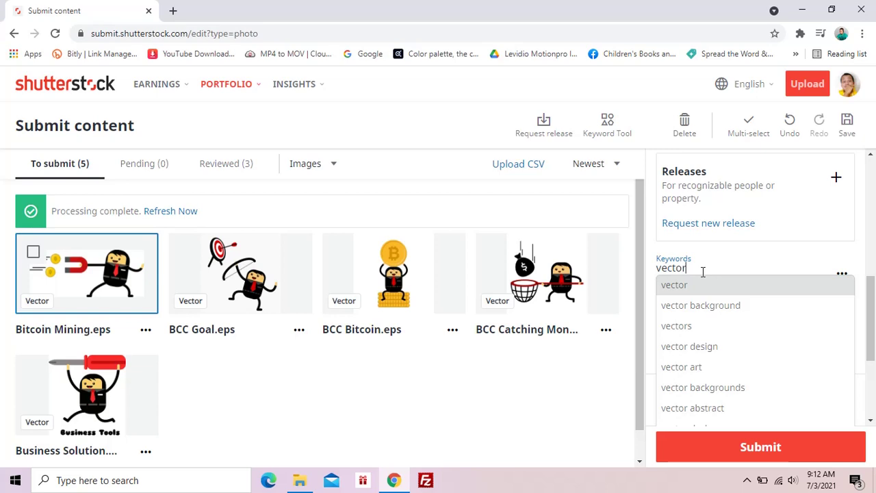
key("Return")
type("bitcoin")
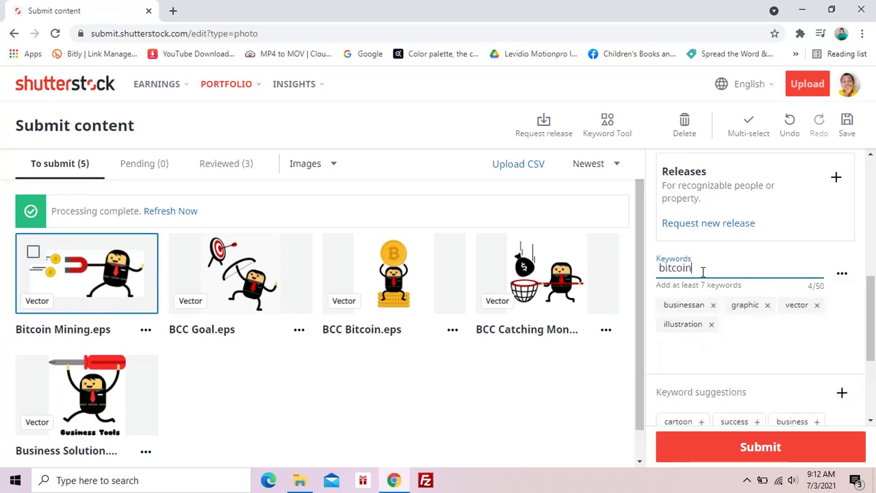